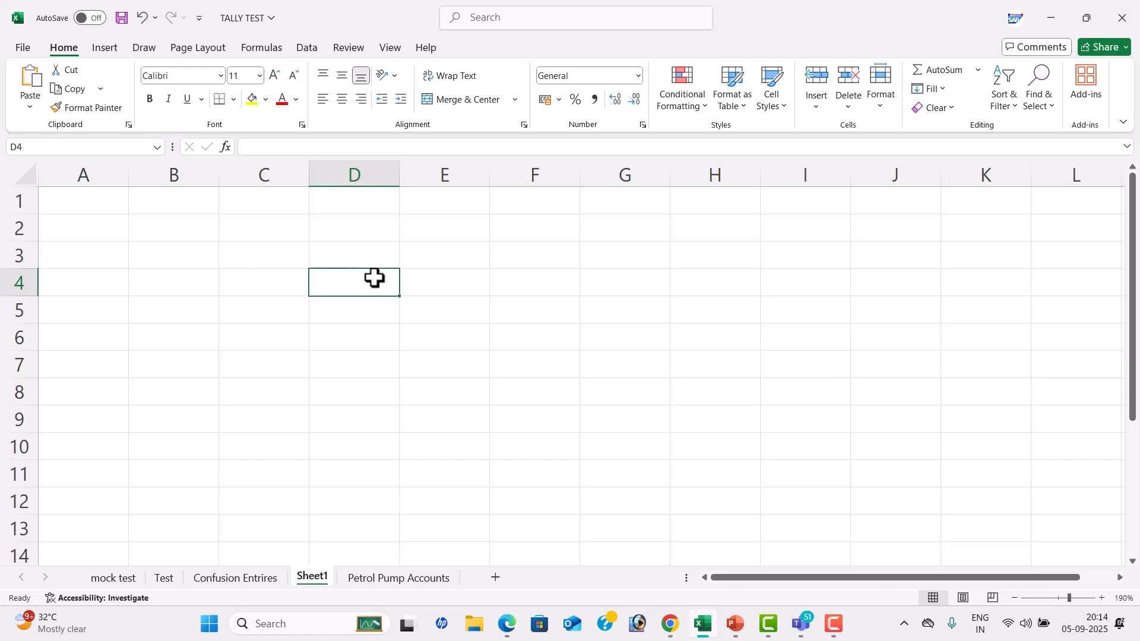
# Enter the label STEP 1 in cell D4
pyautogui.write('ste')
pyautogui.press('BackSpace')
pyautogui.press('BackSpace')
pyautogui.press('BackSpace')
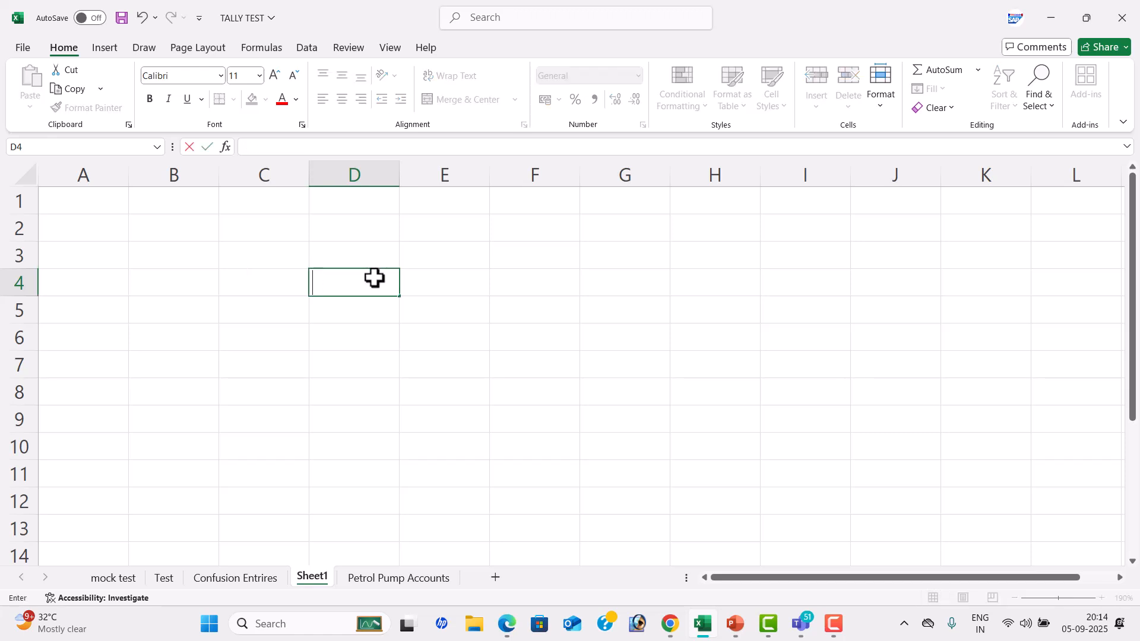
pyautogui.press('Tab')
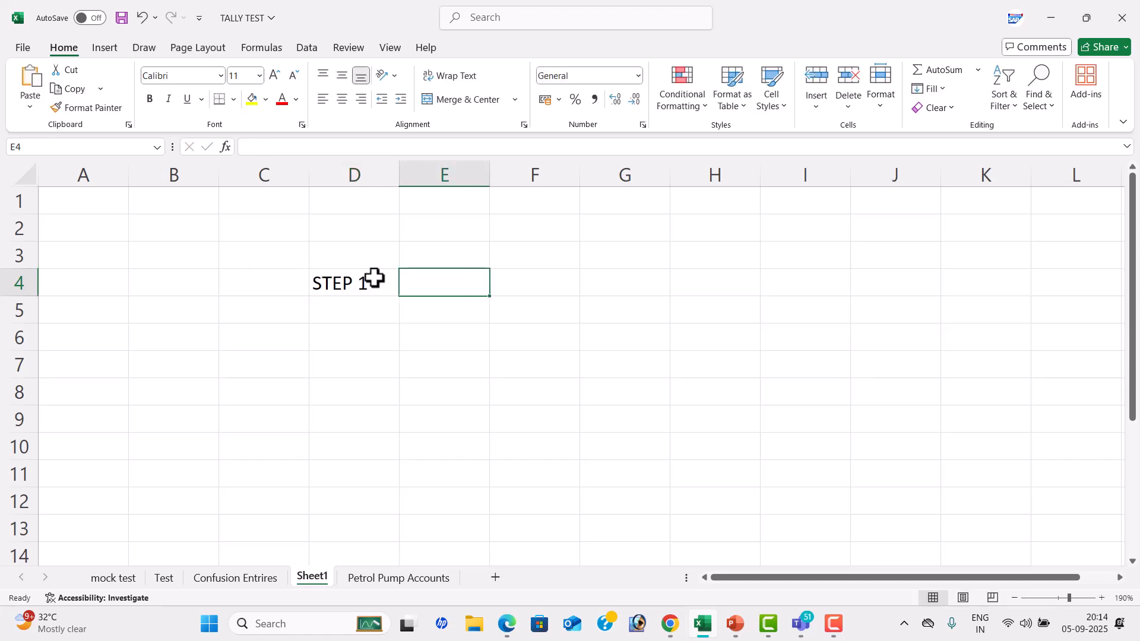
# Widen column E and enter Tally Software in cell E4 beside the STEP 1 label
pyautogui.moveTo(489, 180); pyautogui.dragTo(611, 220)
pyautogui.click(593, 229)
pyautogui.click(537, 284)
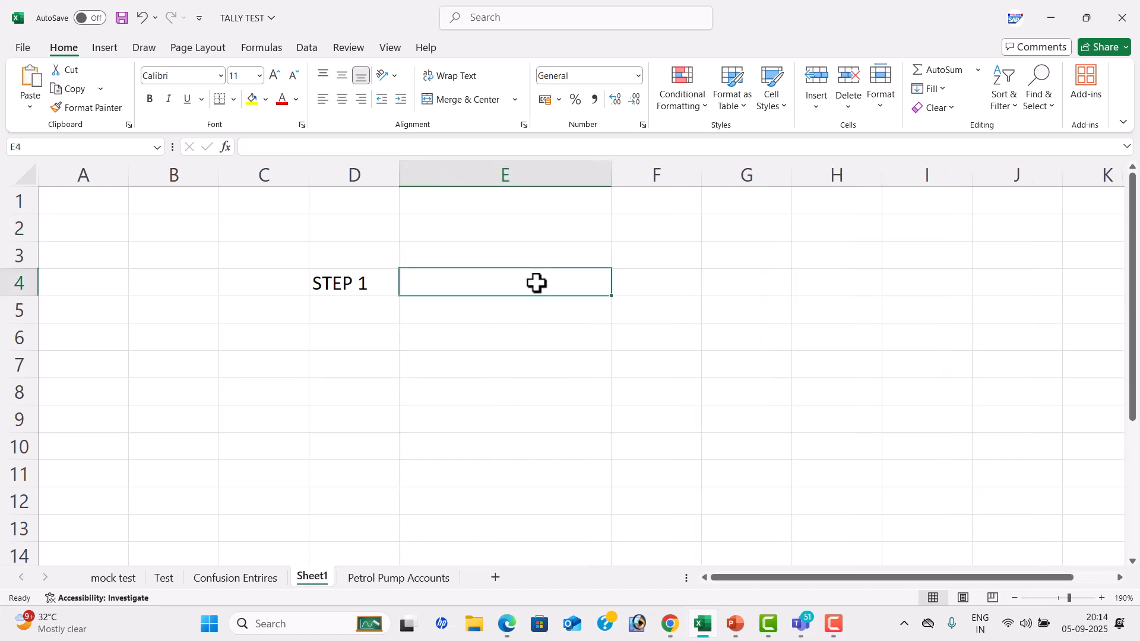
pyautogui.write('t')
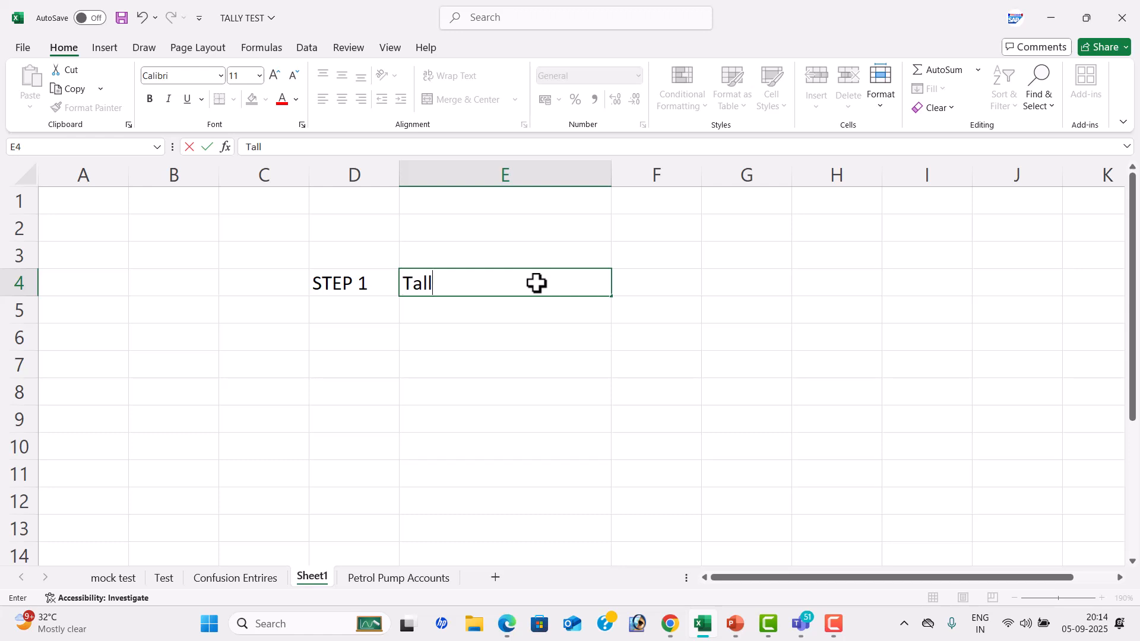
pyautogui.write('ally Software')
pyautogui.press('Tab')
# Enter Download in cell F4 and Install in cell G4
pyautogui.write('D')
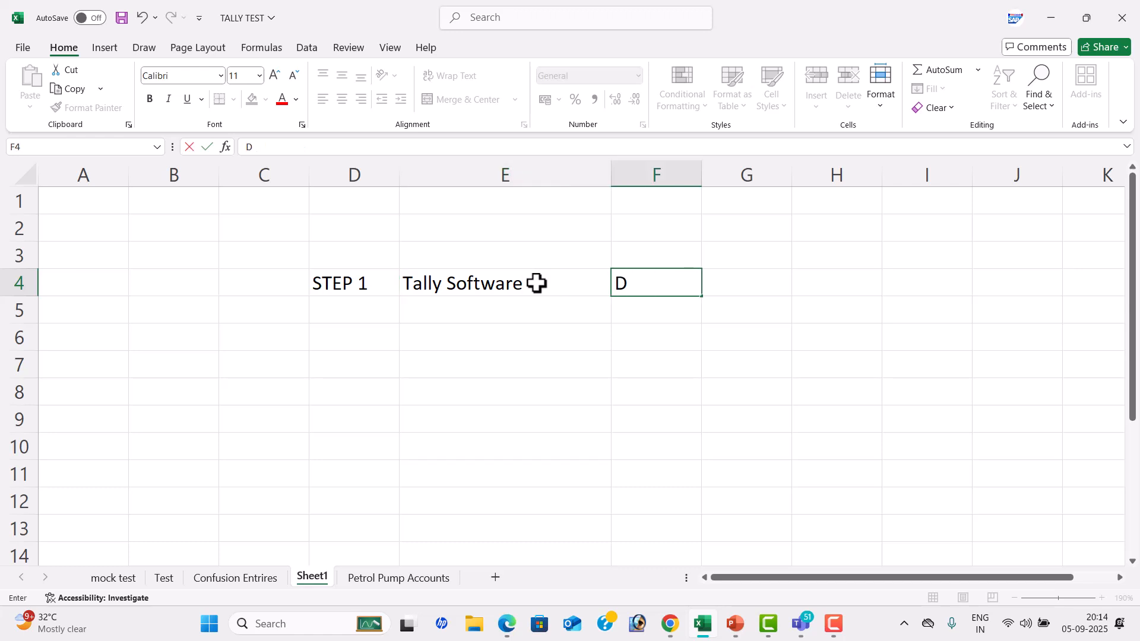
pyautogui.write('ownload')
pyautogui.press('Tab')
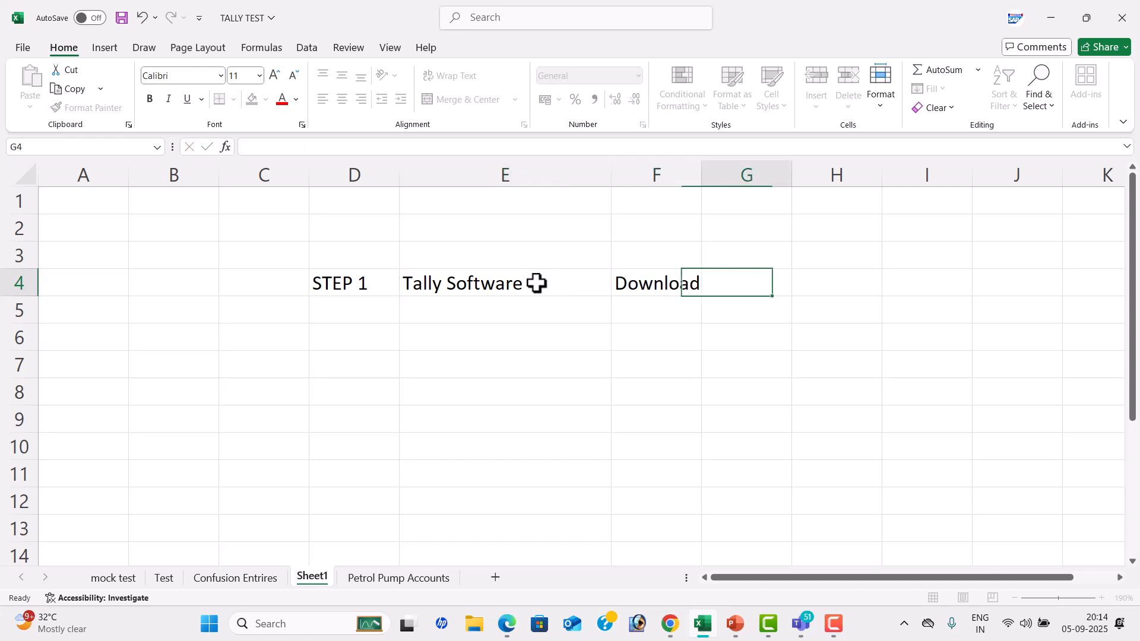
pyautogui.write('Install')
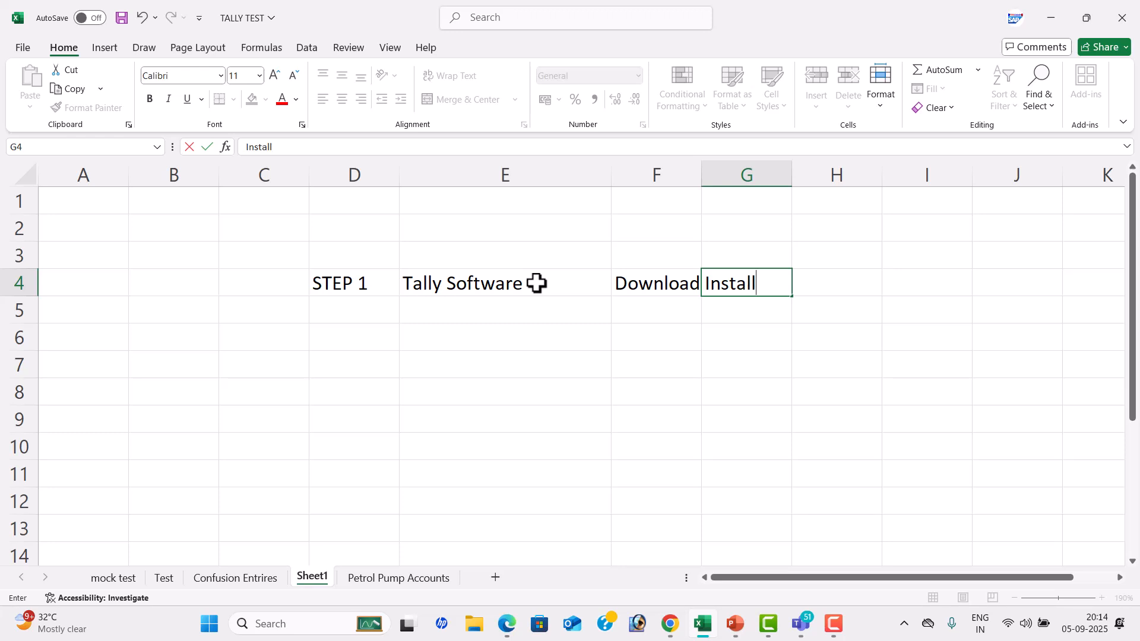
pyautogui.press('Return')
# Add the second step in row 6, with STEP 2 in D6 and Company Creation in E6
pyautogui.press('Left')
pyautogui.press('Down')
pyautogui.press('Left')
pyautogui.press('Left')
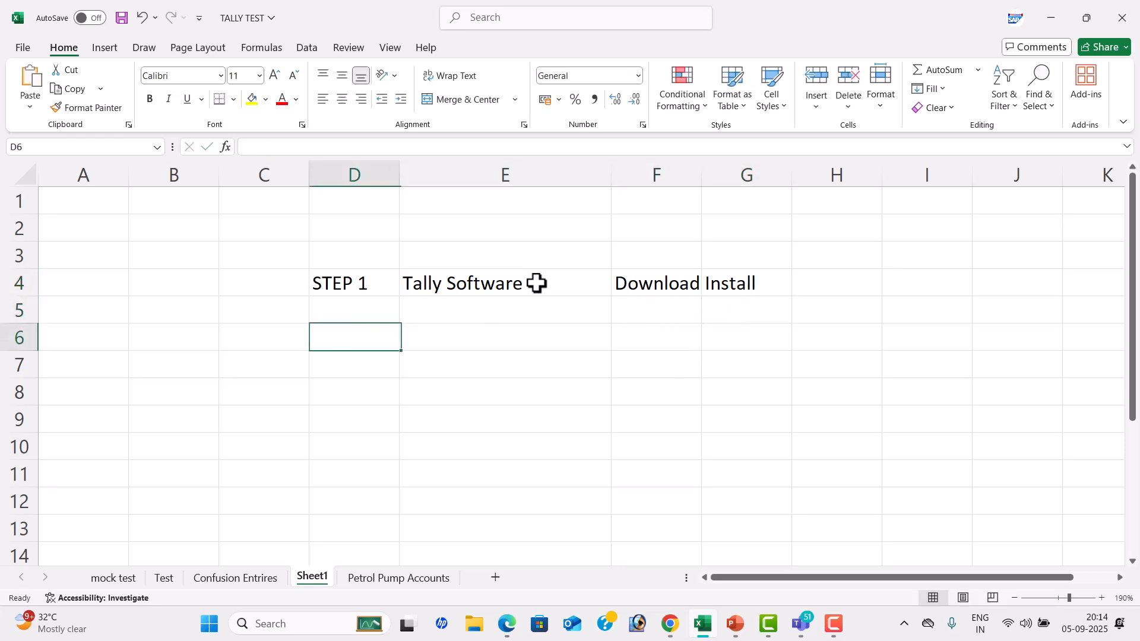
pyautogui.write('STEP 2')
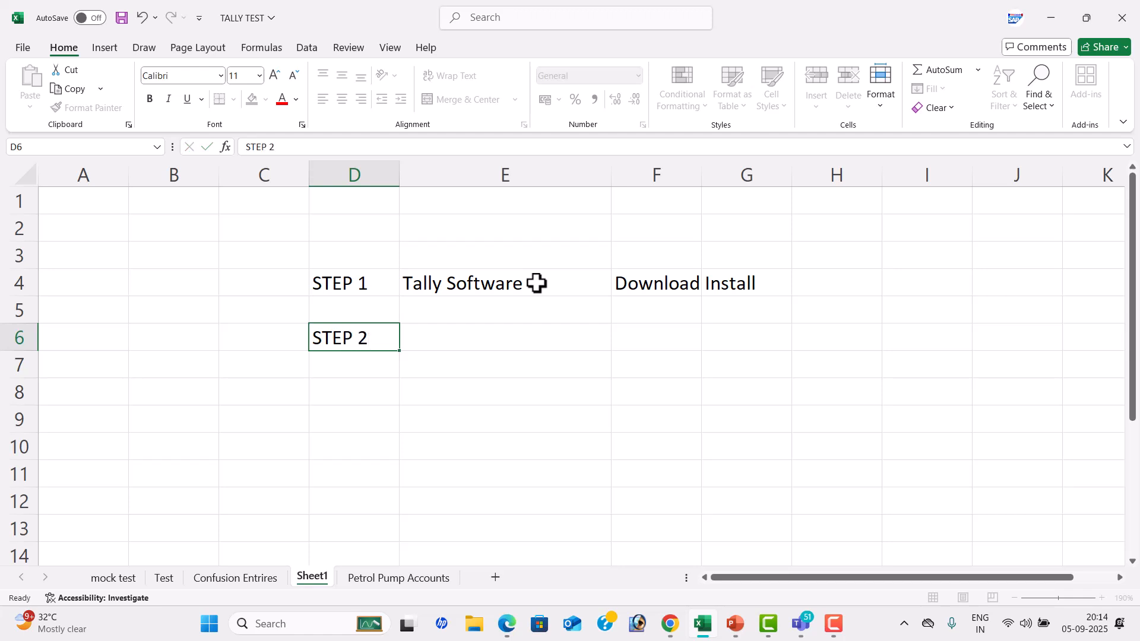
pyautogui.press('Right')
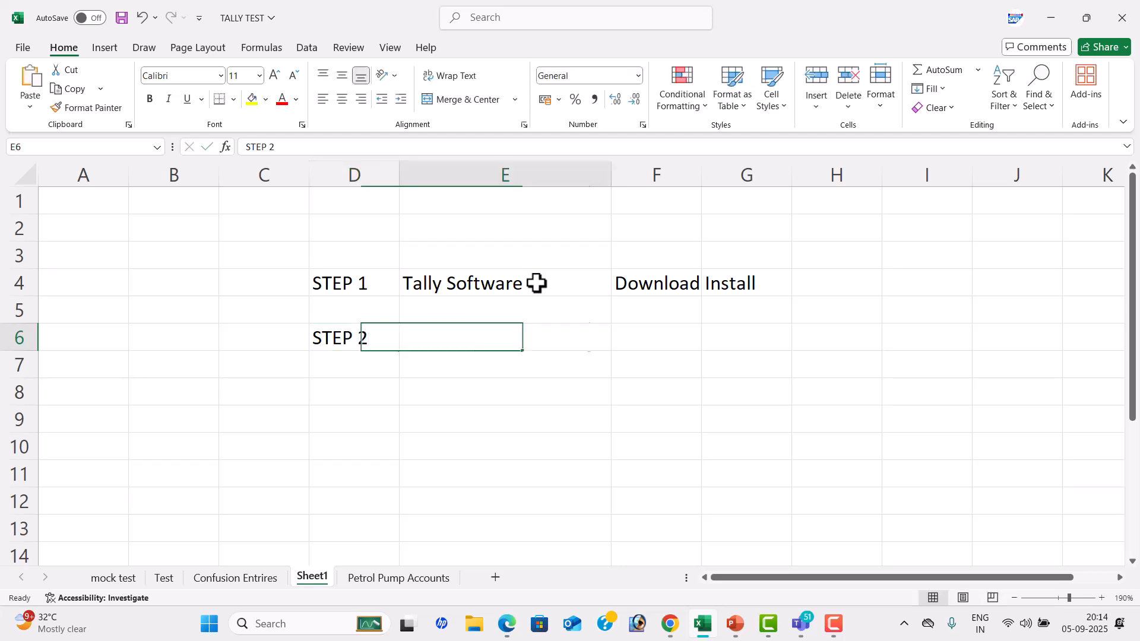
pyautogui.write('c')
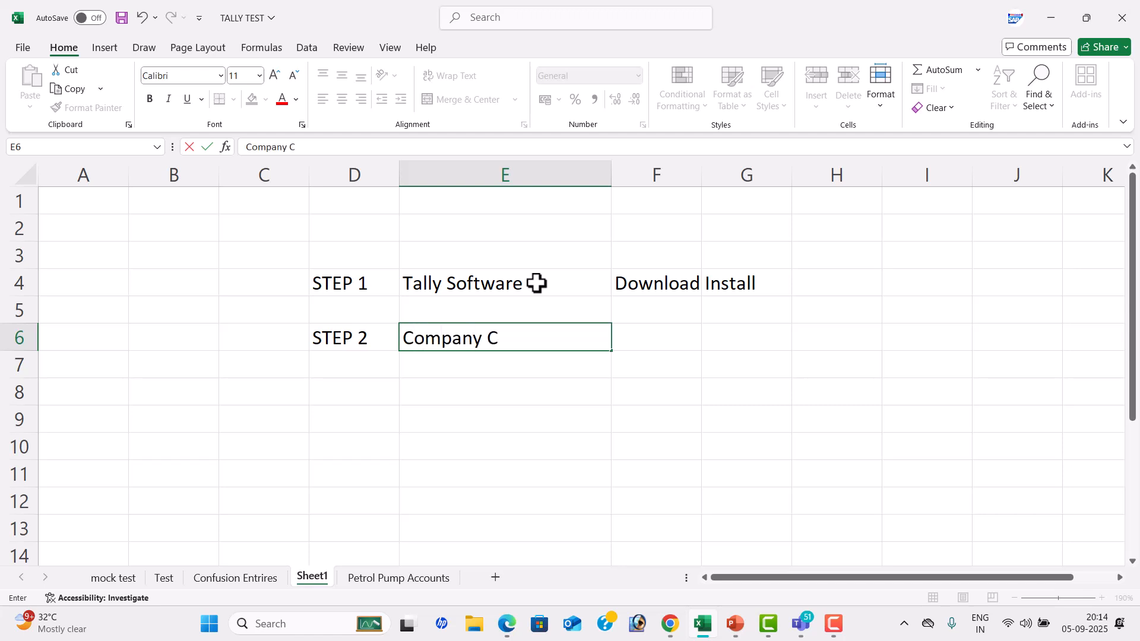
pyautogui.write('ompany Creation')
pyautogui.press('Return')
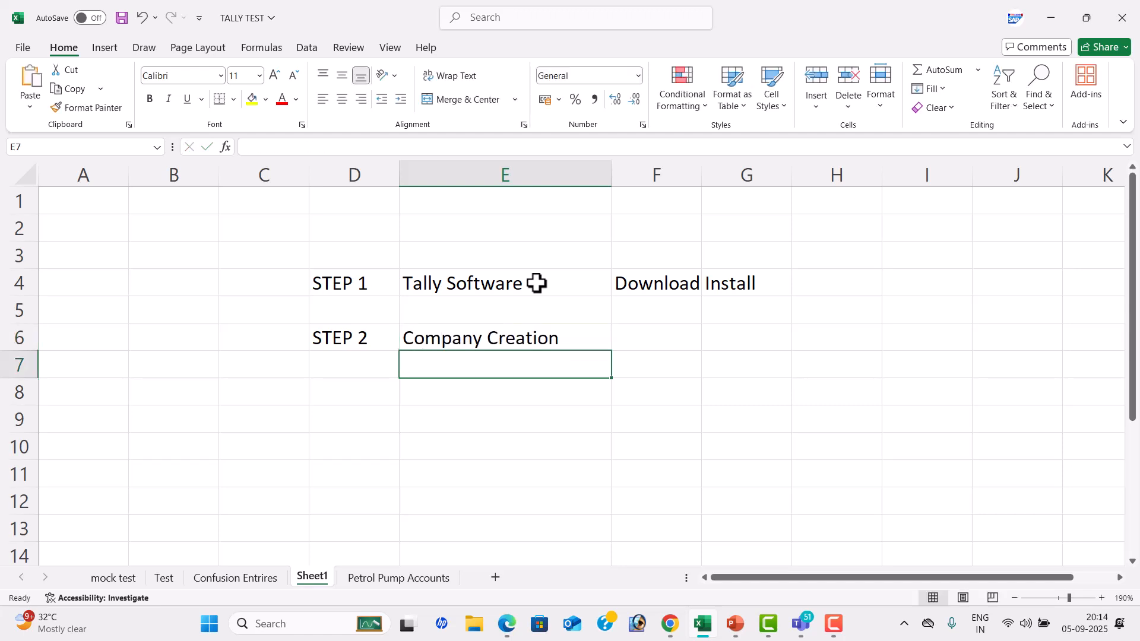
# Add the third step in row 8, with STEP 3 in D8 and LEDGER CREATION in E8
pyautogui.press('Left')
pyautogui.press('Down')
pyautogui.write('s')
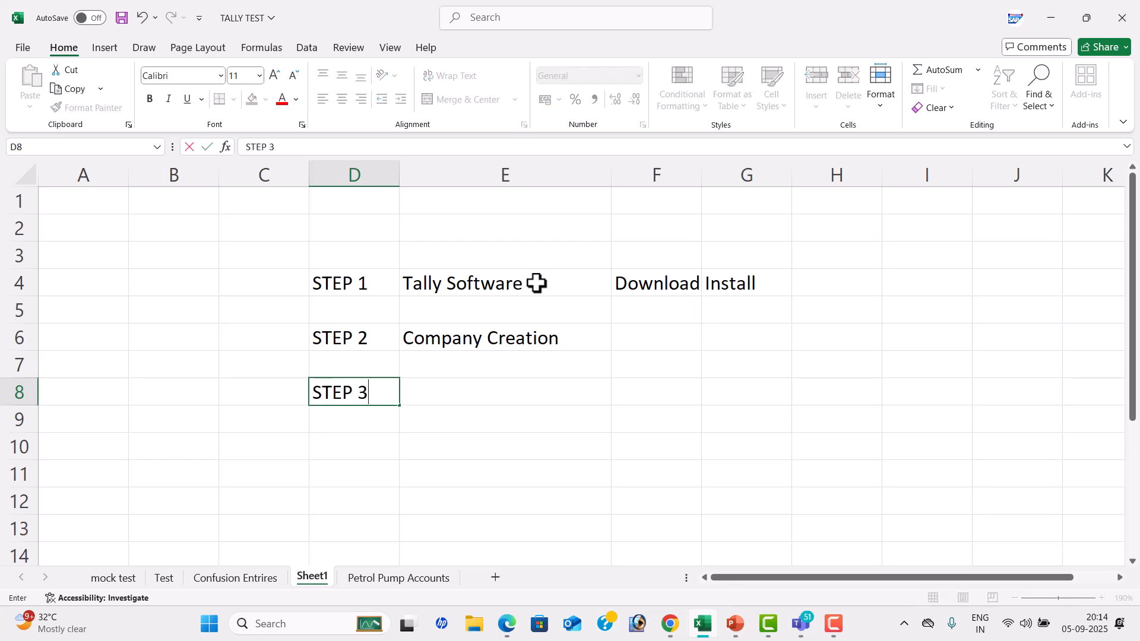
pyautogui.press('Tab')
pyautogui.write('I')
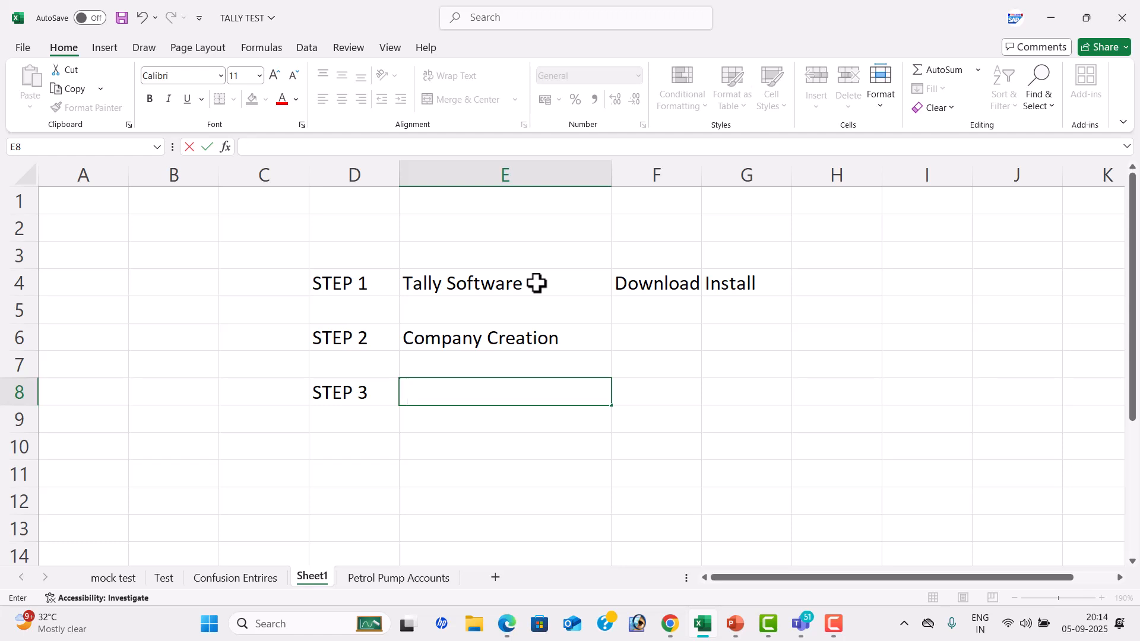
pyautogui.write('EDGER C')
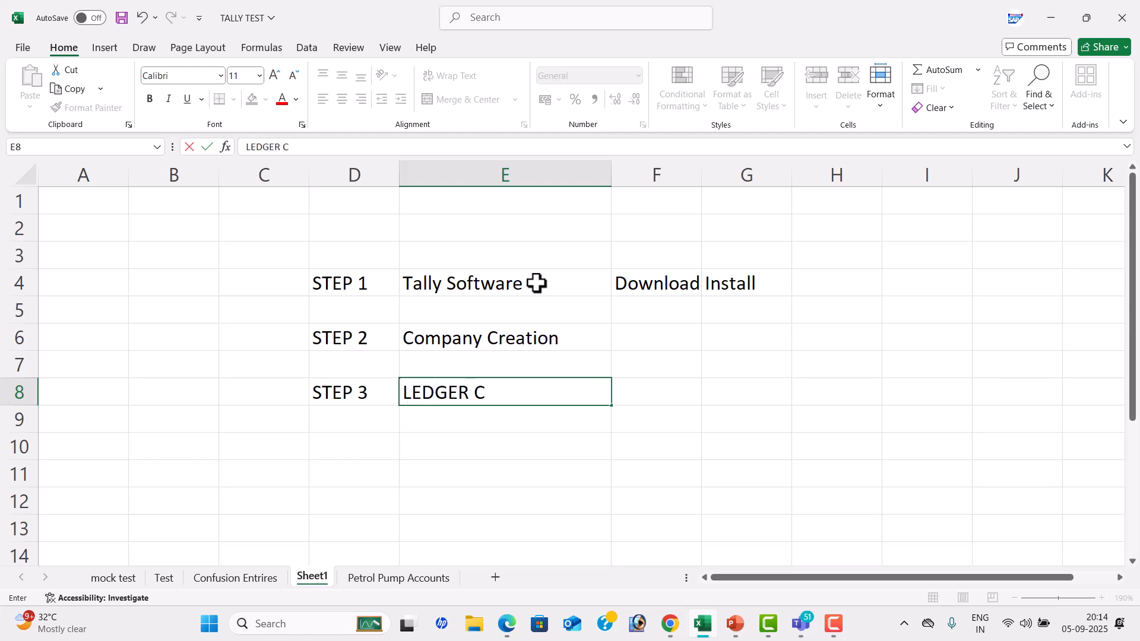
pyautogui.write('REATION')
pyautogui.press('Tab')
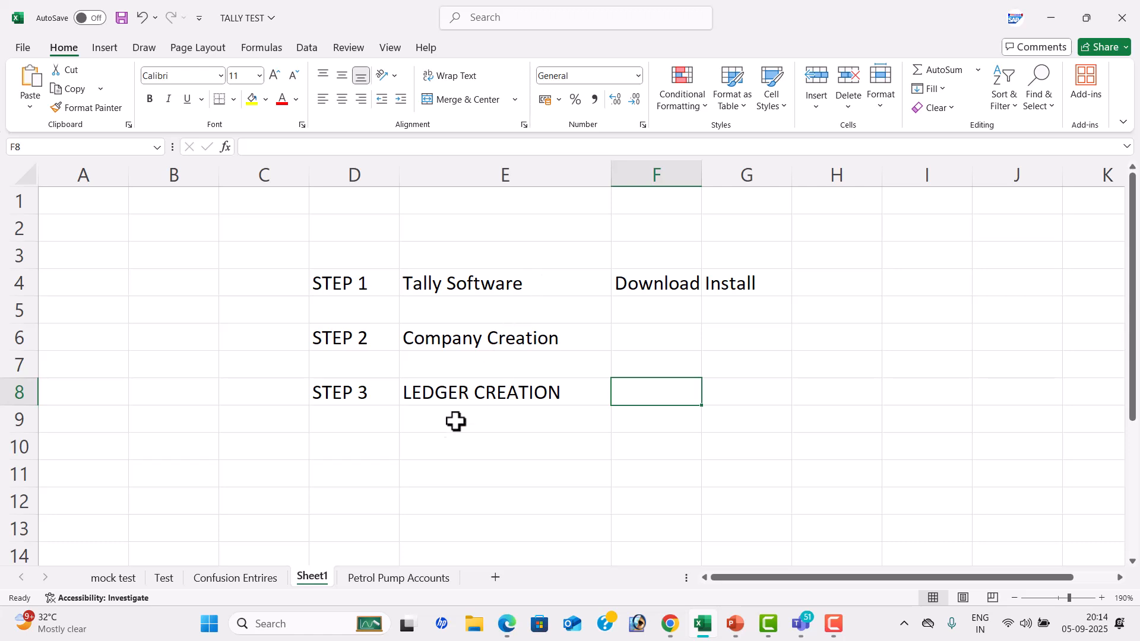
# Add the fourth step in row 10, with STEP 4 in D10 and VOUCHER POSTINGS in E10
pyautogui.click(379, 449)
pyautogui.write('STE')
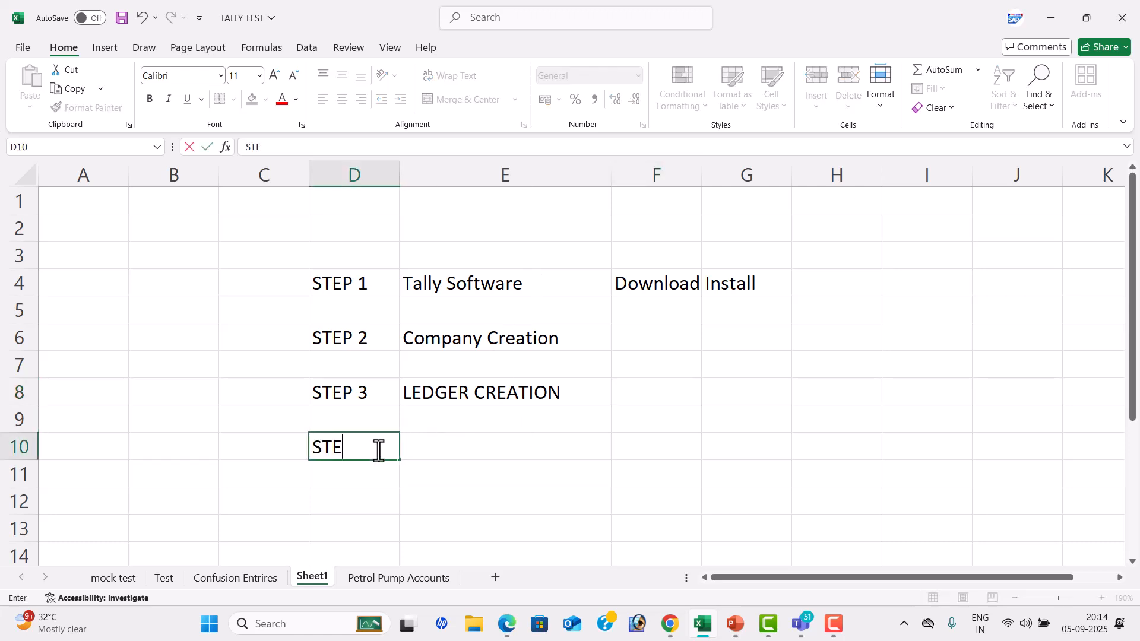
pyautogui.write('P 4')
pyautogui.press('Tab')
pyautogui.write('v')
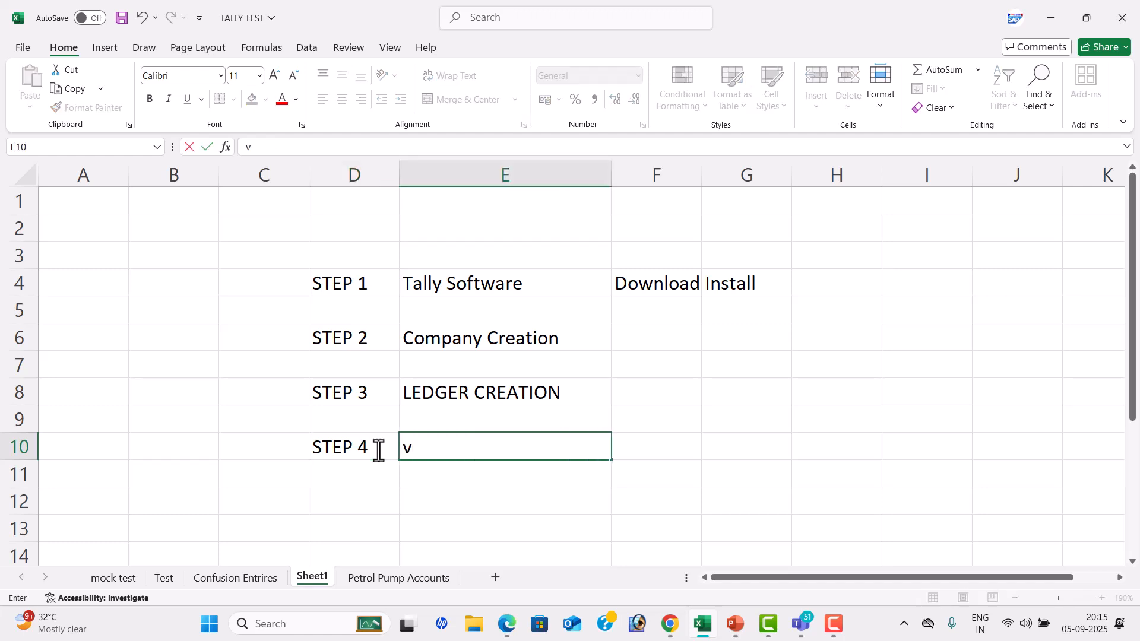
pyautogui.write('OUCHER')
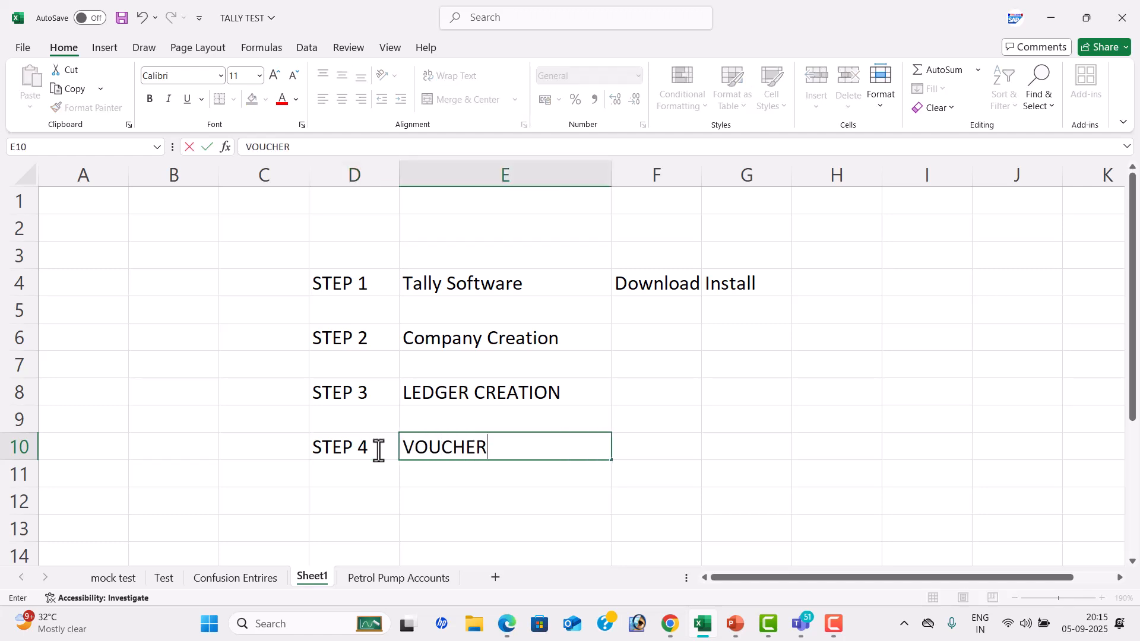
pyautogui.write(' POSTING')
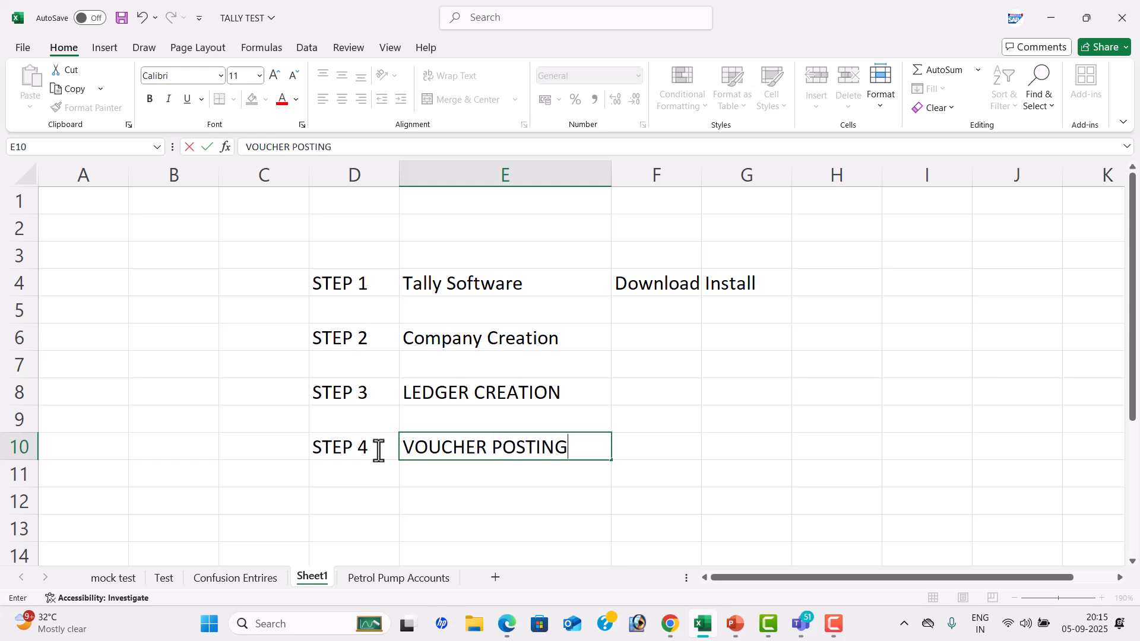
pyautogui.click(749, 387)
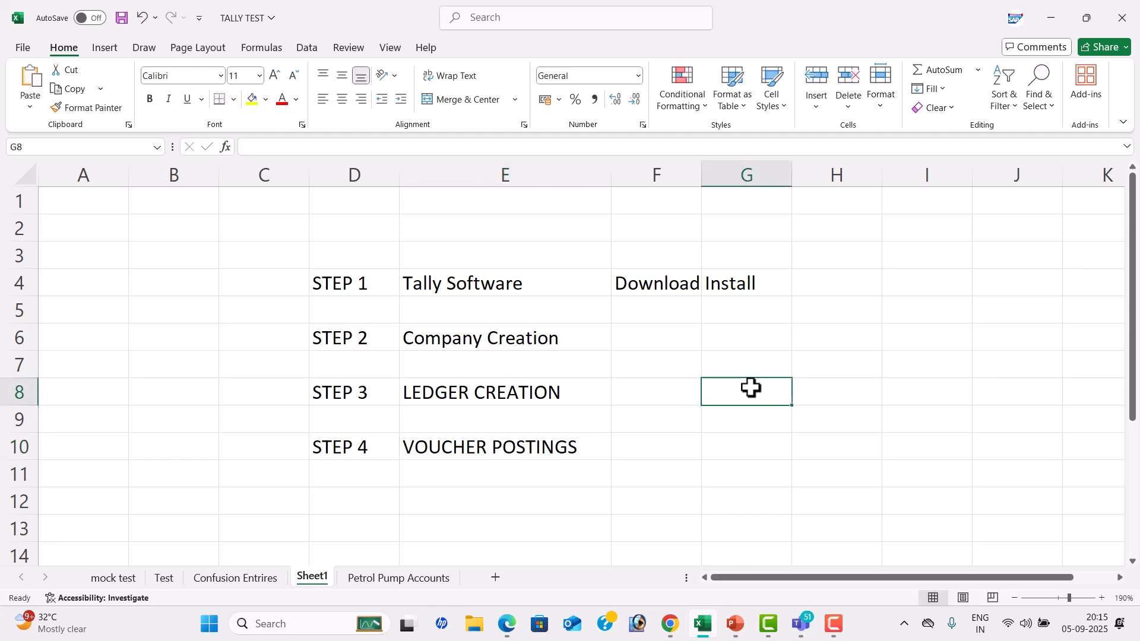
# Fill the four step label cells D4, D6, D8 and D10 with yellow
pyautogui.click(334, 271)
pyautogui.click(253, 100)
pyautogui.click(331, 327)
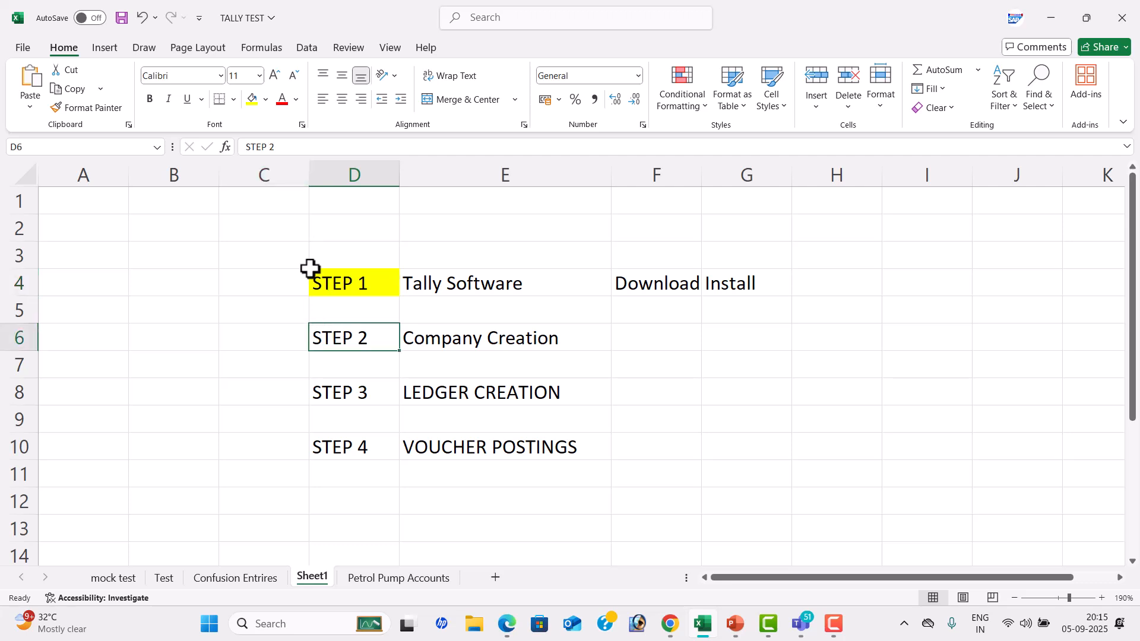
pyautogui.click(256, 101)
pyautogui.click(344, 385)
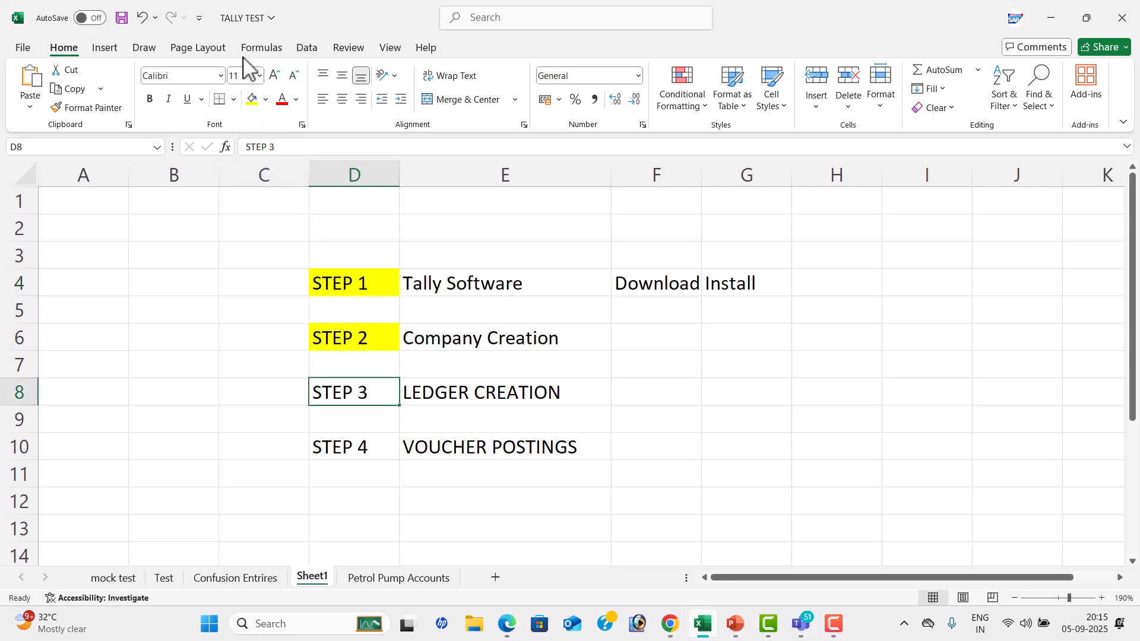
pyautogui.click(255, 98)
pyautogui.click(333, 449)
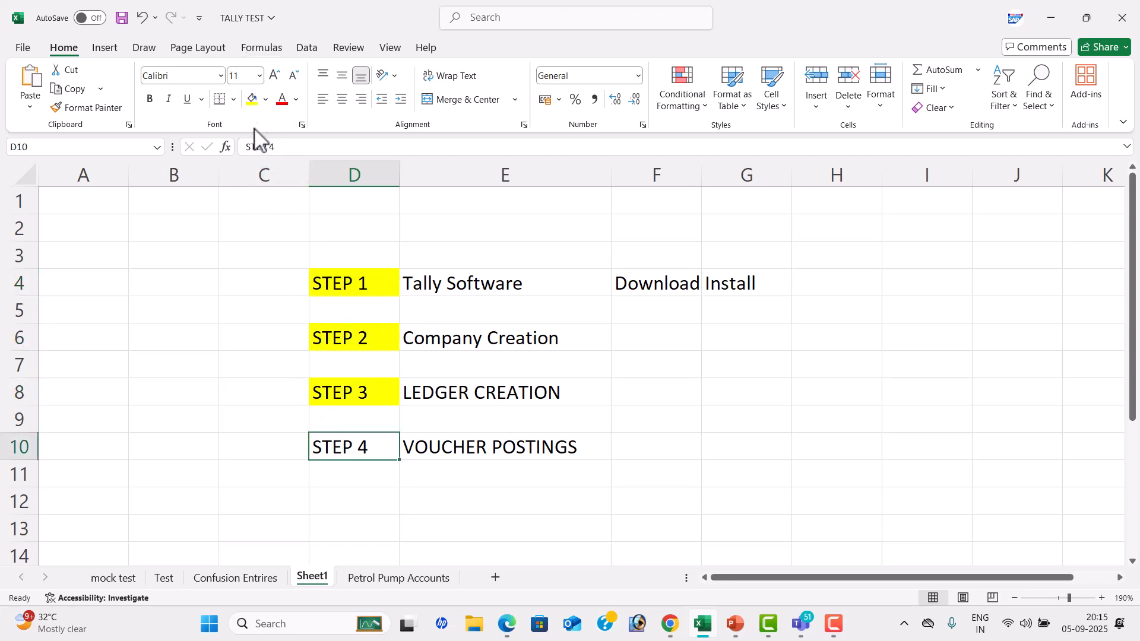
pyautogui.click(254, 99)
pyautogui.click(544, 393)
# Switch to Chrome, go to tallysolutions.com and open the TallyPrime download page
pyautogui.hotkey('alt', 'Tab')
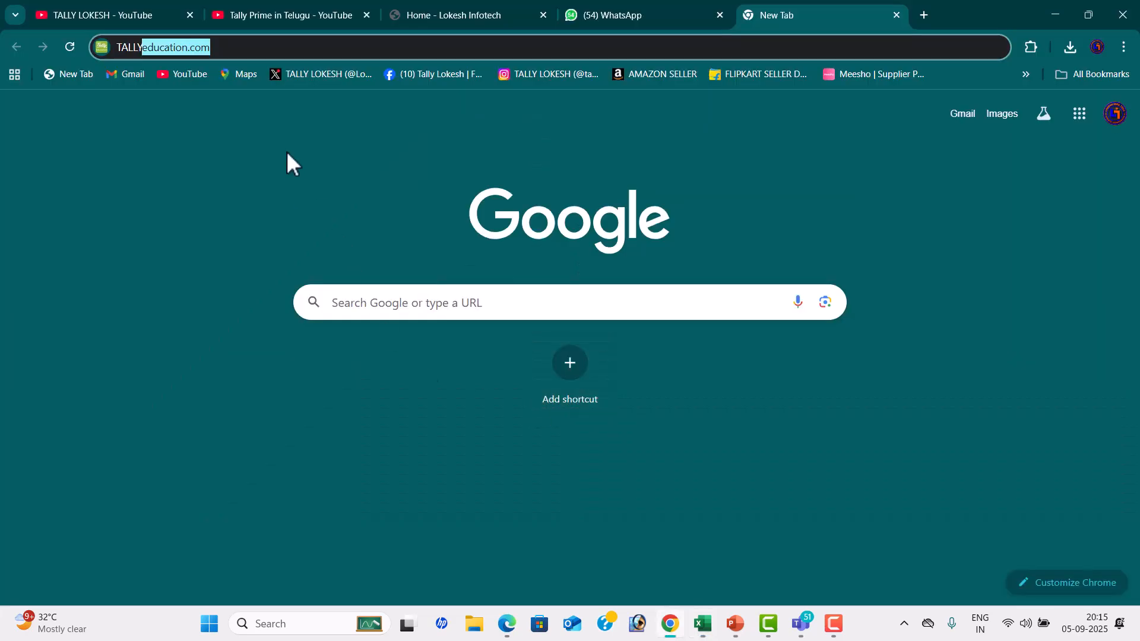
pyautogui.write('YS')
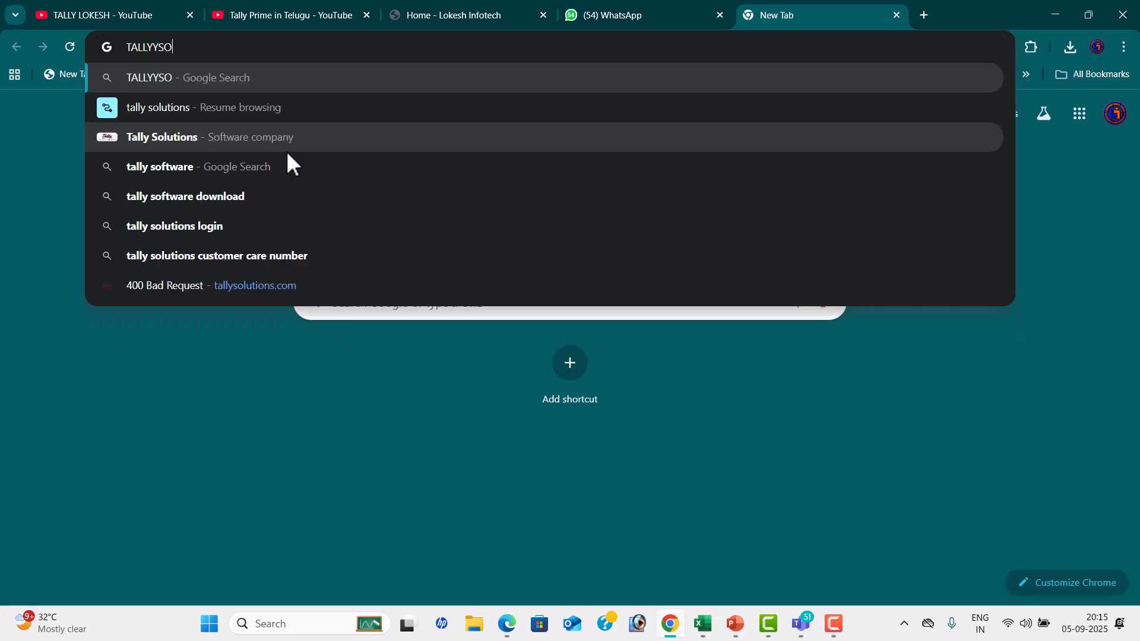
pyautogui.press('BackSpace')
pyautogui.press('BackSpace')
pyautogui.write('SOLUtions.com')
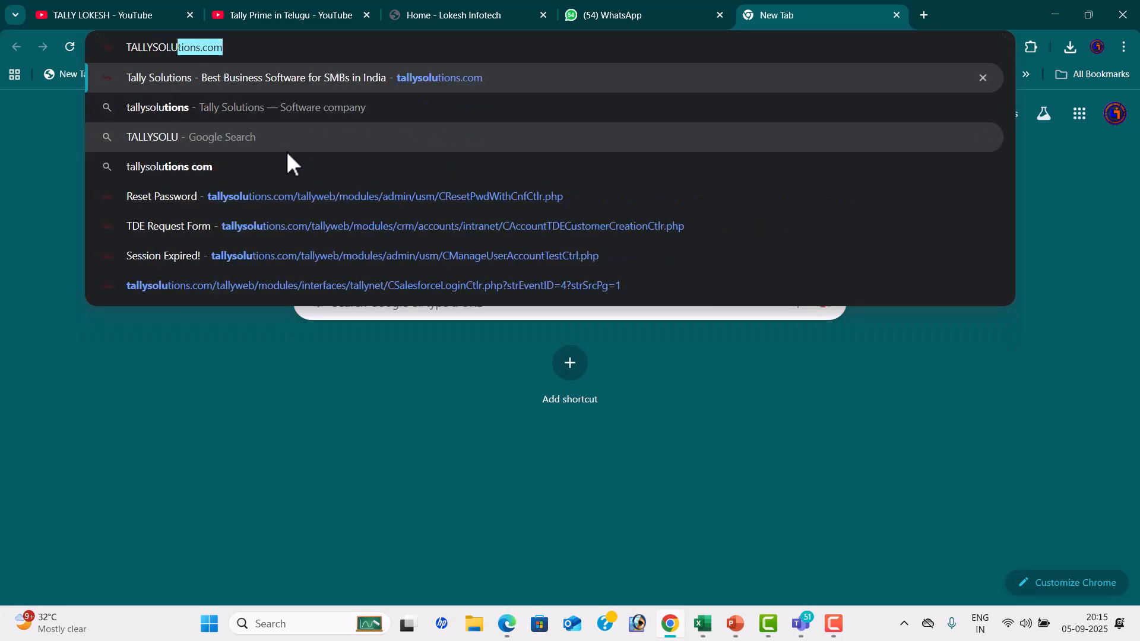
pyautogui.press('End')
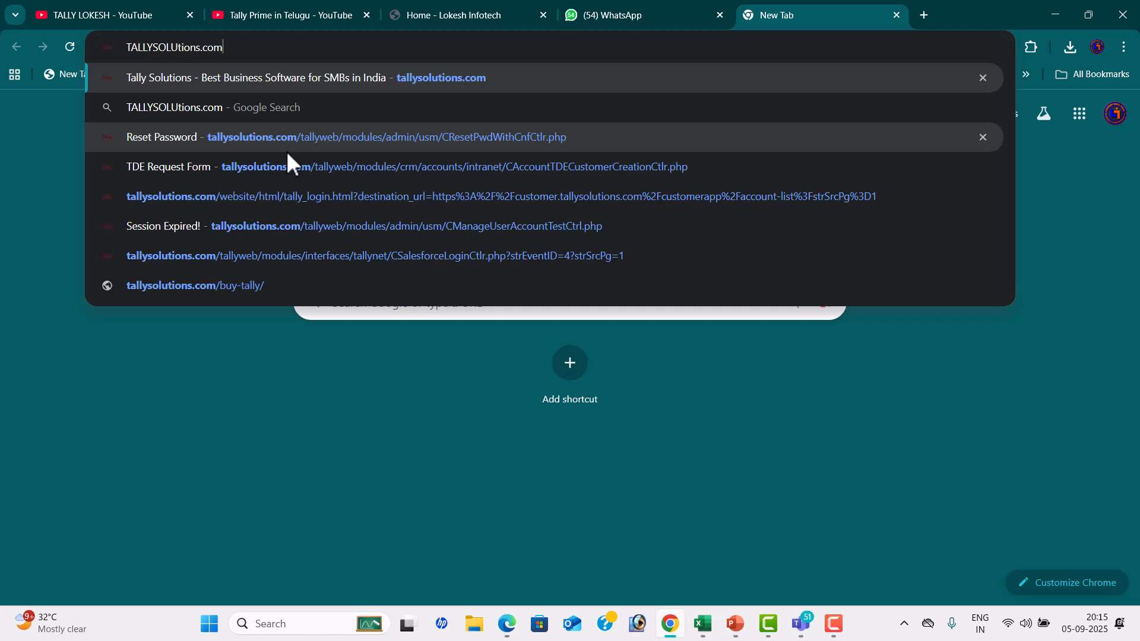
pyautogui.press('Return')
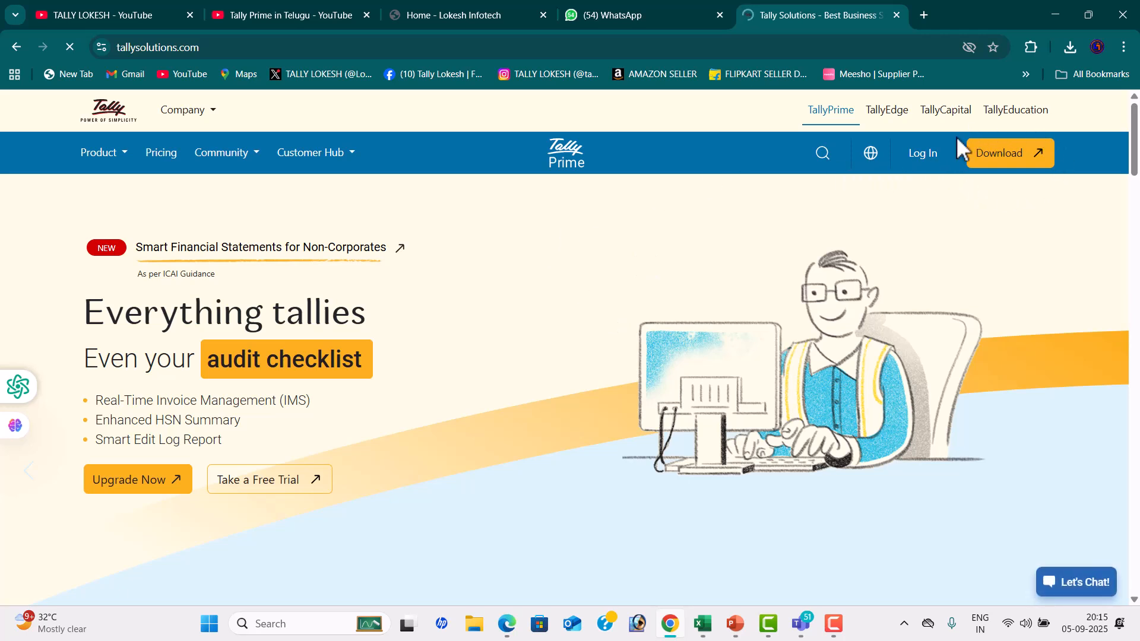
pyautogui.click(1018, 158)
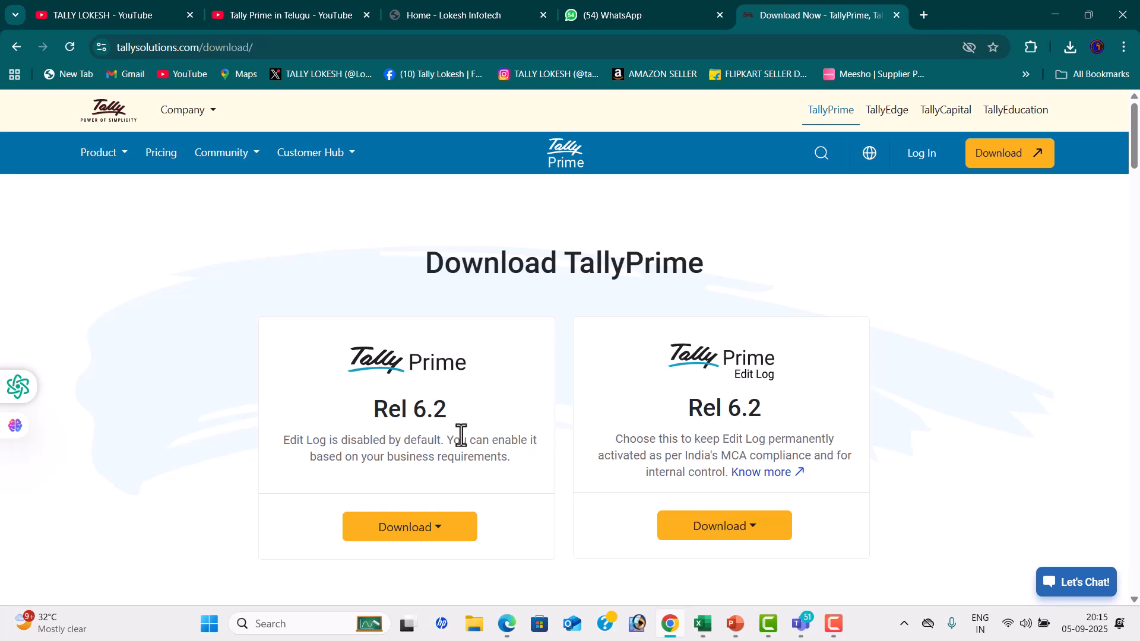
# Switch to the Teams meeting and request five absent members from the chat list to join the call
pyautogui.hotkey('alt', 'Tab')
pyautogui.hotkey('alt', 'Tab')
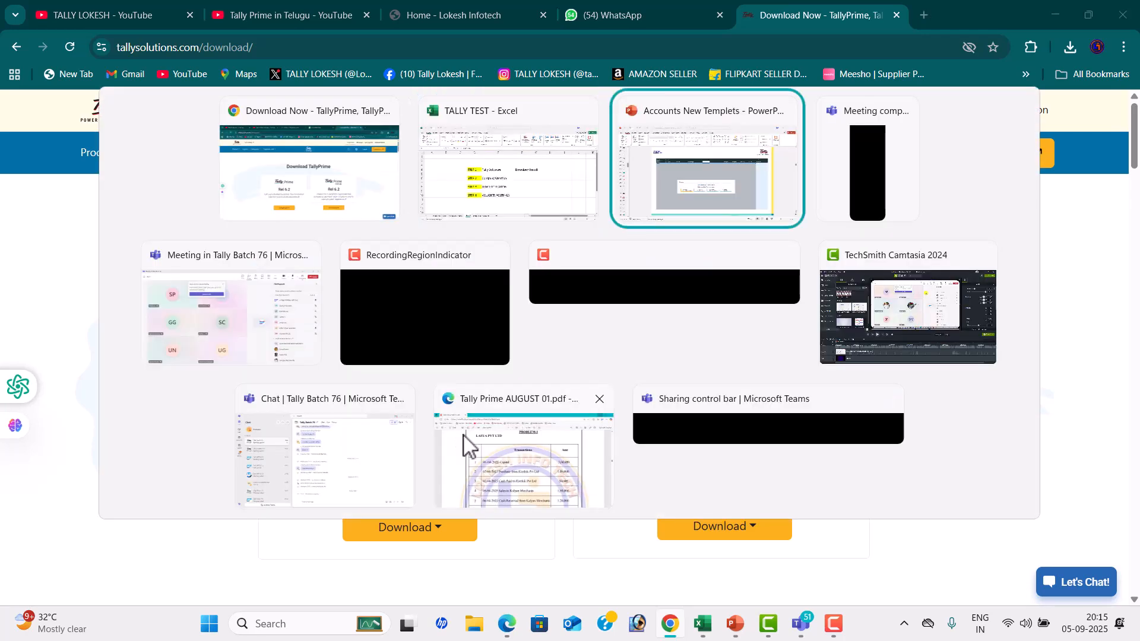
pyautogui.hotkey('alt', 'Tab')
pyautogui.hotkey('alt', 'Tab')
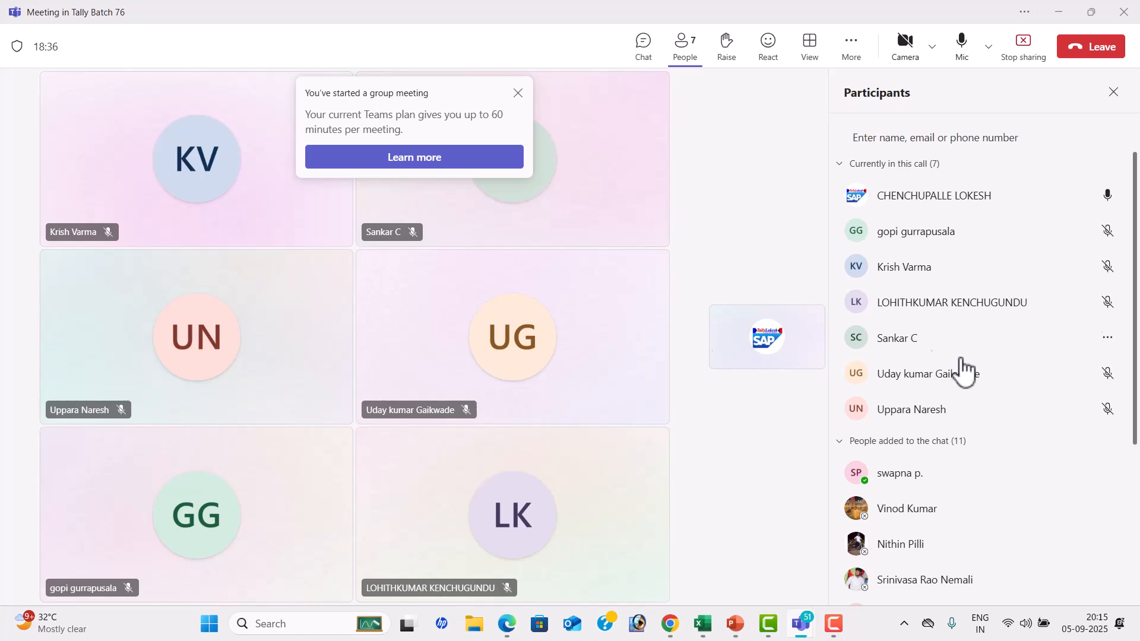
pyautogui.scroll(-3, 980, 380)
pyautogui.scroll(-1, 980, 380)
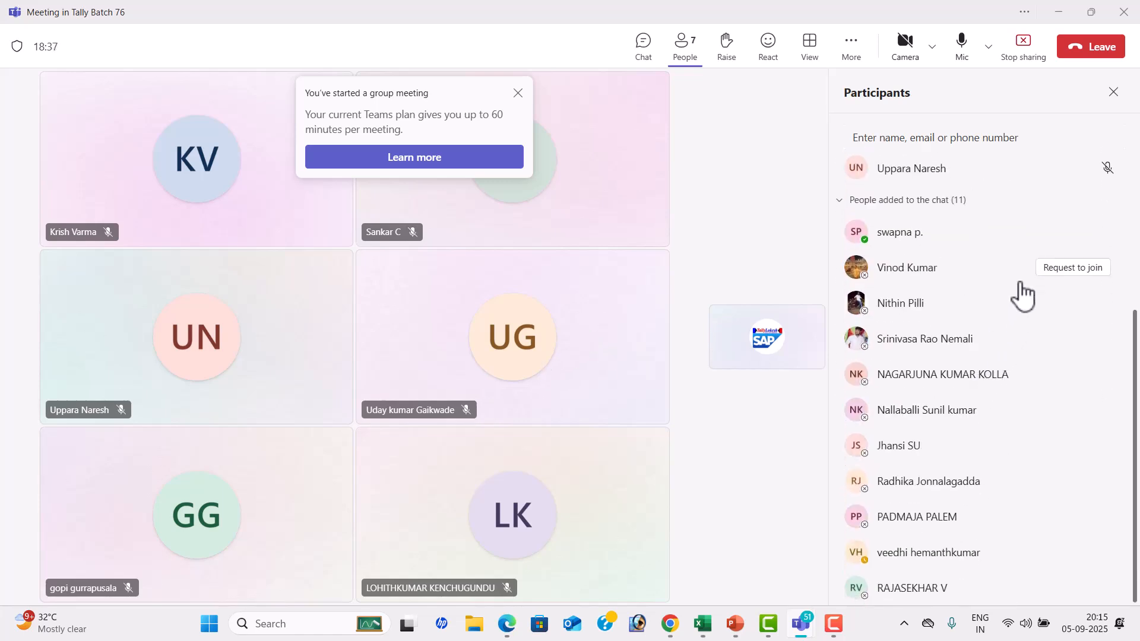
pyautogui.click(1073, 267)
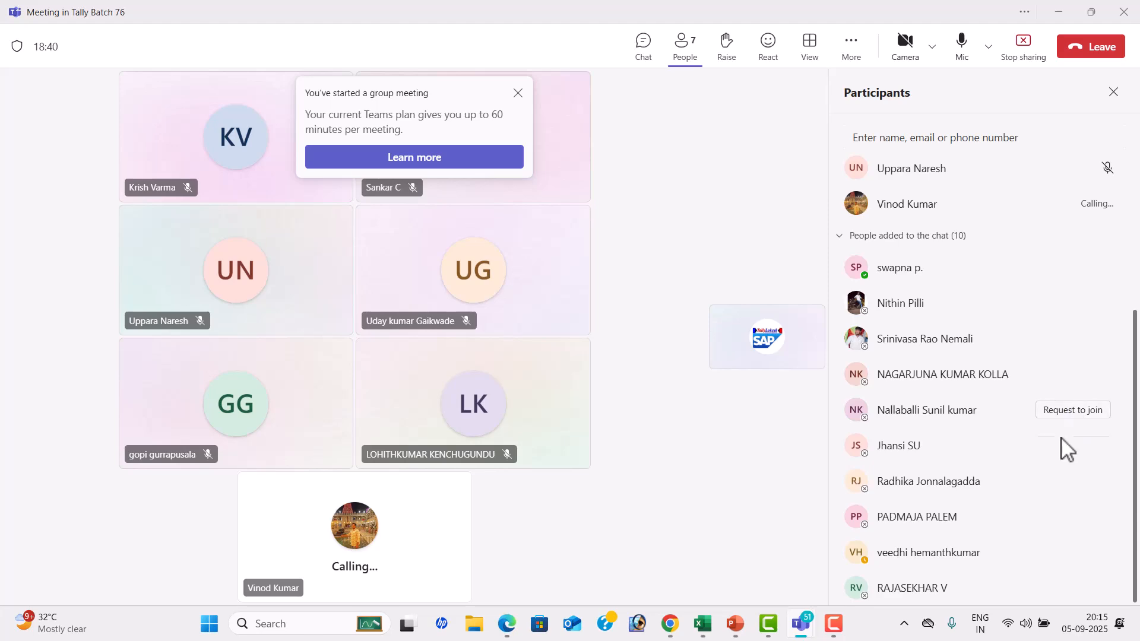
pyautogui.click(1059, 457)
pyautogui.click(1051, 522)
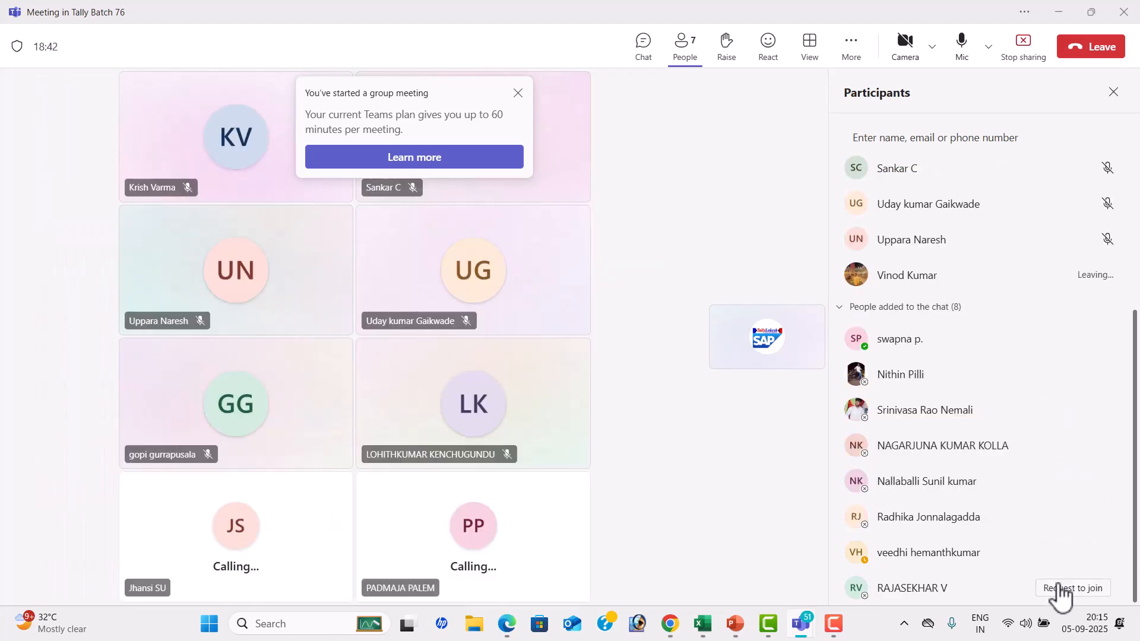
pyautogui.click(1055, 591)
pyautogui.click(1068, 555)
# Return to Chrome, download the Student version of TallyPrime Rel 6.2 and check it in the recent downloads
pyautogui.hotkey('alt', 'Tab')
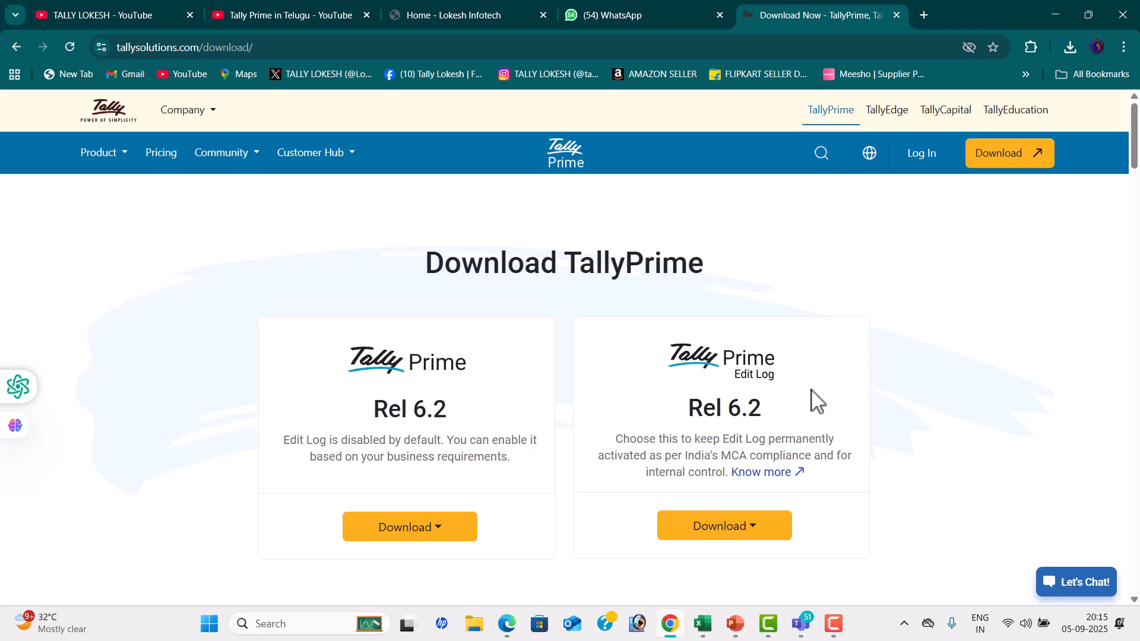
pyautogui.click(411, 540)
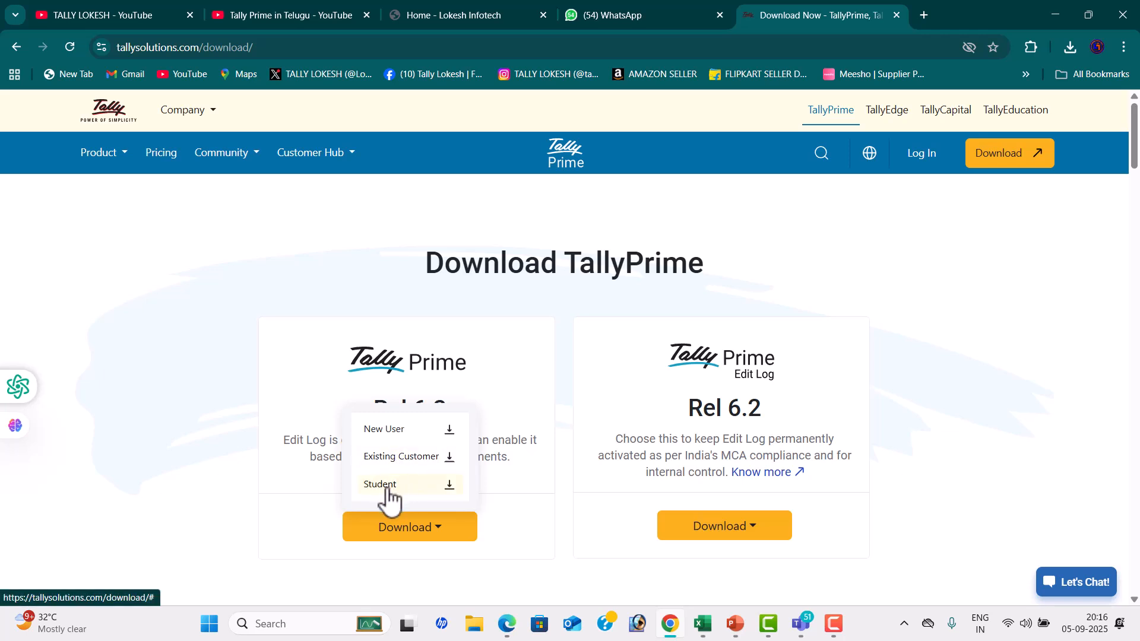
pyautogui.click(391, 531)
pyautogui.click(387, 532)
pyautogui.click(404, 486)
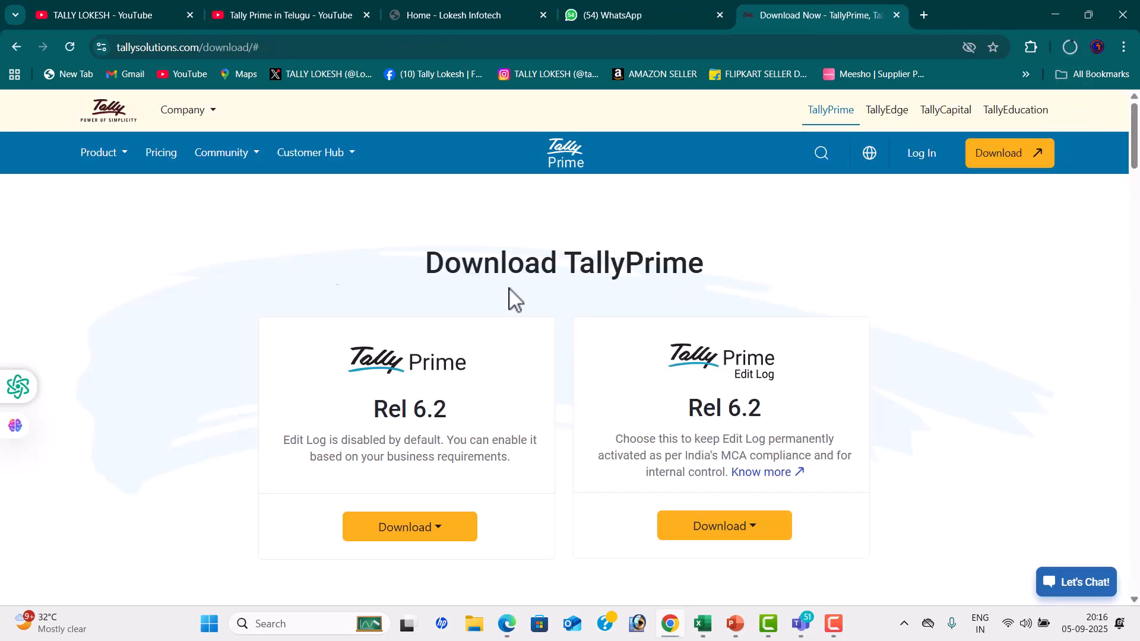
pyautogui.click(1069, 50)
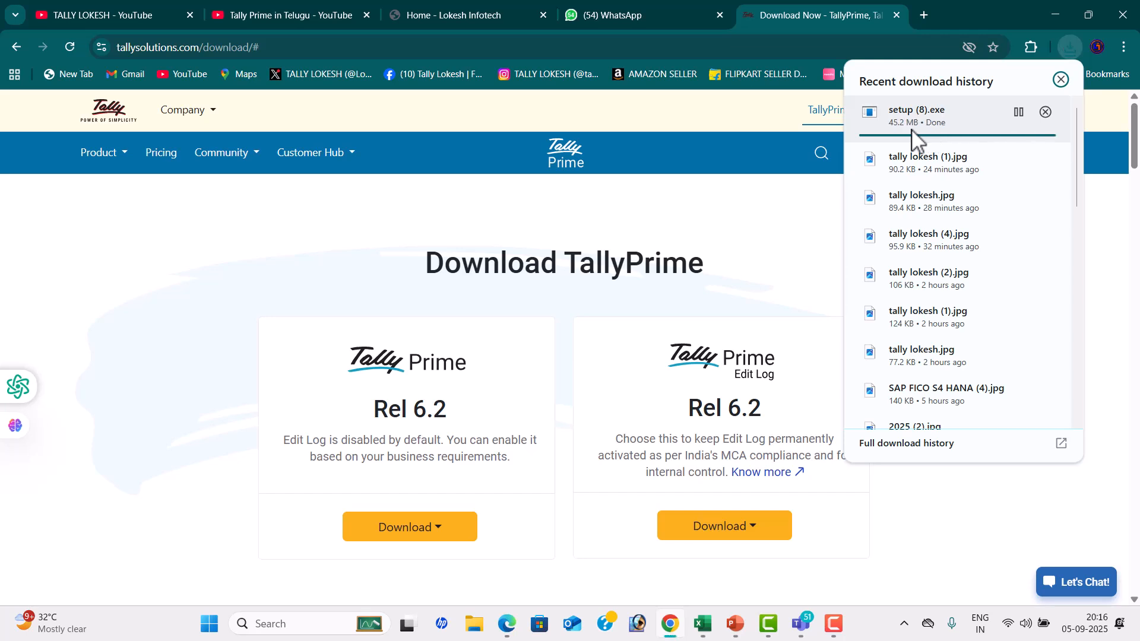
# Open the Downloads folder in File Explorer and run the setup (8) installer
pyautogui.click(475, 624)
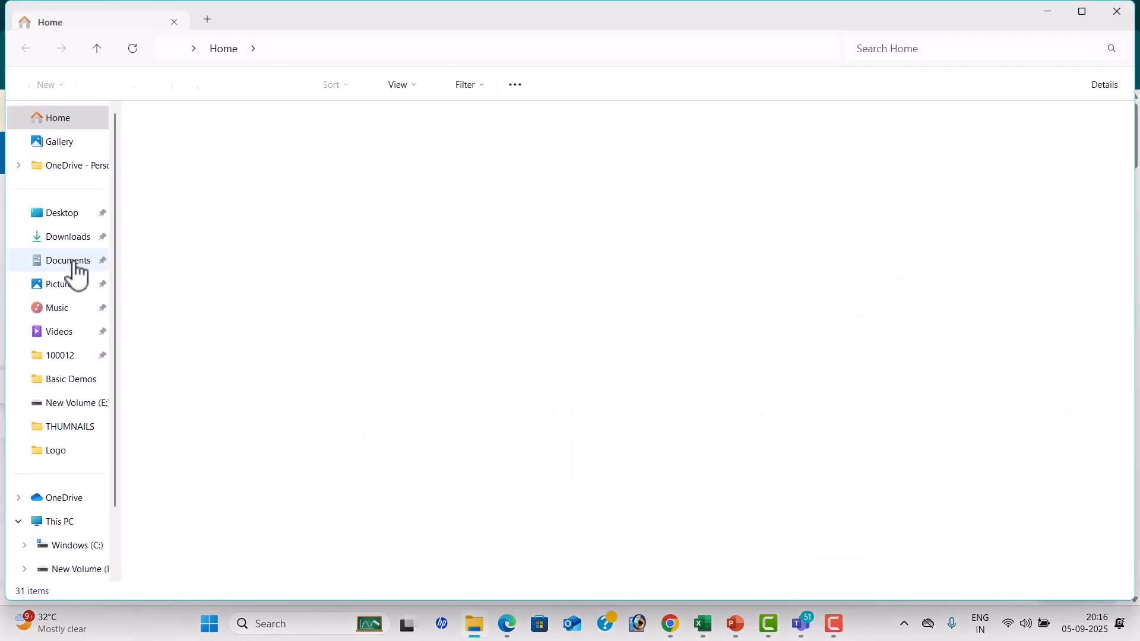
pyautogui.click(81, 238)
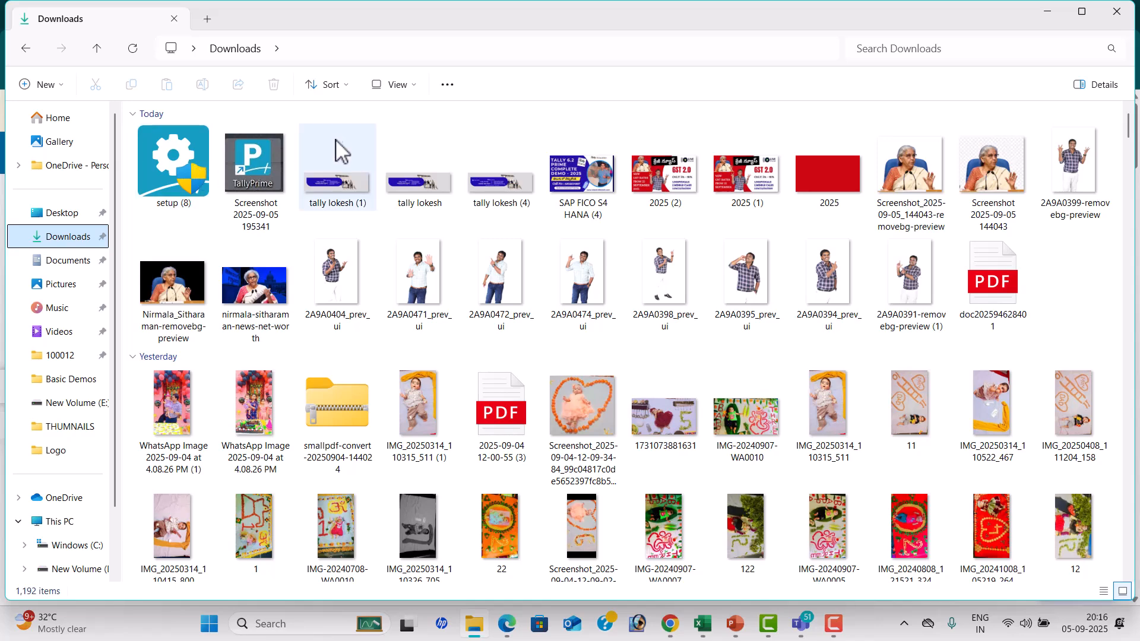
pyautogui.click(176, 169)
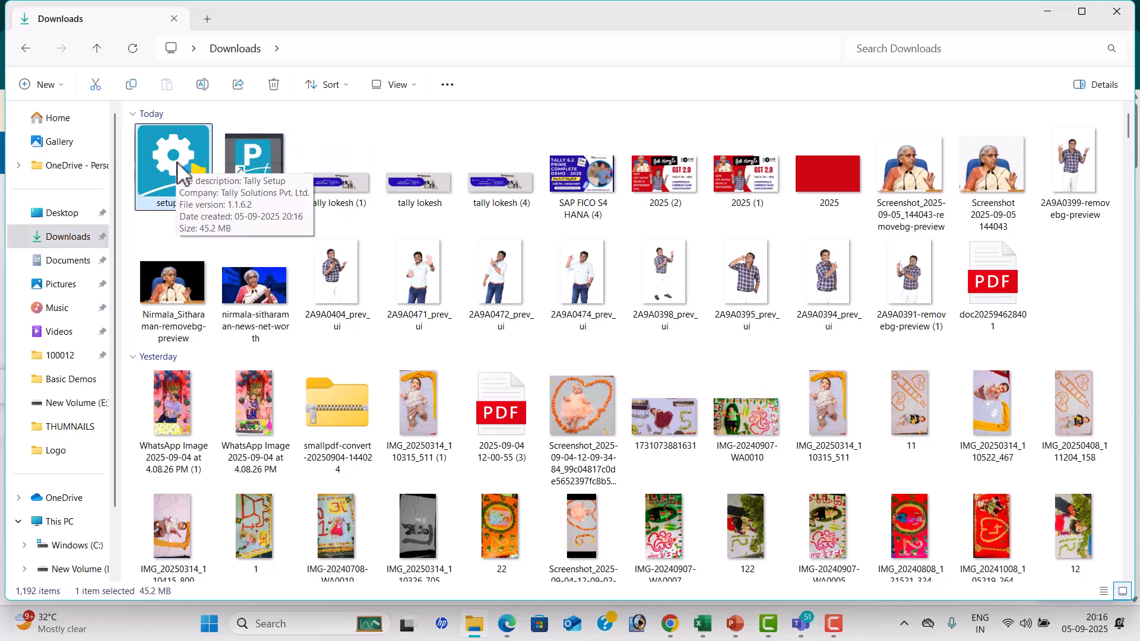
pyautogui.doubleClick(176, 169)
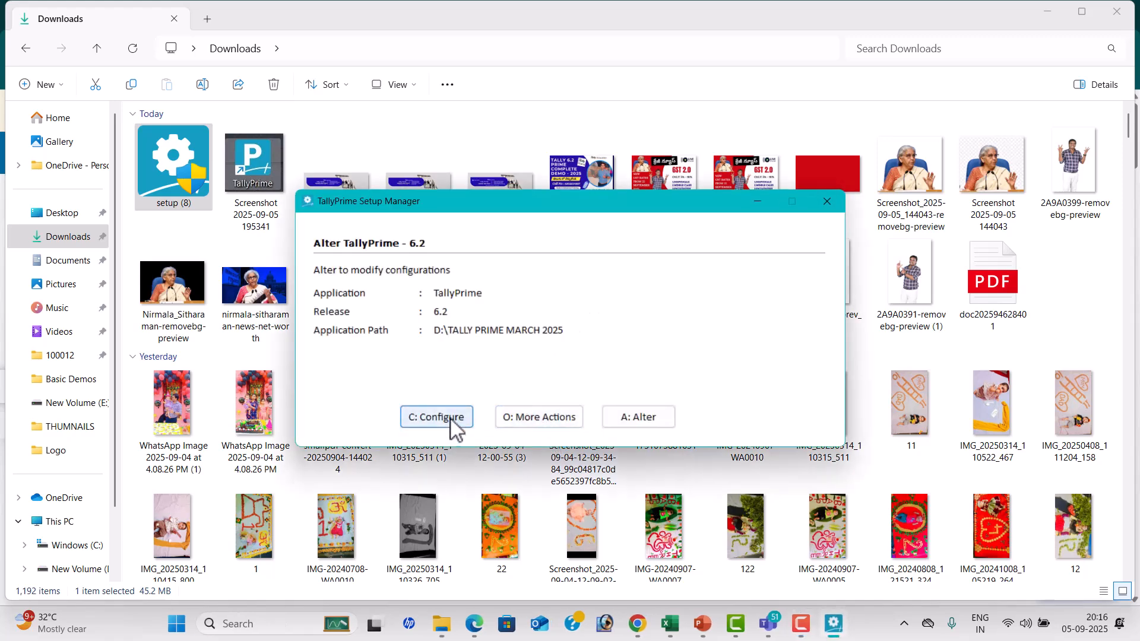
# Review the additional actions in TallyPrime Setup Manager, quit it without altering the installation and close File Explorer
pyautogui.click(539, 419)
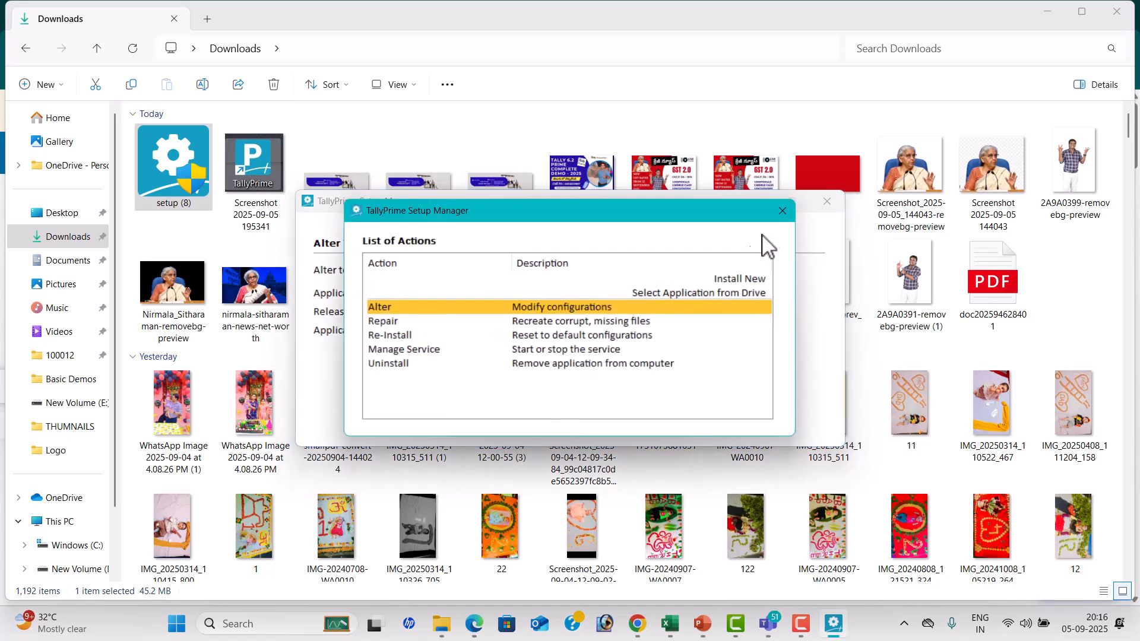
pyautogui.click(782, 211)
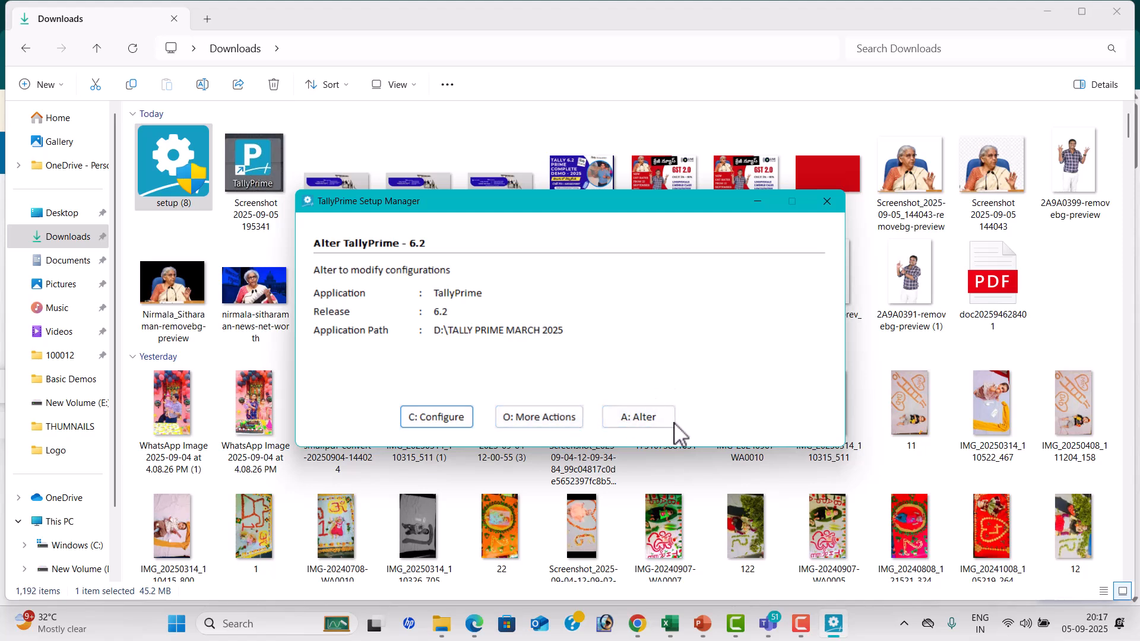
pyautogui.click(647, 422)
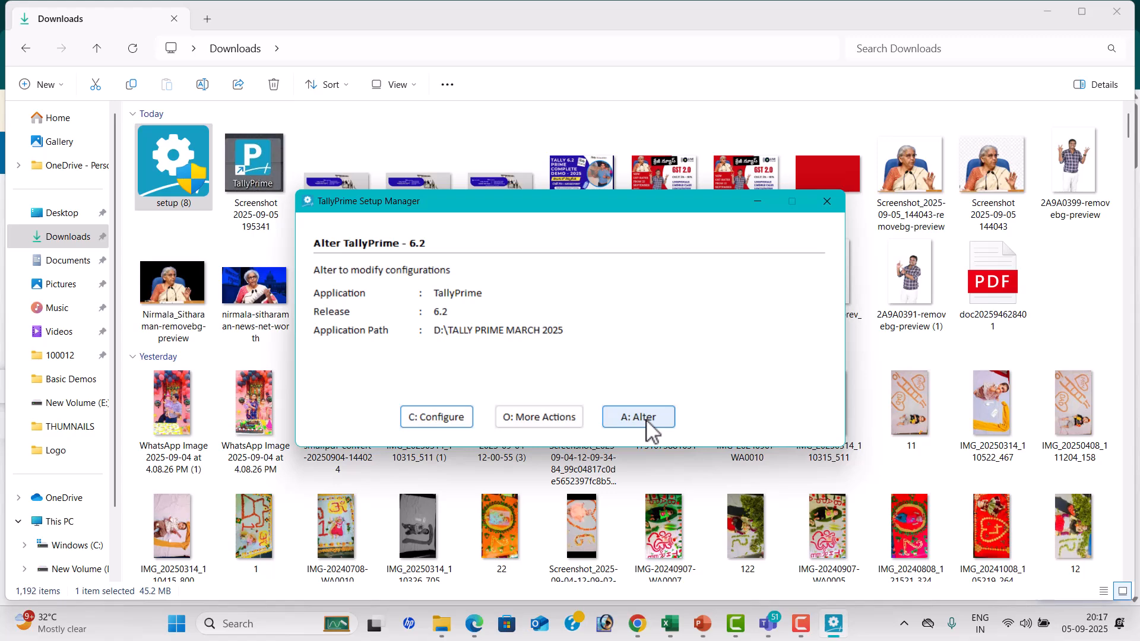
pyautogui.click(827, 201)
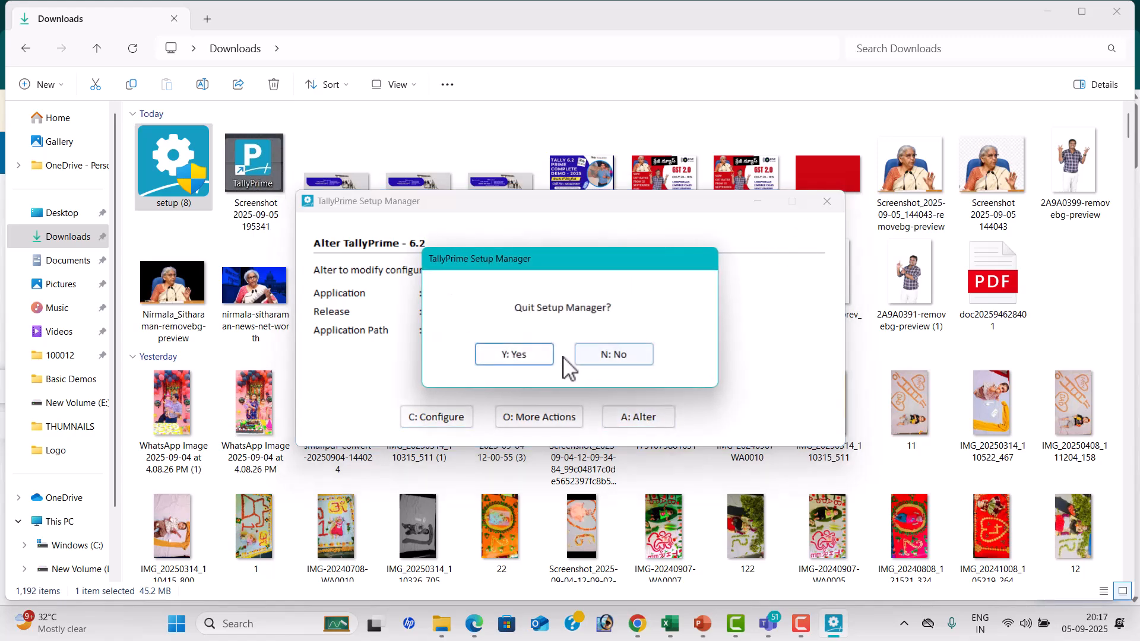
pyautogui.click(527, 356)
pyautogui.click(1117, 13)
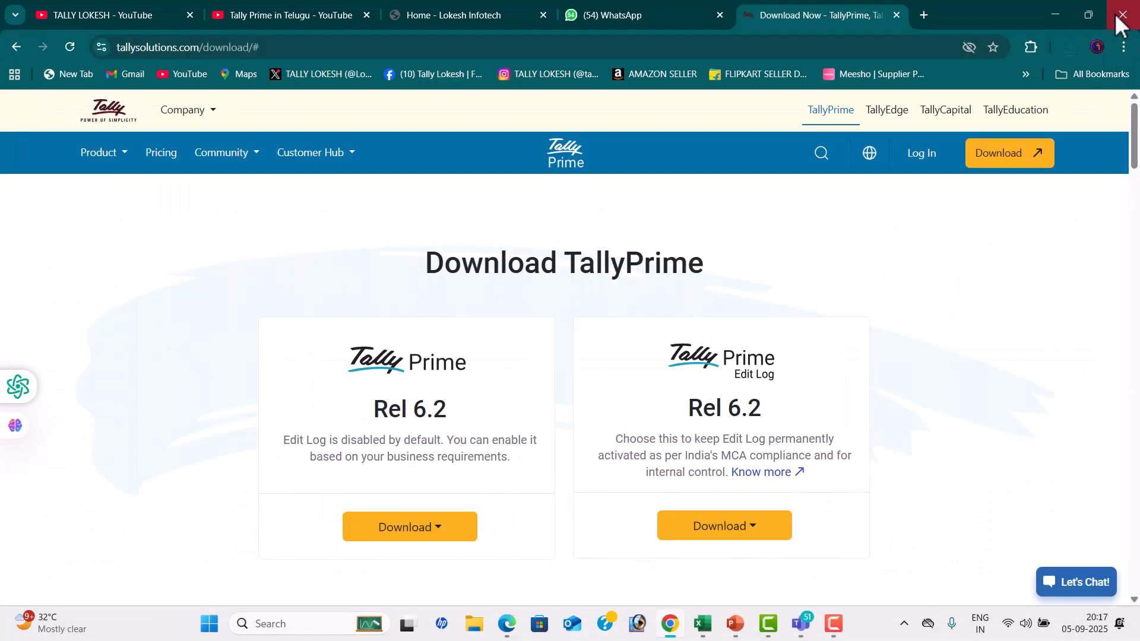
# Minimize the open Chrome, Teams meeting, Excel and Teams chat windows to reach the desktop
pyautogui.click(1060, 14)
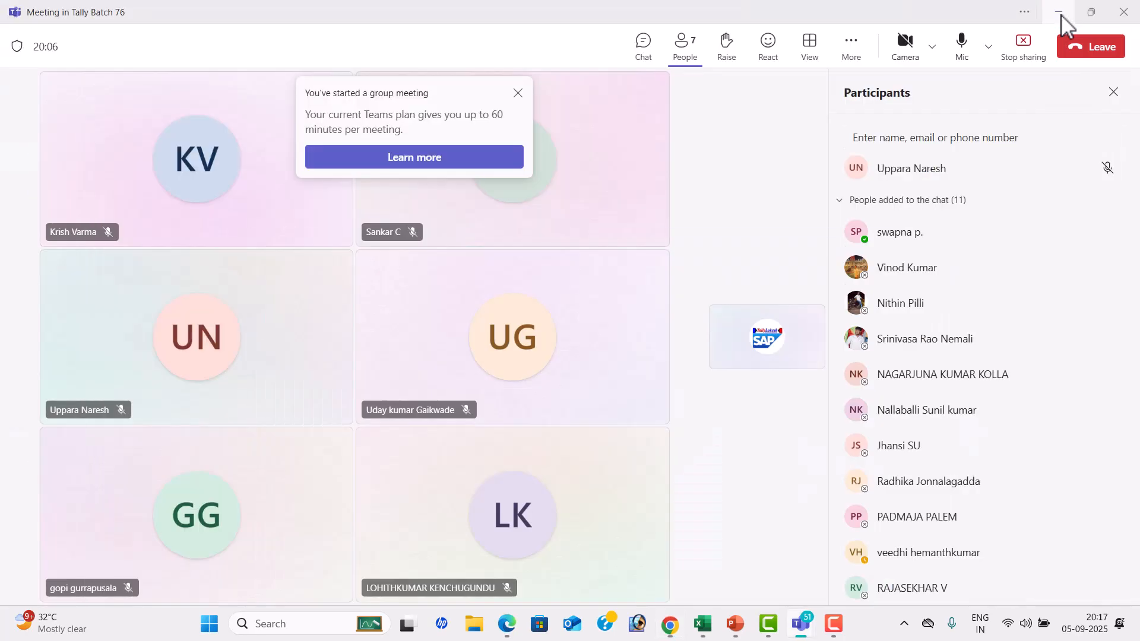
pyautogui.click(1059, 13)
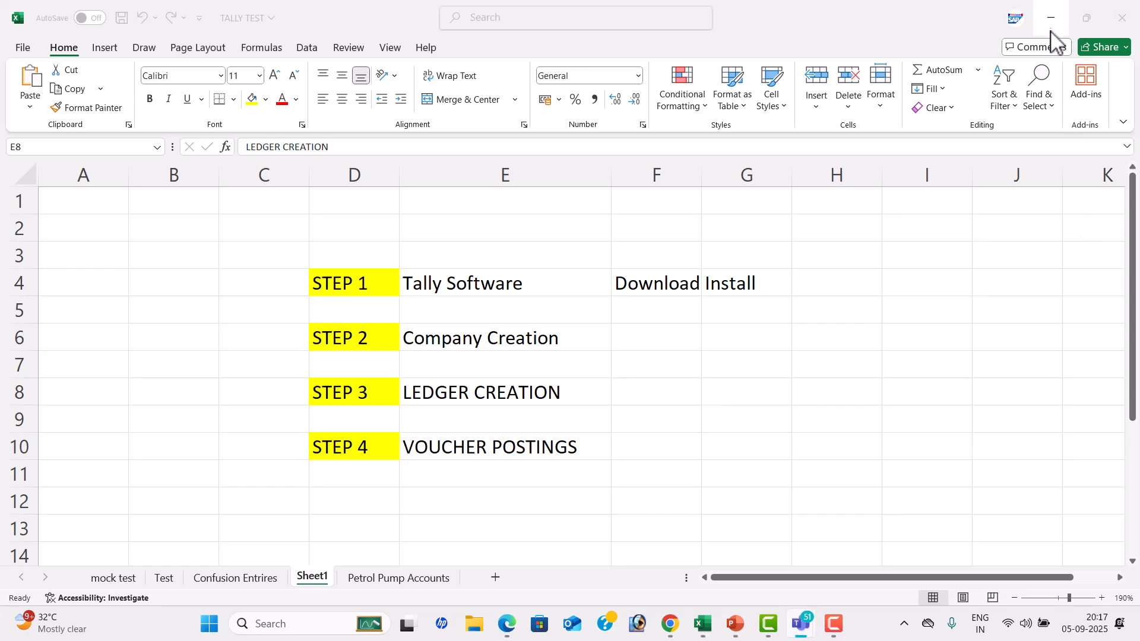
pyautogui.click(1050, 19)
pyautogui.click(1050, 19)
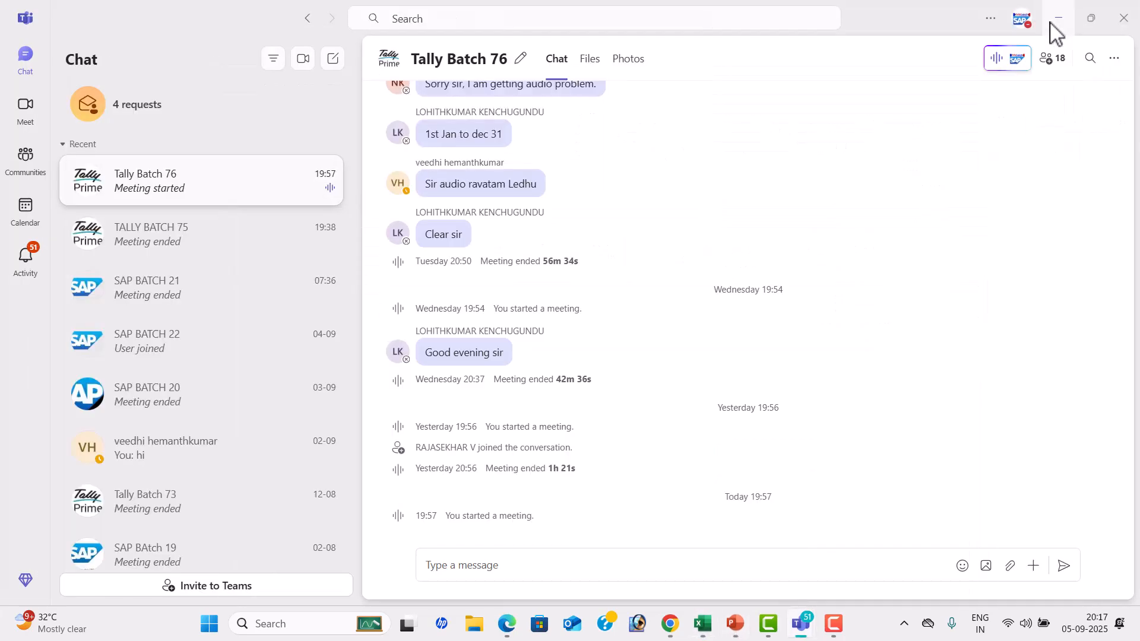
pyautogui.click(1059, 18)
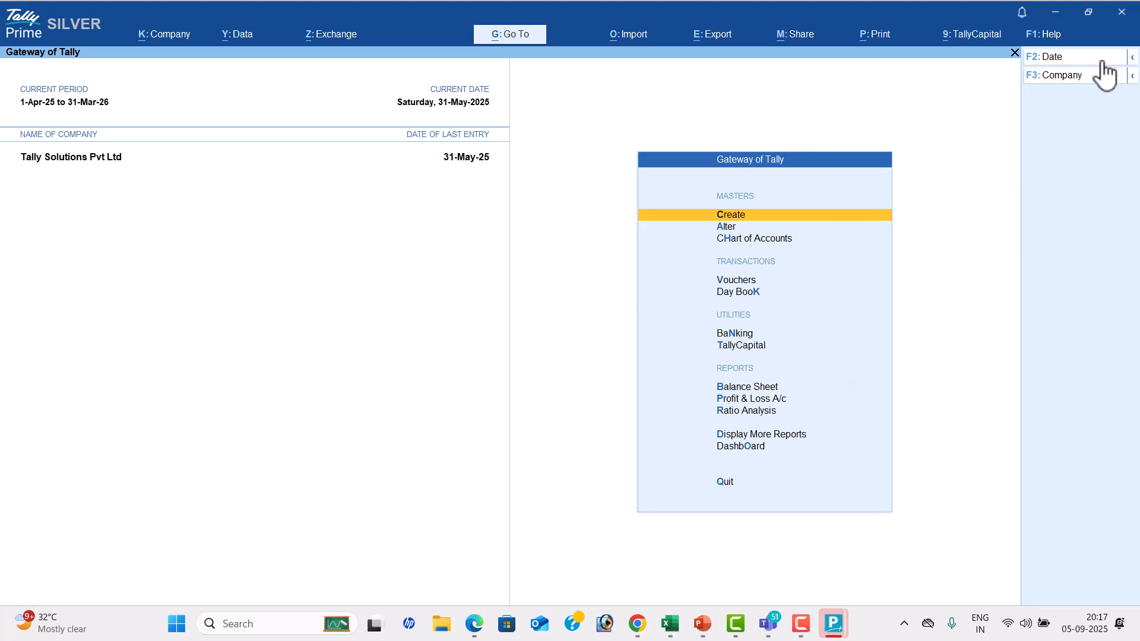
# Shut the company Tally Solutions Pvt Ltd in TallyPrime and confirm closing its open reports, vouchers and masters
pyautogui.click(1080, 82)
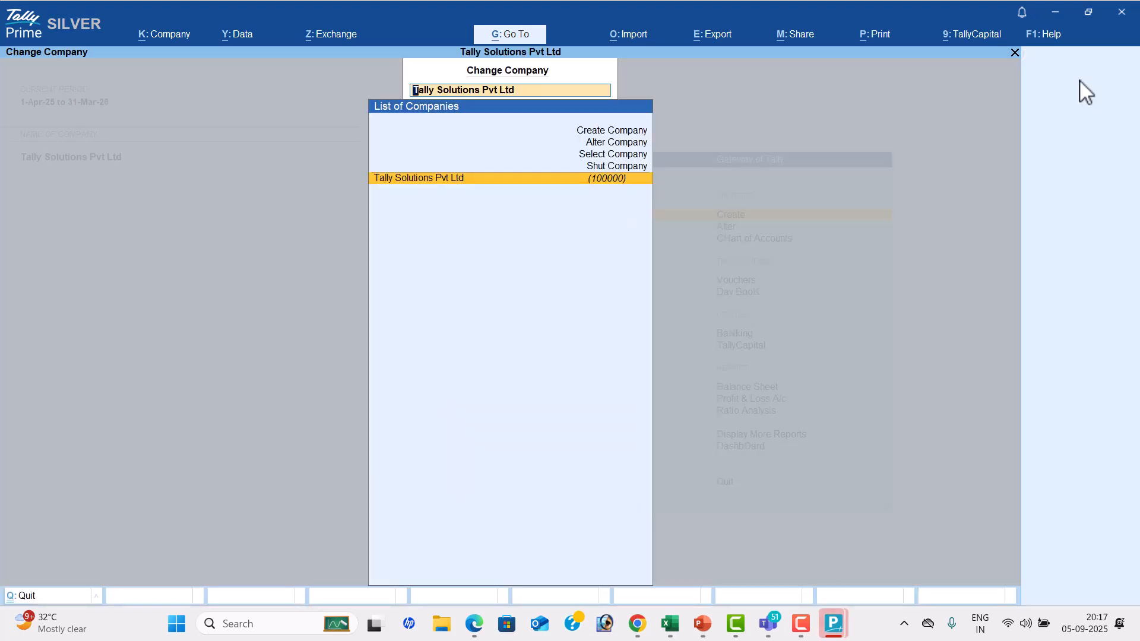
pyautogui.press('Up')
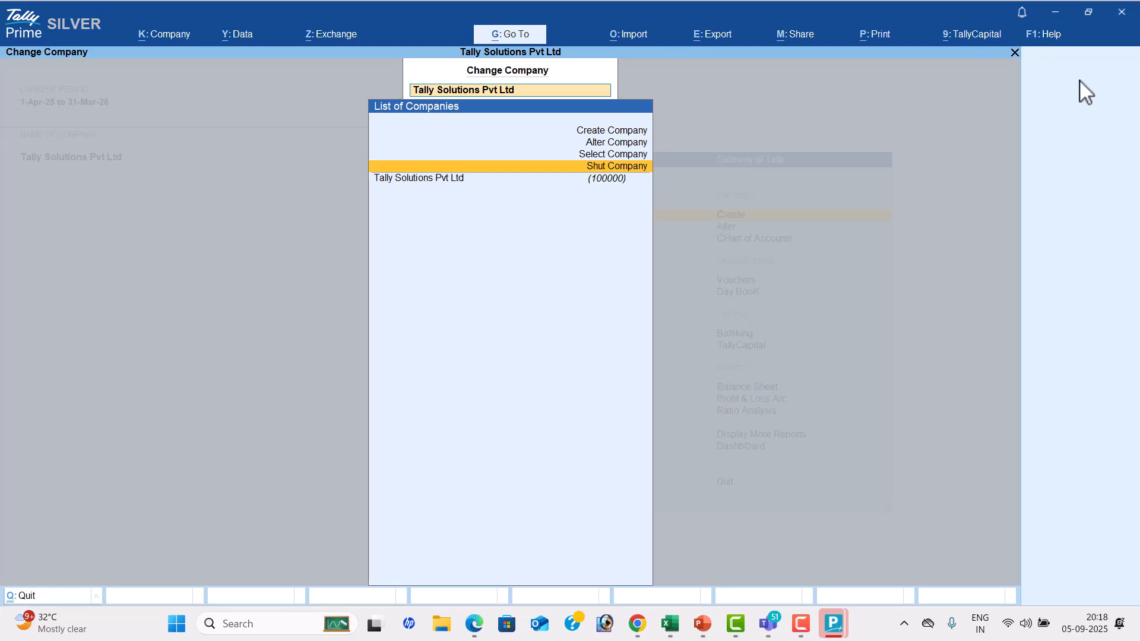
pyautogui.press('Return')
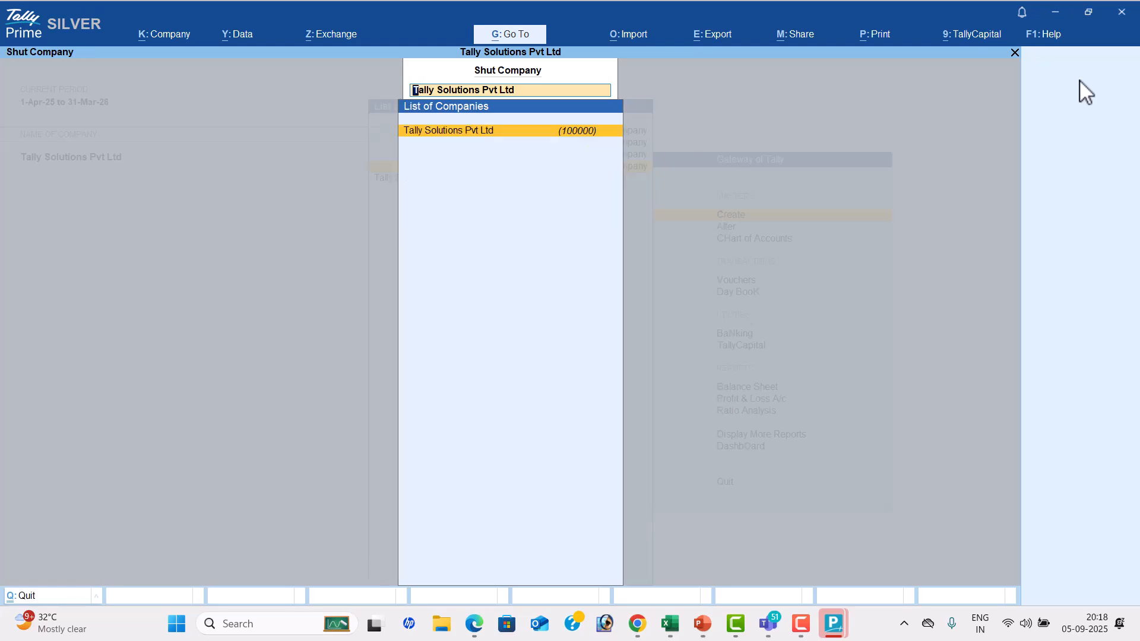
pyautogui.press('Return')
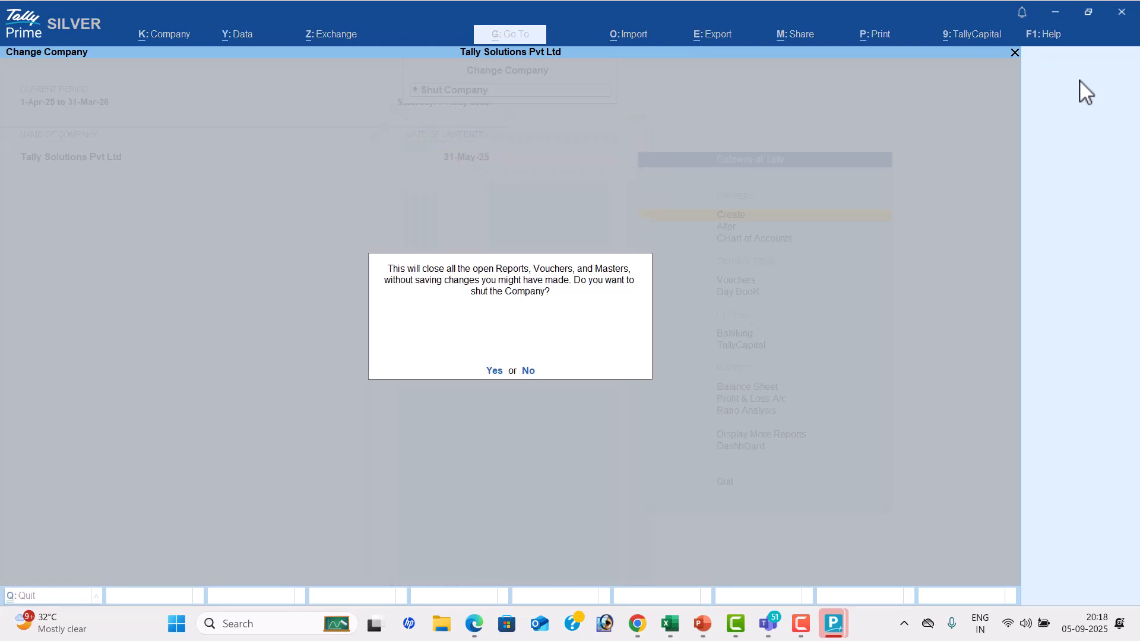
pyautogui.press('Return')
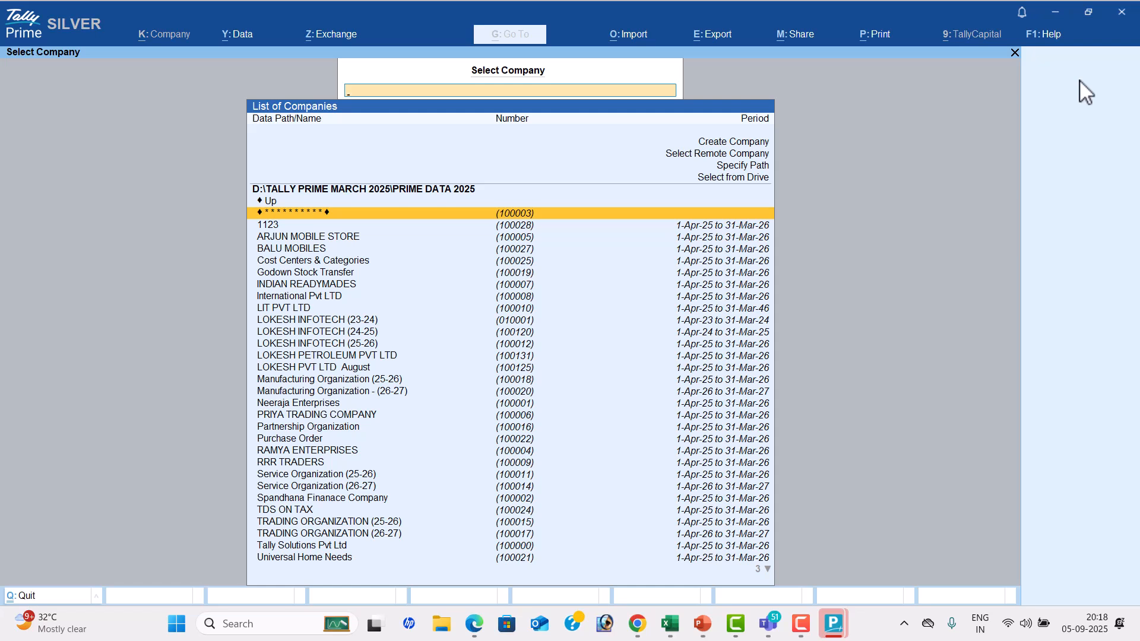
# Close the second TallyPrime window that still has Tally Solutions Pvt Ltd loaded
pyautogui.moveTo(836, 624)
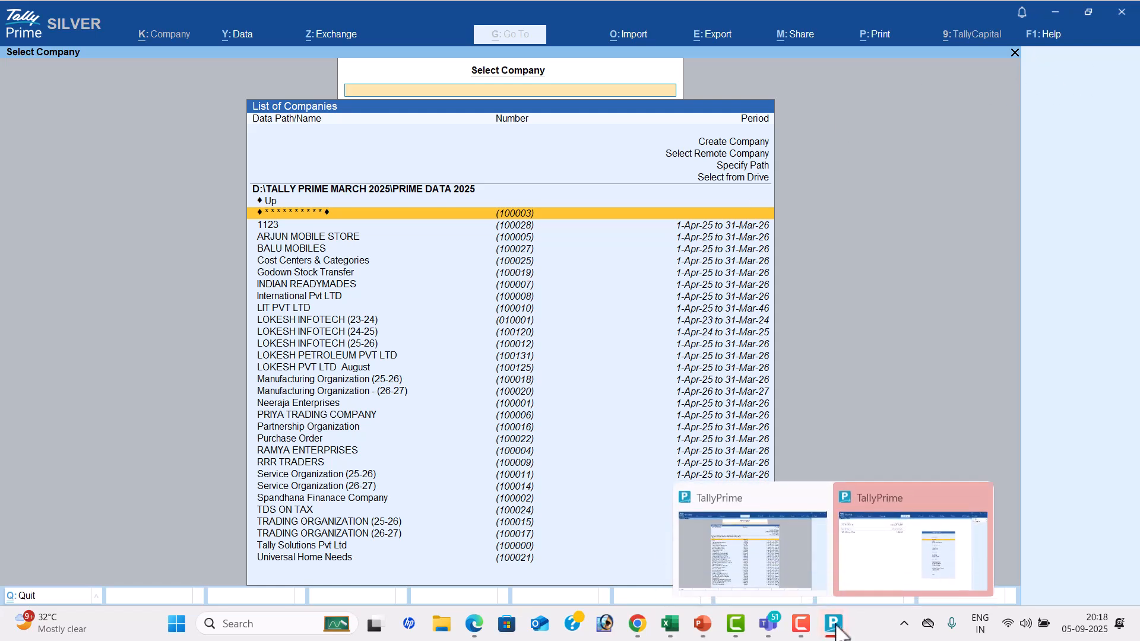
pyautogui.click(975, 538)
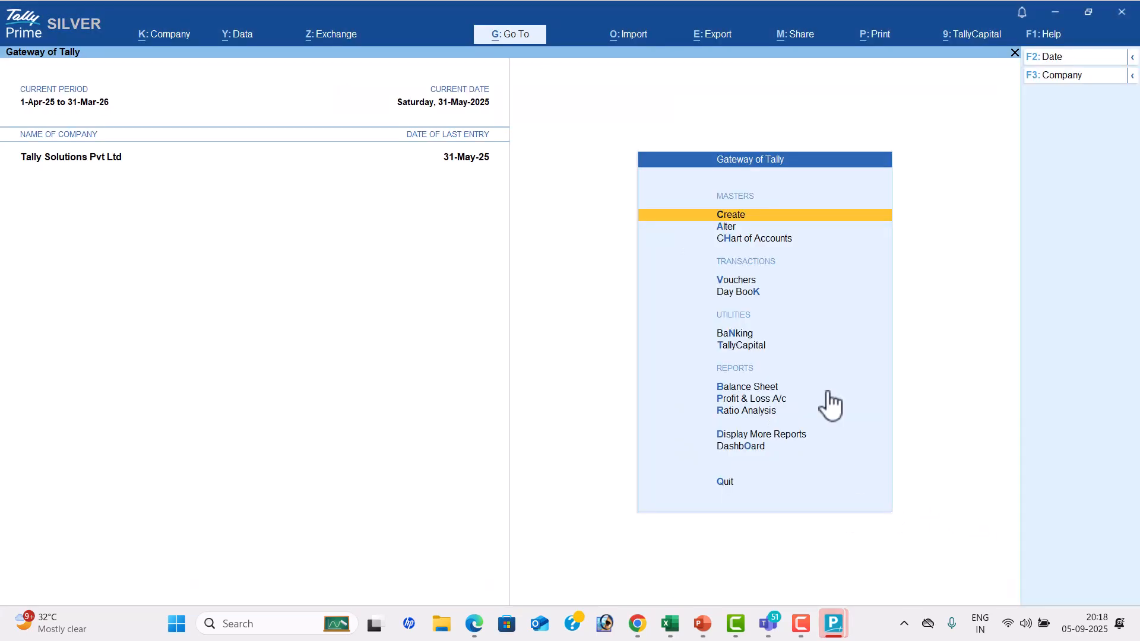
pyautogui.click(1129, 14)
pyautogui.press('Return')
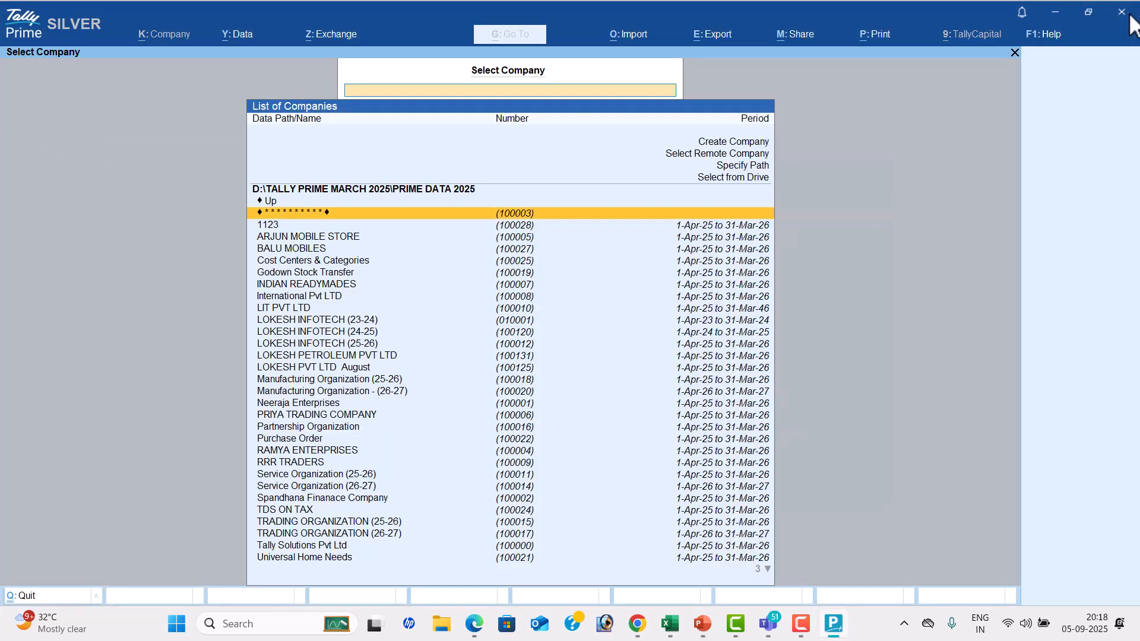
# Switch to PowerPoint, show the Company Creation slide after the License slide and return to TallyPrime
pyautogui.click(704, 626)
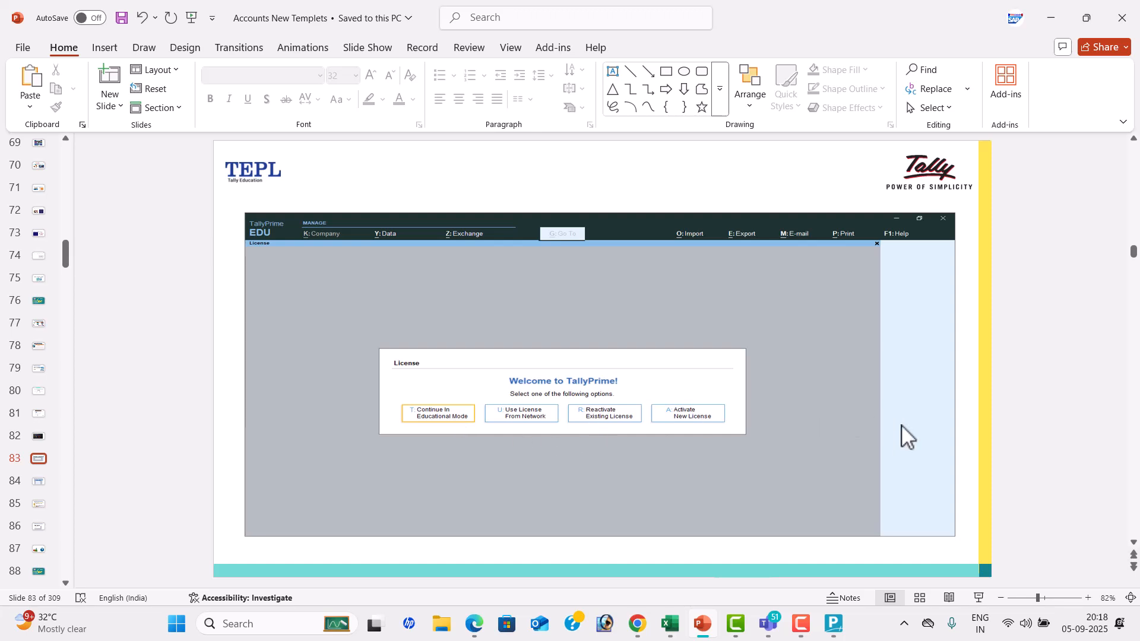
pyautogui.scroll(-1, 901, 437)
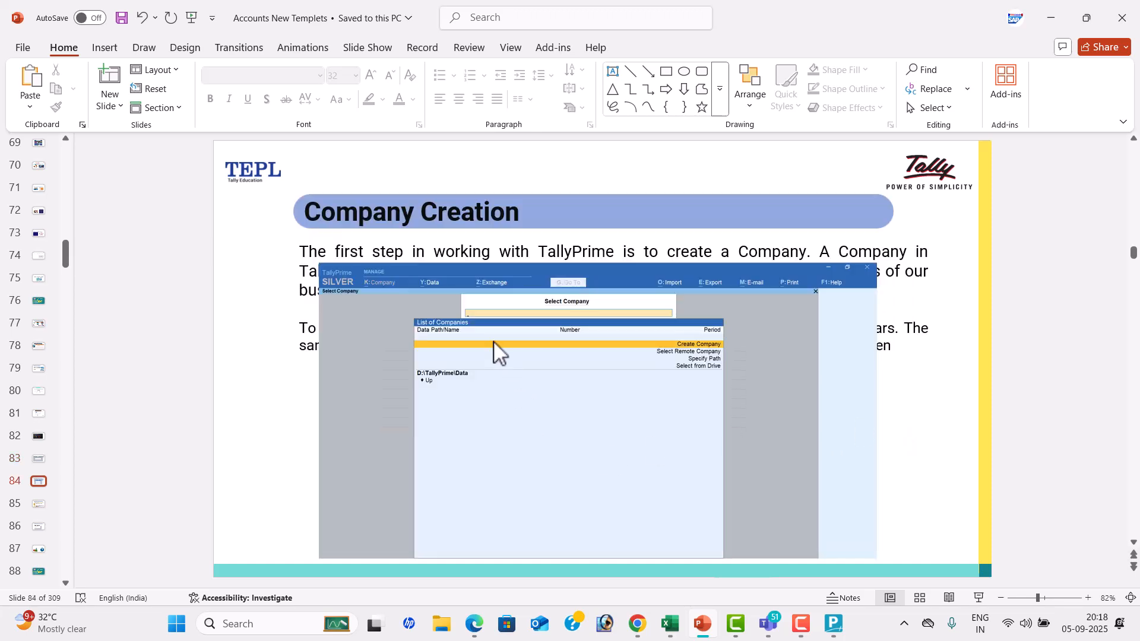
pyautogui.click(833, 624)
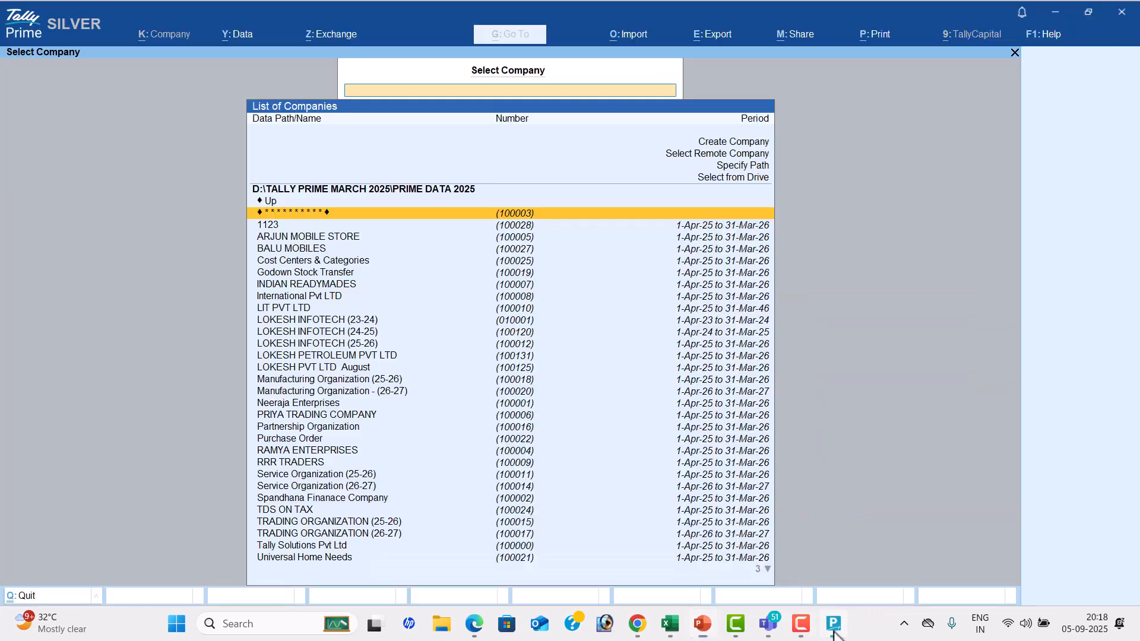
# Look through the existing companies in the Select Company list under PRIME DATA 2025
pyautogui.press('Down')
pyautogui.press('Down')
pyautogui.press('Down')
pyautogui.press('Down')
pyautogui.press('Down')
pyautogui.press('Down')
pyautogui.press('Down')
pyautogui.press('Down')
pyautogui.press('Down')
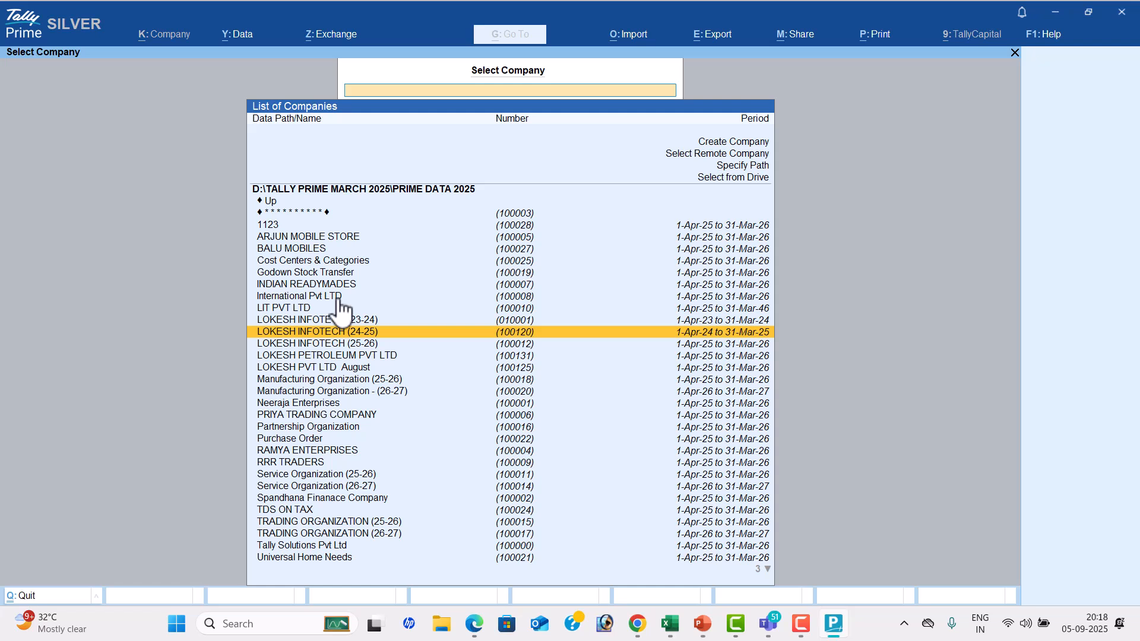
pyautogui.press('Up')
pyautogui.press('Up')
pyautogui.press('Up')
pyautogui.press('Up')
pyautogui.press('Up')
pyautogui.press('Up')
pyautogui.press('Up')
pyautogui.press('Up')
pyautogui.press('Up')
pyautogui.press('Down')
pyautogui.press('Down')
pyautogui.press('Down')
pyautogui.press('Down')
pyautogui.press('Down')
pyautogui.press('Down')
pyautogui.press('Down')
pyautogui.press('Down')
pyautogui.press('Down')
pyautogui.press('Down')
pyautogui.press('Down')
pyautogui.press('Down')
pyautogui.press('Down')
pyautogui.press('Down')
pyautogui.press('Down')
pyautogui.press('Down')
pyautogui.press('Down')
pyautogui.press('Down')
pyautogui.press('Down')
pyautogui.press('Down')
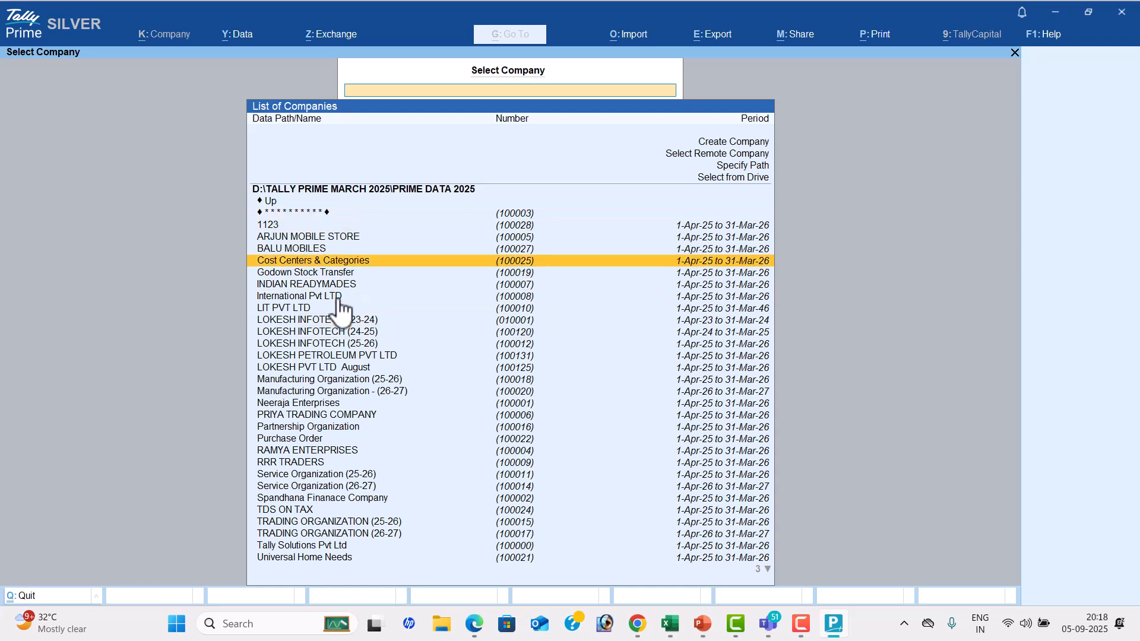
# Show the Company Creation slide in PowerPoint, return to TallyPrime and start creating a new company from the Select Company list
pyautogui.press('Up')
pyautogui.press('Up')
pyautogui.press('Up')
pyautogui.press('Up')
pyautogui.press('Up')
pyautogui.press('Up')
pyautogui.press('Up')
pyautogui.press('Up')
pyautogui.press('Up')
pyautogui.press('Up')
pyautogui.press('Up')
pyautogui.press('Up')
pyautogui.press('Up')
pyautogui.press('Up')
pyautogui.press('Up')
pyautogui.press('Up')
pyautogui.press('Up')
pyautogui.press('Up')
pyautogui.press('Up')
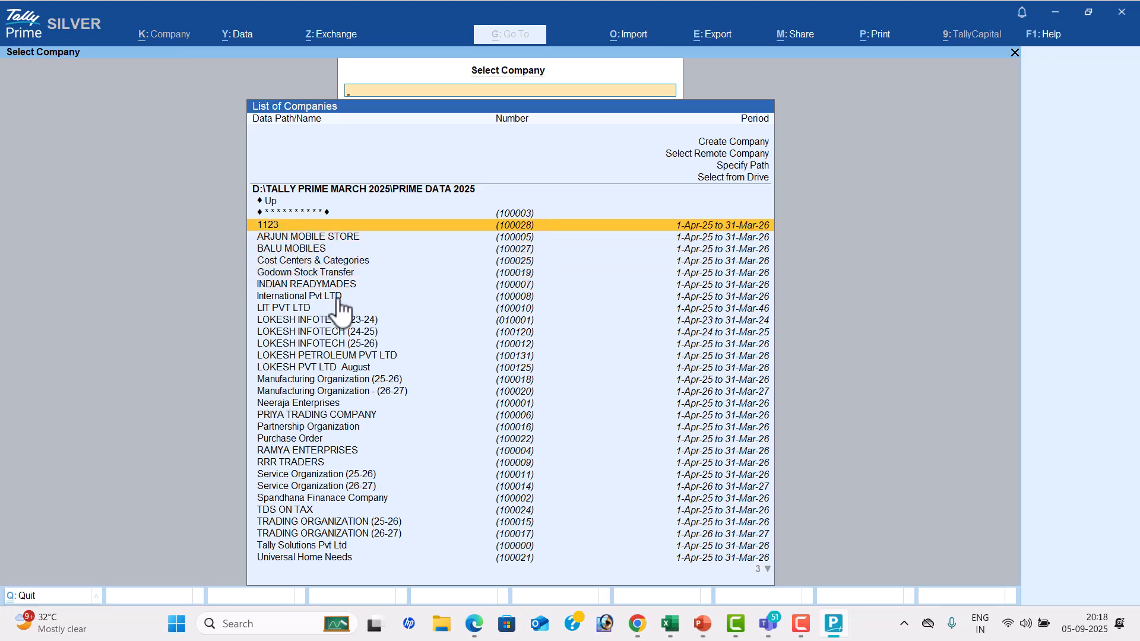
pyautogui.click(702, 623)
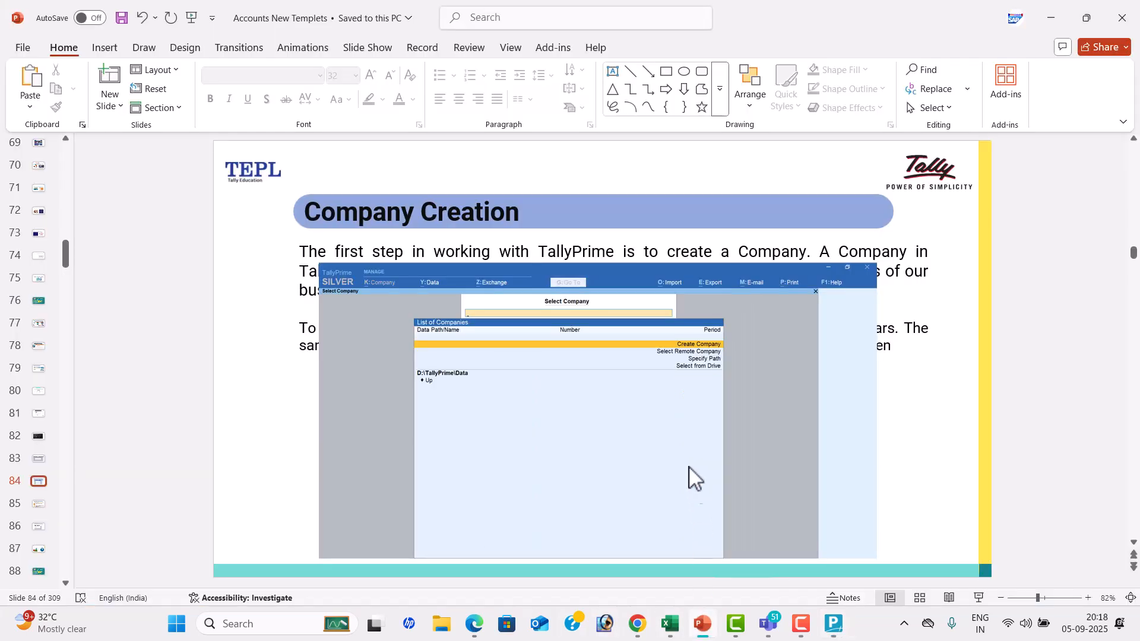
pyautogui.click(834, 617)
pyautogui.press('Up')
pyautogui.press('Up')
pyautogui.press('Up')
pyautogui.press('Up')
pyautogui.press('Up')
pyautogui.press('Up')
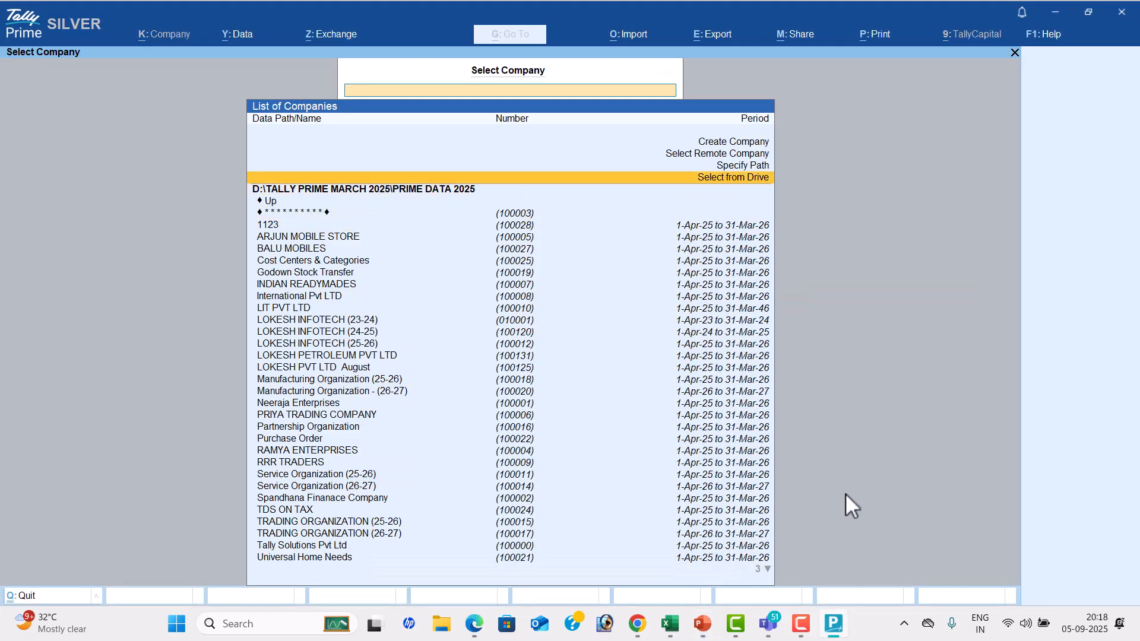
pyautogui.press('Return')
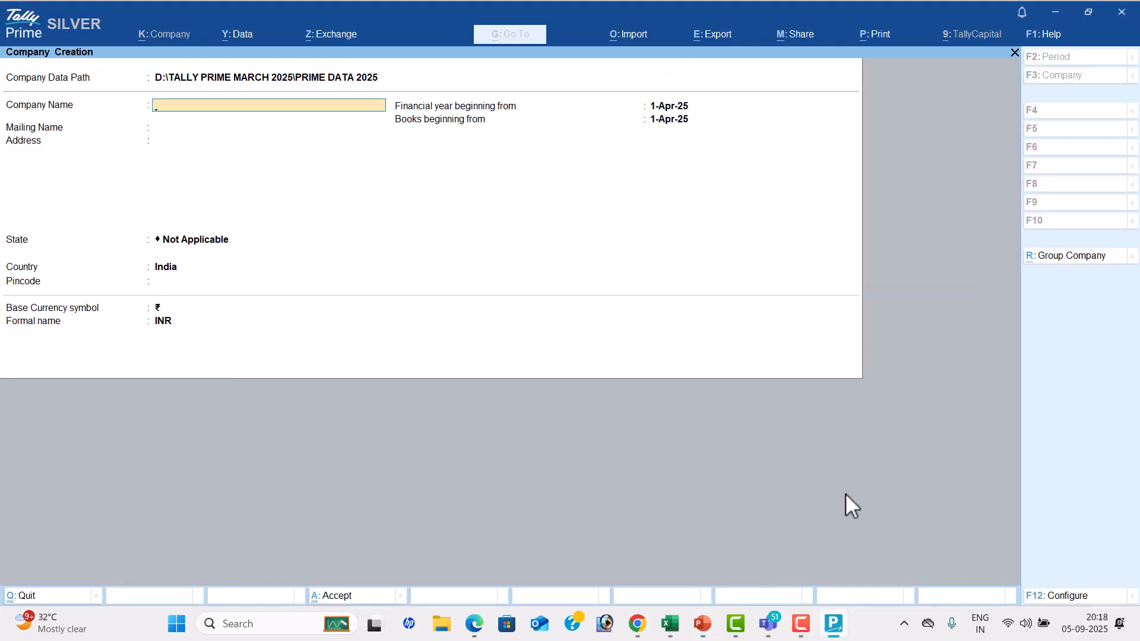
# Show the Select Company options and Alter Company Details slides in PowerPoint, return to TallyPrime and inspect the company data path choices
pyautogui.click(833, 623)
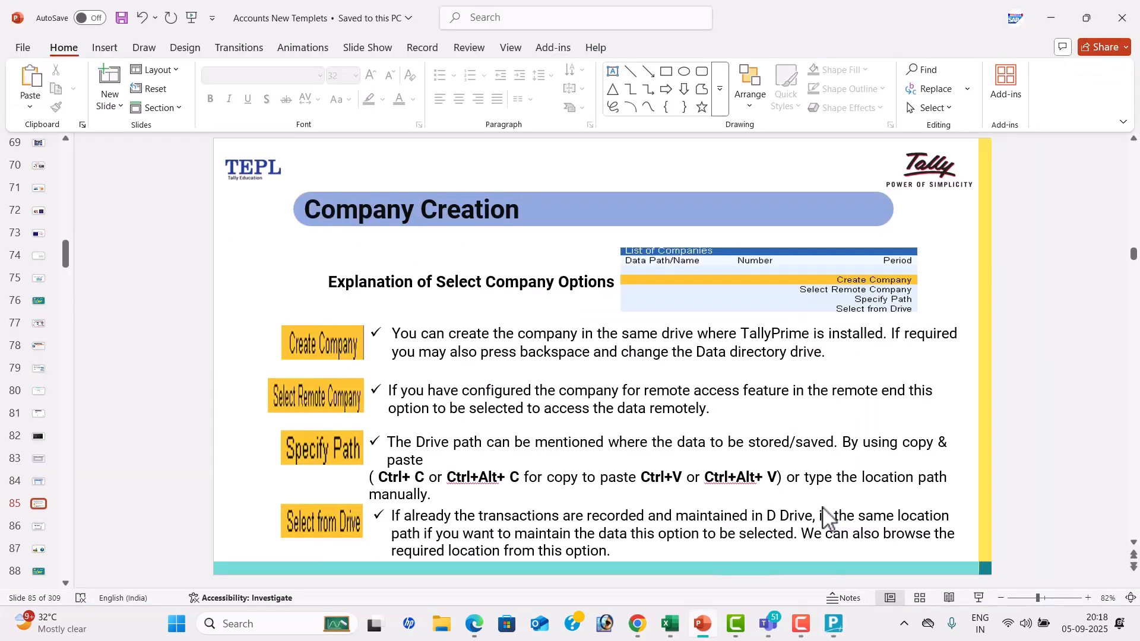
pyautogui.scroll(-1, 827, 516)
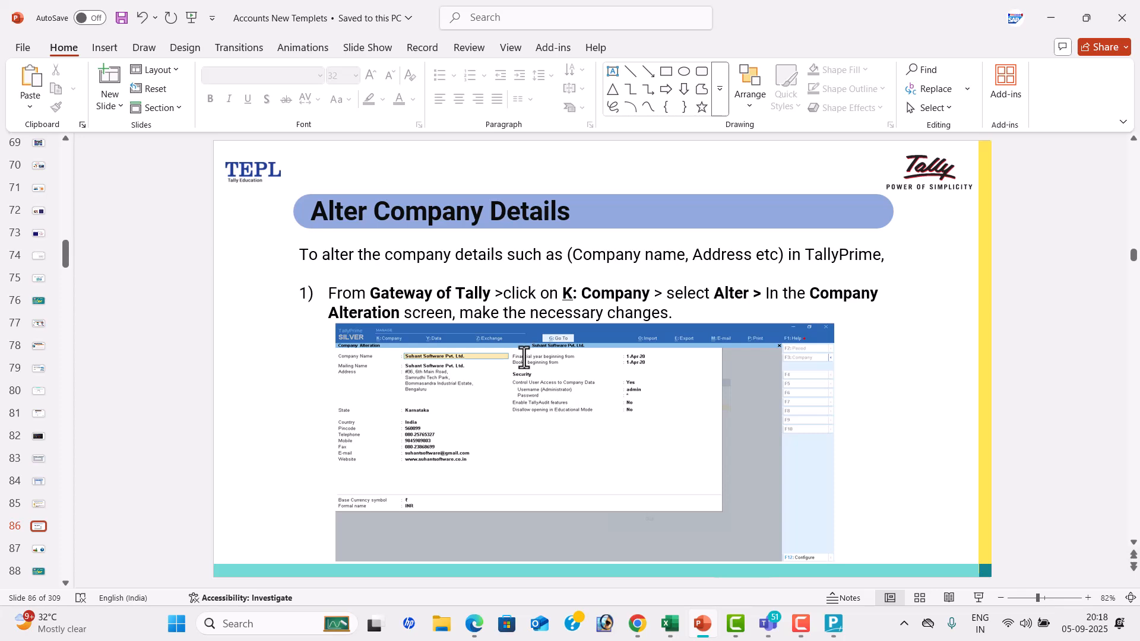
pyautogui.click(833, 623)
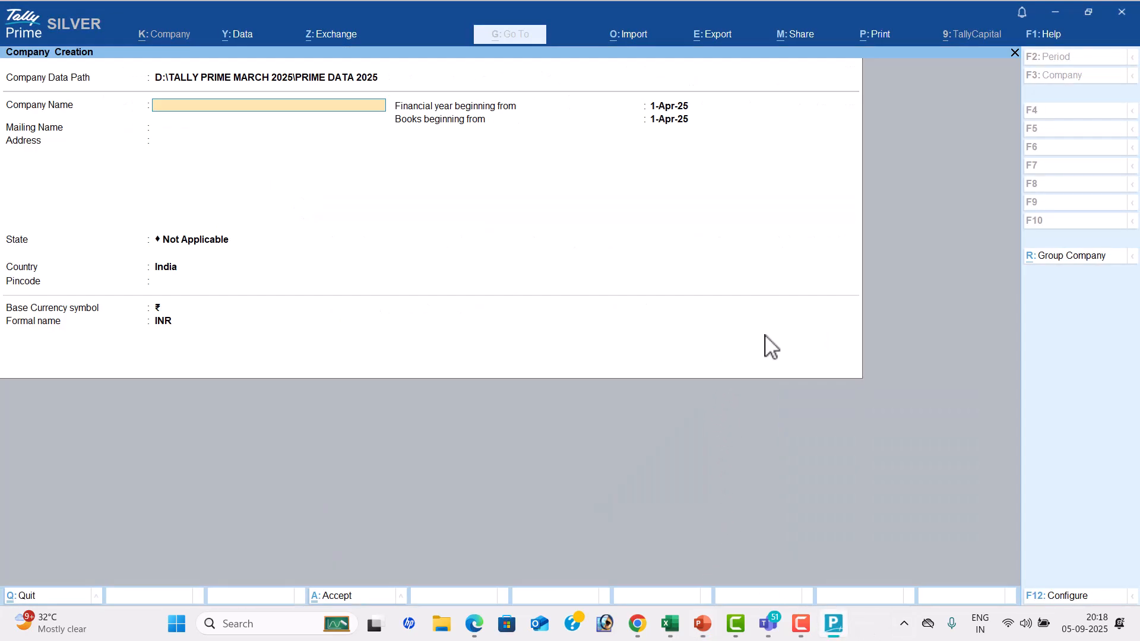
pyautogui.press('BackSpace')
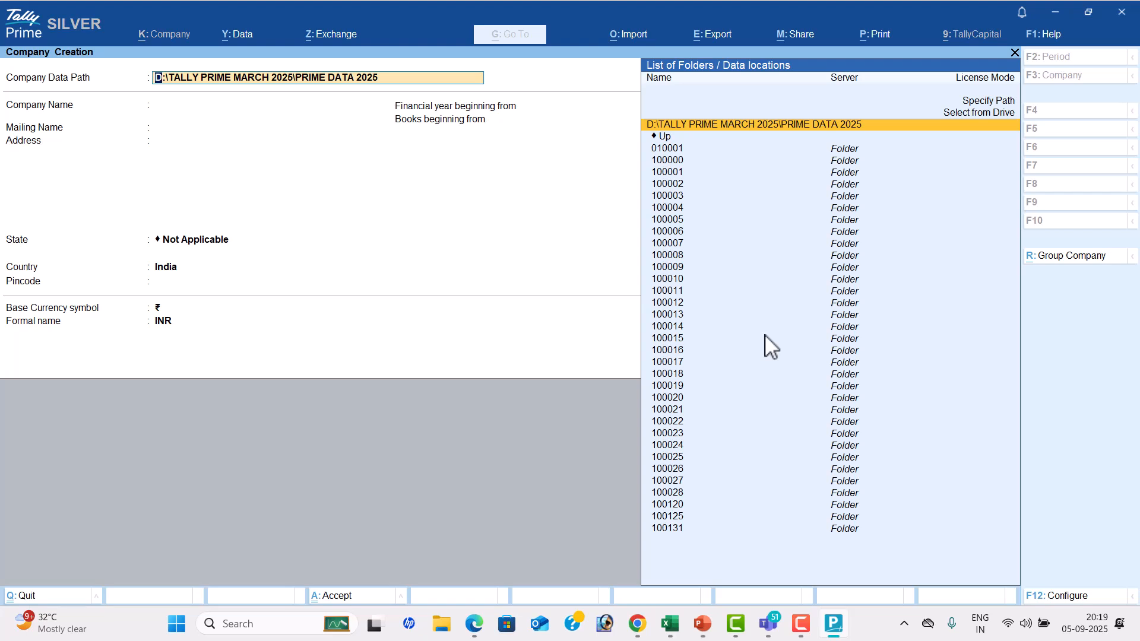
pyautogui.press('Return')
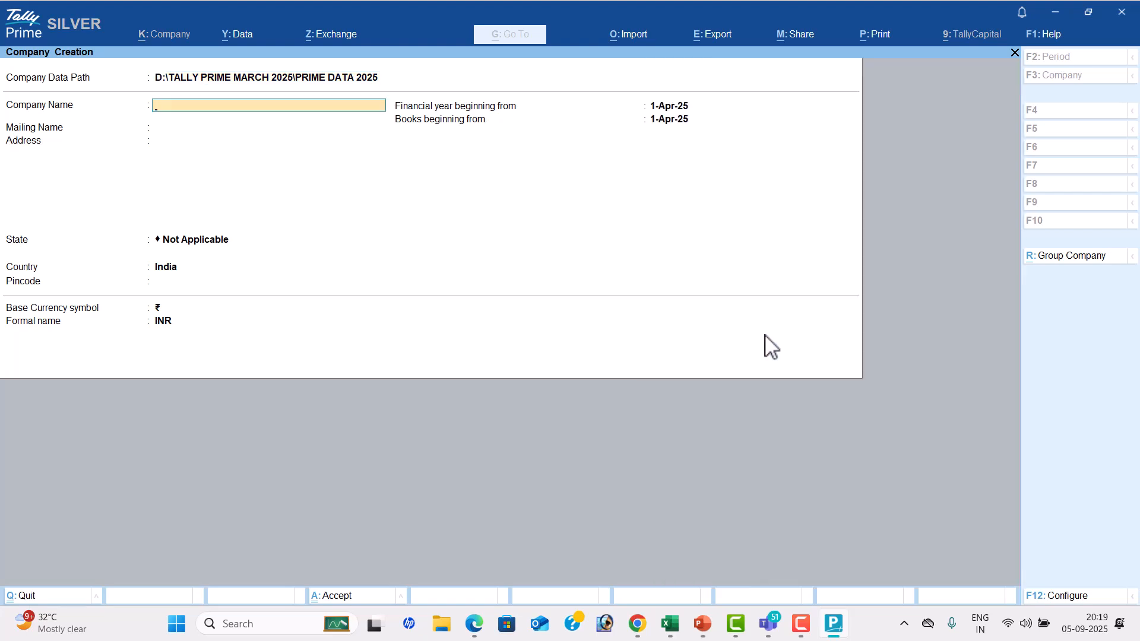
# Switch to the Tally Prime AUGUST 01 PDF in Edge and show PROBLEM-1 for LASYA PVT LTD
pyautogui.click(478, 627)
pyautogui.scroll(6, 725, 414)
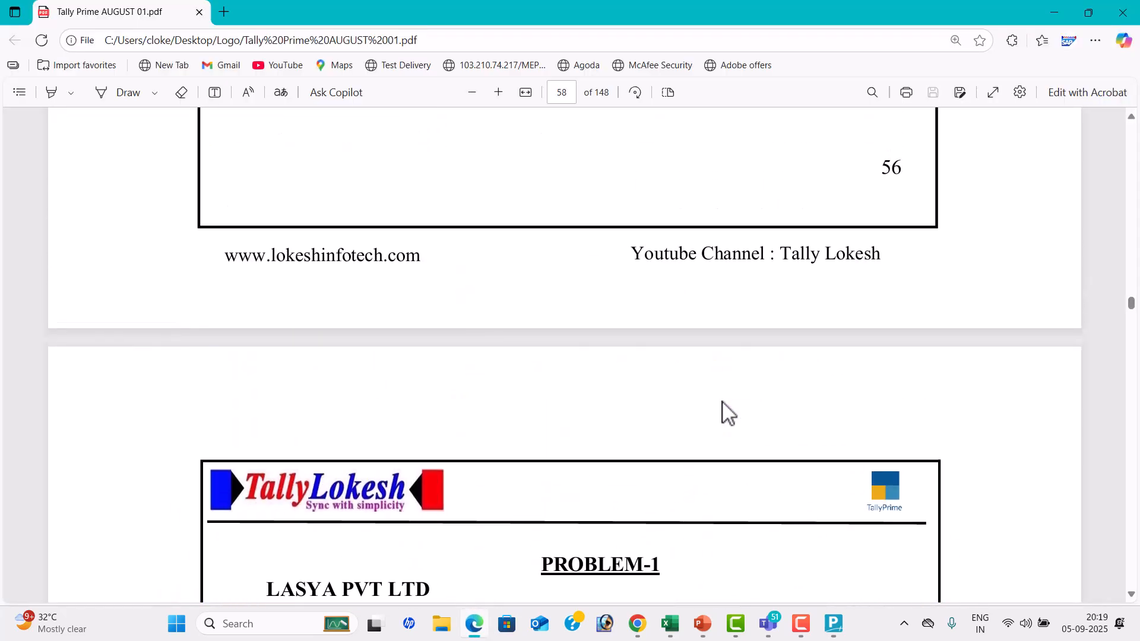
pyautogui.scroll(-4, 722, 410)
pyautogui.scroll(-2, 509, 272)
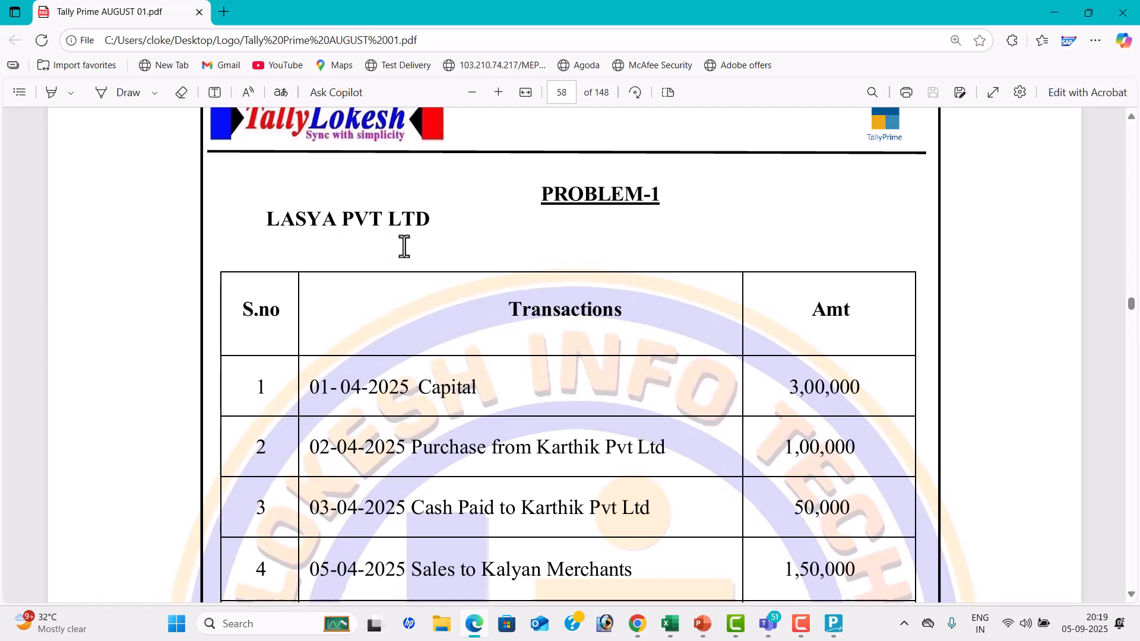
# Switch to the TALLY TEST workbook in Excel and point out the Tally Software, Download Install and Company Creation entries
pyautogui.hotkey('alt', 'Tab')
pyautogui.hotkey('alt', 'Tab')
pyautogui.hotkey('alt', 'Tab')
pyautogui.hotkey('alt', 'Tab')
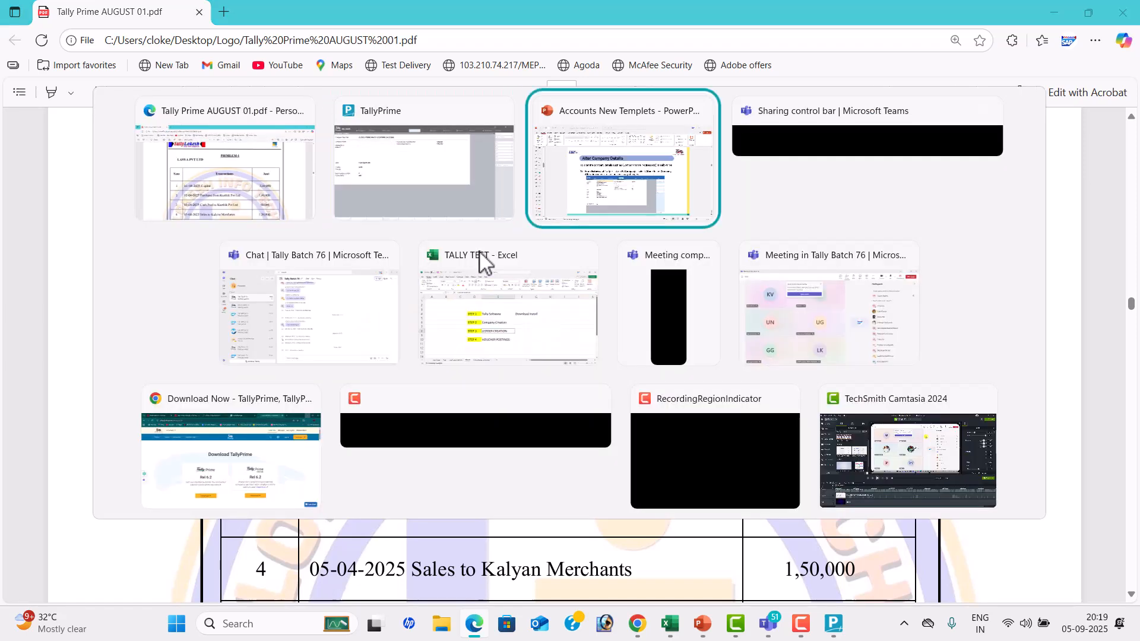
pyautogui.hotkey('alt', 'Tab')
pyautogui.click(542, 283)
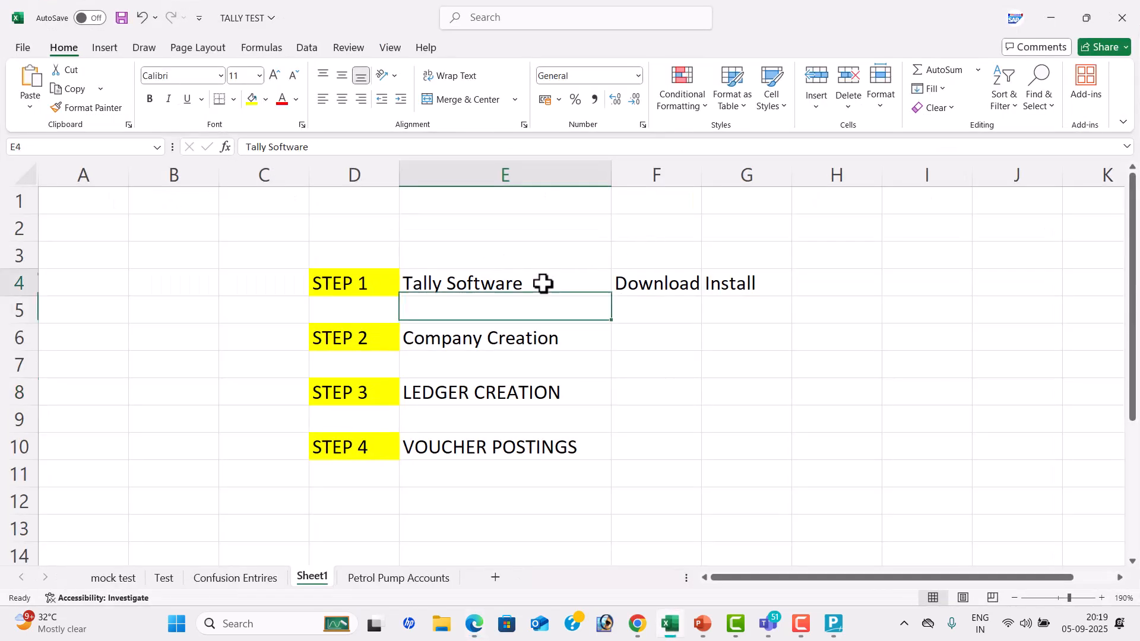
pyautogui.click(684, 286)
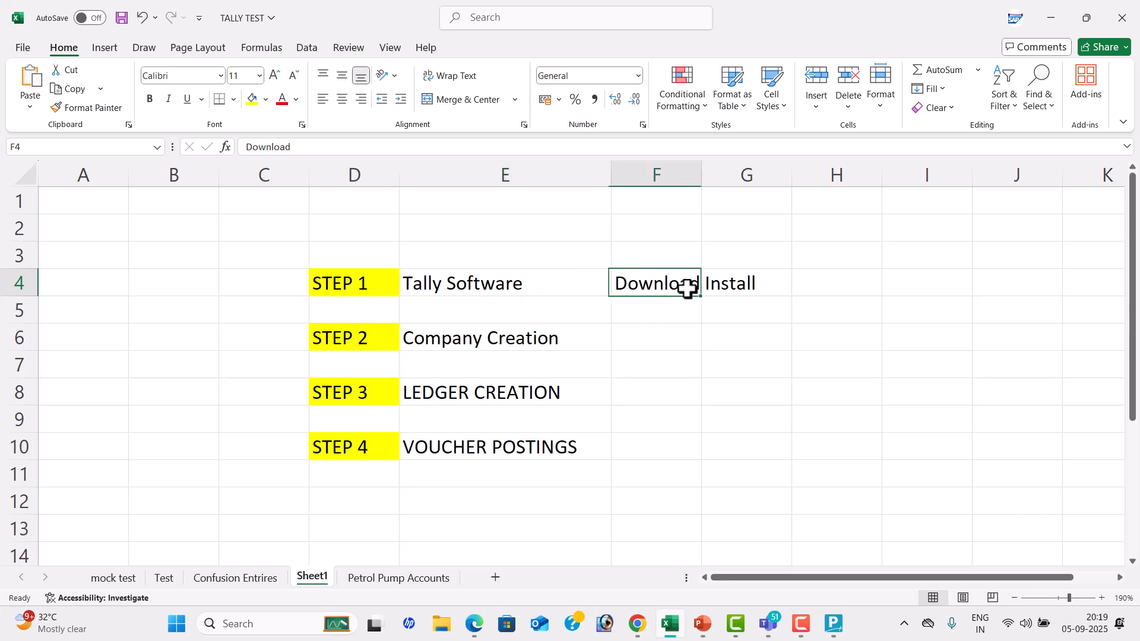
pyautogui.click(375, 337)
pyautogui.click(473, 339)
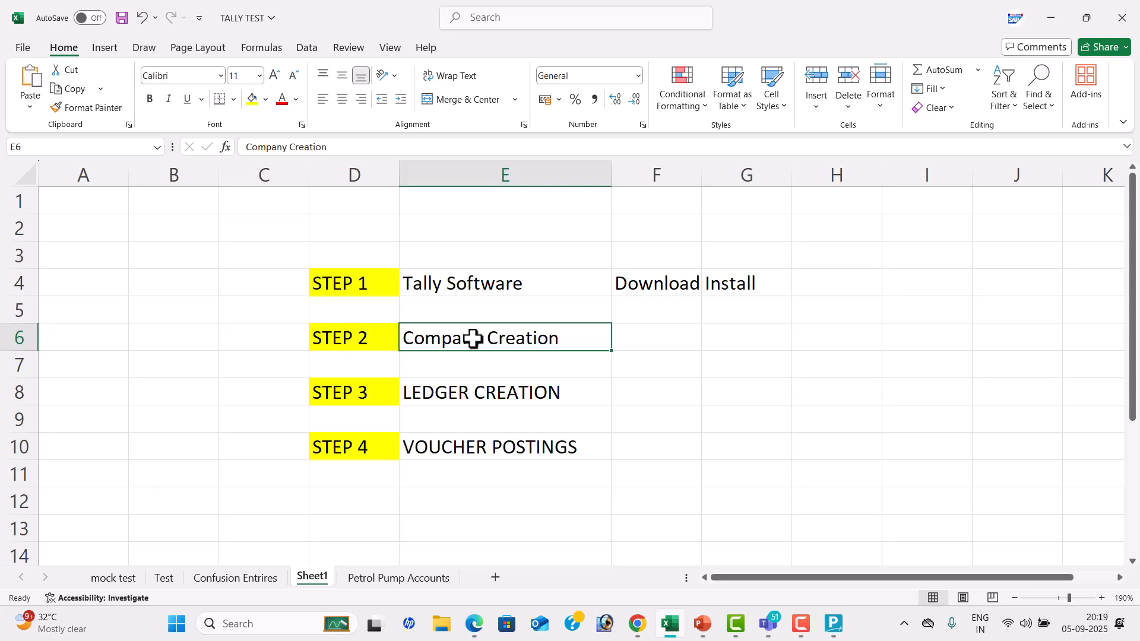
# Check the company name of PROBLEM-1 in the PDF and return to the TallyPrime Company Creation form
pyautogui.hotkey('alt', 'Tab')
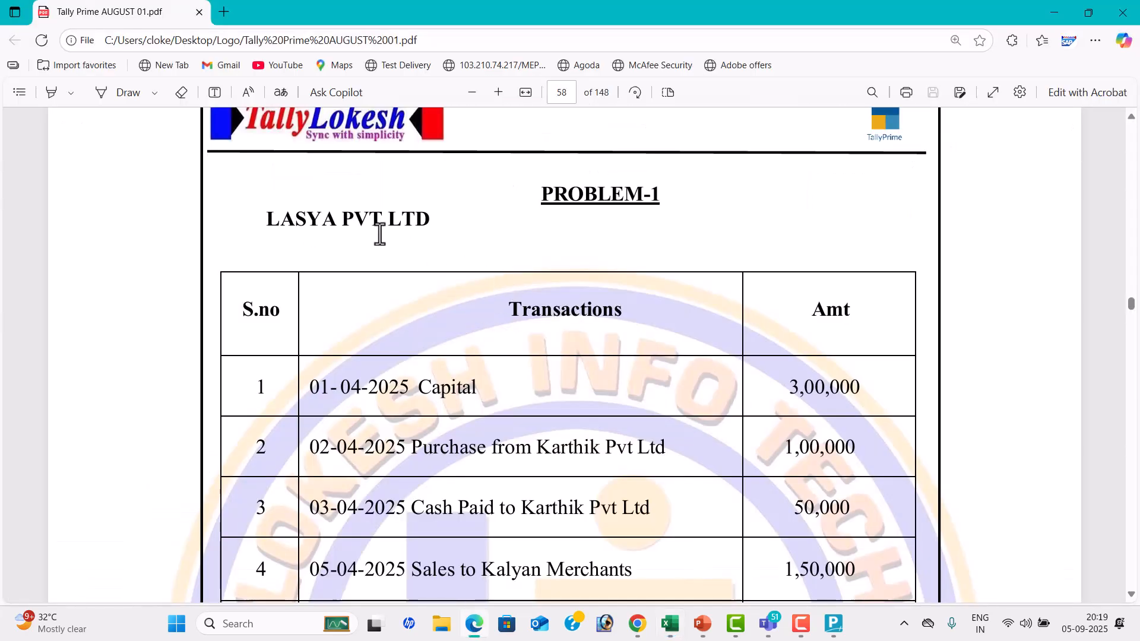
pyautogui.hotkey('alt', 'Tab')
pyautogui.hotkey('alt', 'Tab')
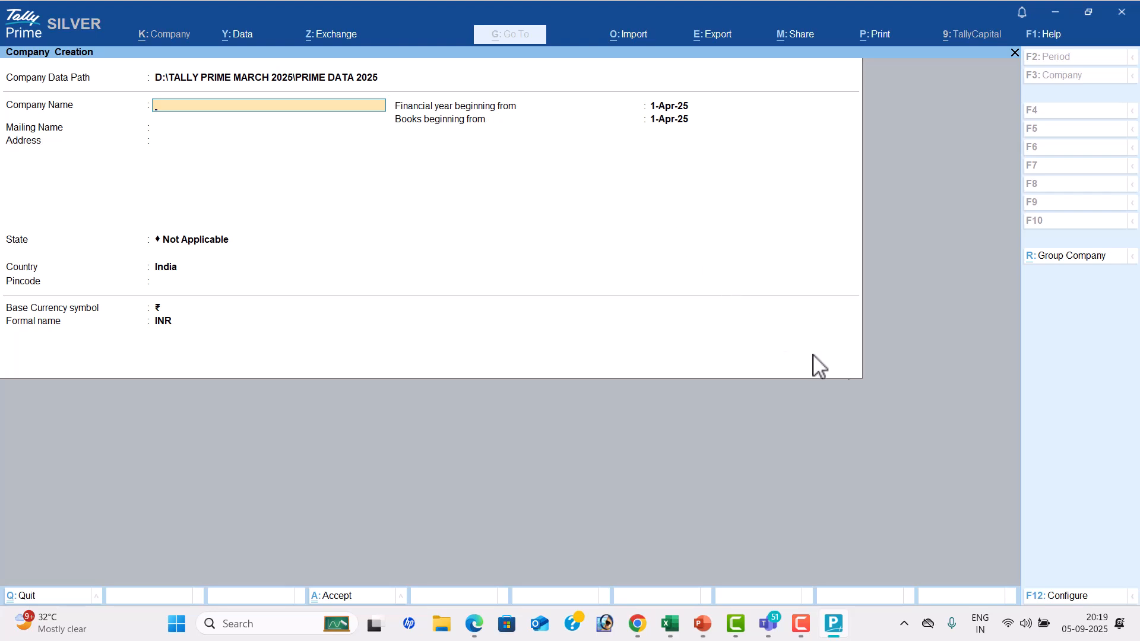
# Configure company creation to provide contact details, TallyVault password, user access control and additional base currency details, with Edit Log applicability at No
pyautogui.click(1065, 598)
pyautogui.write('Y')
pyautogui.press('Return')
pyautogui.press('Return')
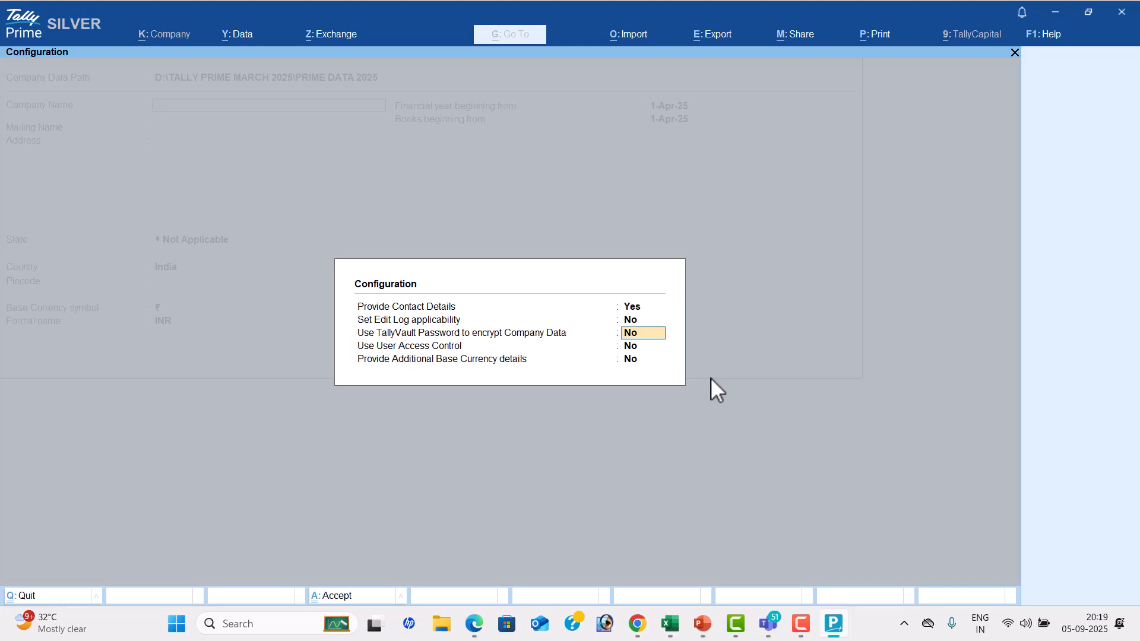
pyautogui.write('Y')
pyautogui.press('Return')
pyautogui.write('Y')
pyautogui.press('Return')
pyautogui.write('Y')
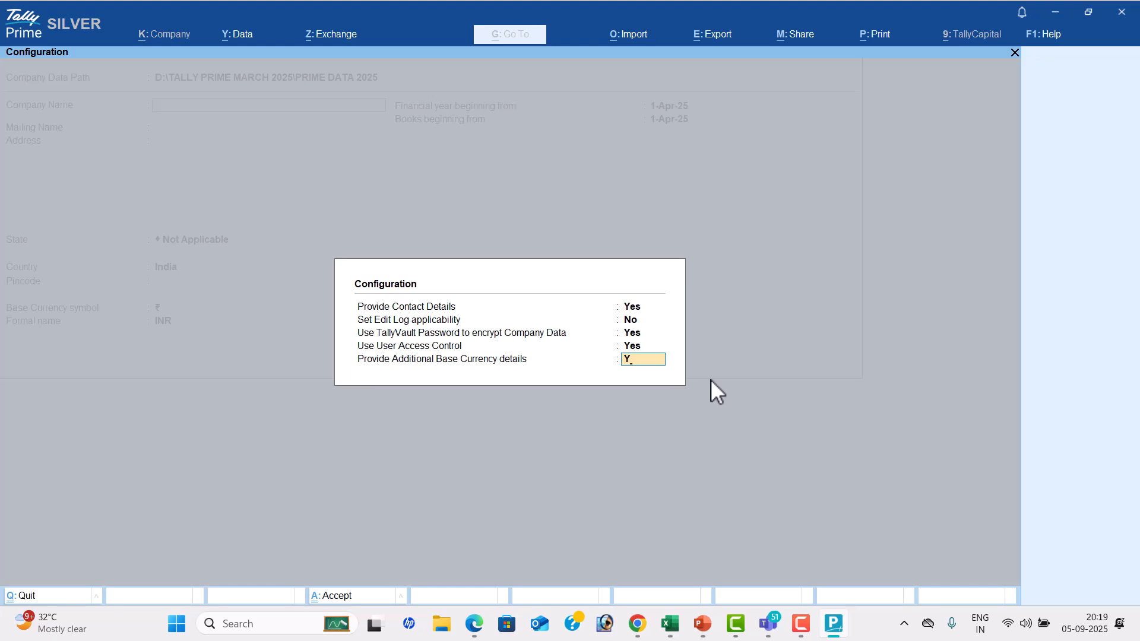
pyautogui.press('Return')
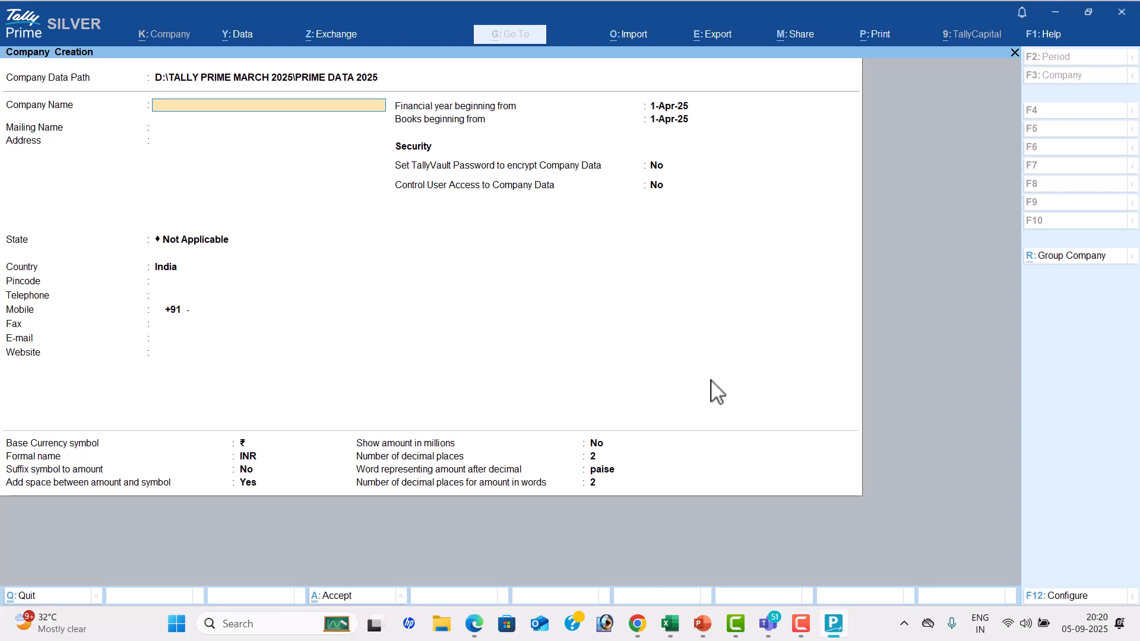
# Enter LASYA PVT LTD as the company name and keep it as the mailing name
pyautogui.write('LASYA PVT LTD')
pyautogui.press('Return')
pyautogui.press('Return')
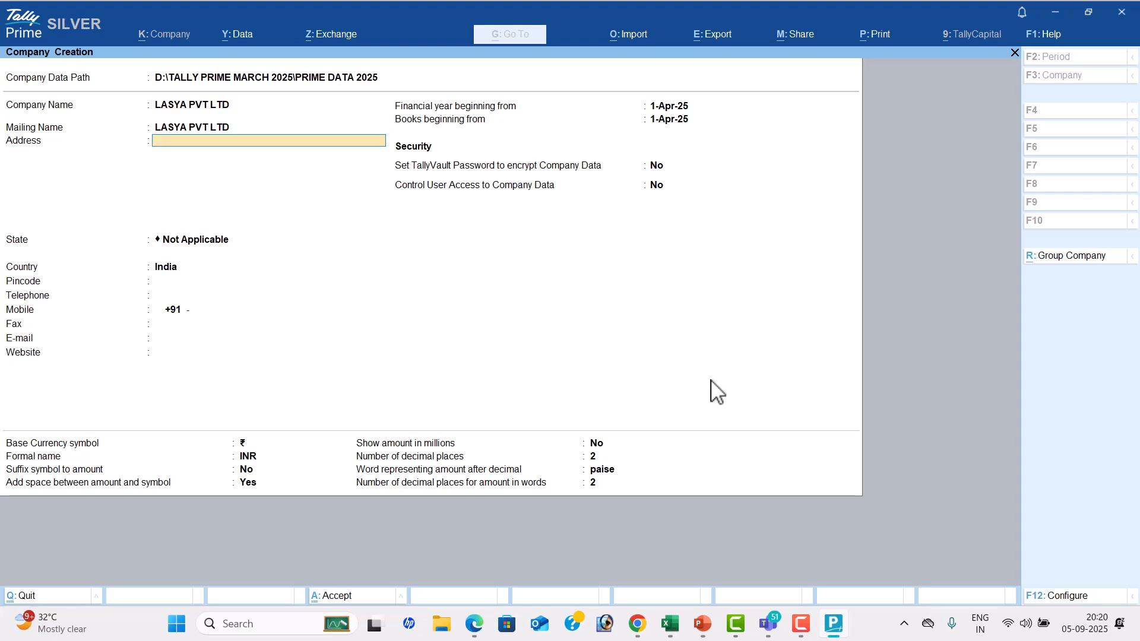
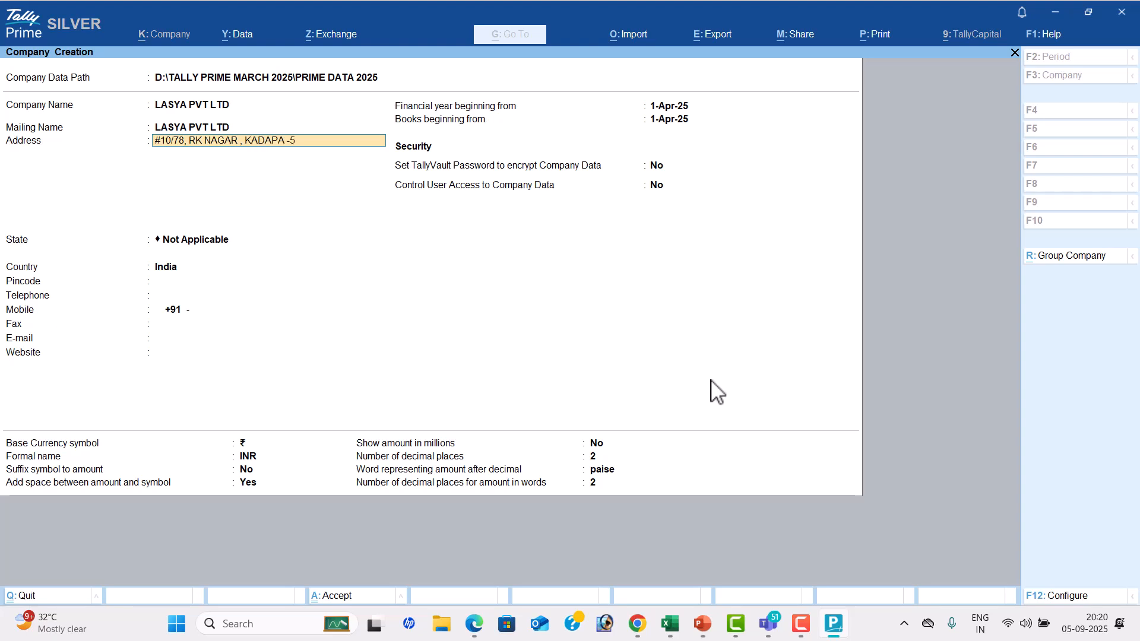
# Fill in the company's street address, town and postal code on the first address line
pyautogui.press('Return')
# Add the company's cell number, labelled CELL NO, on the second address line and finish the address
pyautogui.press('Return')
# Set the company's state to Andhra Pradesh and fill in its postal code
pyautogui.press('Return')
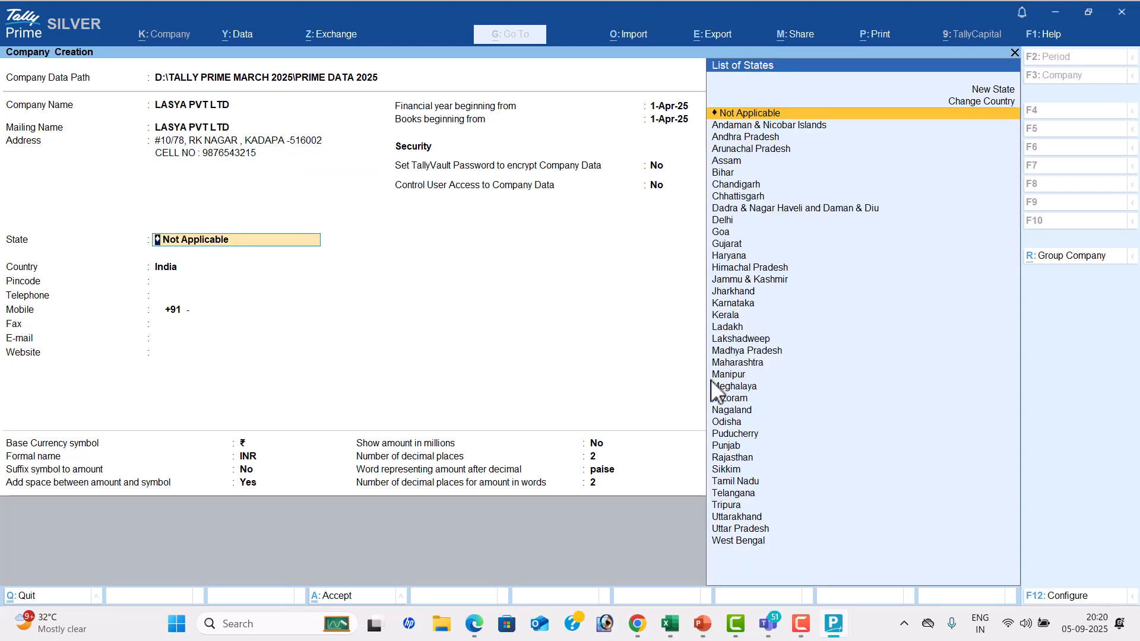
pyautogui.press('Down')
pyautogui.press('Down')
pyautogui.press('Return')
pyautogui.write('516002')
# Fill in the company's telephone, mobile and fax numbers
pyautogui.press('Return')
pyautogui.press('Return')
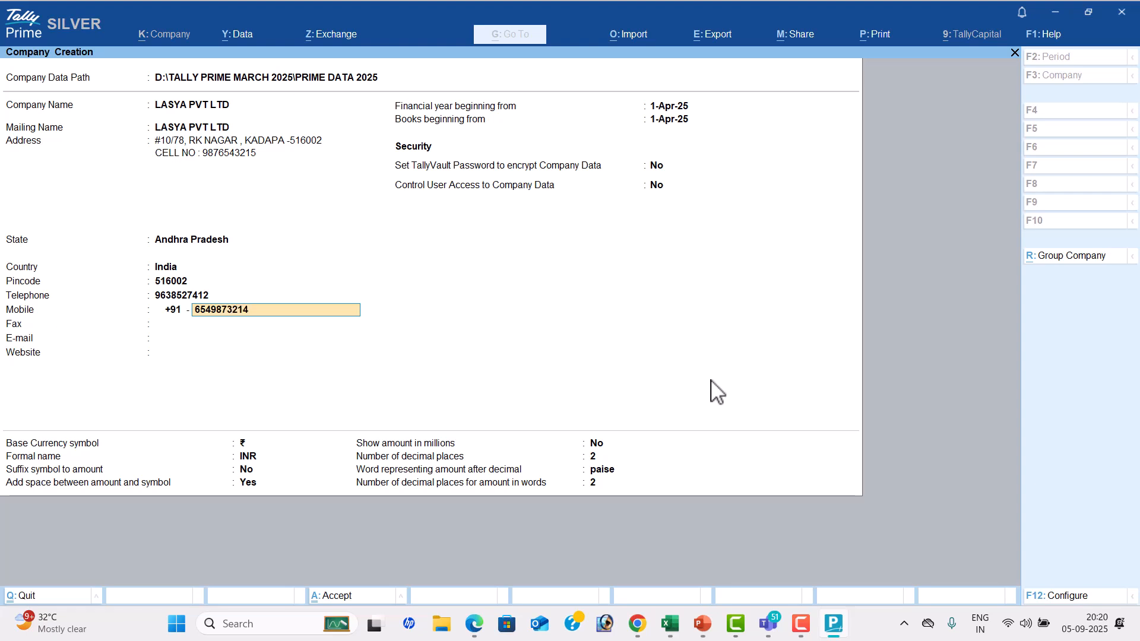
pyautogui.press('Return')
pyautogui.write('85555')
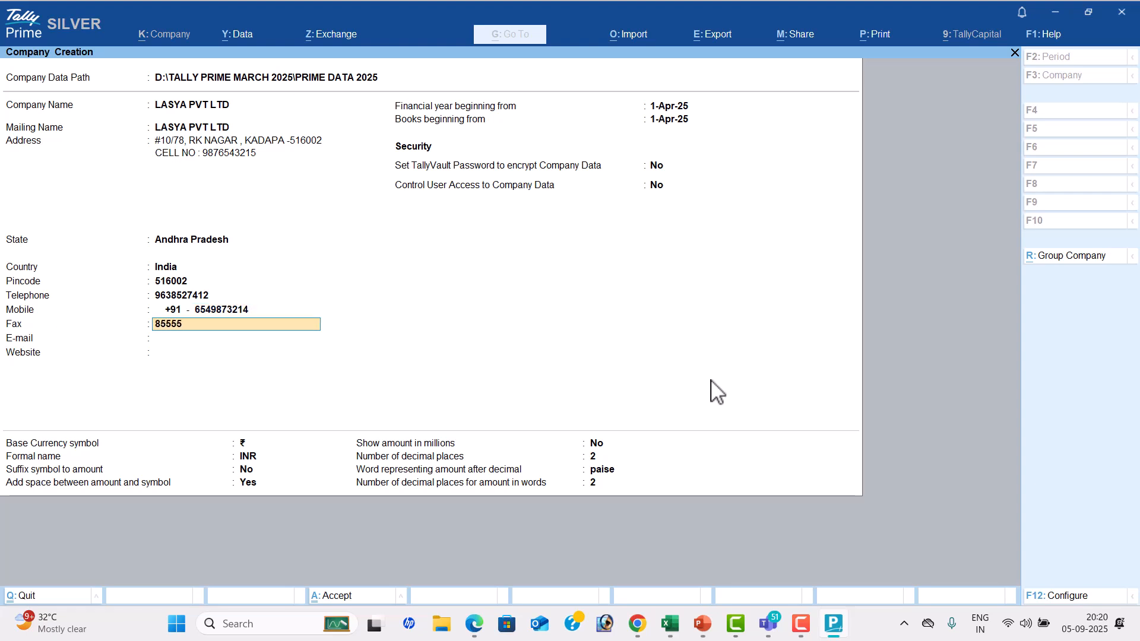
pyautogui.press('Return')
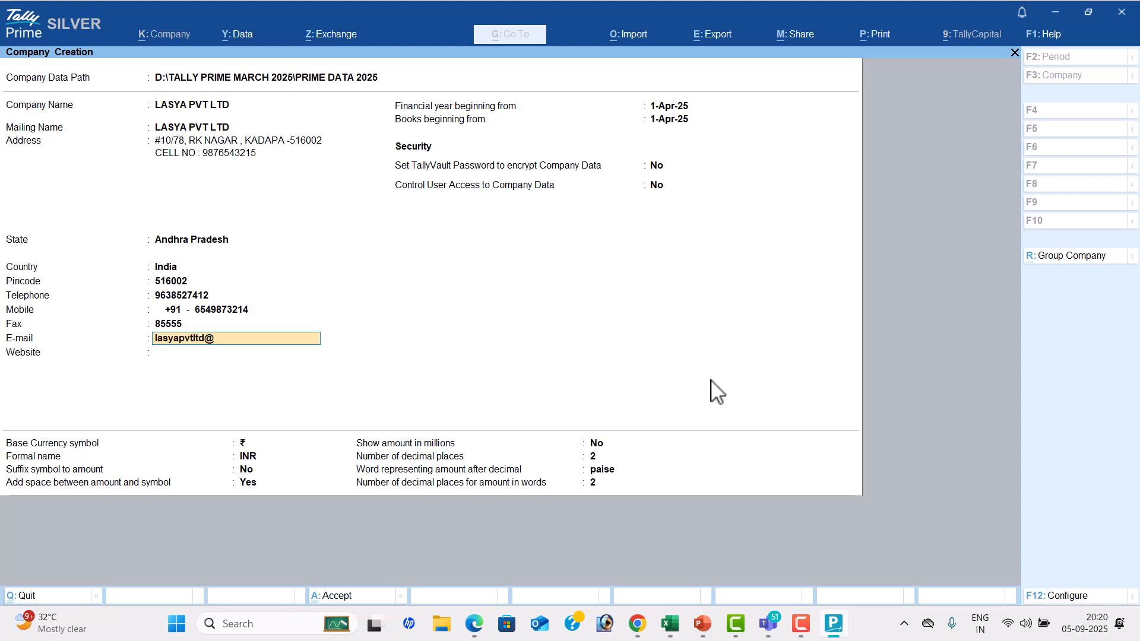
# Fill in the company's e-mail address
pyautogui.press('Return')
pyautogui.write('www.l')
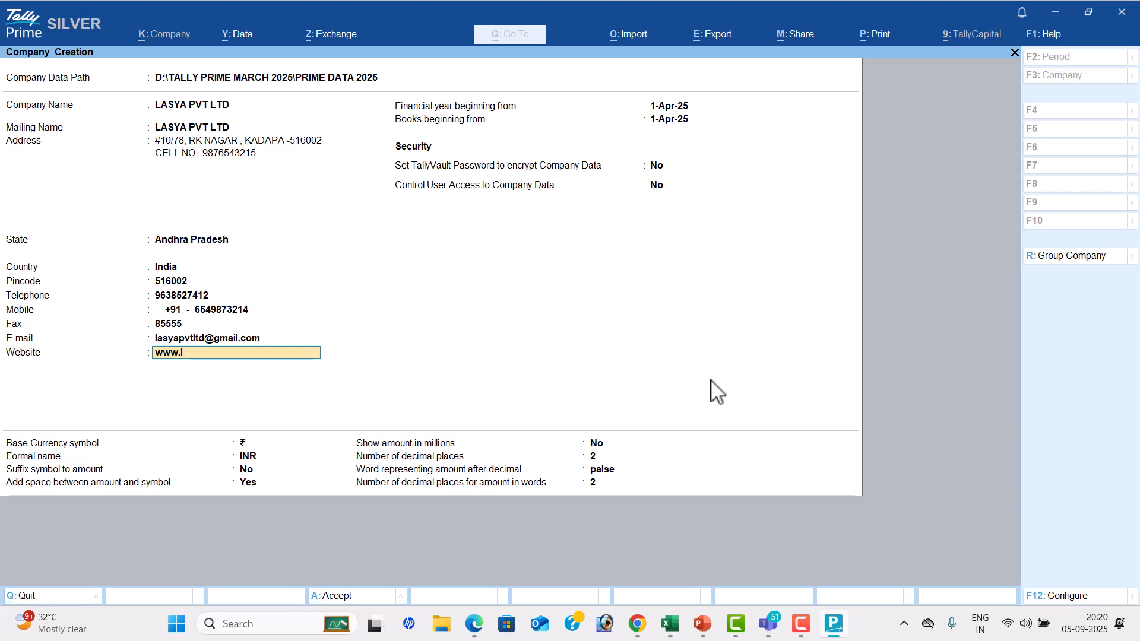
pyautogui.write('pvtlt.com')
pyautogui.press('Return')
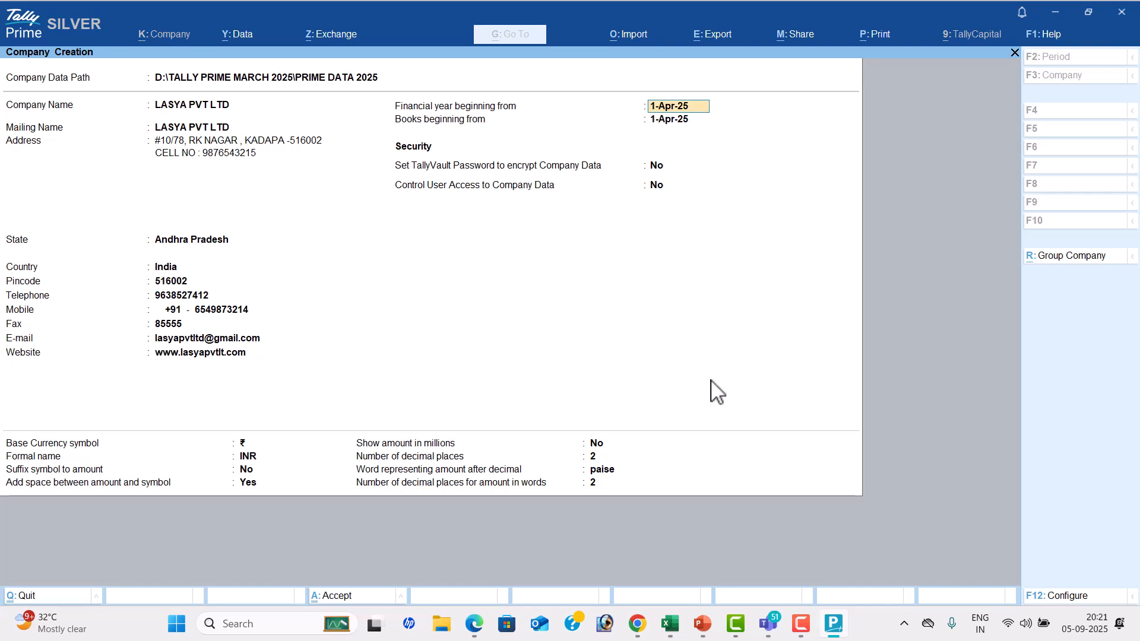
# Switch to the TALLY TEST workbook in Excel and enter the label Financial year in cell G7
pyautogui.hotkey('alt', 'Tab')
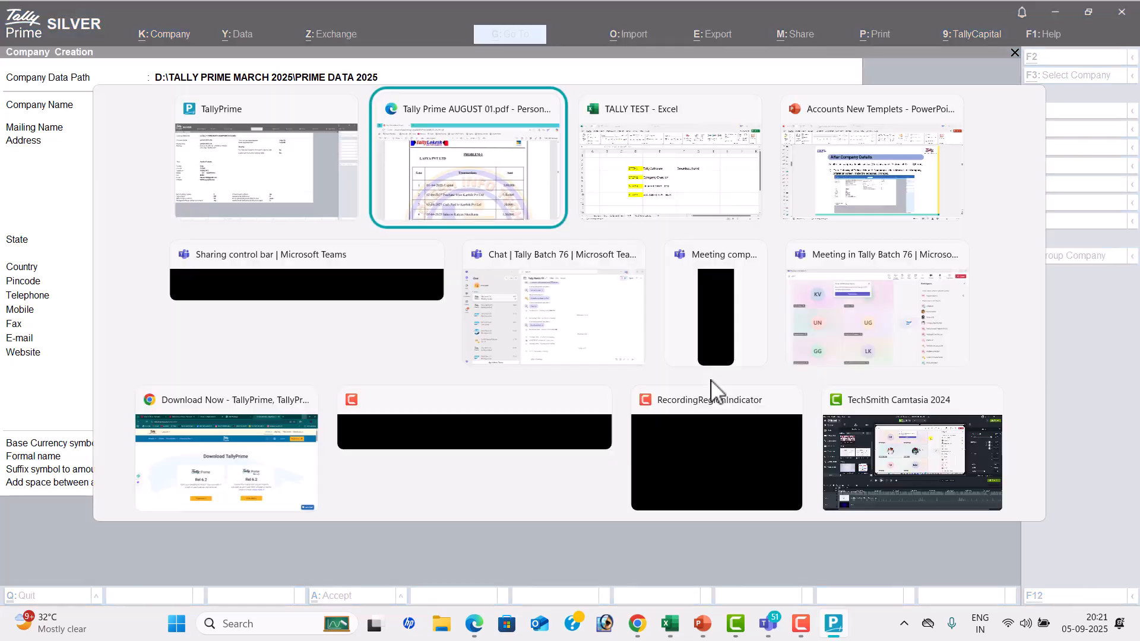
pyautogui.hotkey('alt', 'Tab')
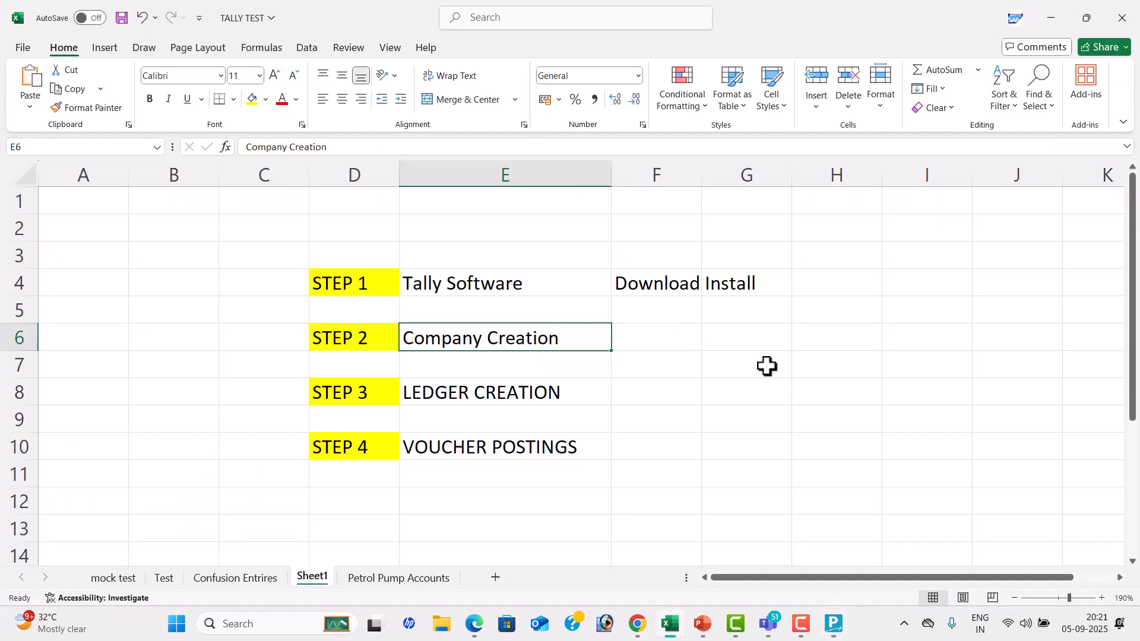
pyautogui.click(765, 365)
pyautogui.write('Finan')
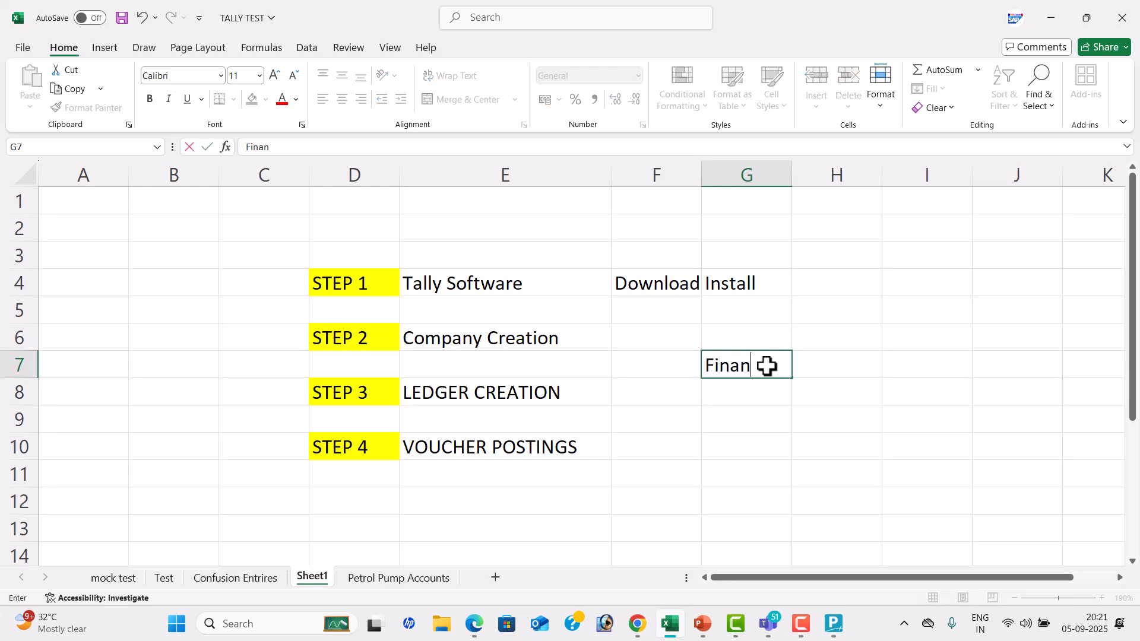
pyautogui.write('cial yea')
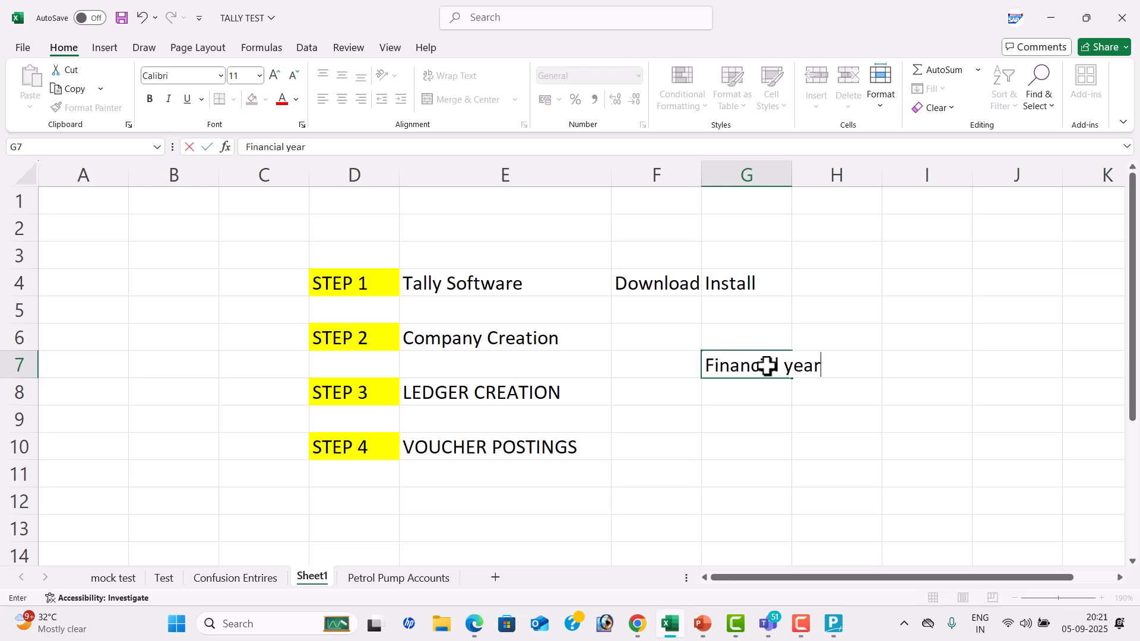
pyautogui.write('r')
# Enter the financial year's start date 1-4-25 in cell I7 and end date 31-3-26 in cell I8
pyautogui.press('Right')
pyautogui.press('Right')
pyautogui.write('1-4-25')
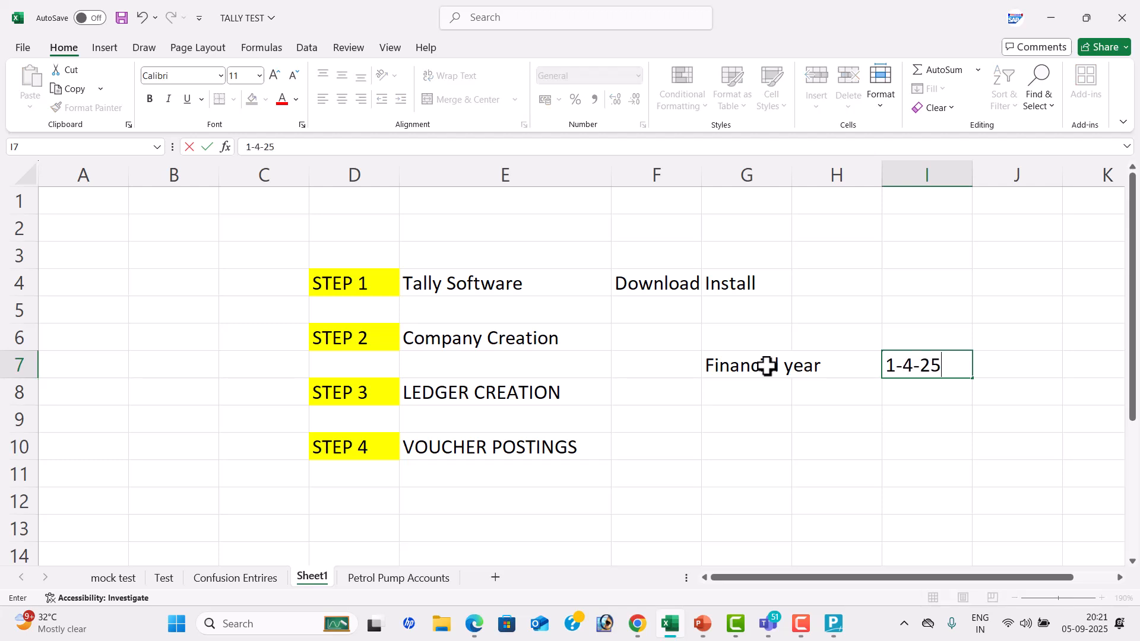
pyautogui.press('Return')
pyautogui.write('31-3-26')
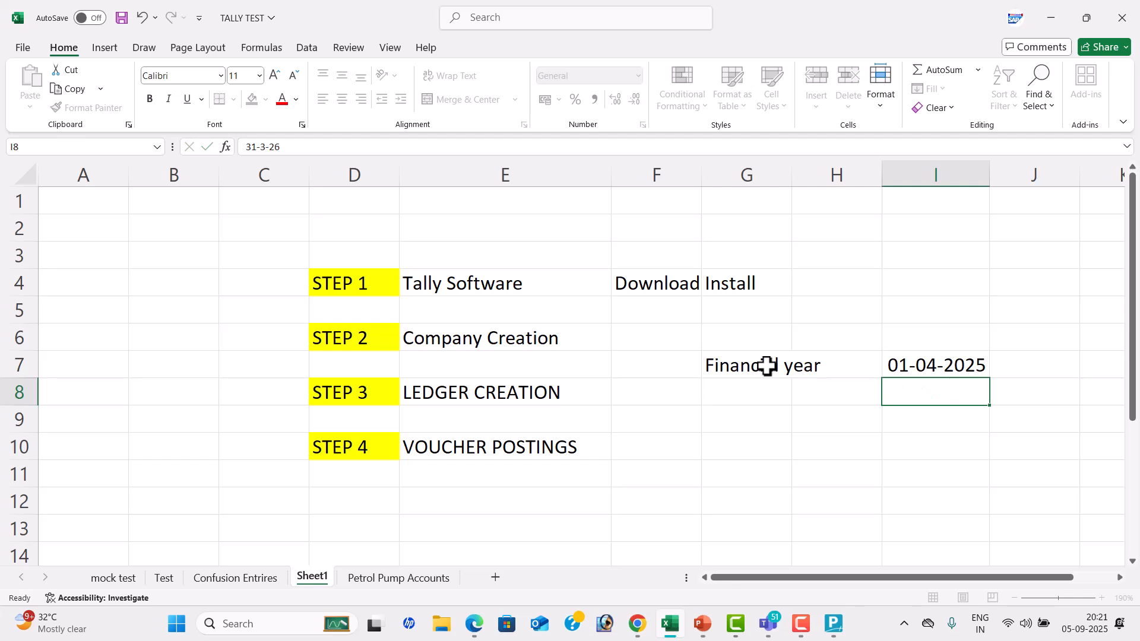
pyautogui.press('Return')
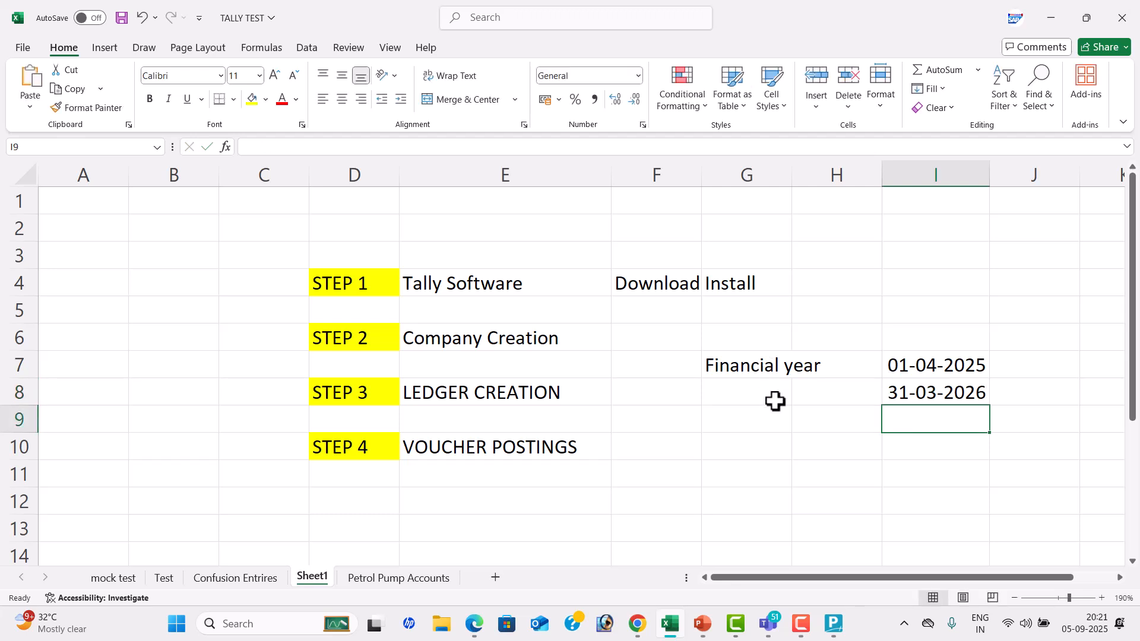
# Enter the label Sep in cell G10 and the date 1-09-2025 in cell I10
pyautogui.click(758, 442)
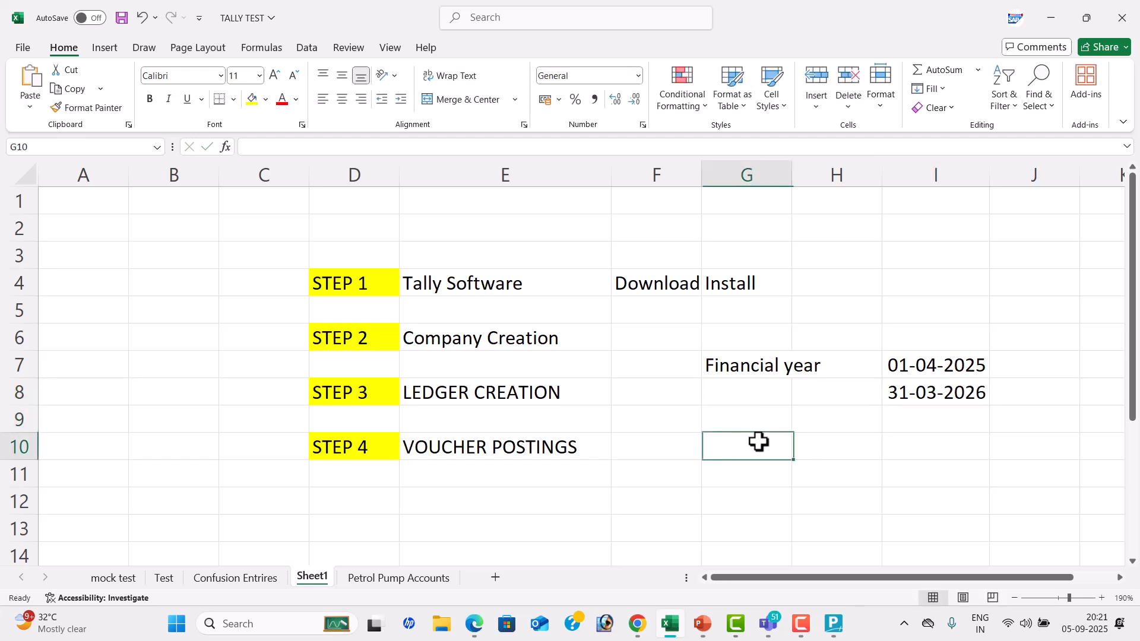
pyautogui.write('Sep')
pyautogui.press('Tab')
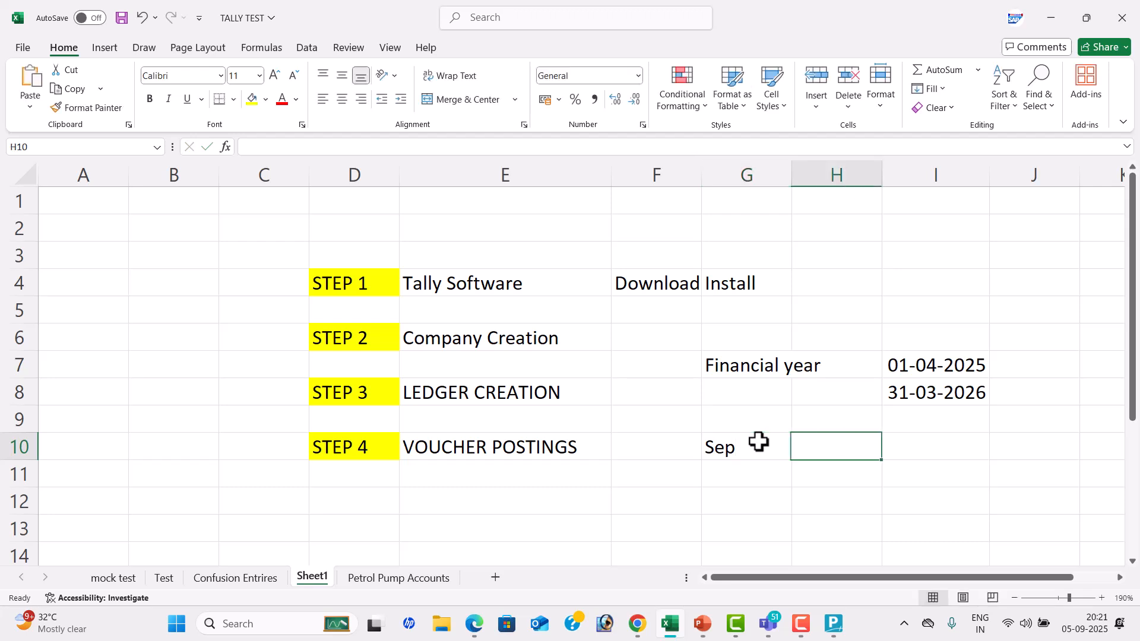
pyautogui.press('Tab')
pyautogui.write('1-09-2025')
pyautogui.press('Return')
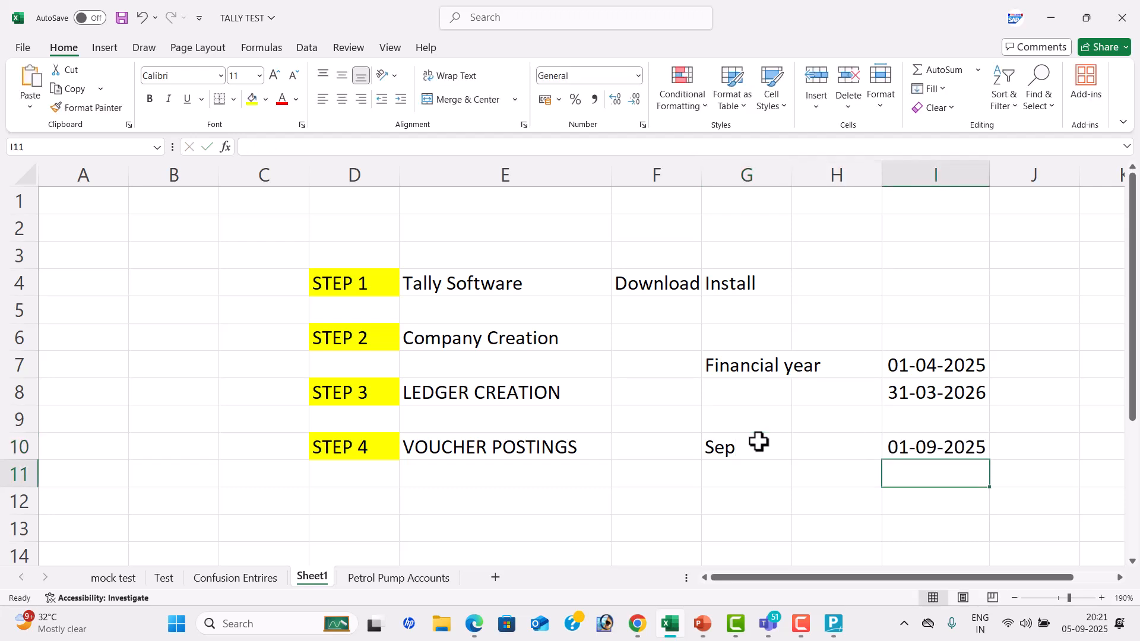
# Enter 12 in cell I4 and Months in cell J4
pyautogui.click(924, 272)
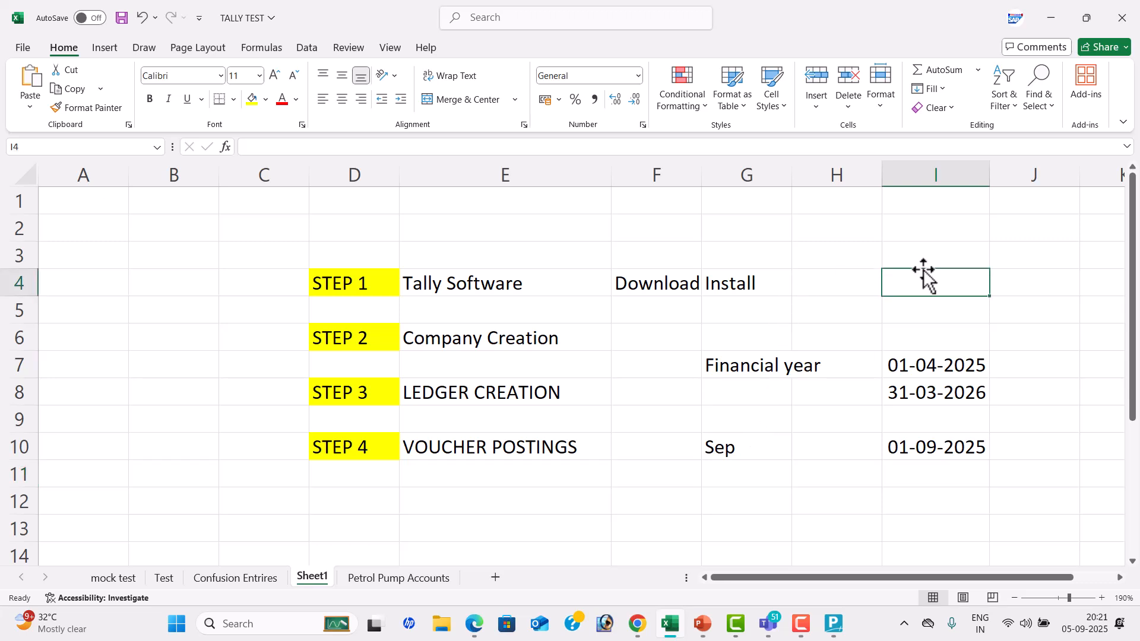
pyautogui.write('12')
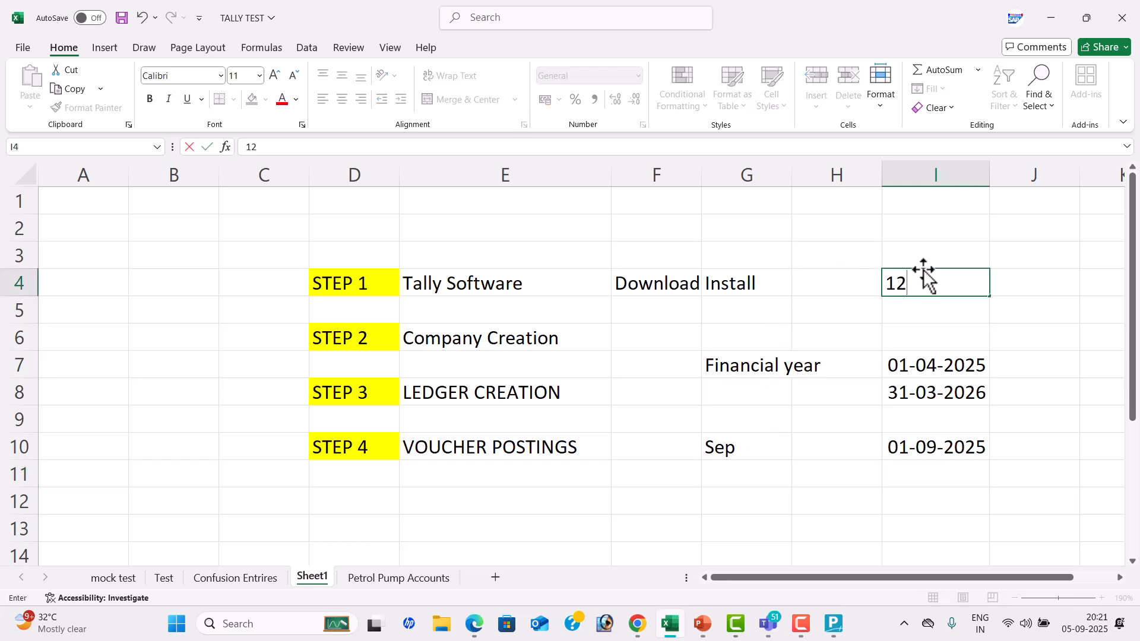
pyautogui.press('Tab')
pyautogui.write('Mon')
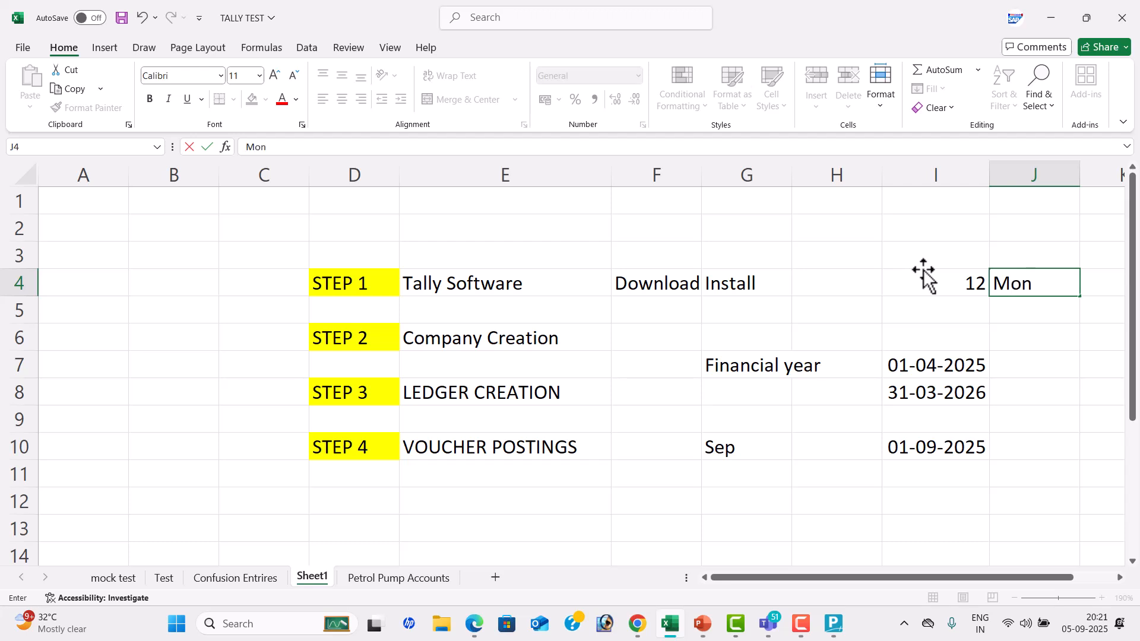
pyautogui.write('ths')
pyautogui.press('Return')
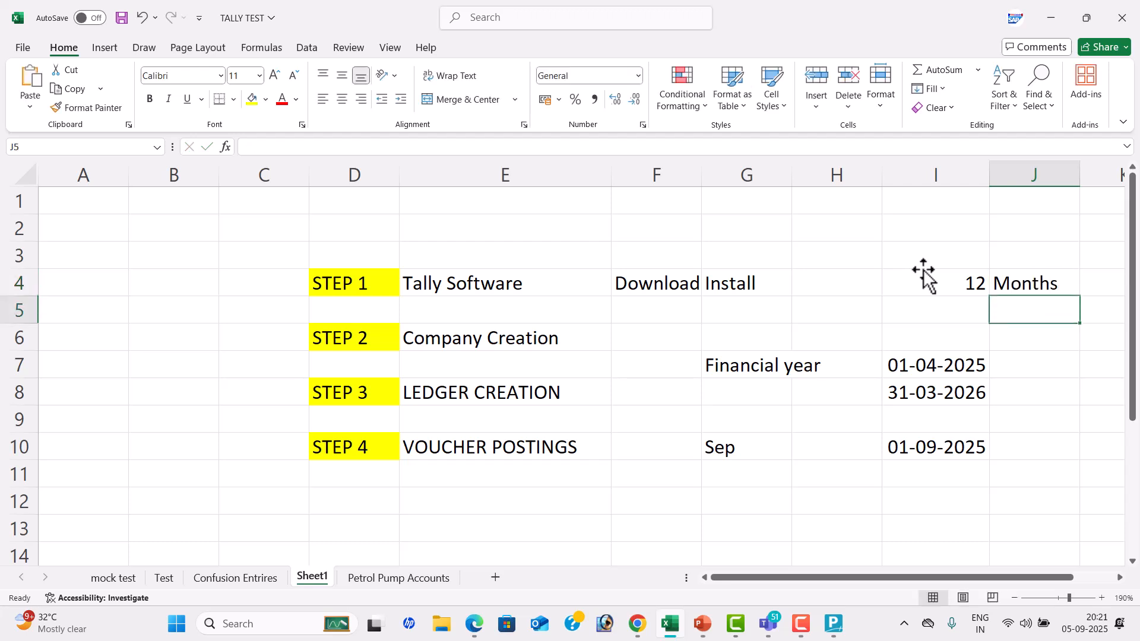
# Highlight the financial year's start date in cell I7 with a yellow fill
pyautogui.click(914, 366)
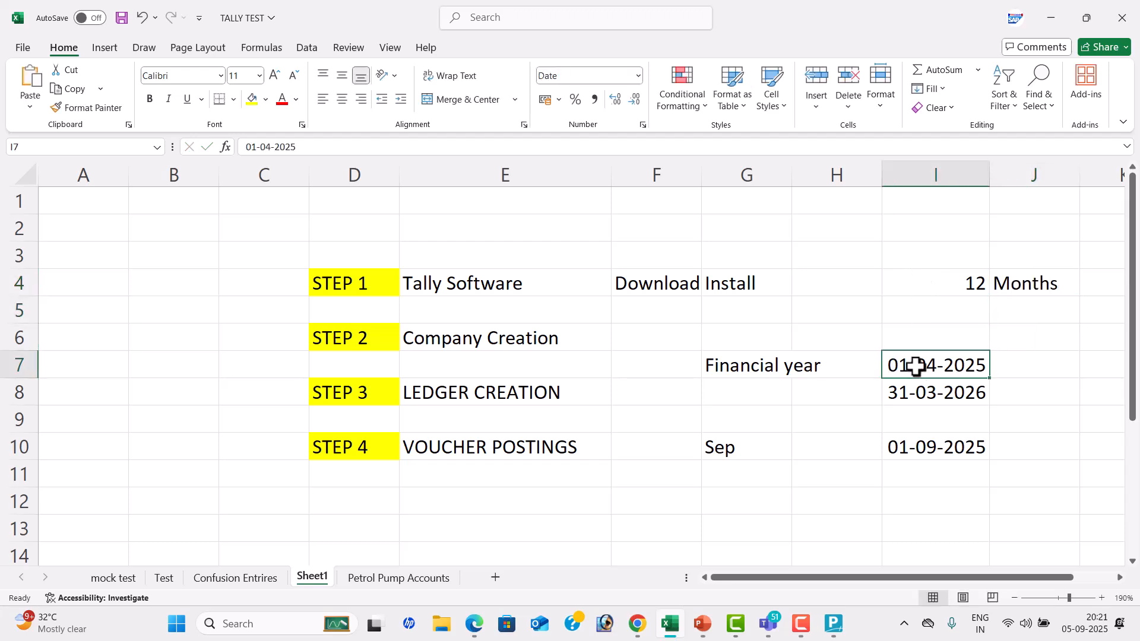
pyautogui.click(254, 99)
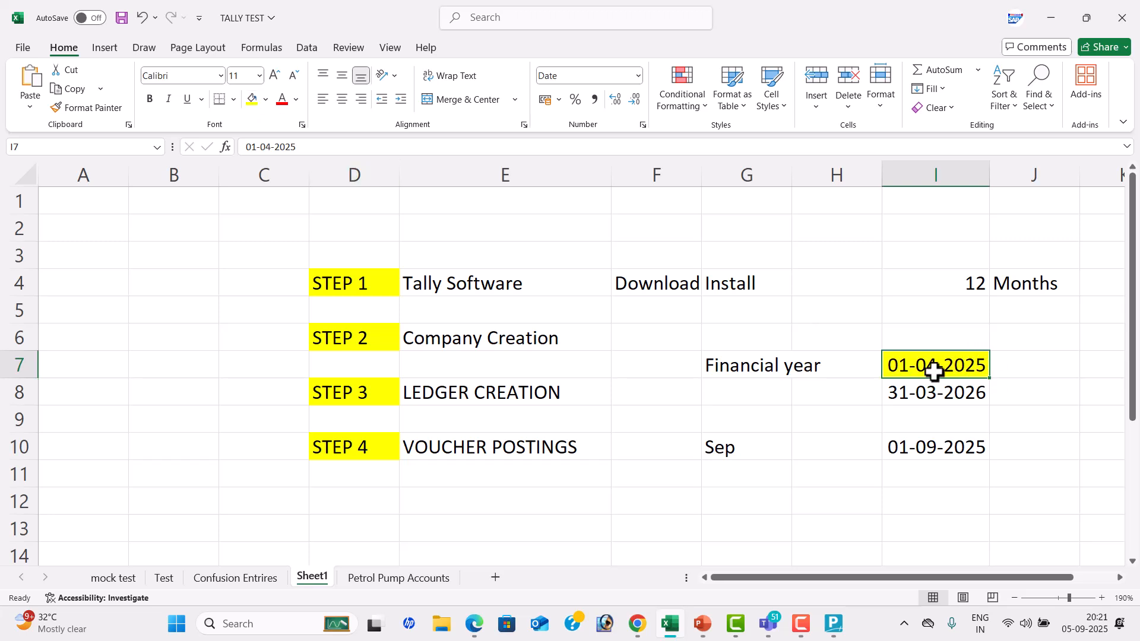
pyautogui.click(753, 445)
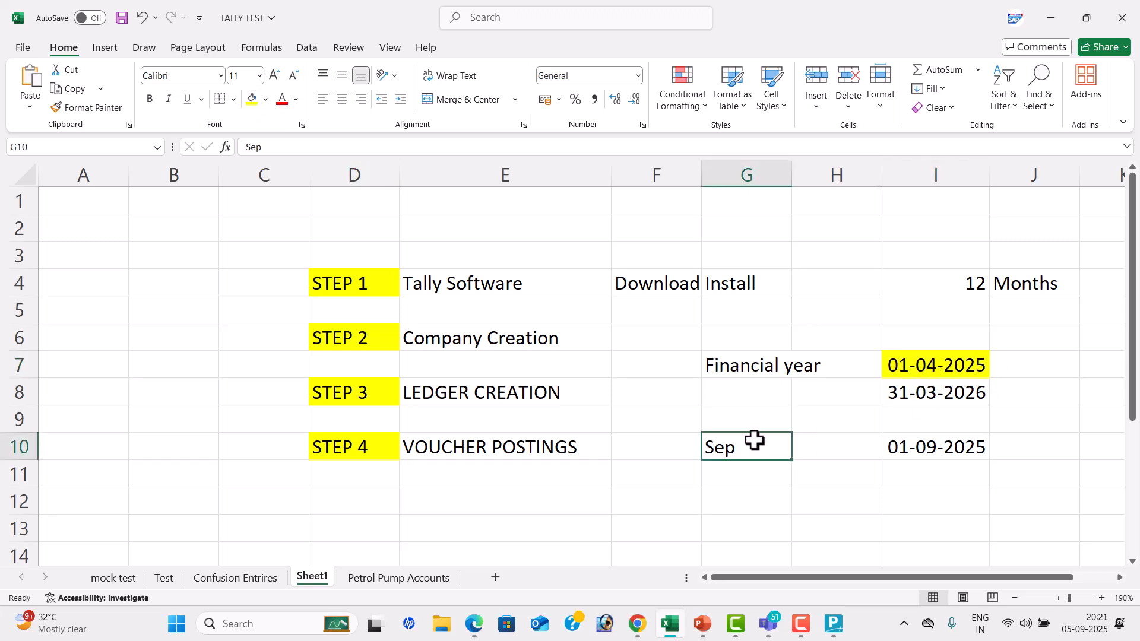
pyautogui.click(919, 450)
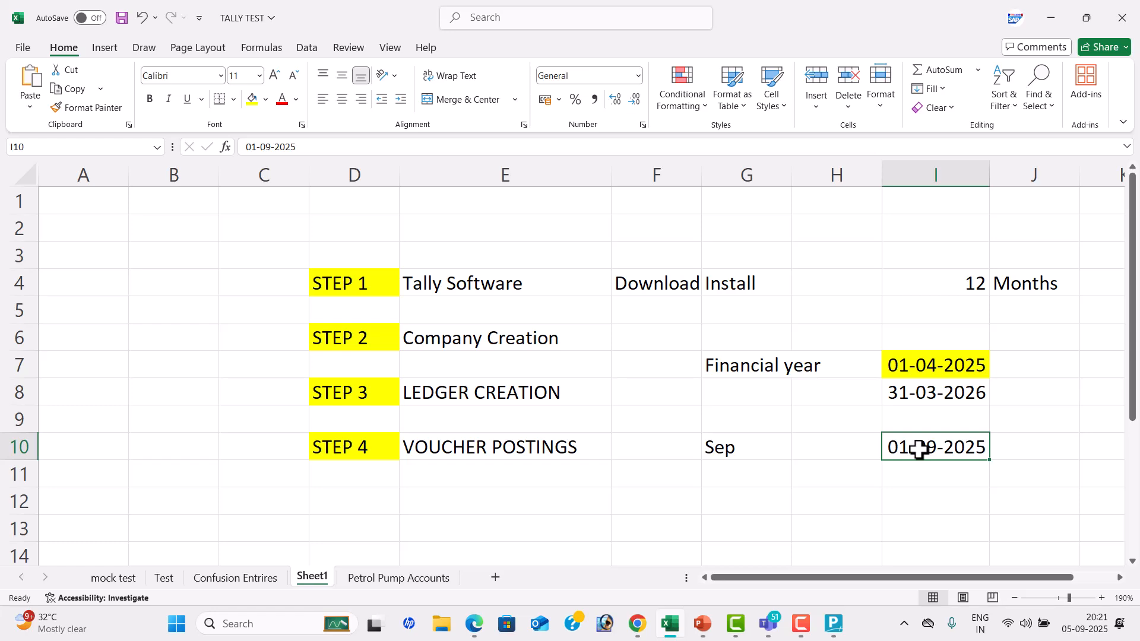
# Switch to TallyPrime and create the company, keeping 1-Apr-25 for the financial year and books and the default security and currency settings
pyautogui.hotkey('alt', 'Tab')
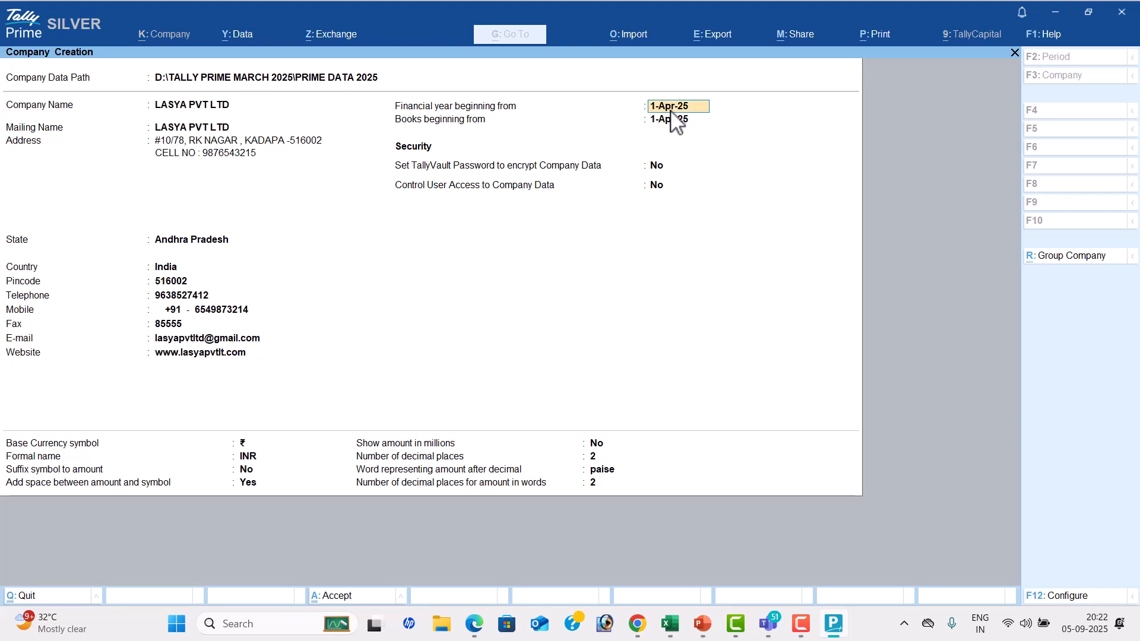
pyautogui.press('Return')
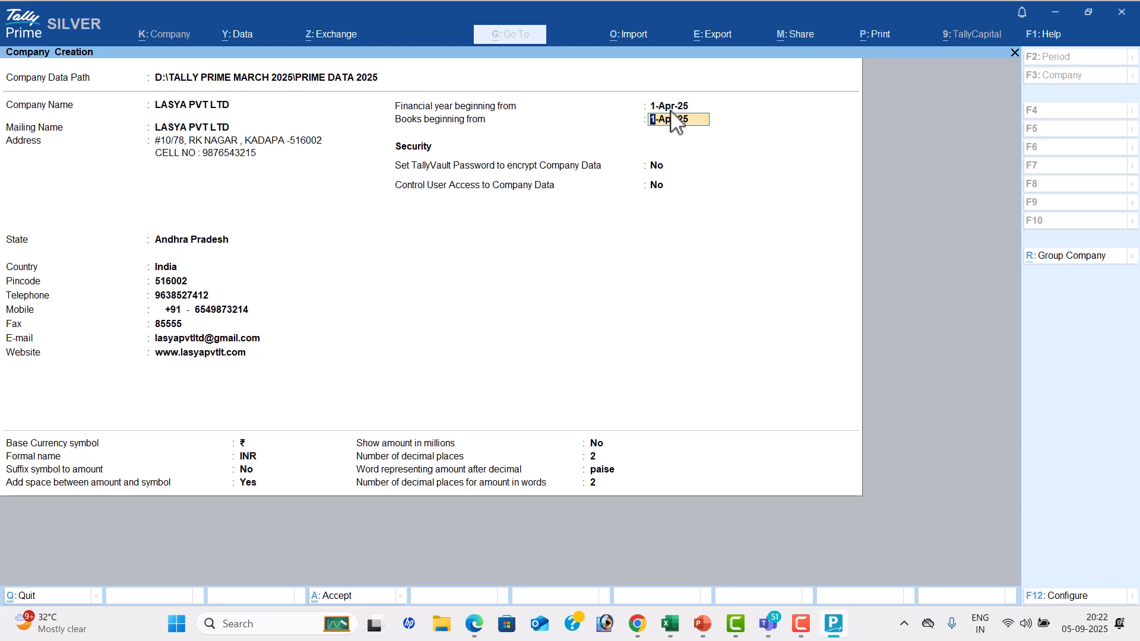
pyautogui.press('Return')
pyautogui.press('Return')
pyautogui.press('Return')
pyautogui.press('Return')
pyautogui.press('Return')
pyautogui.press('Return')
pyautogui.press('Return')
pyautogui.press('Return')
pyautogui.press('Return')
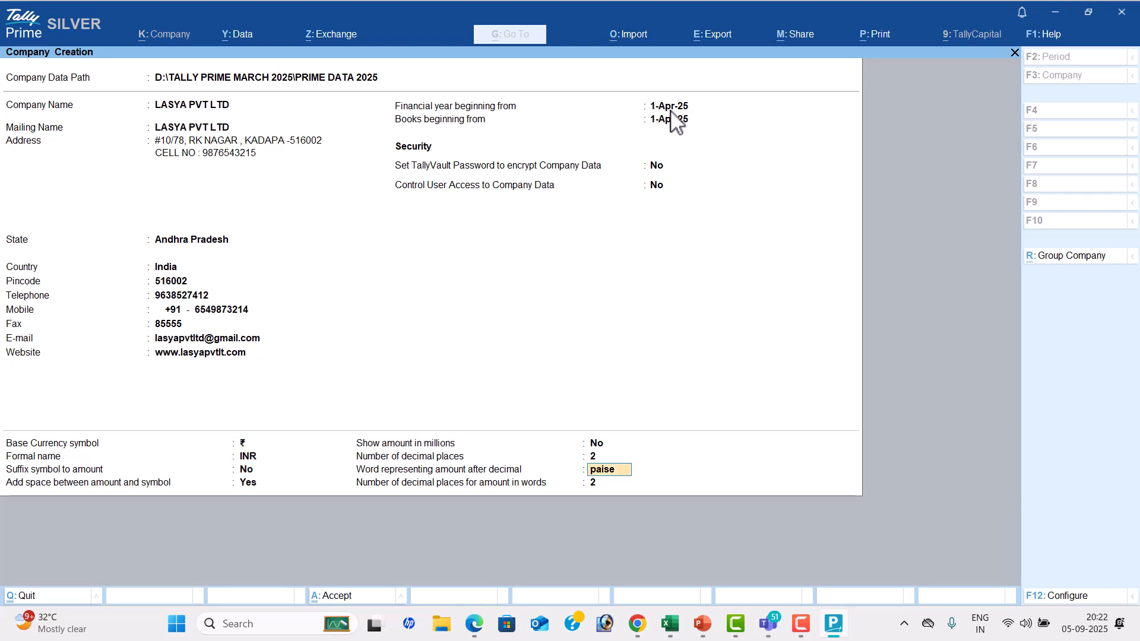
pyautogui.press('Return')
pyautogui.press('Return')
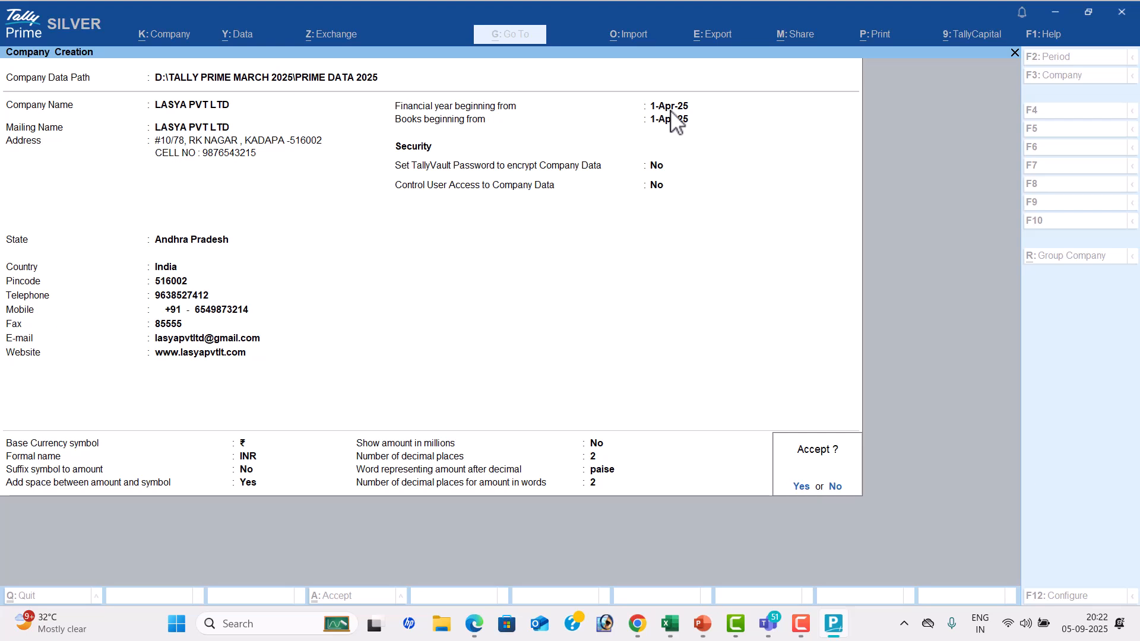
pyautogui.press('Return')
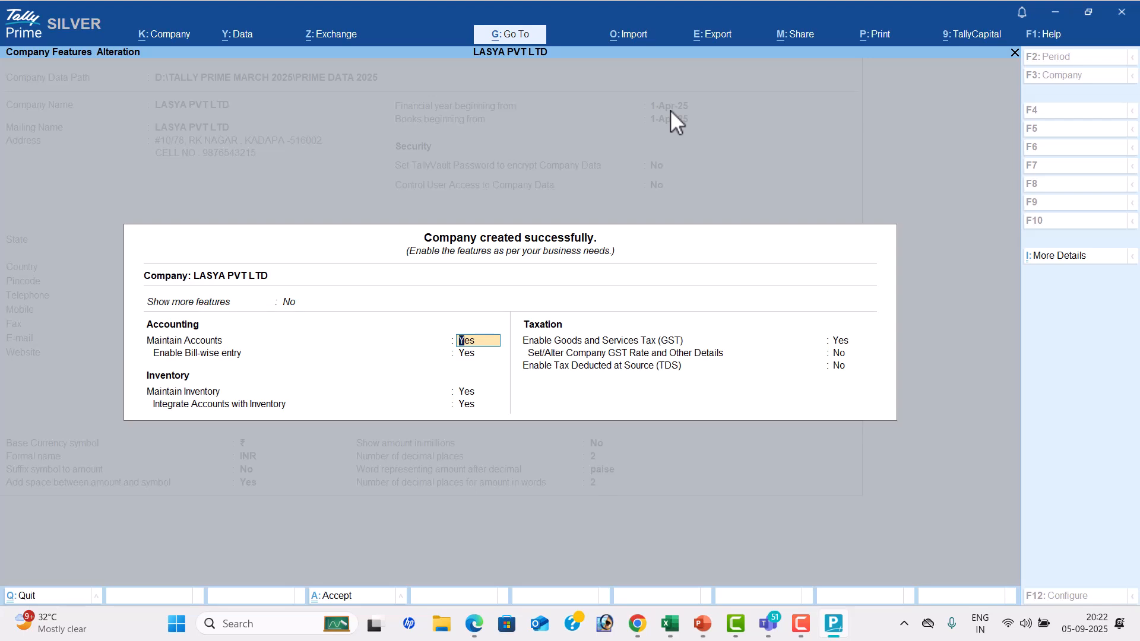
# Set Show more features and Show all features to Yes for the company
pyautogui.press('Up')
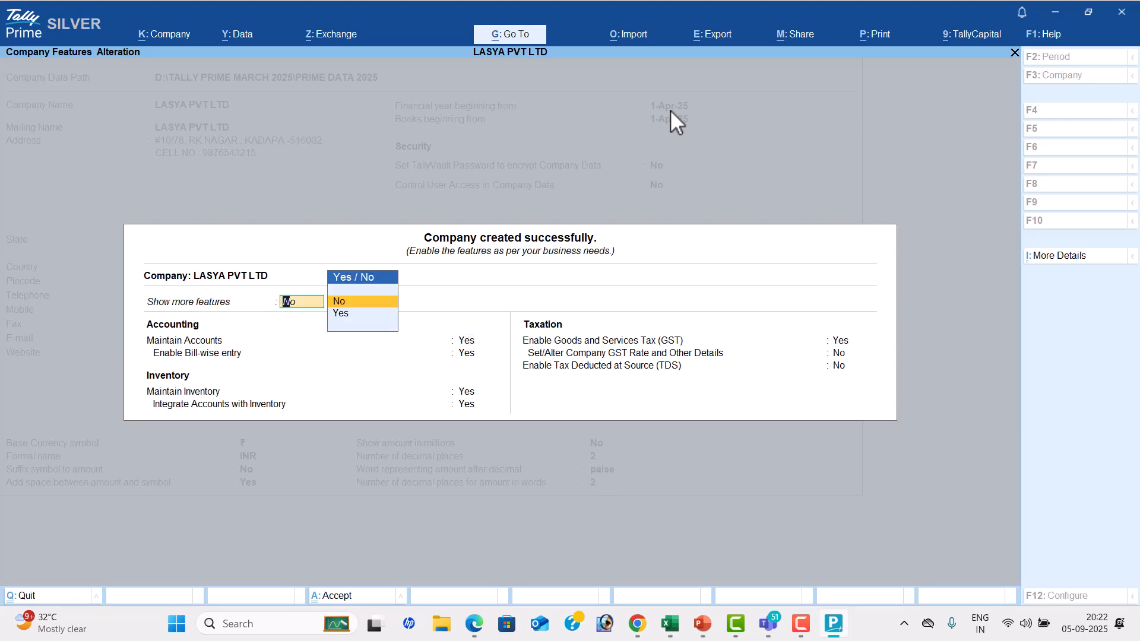
pyautogui.press('Down')
pyautogui.press('Return')
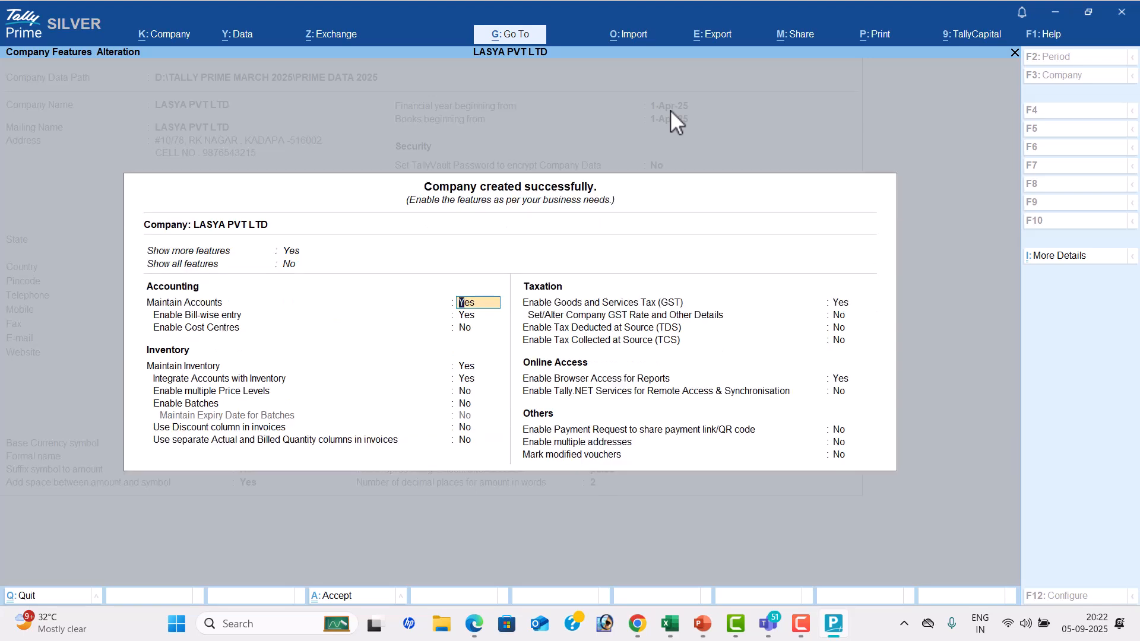
pyautogui.press('Up')
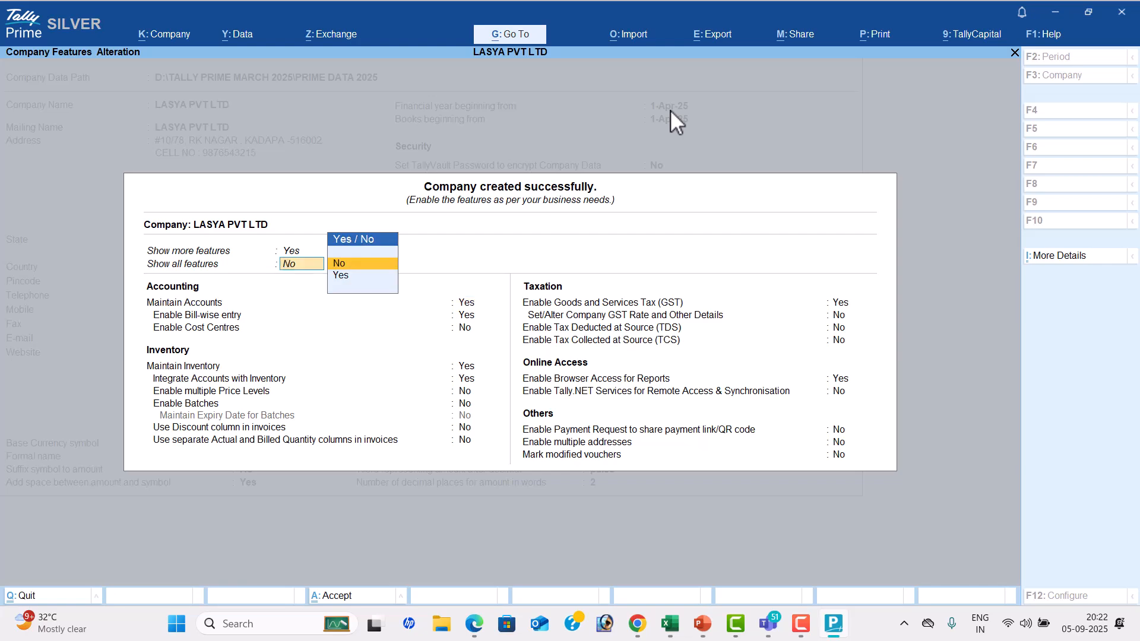
pyautogui.press('Down')
pyautogui.press('Return')
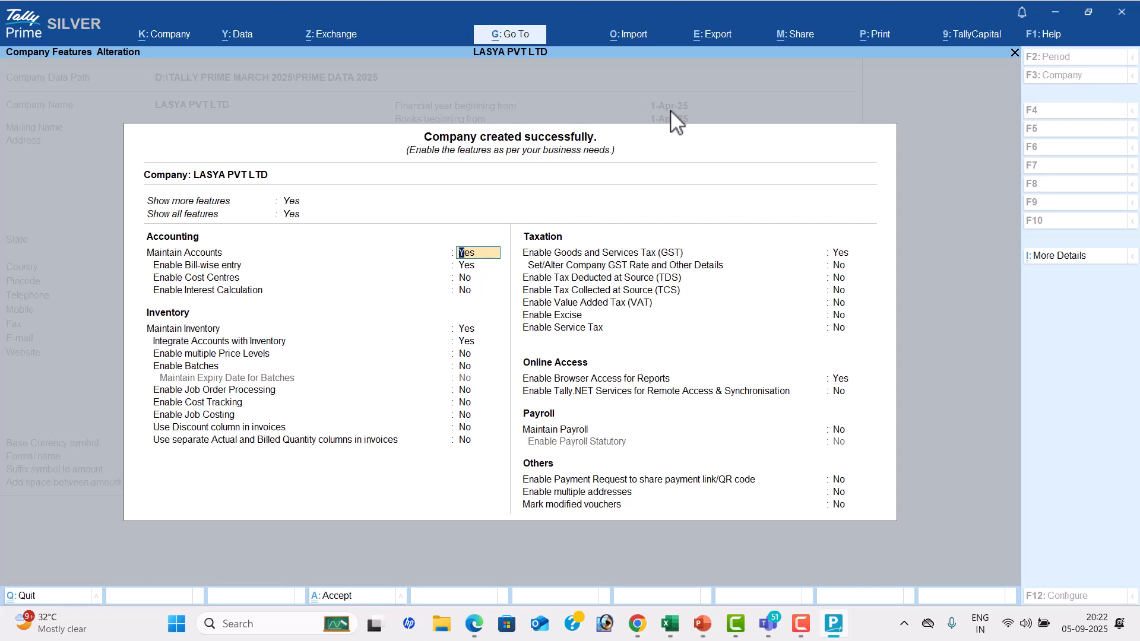
# Switch to Tally Prime AUGUST 01.pdf and review the transactions problem and its notes on F11 features
pyautogui.hotkey('alt', 'Tab')
pyautogui.hotkey('alt', 'Tab')
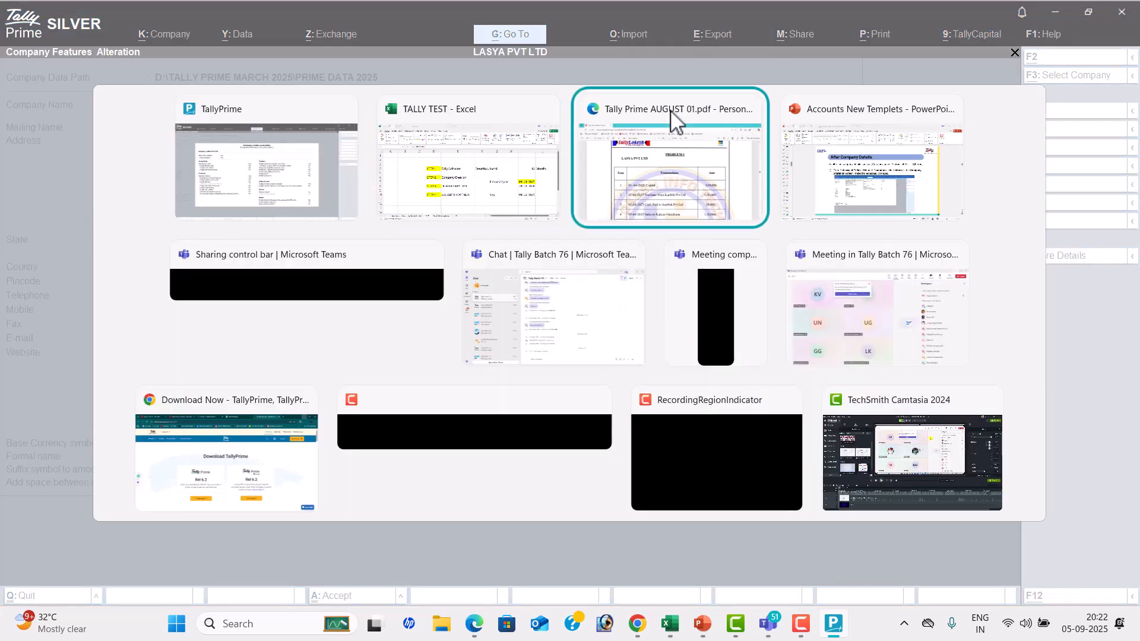
pyautogui.scroll(-9, 584, 259)
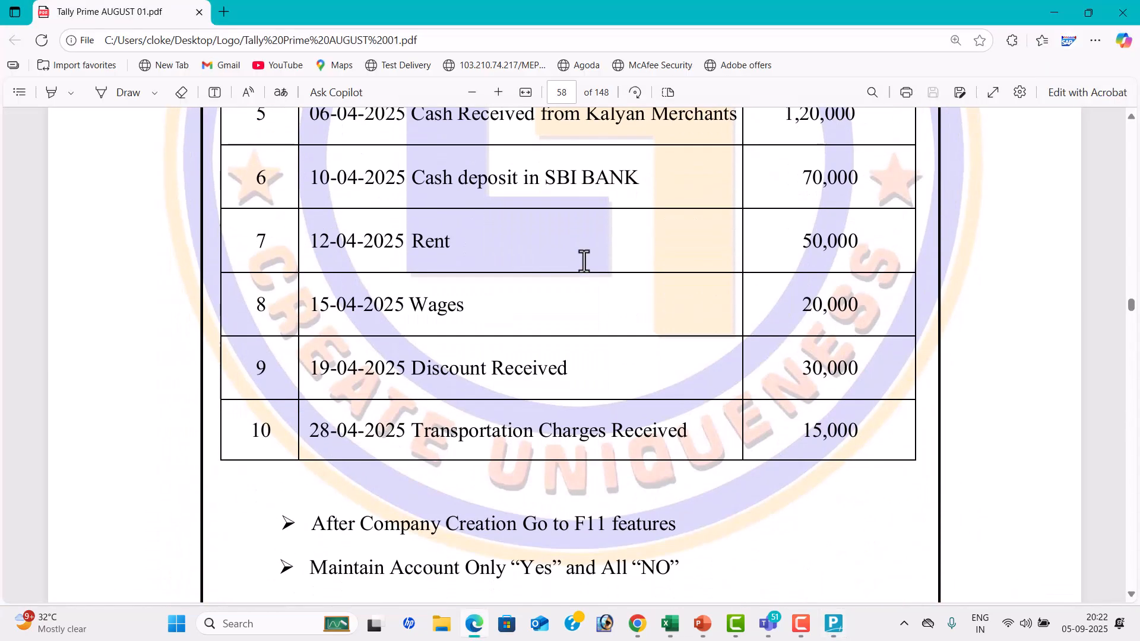
pyautogui.scroll(-5, 585, 260)
pyautogui.scroll(6, 584, 259)
pyautogui.scroll(8, 585, 259)
# Switch to the TALLY TEST workbook in Excel and enter Service Company in cell E13
pyautogui.hotkey('alt', 'Tab')
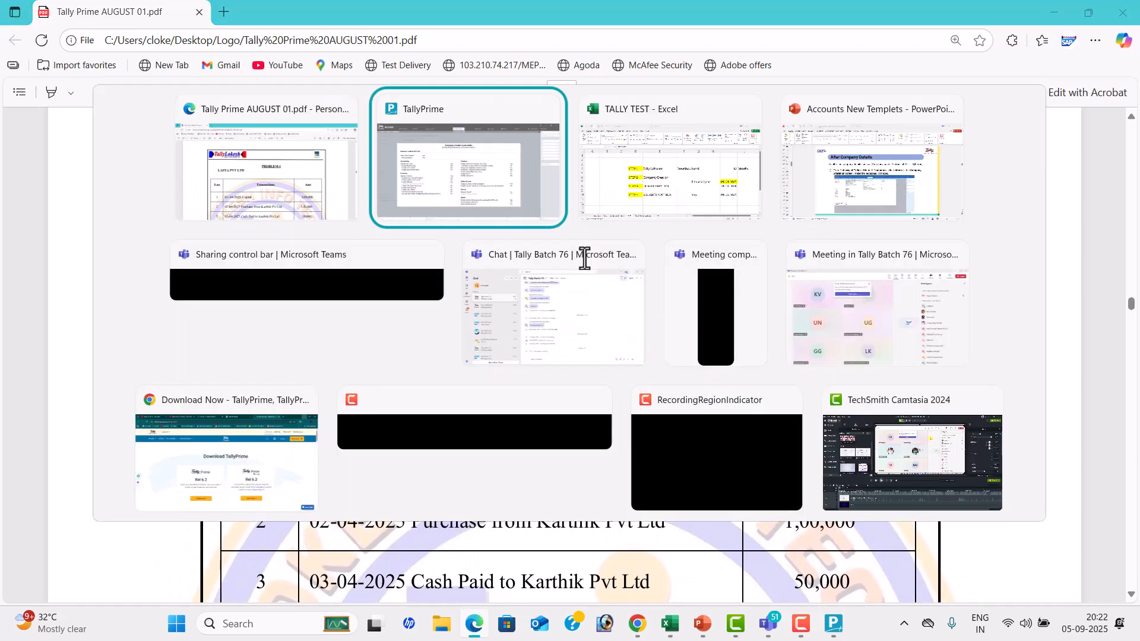
pyautogui.hotkey('alt', 'Tab')
pyautogui.scroll(-1, 582, 259)
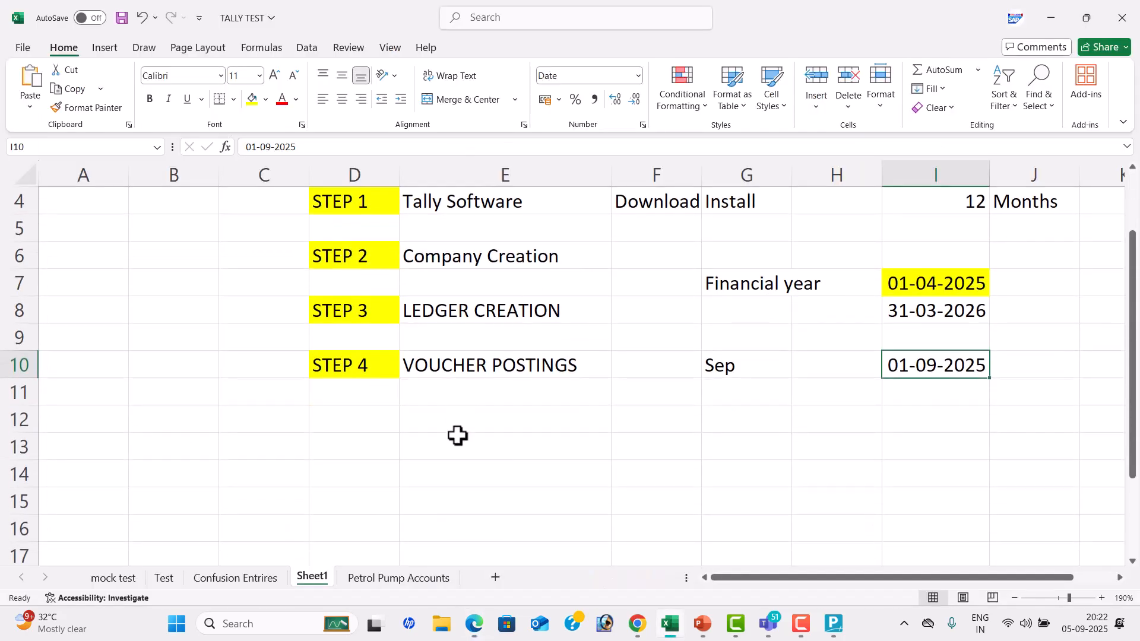
pyautogui.click(462, 446)
pyautogui.write('Service Comp')
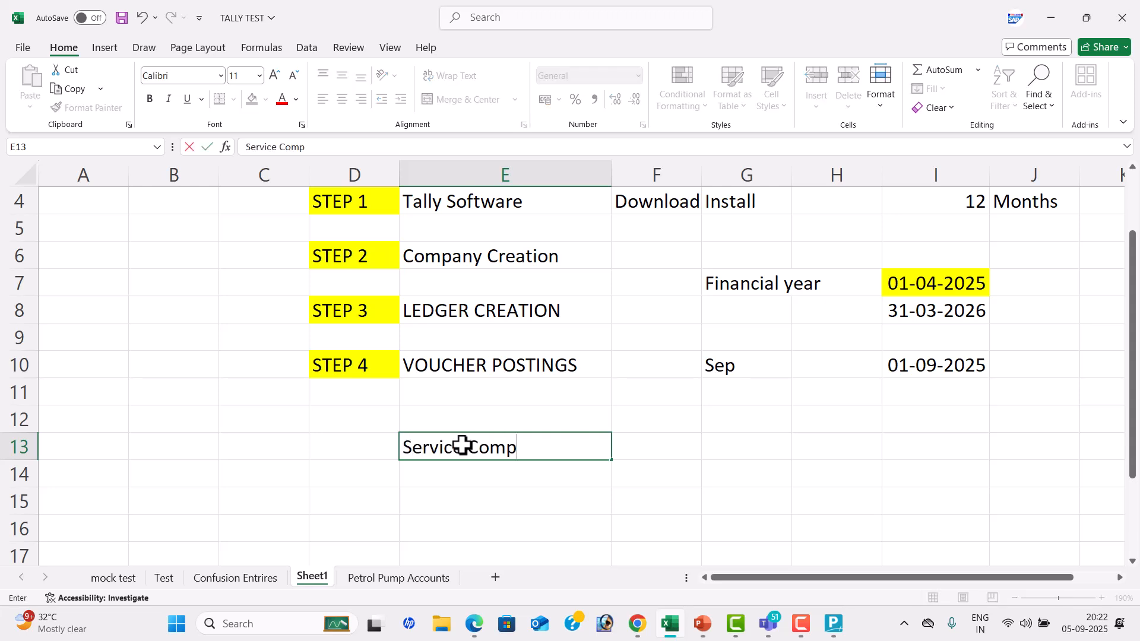
pyautogui.write('any')
pyautogui.press('Tab')
# Switch to TallyPrime and set Bill-wise entry, Maintain Inventory and Goods and Services Tax to No, keeping Maintain Accounts at Yes
pyautogui.hotkey('alt', 'Tab')
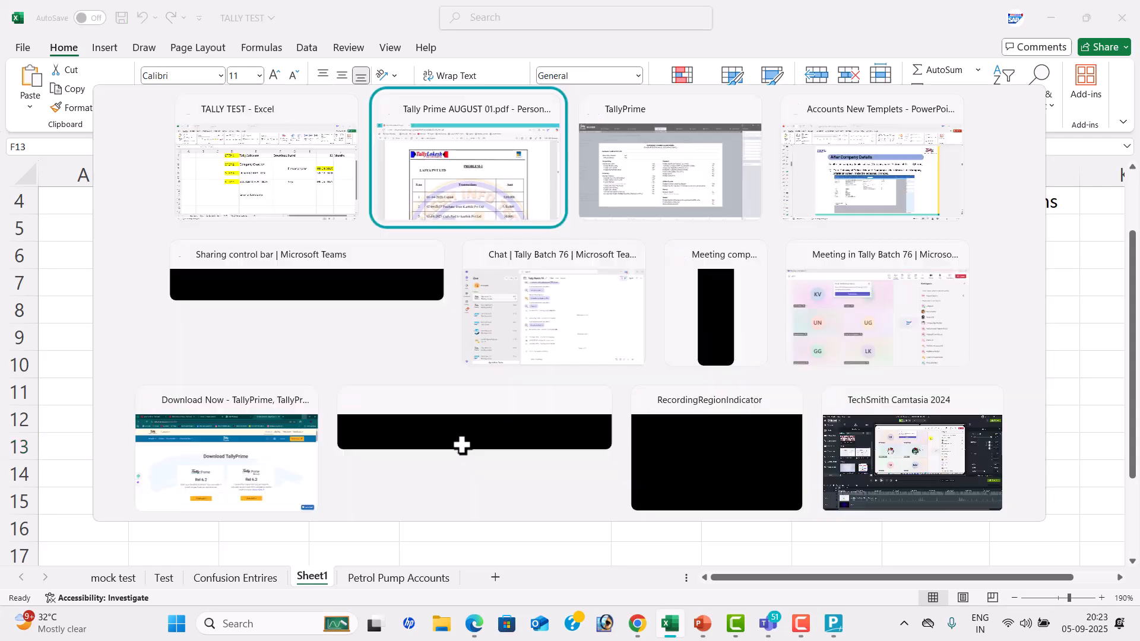
pyautogui.hotkey('alt', 'Tab')
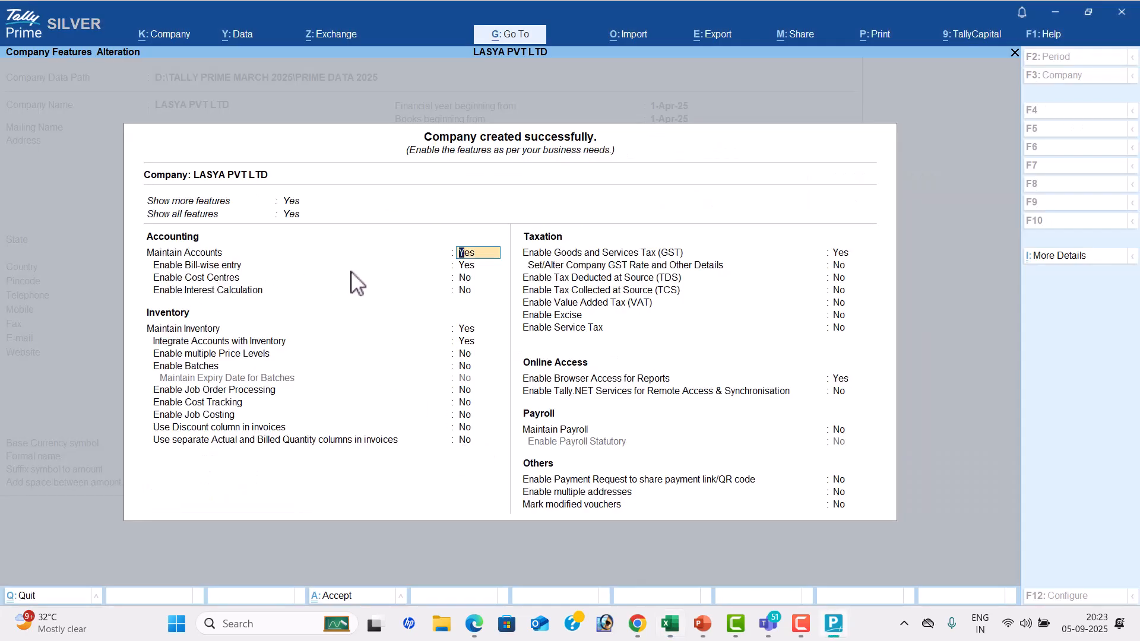
pyautogui.press('Return')
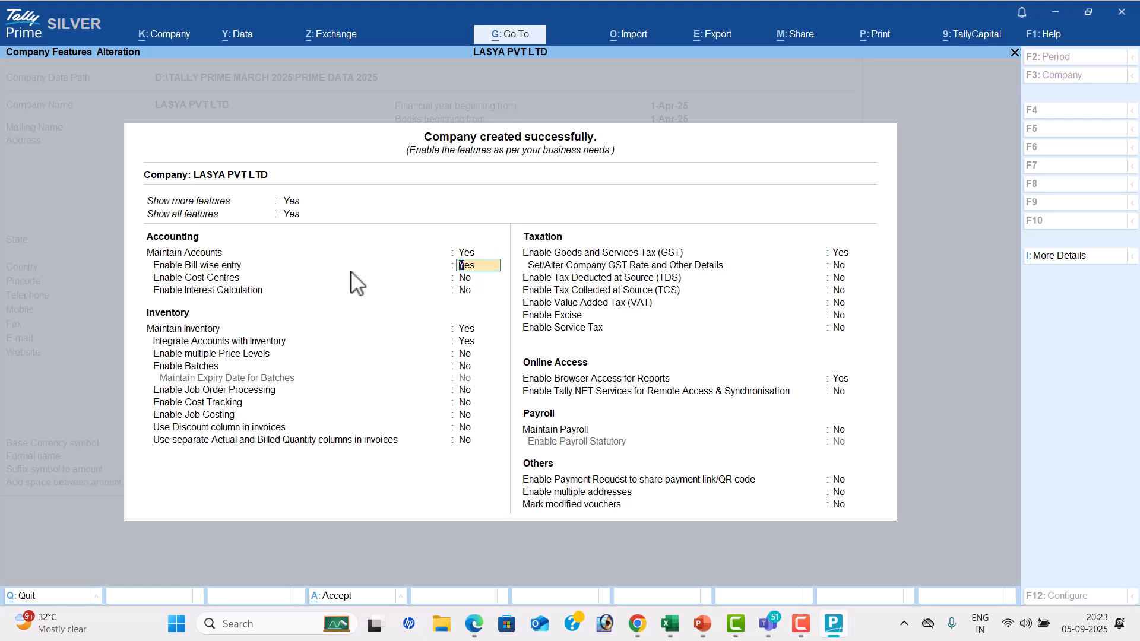
pyautogui.write('n')
pyautogui.press('Return')
pyautogui.press('Return')
pyautogui.press('Return')
pyautogui.write('n')
pyautogui.press('Return')
pyautogui.write('n')
# Set Enable Browser Access for Reports to No and accept the company features
pyautogui.press('Return')
pyautogui.press('Return')
pyautogui.press('Return')
pyautogui.press('Return')
pyautogui.press('Return')
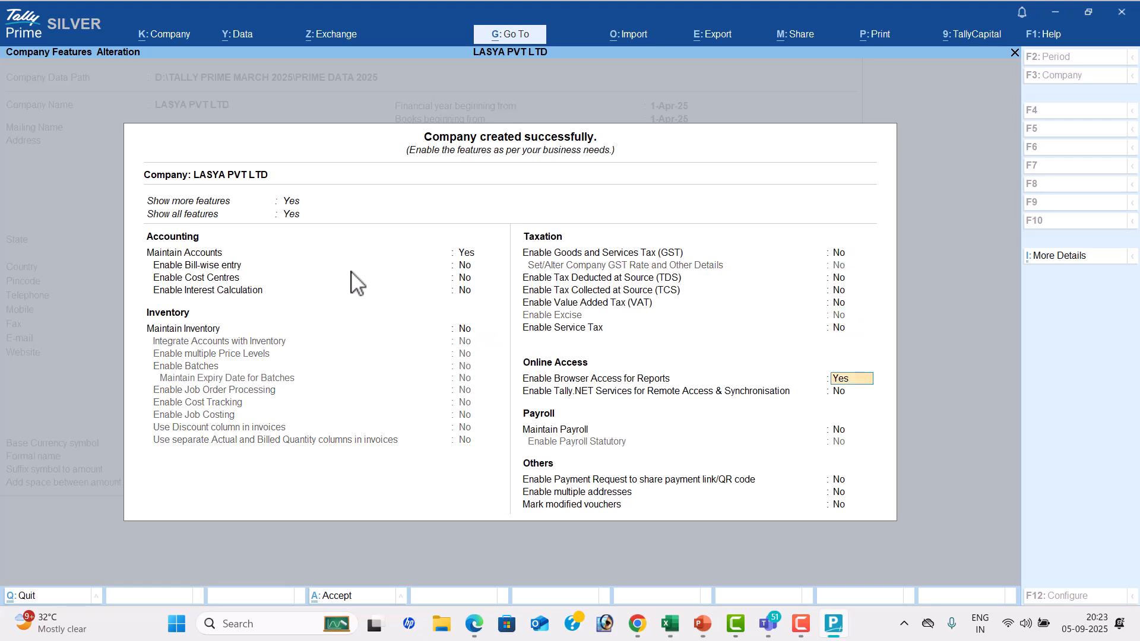
pyautogui.write('n')
pyautogui.press('Return')
pyautogui.press('Return')
pyautogui.press('Return')
pyautogui.press('Return')
pyautogui.press('Return')
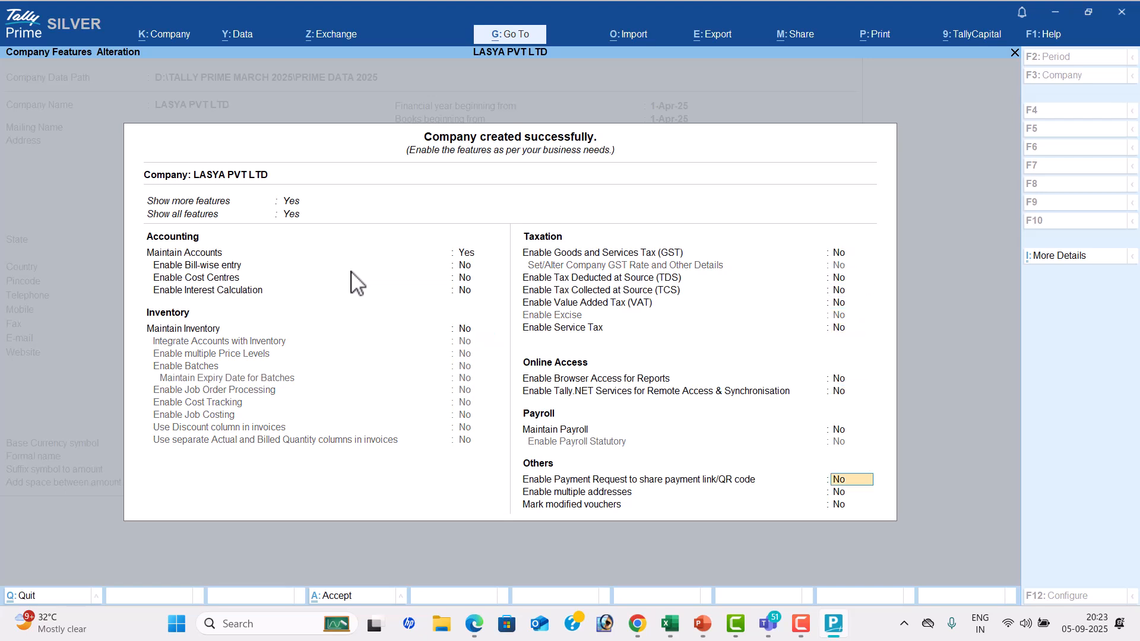
pyautogui.press('Return')
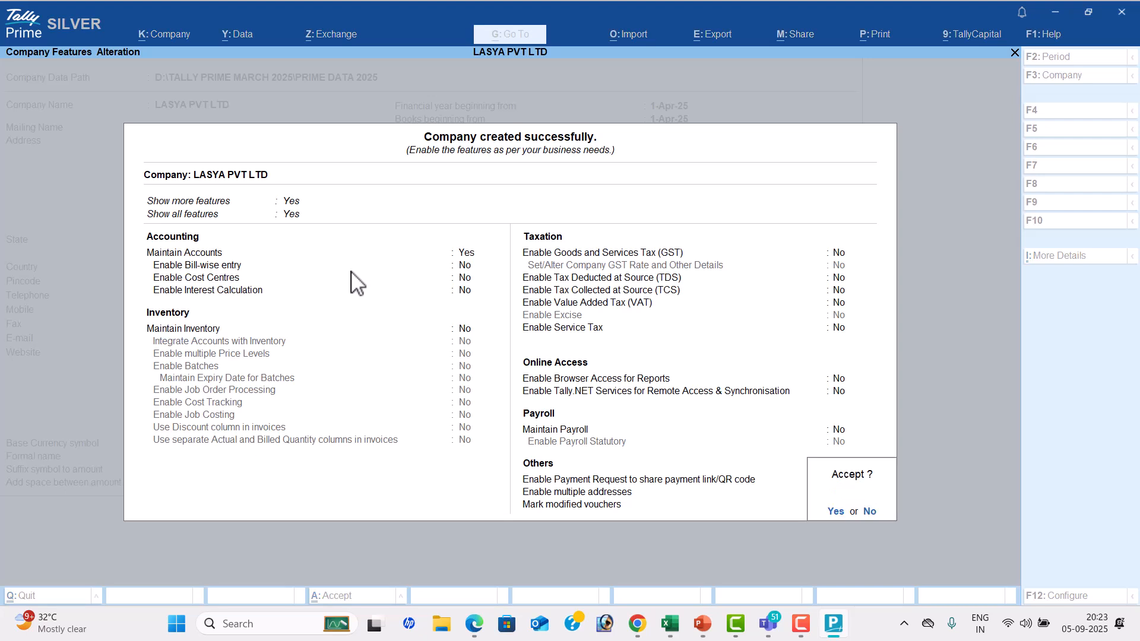
pyautogui.press('Return')
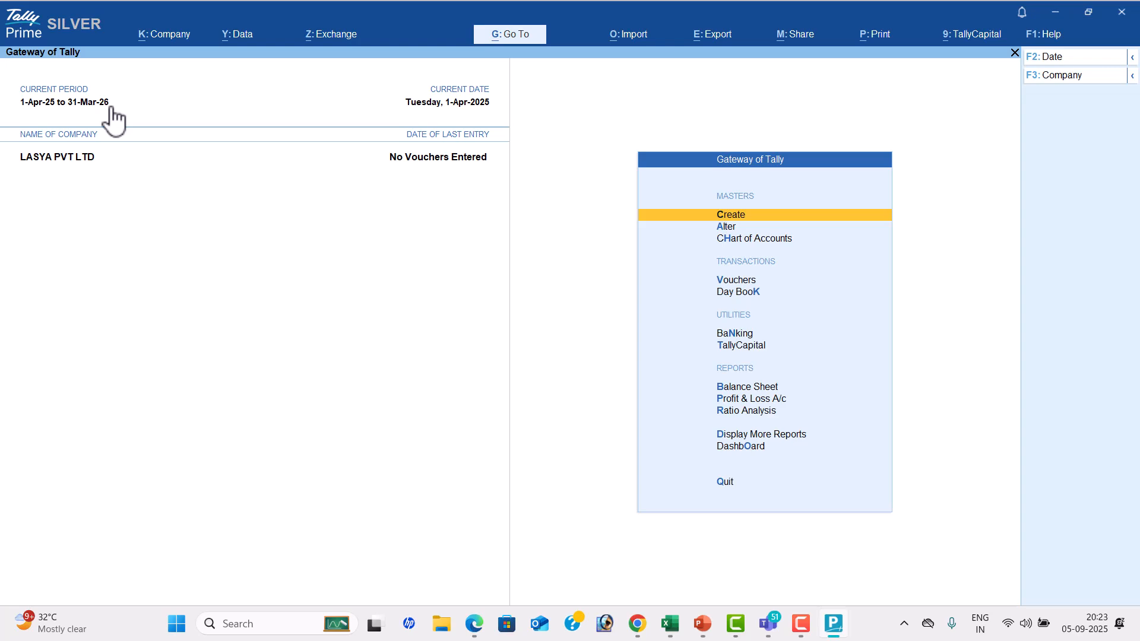
# Switch to the TALLY TEST workbook in Excel and enter Groups in cell E16
pyautogui.hotkey('alt', 'Tab')
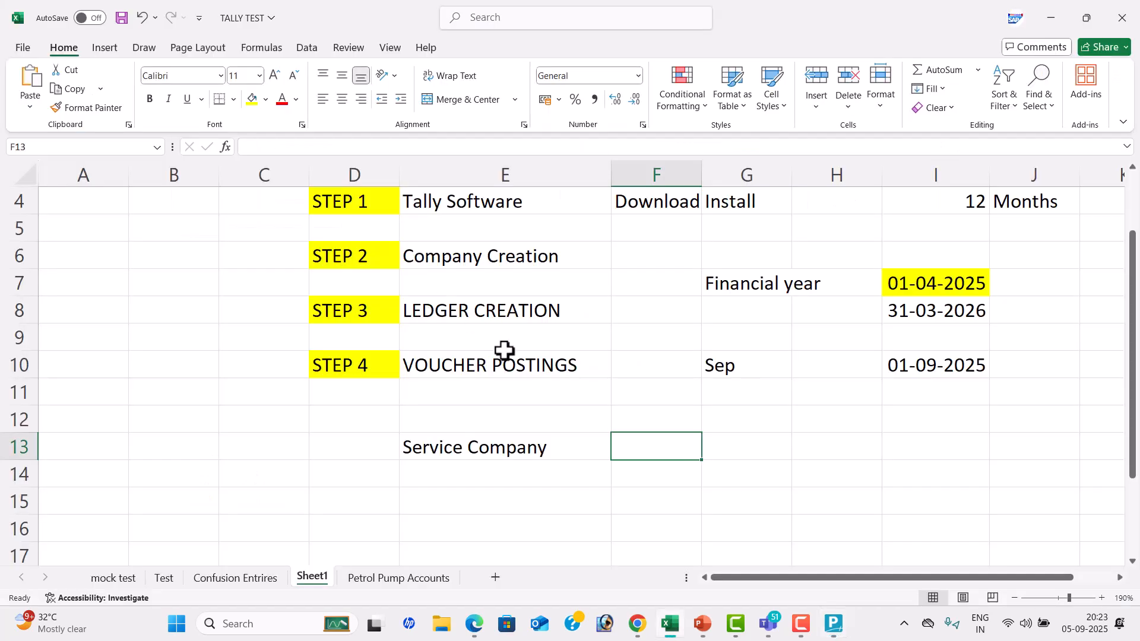
pyautogui.scroll(-2, 490, 377)
pyautogui.click(490, 374)
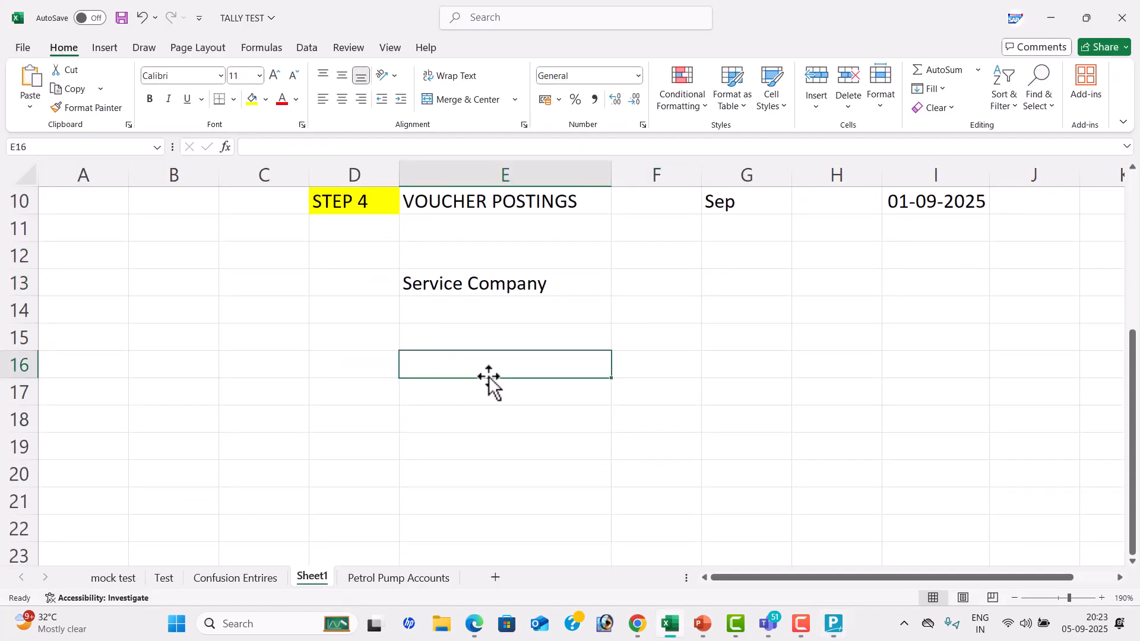
pyautogui.write('g')
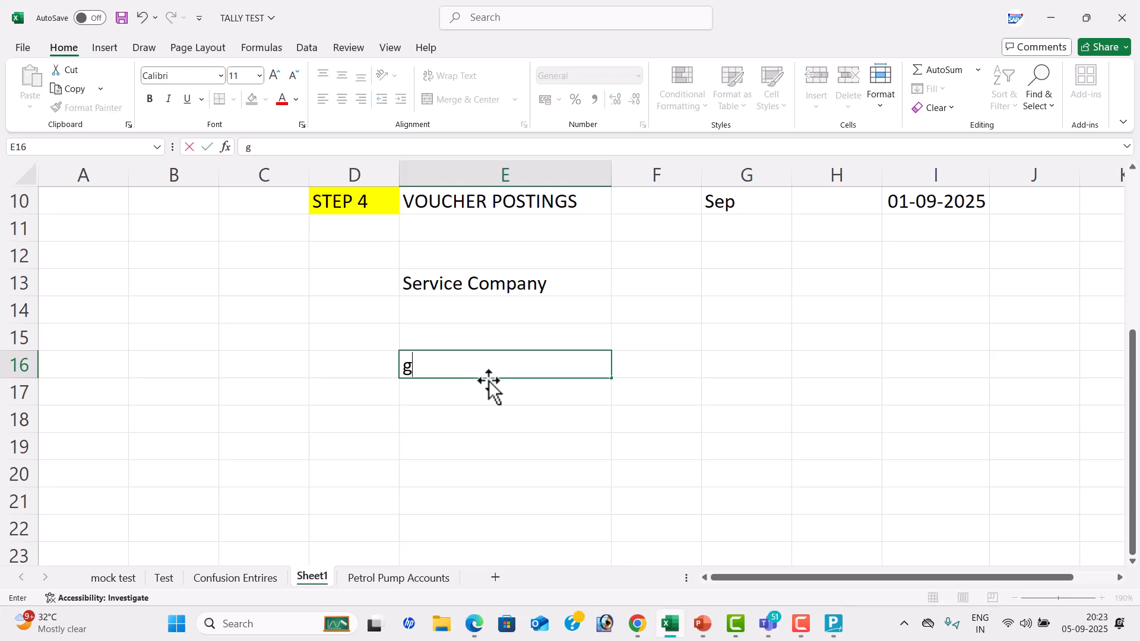
pyautogui.write('ROUPS')
pyautogui.press('Tab')
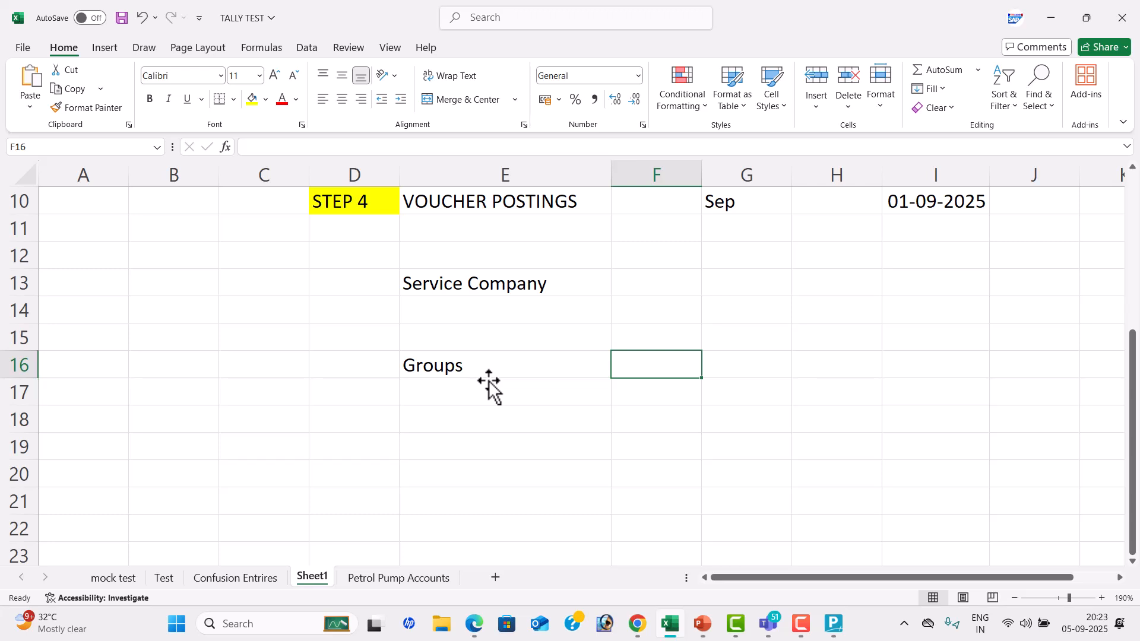
pyautogui.press('Return')
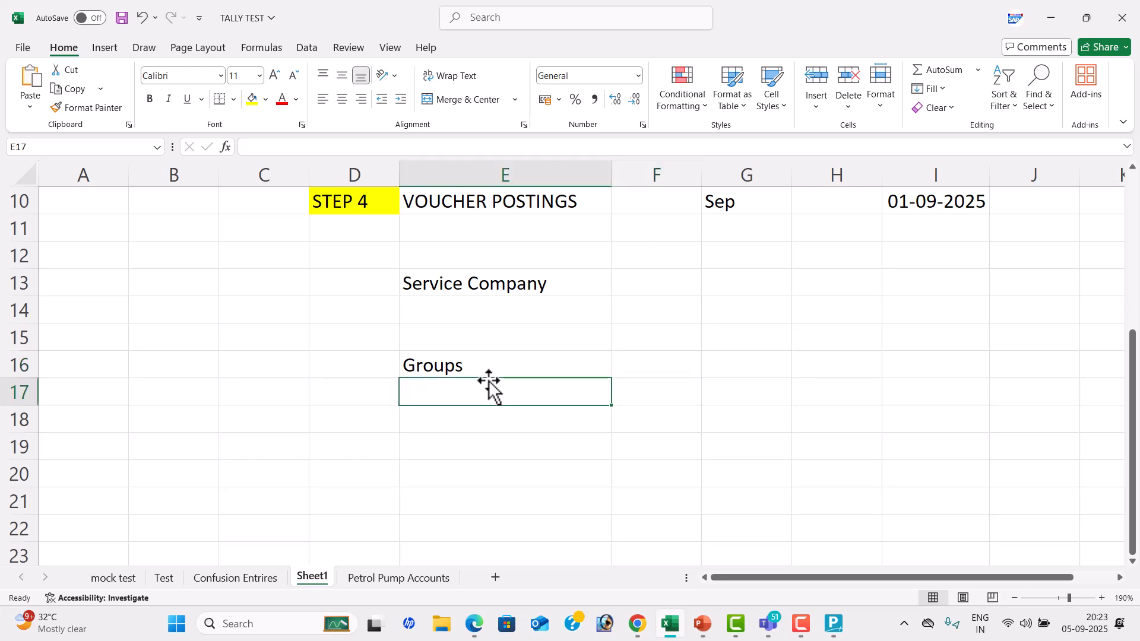
# Enter Ledgers in cell E17 and Voucherts in cell E18
pyautogui.write('Ledgers')
pyautogui.press('Return')
pyautogui.write('Vouche')
pyautogui.press('BackSpace')
pyautogui.press('BackSpace')
pyautogui.write('herts')
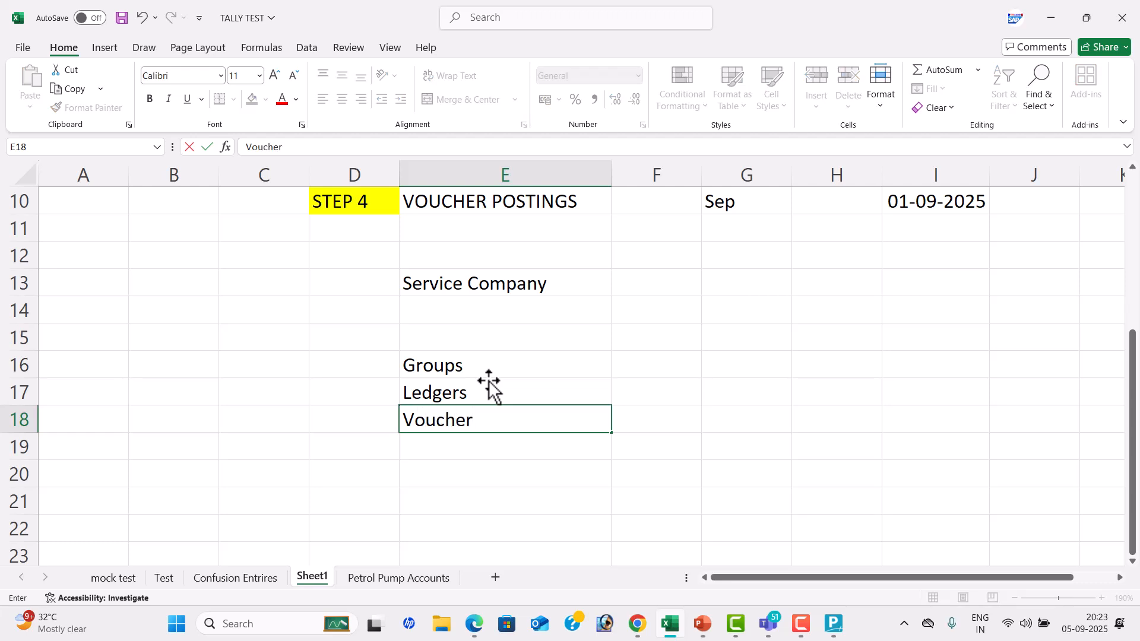
pyautogui.press('Tab')
# Enter the counts 28 for Groups, 2 for Ledgers and 24 for Voucherts in cells F16 to F18
pyautogui.press('Up')
pyautogui.press('Up')
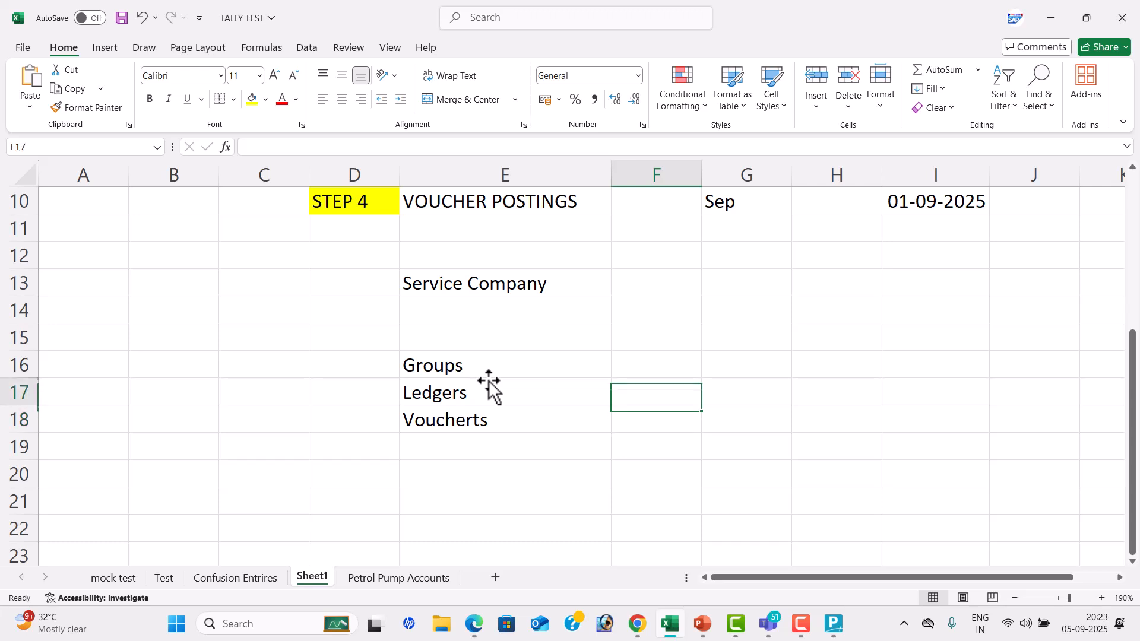
pyautogui.write('28')
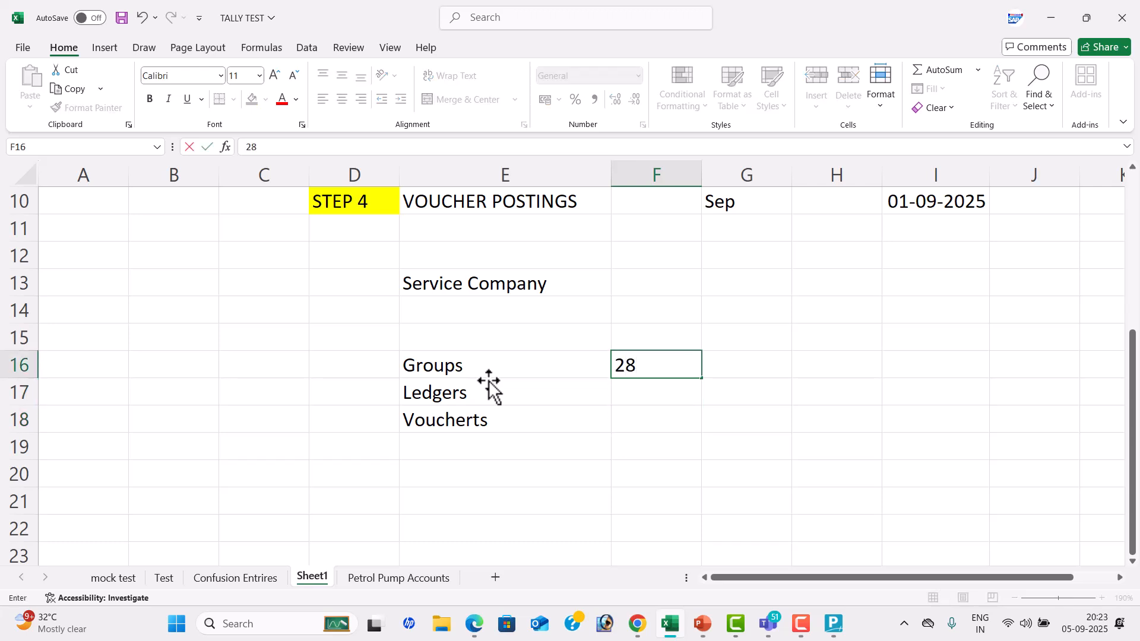
pyautogui.press('Return')
pyautogui.write('2')
pyautogui.press('Return')
pyautogui.write('2')
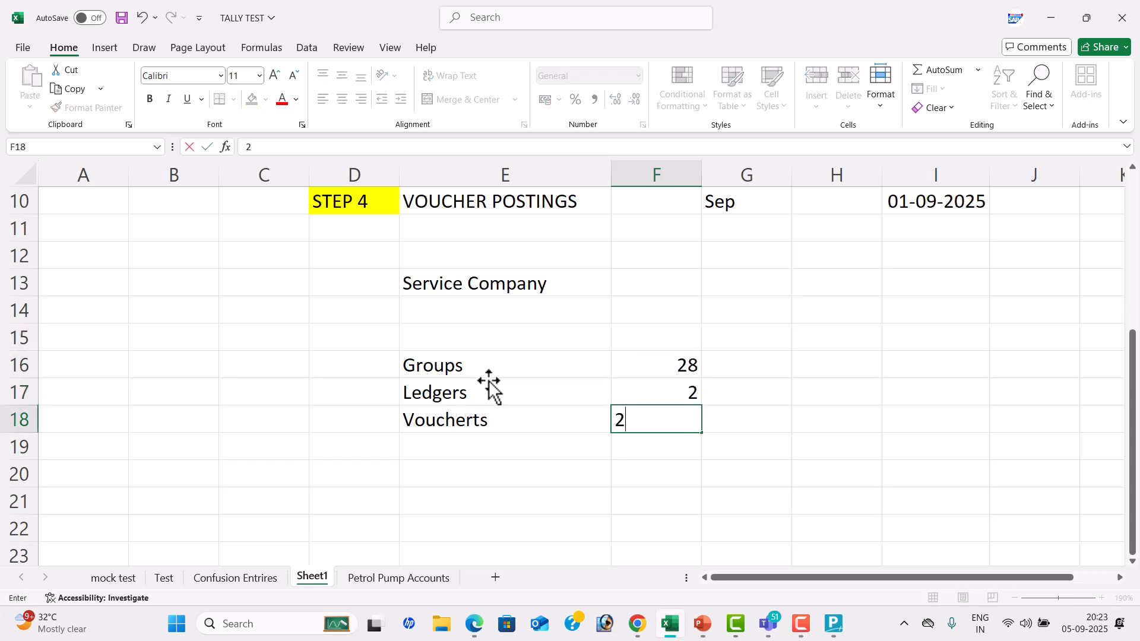
pyautogui.write('4')
pyautogui.press('Return')
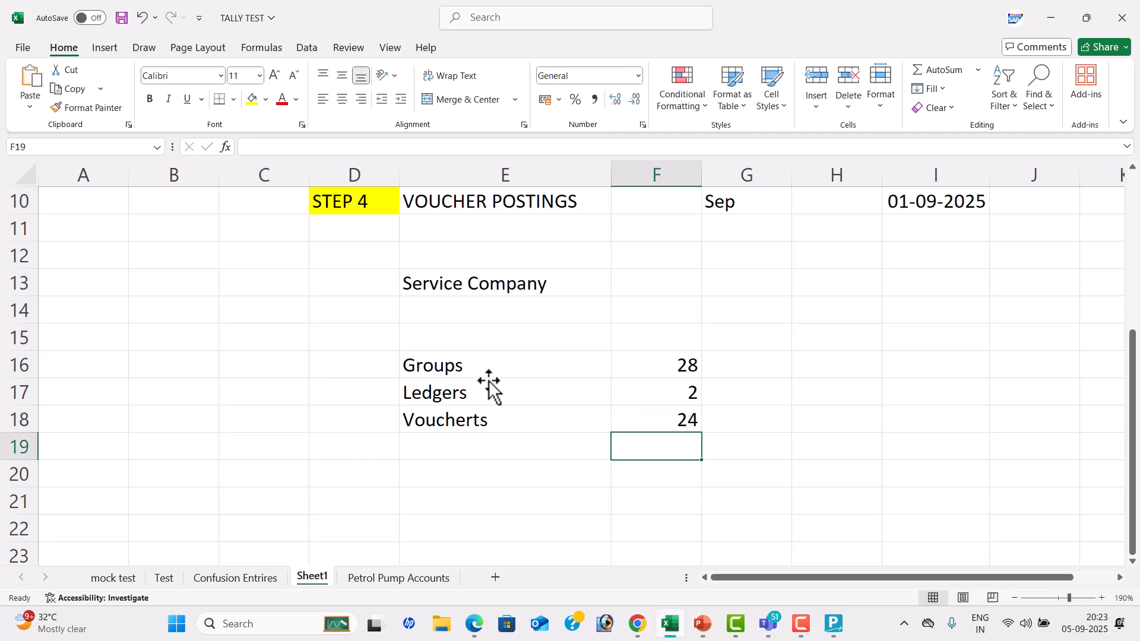
# Centre the Groups, Ledgers and Voucherts table in E16:F18, fill it yellow and apply all borders
pyautogui.click(505, 370)
pyautogui.click(552, 389)
pyautogui.click(645, 399)
pyautogui.click(652, 411)
pyautogui.click(552, 365)
pyautogui.hotkey('shift', 'Right')
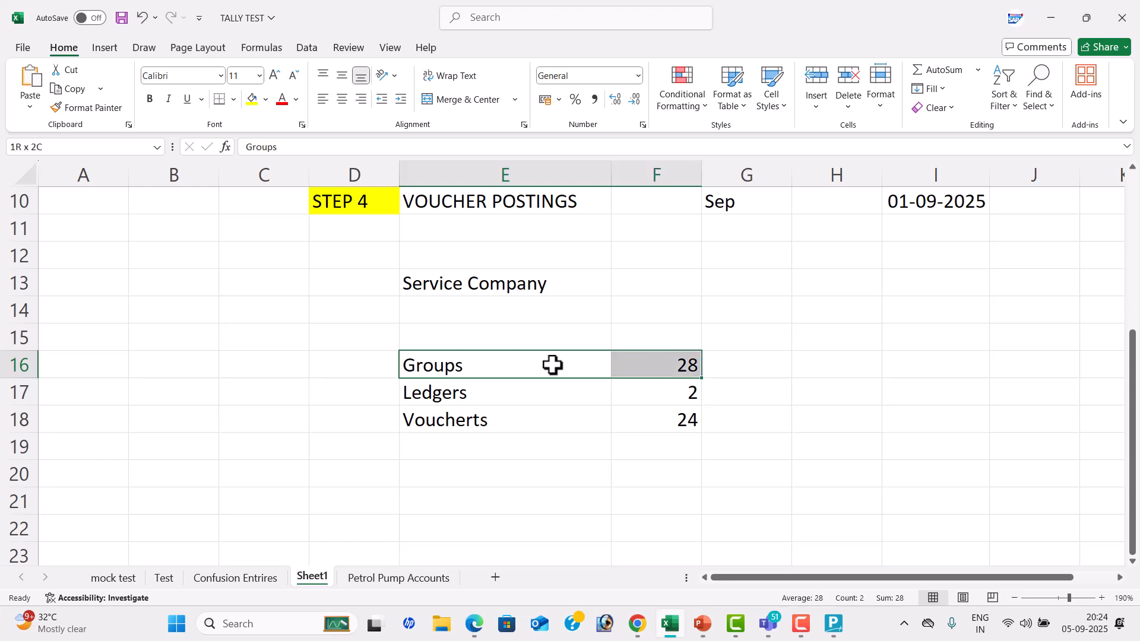
pyautogui.hotkey('shift', 'Down')
pyautogui.hotkey('shift', 'Down')
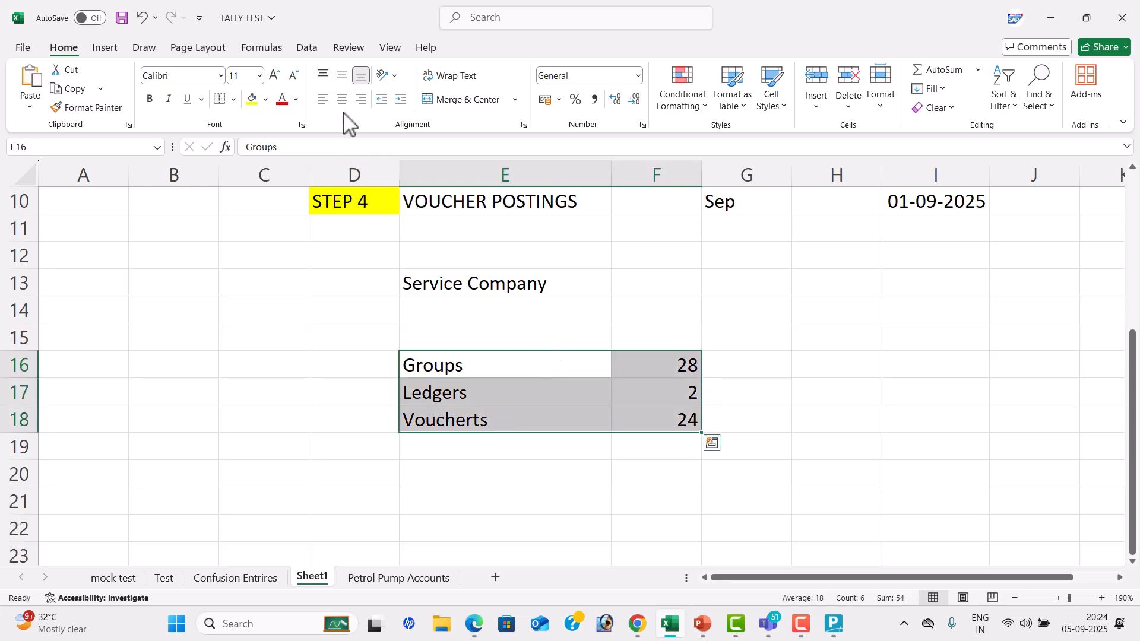
pyautogui.click(342, 100)
pyautogui.click(248, 101)
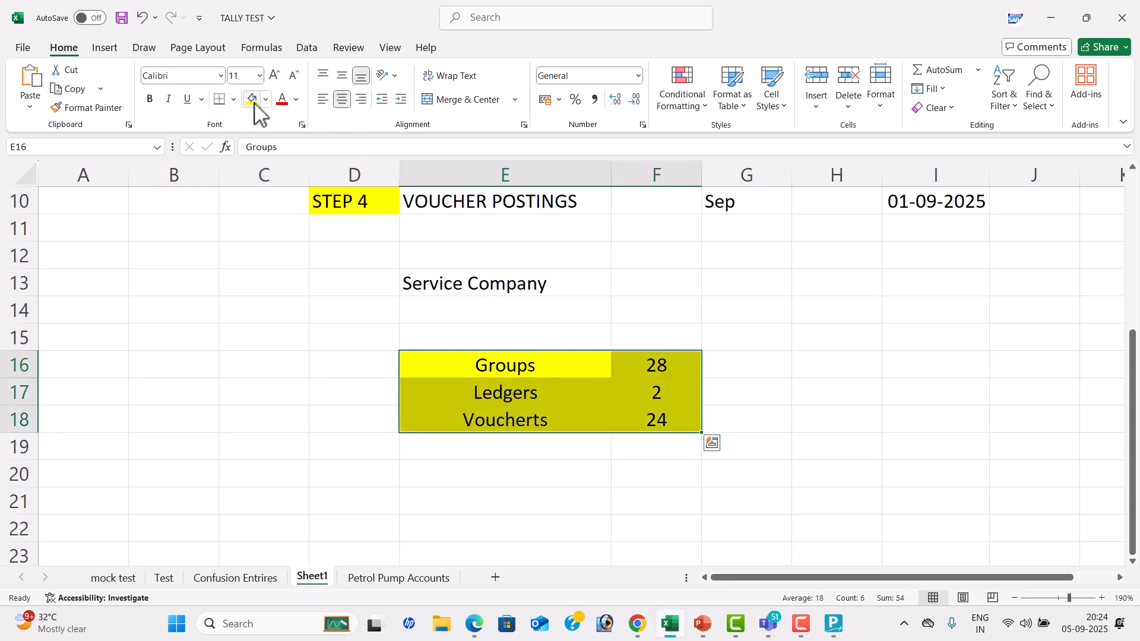
pyautogui.click(234, 99)
pyautogui.click(273, 251)
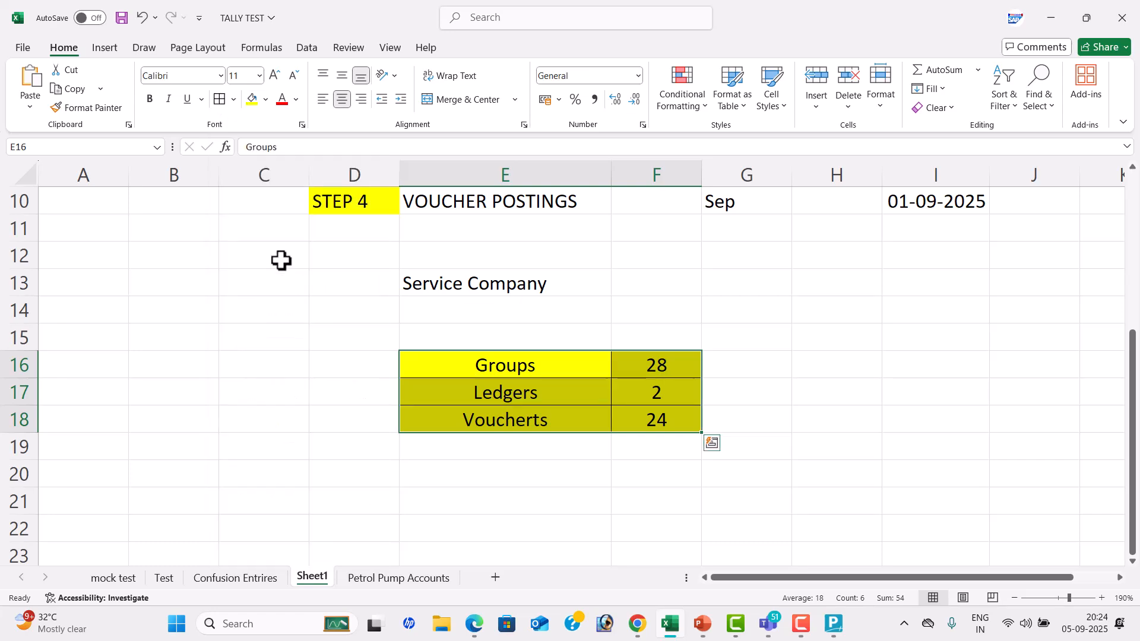
pyautogui.click(751, 390)
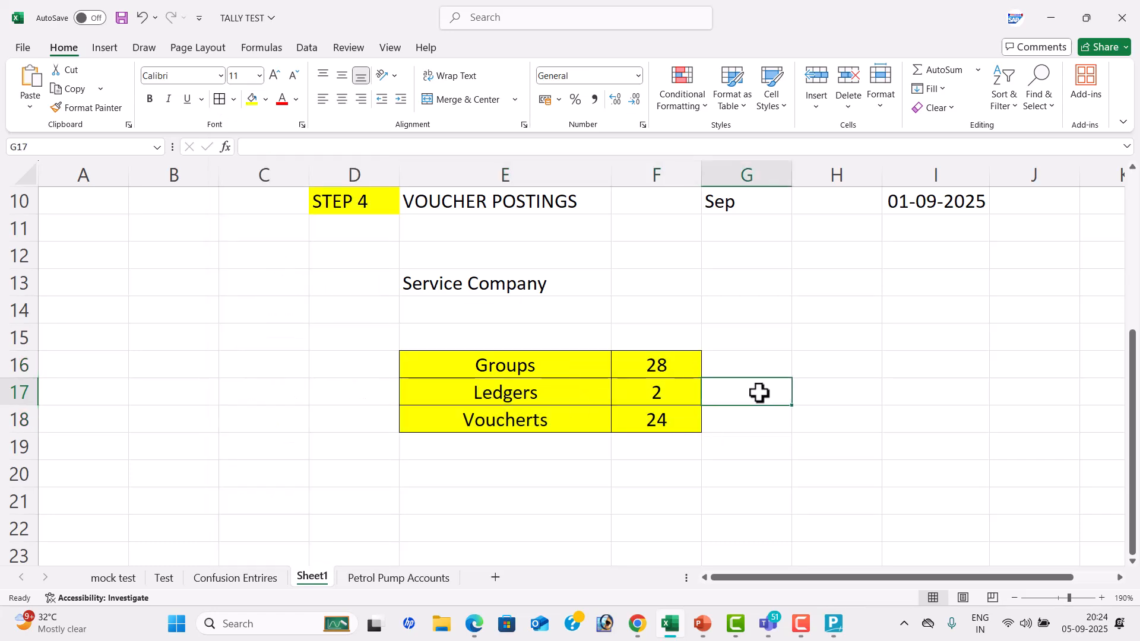
# Switch to TallyPrime and examine the list of groups in the Chart of Accounts
pyautogui.hotkey('alt', 'Tab')
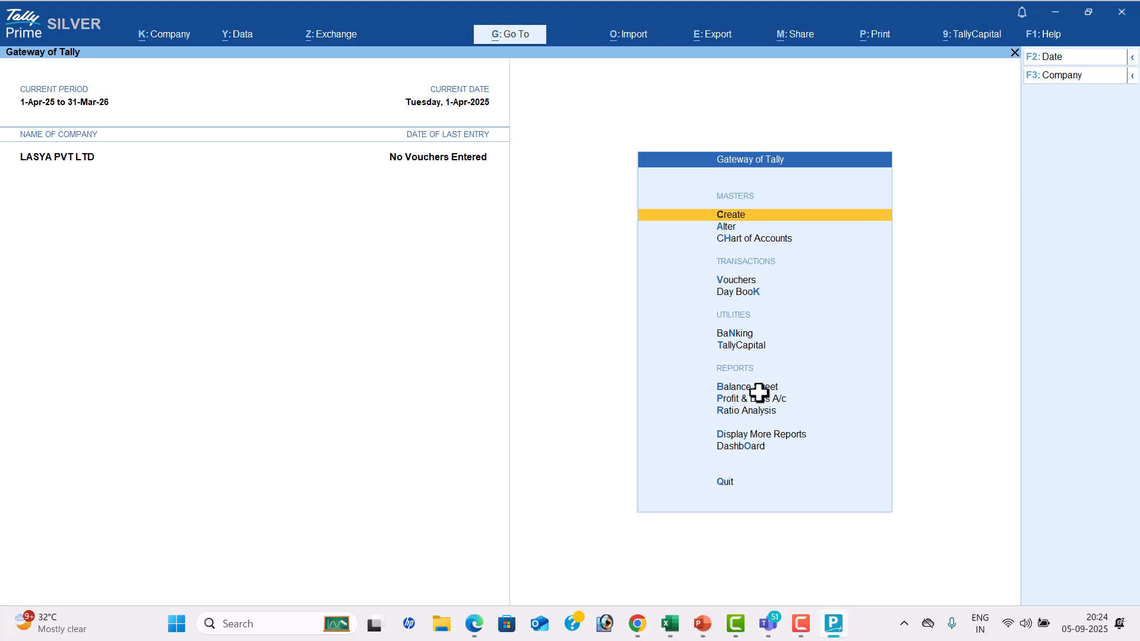
pyautogui.press('Down')
pyautogui.press('Down')
pyautogui.press('Return')
pyautogui.press('Up')
pyautogui.press('Return')
pyautogui.press('Down')
pyautogui.press('Down')
pyautogui.press('Down')
pyautogui.press('Down')
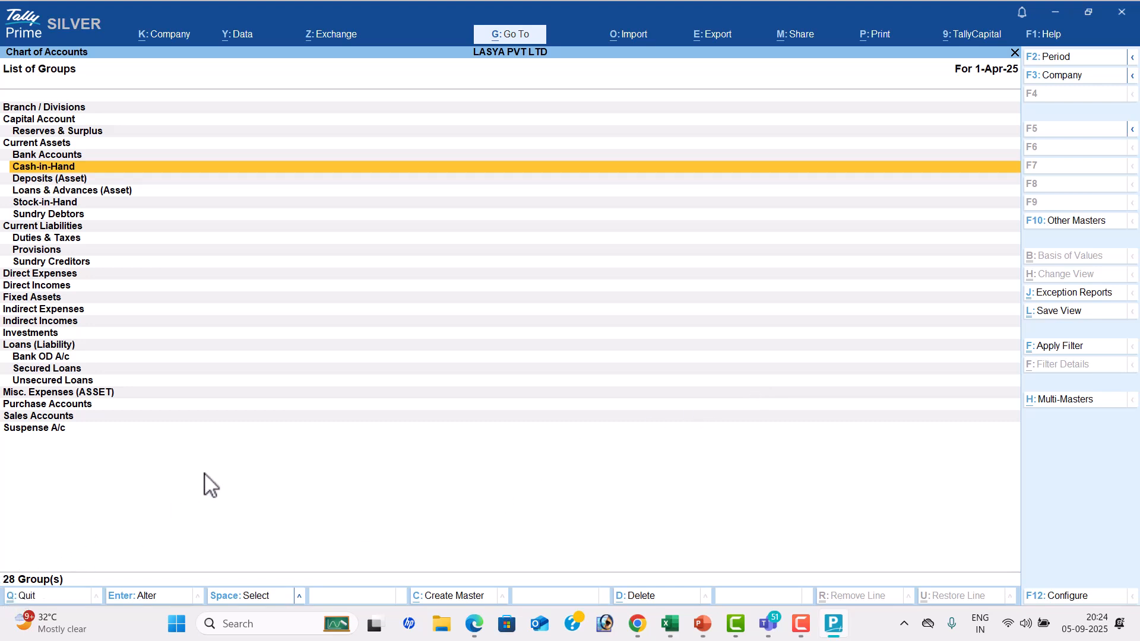
# View the Chart of Accounts lists of ledgers and voucher types, and return to the Gateway of Tally
pyautogui.press('Escape')
pyautogui.press('Down')
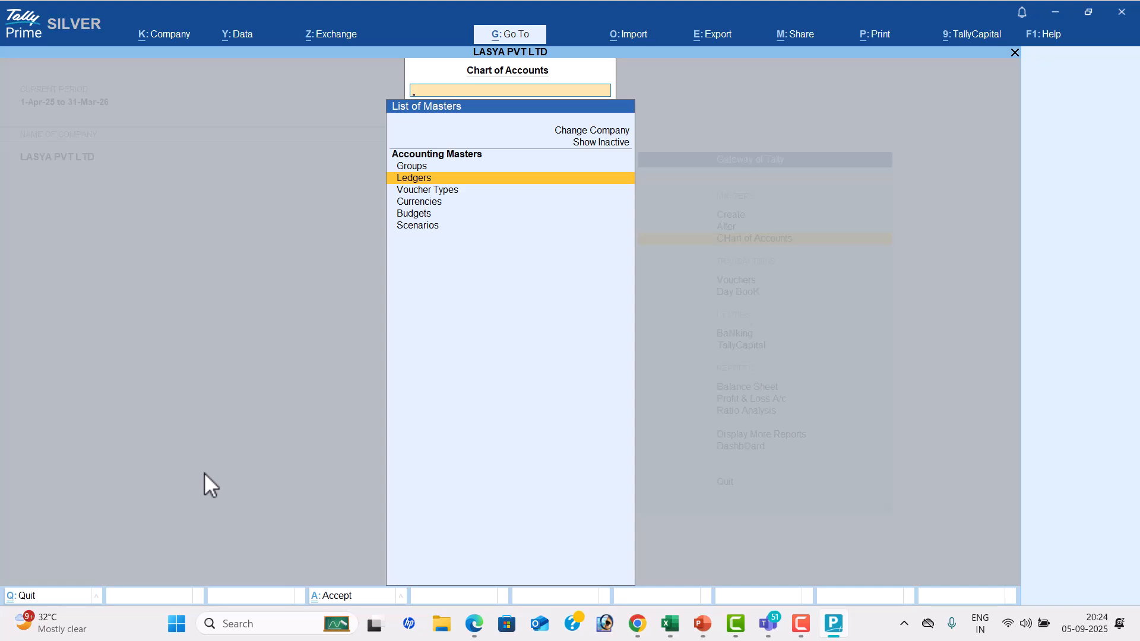
pyautogui.press('Return')
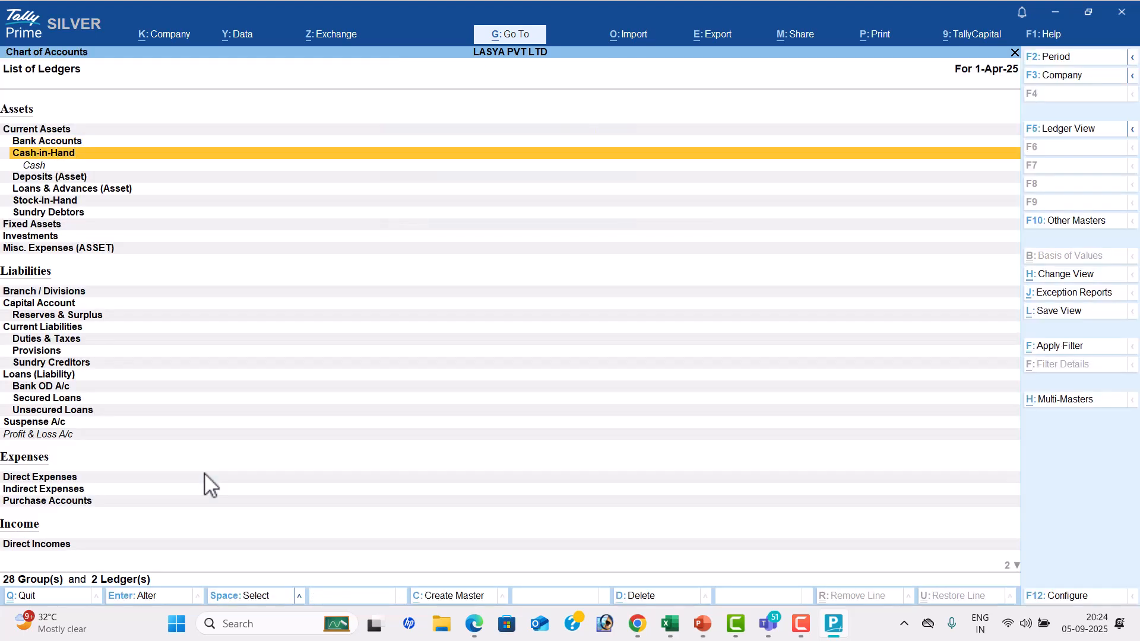
pyautogui.press('Escape')
pyautogui.press('Down')
pyautogui.press('Return')
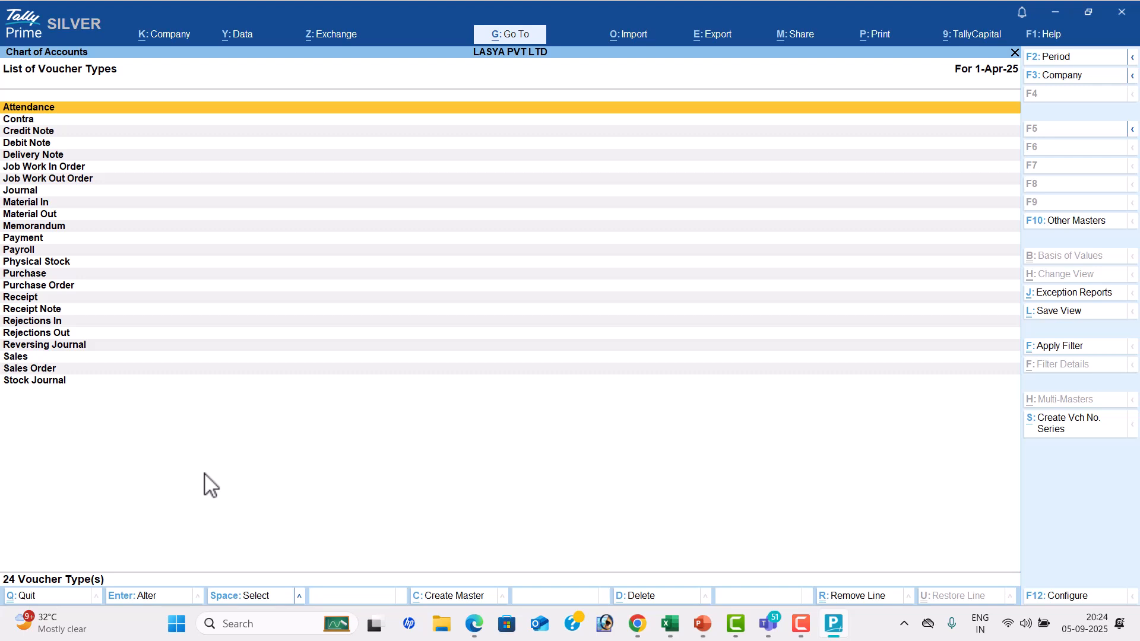
pyautogui.press('Escape')
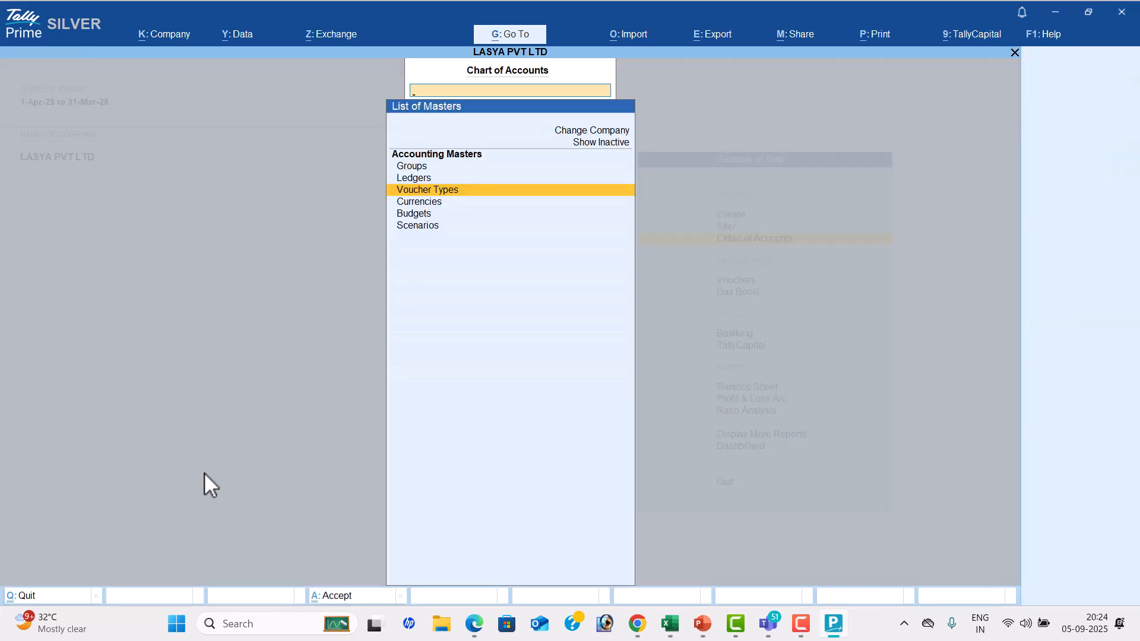
pyautogui.press('Escape')
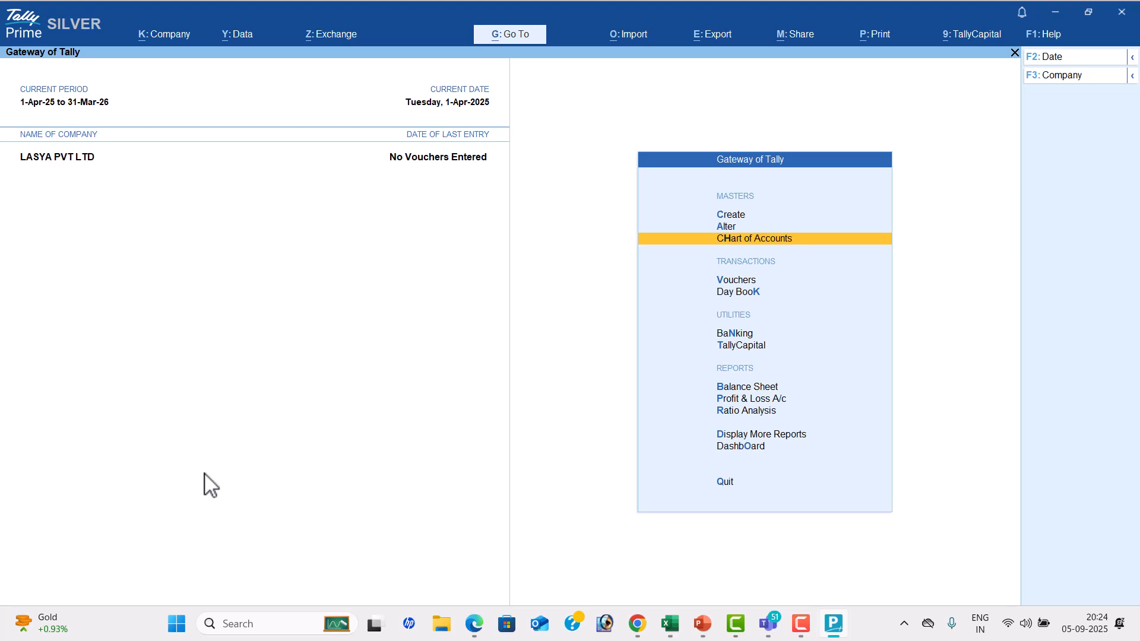
# Switch to the TALLY TEST workbook in Excel and enter SINGLE MODE in cell G13 and DOUBLE ENTRY in G14
pyautogui.hotkey('alt', 'Tab')
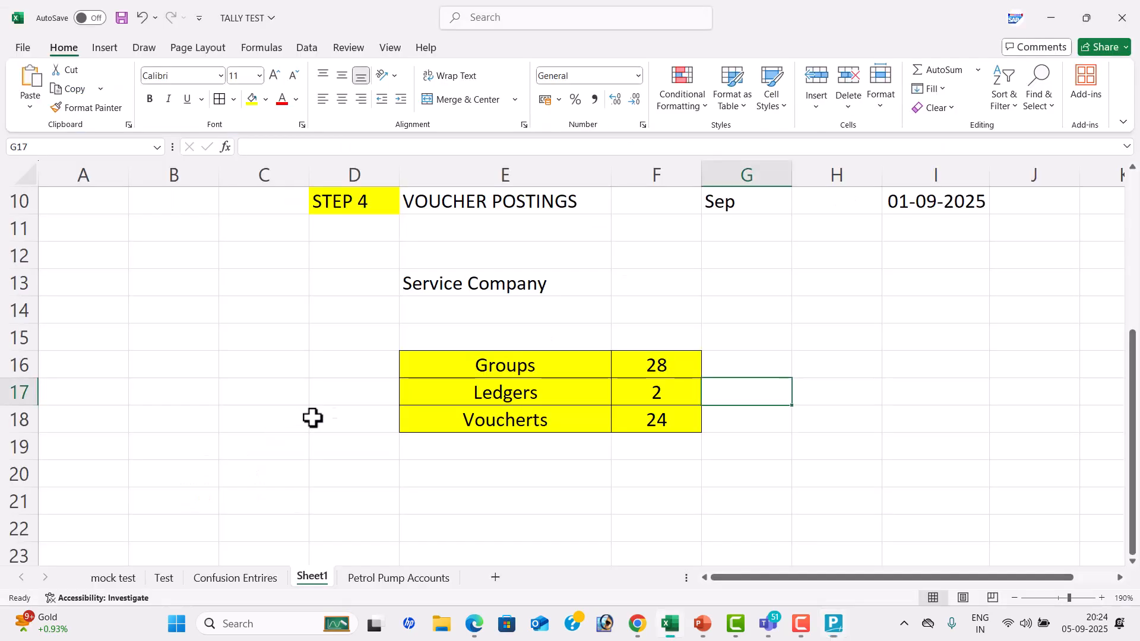
pyautogui.click(763, 275)
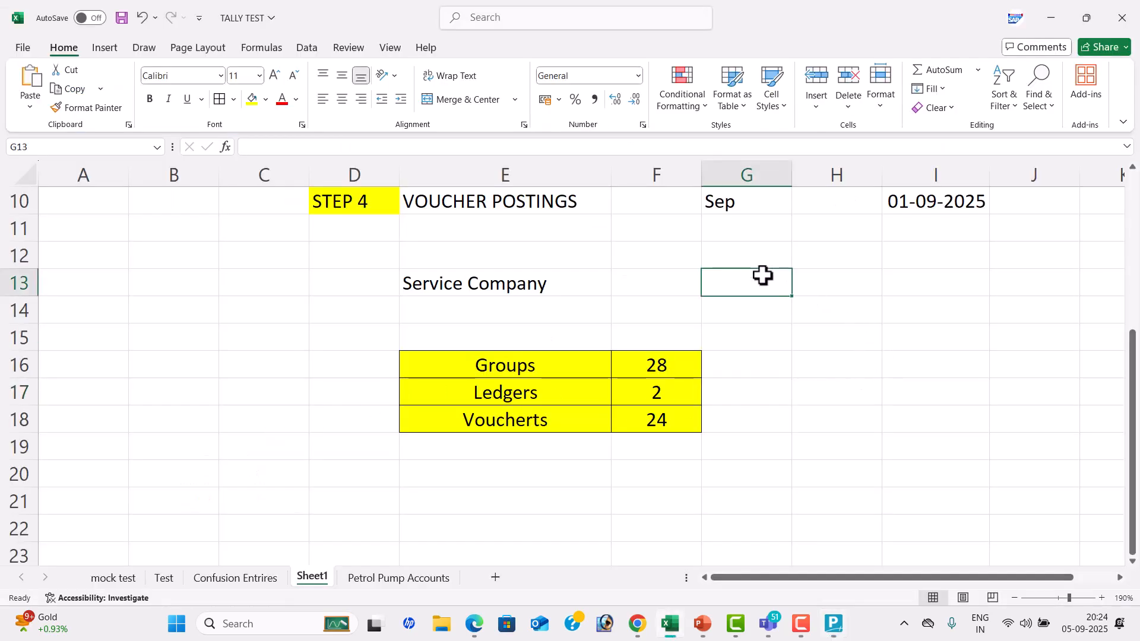
pyautogui.write('SINGLE MODE')
pyautogui.press('Return')
pyautogui.write('DOUBLE ENTRY')
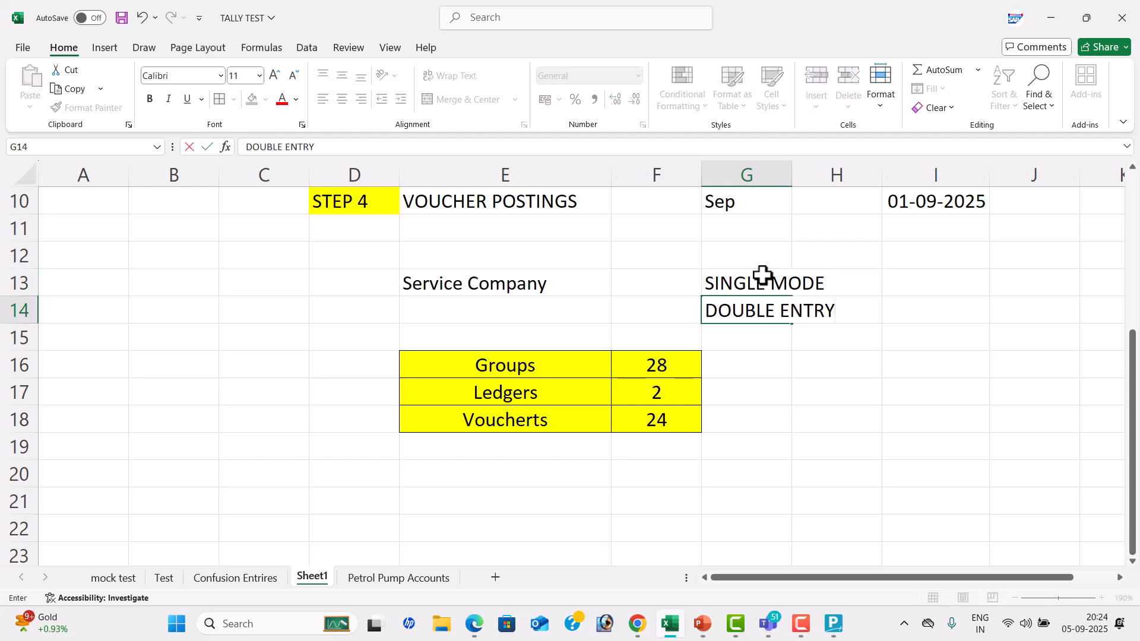
pyautogui.press('Return')
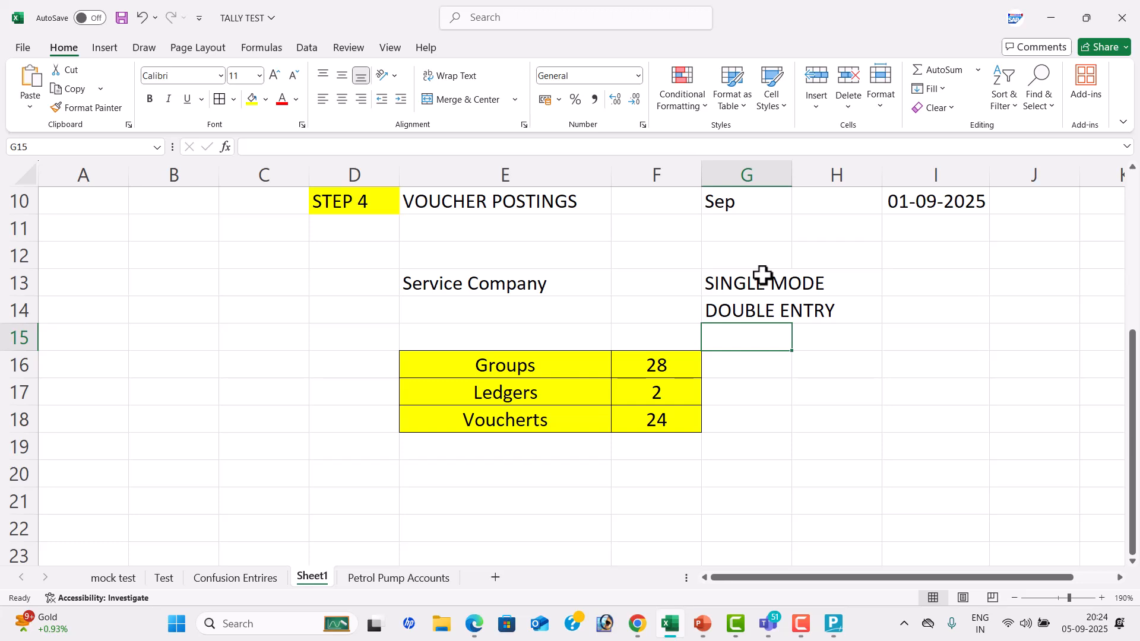
# Widen column G to fit its text and fill the DOUBLE ENTRY cell G14 with yellow
pyautogui.click(730, 311)
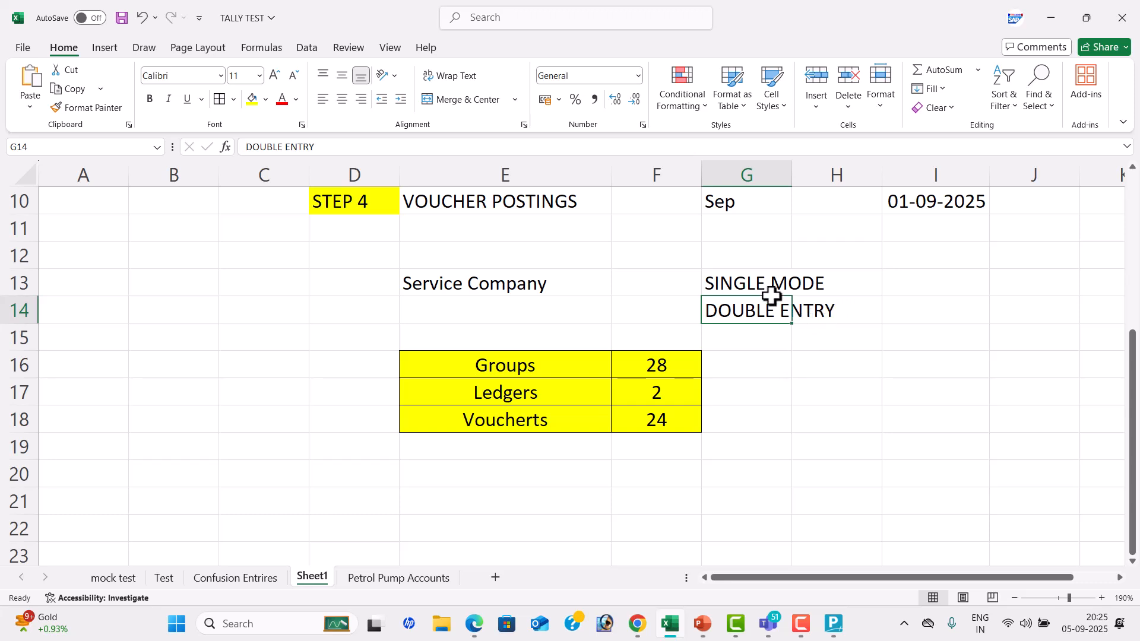
pyautogui.moveTo(792, 176); pyautogui.dragTo(850, 196)
pyautogui.click(852, 205)
pyautogui.click(784, 309)
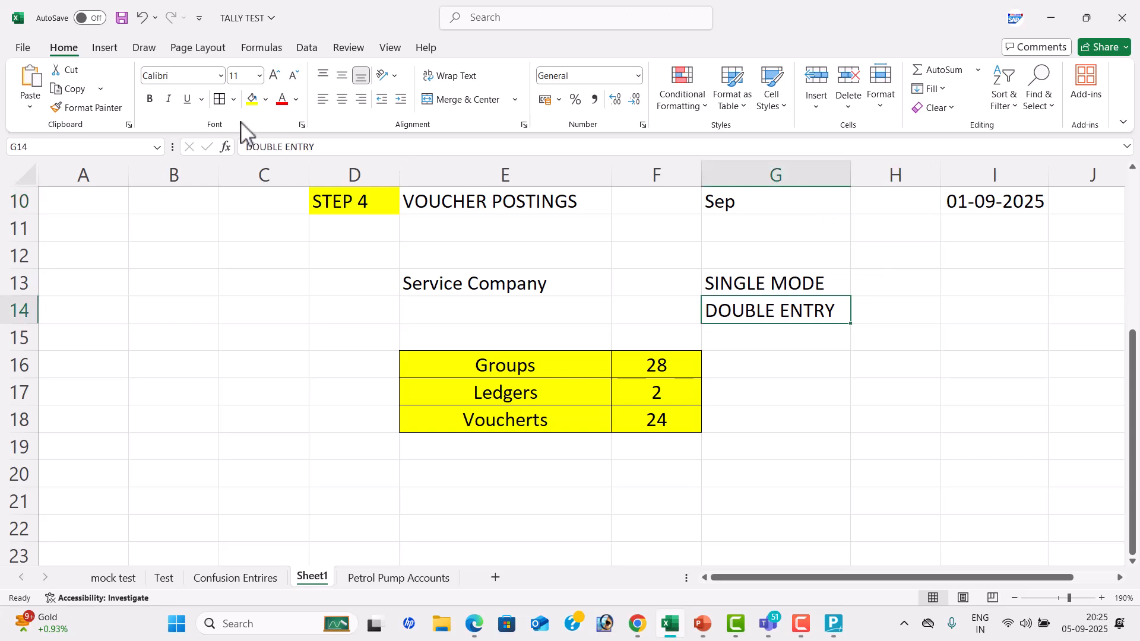
pyautogui.click(251, 100)
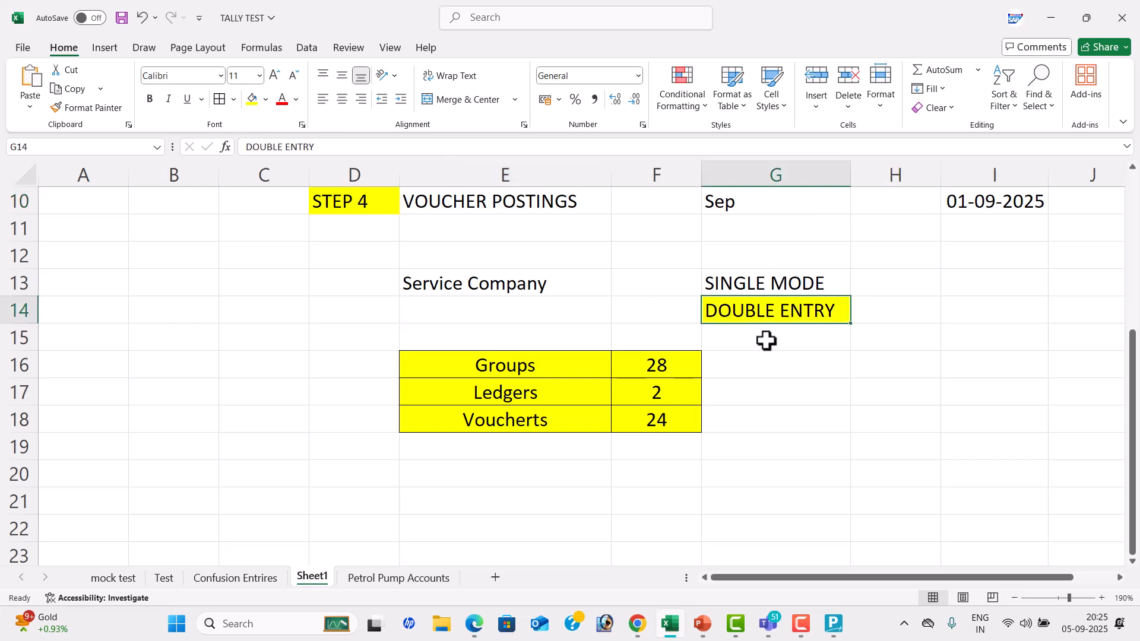
# Enter LEDGERS in cell H13 beside SINGLE MODE
pyautogui.click(776, 276)
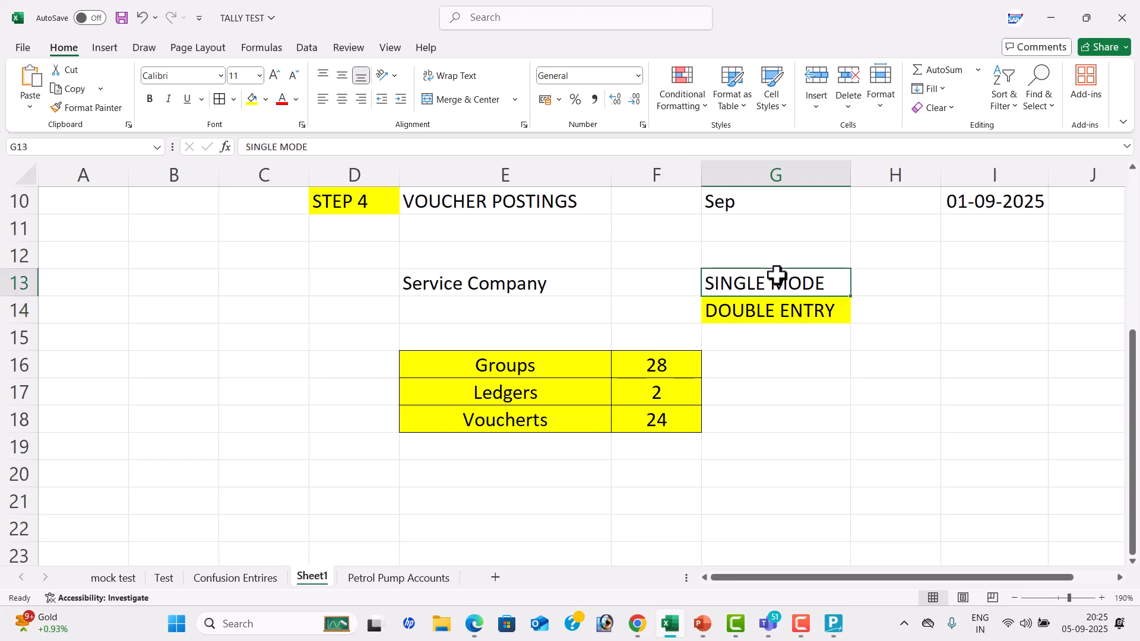
pyautogui.click(883, 273)
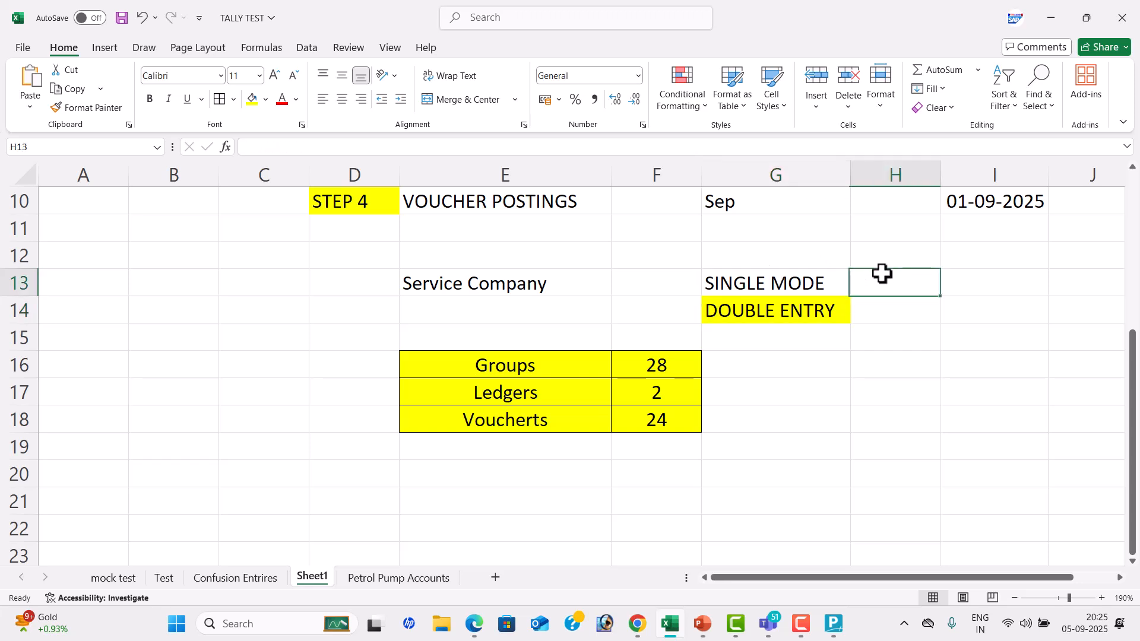
pyautogui.write('LED')
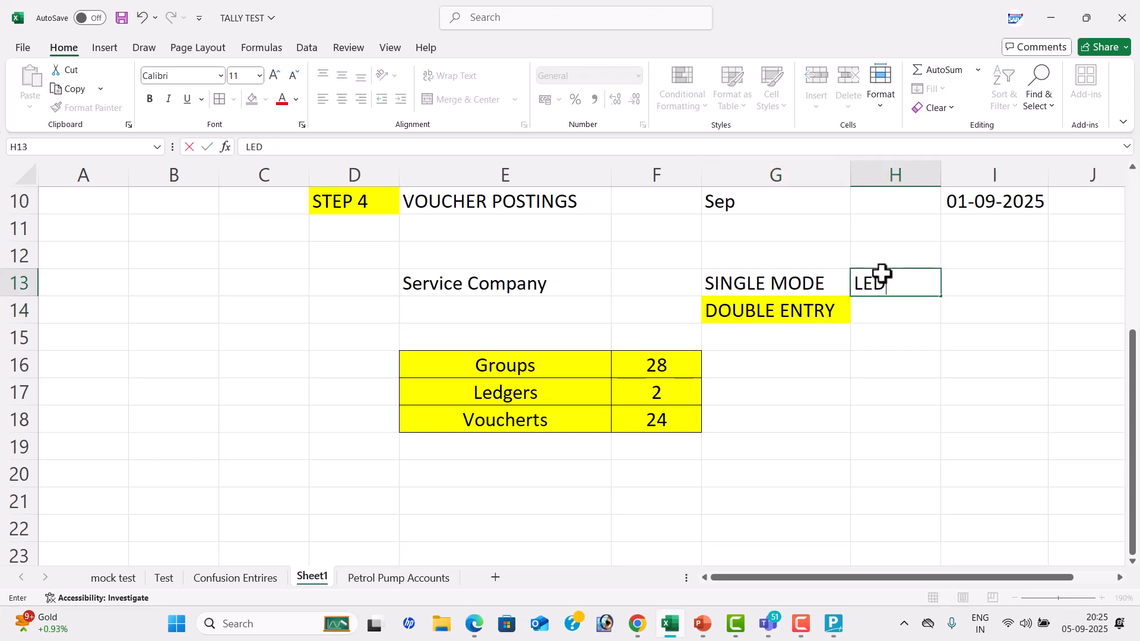
pyautogui.write('GERS')
pyautogui.press('Return')
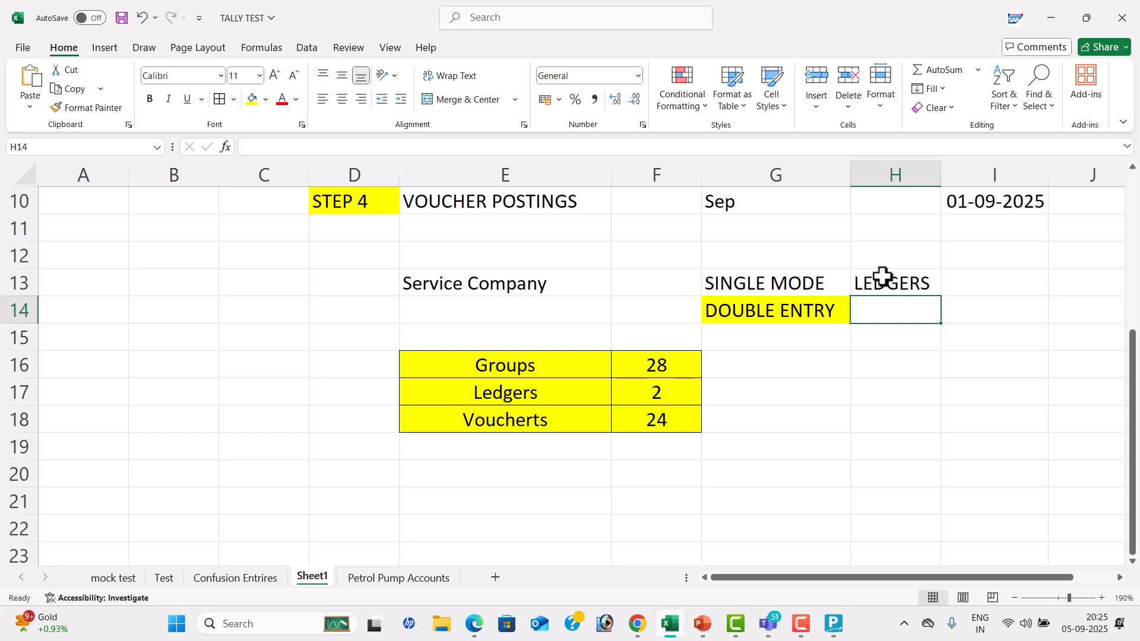
# Fill the Service Company cell E13 with yellow and switch to TallyPrime
pyautogui.click(523, 290)
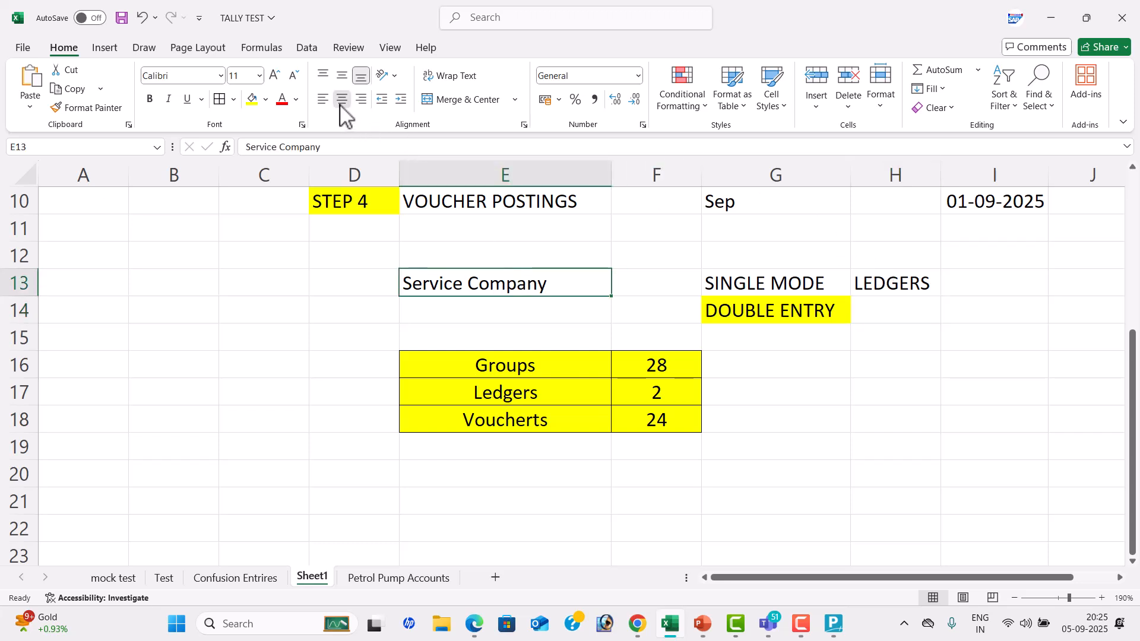
pyautogui.click(253, 99)
pyautogui.hotkey('alt', 'Tab')
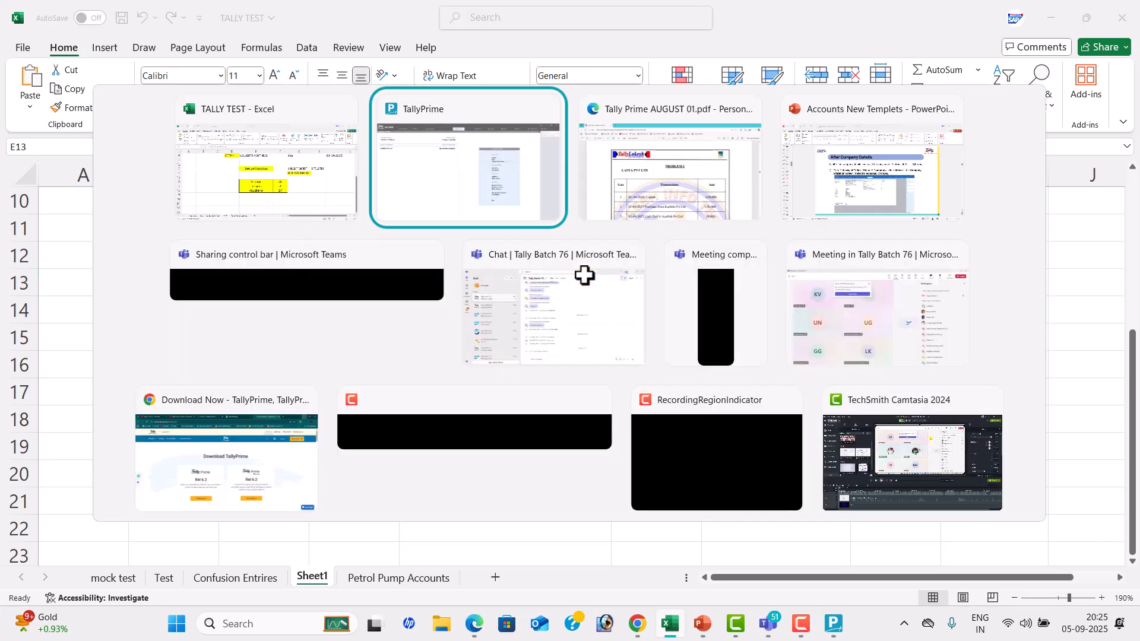
# Open a blank ledger creation form for LASYA PVT LTD from the accounting masters
pyautogui.press('Up')
pyautogui.press('Up')
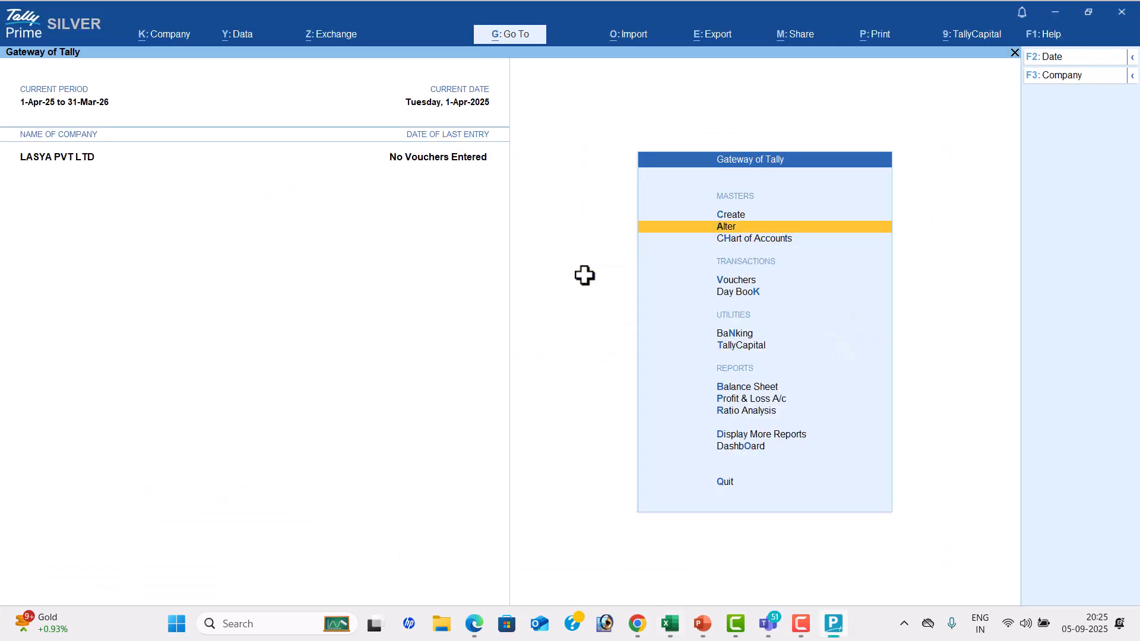
pyautogui.press('Return')
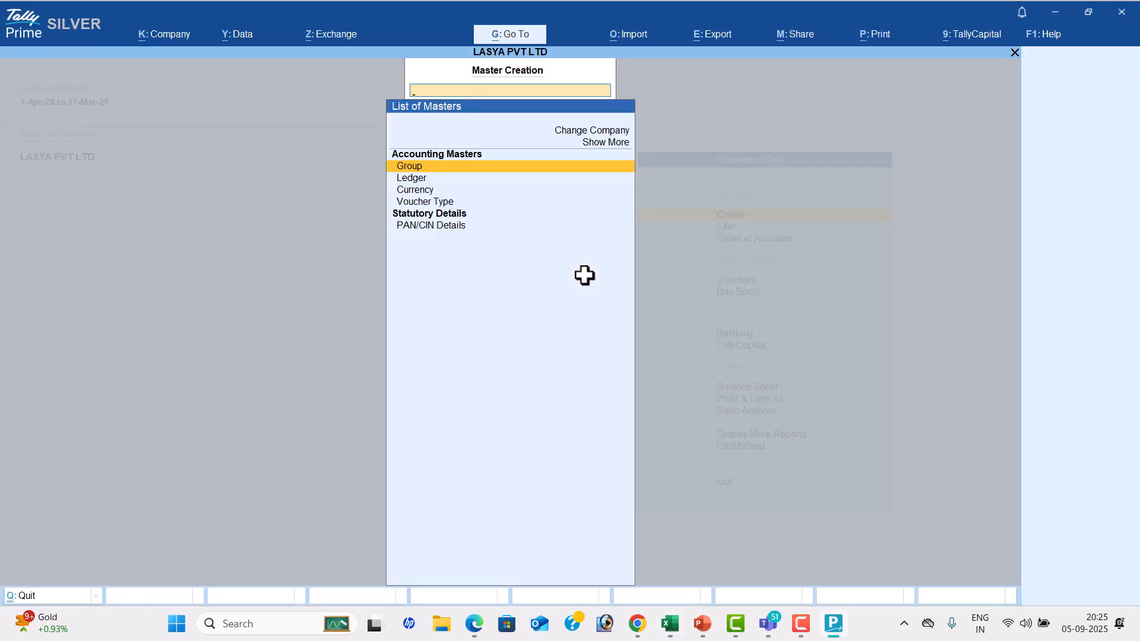
pyautogui.press('Down')
pyautogui.press('Up')
pyautogui.press('Up')
pyautogui.press('Down')
pyautogui.press('Down')
pyautogui.press('Down')
pyautogui.press('Down')
pyautogui.press('Down')
pyautogui.press('Up')
pyautogui.press('Up')
pyautogui.press('Up')
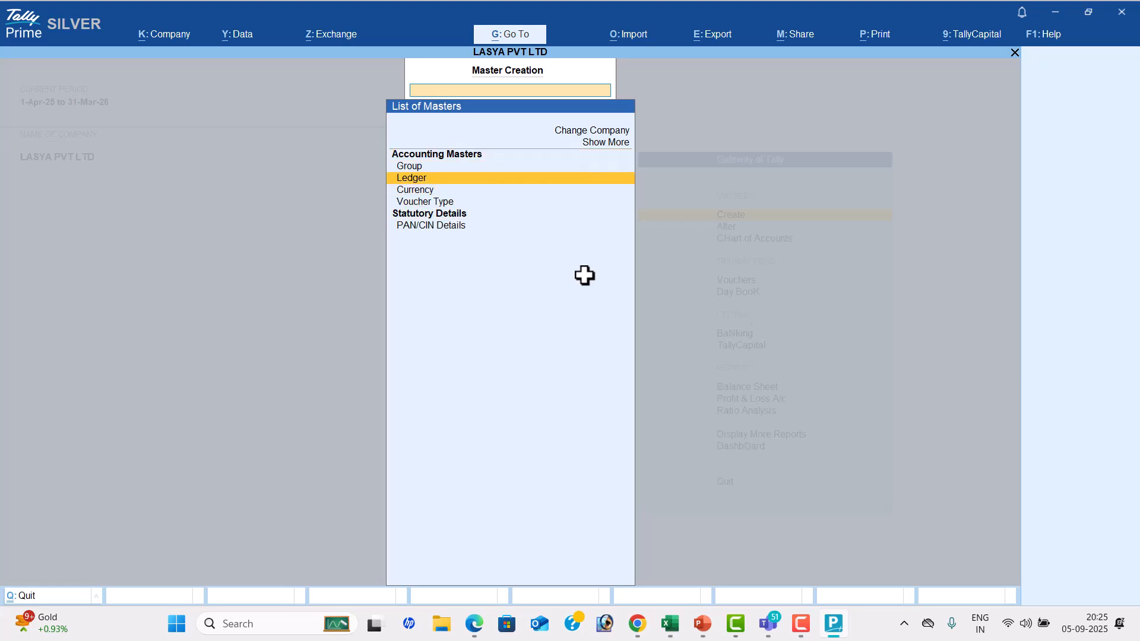
pyautogui.press('Return')
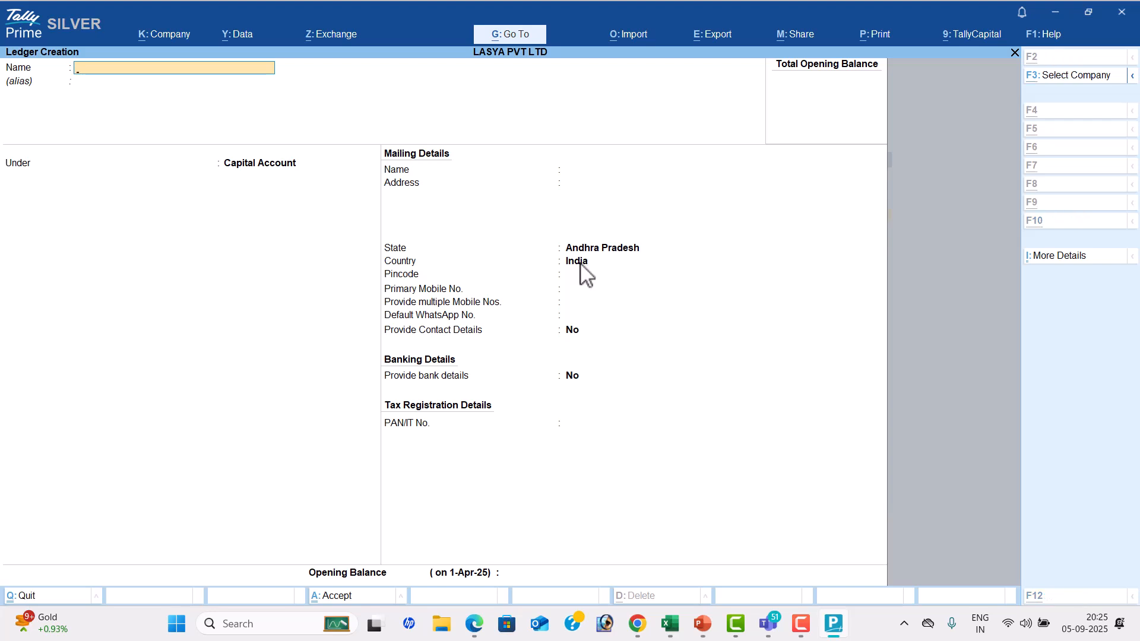
# Switch to the Tally Prime AUGUST 01 PDF in Edge and examine the PROBLEM-1 transactions table for the ledgers needed
pyautogui.hotkey('alt', 'Tab')
pyautogui.press('Tab')
pyautogui.scroll(-4, 644, 265)
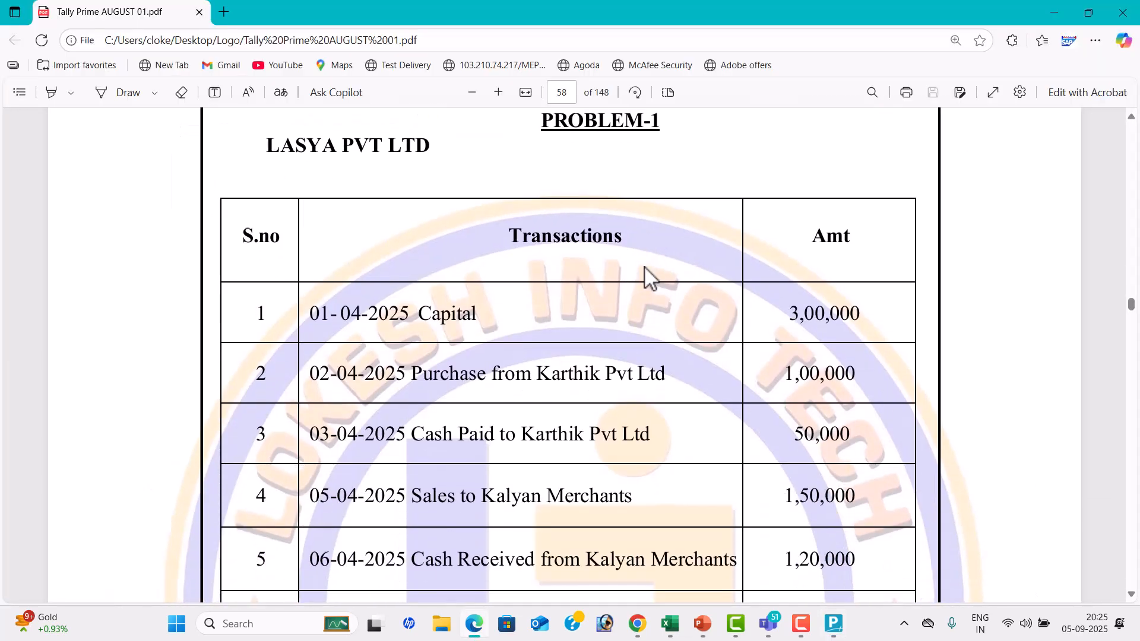
pyautogui.scroll(-1, 643, 266)
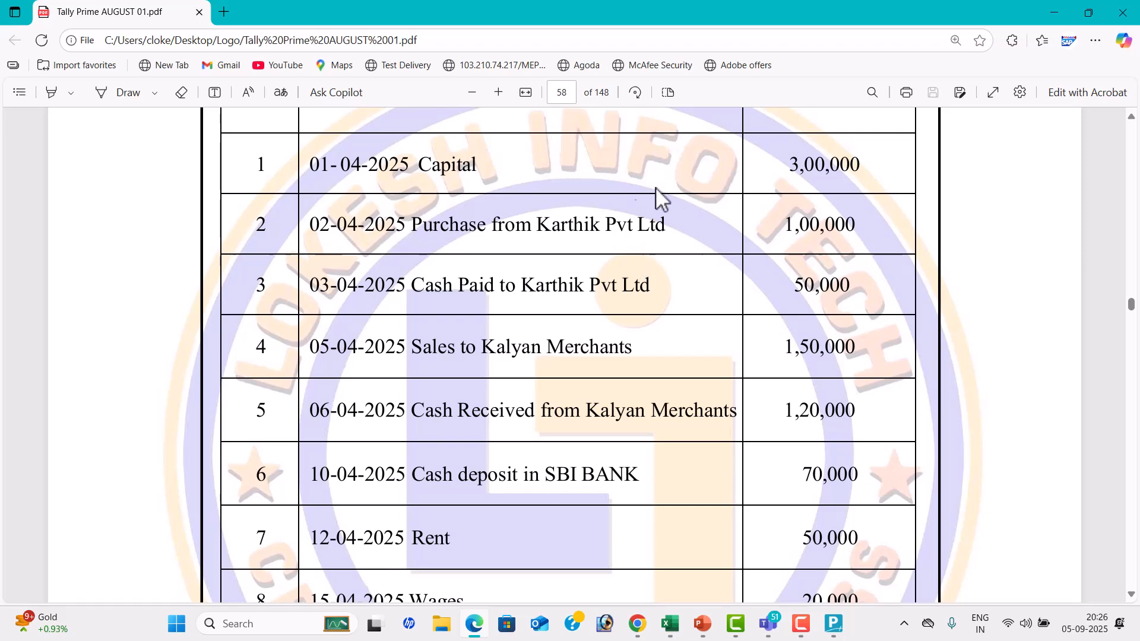
pyautogui.click(472, 92)
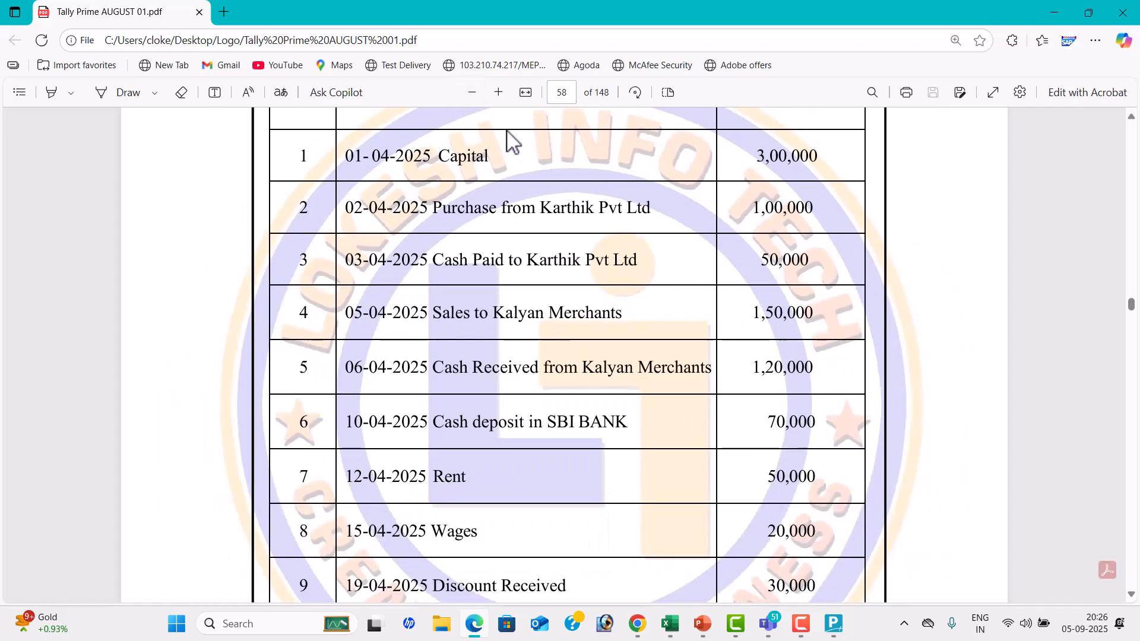
pyautogui.click(472, 92)
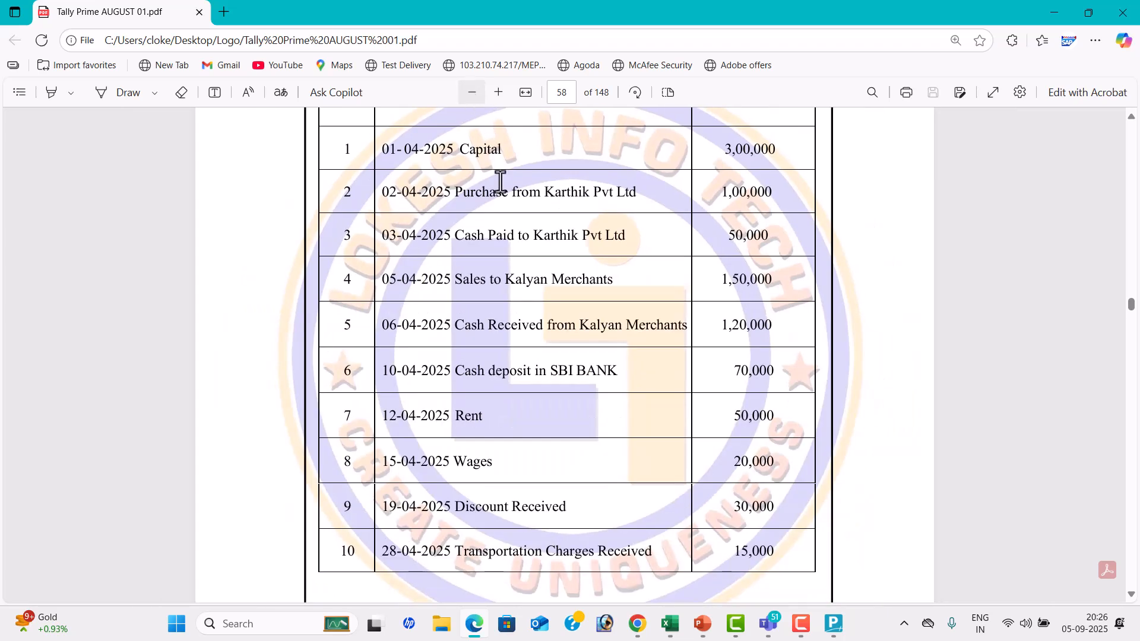
pyautogui.click(499, 93)
pyautogui.click(499, 92)
pyautogui.click(499, 93)
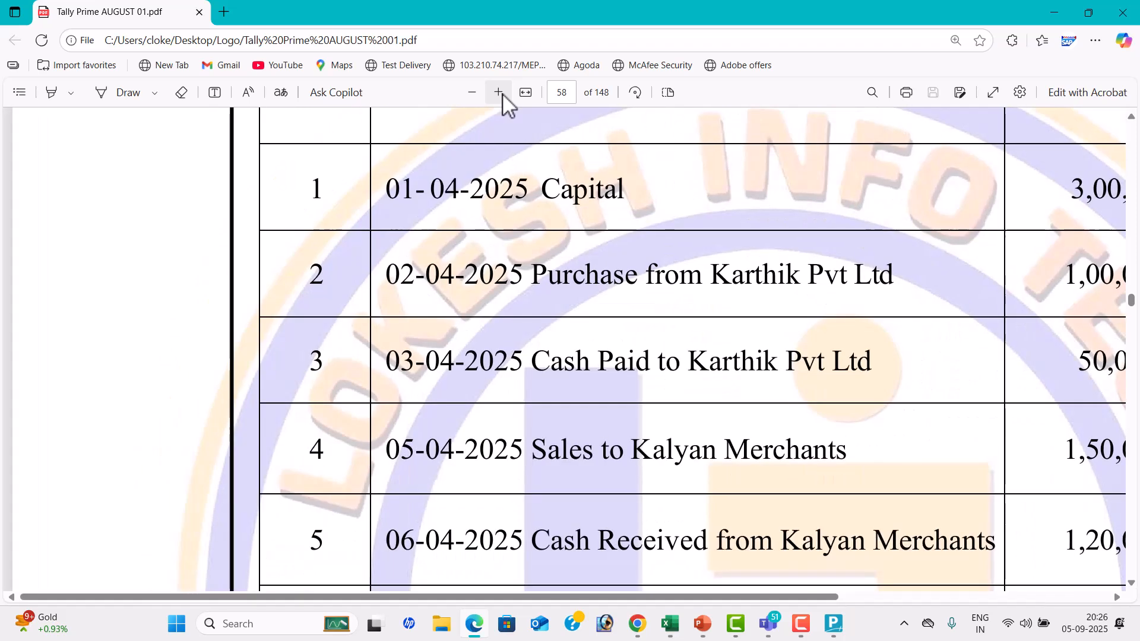
pyautogui.click(472, 95)
pyautogui.scroll(1, 657, 415)
pyautogui.scroll(1, 656, 415)
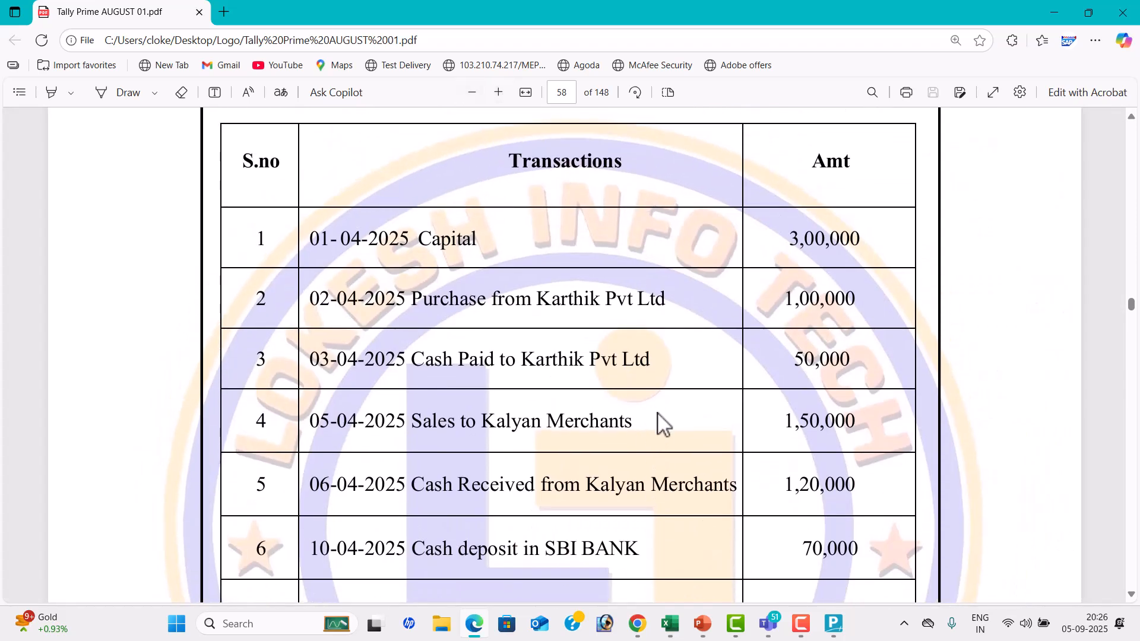
# Switch back to TallyPrime, name the new ledger Capital and place it under the Capital Account group
pyautogui.hotkey('alt', 'Tab')
pyautogui.write('Capital')
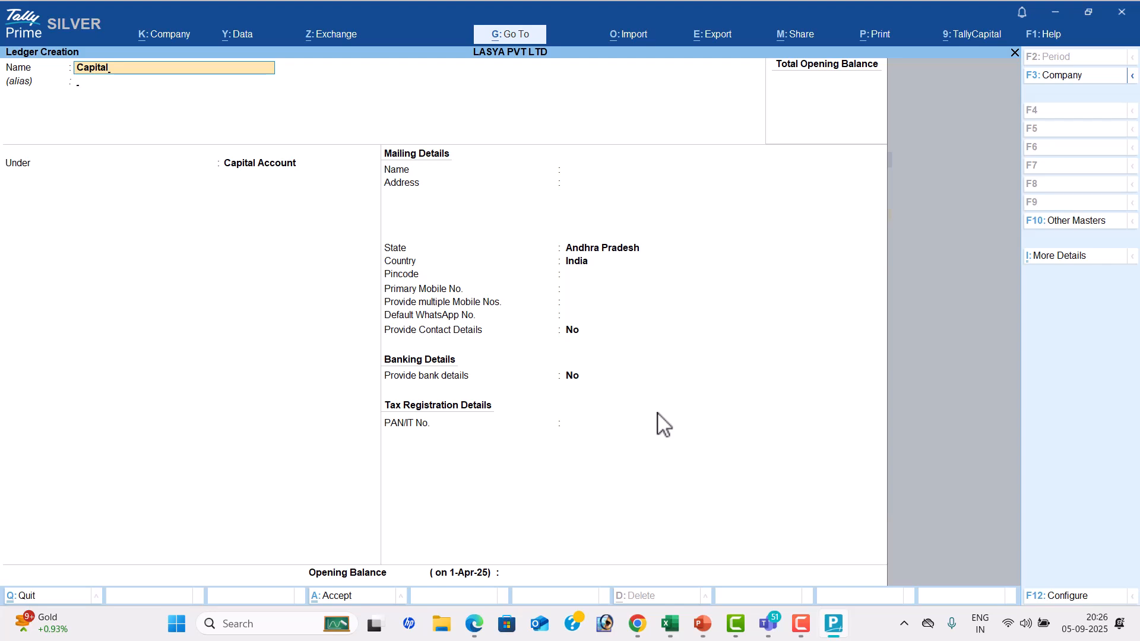
pyautogui.press('Return')
pyautogui.press('Return')
pyautogui.press('BackSpace')
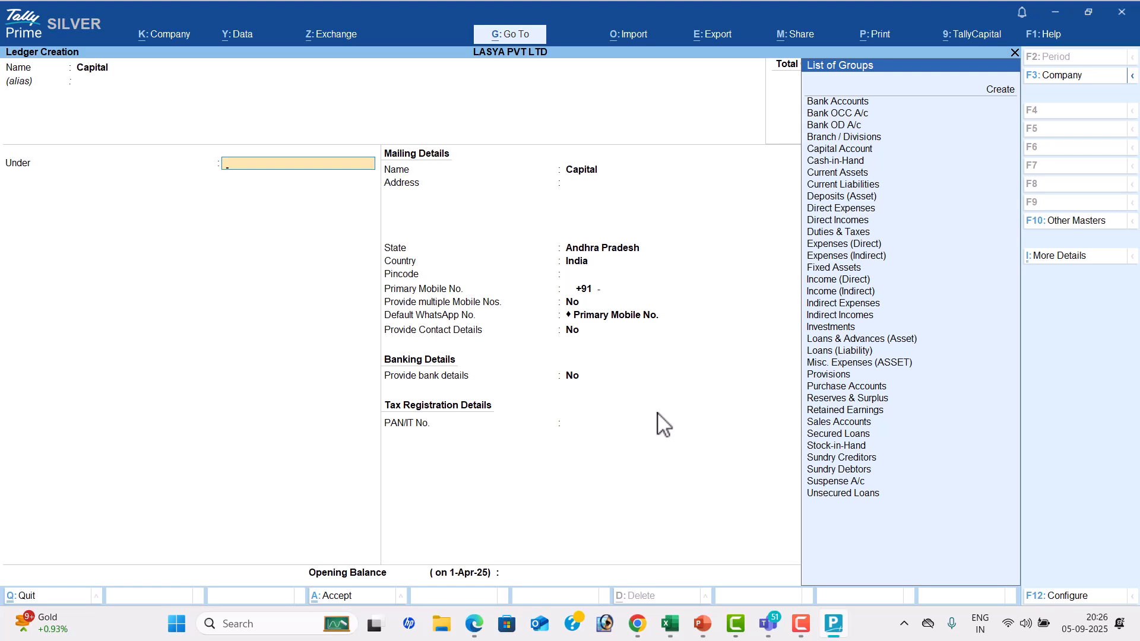
pyautogui.write('Ca')
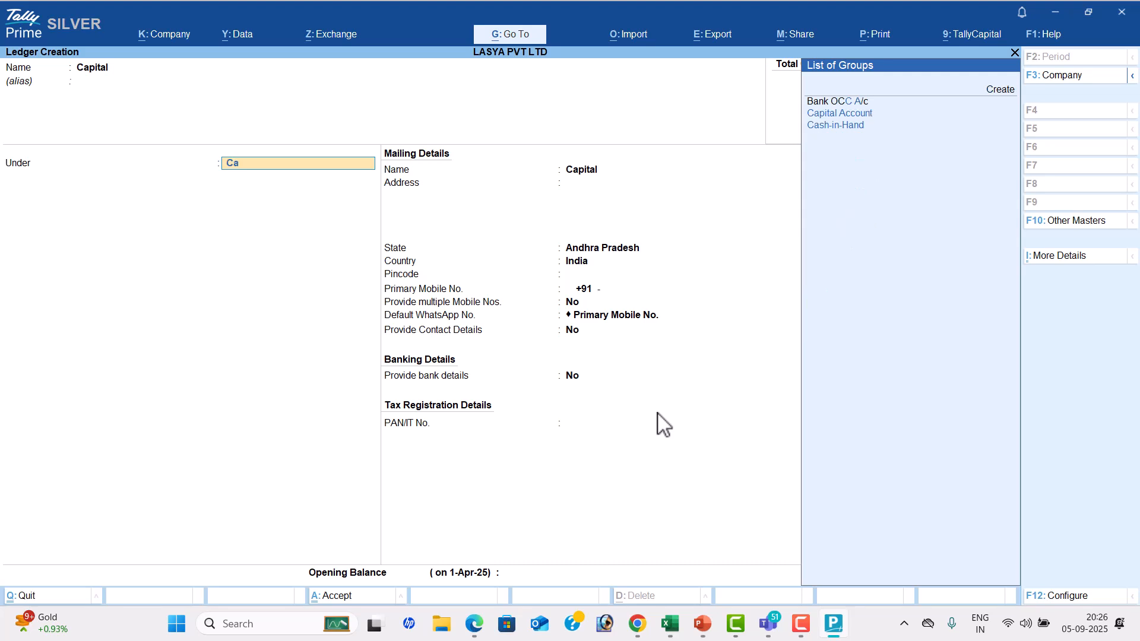
pyautogui.write('p')
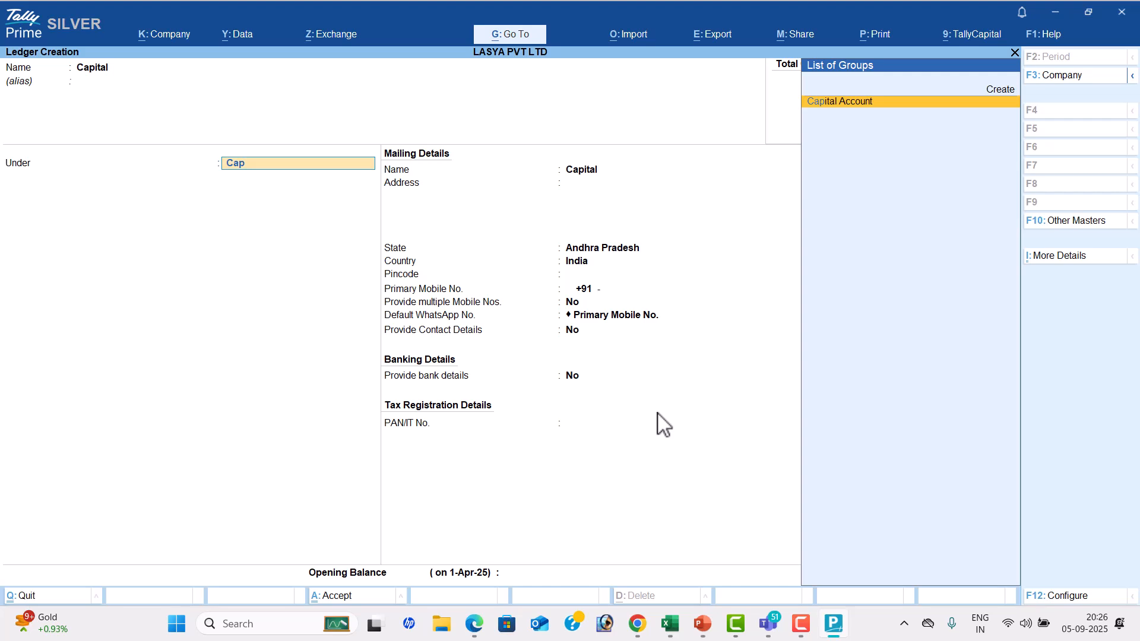
pyautogui.press('Return')
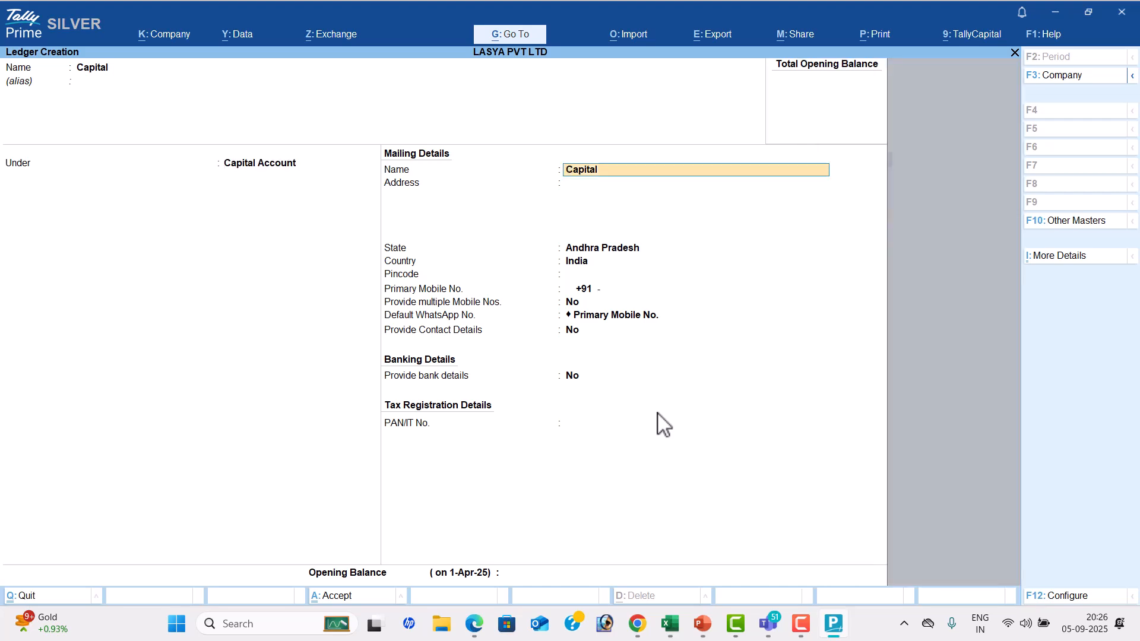
# Keep the default mailing and banking details, leave the opening balance blank and save the Capital ledger
pyautogui.press('Return')
pyautogui.press('Return')
pyautogui.press('Return')
pyautogui.press('Return')
pyautogui.press('Return')
pyautogui.press('Return')
pyautogui.press('Return')
pyautogui.press('Return')
pyautogui.press('Return')
pyautogui.press('Return')
pyautogui.press('Return')
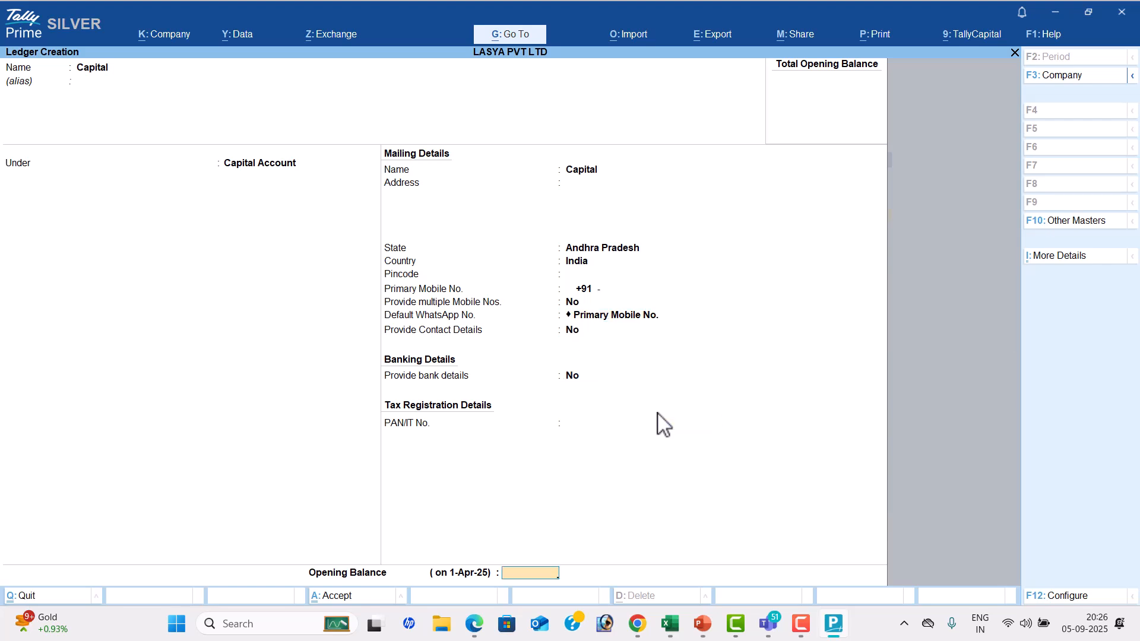
pyautogui.press('Return')
pyautogui.press('Return')
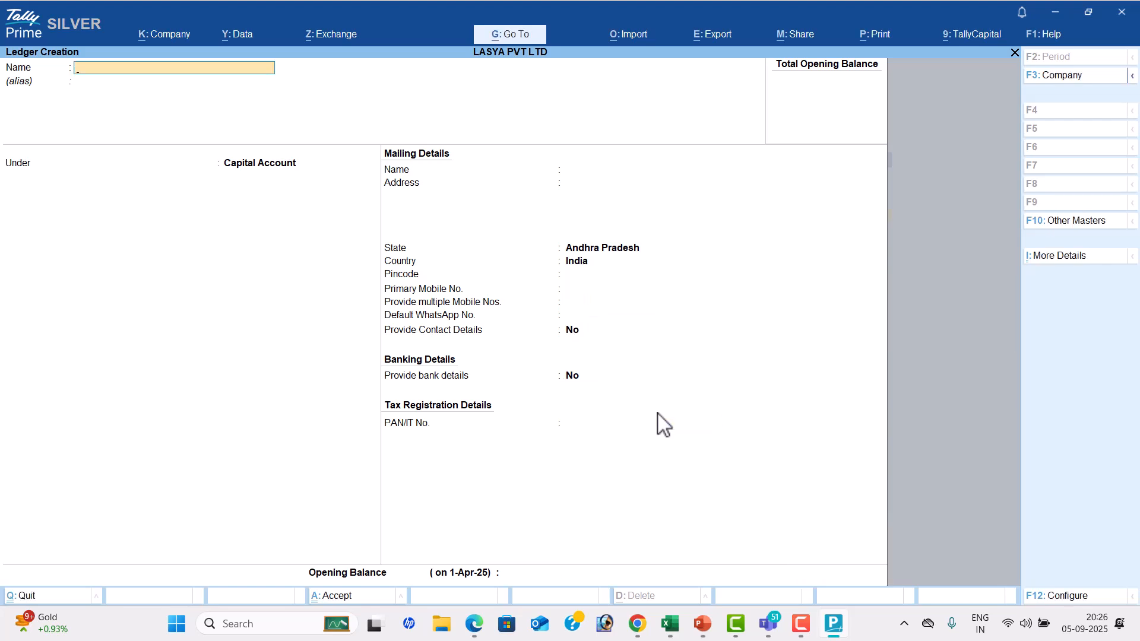
# Check the second transaction in the PDF, then create a Purchase ledger in TallyPrime under Purchase Accounts with no opening balance
pyautogui.hotkey('alt', 'Tab')
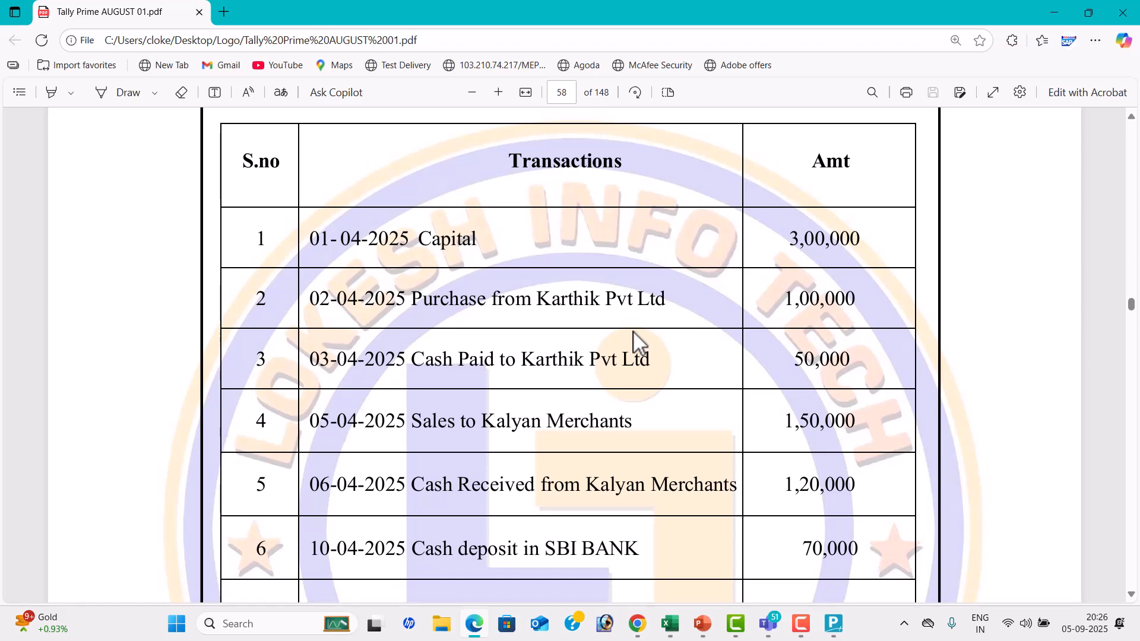
pyautogui.hotkey('alt', 'Tab')
pyautogui.hotkey('alt', 'Tab')
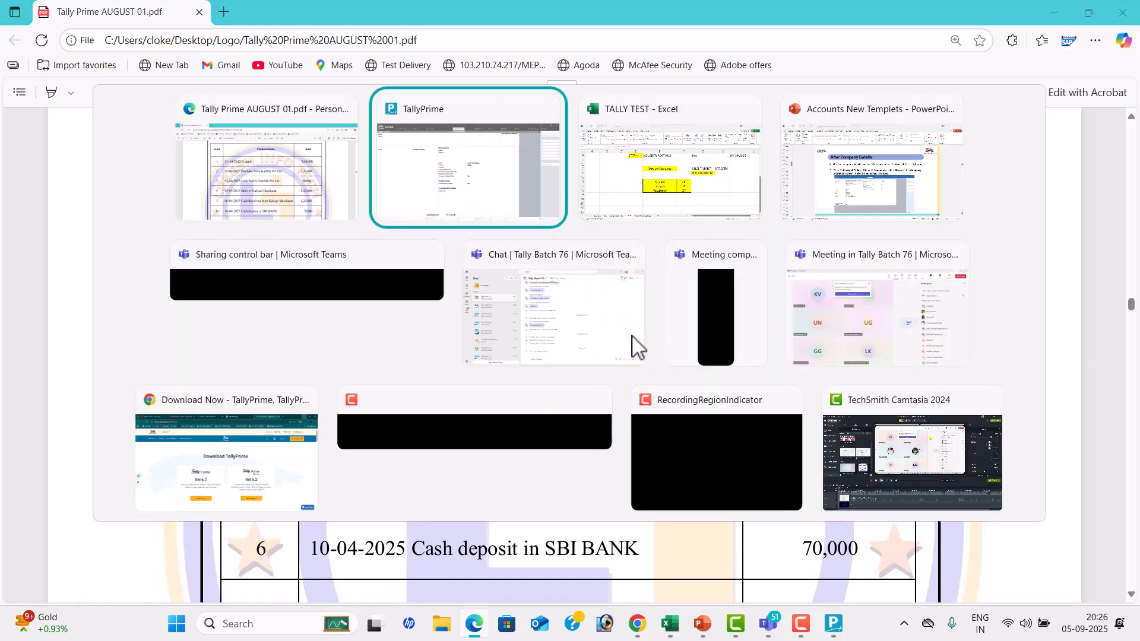
pyautogui.write('Purchase')
pyautogui.press('Return')
pyautogui.press('Return')
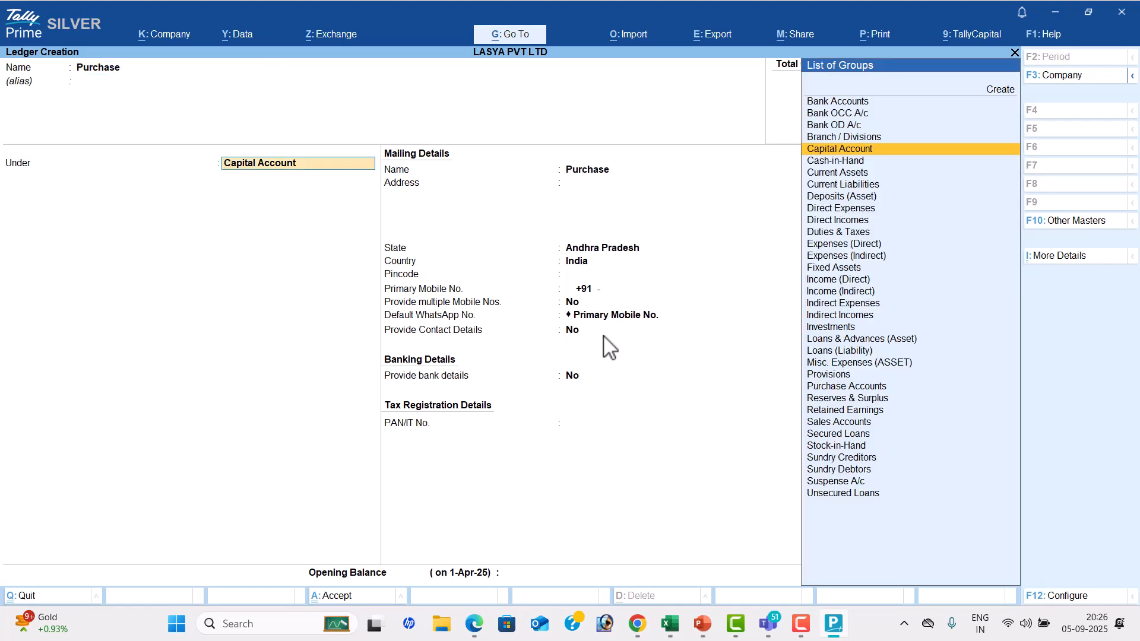
pyautogui.write('Pu')
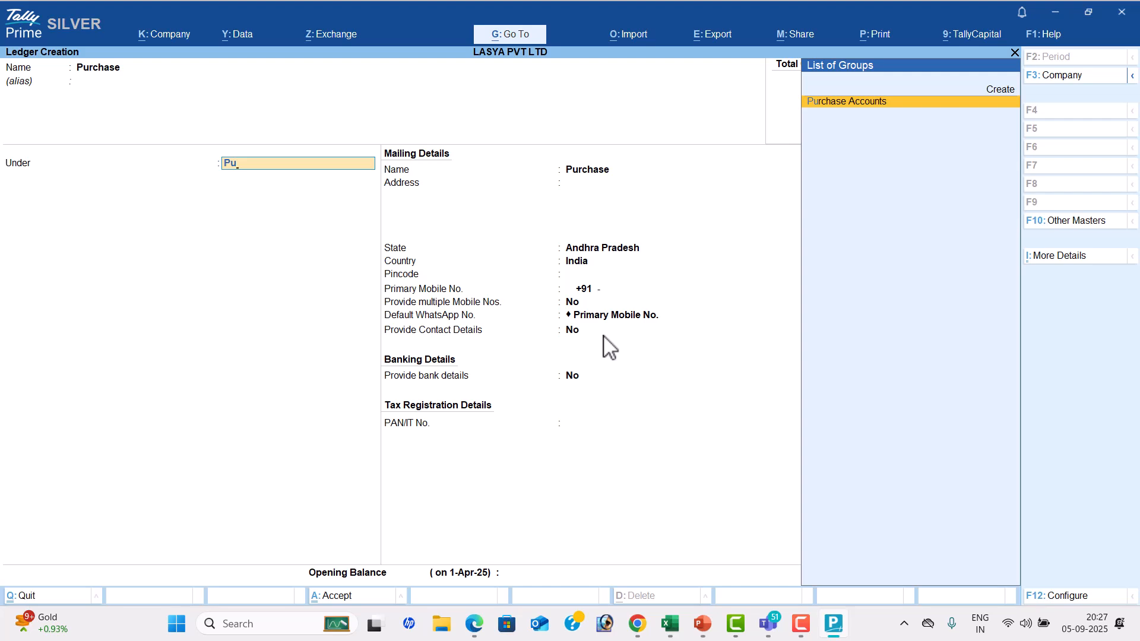
pyautogui.press('Return')
pyautogui.press('Return')
pyautogui.press('Return')
pyautogui.press('Return')
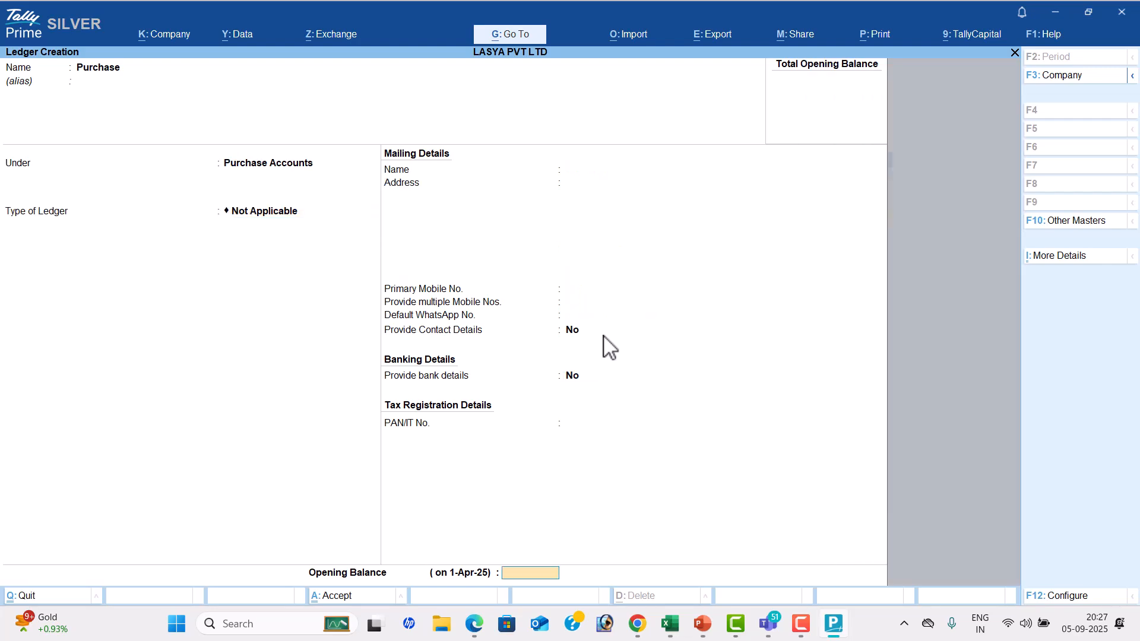
pyautogui.press('Return')
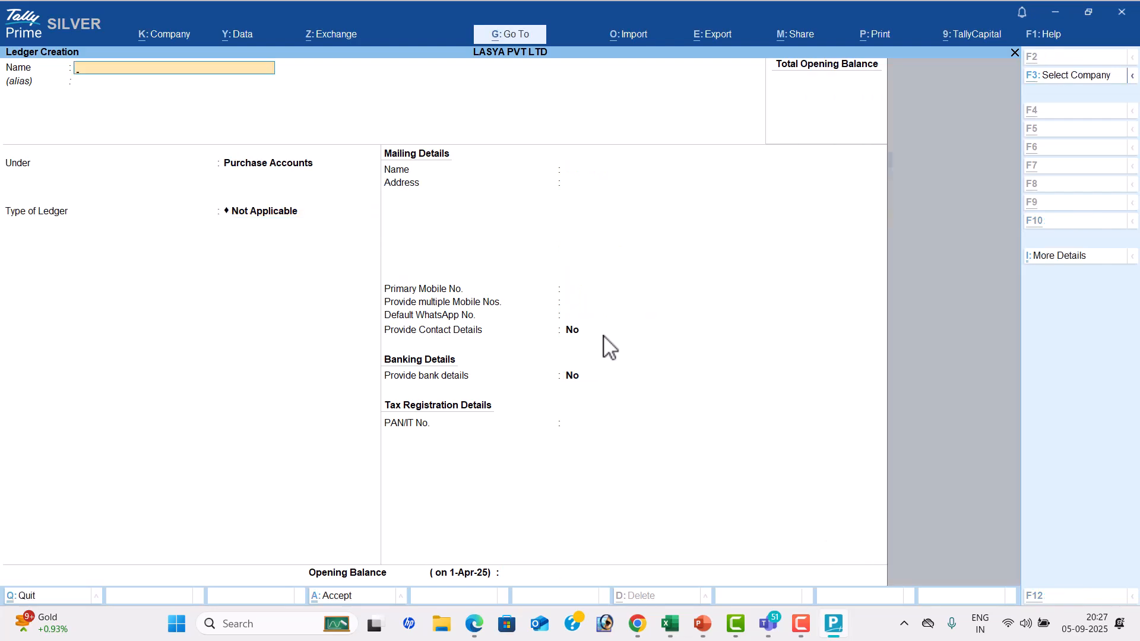
# Check the supplier's name in the PDF and start a Karthik Pvt Ltd ledger in TallyPrime under Sundry Creditors
pyautogui.hotkey('alt', 'Tab')
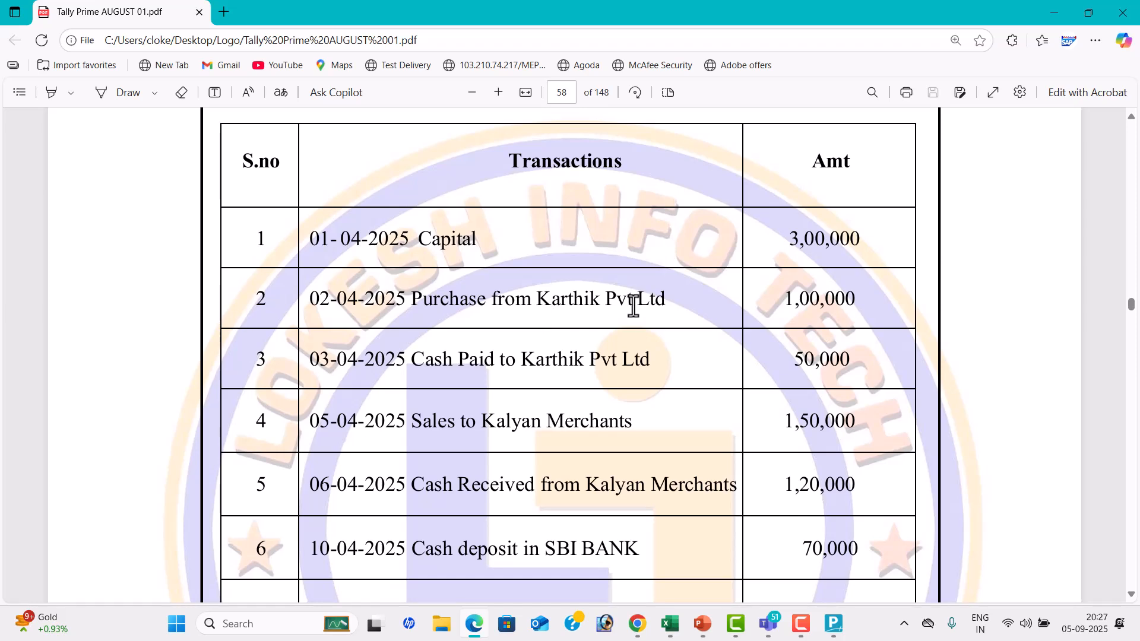
pyautogui.hotkey('alt', 'Tab')
pyautogui.write('Karthik')
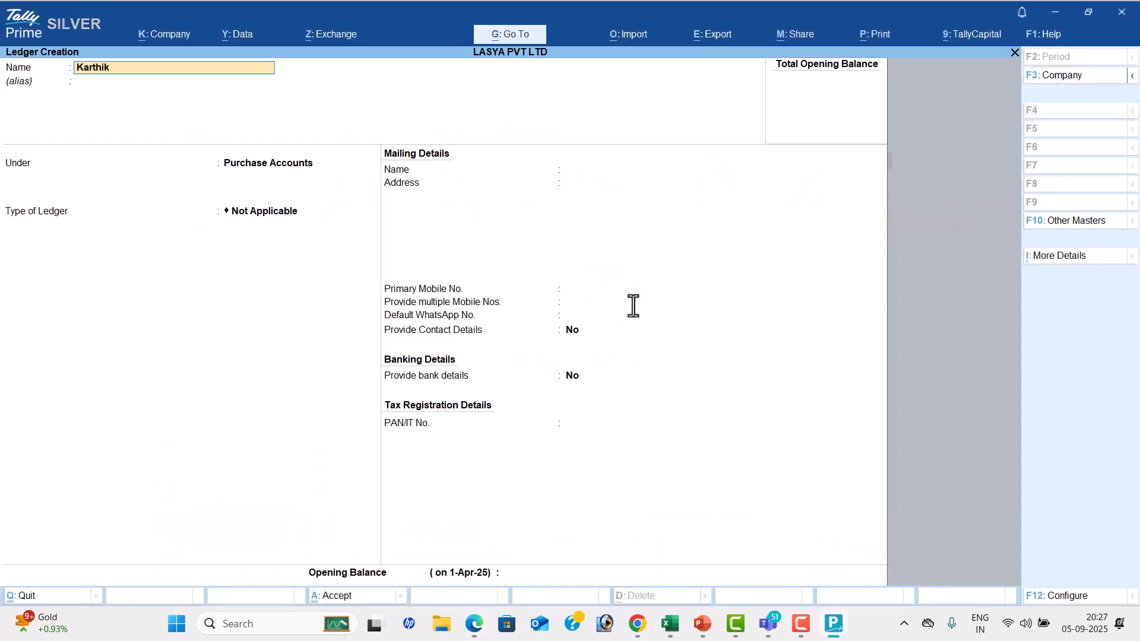
pyautogui.write(' Pvt Ltd')
pyautogui.press('Return')
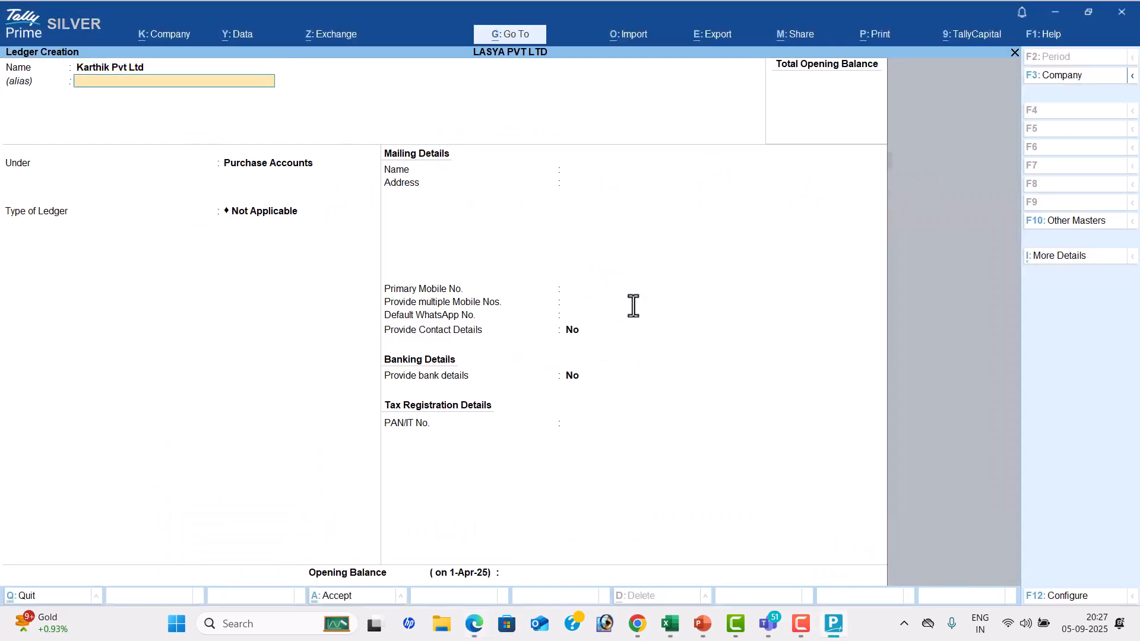
pyautogui.press('Return')
pyautogui.write('Sun')
pyautogui.press('BackSpace')
pyautogui.press('BackSpace')
pyautogui.press('BackSpace')
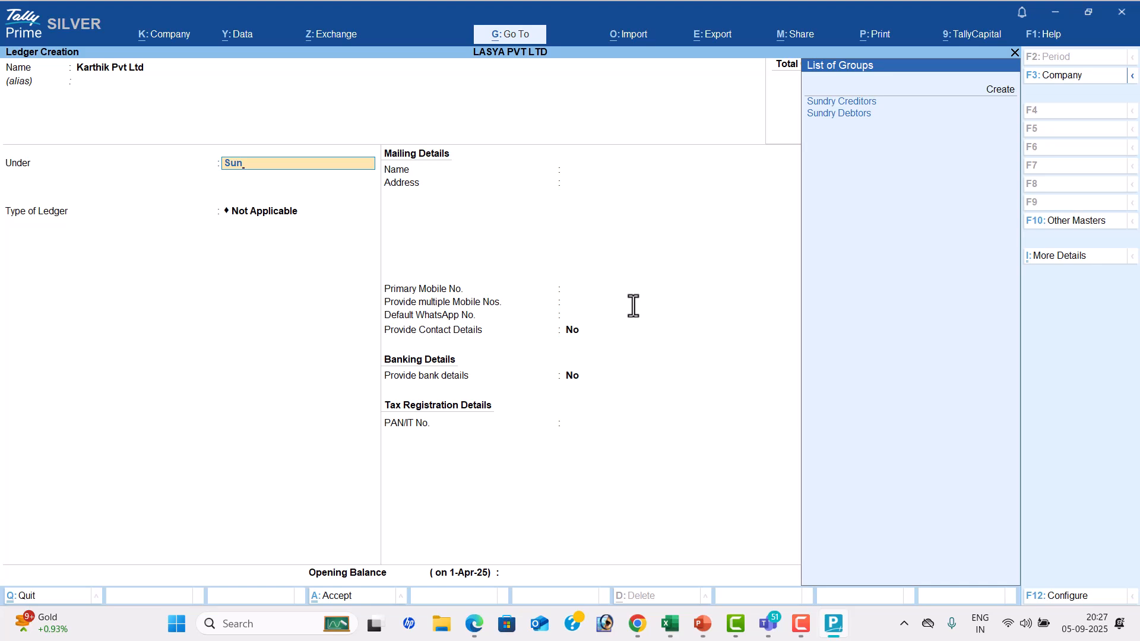
pyautogui.press('Return')
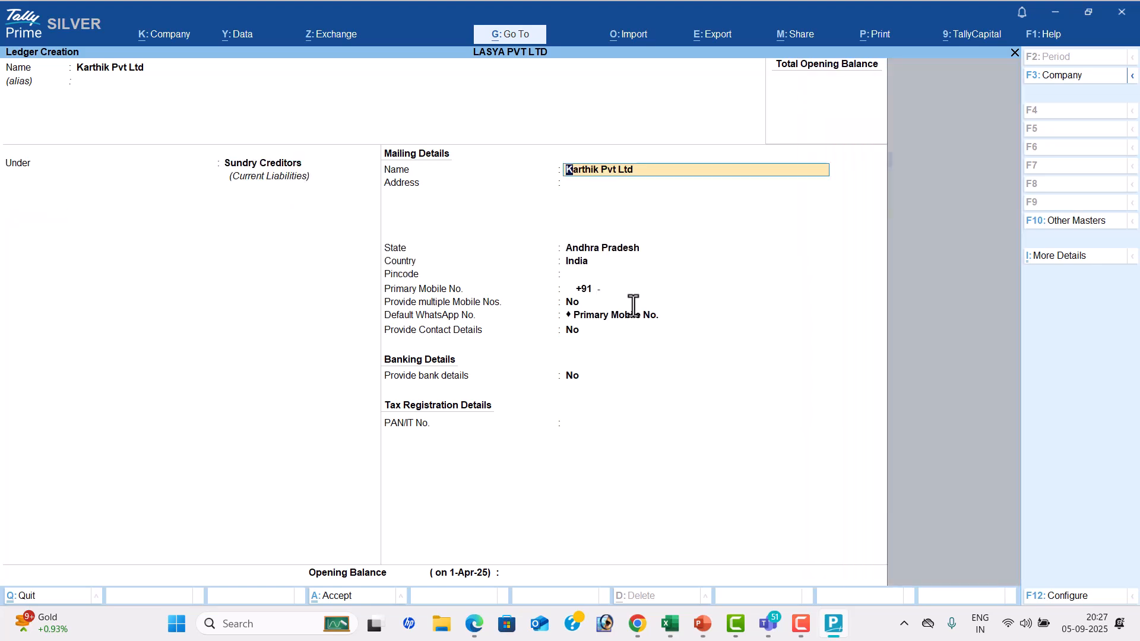
pyautogui.press('Return')
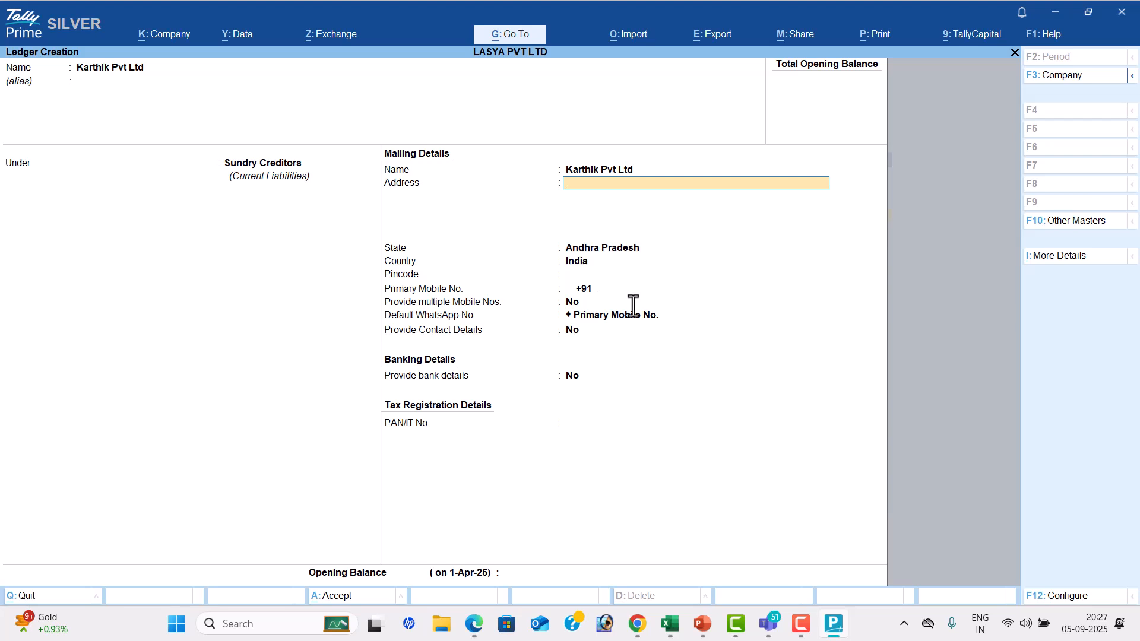
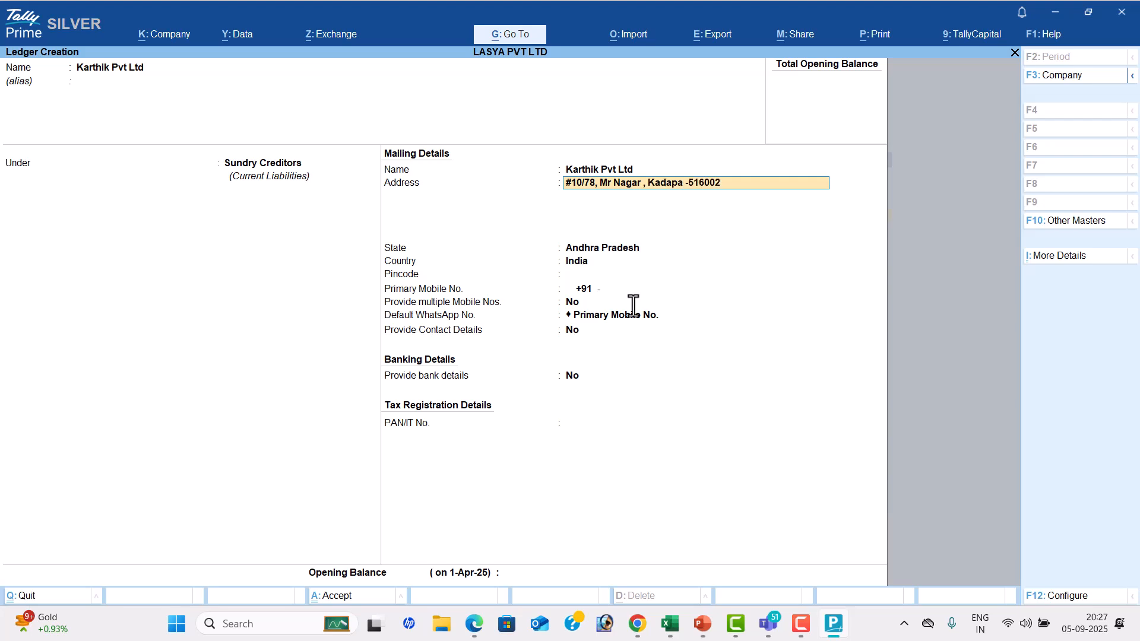
# Add the supplier's cell number on the second address line and save the ledger without an opening balance
pyautogui.press('Return')
pyautogui.write('Cell')
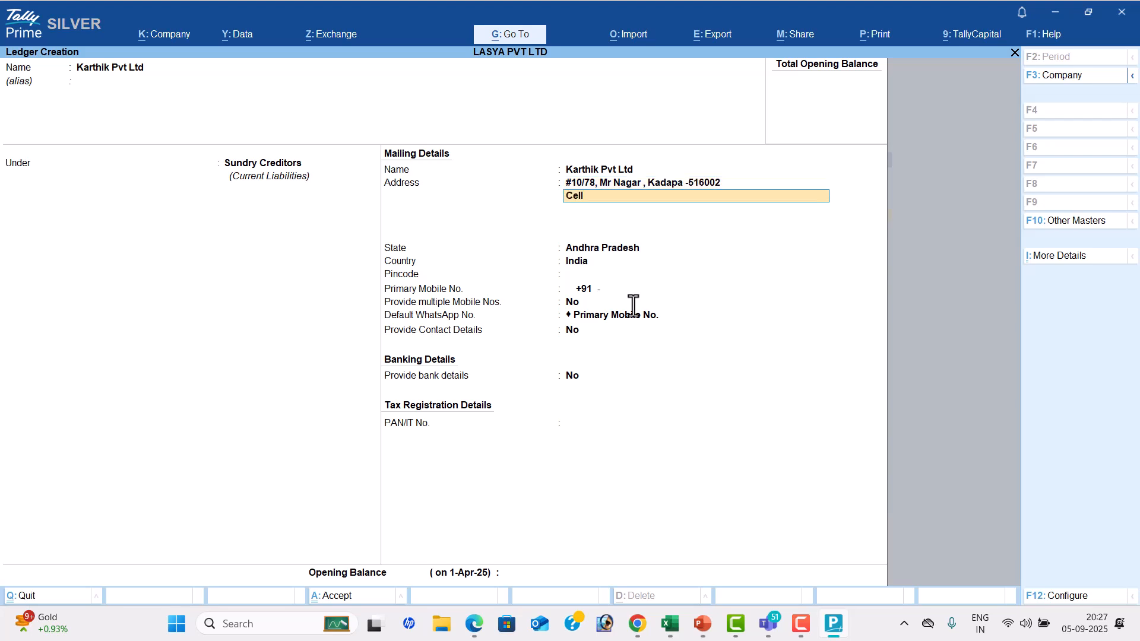
pyautogui.press('Return')
pyautogui.press('Return')
pyautogui.press('Return')
pyautogui.press('Return')
pyautogui.press('Return')
pyautogui.press('Return')
pyautogui.press('Return')
pyautogui.press('Return')
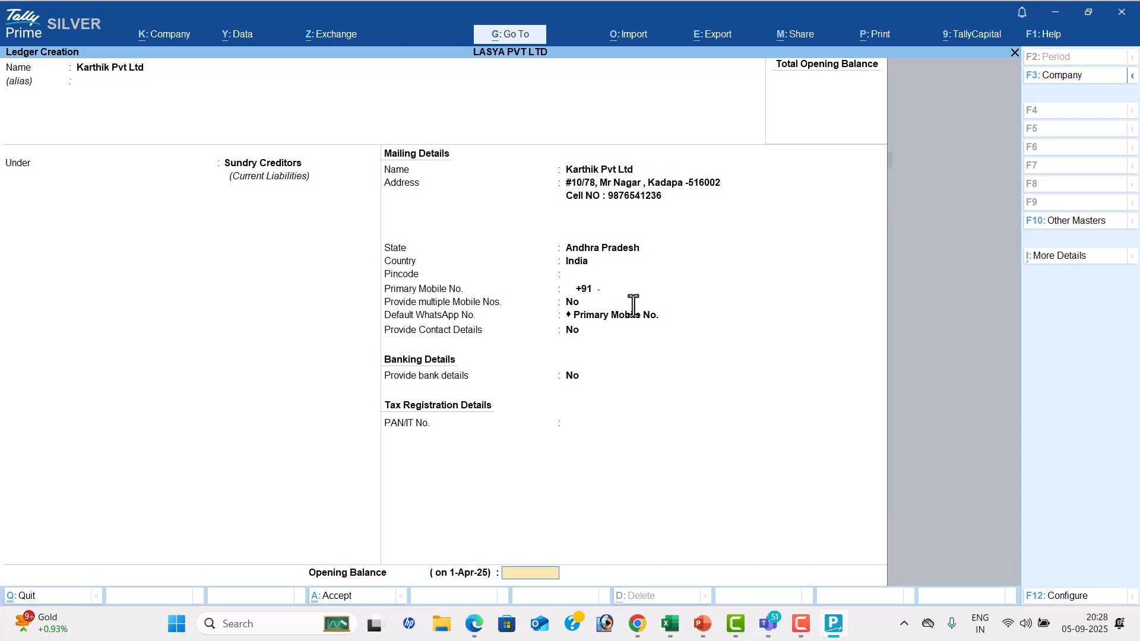
pyautogui.press('Return')
# Check the next PROBLEM-1 transactions in the PDF and return to the blank ledger form in TallyPrime
pyautogui.hotkey('alt', 'Tab')
pyautogui.scroll(-1, 571, 339)
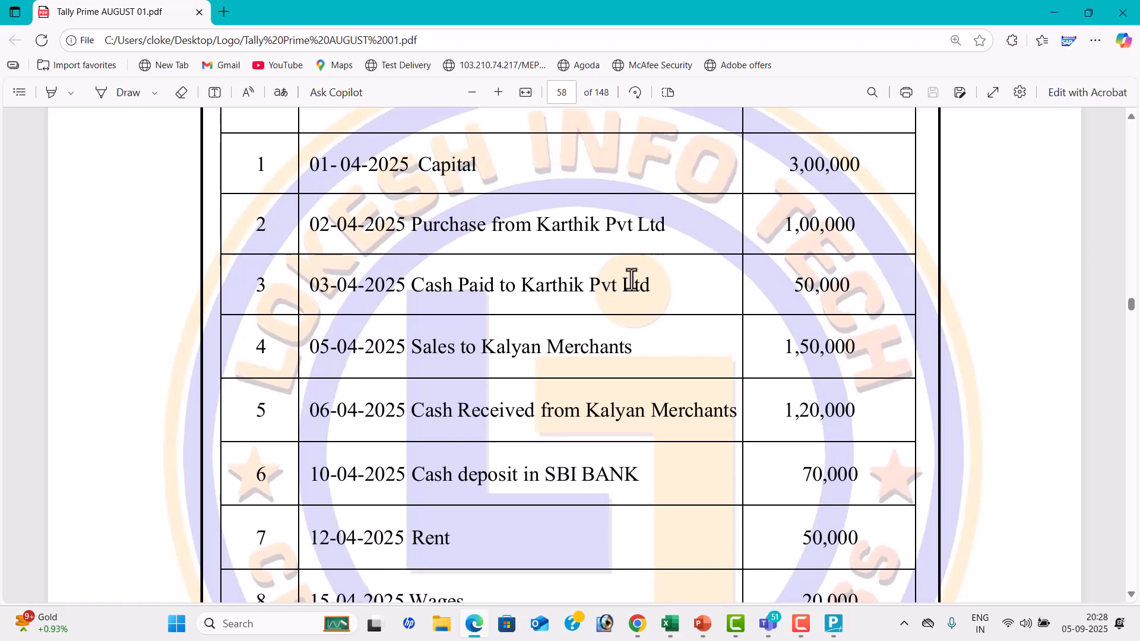
pyautogui.scroll(-1, 631, 279)
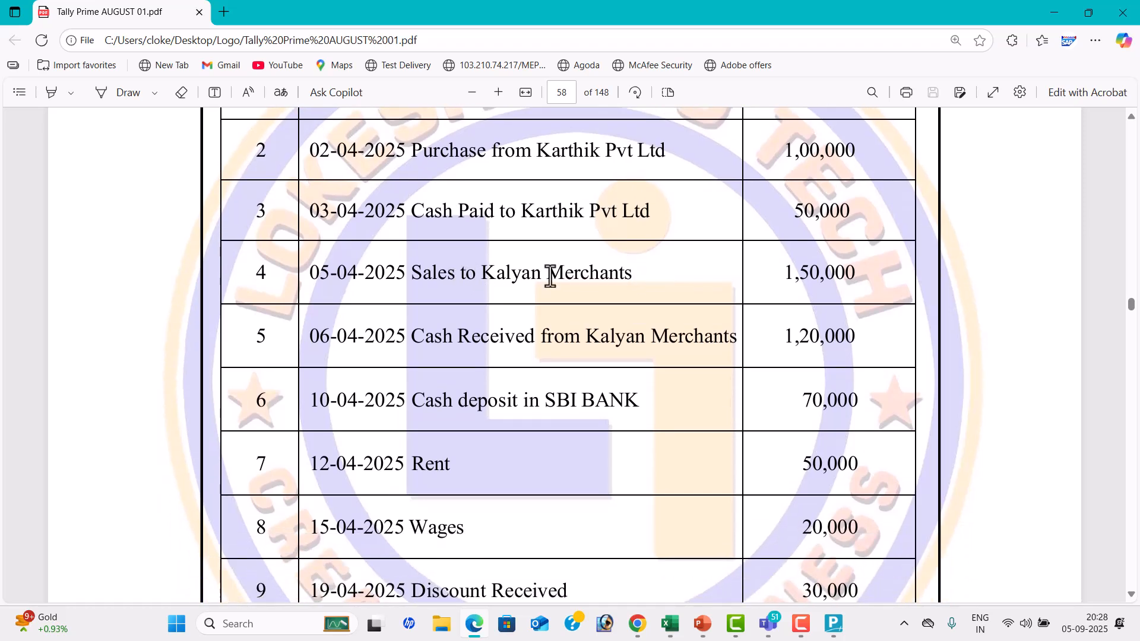
pyautogui.hotkey('alt', 'Tab')
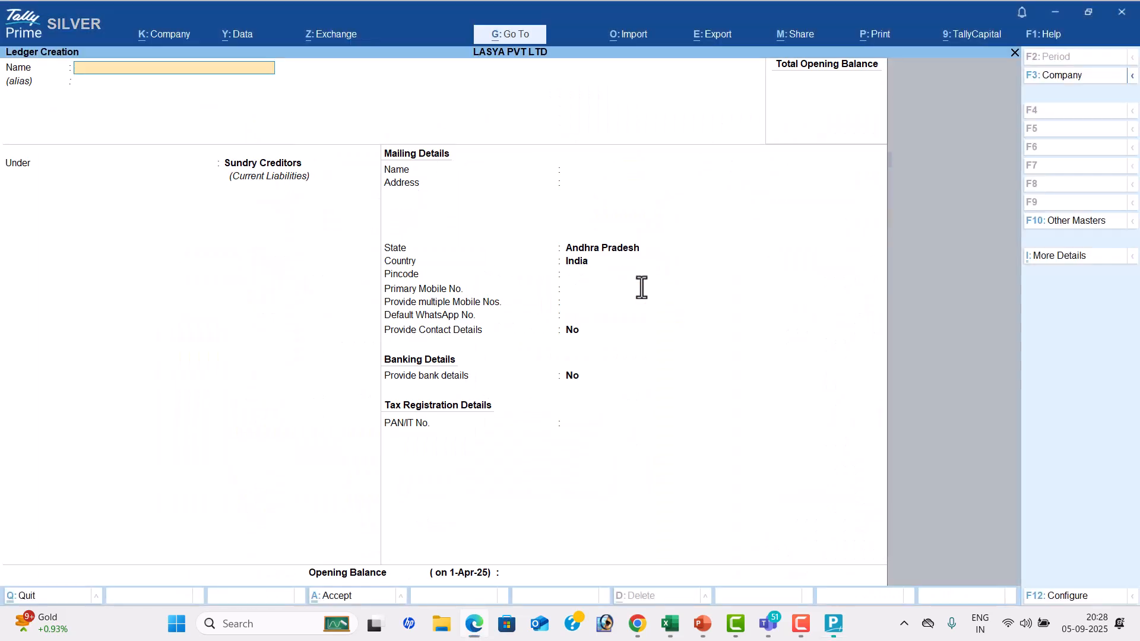
# Create a Sales ledger under Sales Accounts with ledger type Not Applicable and no opening balance, and save it
pyautogui.write('Sales')
pyautogui.press('Return')
pyautogui.press('Return')
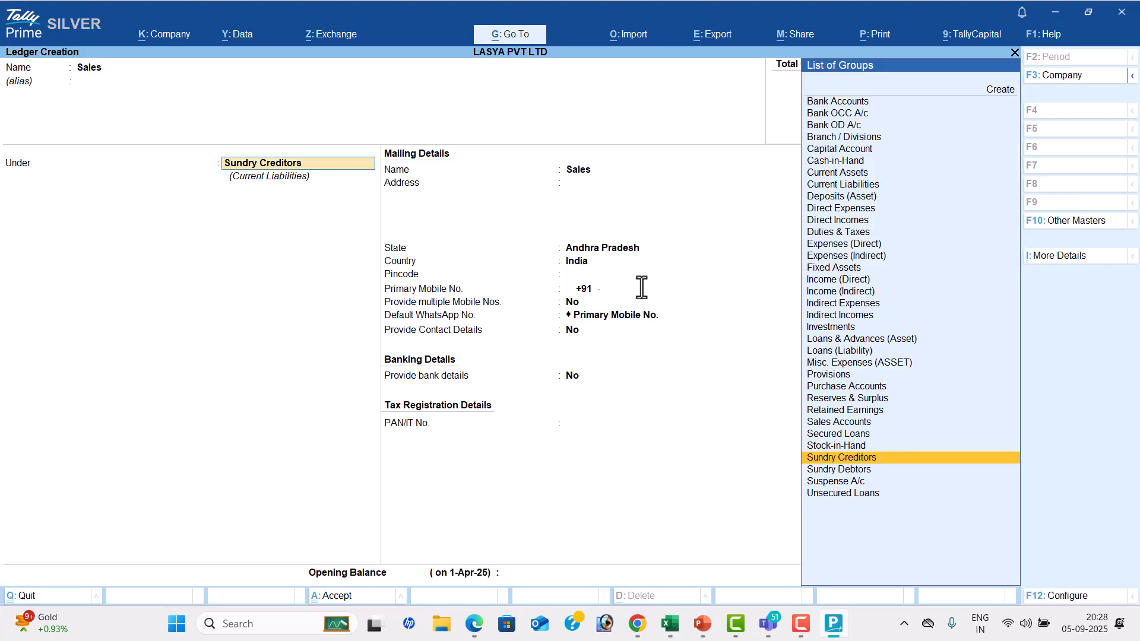
pyautogui.write('Sa')
pyautogui.press('Return')
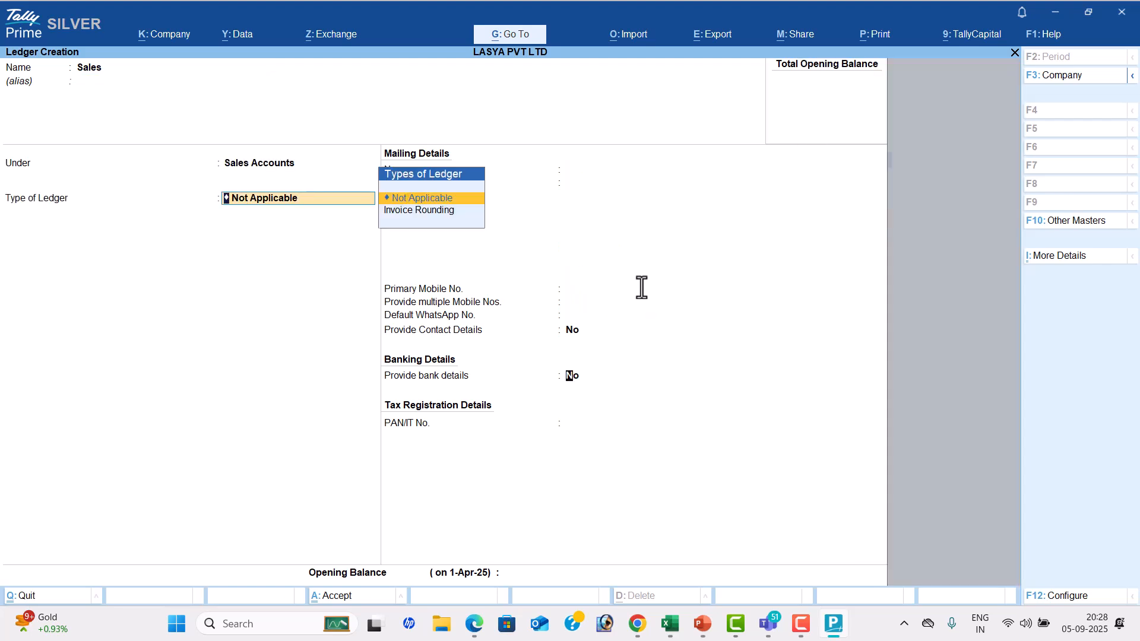
pyautogui.press('Return')
pyautogui.press('Return')
# Check the customer's name in the PDF and start a Kalyan Merchants ledger in TallyPrime under Sundry Debtors
pyautogui.hotkey('alt', 'Tab')
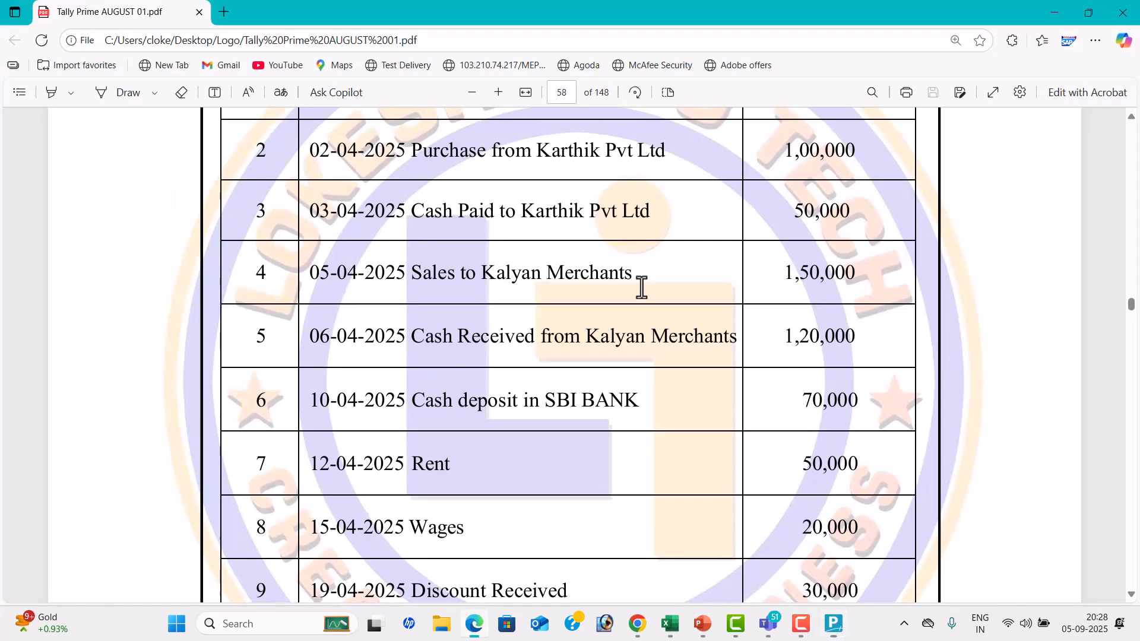
pyautogui.hotkey('alt', 'Tab')
pyautogui.write('Kal')
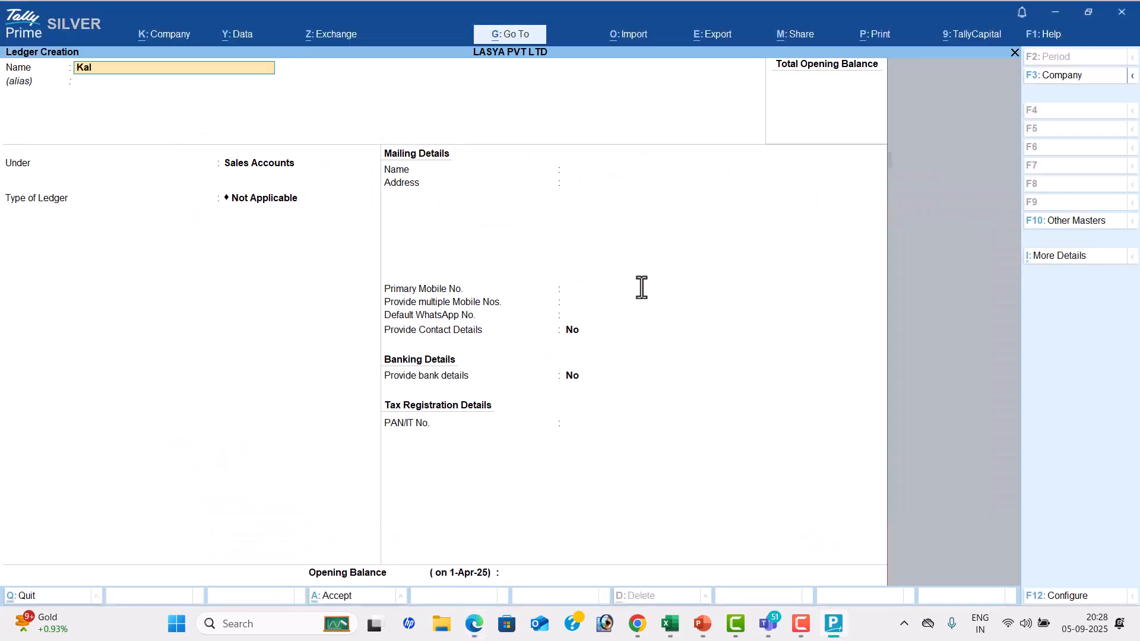
pyautogui.write('yan Merchants')
pyautogui.press('Return')
pyautogui.write('Sun')
pyautogui.press('Down')
pyautogui.press('Return')
pyautogui.press('Return')
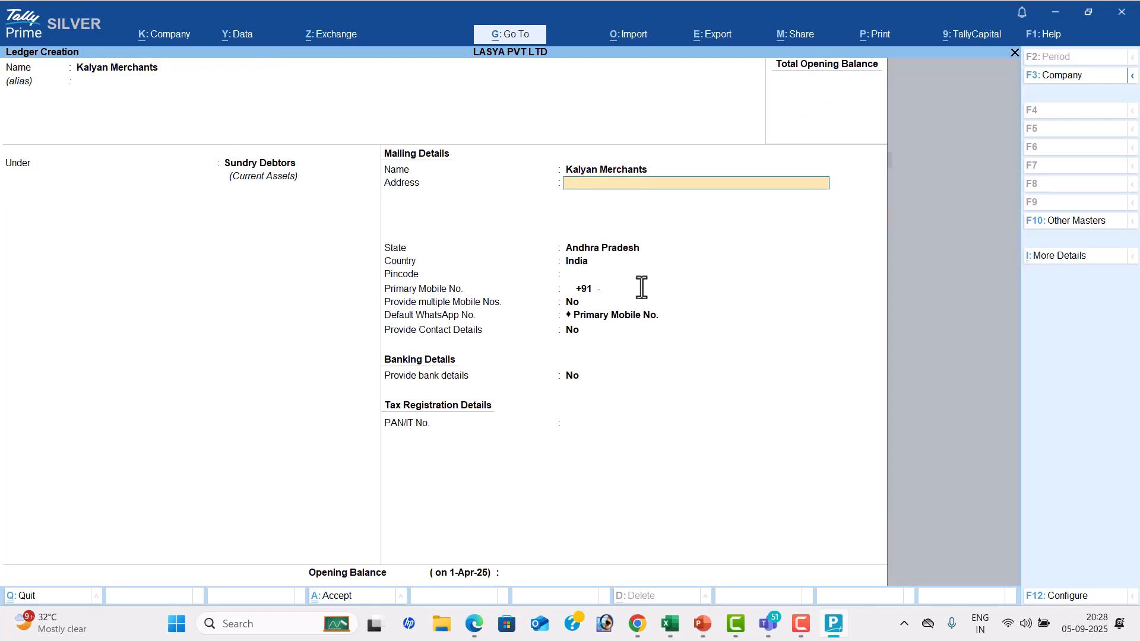
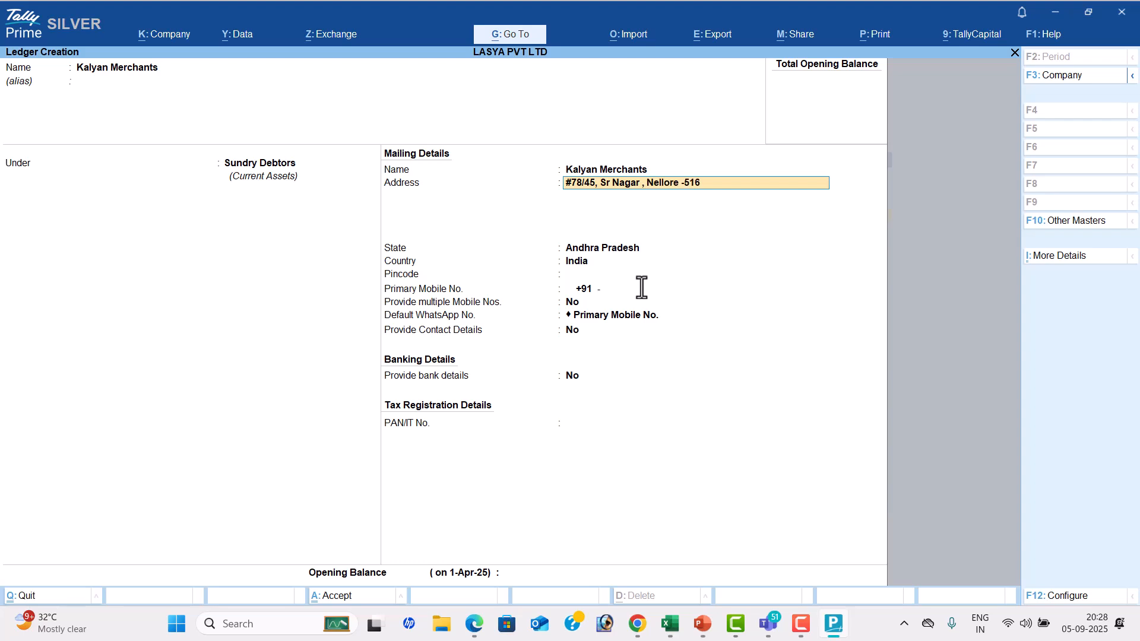
# Fill in the customer's postal address in the mailing details and save the ledger without an opening balance
pyautogui.press('Return')
pyautogui.press('Return')
pyautogui.press('Return')
pyautogui.press('Return')
pyautogui.press('Return')
pyautogui.press('Return')
pyautogui.press('Return')
pyautogui.press('Return')
pyautogui.press('Return')
pyautogui.press('Return')
pyautogui.press('Return')
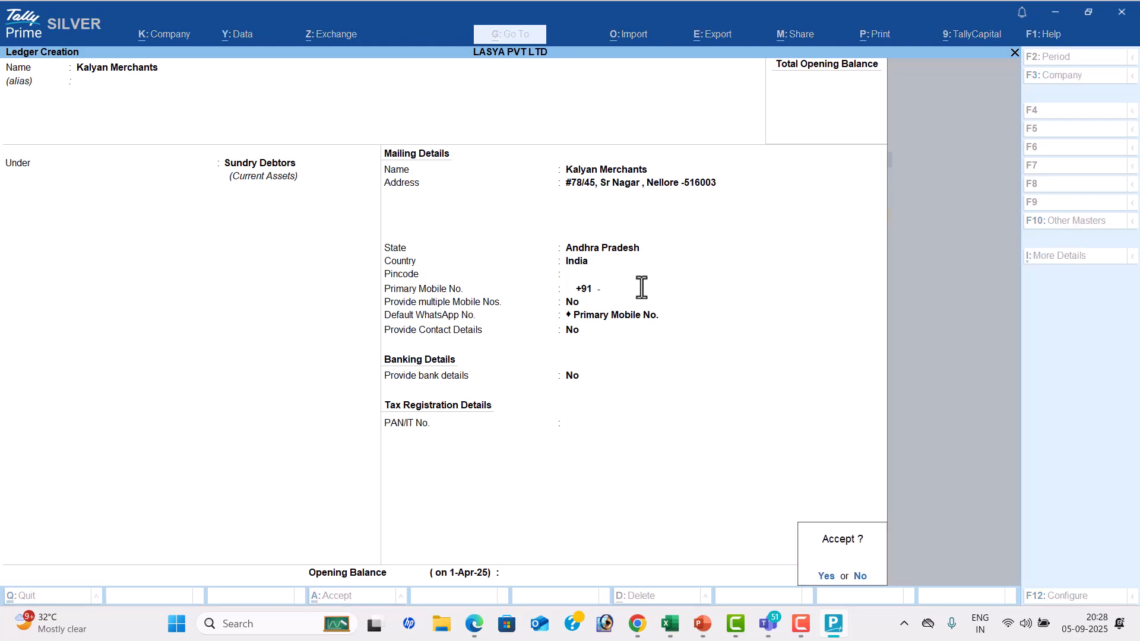
pyautogui.press('Return')
# Check the bank deposit transaction in the PDF and start an Sbi Bank ledger in TallyPrime under Bank Accounts
pyautogui.hotkey('alt', 'Tab')
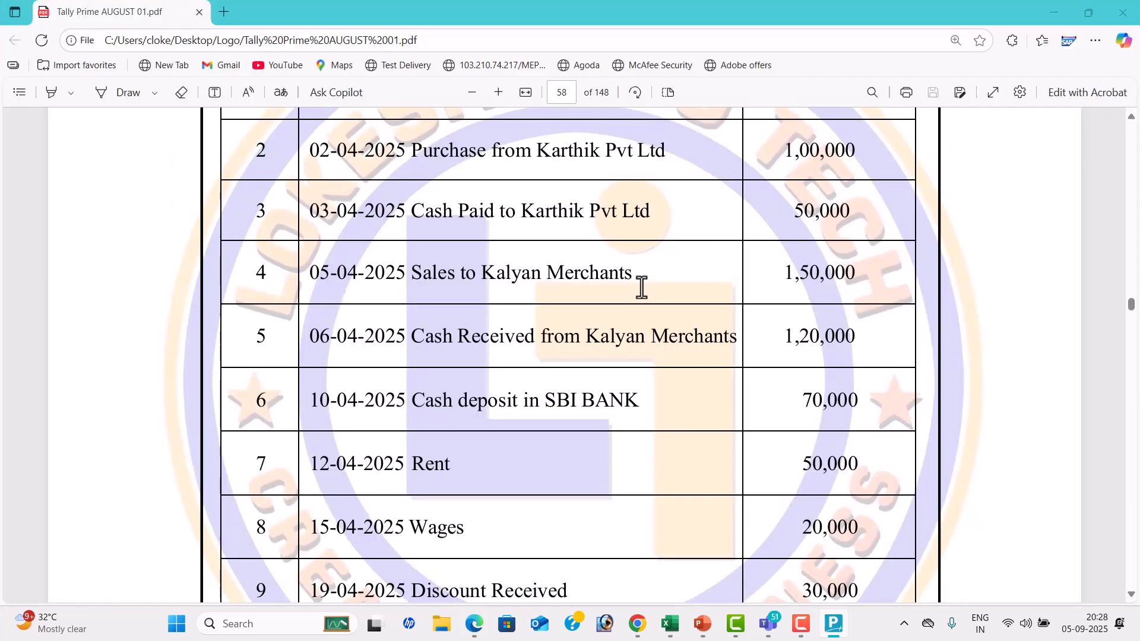
pyautogui.scroll(-3, 514, 346)
pyautogui.scroll(2, 513, 343)
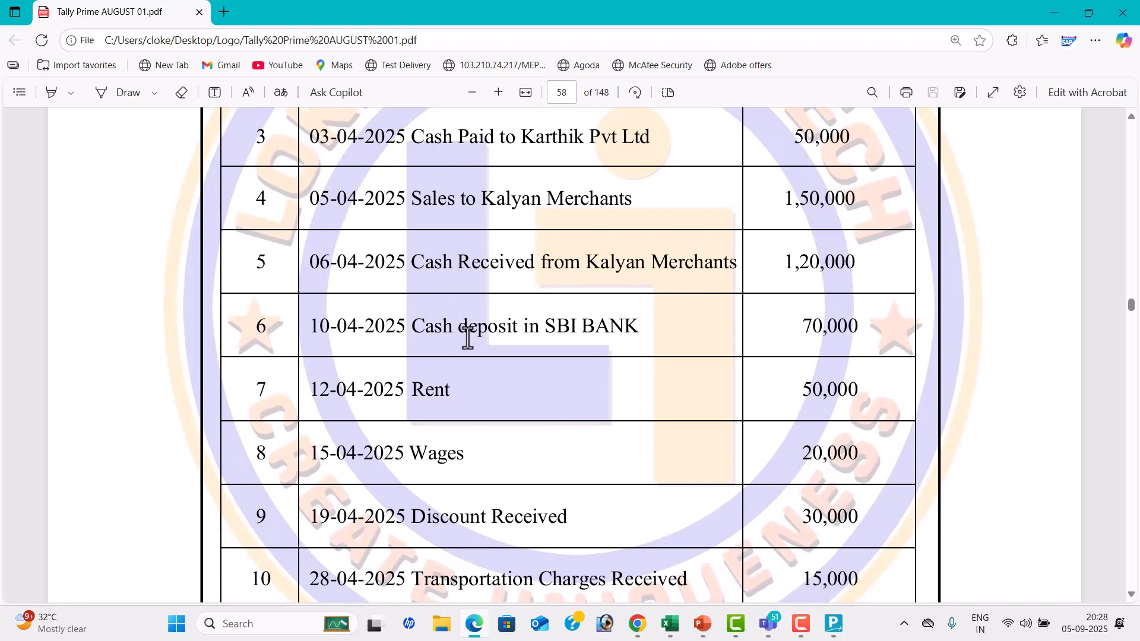
pyautogui.hotkey('alt', 'Tab')
pyautogui.write('Sbi Bank')
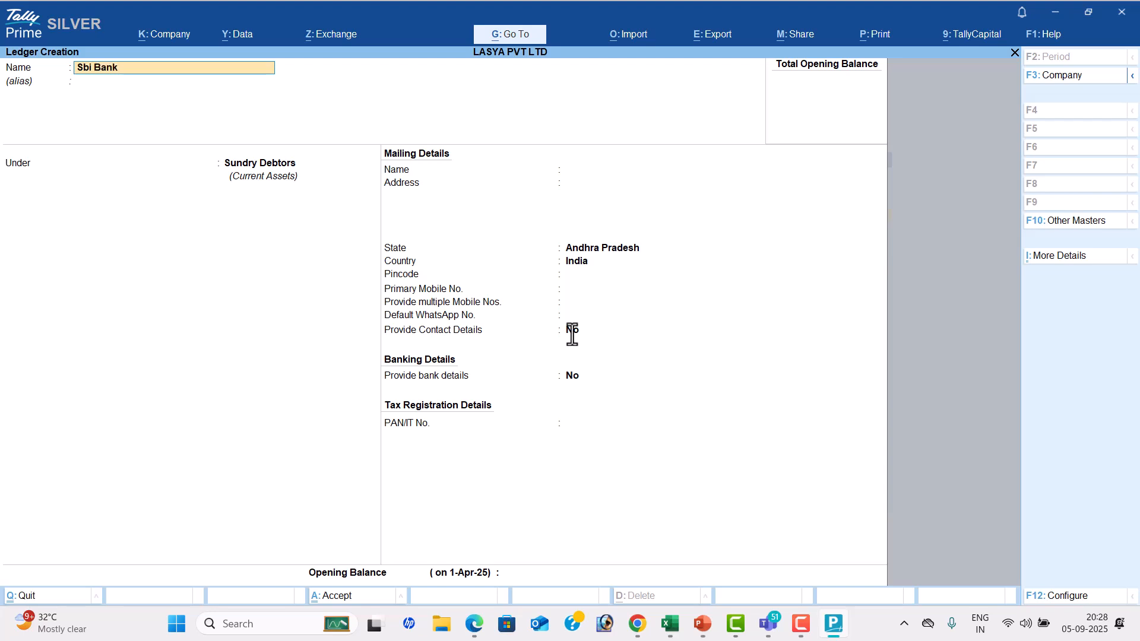
pyautogui.press('Return')
pyautogui.write('Ba')
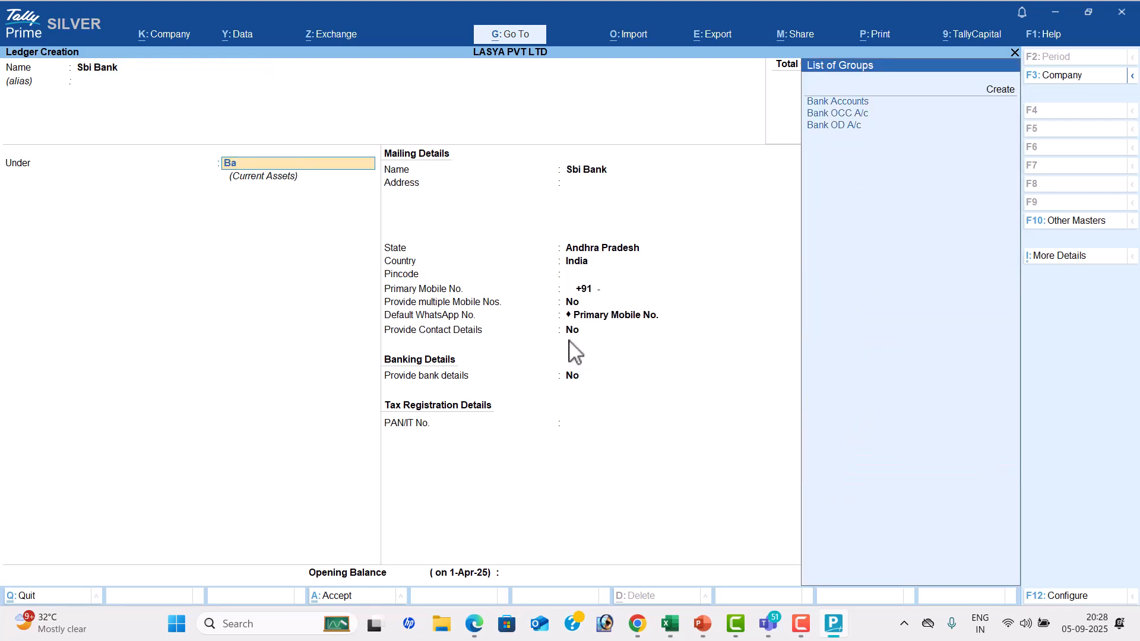
pyautogui.press('Return')
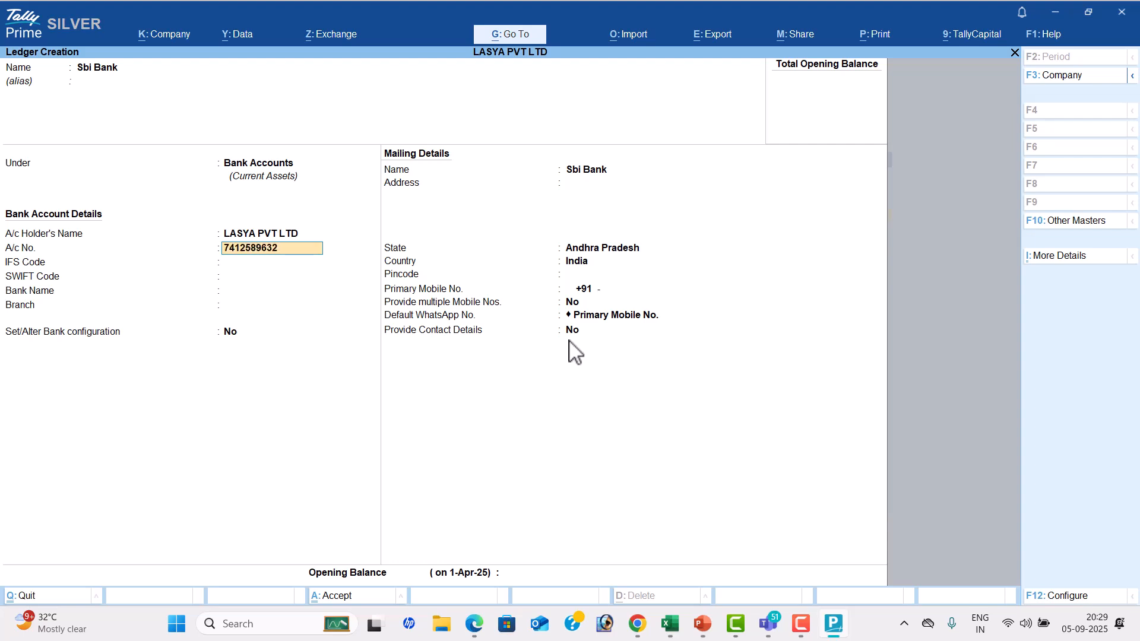
# Enter the bank account number, IFS code SBI469666, SWIFT code 445855 and branch Kadapa, keep the bank name Not Applicable, and save the ledger
pyautogui.press('Return')
pyautogui.write('SBI469666')
pyautogui.press('Return')
pyautogui.write('445855')
pyautogui.press('Return')
pyautogui.press('Return')
pyautogui.press('Return')
pyautogui.write('Kadapa')
pyautogui.press('Return')
pyautogui.press('Return')
pyautogui.press('Return')
pyautogui.press('Return')
pyautogui.press('Return')
pyautogui.press('Return')
pyautogui.press('Return')
pyautogui.press('Return')
pyautogui.press('Return')
pyautogui.press('Return')
pyautogui.press('Return')
pyautogui.press('Return')
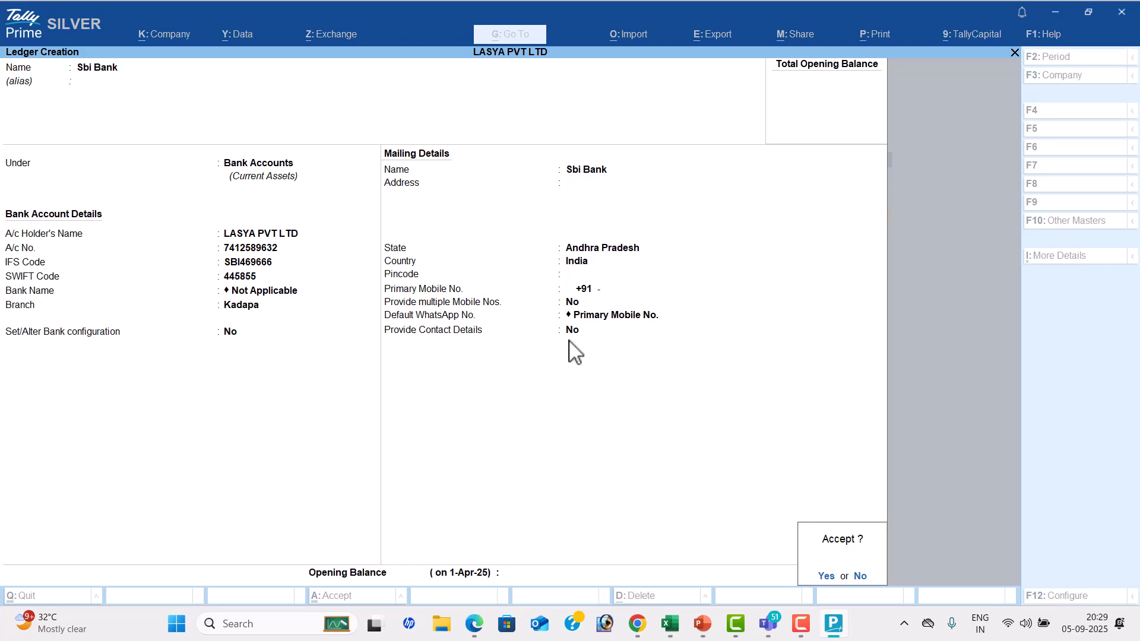
pyautogui.press('Return')
# Check the next transactions in the PDF and create a Rent ledger in TallyPrime under Indirect Expenses without an opening balance
pyautogui.hotkey('alt', 'Tab')
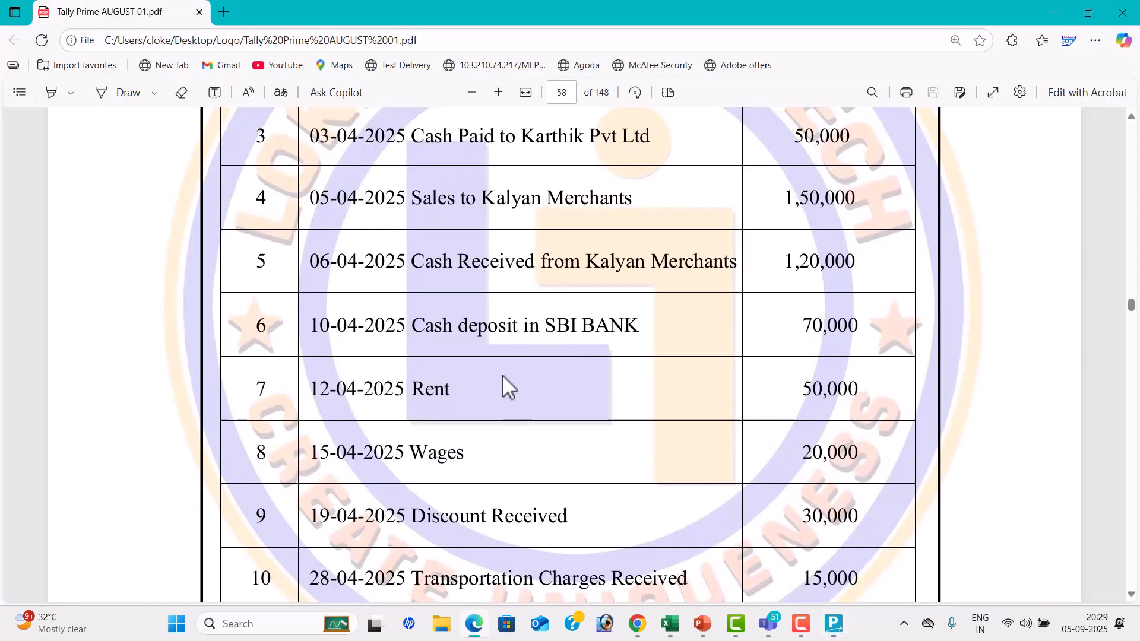
pyautogui.scroll(-1, 502, 375)
pyautogui.hotkey('alt', 'Tab')
pyautogui.write('Rent')
pyautogui.press('Return')
pyautogui.press('Return')
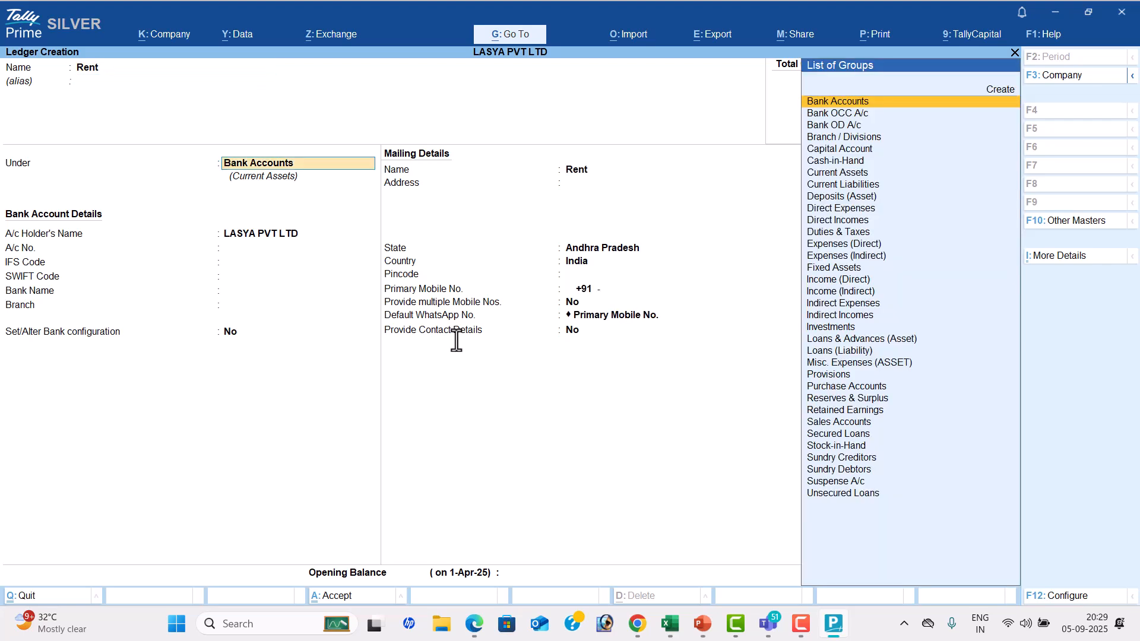
pyautogui.write('Ind')
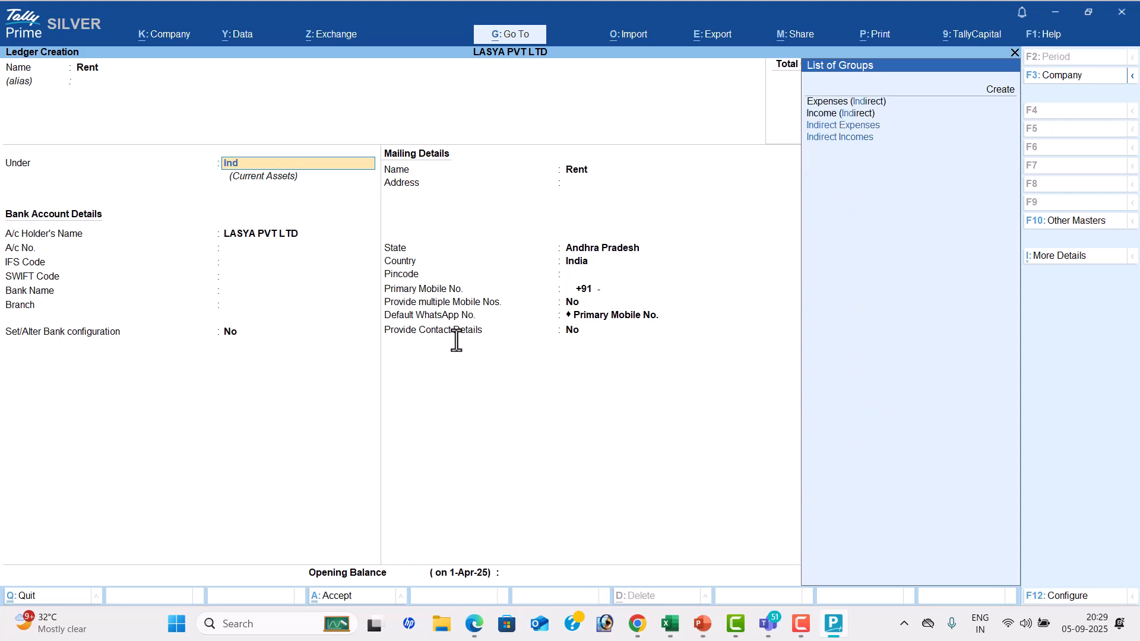
pyautogui.press('Return')
pyautogui.press('Return')
pyautogui.press('Return')
# Create a Wages ledger under Direct Expenses with ledger type Not Applicable and no opening balance
pyautogui.press('Return')
pyautogui.press('Return')
pyautogui.press('Return')
pyautogui.write('Wages')
pyautogui.press('Return')
pyautogui.press('Return')
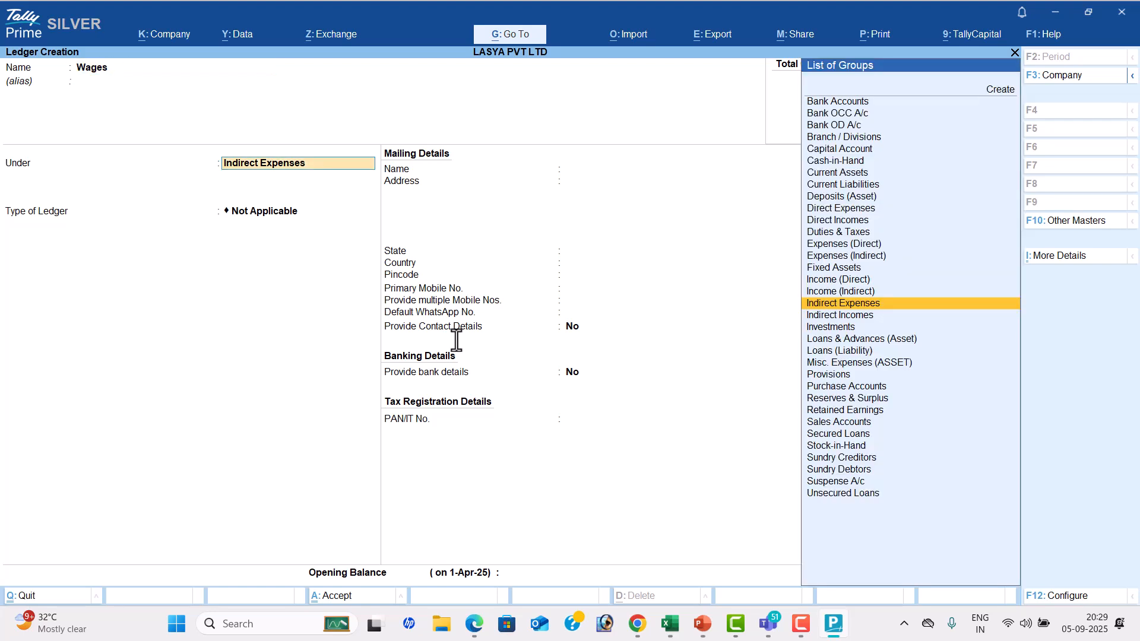
pyautogui.write('Di')
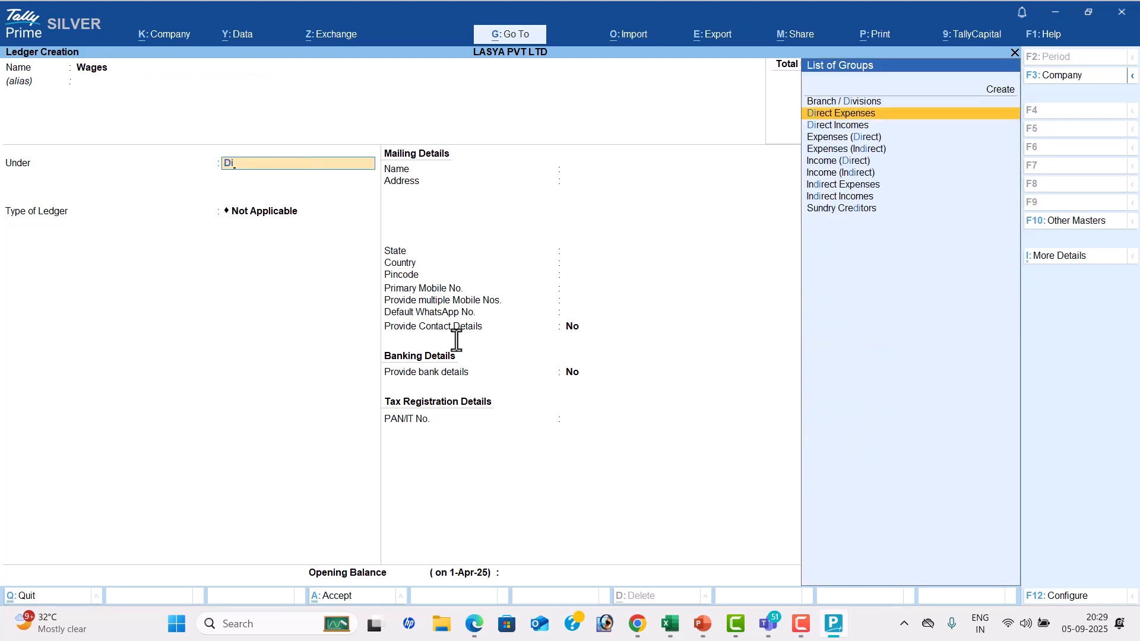
pyautogui.press('Return')
pyautogui.press('Return')
pyautogui.press('Return')
# Create a Discount Received ledger under Indirect Incomes without an opening balance and check the last transaction in the PDF
pyautogui.press('Return')
pyautogui.press('Return')
pyautogui.press('Return')
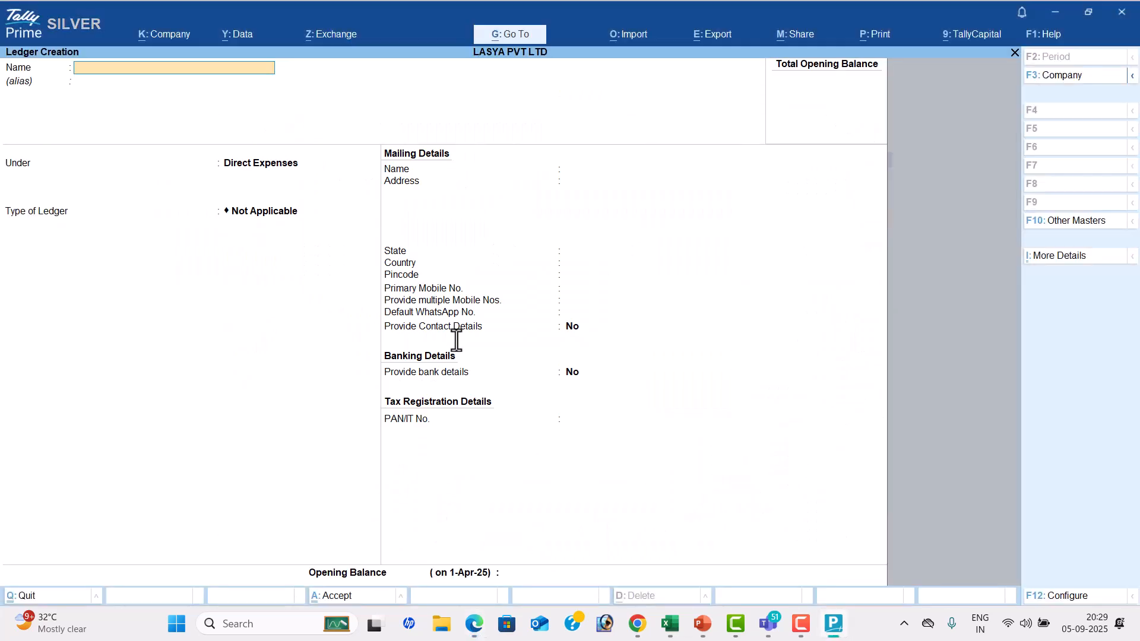
pyautogui.write('Discount Received')
pyautogui.press('Return')
pyautogui.press('Return')
pyautogui.write('Ind')
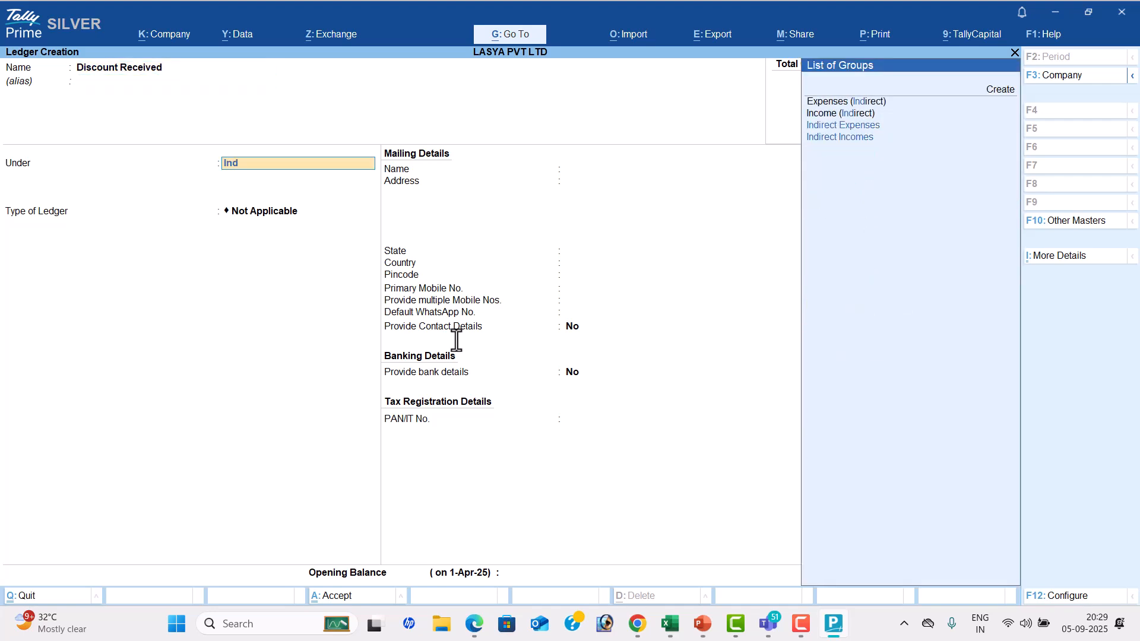
pyautogui.press('Down')
pyautogui.press('Down')
pyautogui.press('Return')
pyautogui.press('Return')
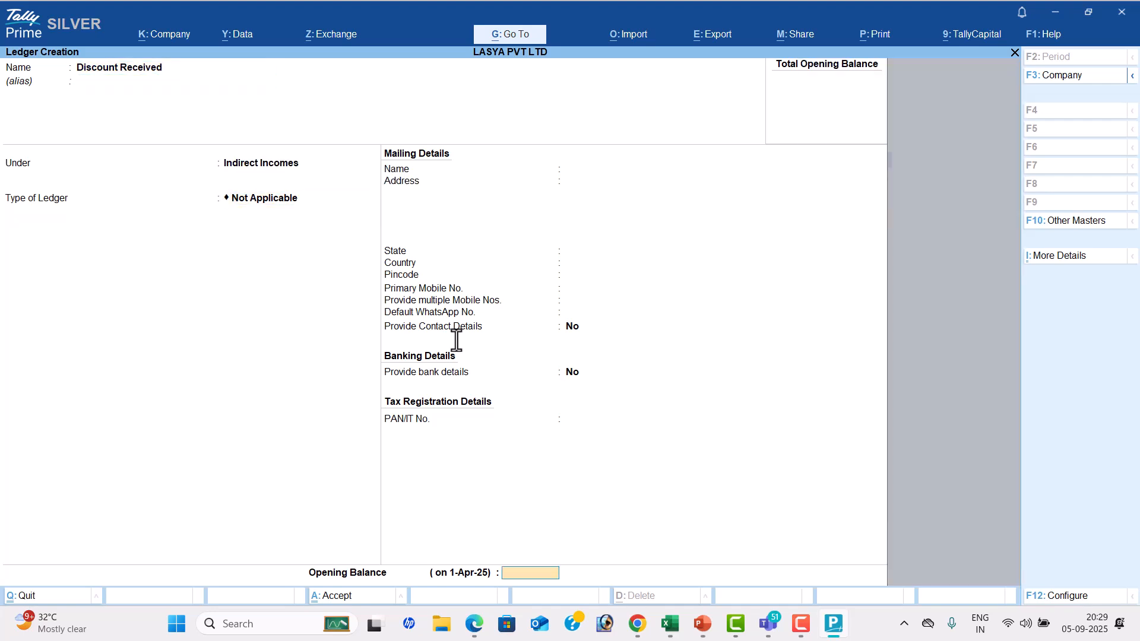
pyautogui.press('Return')
pyautogui.press('Return')
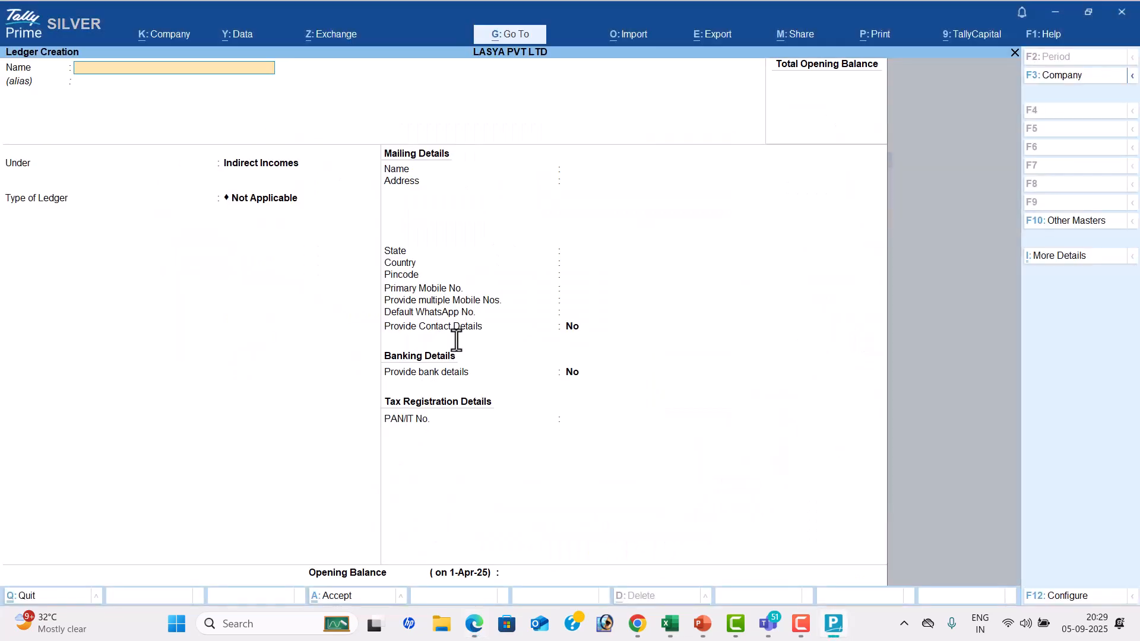
# Start a ledger named Transportation Charge Received in TallyPrime and place it under Direct Incomes
pyautogui.write('Transportation Charge S')
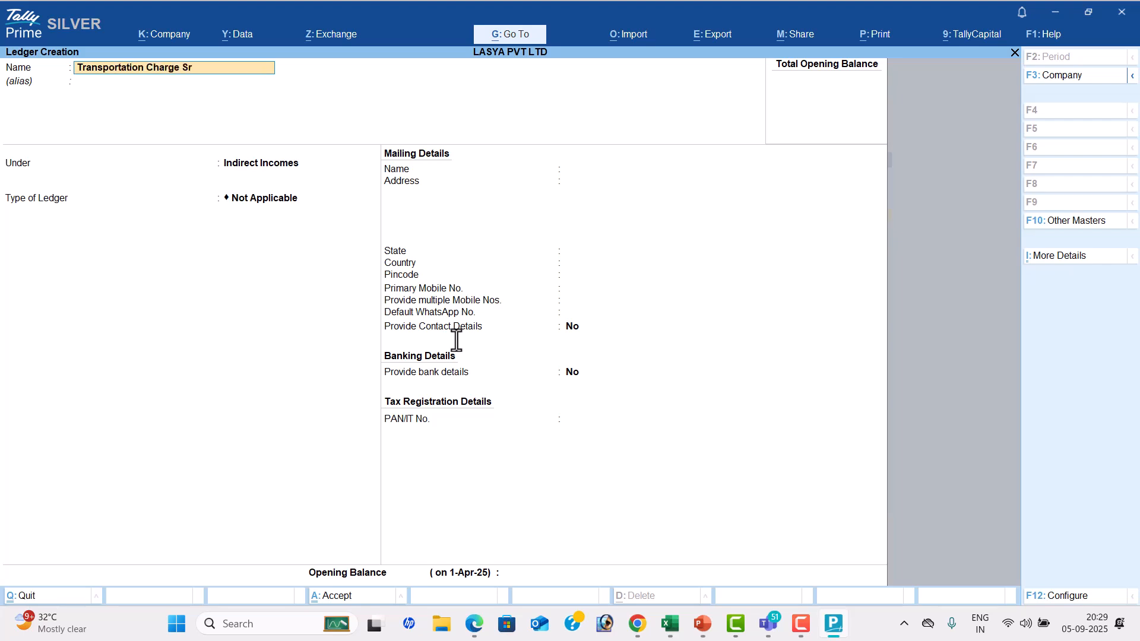
pyautogui.press('BackSpace')
pyautogui.write('Received')
pyautogui.press('Return')
pyautogui.press('Return')
pyautogui.write('Di')
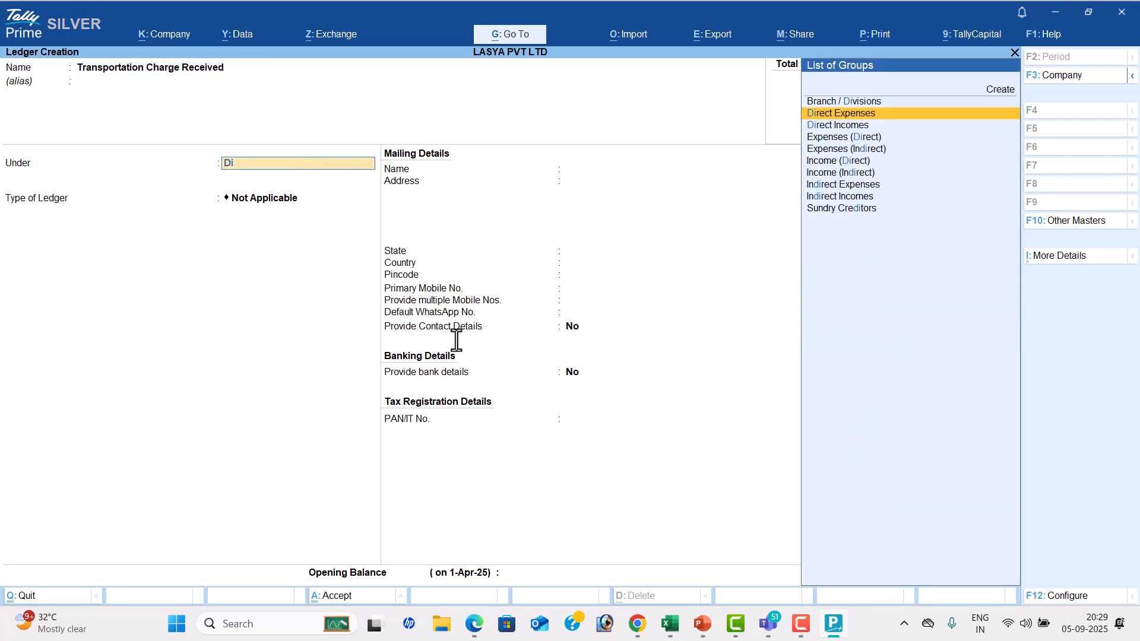
pyautogui.press('Down')
pyautogui.press('Return')
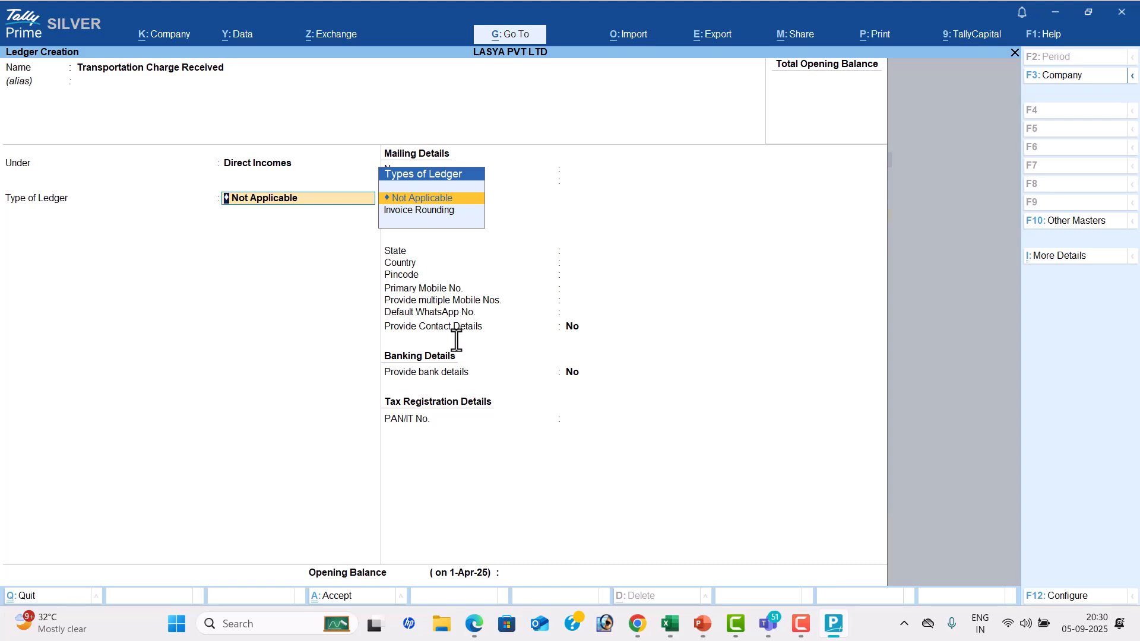
# Change the ledger's group to Duties & Taxes, keep duty type Others at 0 %, and save it
pyautogui.press('BackSpace')
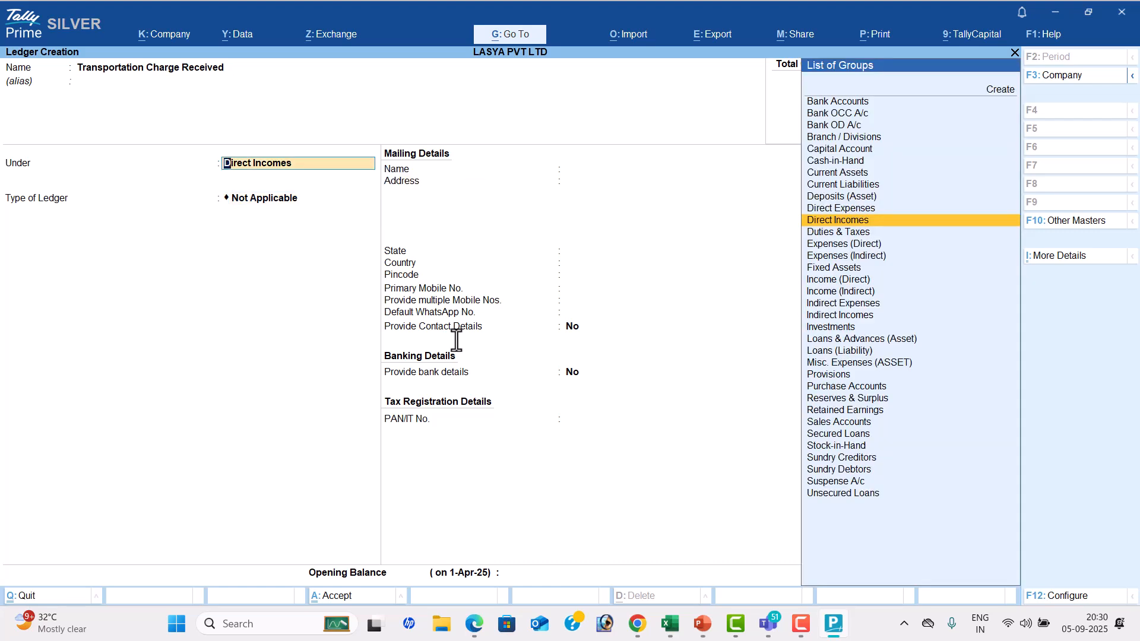
pyautogui.press('Down')
pyautogui.press('Return')
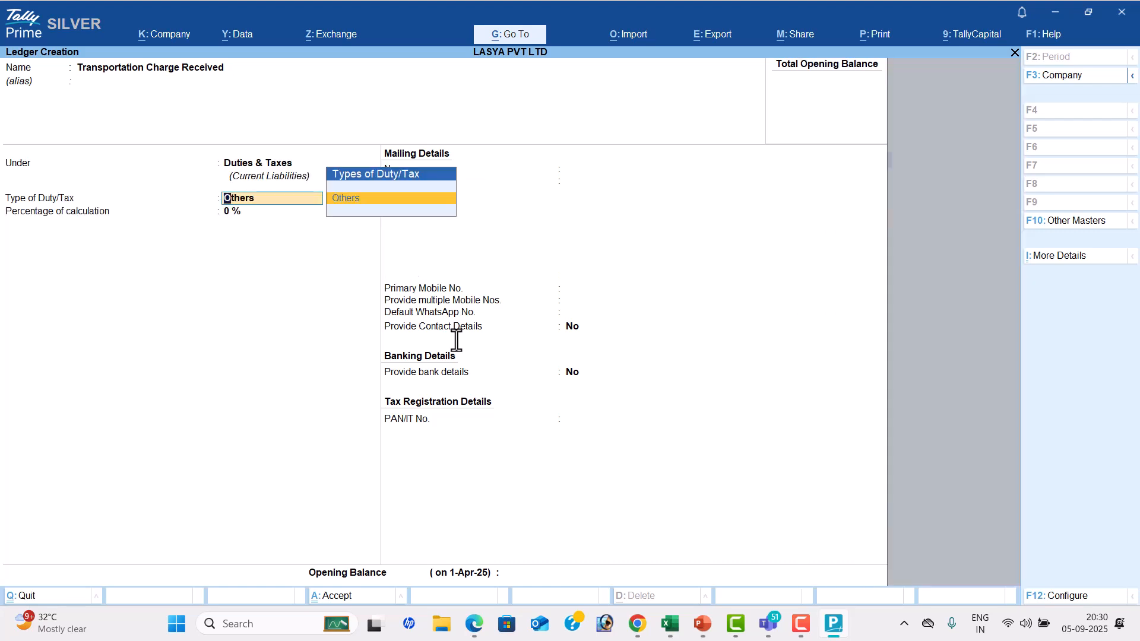
pyautogui.press('Return')
pyautogui.press('Return')
pyautogui.press('Return')
pyautogui.press('Return')
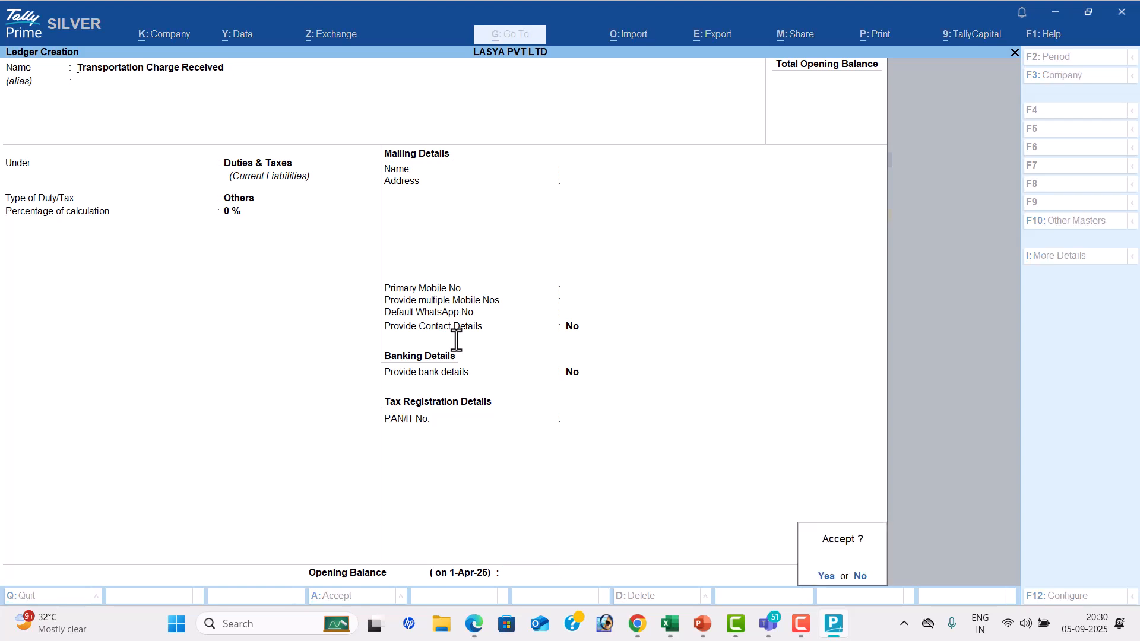
pyautogui.press('Return')
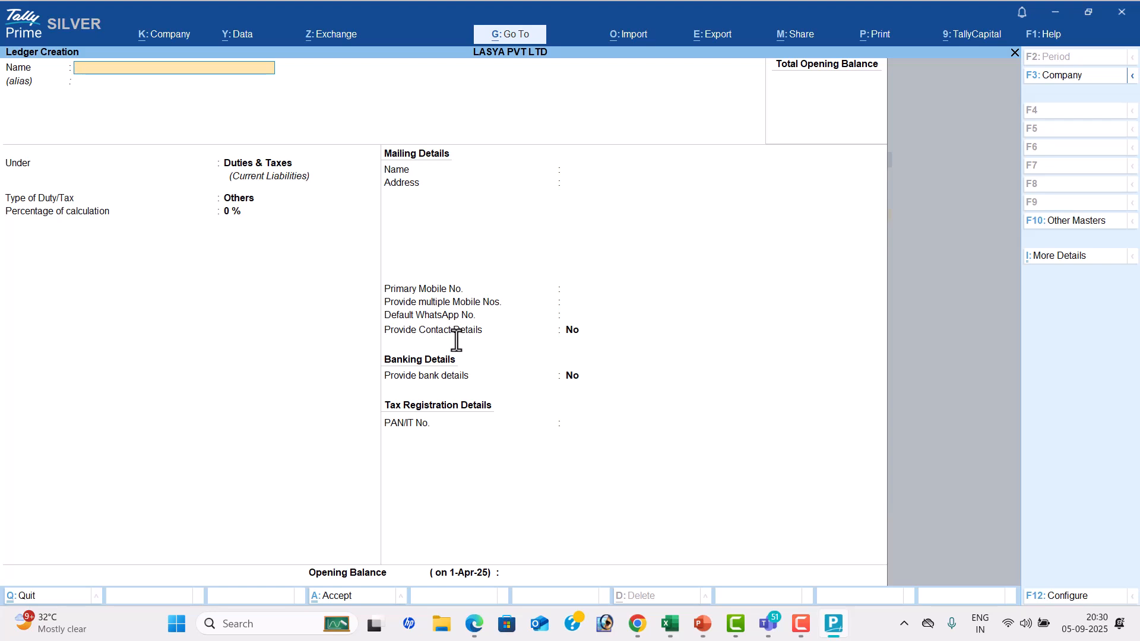
# Create a Computer ledger under Direct Expenses without an opening balance and save it
pyautogui.write('Computer')
pyautogui.press('Return')
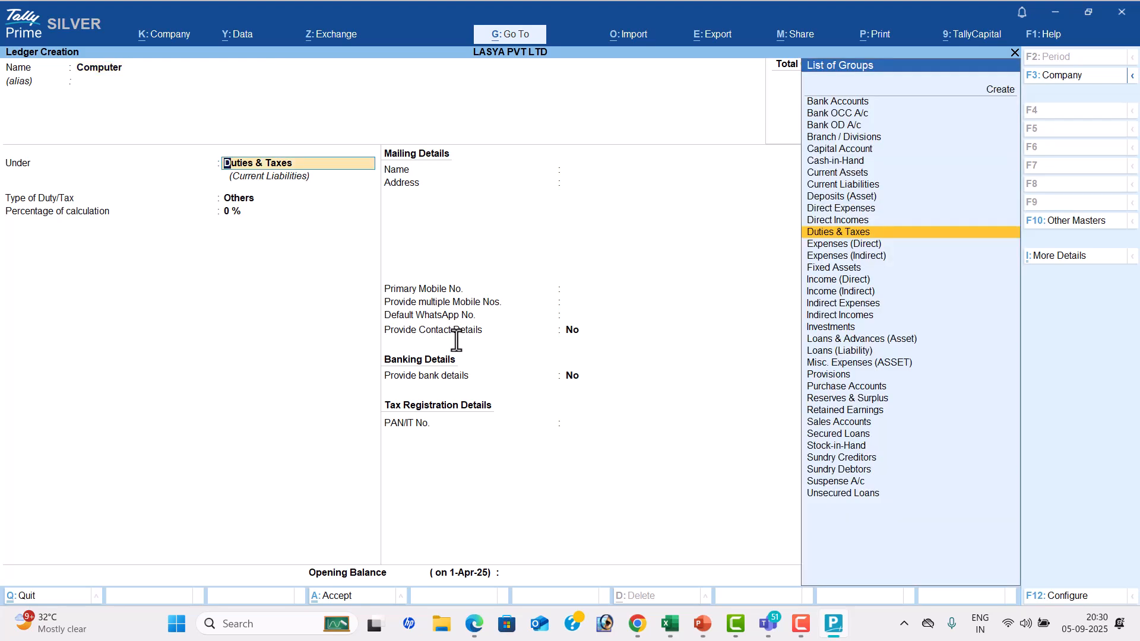
pyautogui.press('Down')
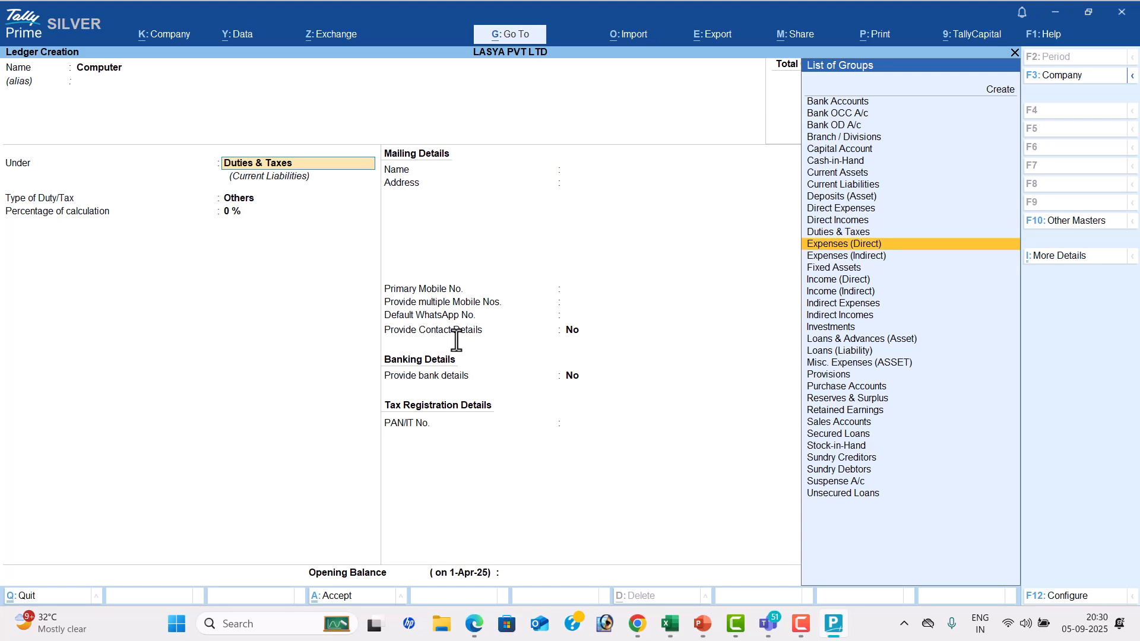
pyautogui.press('Up')
pyautogui.press('Up')
pyautogui.press('Up')
pyautogui.press('Return')
pyautogui.press('Return')
pyautogui.press('Return')
pyautogui.press('Return')
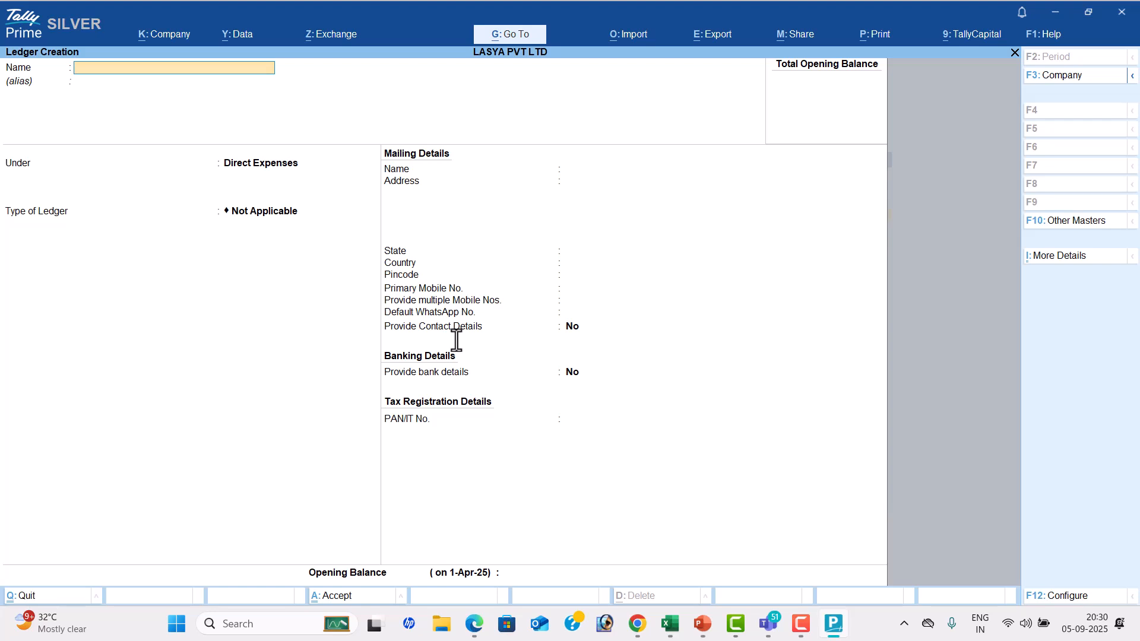
# Leave ledger creation and return to the Gateway of Tally
pyautogui.press('Escape')
pyautogui.press('Return')
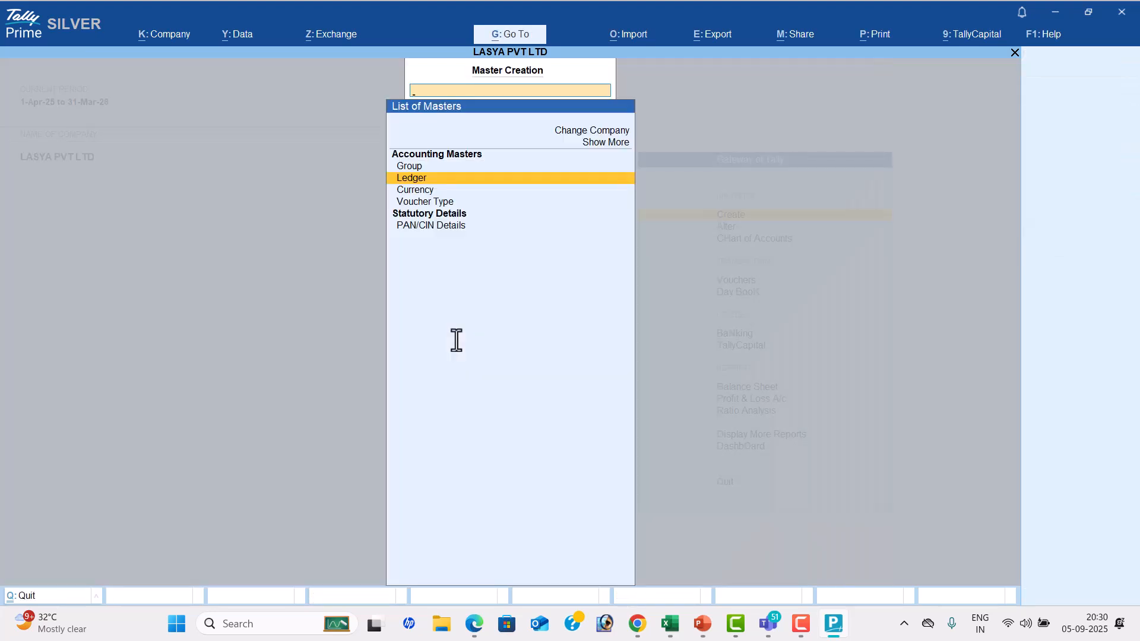
pyautogui.press('Escape')
# Alter the Computer ledger by moving it under Fixed Assets, and save it
pyautogui.press('Down')
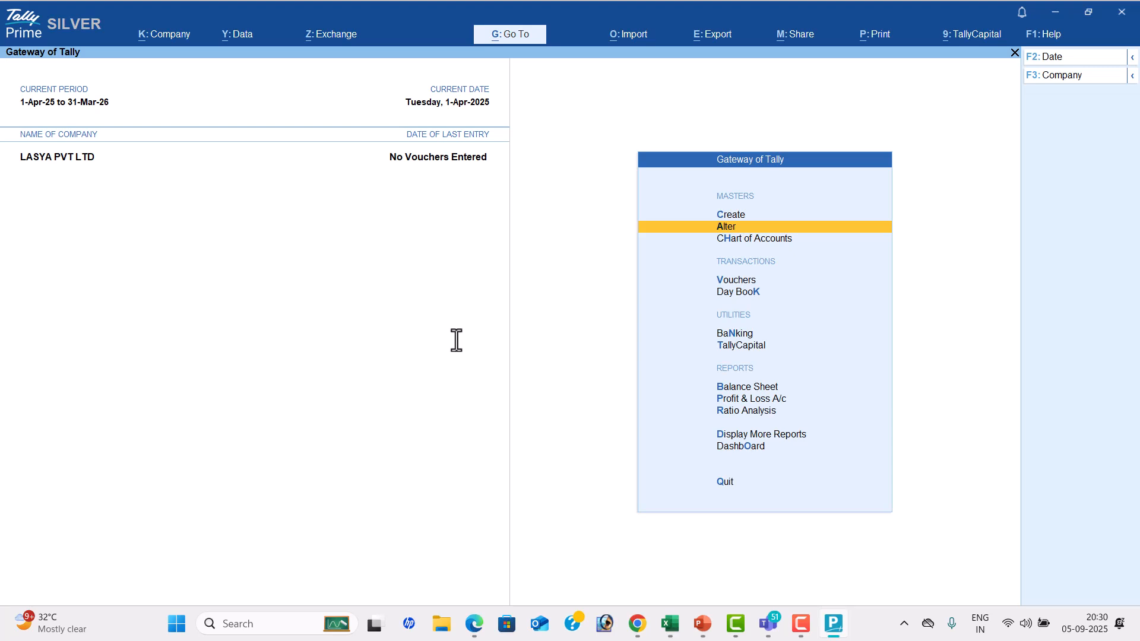
pyautogui.press('Return')
pyautogui.press('Return')
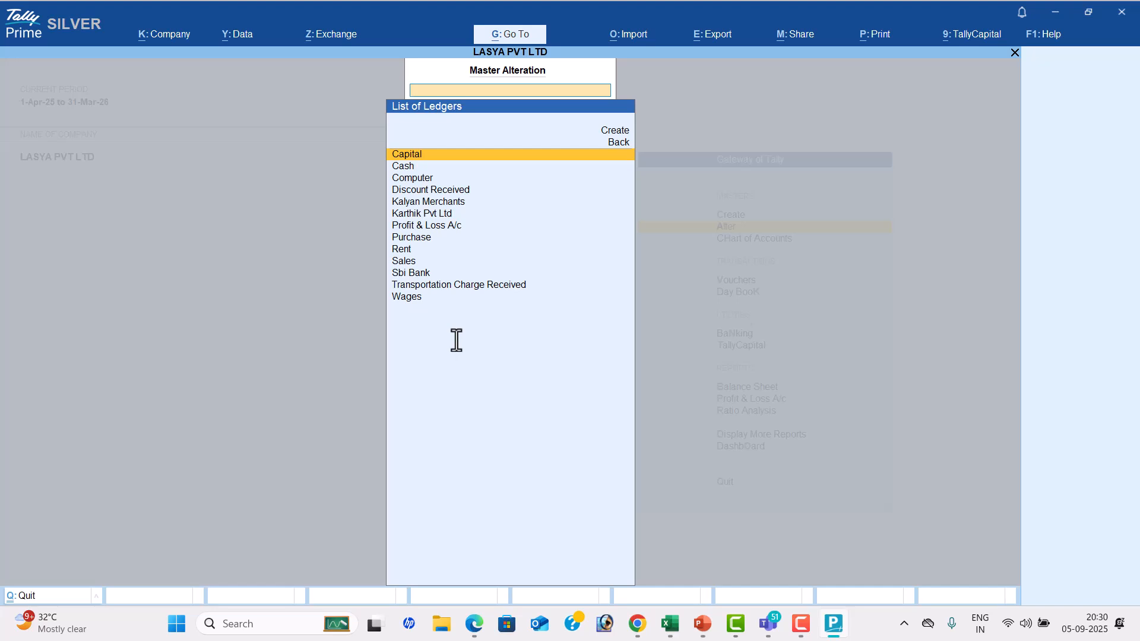
pyautogui.press('Down')
pyautogui.press('Down')
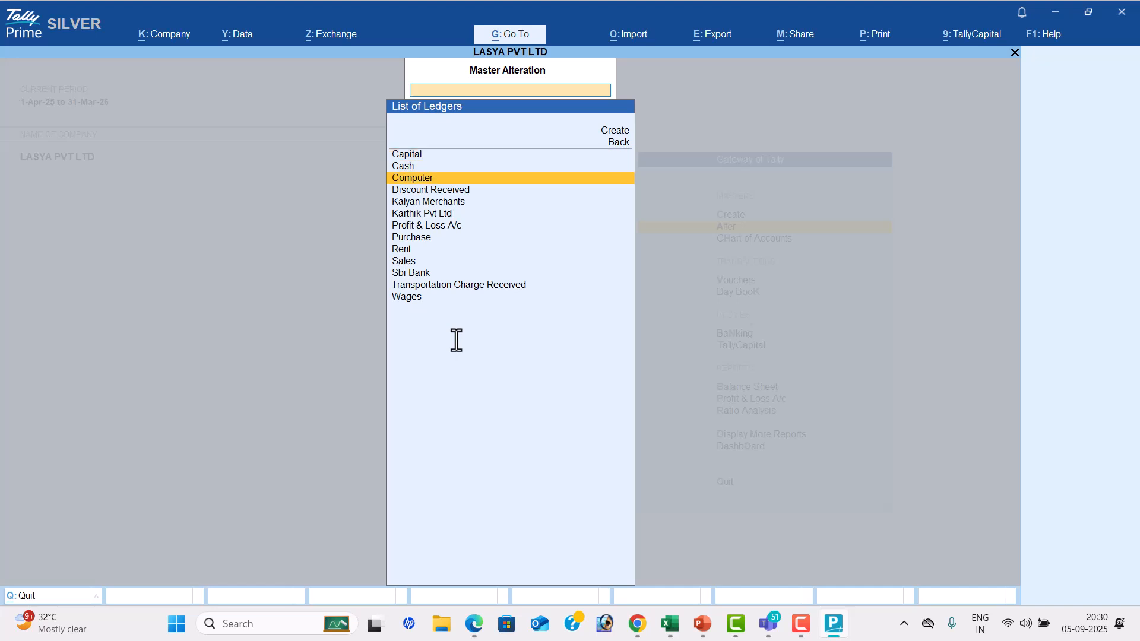
pyautogui.press('Return')
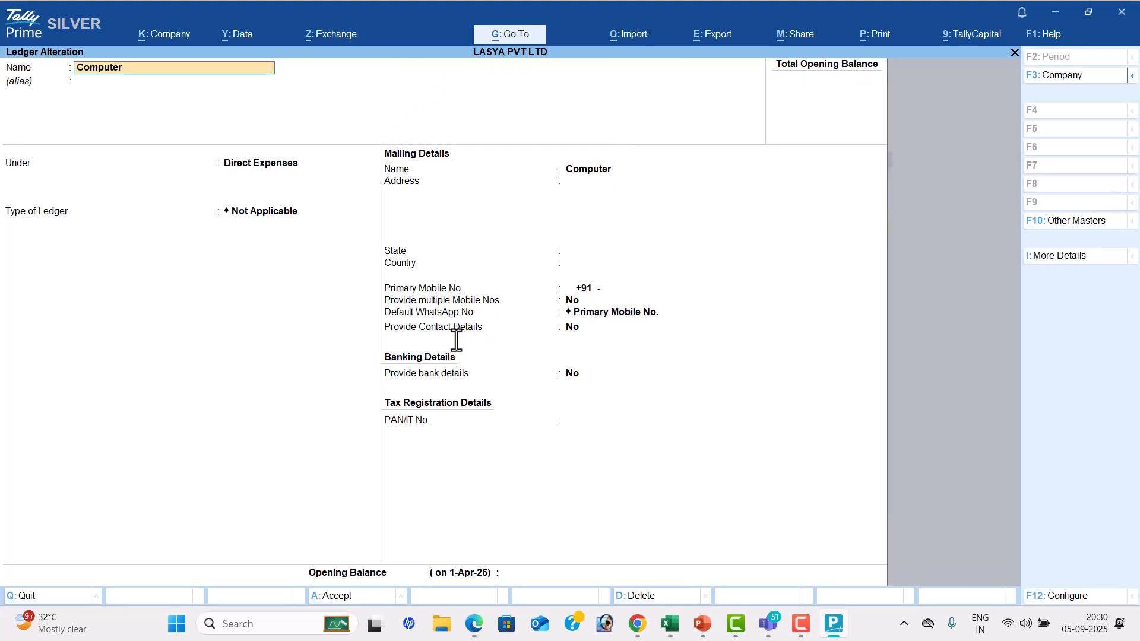
pyautogui.press('Return')
pyautogui.press('Return')
pyautogui.write('F')
pyautogui.press('Return')
pyautogui.press('Return')
pyautogui.press('Return')
pyautogui.press('Return')
pyautogui.press('Return')
pyautogui.press('Return')
pyautogui.press('Return')
pyautogui.press('Return')
pyautogui.press('Return')
pyautogui.press('Return')
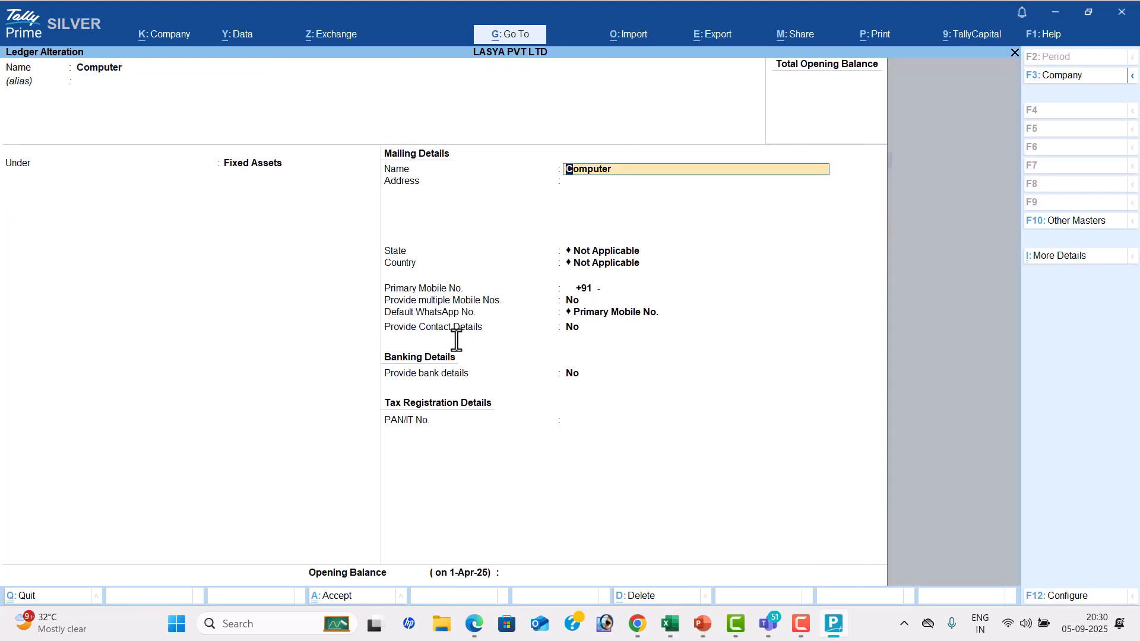
pyautogui.press('Return')
pyautogui.press('Return')
pyautogui.press('Return')
# Alter the Transportation Charge Received ledger by moving it under Direct Incomes, and save it
pyautogui.press('Down')
pyautogui.press('Down')
pyautogui.press('Down')
pyautogui.press('Down')
pyautogui.press('Down')
pyautogui.press('Down')
pyautogui.press('Down')
pyautogui.press('Down')
pyautogui.press('Down')
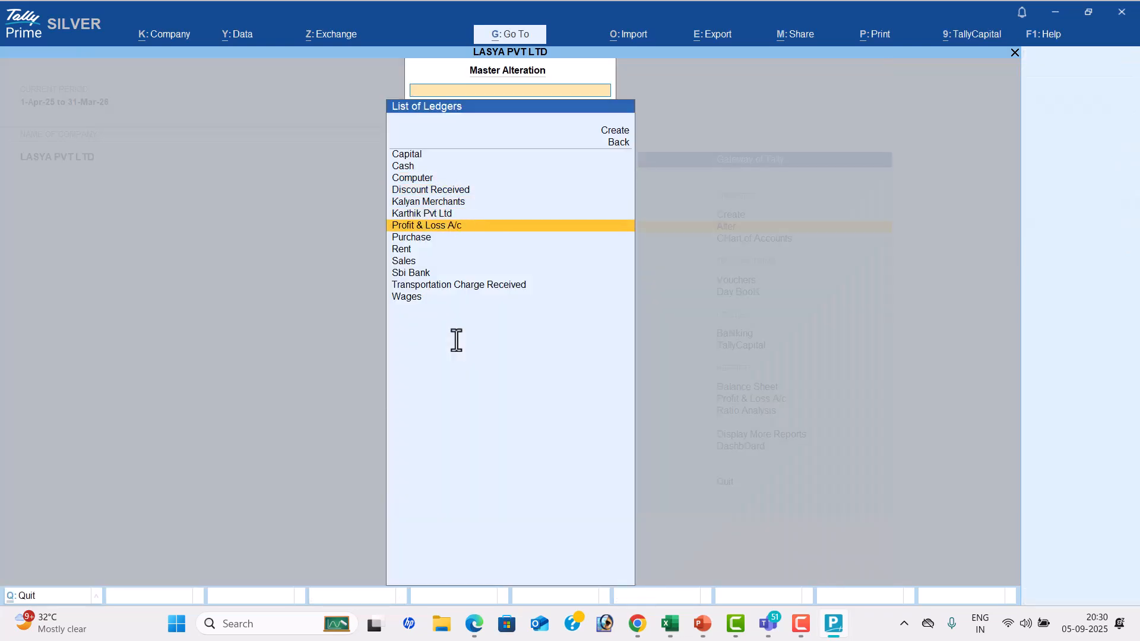
pyautogui.press('Return')
pyautogui.press('Return')
pyautogui.press('Return')
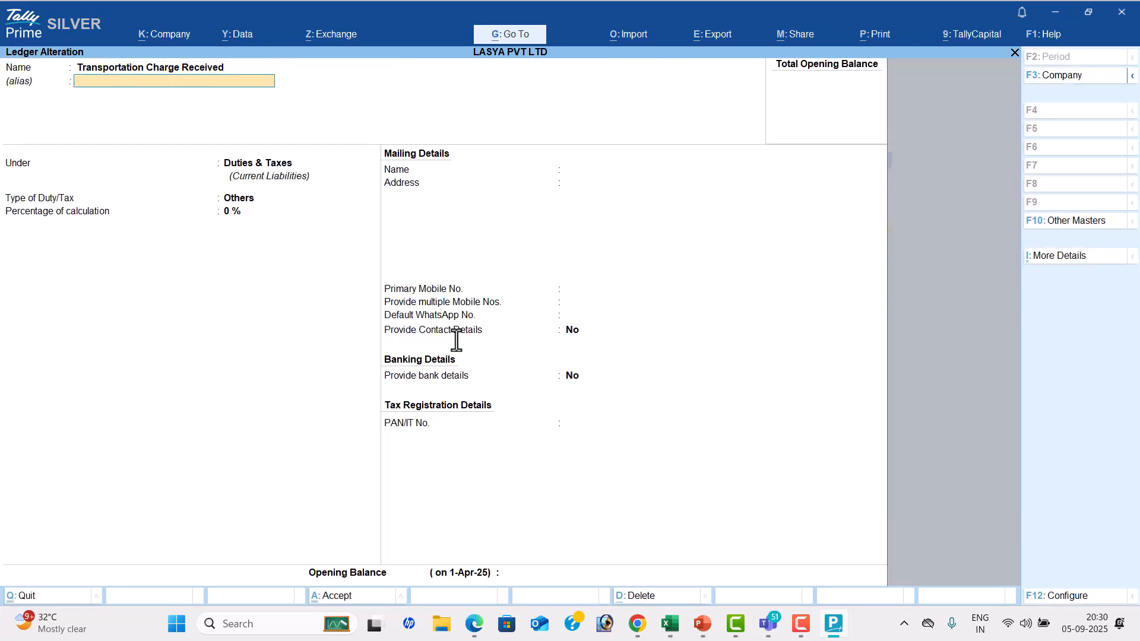
pyautogui.write('Di')
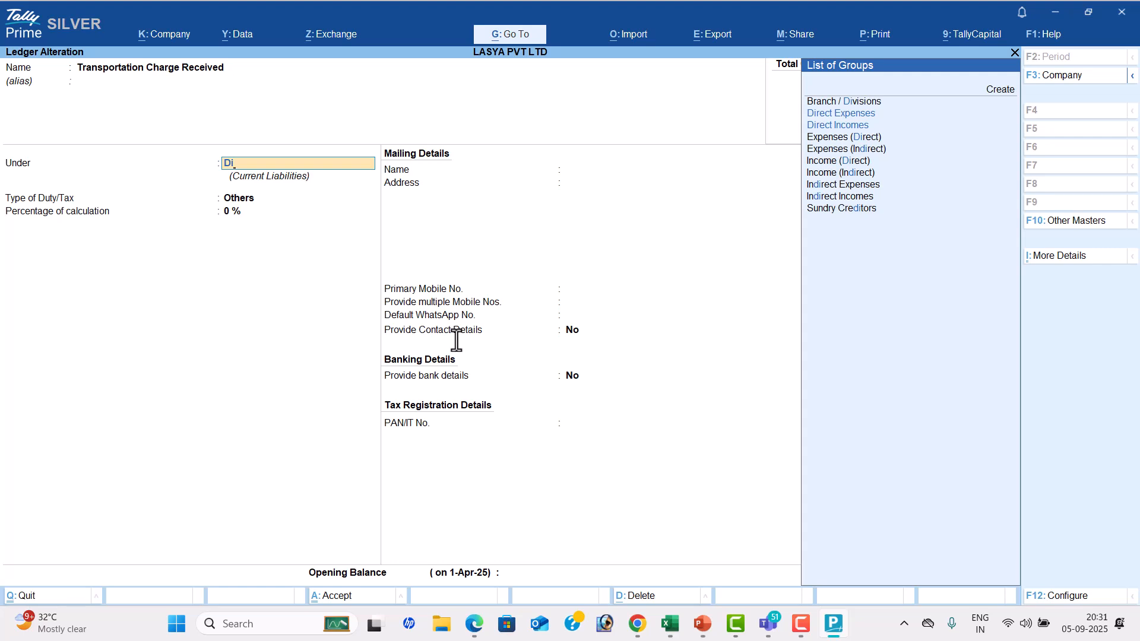
pyautogui.press('Down')
pyautogui.press('Return')
pyautogui.press('Return')
pyautogui.press('Return')
pyautogui.press('Return')
pyautogui.press('Return')
pyautogui.press('Return')
pyautogui.press('Return')
pyautogui.press('Return')
pyautogui.press('Return')
pyautogui.press('Return')
pyautogui.press('Return')
pyautogui.press('Return')
pyautogui.press('Return')
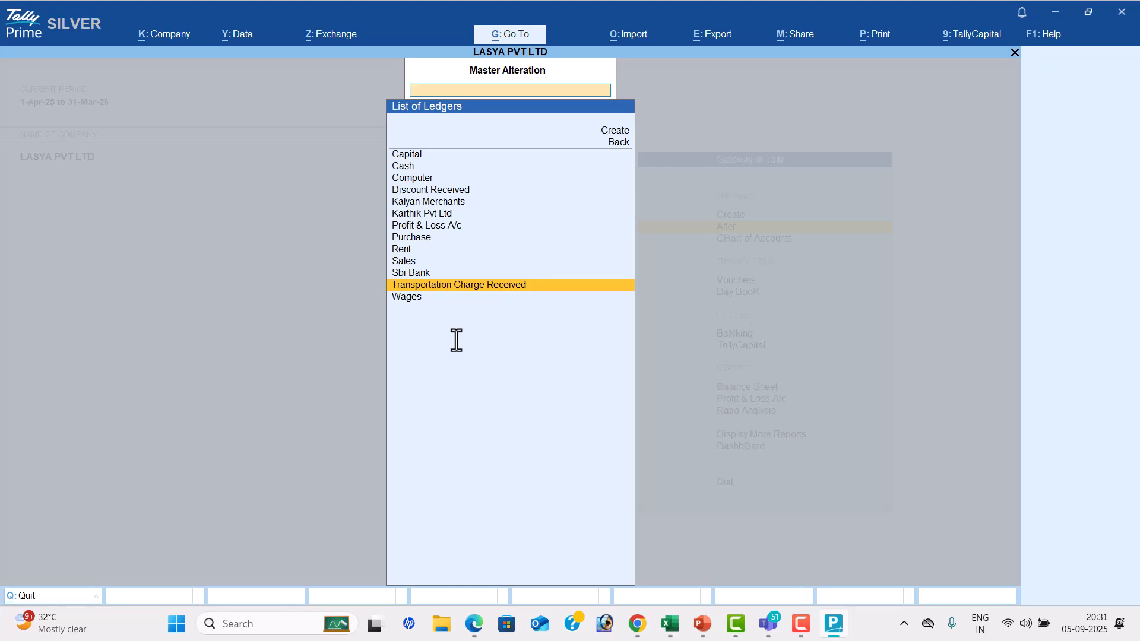
# Open the ledgers in the Chart of Accounts and start multi-ledger creation under All Items
pyautogui.press('Escape')
pyautogui.press('Escape')
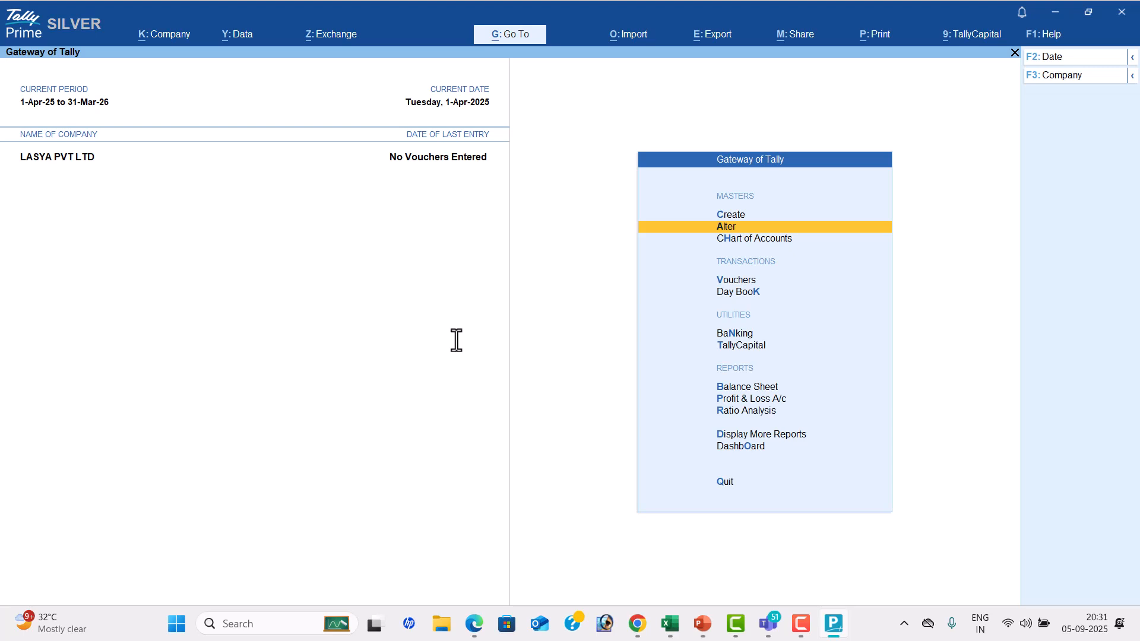
pyautogui.press('Down')
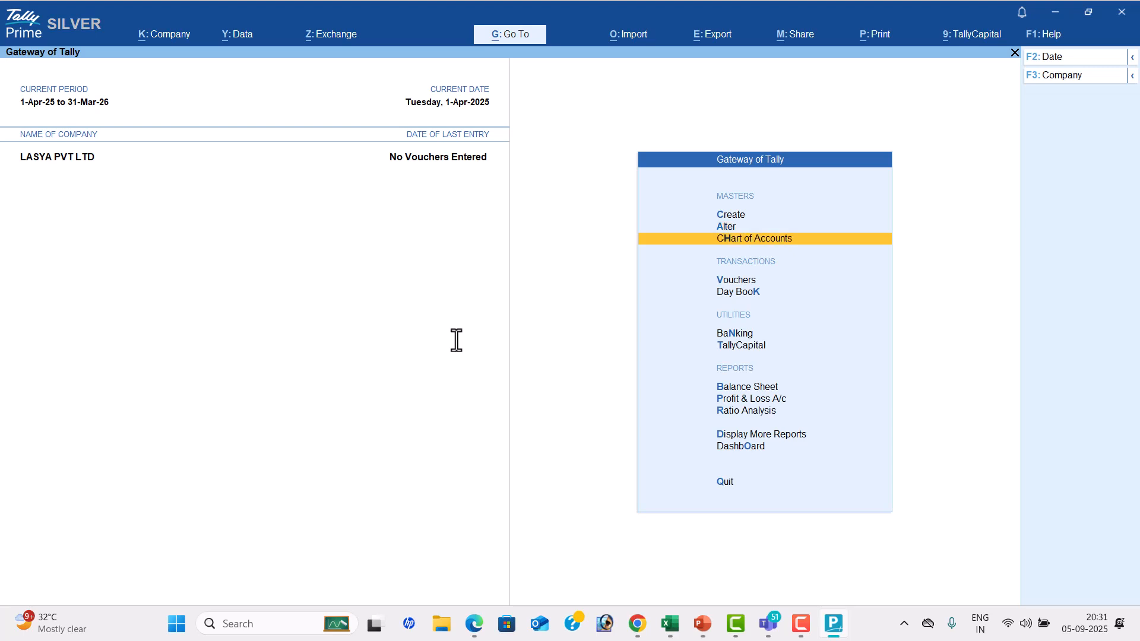
pyautogui.press('Return')
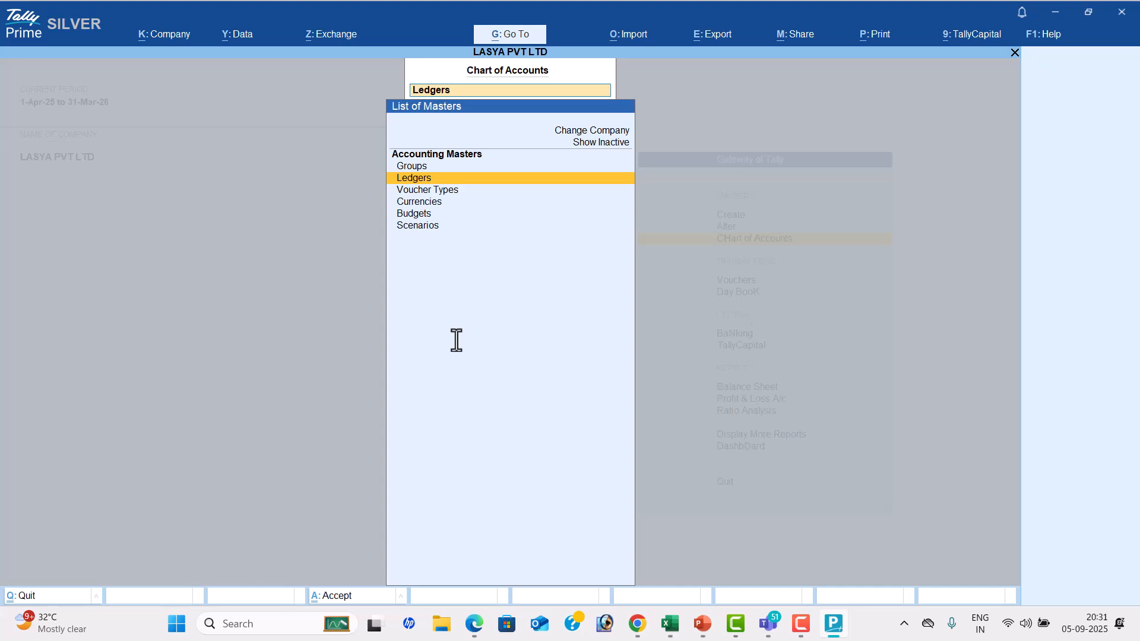
pyautogui.press('Return')
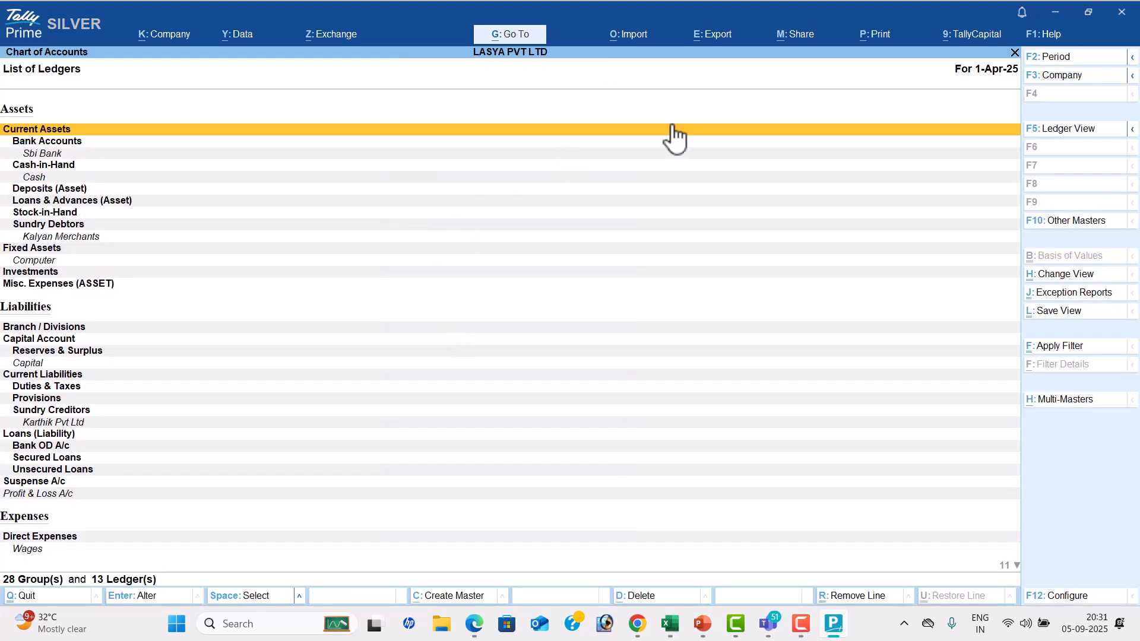
pyautogui.click(1068, 401)
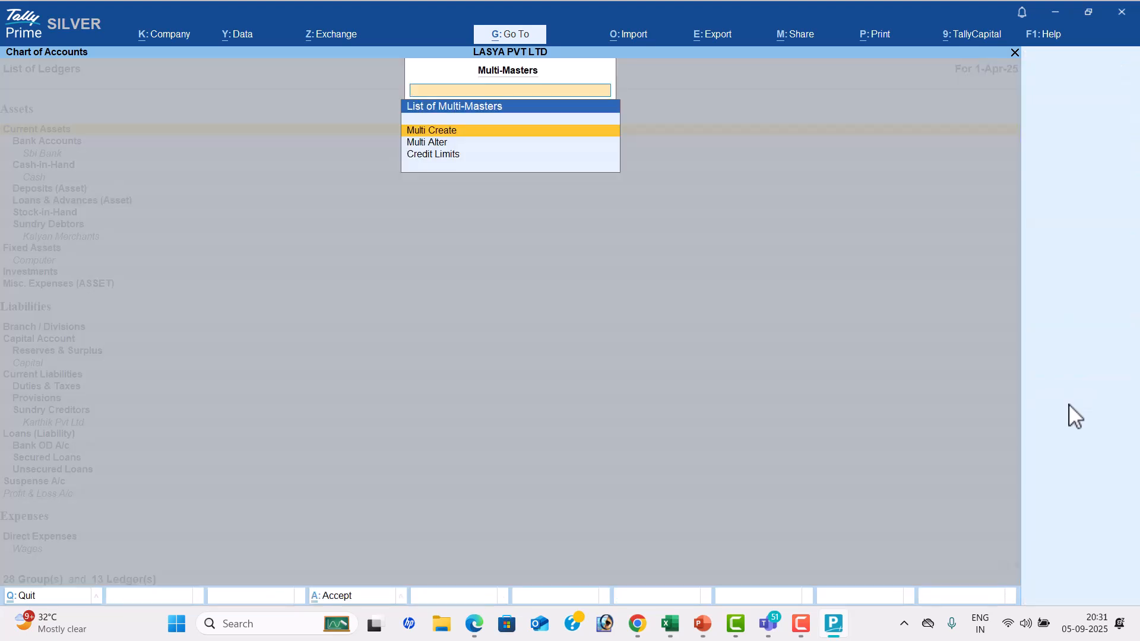
pyautogui.press('Return')
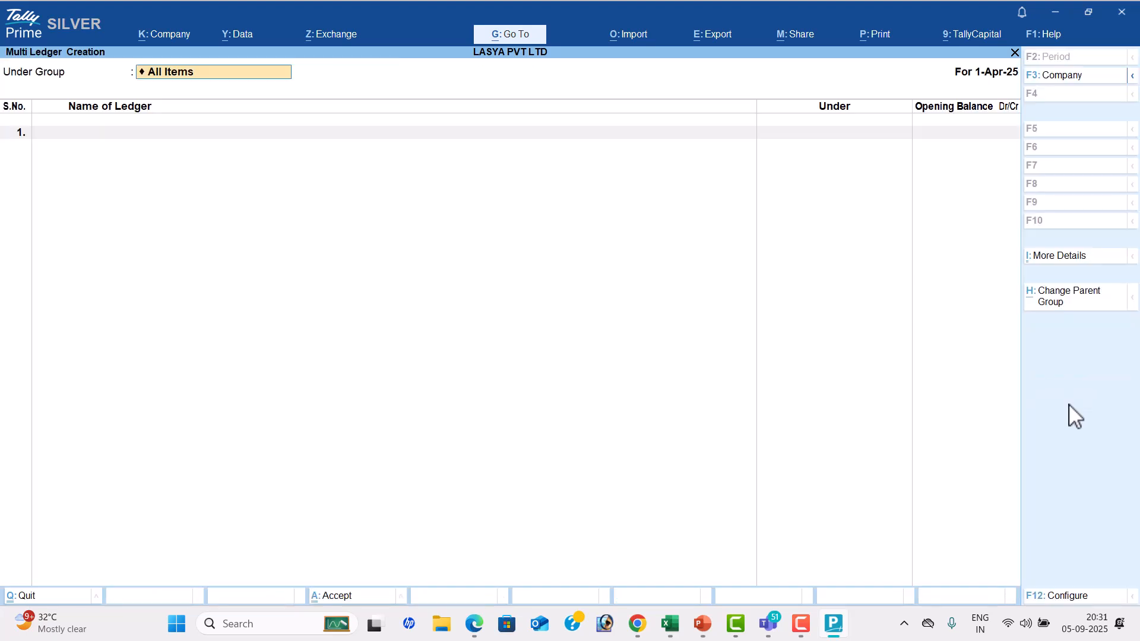
pyautogui.press('Return')
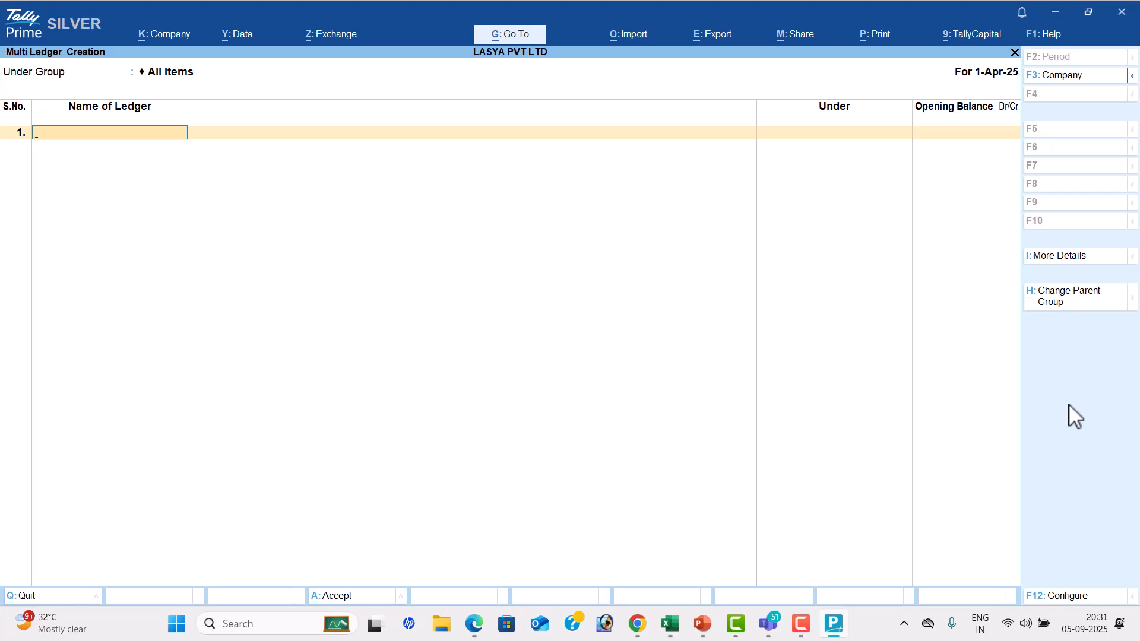
# Switch to the PDF in Edge and examine the PROBLEM-2 transactions of KARTHIK IT SOLUTIONS
pyautogui.hotkey('alt', 'Tab')
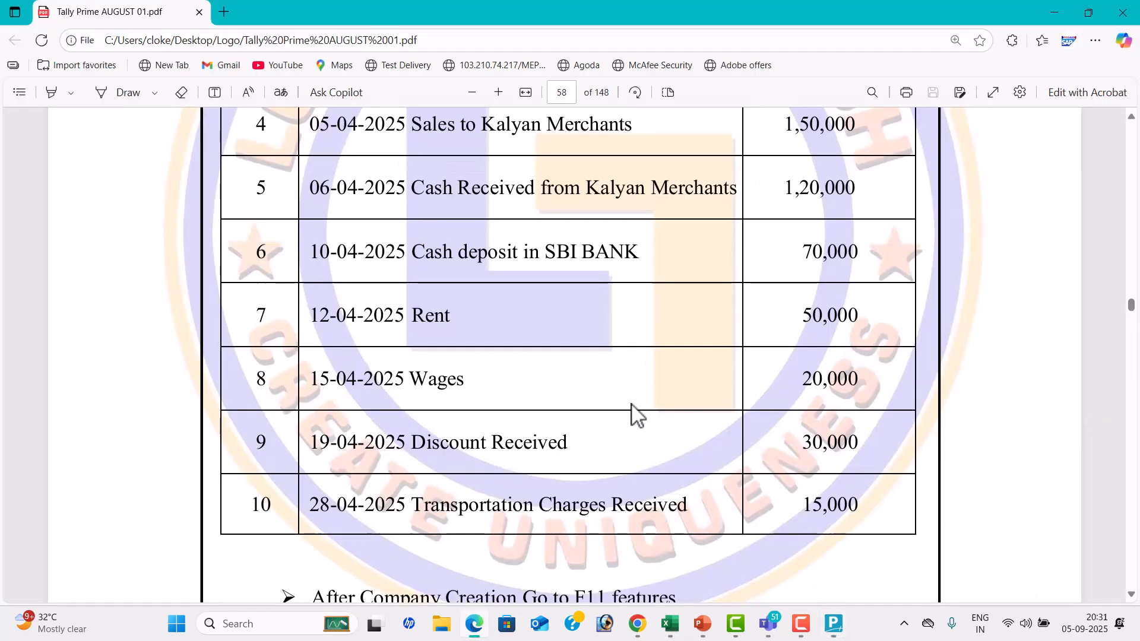
pyautogui.scroll(-10, 632, 409)
pyautogui.scroll(-3, 627, 394)
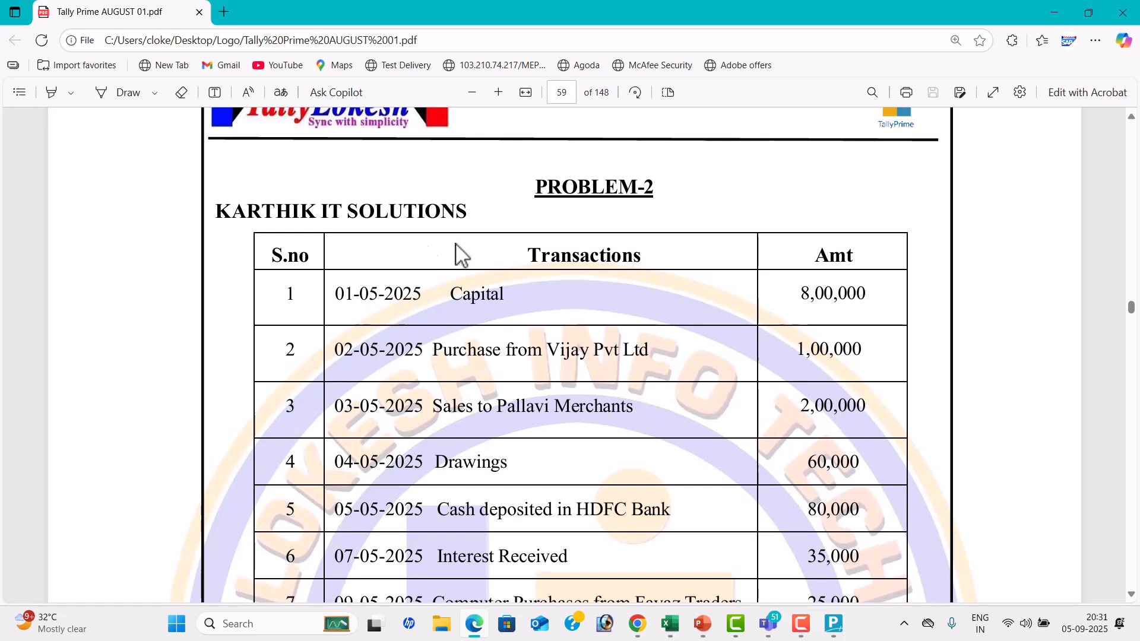
pyautogui.scroll(-1, 469, 256)
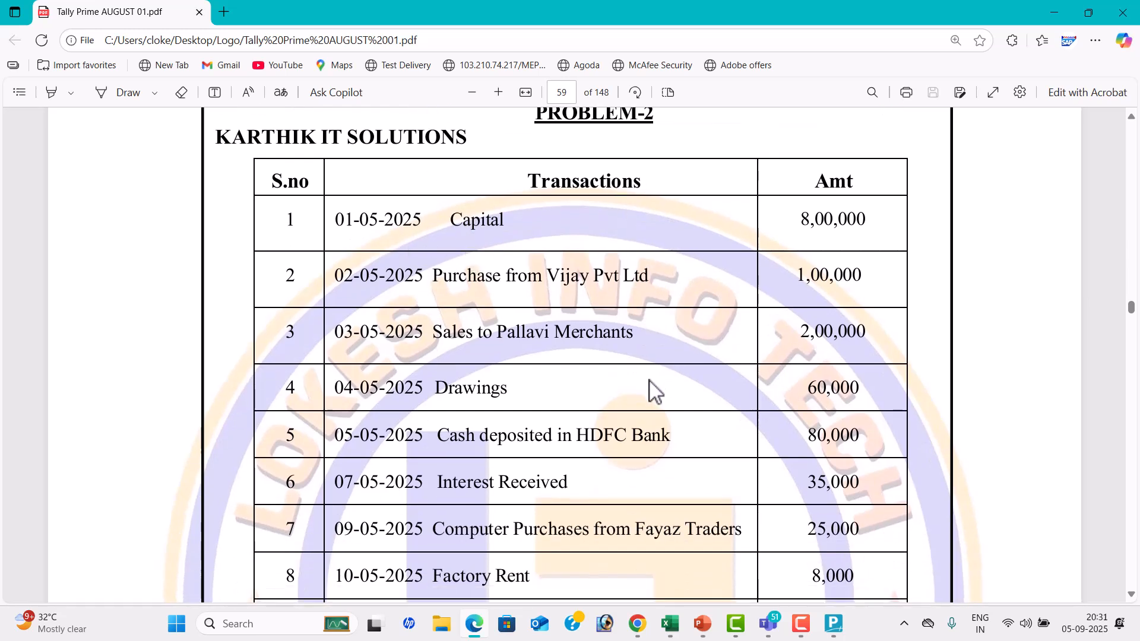
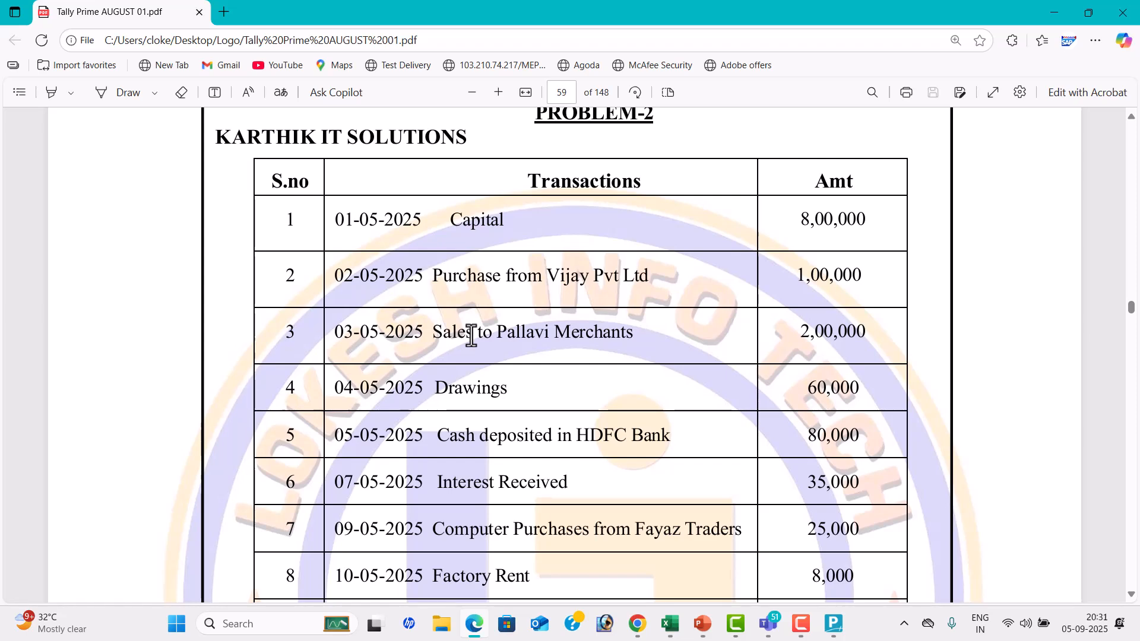
# Switch back to TallyPrime and enter the first ledger as Capital1 under Capital Account, with no opening balance
pyautogui.hotkey('alt', 'Tab')
pyautogui.write('Capital')
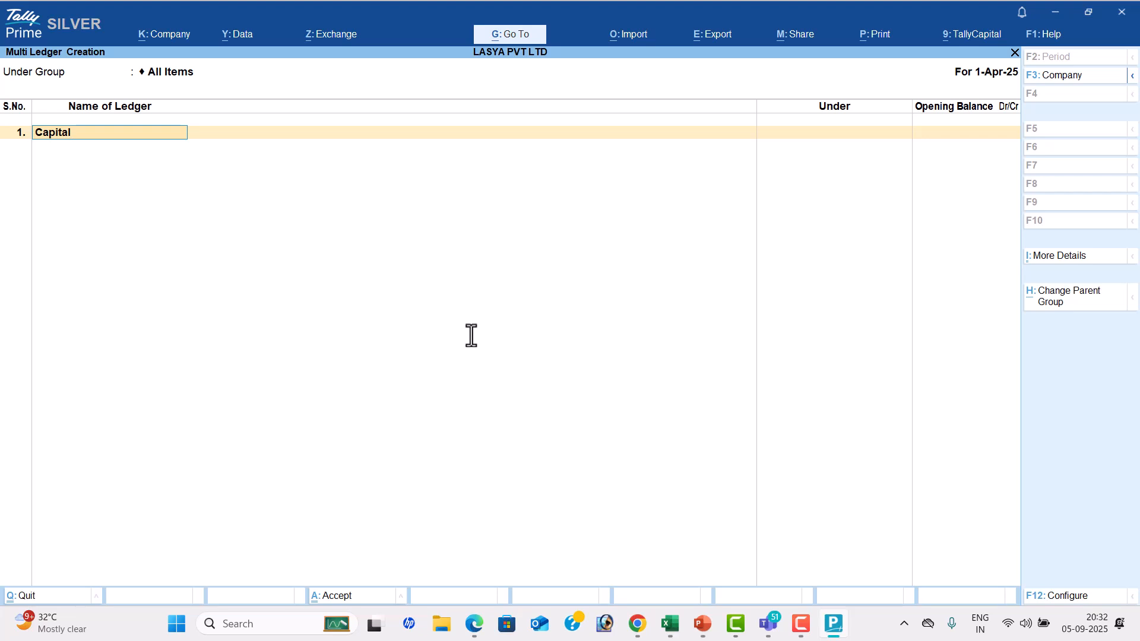
pyautogui.press('Return')
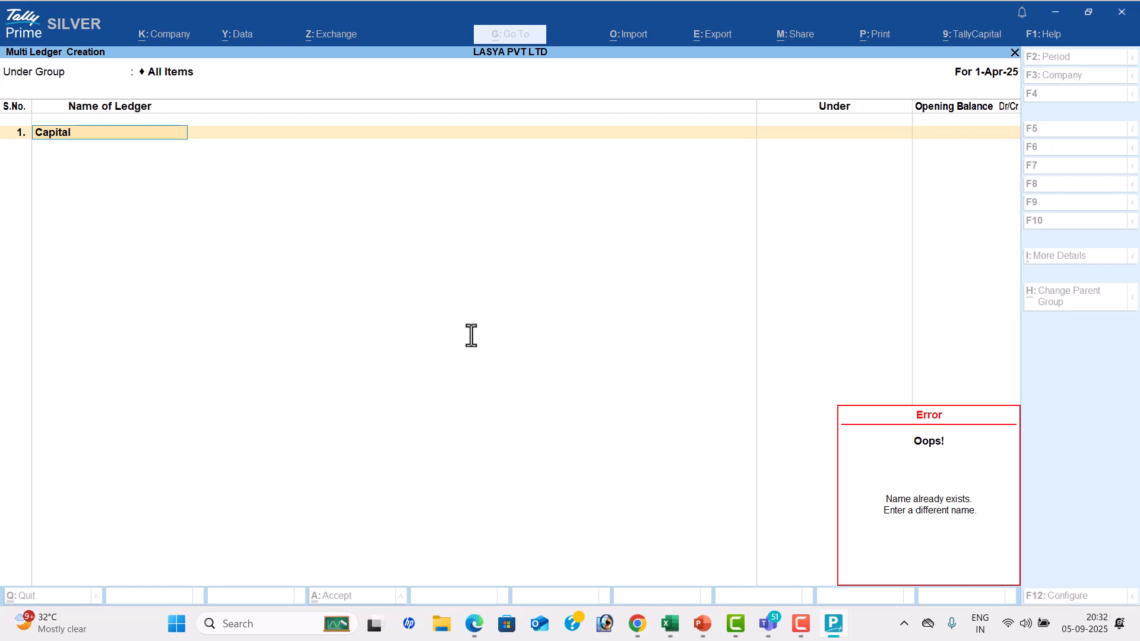
pyautogui.press('Escape')
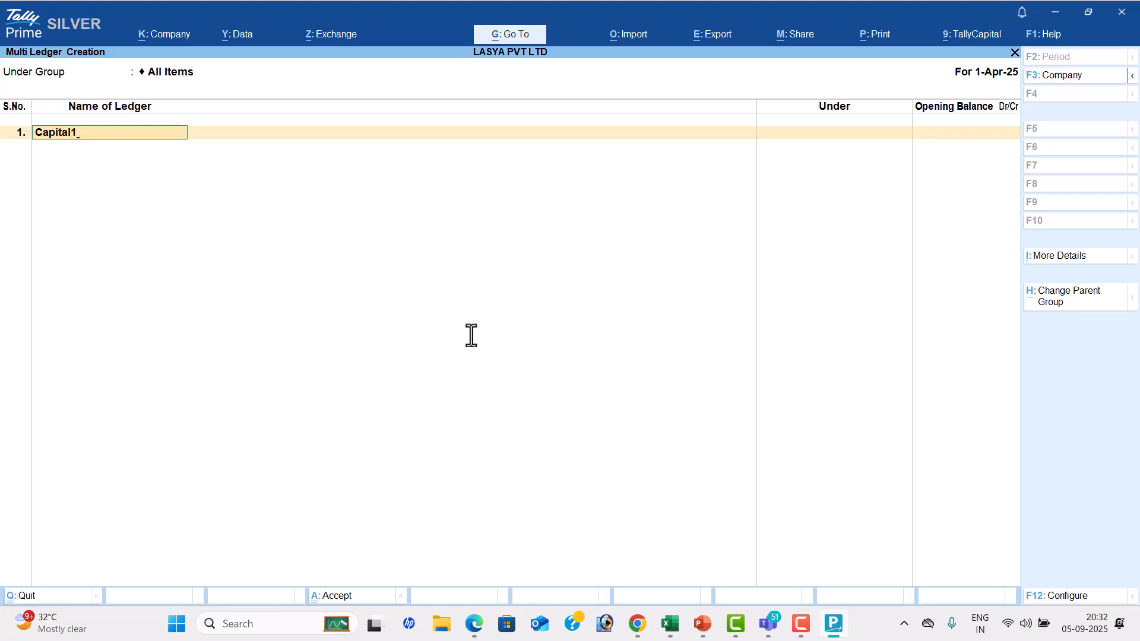
pyautogui.press('Return')
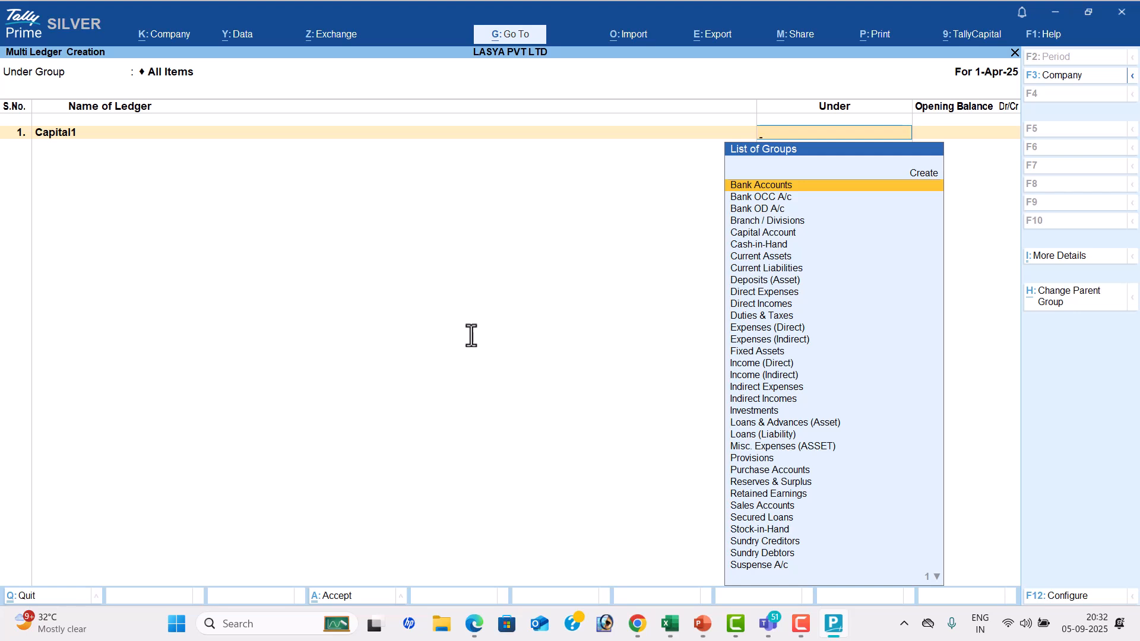
pyautogui.write('Ca')
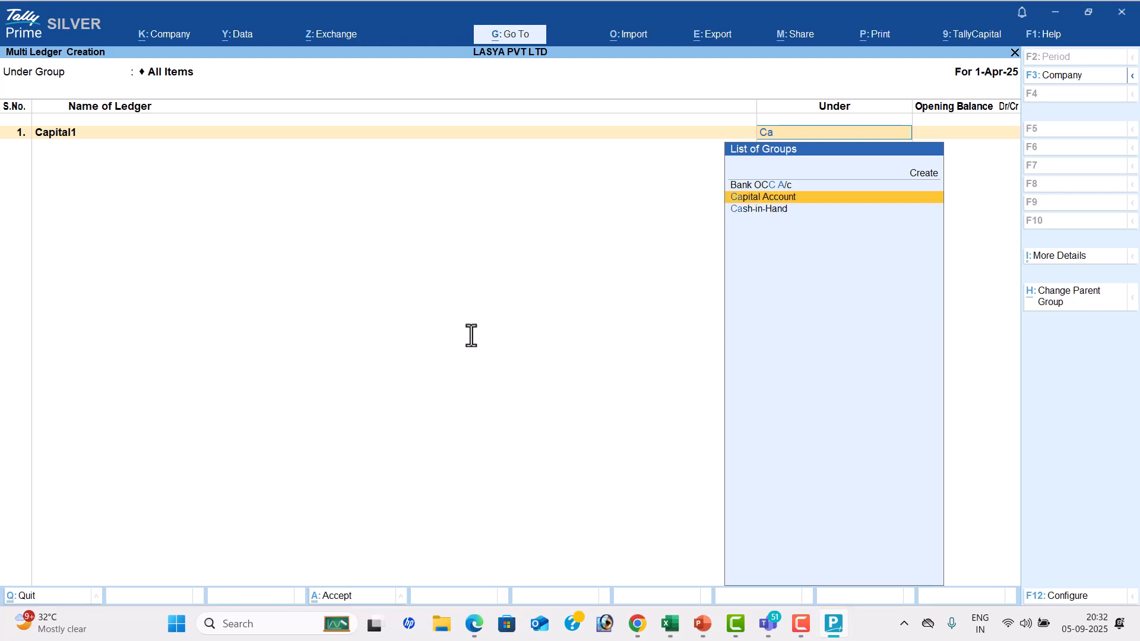
pyautogui.press('Return')
pyautogui.press('Return')
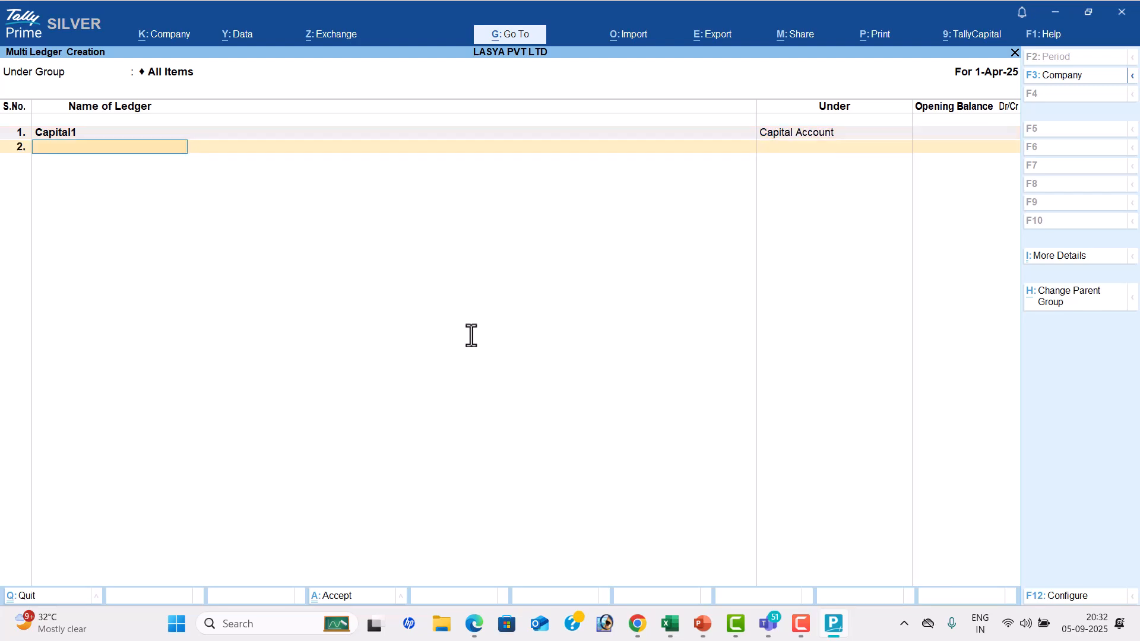
# Check the second PROBLEM-2 transaction in the PDF and add a ledger named Purchase1 under Purchase Accounts
pyautogui.hotkey('alt', 'Tab')
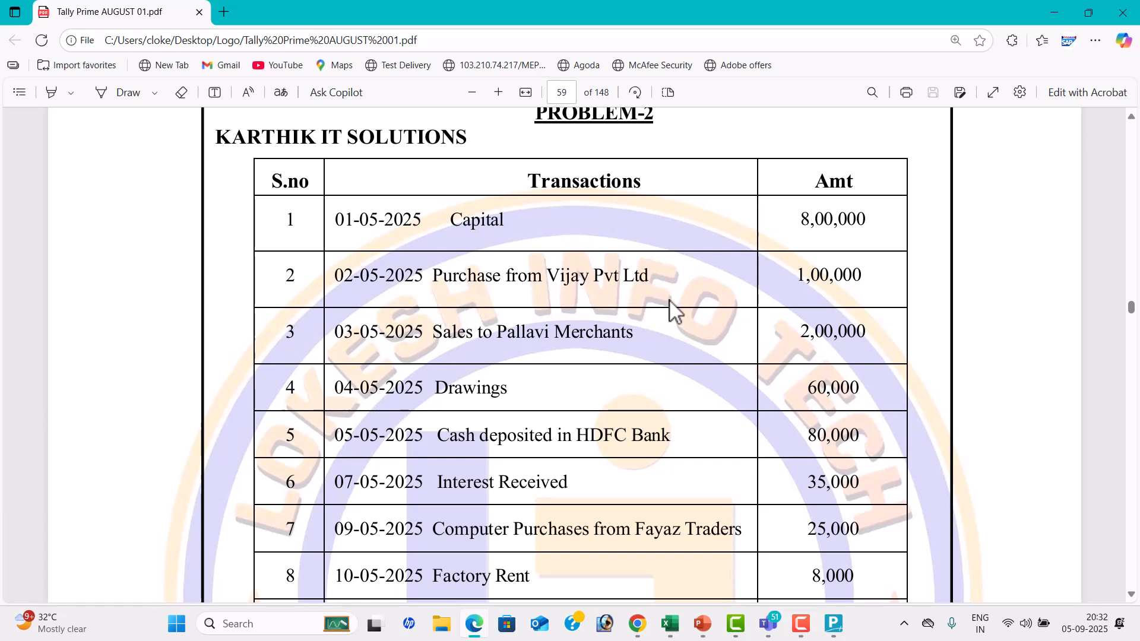
pyautogui.hotkey('alt', 'Tab')
pyautogui.write('P')
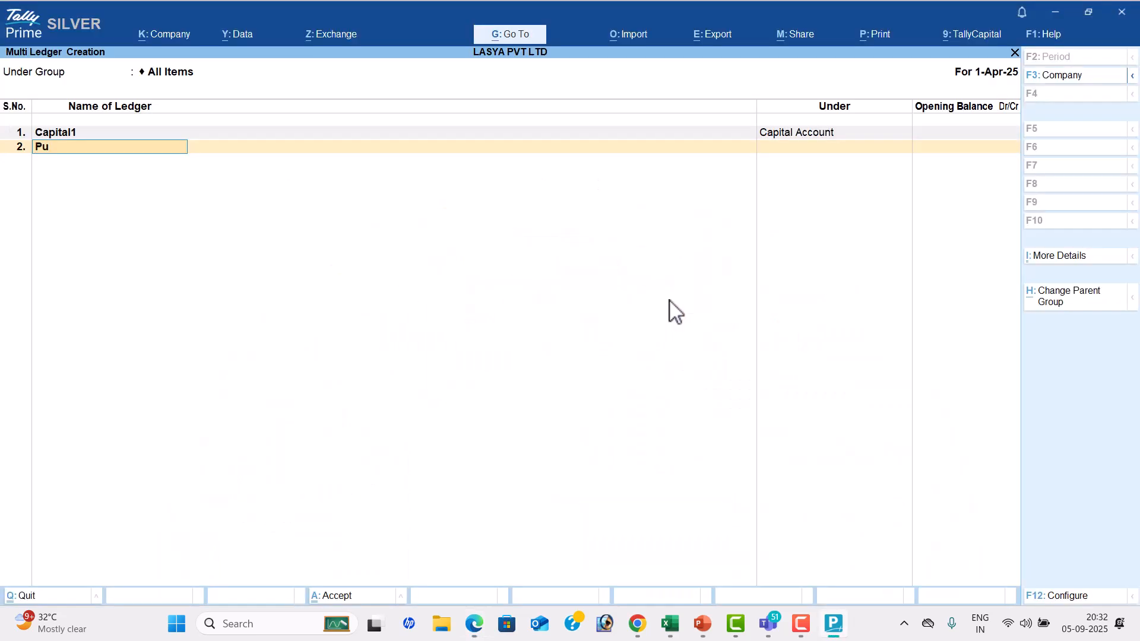
pyautogui.write('urchae')
pyautogui.press('BackSpace')
pyautogui.write('se')
pyautogui.press('Return')
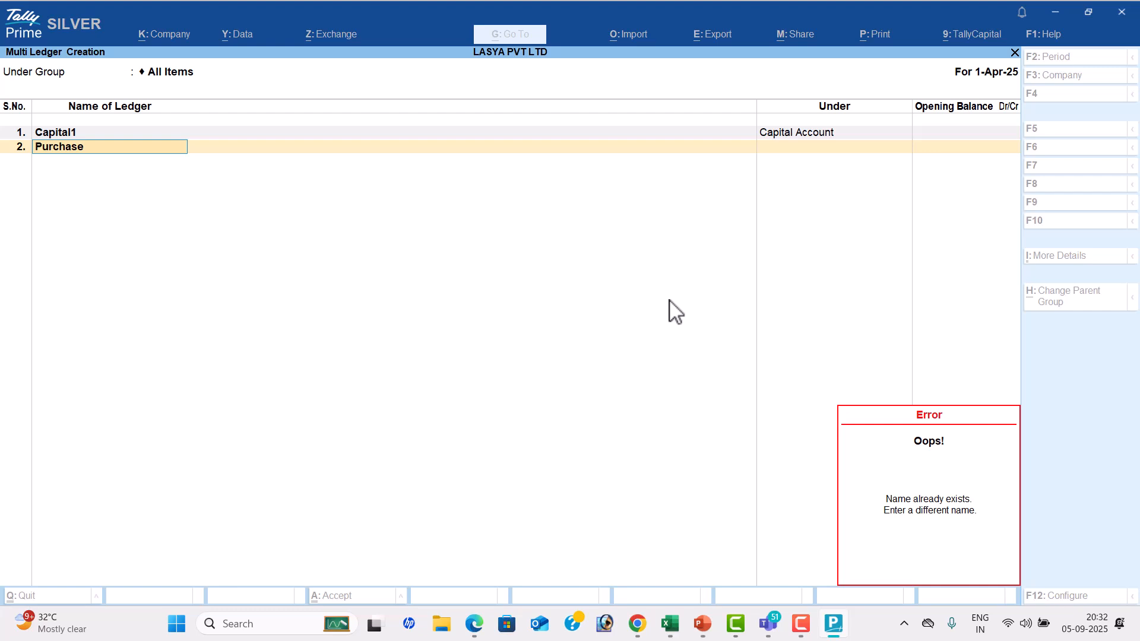
pyautogui.press('Escape')
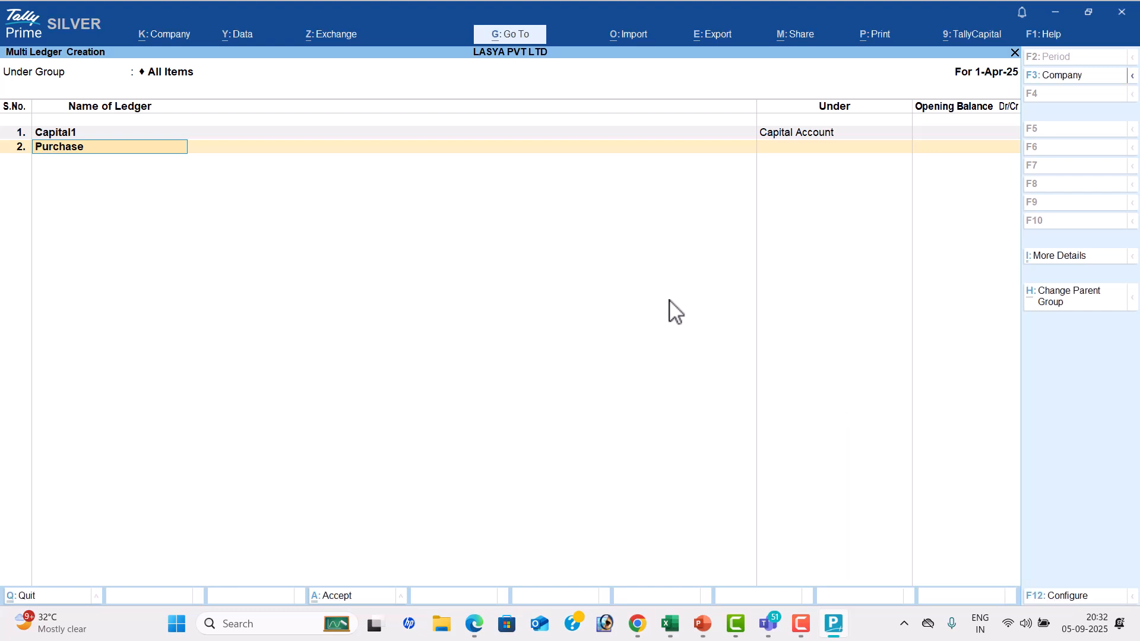
pyautogui.write('1')
pyautogui.press('Return')
pyautogui.write('Pur')
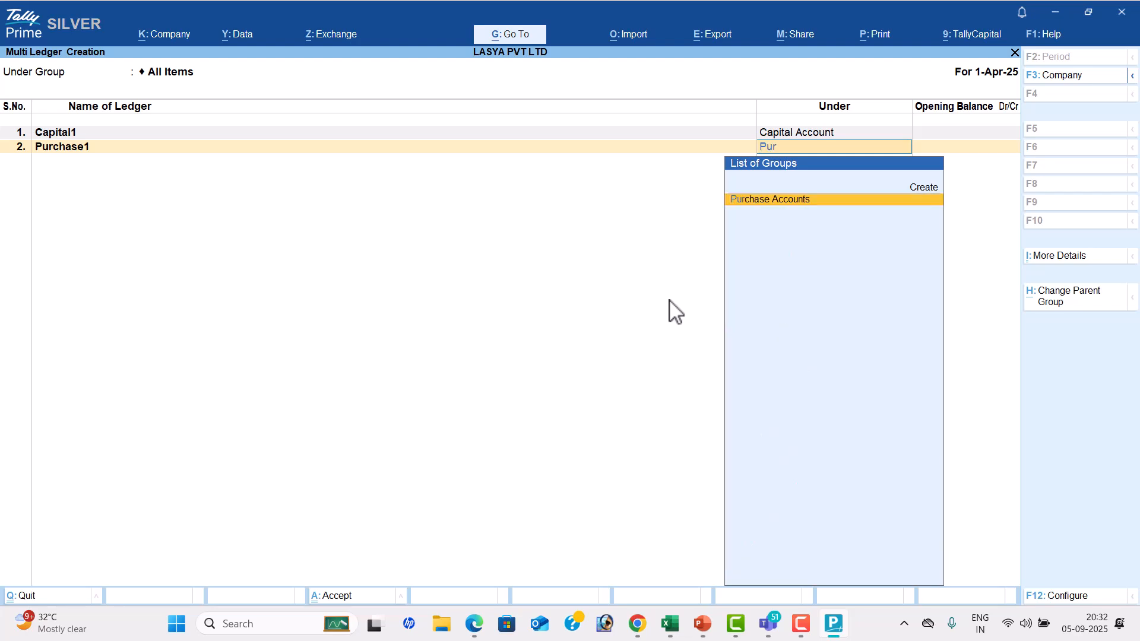
pyautogui.press('Return')
# Add the supplier from the purchase transaction as a ledger named Vijaya Pvt Ltd under Sundry Creditors
pyautogui.press('Return')
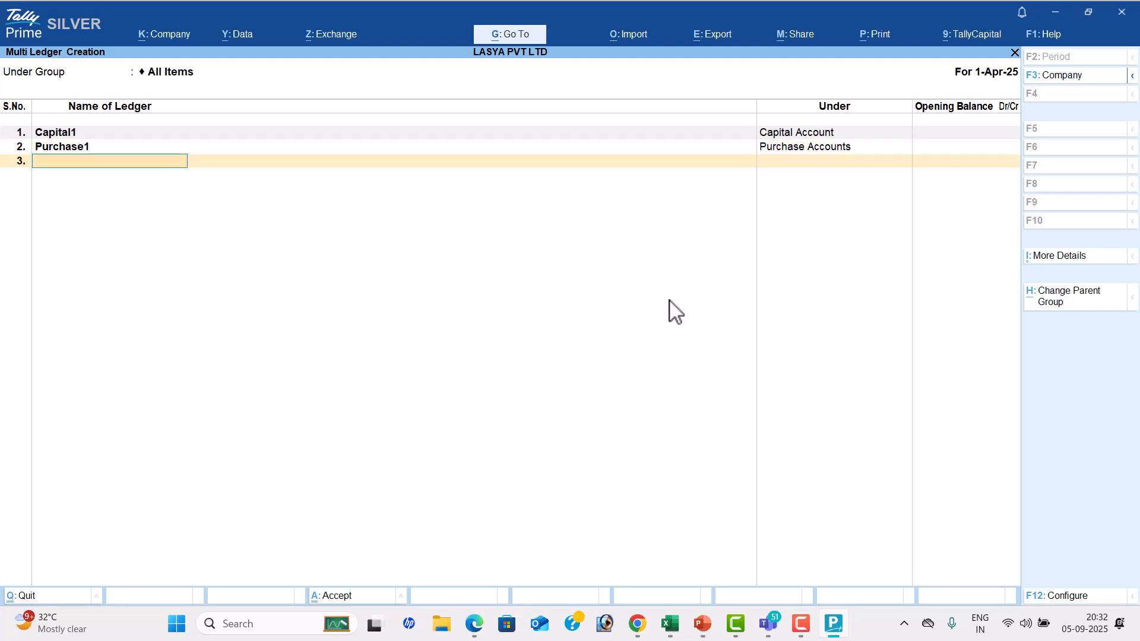
pyautogui.hotkey('alt', 'Tab')
pyautogui.hotkey('alt', 'Tab')
pyautogui.write('Vijaya Pvt Ltd')
pyautogui.press('Return')
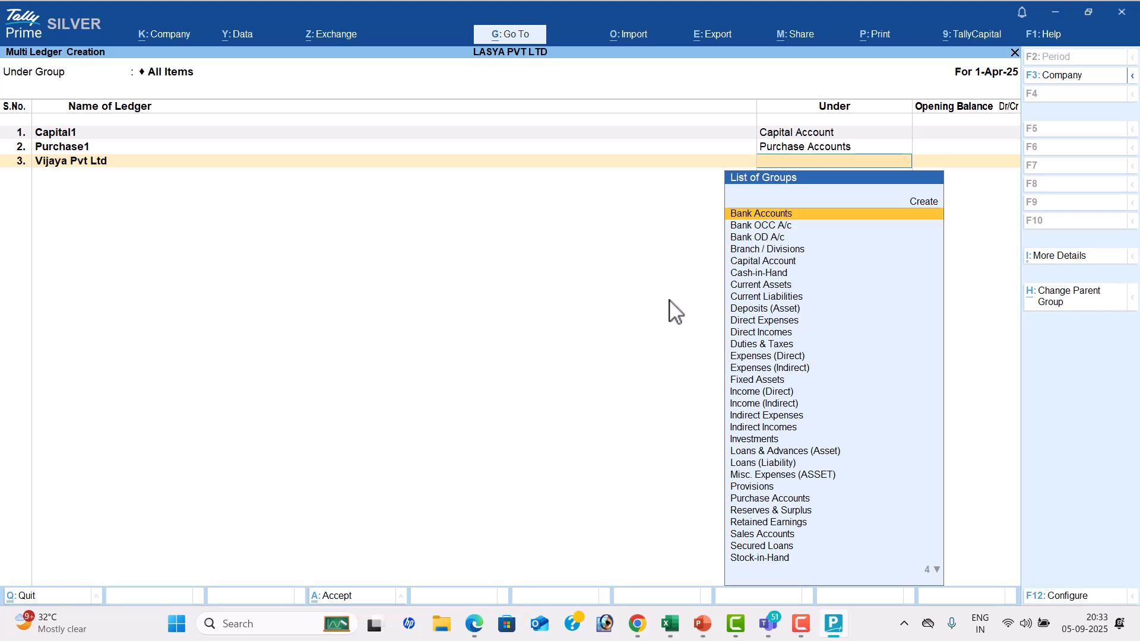
pyautogui.write('Su')
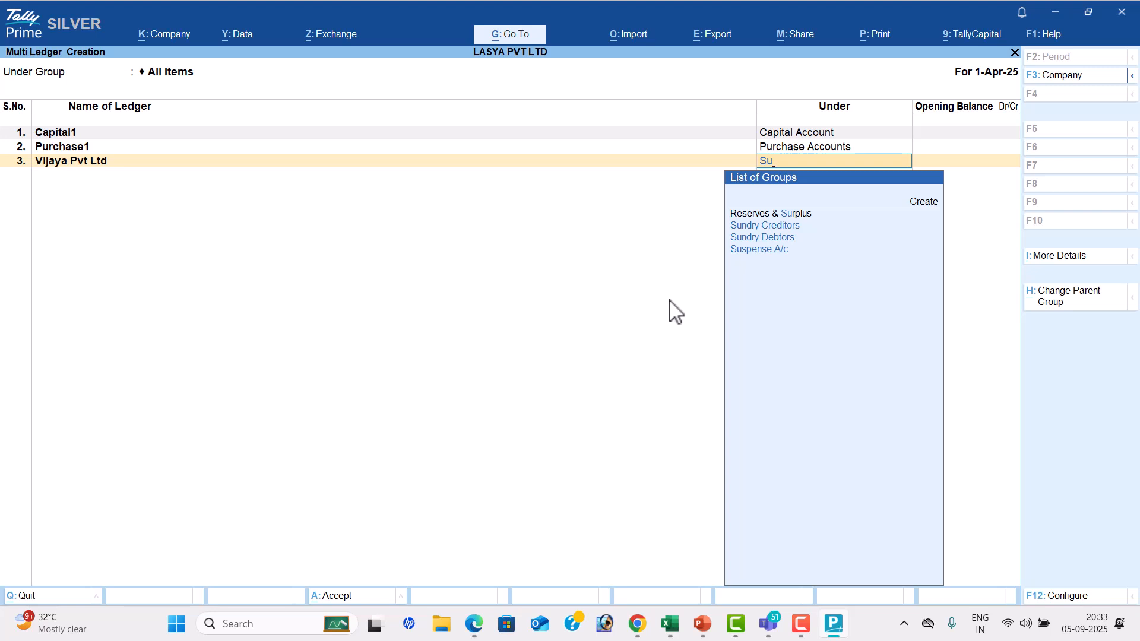
pyautogui.press('Down')
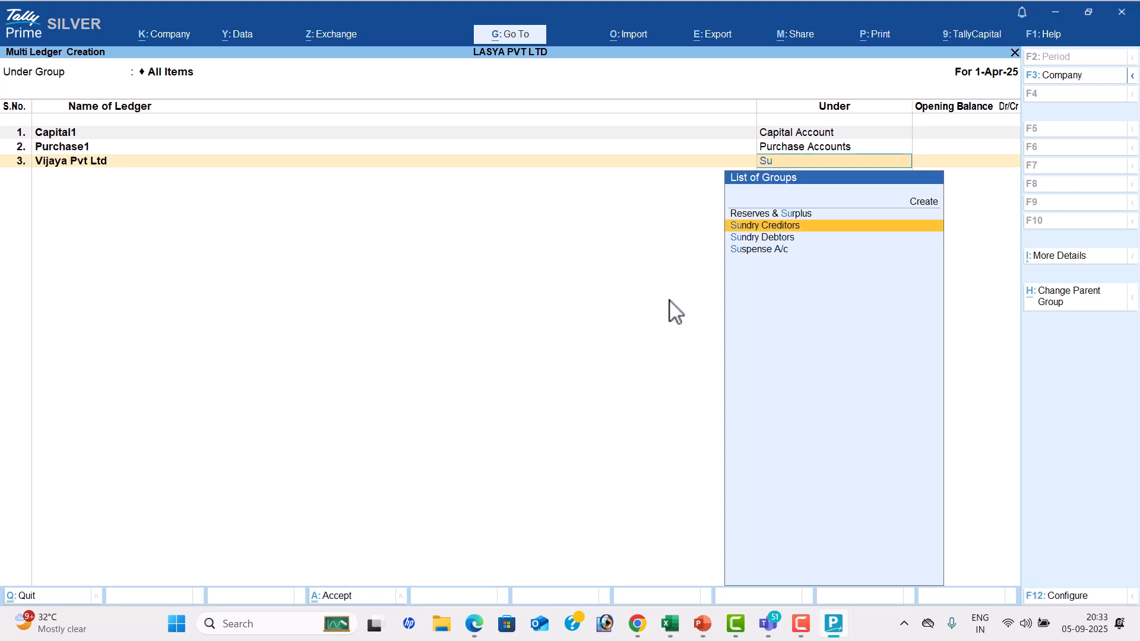
pyautogui.press('Return')
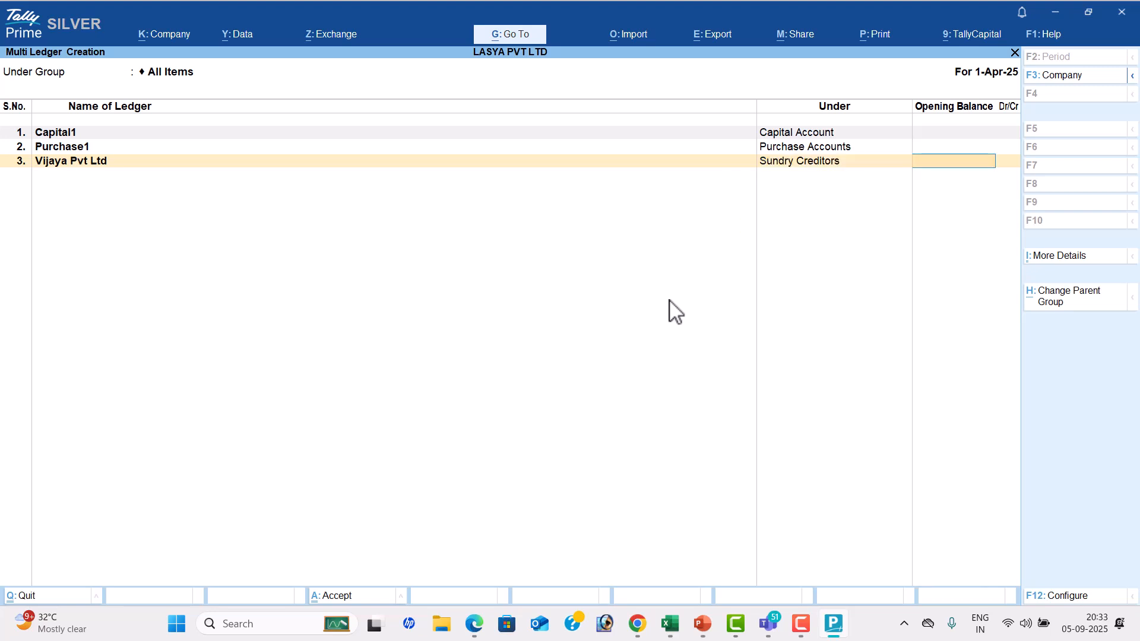
pyautogui.press('Return')
# Check the third transaction in the PDF and add a ledger named Sales1 under Sales Accounts
pyautogui.hotkey('alt', 'Tab')
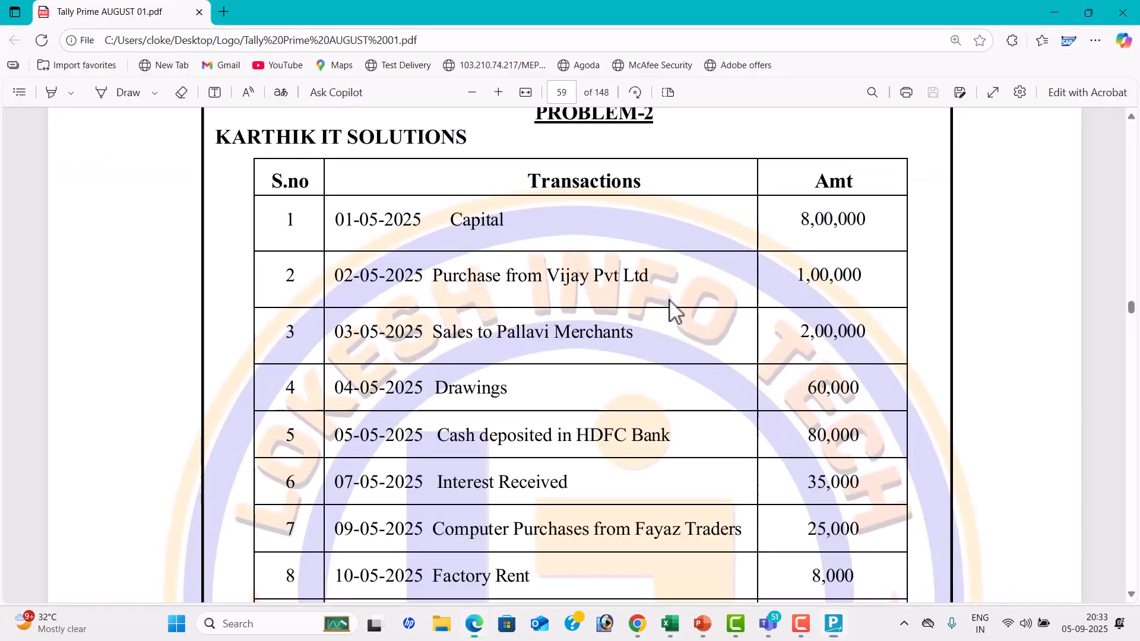
pyautogui.scroll(-3, 671, 297)
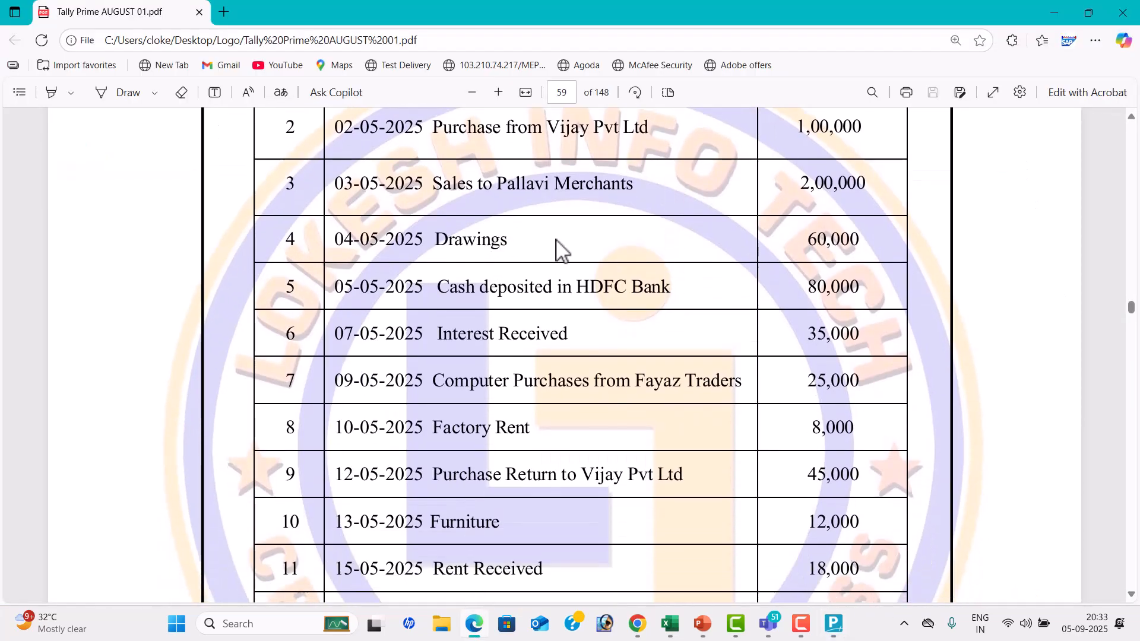
pyautogui.scroll(2, 560, 247)
pyautogui.hotkey('alt', 'Tab')
pyautogui.write('Sales')
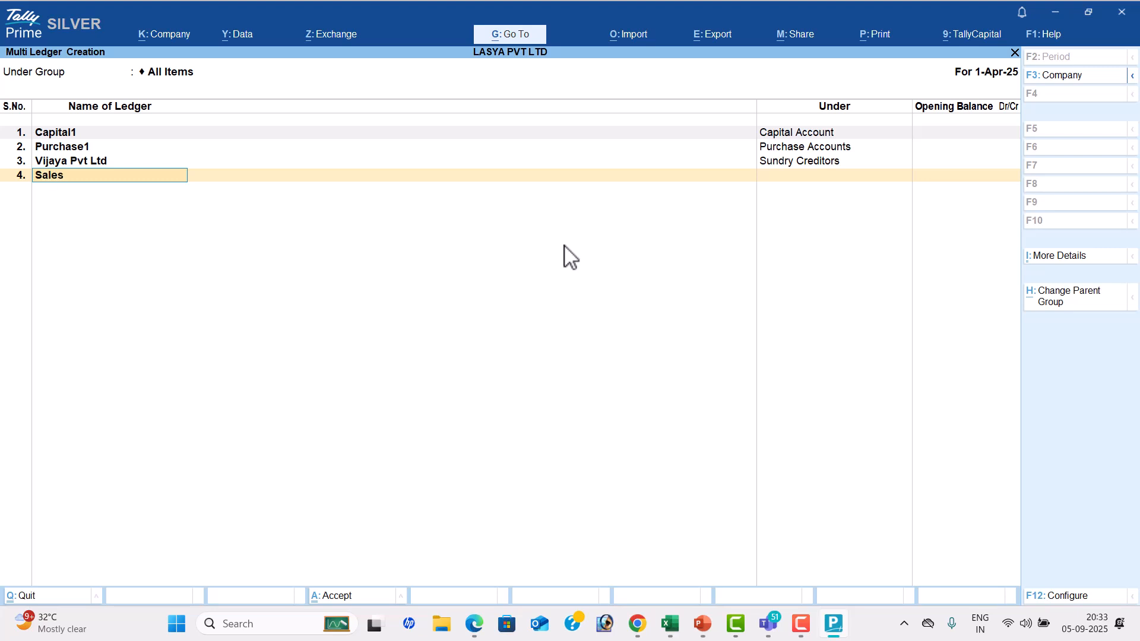
pyautogui.press('Return')
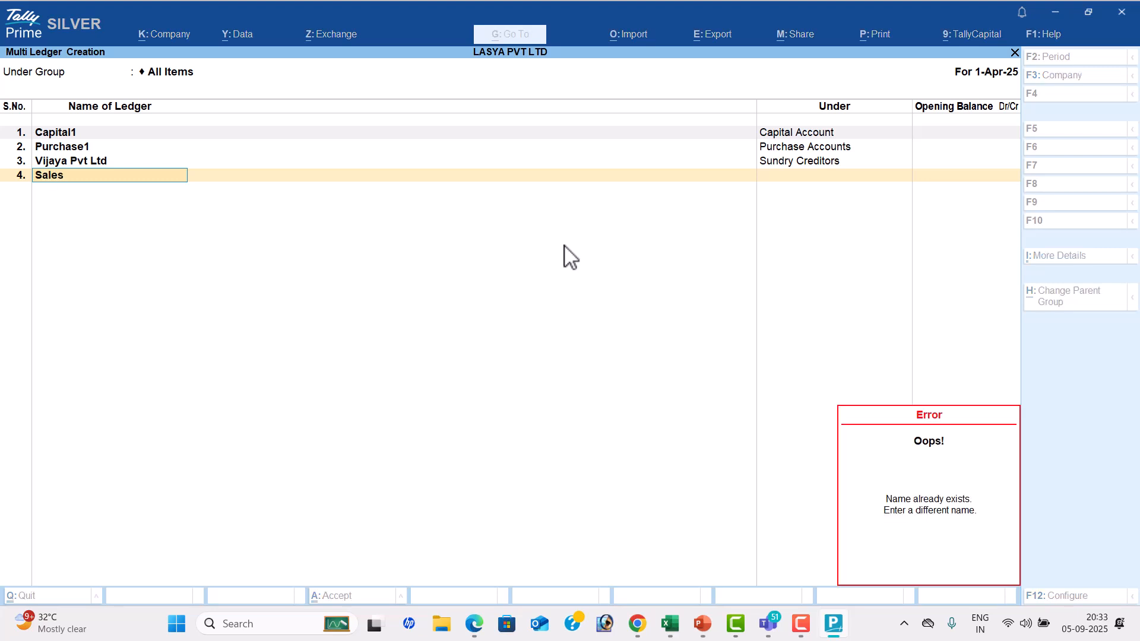
pyautogui.press('Escape')
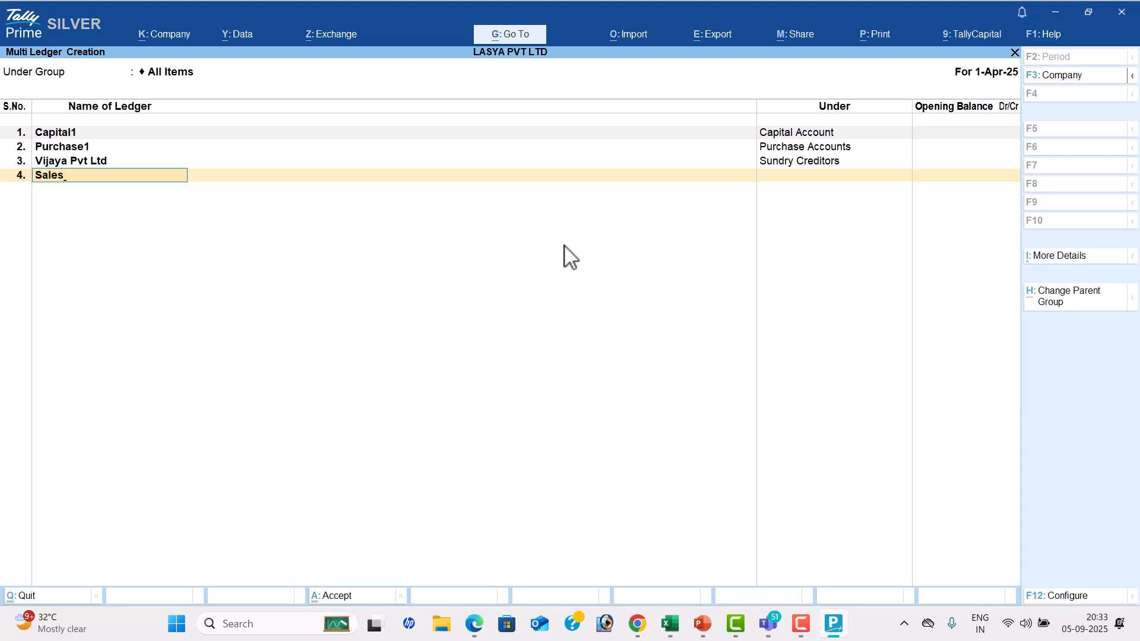
pyautogui.write('1')
pyautogui.press('Return')
pyautogui.write('sa')
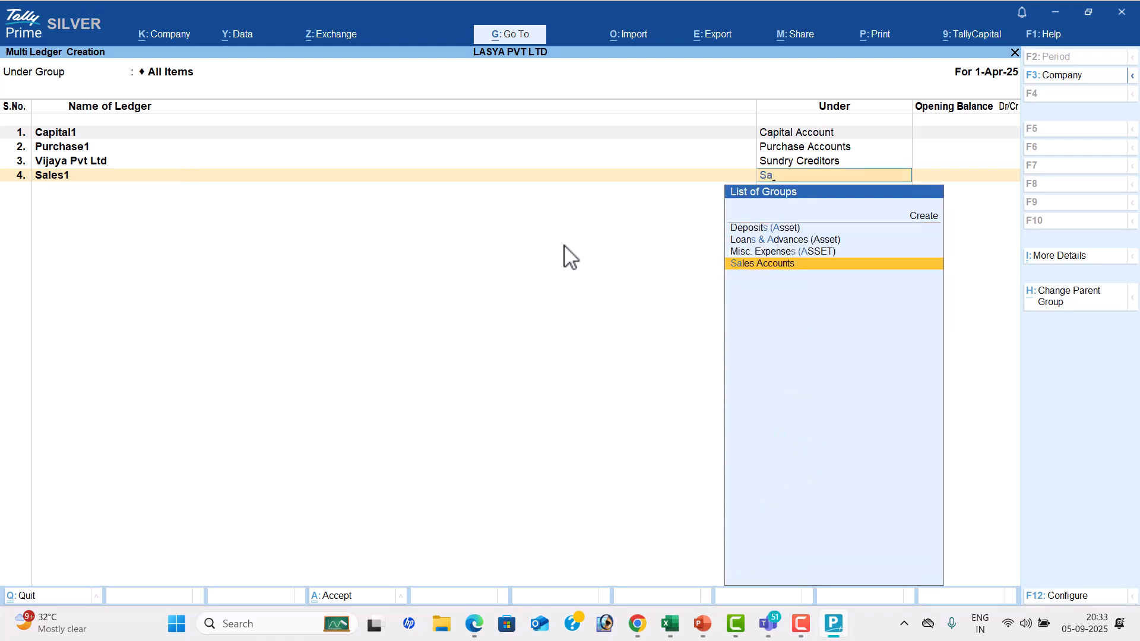
pyautogui.press('Return')
pyautogui.press('Return')
# Add the customer from the sales transaction as a ledger named Pallavi Merchants under Sundry Debtors
pyautogui.hotkey('alt', 'Tab')
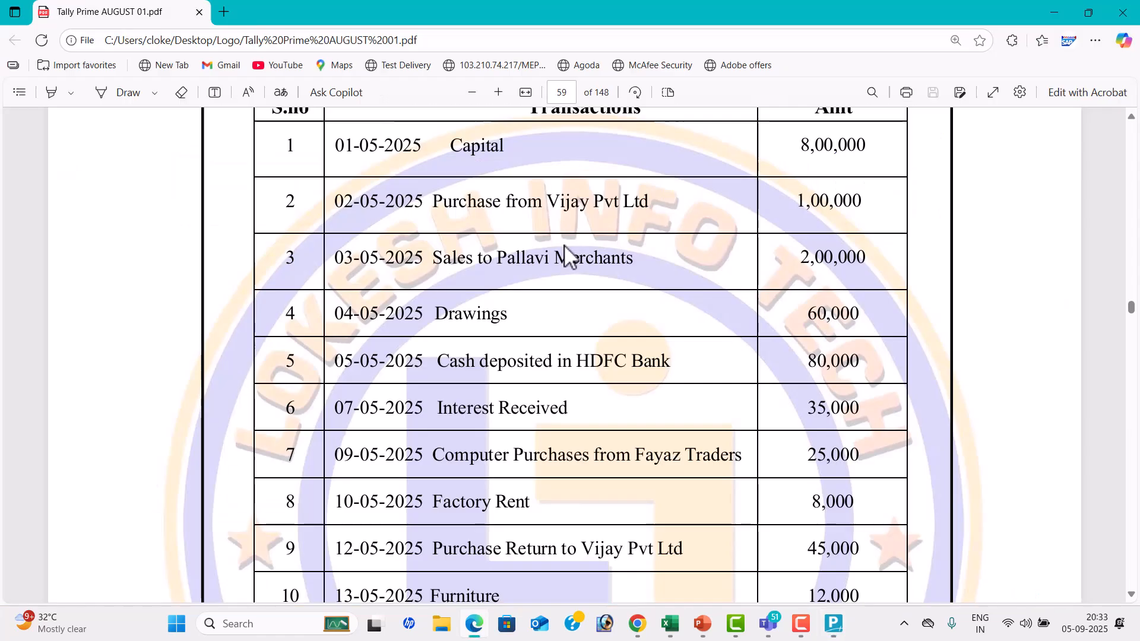
pyautogui.hotkey('alt', 'Tab')
pyautogui.write('Pallavi')
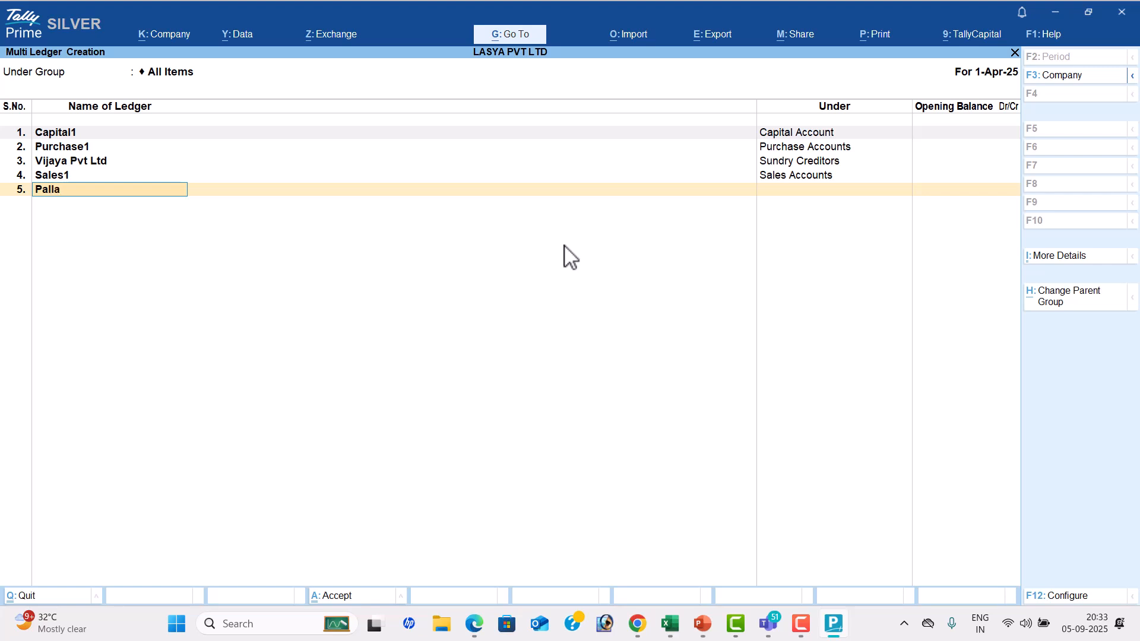
pyautogui.write(' Maer')
pyautogui.press('BackSpace')
pyautogui.press('BackSpace')
pyautogui.press('BackSpace')
pyautogui.press('BackSpace')
pyautogui.write('m')
pyautogui.press('BackSpace')
pyautogui.write('March')
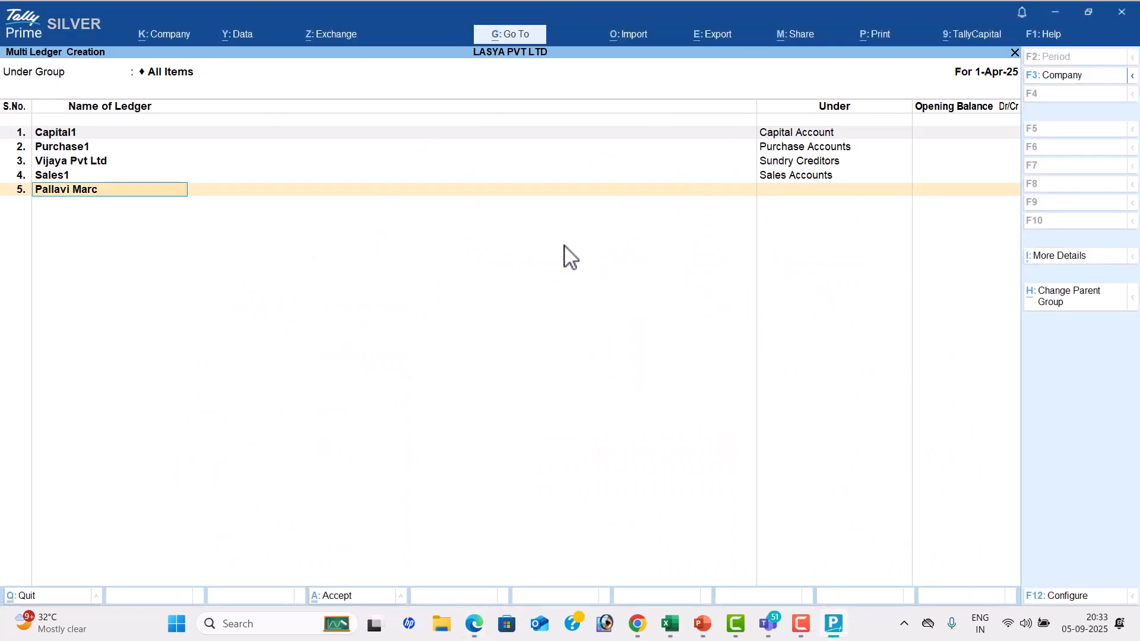
pyautogui.press('BackSpace')
pyautogui.press('BackSpace')
pyautogui.press('BackSpace')
pyautogui.press('BackSpace')
pyautogui.write('Merchants')
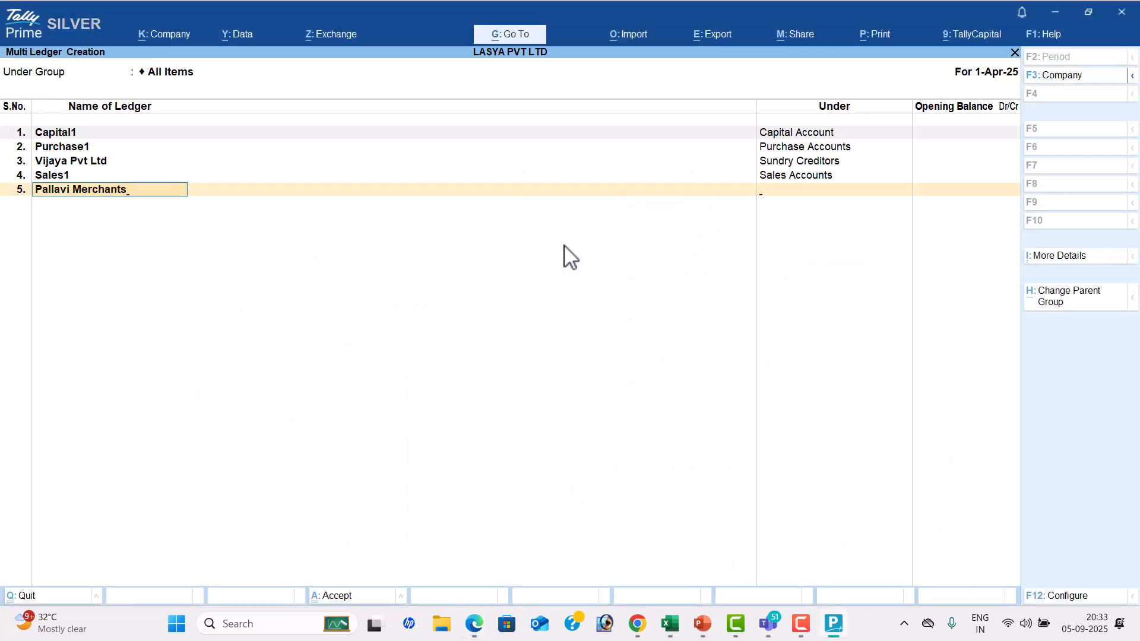
pyautogui.press('Return')
pyautogui.write('Sun')
pyautogui.press('Down')
pyautogui.press('Return')
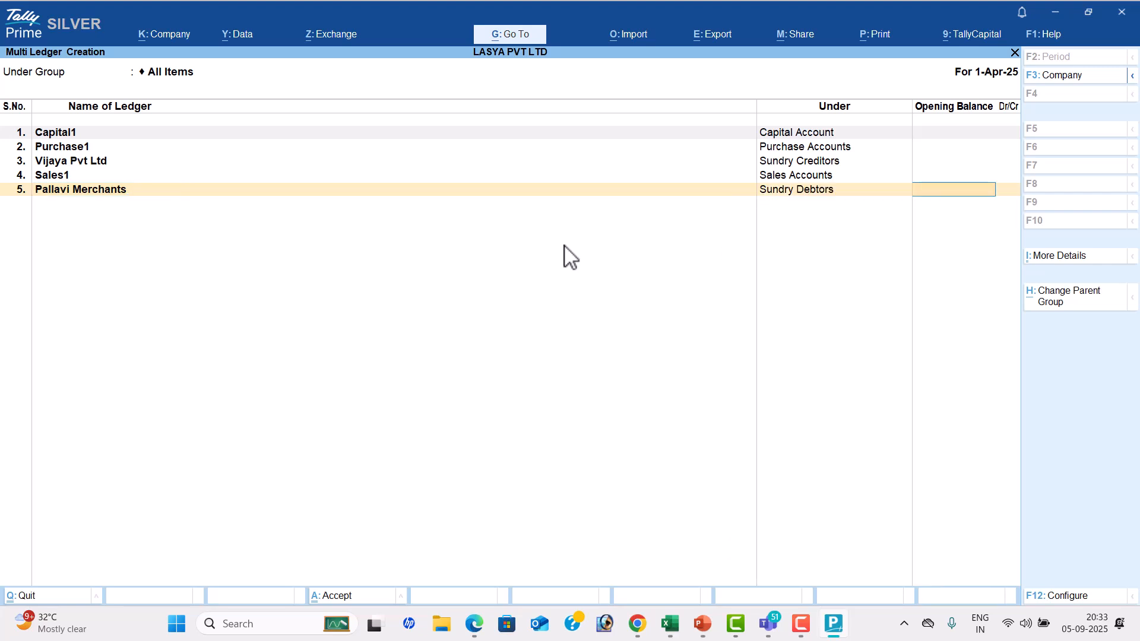
pyautogui.press('Return')
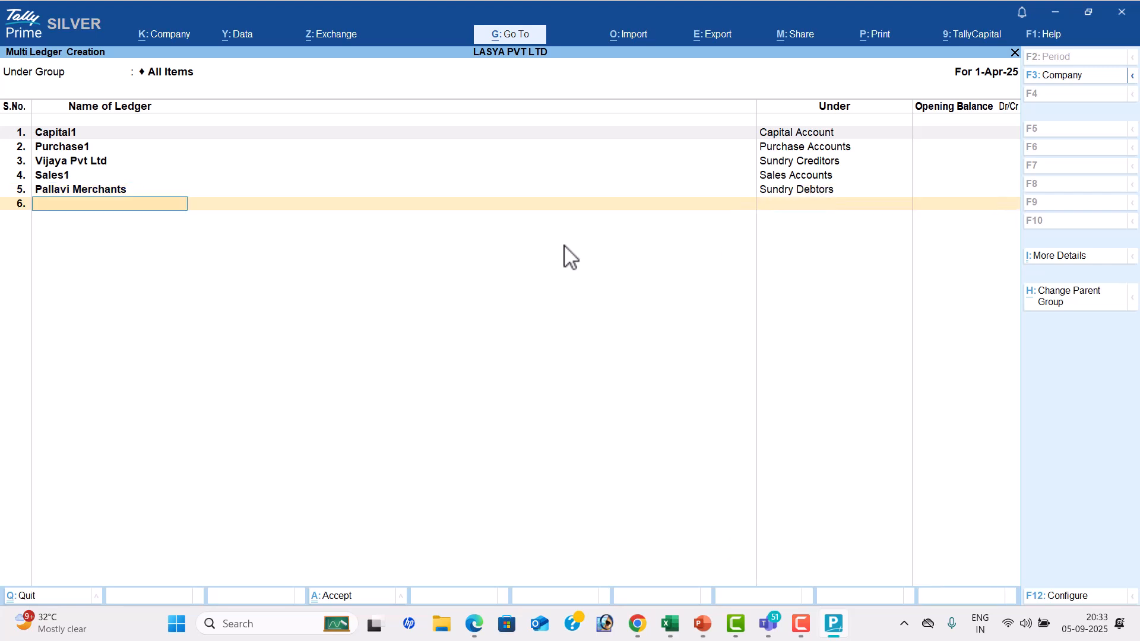
# Check the fourth transaction in the PDF and add a ledger named Drawings under Capital Account
pyautogui.hotkey('alt', 'Tab')
pyautogui.scroll(-1, 562, 250)
pyautogui.scroll(-1, 562, 250)
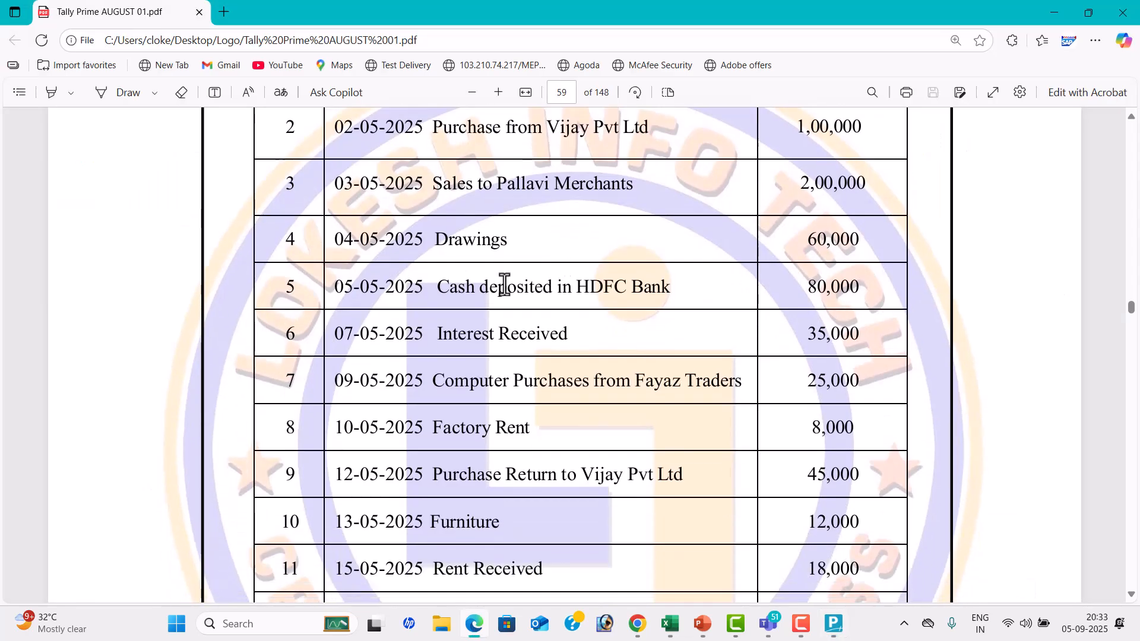
pyautogui.hotkey('alt', 'Tab')
pyautogui.write('Drawings')
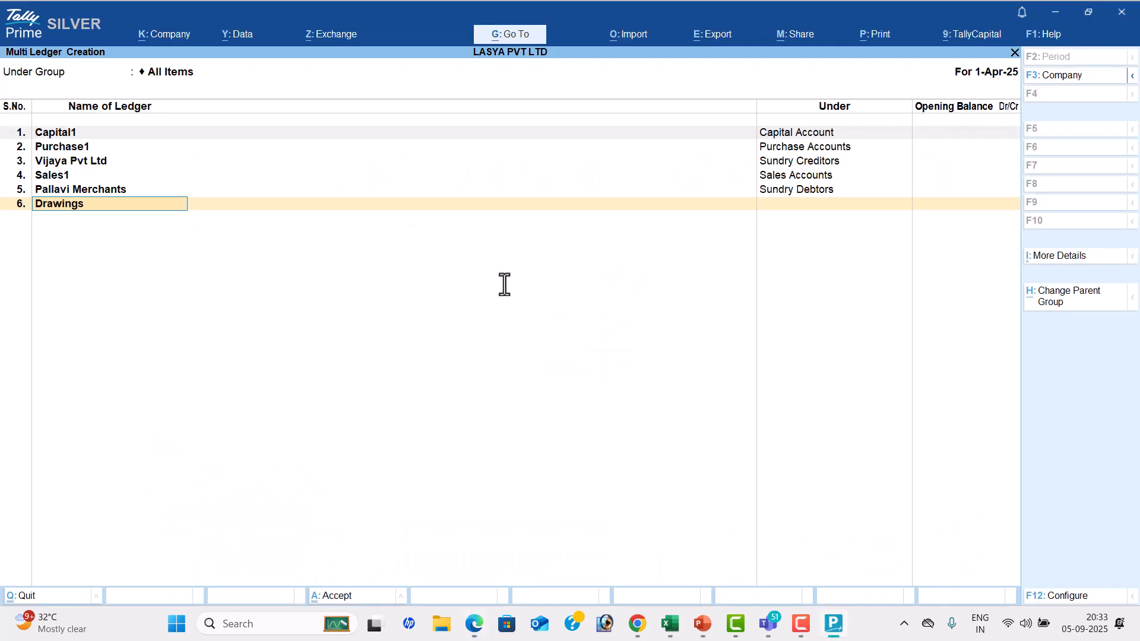
pyautogui.press('Return')
pyautogui.write('Ca')
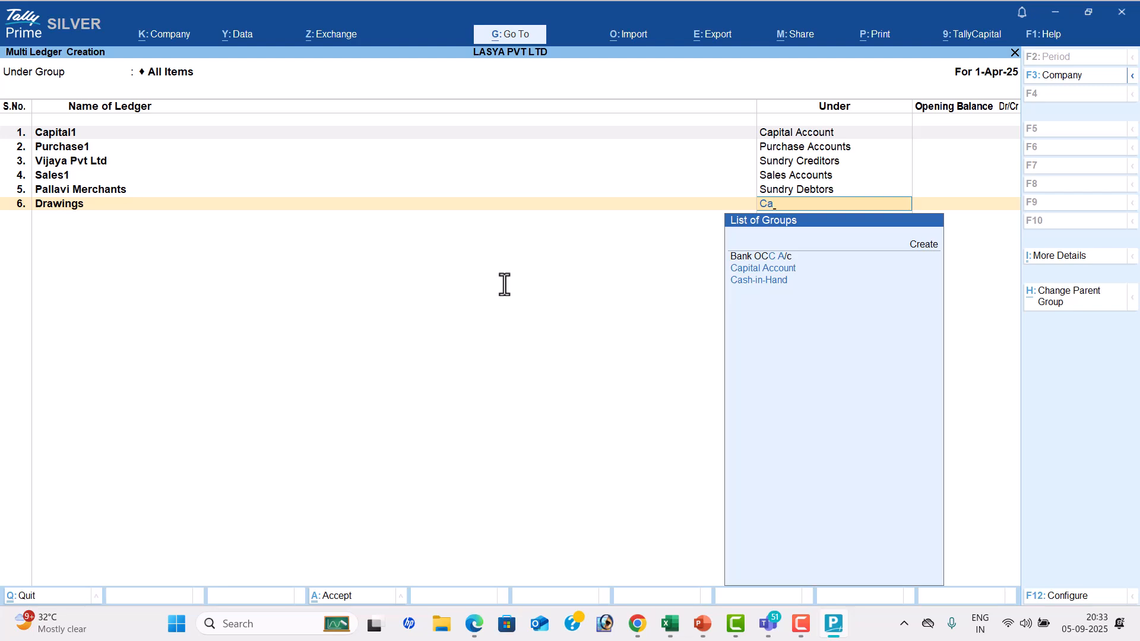
pyautogui.press('Return')
pyautogui.press('Return')
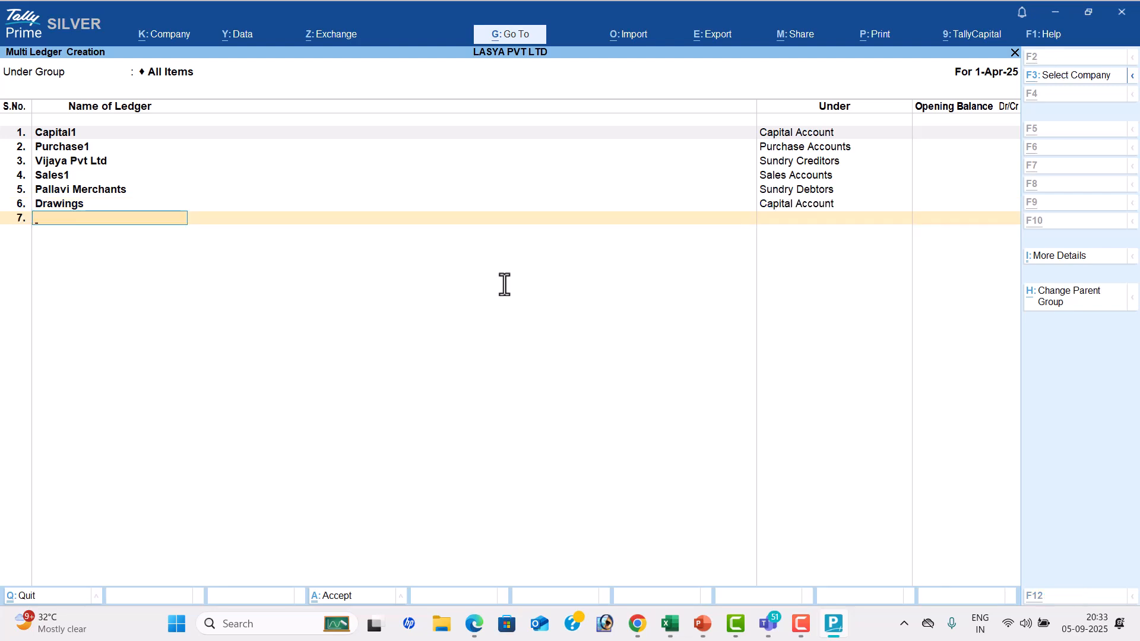
# Add a ledger named Hdfc Bank under Bank Accounts for the cash deposit transaction, and return to the PDF
pyautogui.hotkey('alt', 'Tab')
pyautogui.hotkey('alt', 'Tab')
pyautogui.write('Shdf')
pyautogui.press('BackSpace')
pyautogui.press('BackSpace')
pyautogui.press('BackSpace')
pyautogui.press('BackSpace')
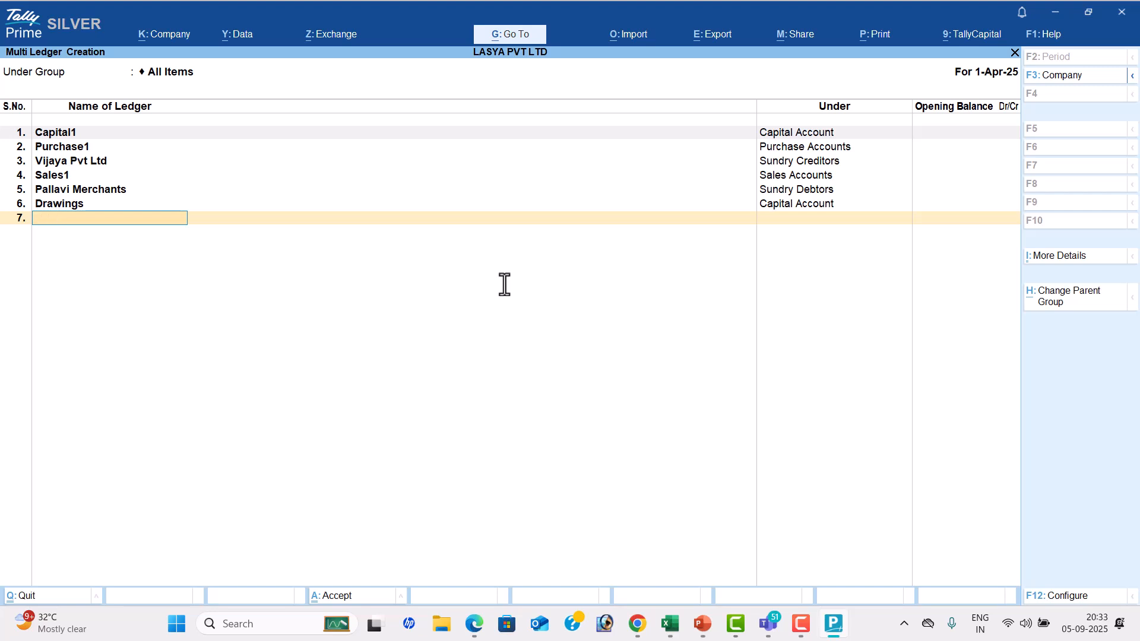
pyautogui.write('Hdfc Bank')
pyautogui.press('Return')
pyautogui.write('Ba')
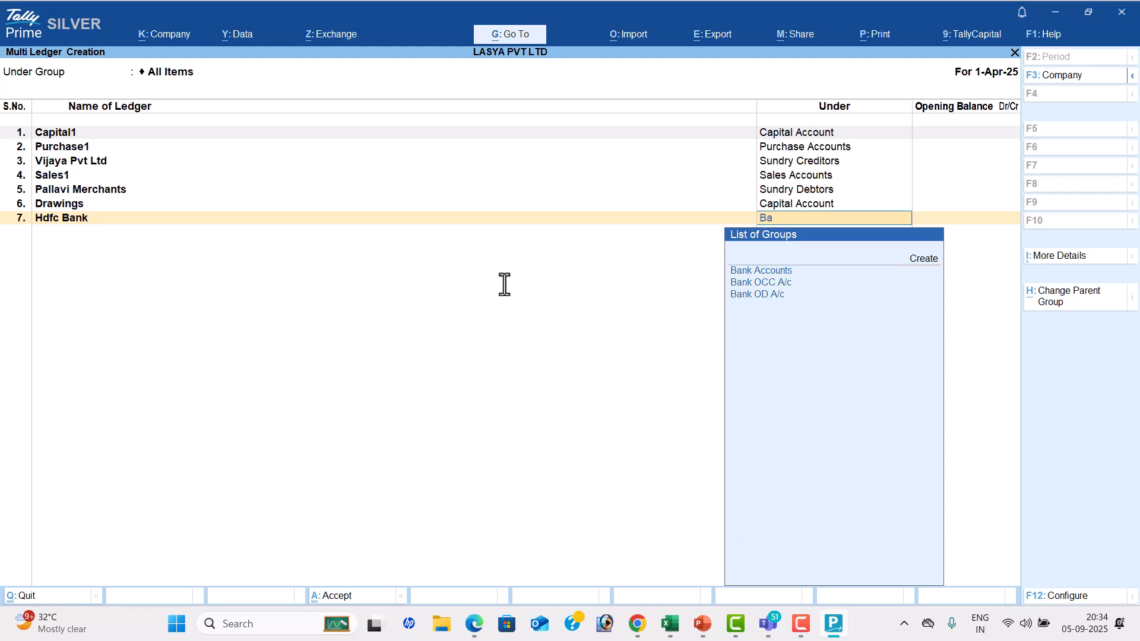
pyautogui.press('Return')
pyautogui.hotkey('alt', 'Tab')
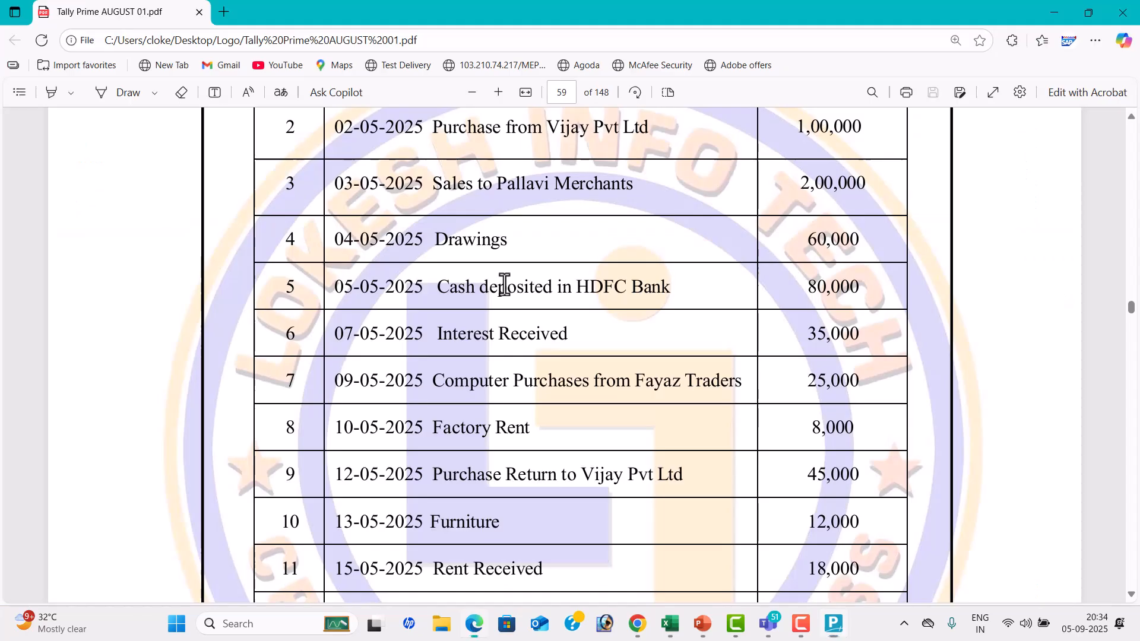
# Add a ledger named Interest Received under Indirect Incomes for the sixth transaction
pyautogui.scroll(-2, 505, 284)
pyautogui.hotkey('alt', 'Tab')
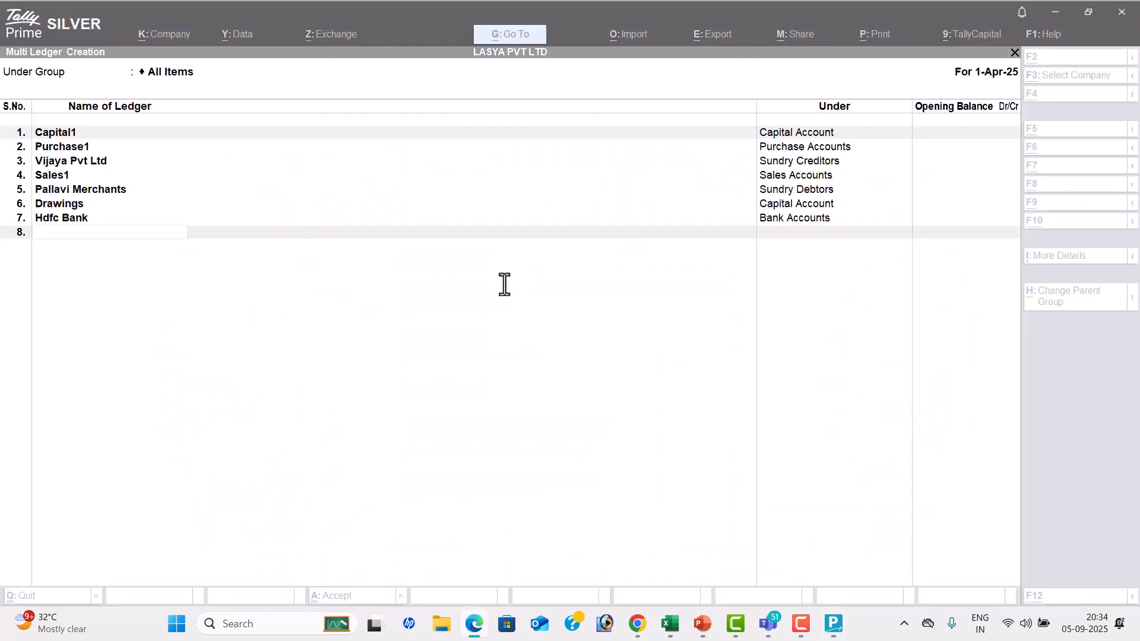
pyautogui.write('Interest Received')
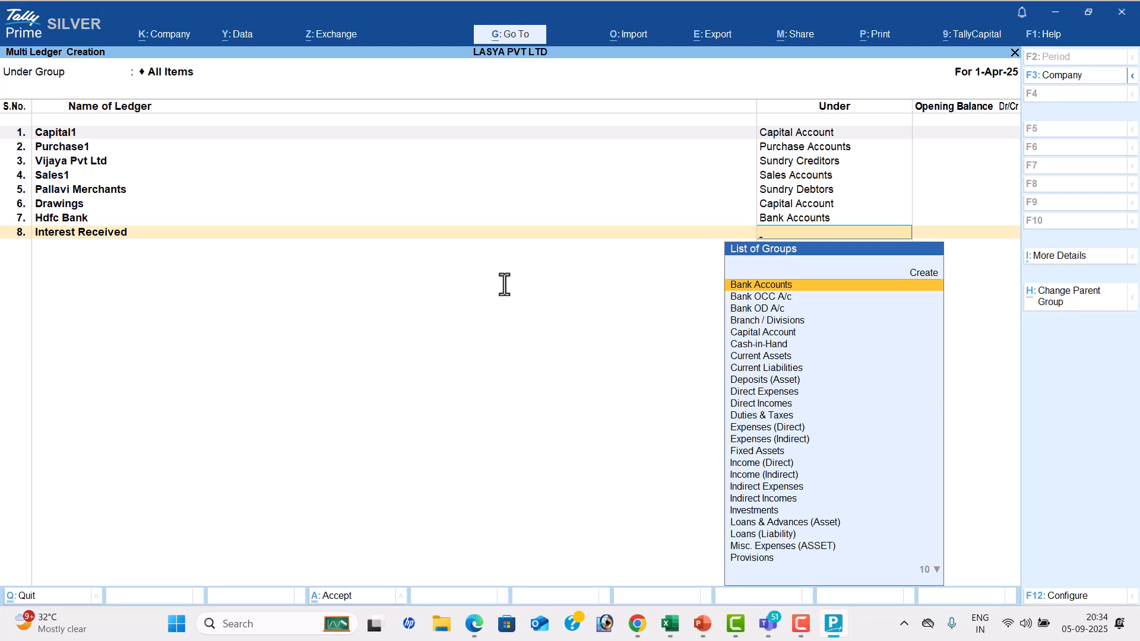
pyautogui.write('Ind')
pyautogui.press('Down')
pyautogui.press('Down')
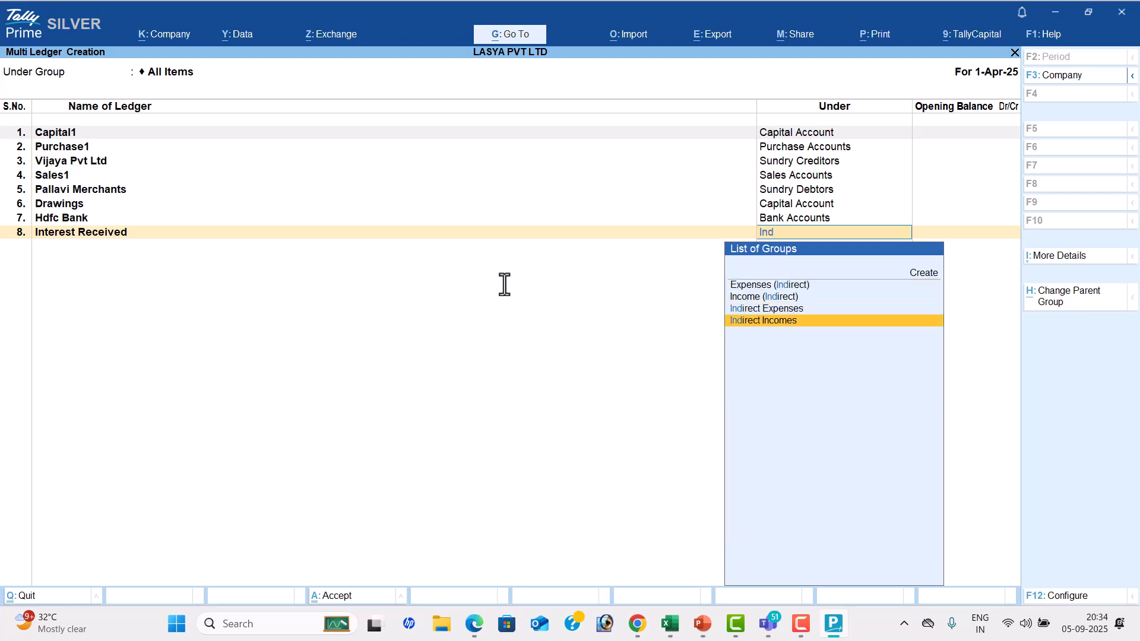
pyautogui.press('Return')
pyautogui.press('Return')
# Check the seventh transaction in the PDF and add the purchased asset as a ledger named Computer1 under Fixed Assets
pyautogui.hotkey('alt', 'Tab')
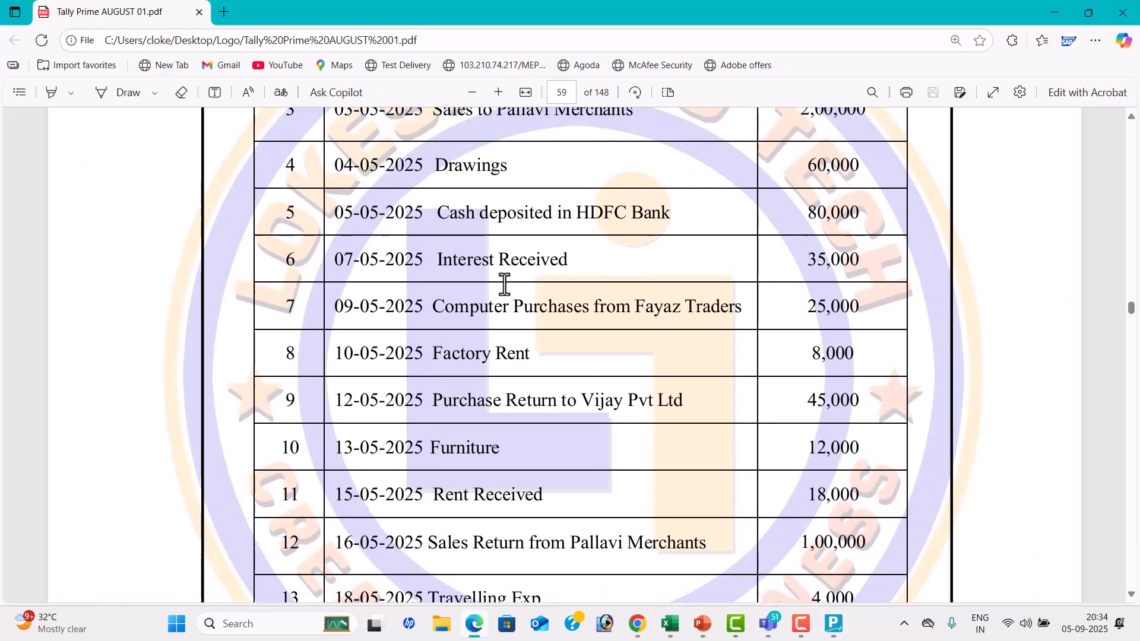
pyautogui.hotkey('alt', 'Tab')
pyautogui.write('Computer')
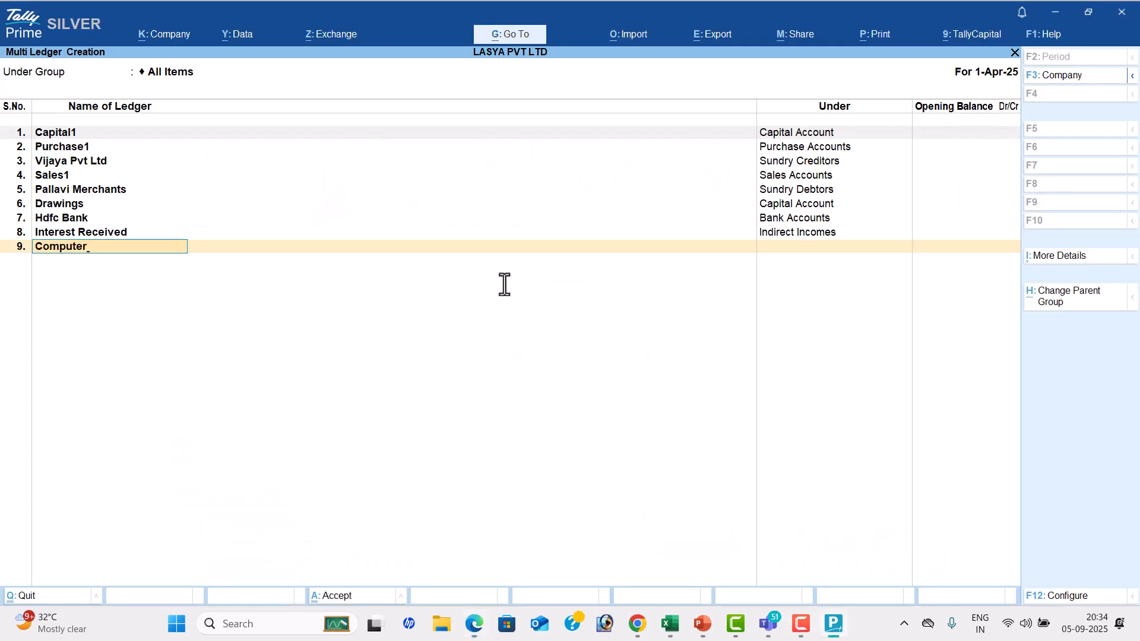
pyautogui.press('Return')
pyautogui.press('Escape')
pyautogui.press('Return')
pyautogui.press('Escape')
pyautogui.write('1')
pyautogui.press('Return')
pyautogui.write('F')
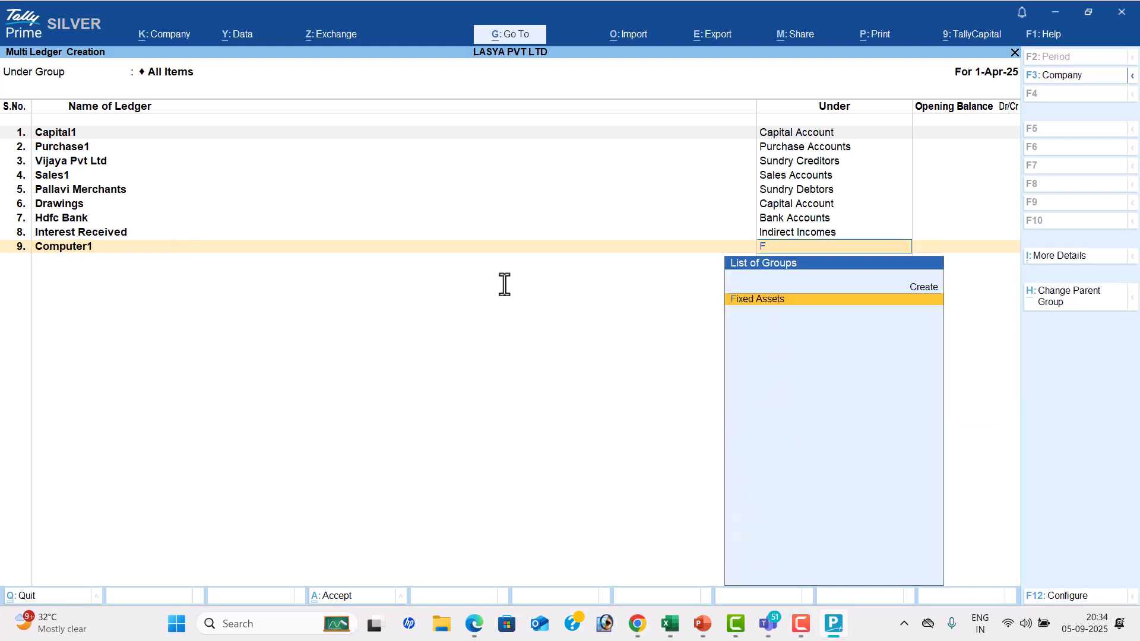
pyautogui.press('Return')
pyautogui.press('Return')
# Add the supplier from the computer purchase transaction as a ledger named Fayaz Traders under Sundry Creditors
pyautogui.hotkey('alt', 'Tab')
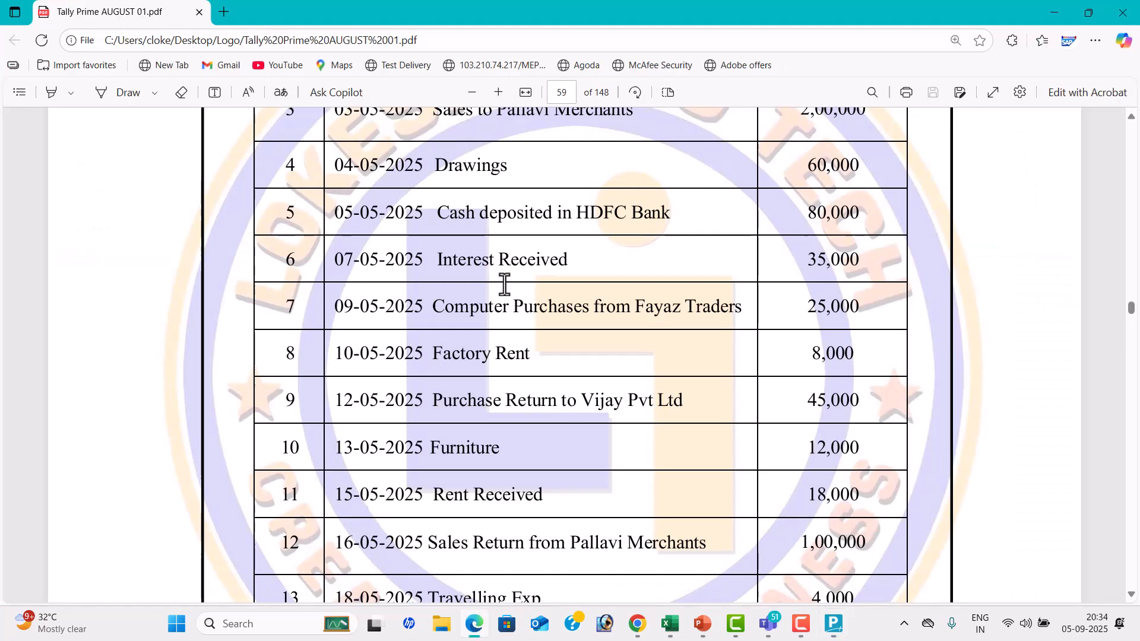
pyautogui.hotkey('alt', 'Tab')
pyautogui.write('Faya')
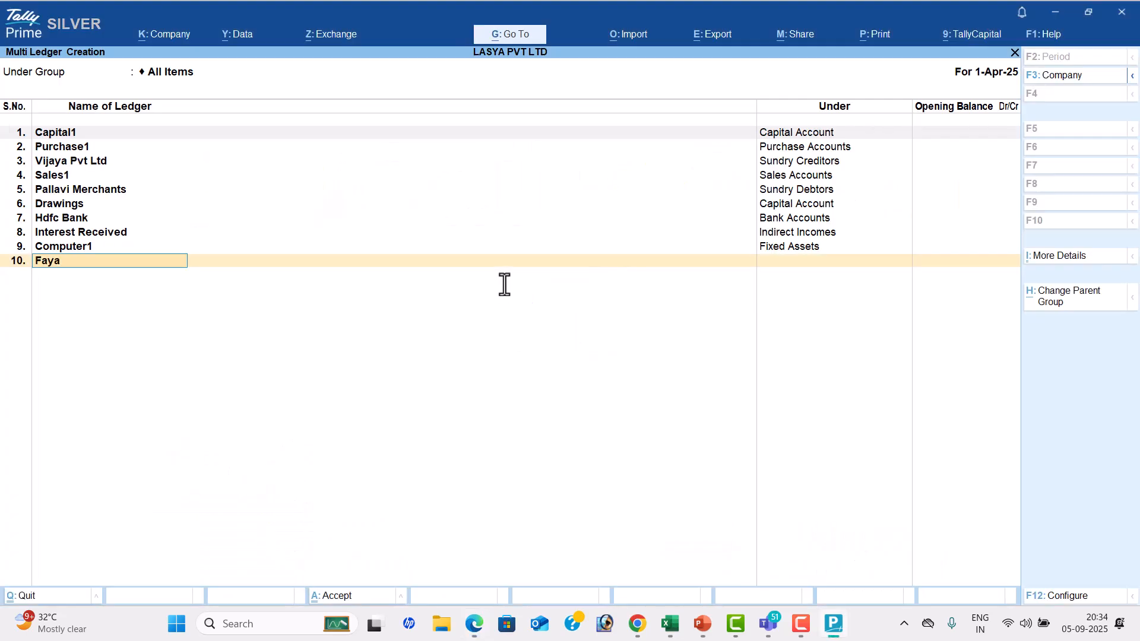
pyautogui.write('z Traders')
pyautogui.press('Return')
pyautogui.write('Sun')
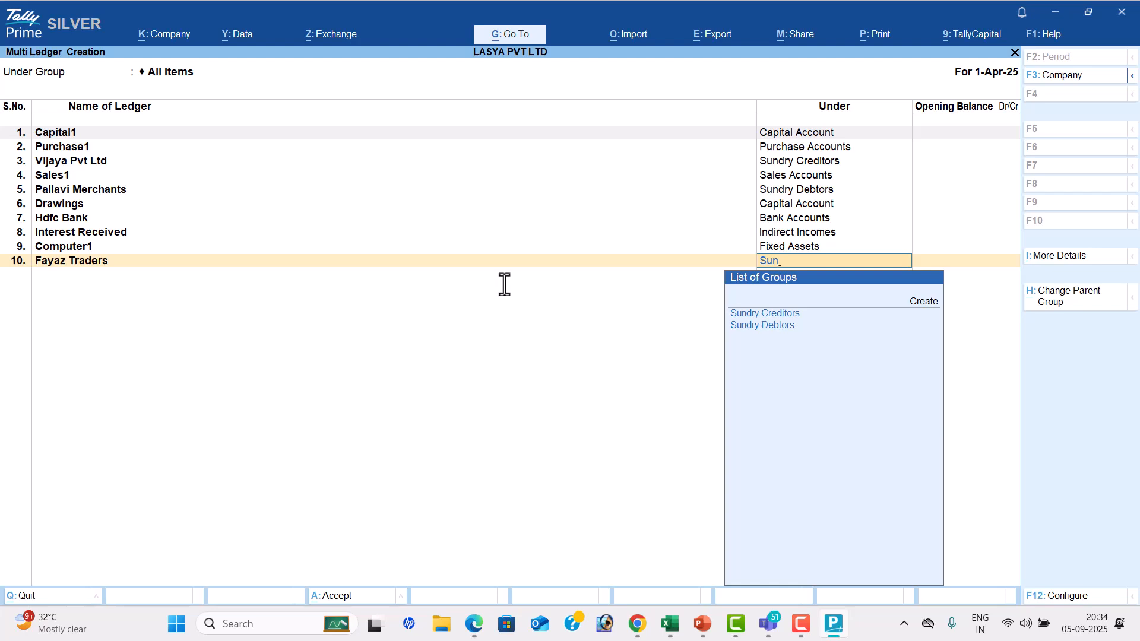
pyautogui.press('Return')
# Check the eighth transaction in the PDF and add a ledger named Factory Rent under Direct Expenses
pyautogui.hotkey('alt', 'Tab')
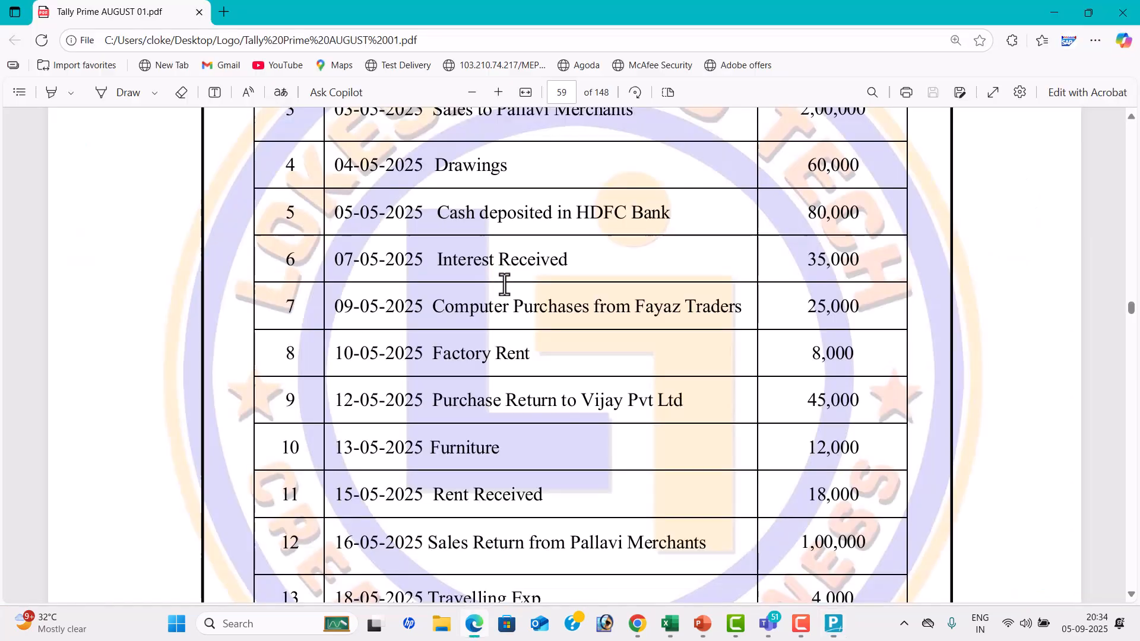
pyautogui.hotkey('alt', 'Tab')
pyautogui.write('Fa')
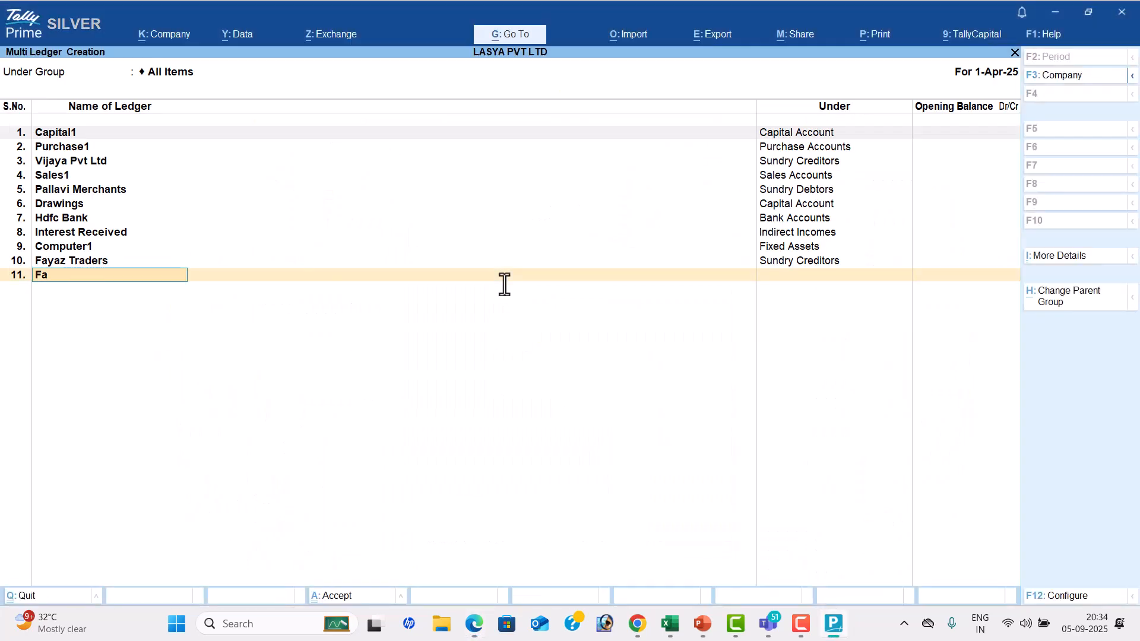
pyautogui.write('ctory Rent')
pyautogui.press('Return')
pyautogui.write('Di')
pyautogui.press('Down')
pyautogui.press('Up')
pyautogui.press('Return')
# Check the ninth transaction in the PDF and add a ledger named Purchase Return under Purchase Accounts
pyautogui.hotkey('alt', 'Tab')
pyautogui.scroll(-2, 504, 284)
pyautogui.hotkey('alt', 'Tab')
pyautogui.press('Return')
pyautogui.write('Purchae Ret')
pyautogui.press('BackSpace')
pyautogui.press('BackSpace')
pyautogui.press('BackSpace')
pyautogui.press('BackSpace')
pyautogui.press('BackSpace')
pyautogui.write('ase')
pyautogui.press('BackSpace')
pyautogui.press('BackSpace')
pyautogui.press('BackSpace')
pyautogui.write('se Retu')
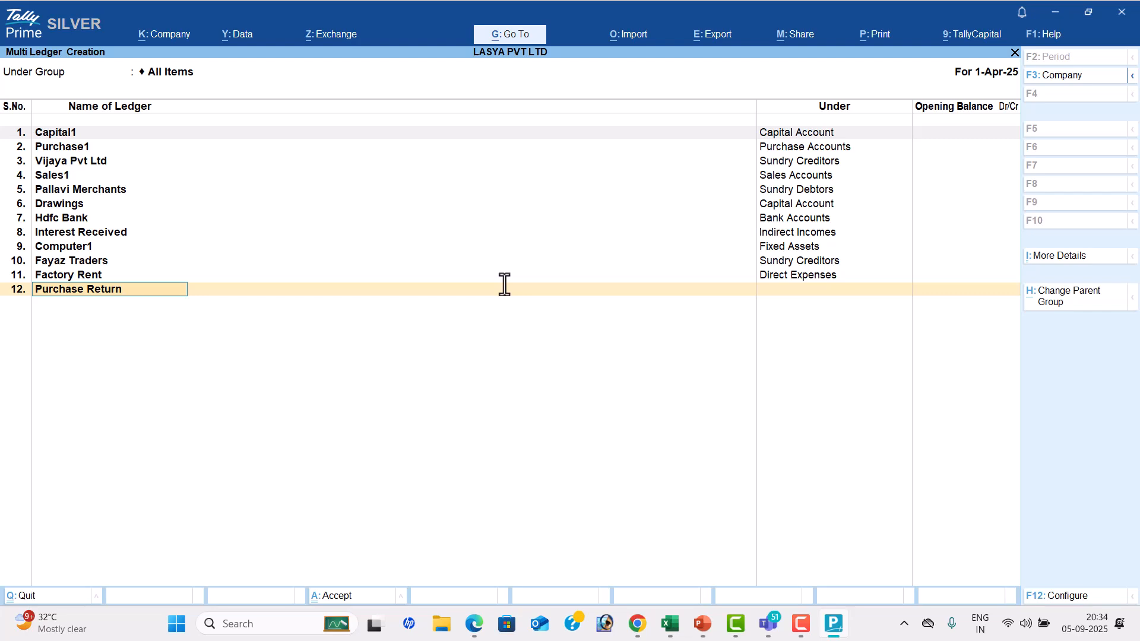
pyautogui.press('Return')
pyautogui.write('pu')
pyautogui.press('Return')
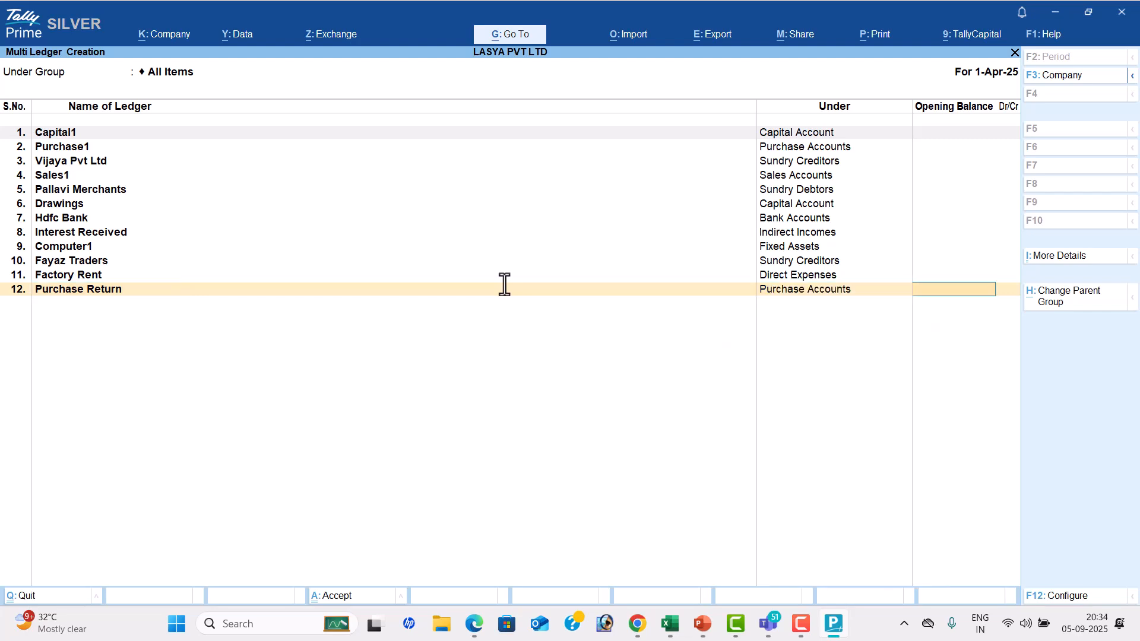
pyautogui.press('Return')
# Check the tenth transaction in the PDF and add a ledger named Furniture under Fixed Assets
pyautogui.hotkey('alt', 'Tab')
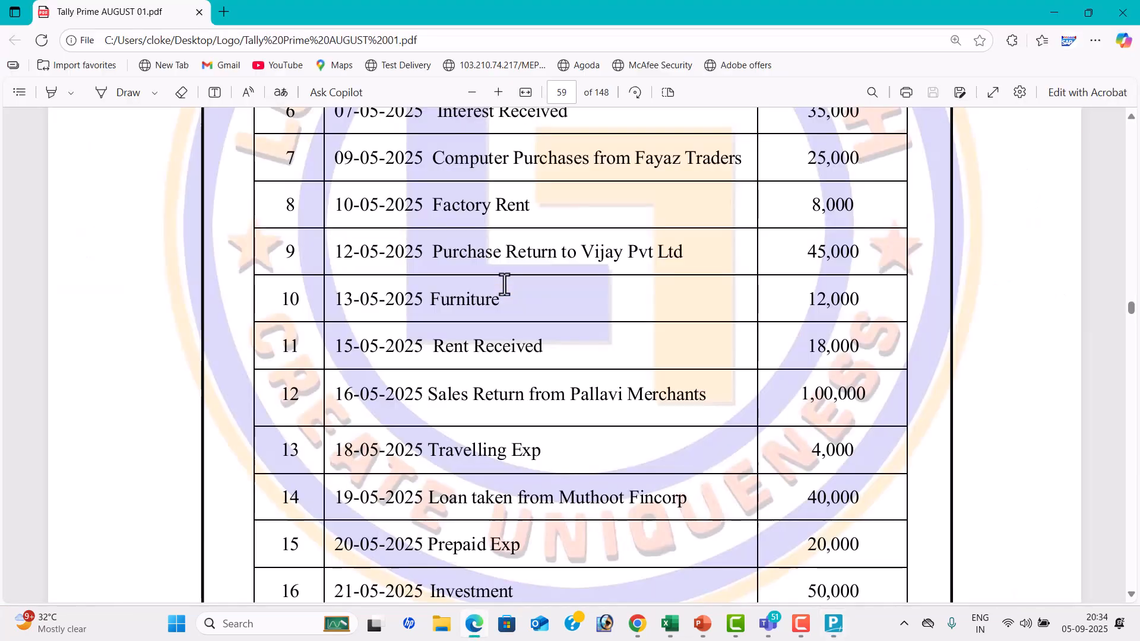
pyautogui.scroll(-3, 504, 286)
pyautogui.scroll(3, 503, 286)
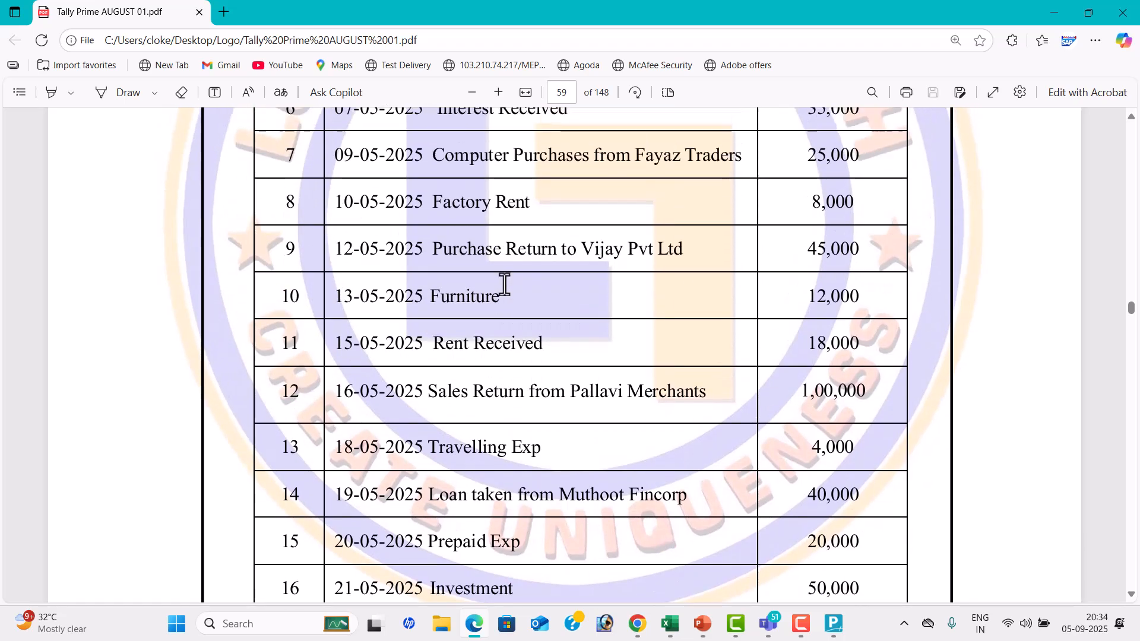
pyautogui.hotkey('alt', 'Tab')
pyautogui.write('Fu')
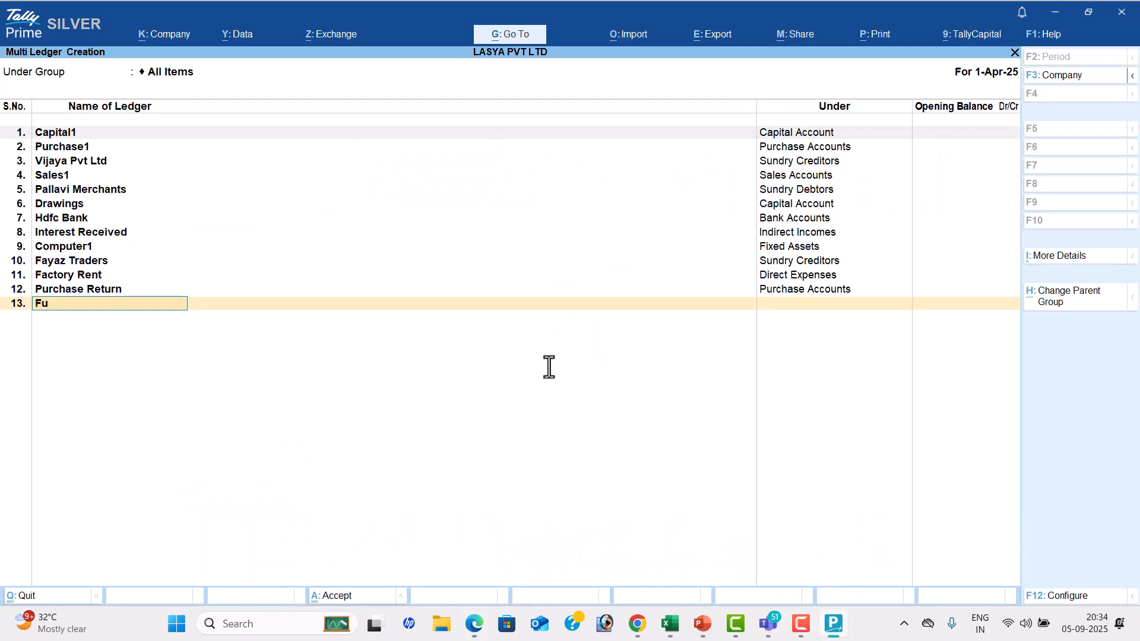
pyautogui.write('rniture')
pyautogui.press('Return')
pyautogui.write('fi')
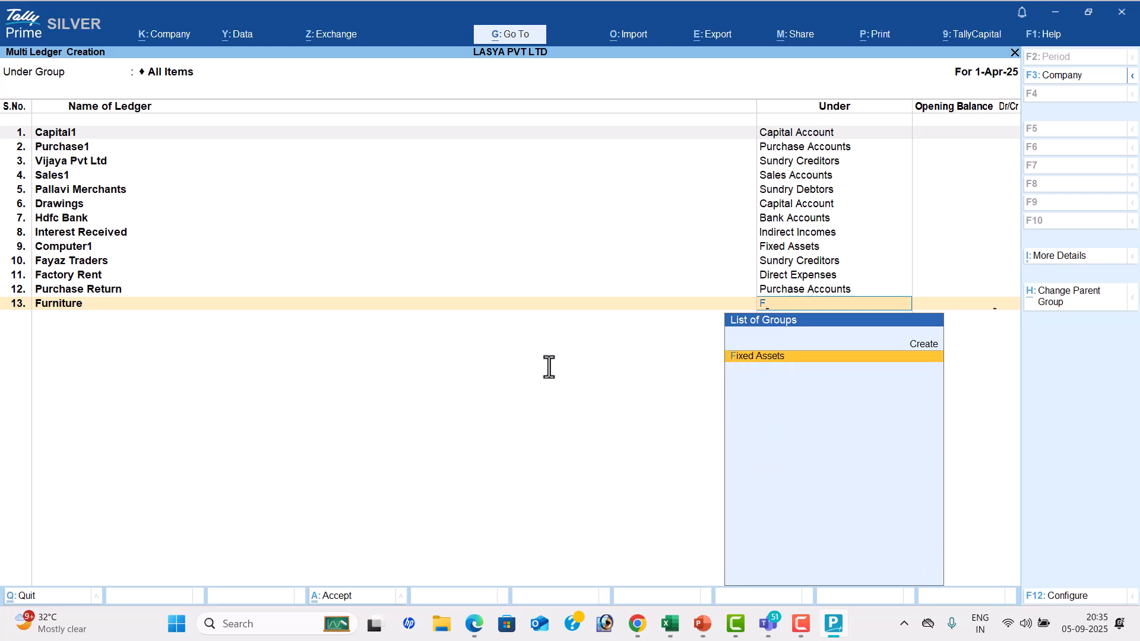
pyautogui.press('Return')
pyautogui.press('Return')
# Check the eleventh transaction in the PDF and add a ledger named Rent Received under Indirect Incomes
pyautogui.hotkey('alt', 'Tab')
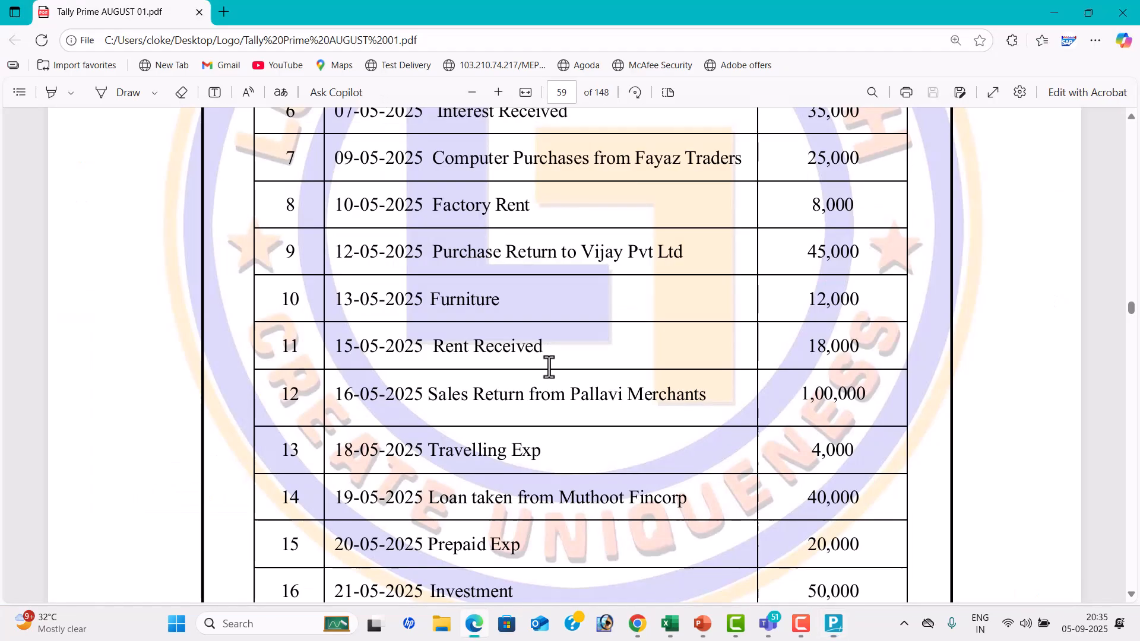
pyautogui.hotkey('alt', 'Tab')
pyautogui.write('Rent Received')
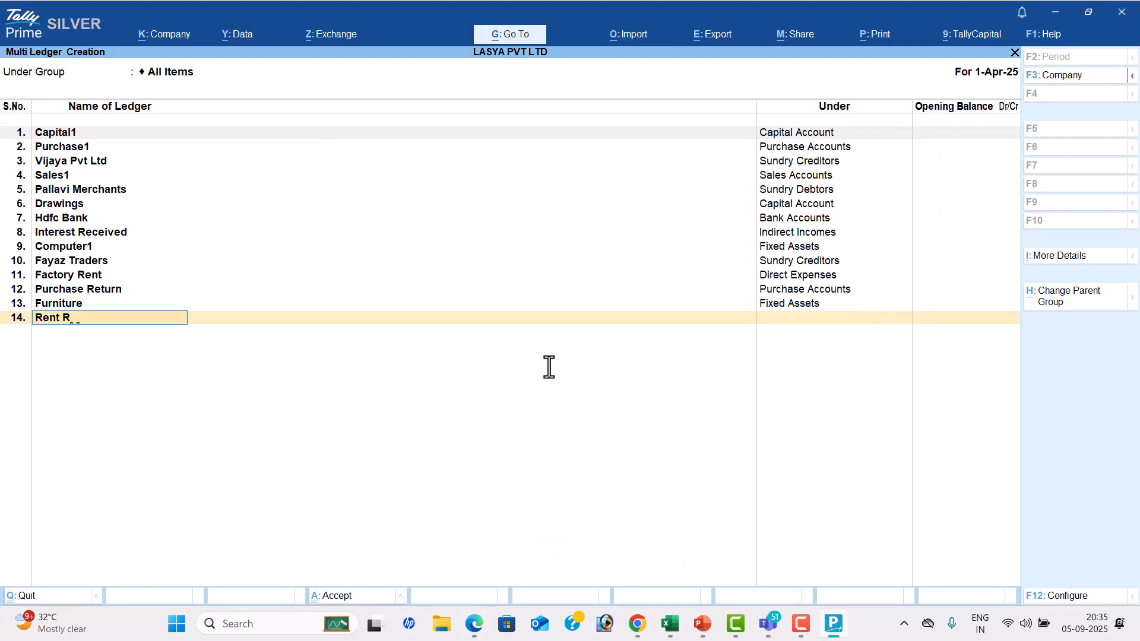
pyautogui.press('Return')
pyautogui.write('Ind')
pyautogui.press('Down')
pyautogui.press('Return')
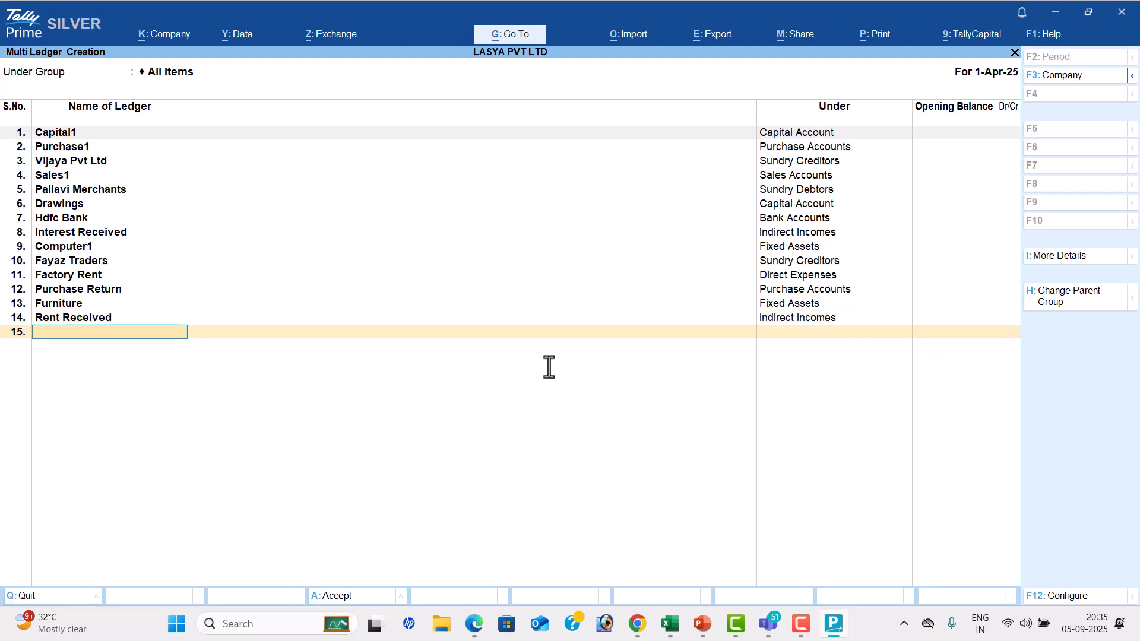
# Check the twelfth transaction in the PDF and add a ledger named Sales Return under Sales Accounts
pyautogui.hotkey('alt', 'Tab')
pyautogui.scroll(-1, 549, 366)
pyautogui.scroll(-2, 549, 367)
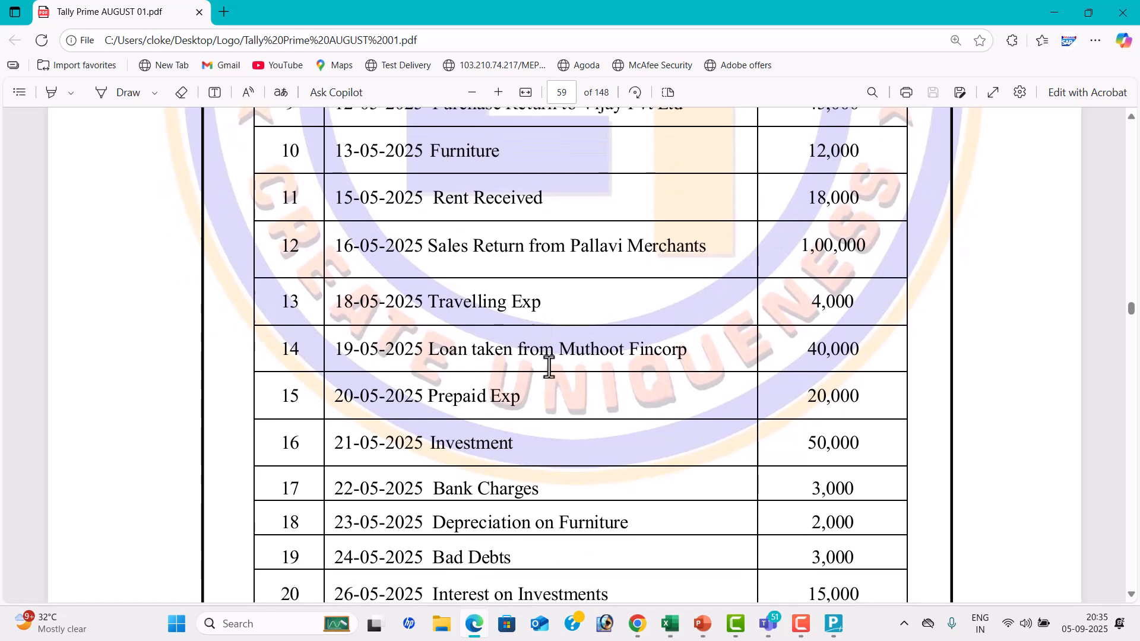
pyautogui.hotkey('alt', 'Tab')
pyautogui.write('Sales Return')
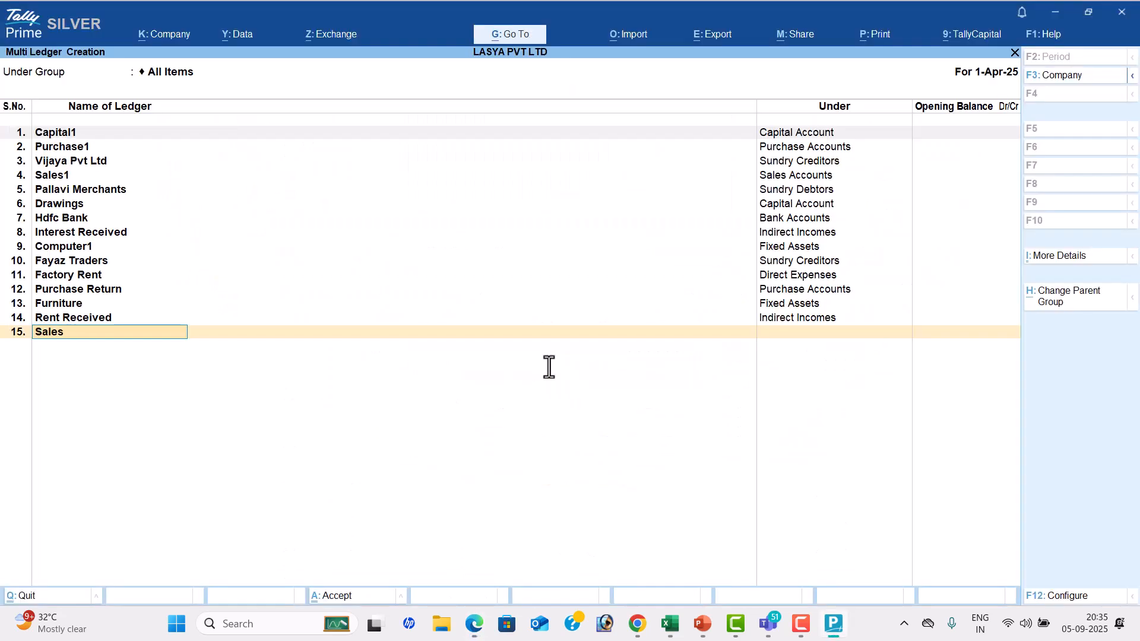
pyautogui.press('Return')
pyautogui.write('sa')
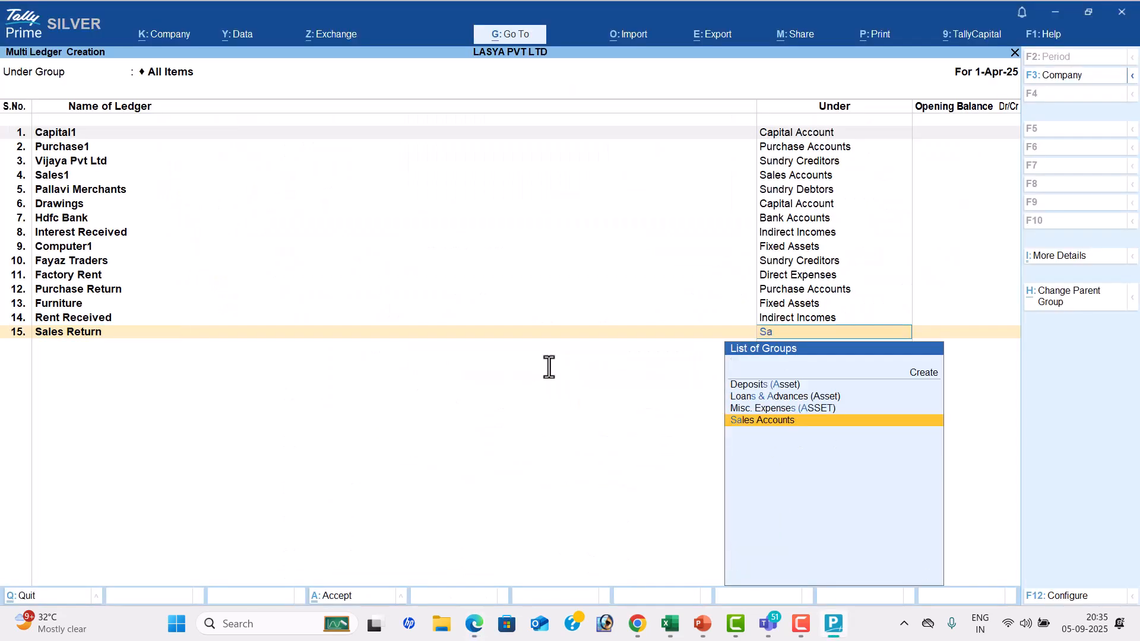
pyautogui.press('Return')
pyautogui.press('Return')
# Look up the loan transaction in the PDF and add its lender as a ledger named Muthoot Fincorp under Loans (Liability)
pyautogui.hotkey('alt', 'Tab')
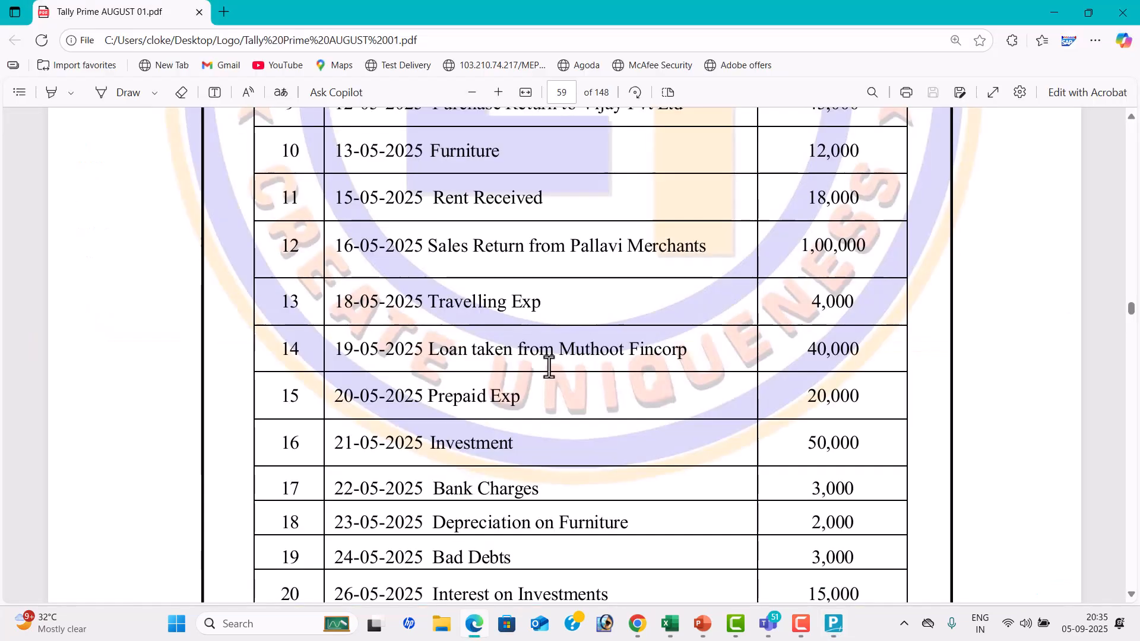
pyautogui.hotkey('alt', 'Tab')
pyautogui.write('Muthoo')
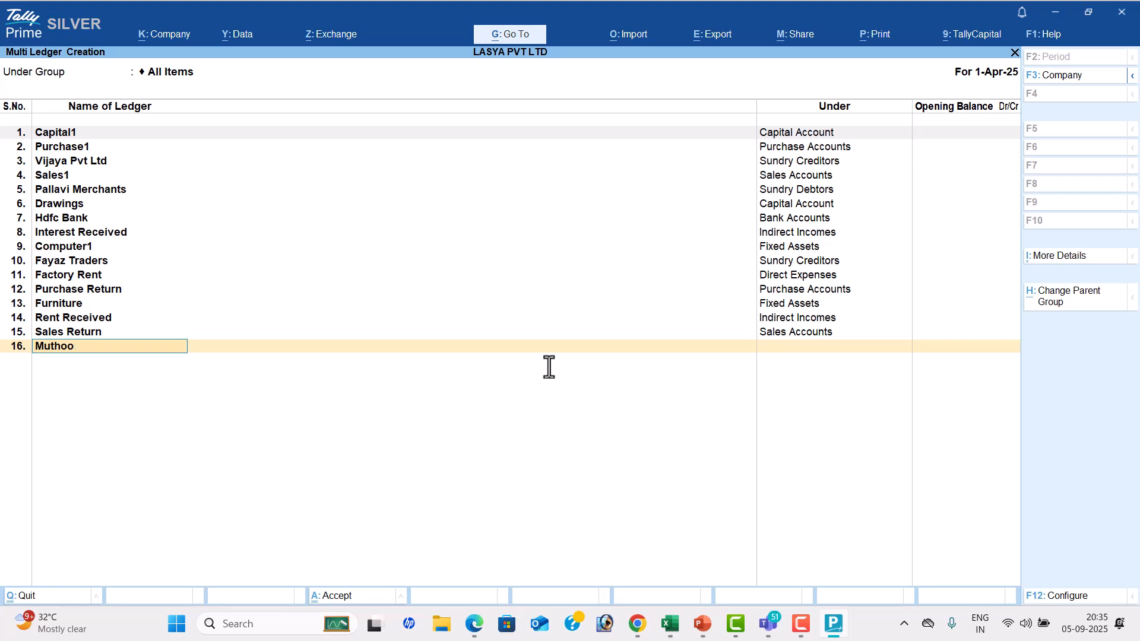
pyautogui.write('t Fincorp')
pyautogui.press('Return')
pyautogui.write('Lo')
pyautogui.press('Down')
pyautogui.press('Down')
pyautogui.press('Return')
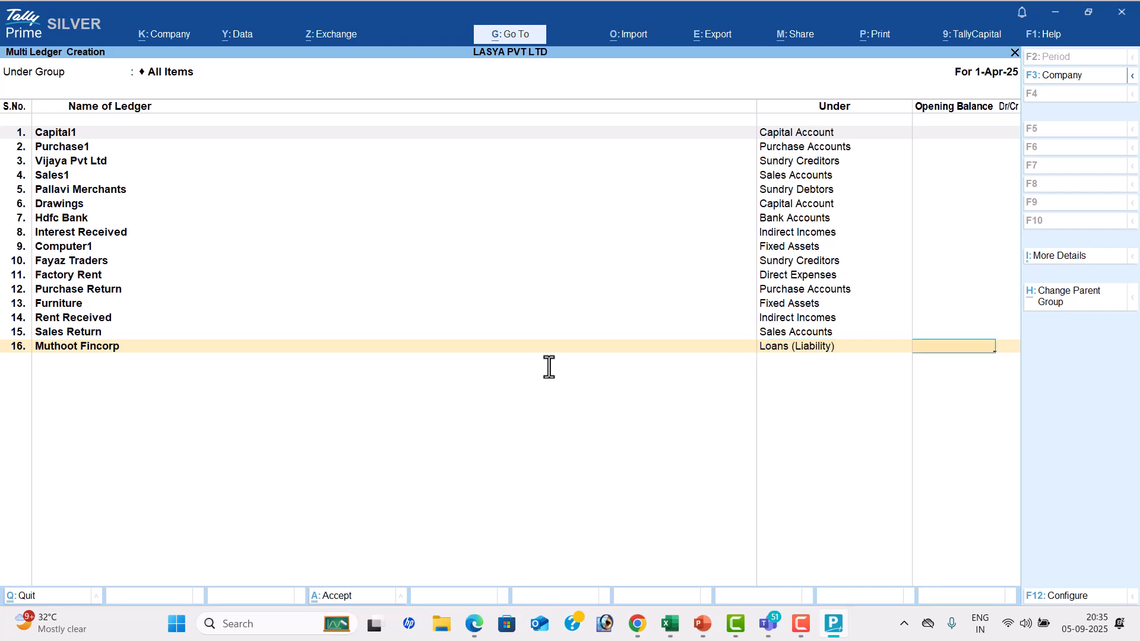
pyautogui.press('Return')
# Check the fifteenth transaction in the PDF and add a ledger named Prepaid Exp under Current Assets
pyautogui.hotkey('alt', 'Tab')
pyautogui.scroll(-2, 549, 368)
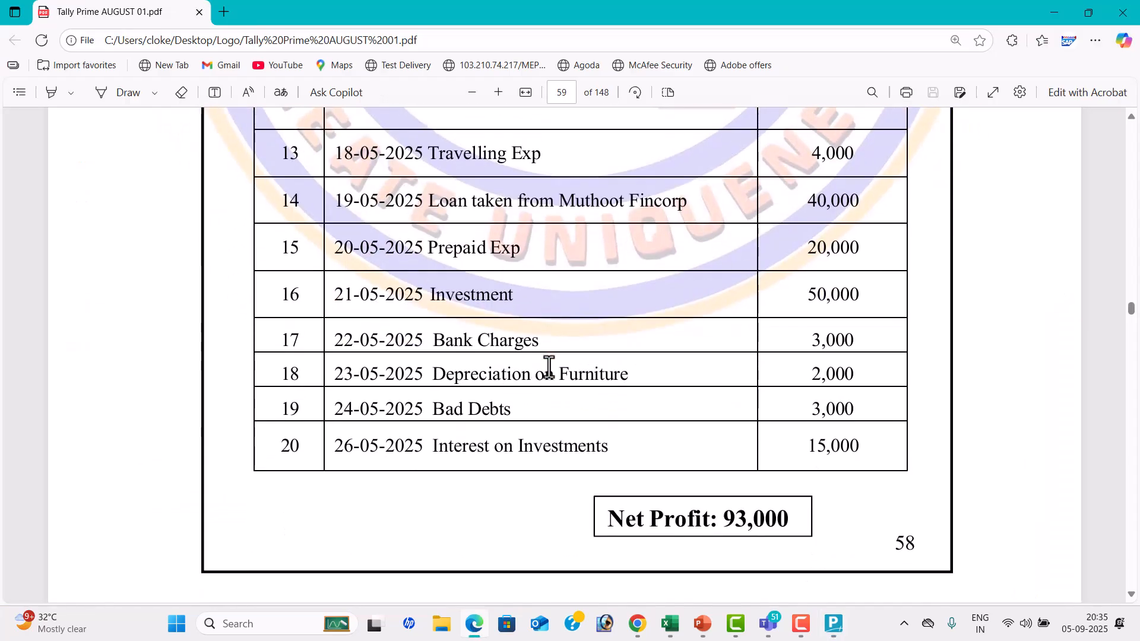
pyautogui.hotkey('alt', 'Tab')
pyautogui.write('Prepai')
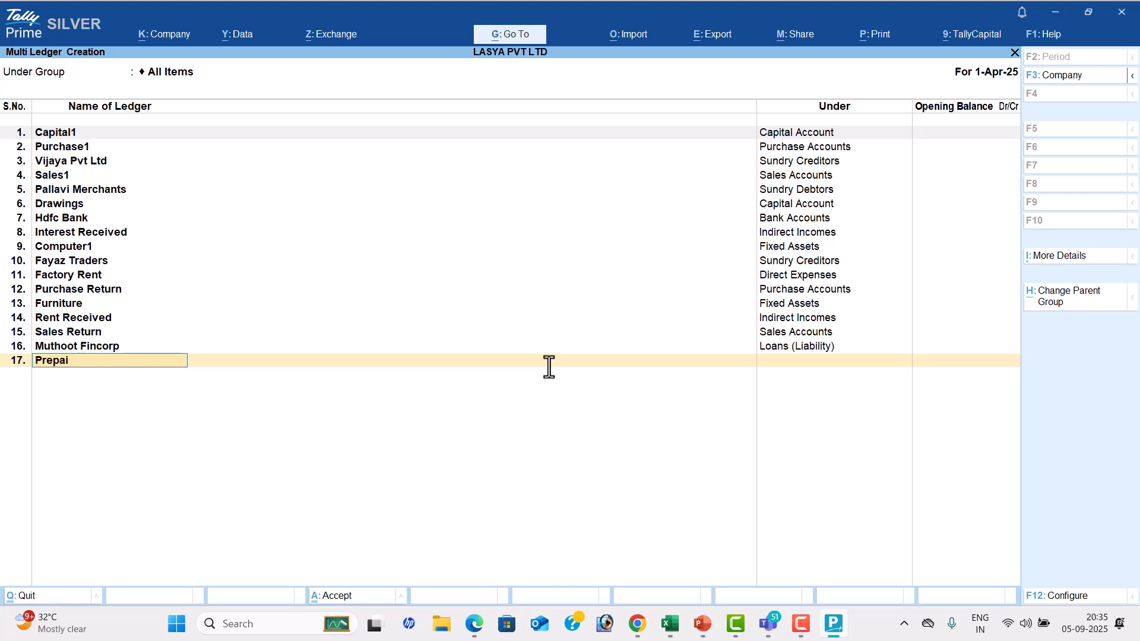
pyautogui.write('d Exp')
pyautogui.press('Return')
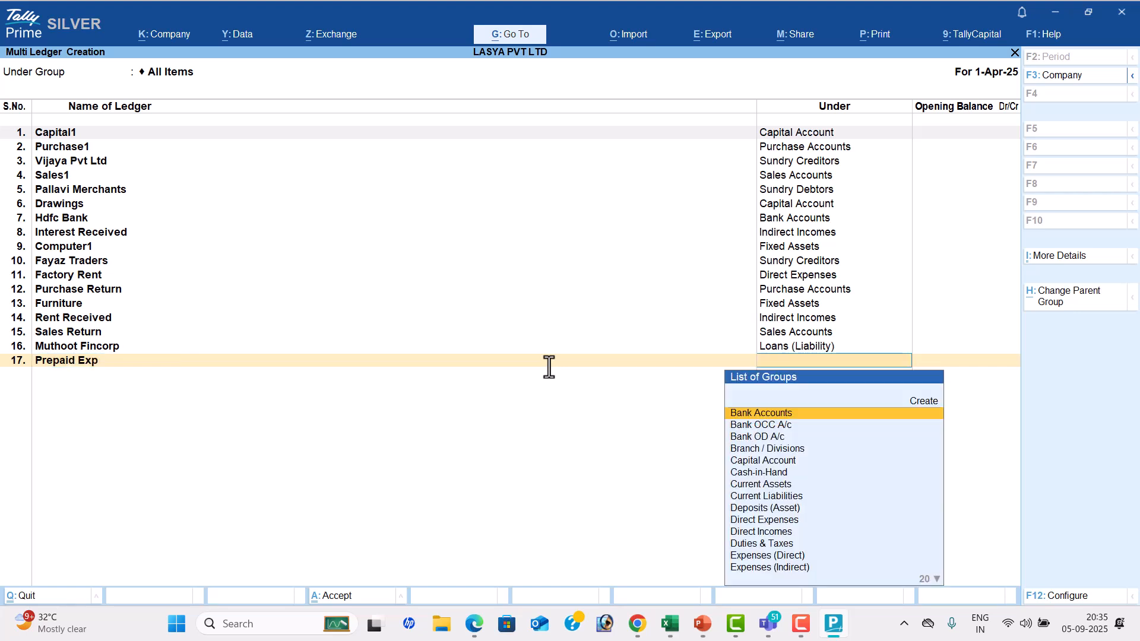
pyautogui.write('Cu')
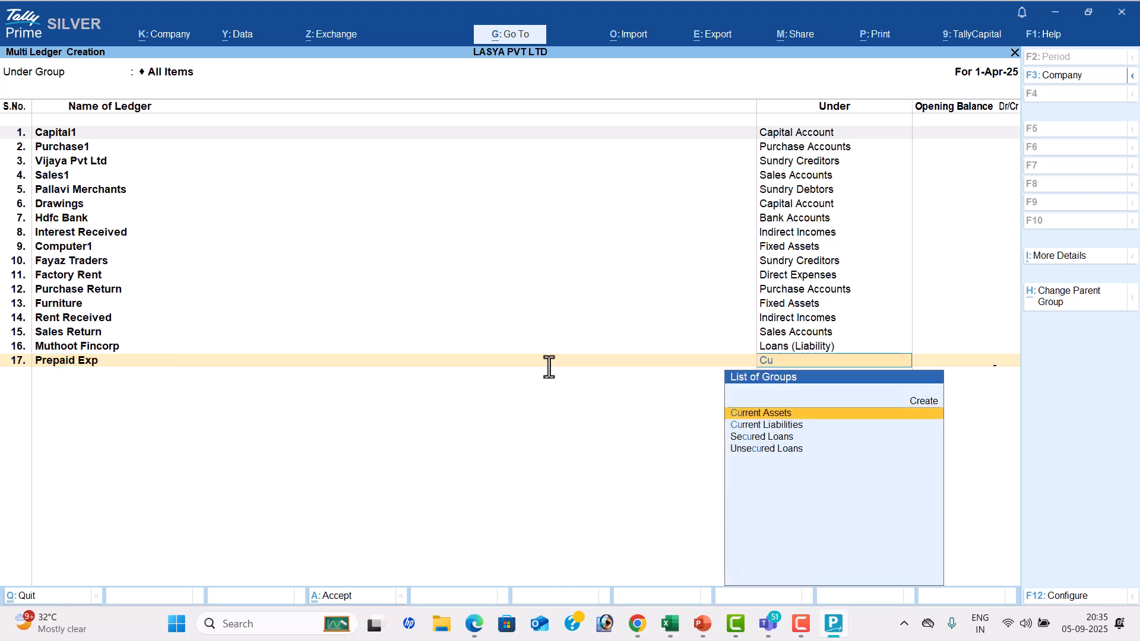
pyautogui.press('Return')
# Check the sixteenth transaction in the PDF and add a ledger named Investment under Investments
pyautogui.hotkey('alt', 'Tab')
pyautogui.hotkey('alt', 'Tab')
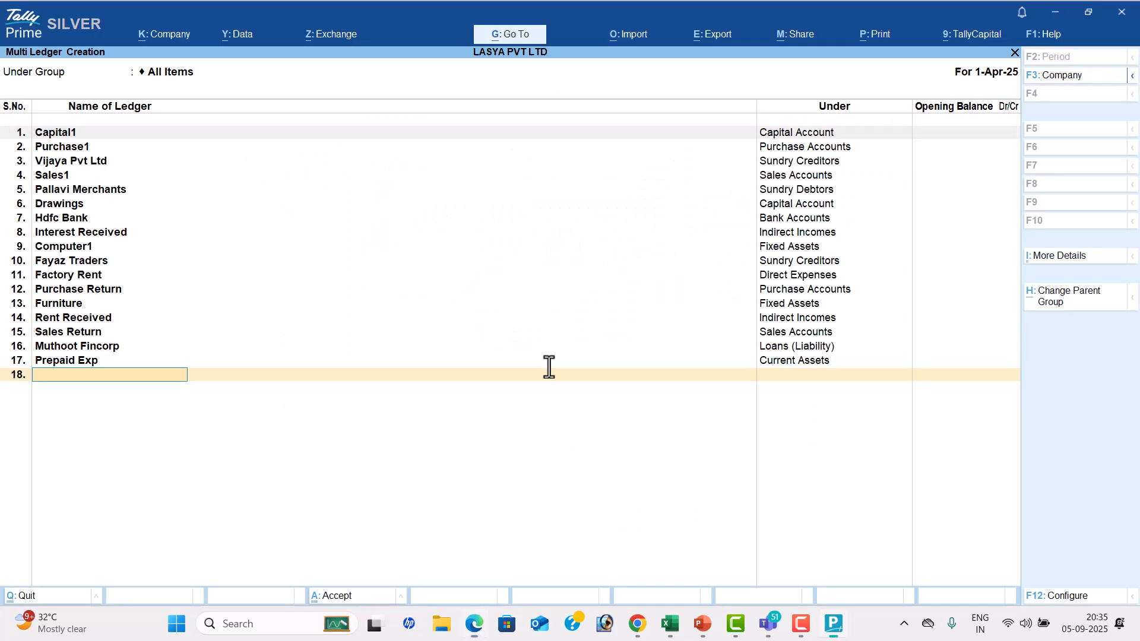
pyautogui.write('Investment')
pyautogui.press('Return')
pyautogui.write('Inc')
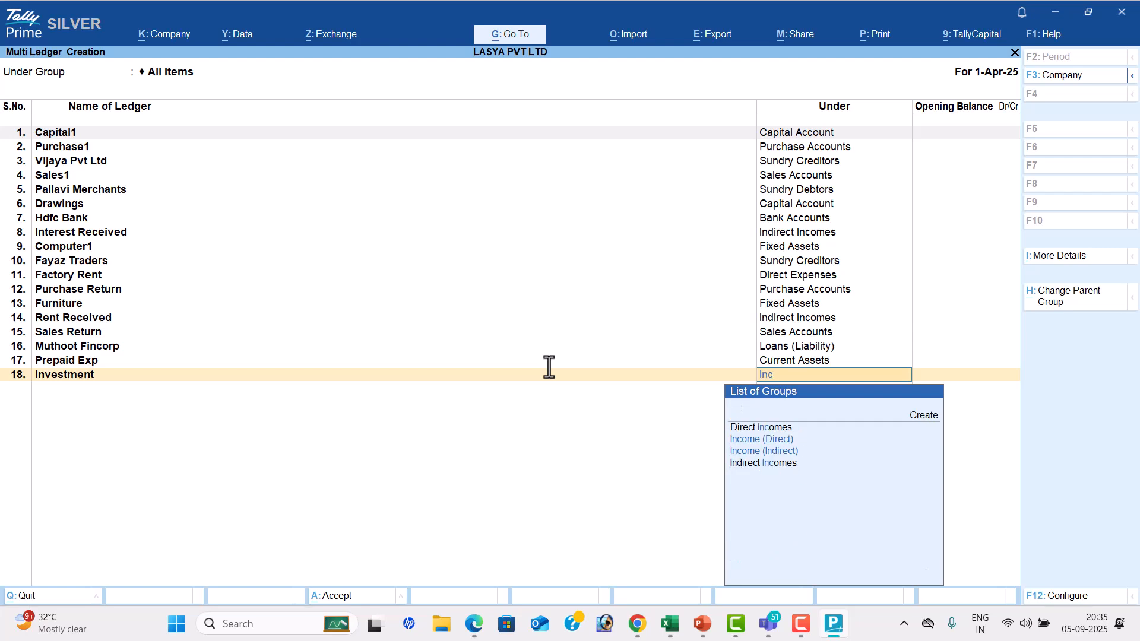
pyautogui.press('BackSpace')
pyautogui.press('BackSpace')
pyautogui.write('nv')
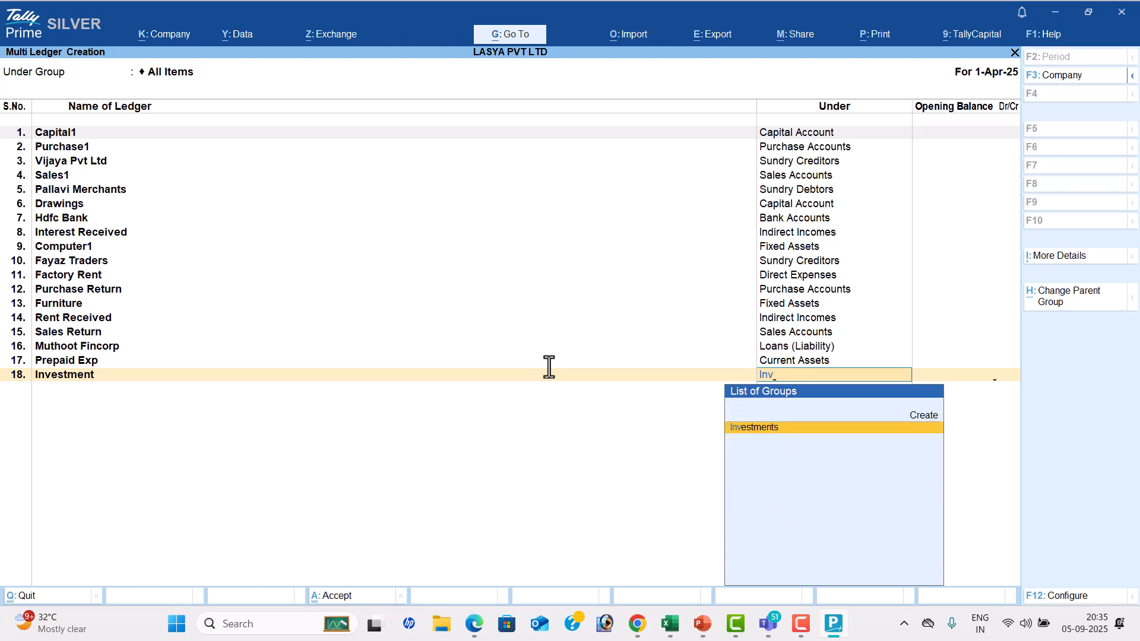
pyautogui.press('Return')
# Check the seventeenth transaction in the PDF and add a ledger named Bank Charges under Indirect Expenses
pyautogui.hotkey('alt', 'Tab')
pyautogui.hotkey('alt', 'Tab')
pyautogui.press('Return')
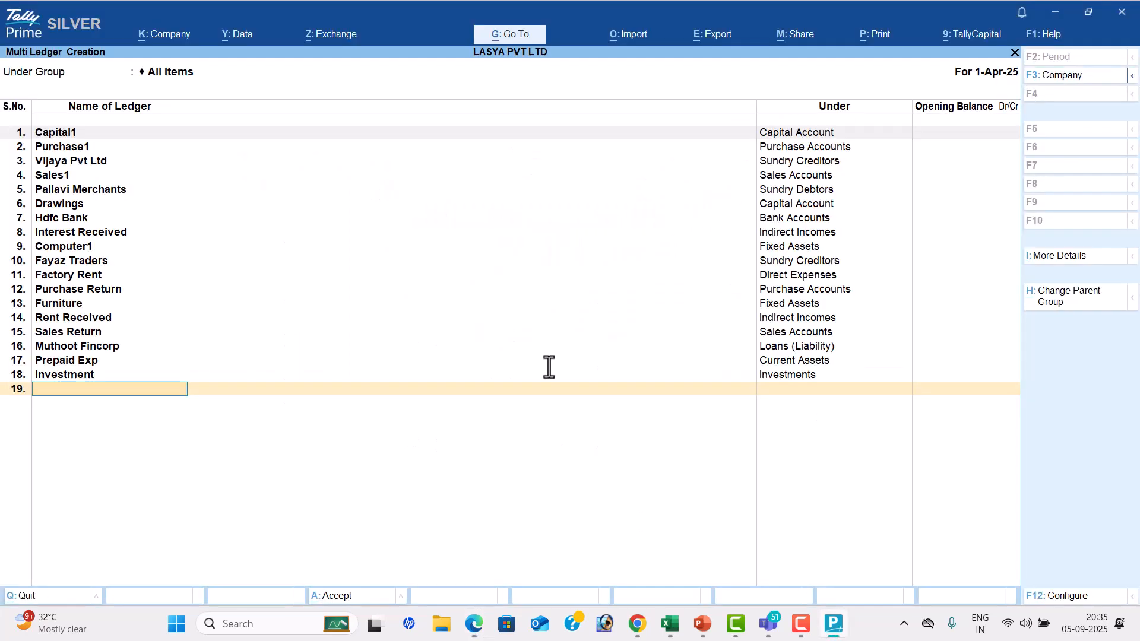
pyautogui.write('Bank charges')
pyautogui.press('Return')
pyautogui.write('Ind')
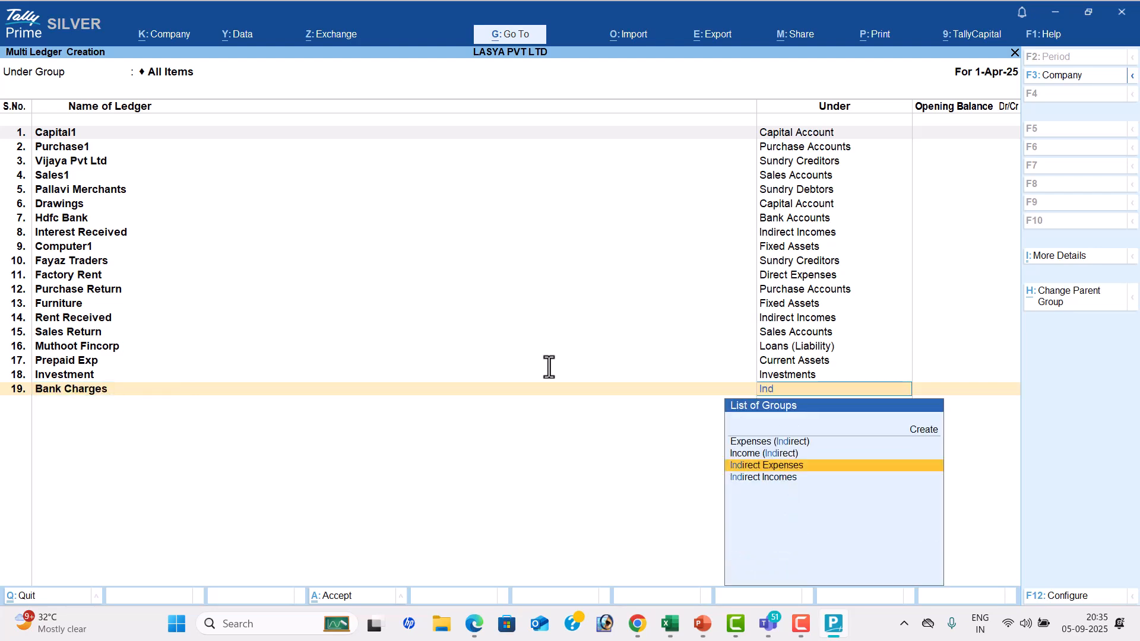
pyautogui.press('Return')
# Look up the furniture depreciation transaction in the PDF and add a ledger named Depreciation under Indirect Expenses
pyautogui.hotkey('alt', 'Tab')
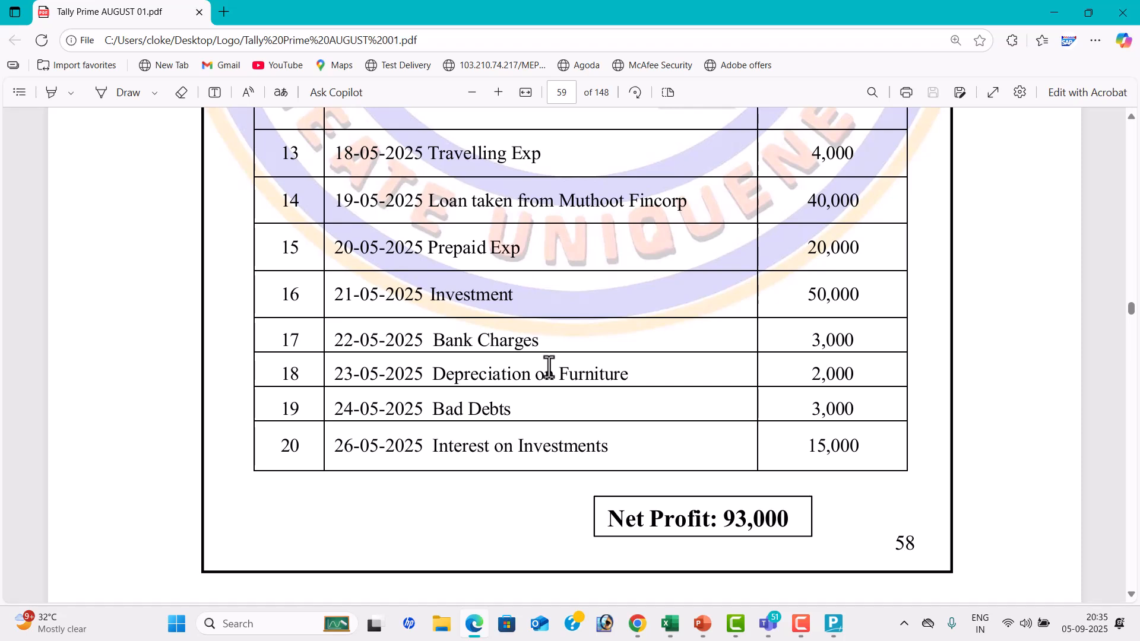
pyautogui.hotkey('alt', 'Tab')
pyautogui.write('Depreciation')
pyautogui.press('Return')
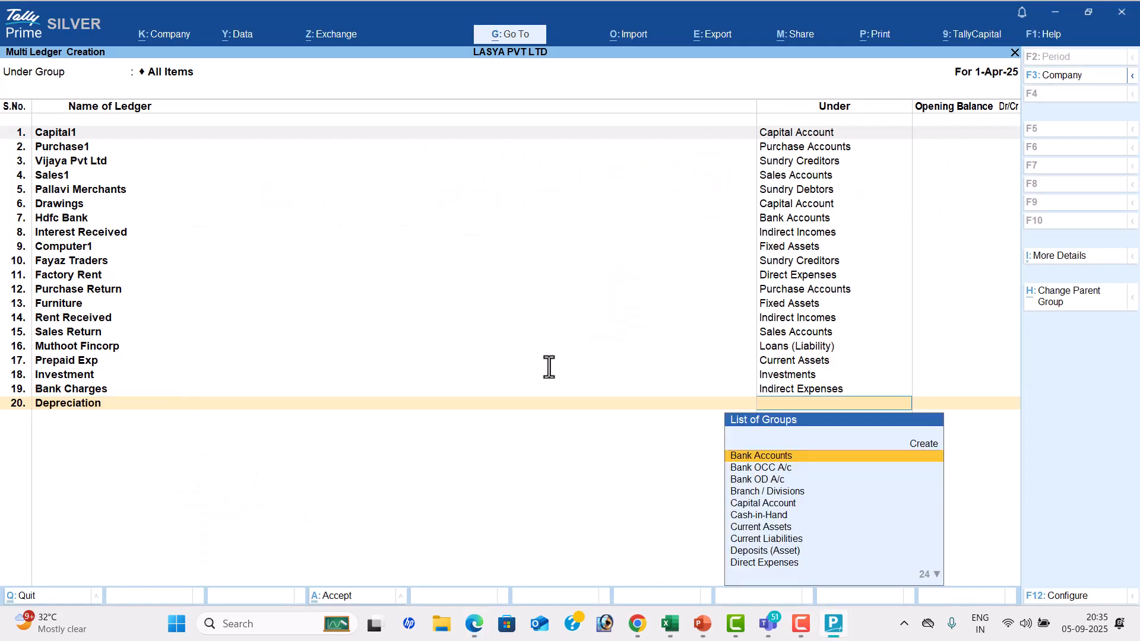
pyautogui.write('Ind')
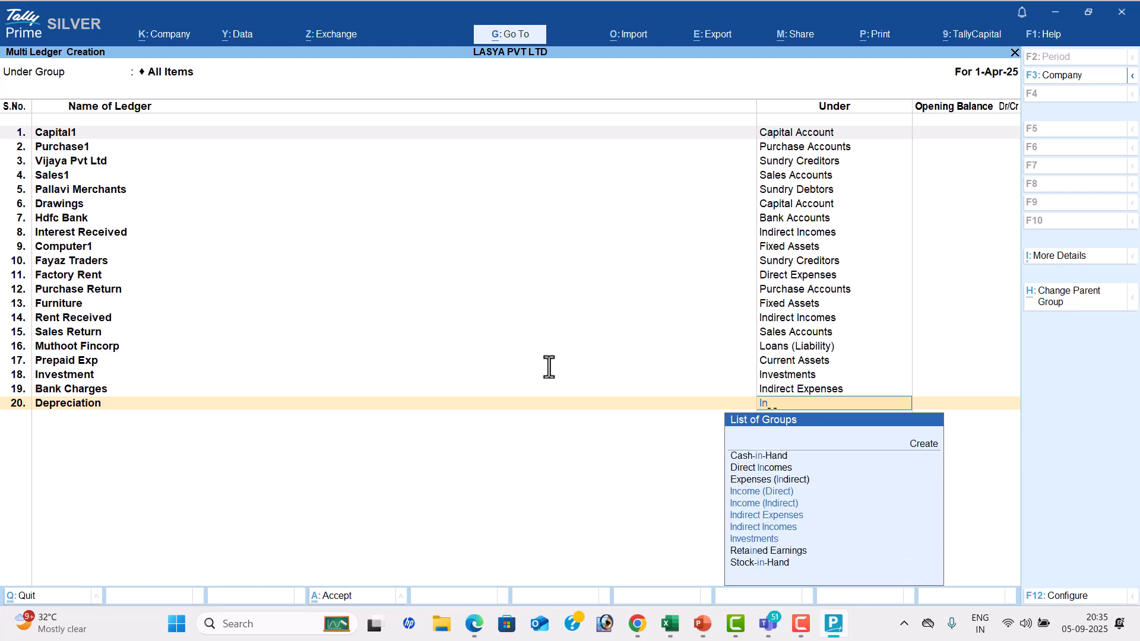
pyautogui.press('Return')
pyautogui.press('Return')
# Check the nineteenth transaction in the PDF and add a ledger named Bad Debts under Indirect Expenses
pyautogui.hotkey('alt', 'Tab')
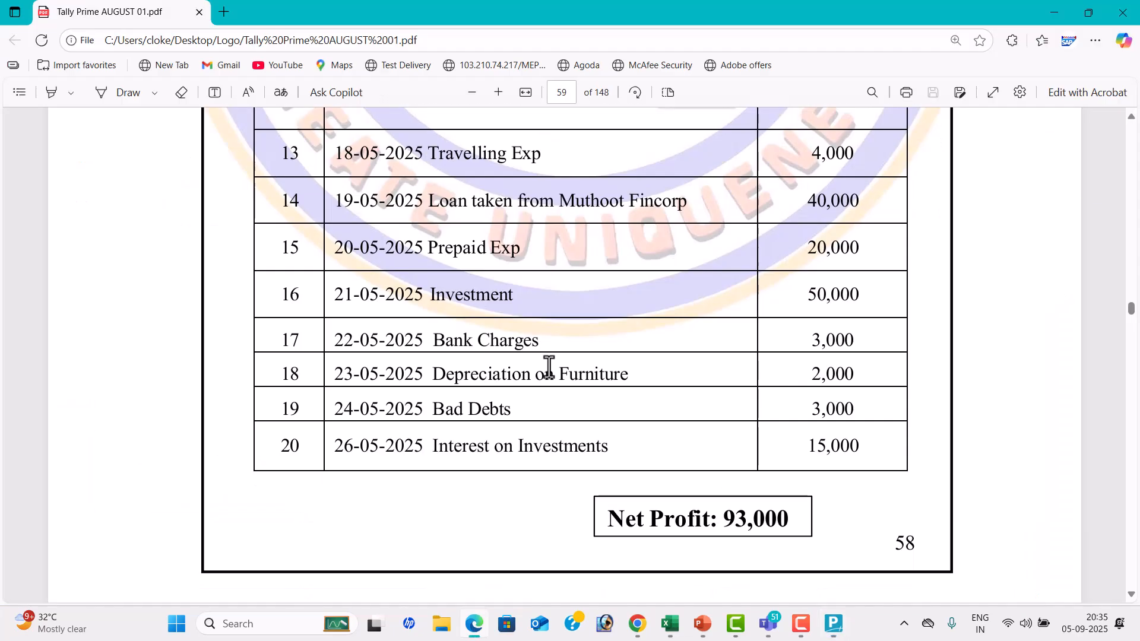
pyautogui.hotkey('alt', 'Tab')
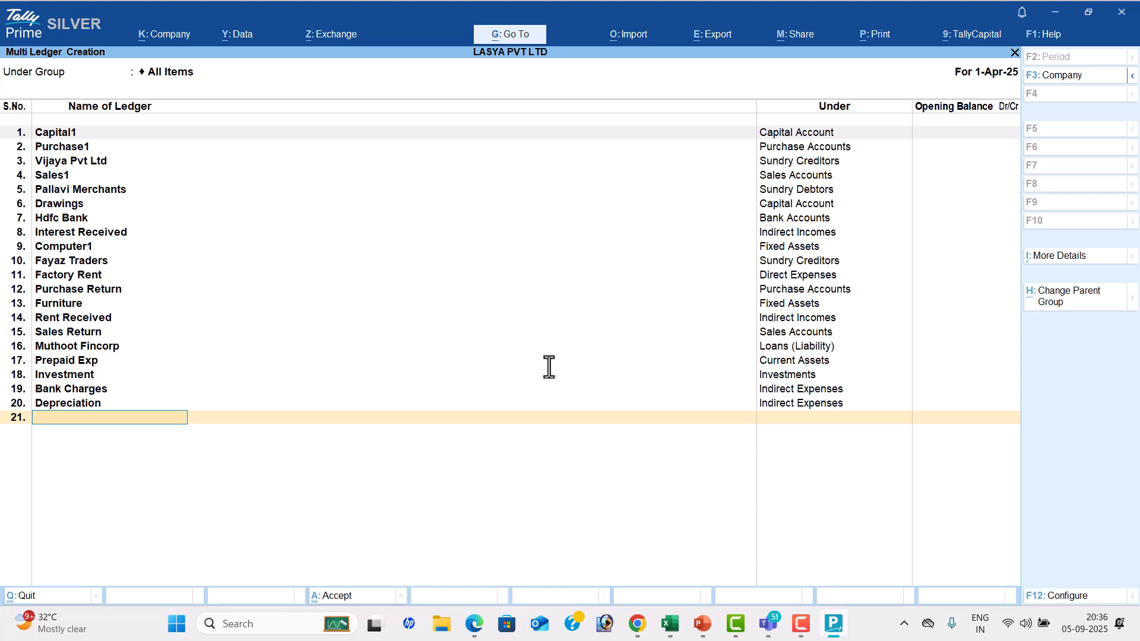
pyautogui.write('Bad Debts')
pyautogui.press('Return')
pyautogui.write('Ind')
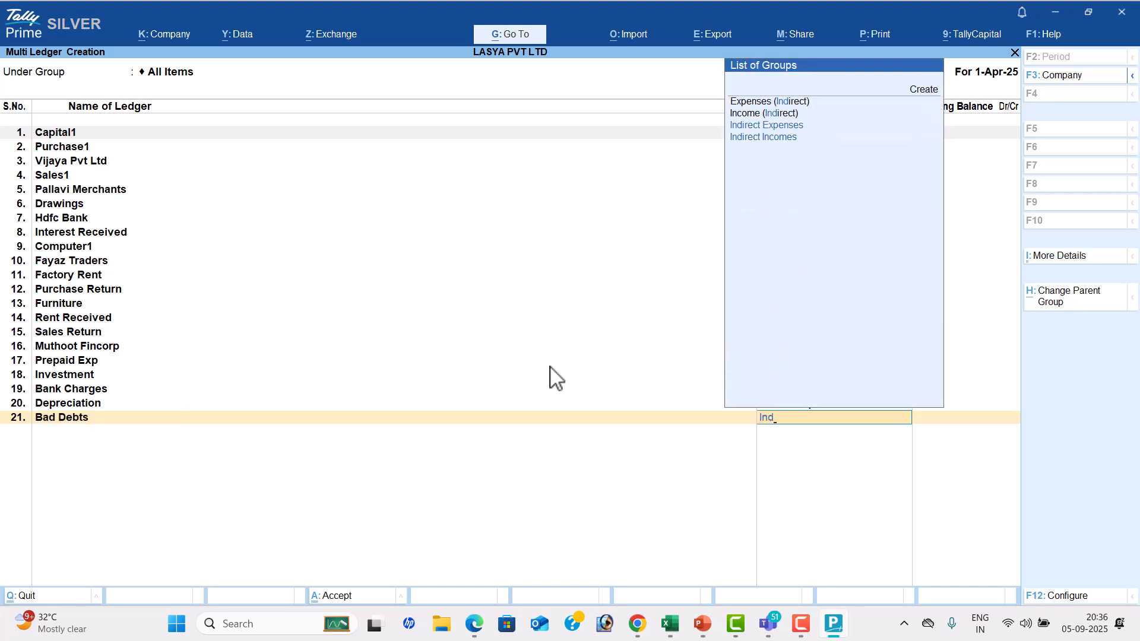
pyautogui.press('Down')
pyautogui.press('Return')
# Check the last transaction in the PDF, add its ledger as Intrest on Investment under Indirect Incomes, and save the multi-ledger list
pyautogui.hotkey('alt', 'Tab')
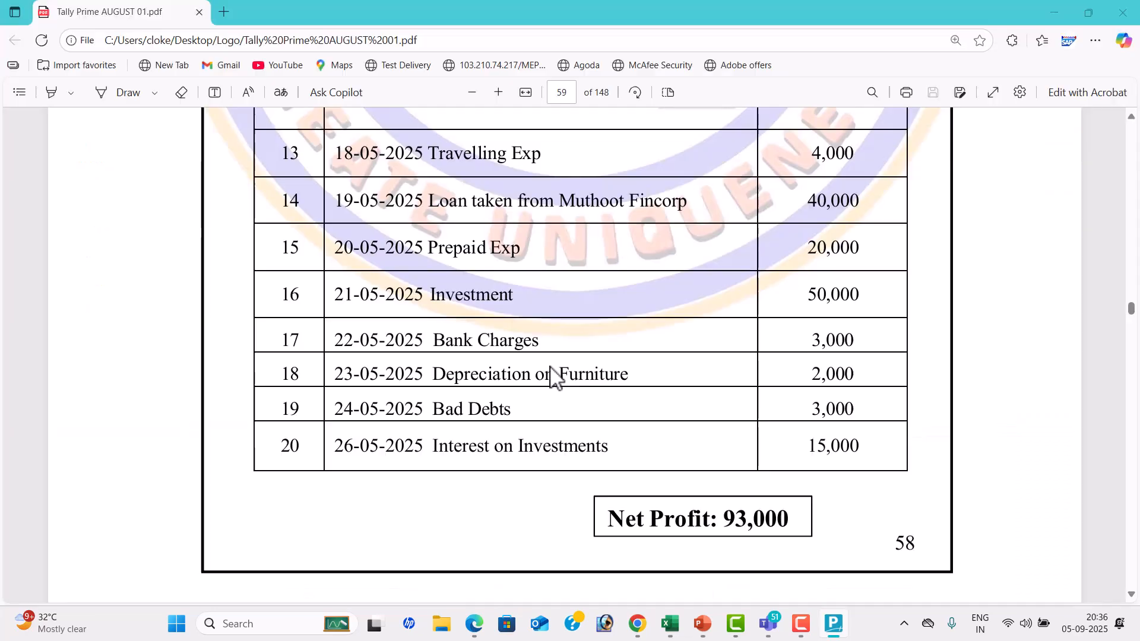
pyautogui.hotkey('alt', 'Tab')
pyautogui.write('Intrest')
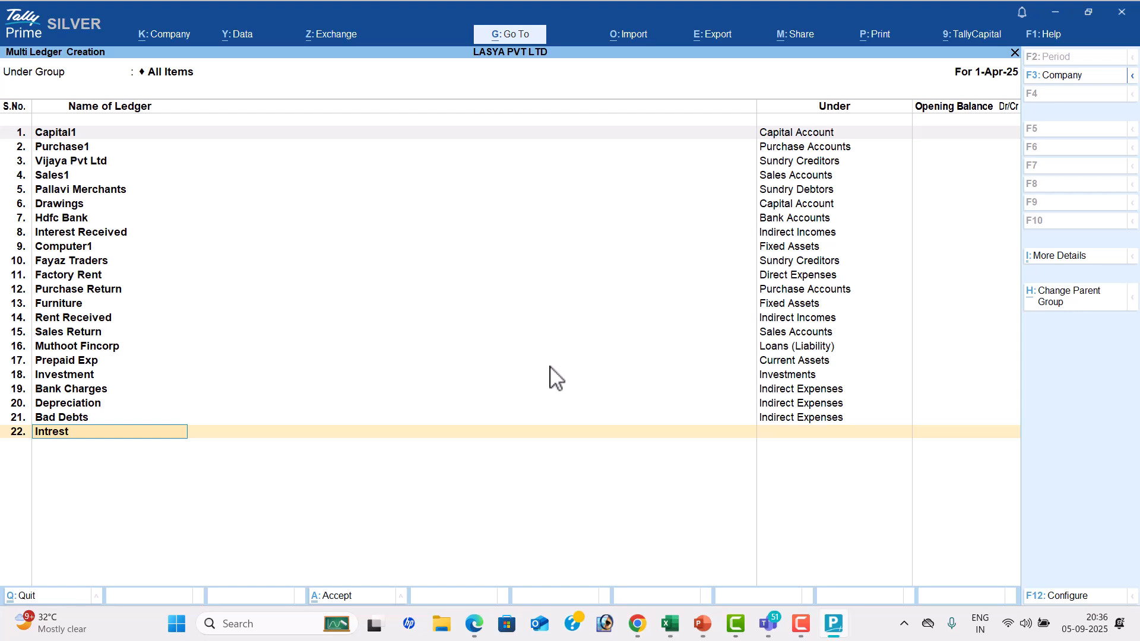
pyautogui.write(' on Investment')
pyautogui.press('Return')
pyautogui.write('Ind')
pyautogui.press('Down')
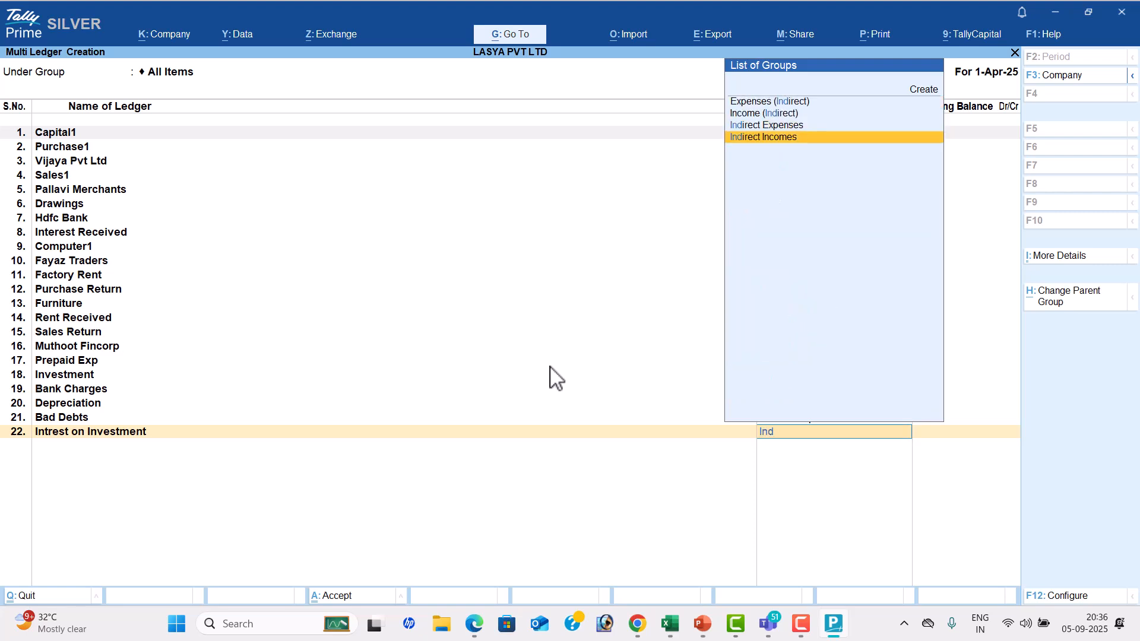
pyautogui.press('Return')
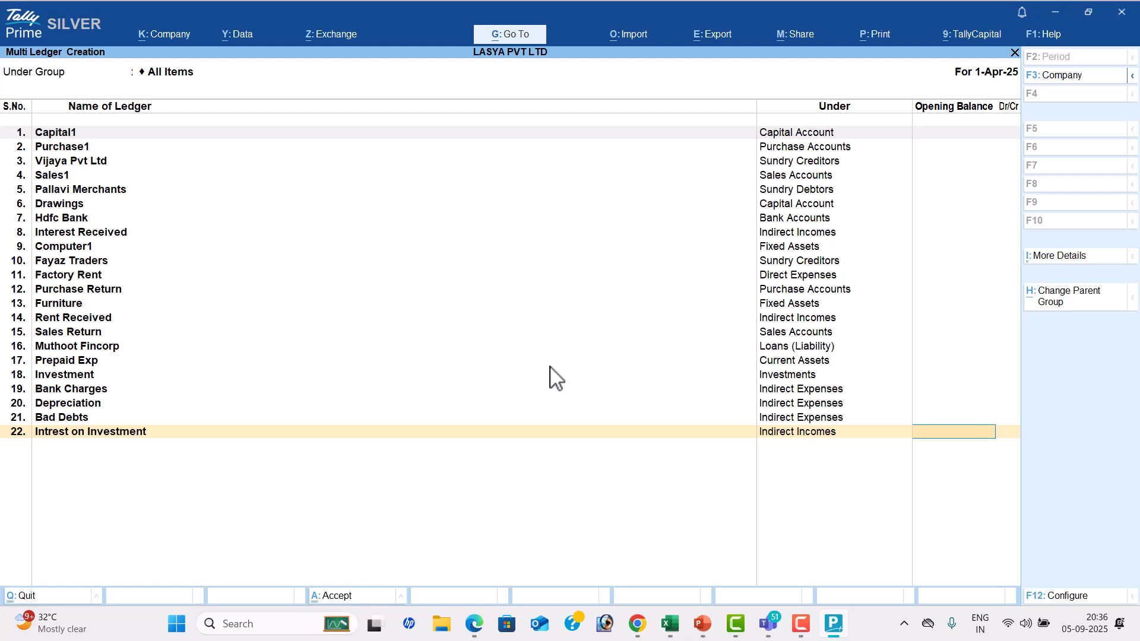
pyautogui.press('Return')
pyautogui.press('Return')
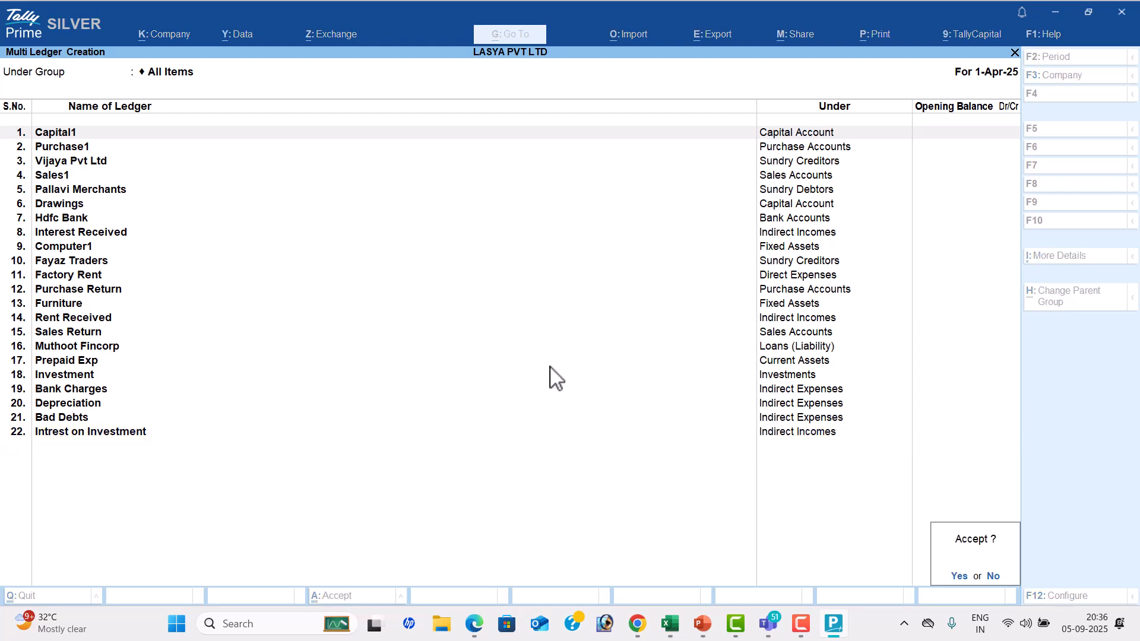
pyautogui.press('Return')
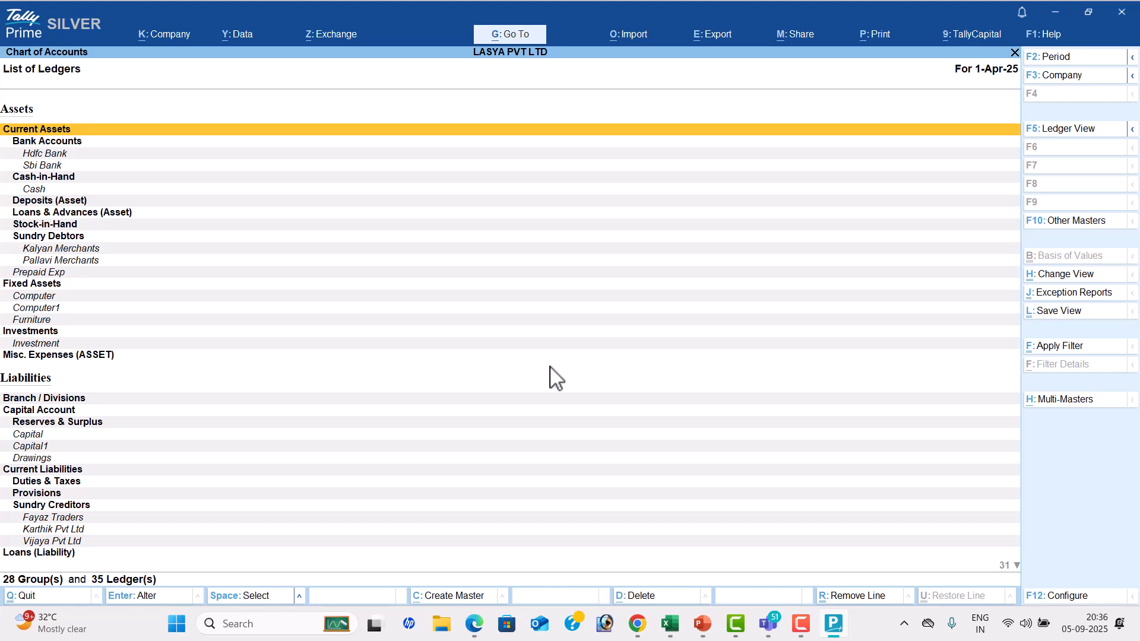
# Open the ledgers of all groups for multi-ledger alteration
pyautogui.click(1072, 402)
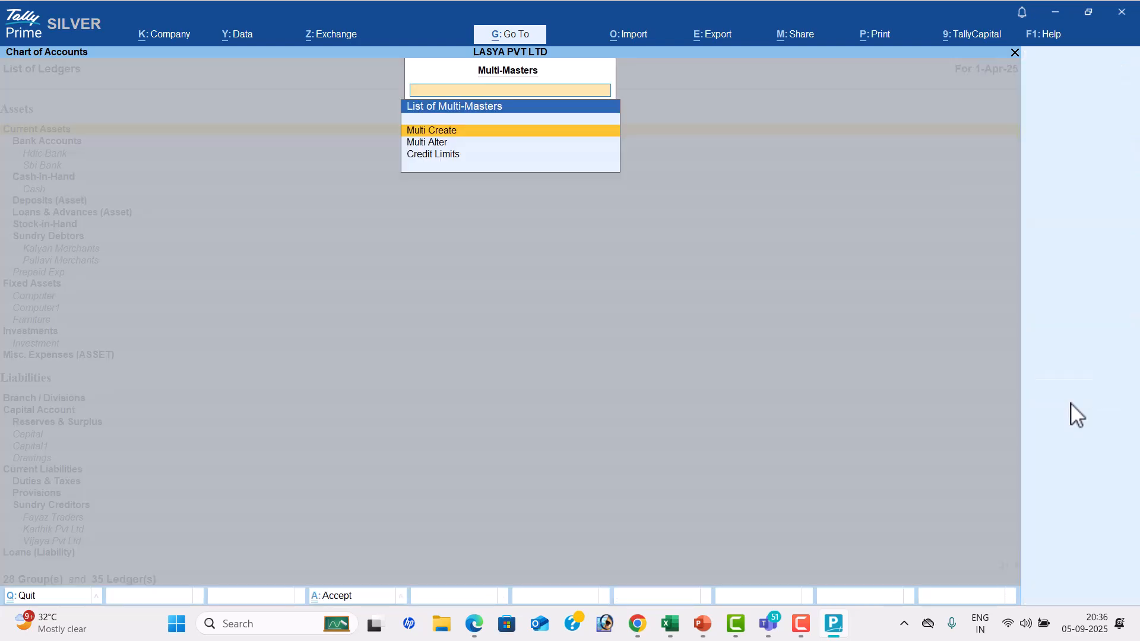
pyautogui.press('Down')
pyautogui.press('Return')
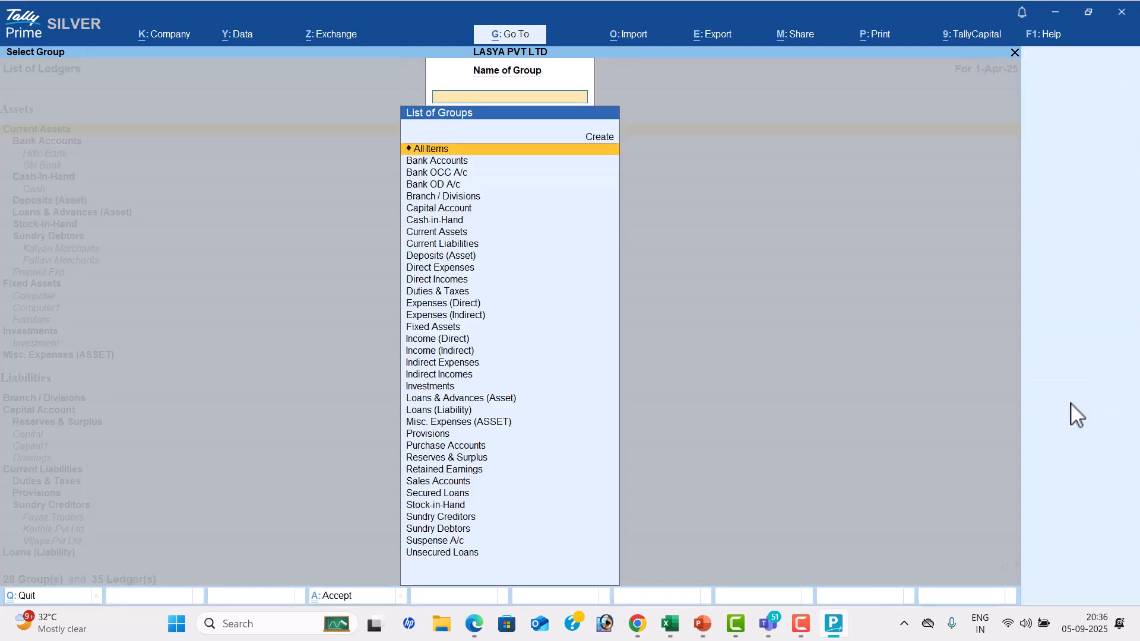
pyautogui.press('Return')
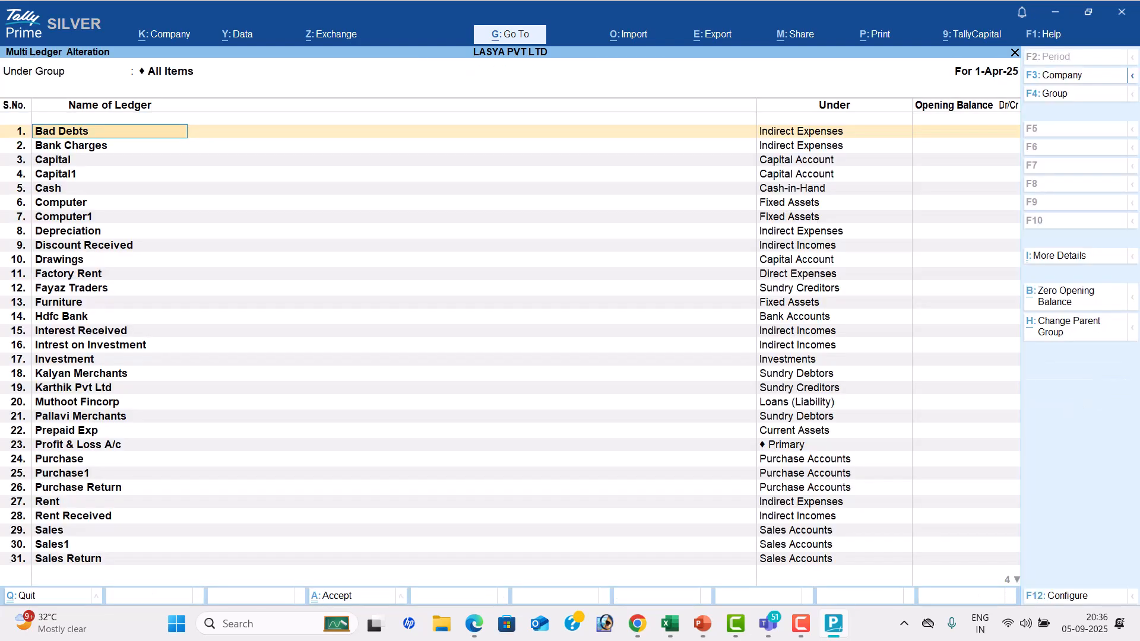
# Review the ledgers from Sales Return to the end of the list, reaching the blank row after Wages
pyautogui.click(780, 561)
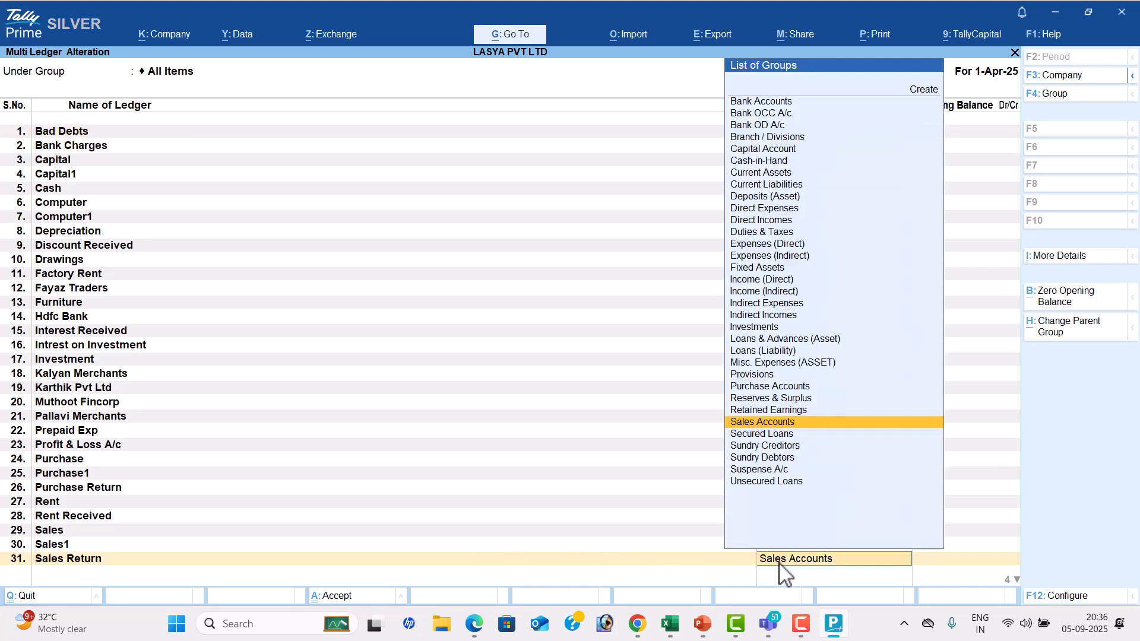
pyautogui.press('Return')
pyautogui.press('Return')
pyautogui.press('Return')
pyautogui.press('Return')
pyautogui.press('Return')
pyautogui.press('Return')
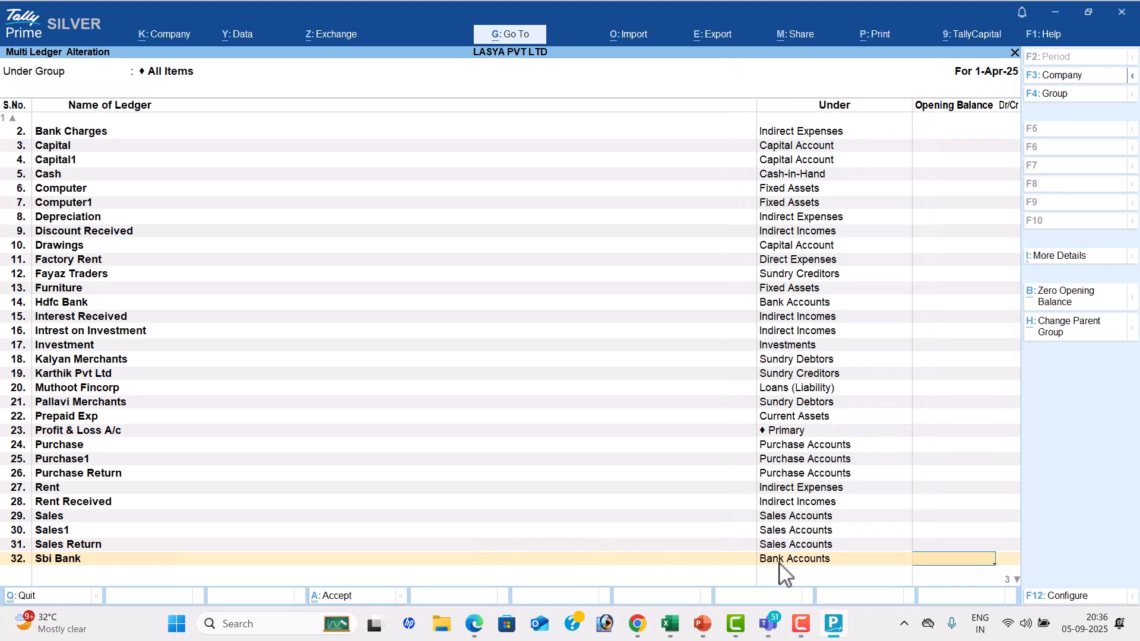
pyautogui.press('Return')
pyautogui.press('Return')
pyautogui.press('Return')
pyautogui.press('Return')
pyautogui.press('Return')
pyautogui.press('Return')
pyautogui.press('Return')
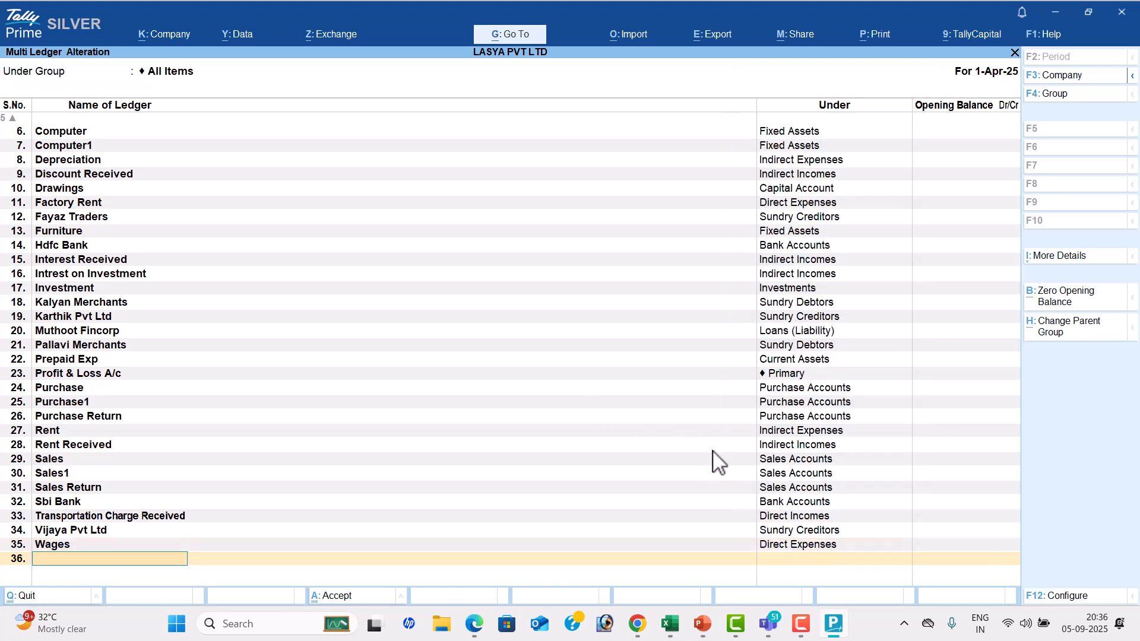
pyautogui.press('Return')
pyautogui.press('Return')
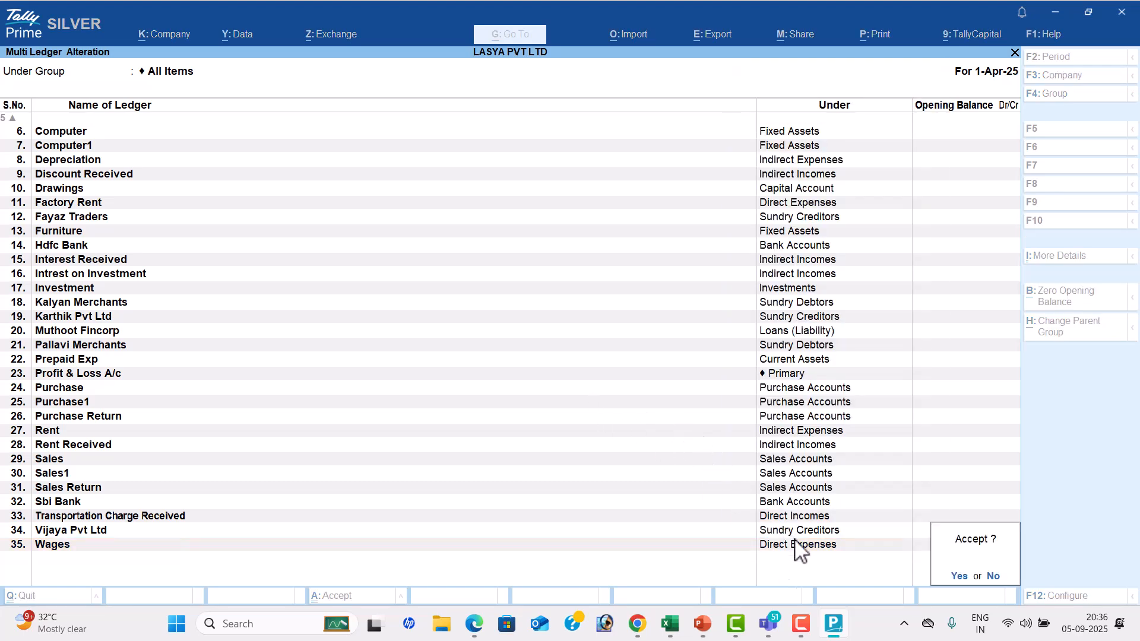
pyautogui.press('Escape')
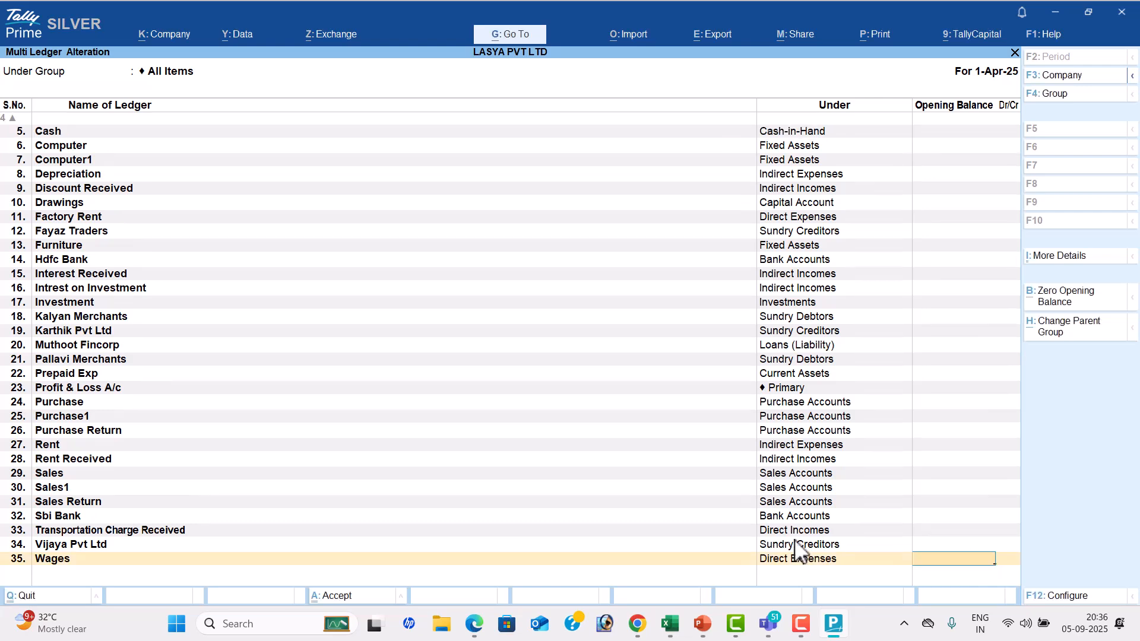
pyautogui.press('Return')
# Check the thirteenth transaction in the PDF, add a ledger named Travelling Exp under Indirect Expenses, and save the altered list
pyautogui.hotkey('alt', 'Tab')
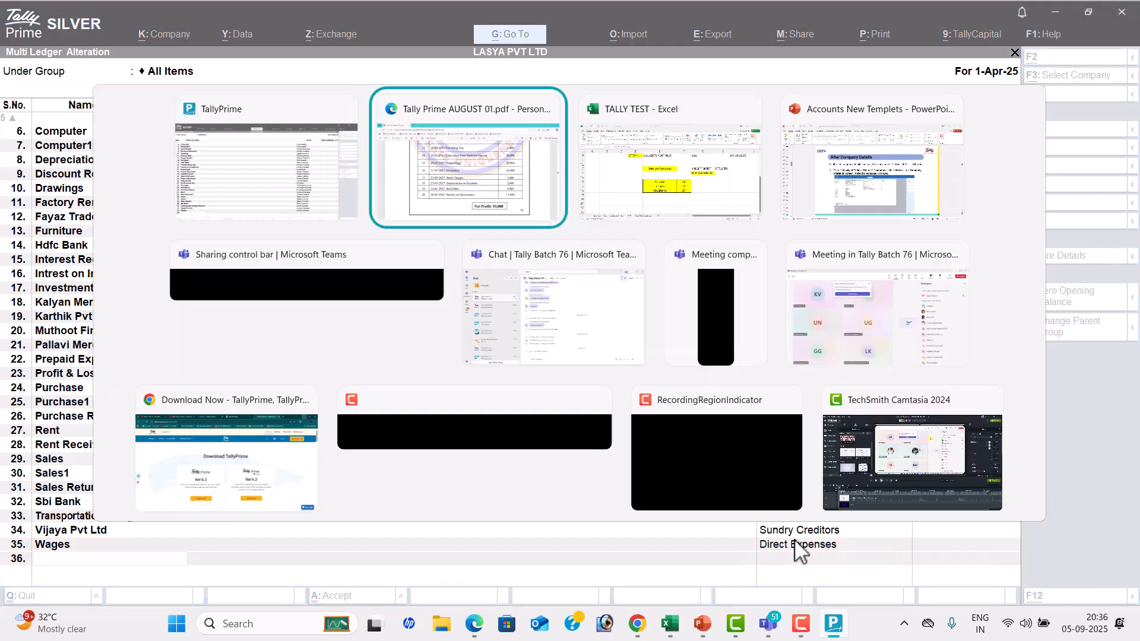
pyautogui.scroll(3, 592, 414)
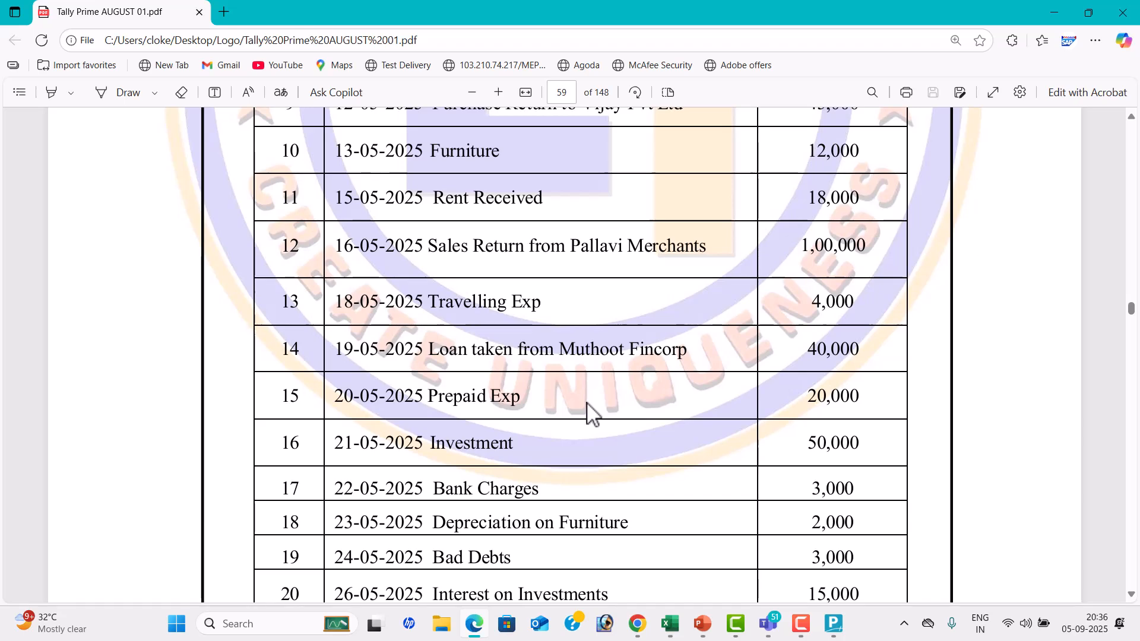
pyautogui.hotkey('alt', 'Tab')
pyautogui.write('T')
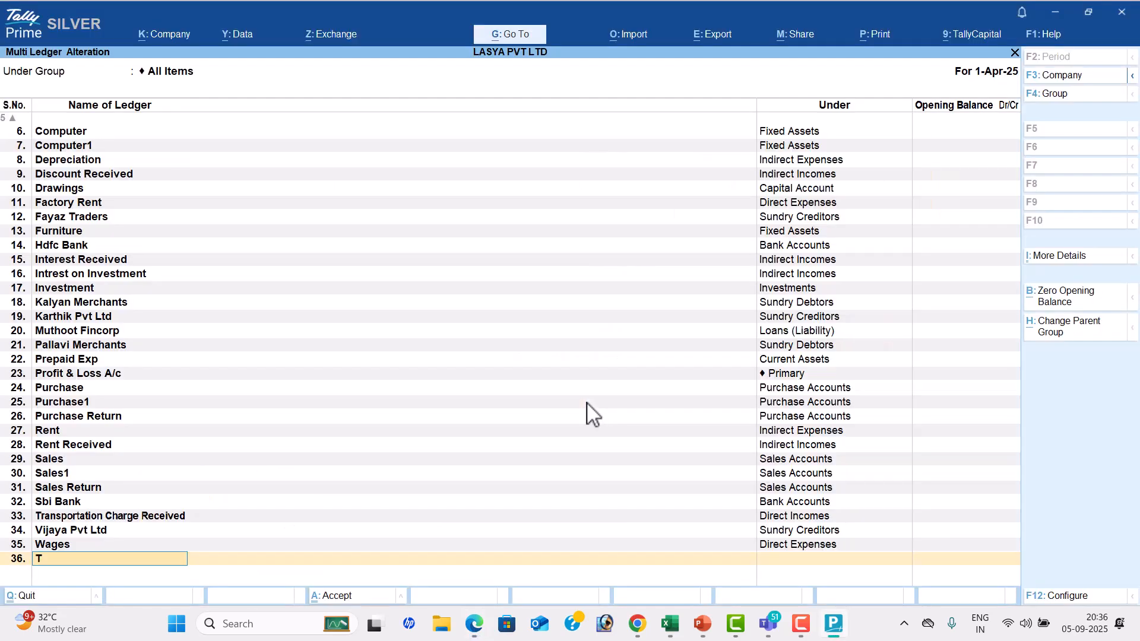
pyautogui.write('ravelling Exp')
pyautogui.press('Return')
pyautogui.write('Ind')
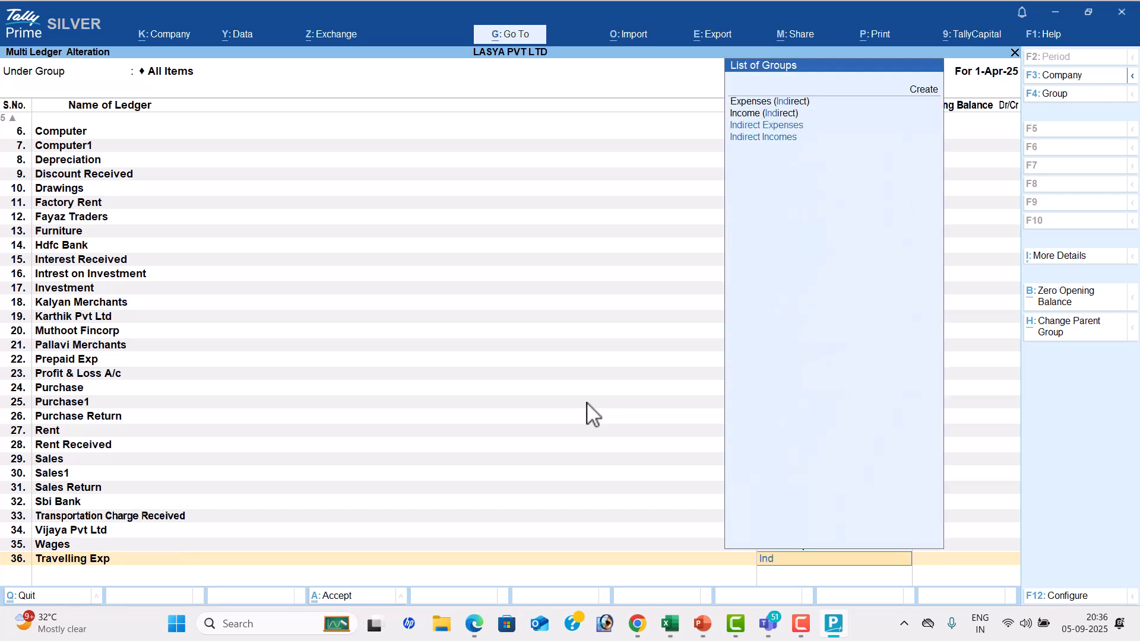
pyautogui.press('Return')
pyautogui.press('Return')
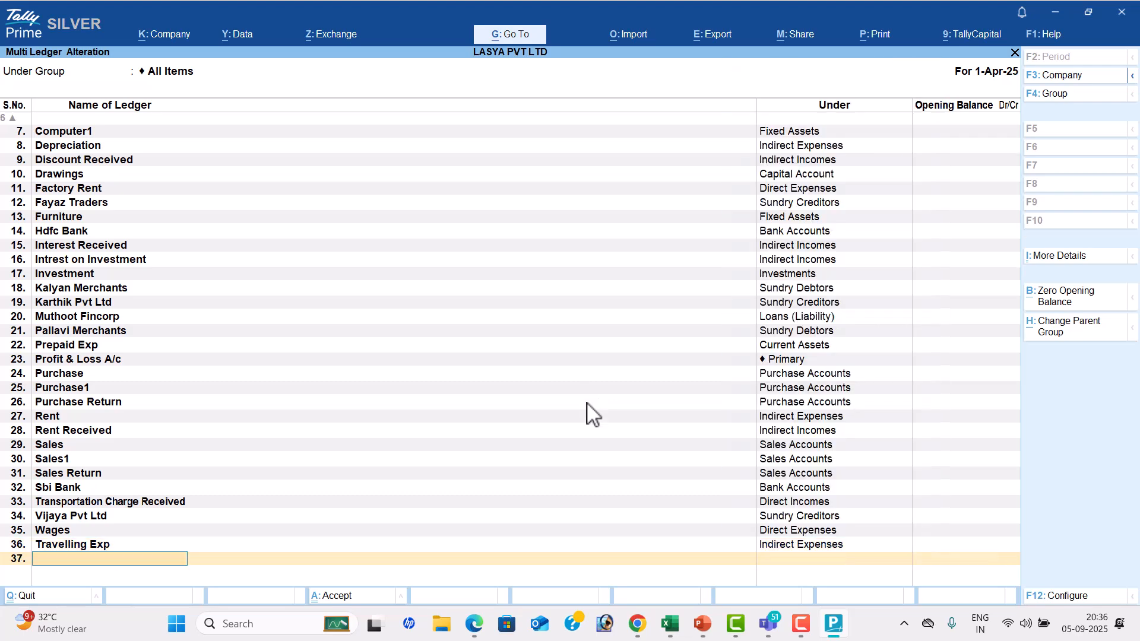
pyautogui.press('Return')
pyautogui.press('Return')
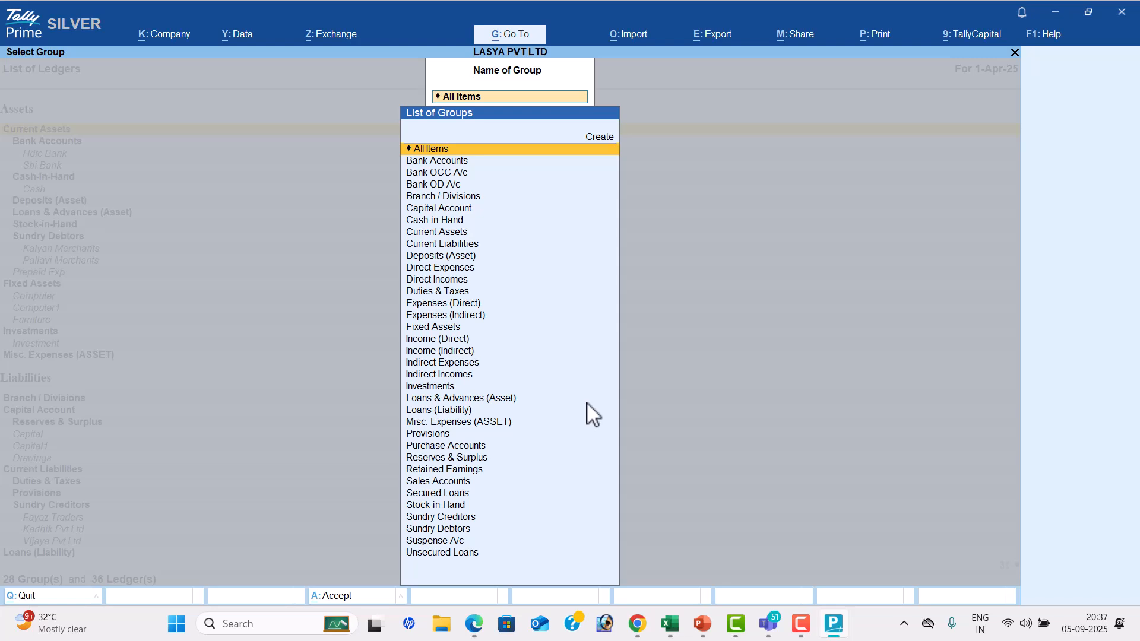
pyautogui.press('Escape')
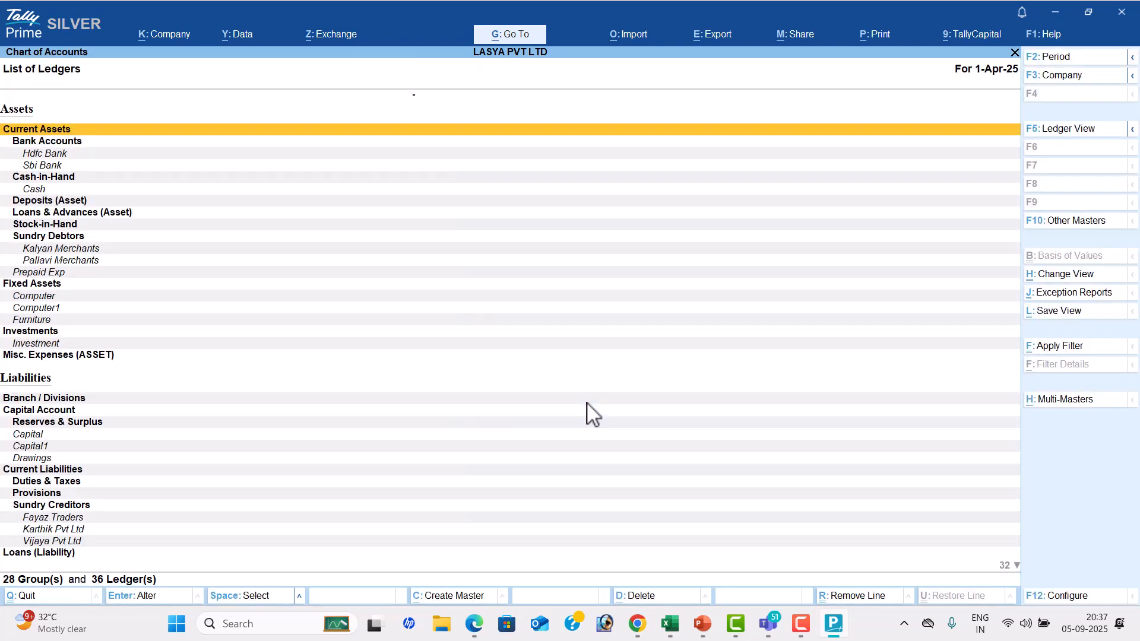
pyautogui.press('Escape')
# Switch to the TALLY TEST workbook in Excel and review the four workflow steps from Tally Software to VOUCHER POSTINGS
pyautogui.hotkey('alt', 'Tab')
pyautogui.hotkey('alt', 'Tab')
pyautogui.scroll(2, 386, 349)
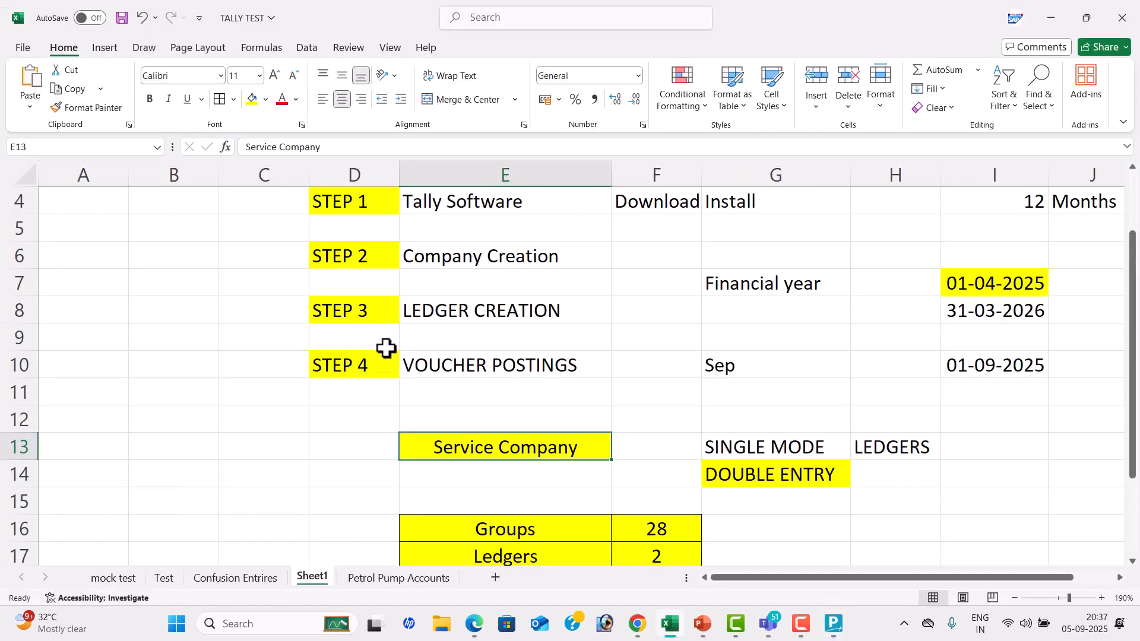
pyautogui.scroll(1, 415, 333)
pyautogui.click(505, 288)
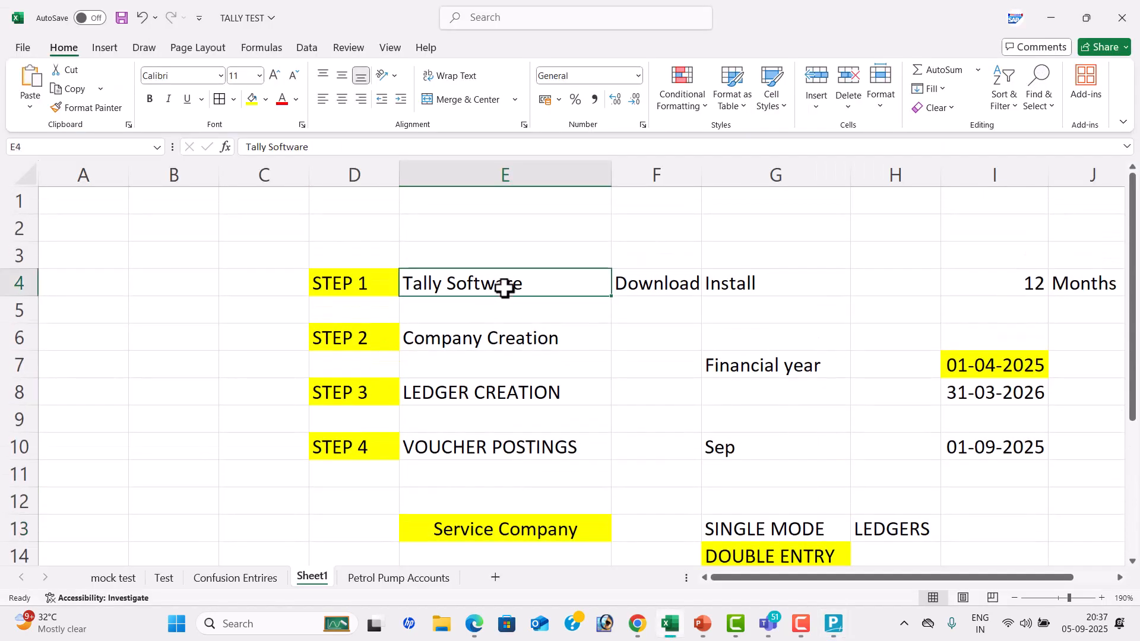
pyautogui.click(492, 337)
pyautogui.click(480, 397)
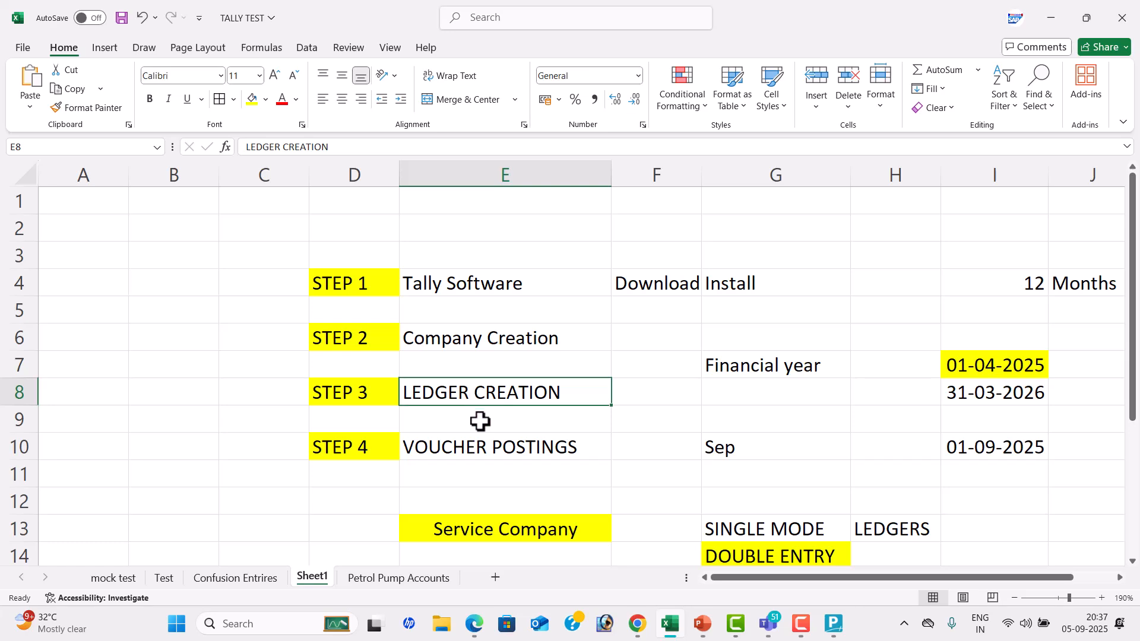
pyautogui.click(473, 444)
# Switch back to TallyPrime, open voucher creation and change the Payment voucher to Double Entry mode
pyautogui.hotkey('alt', 'Tab')
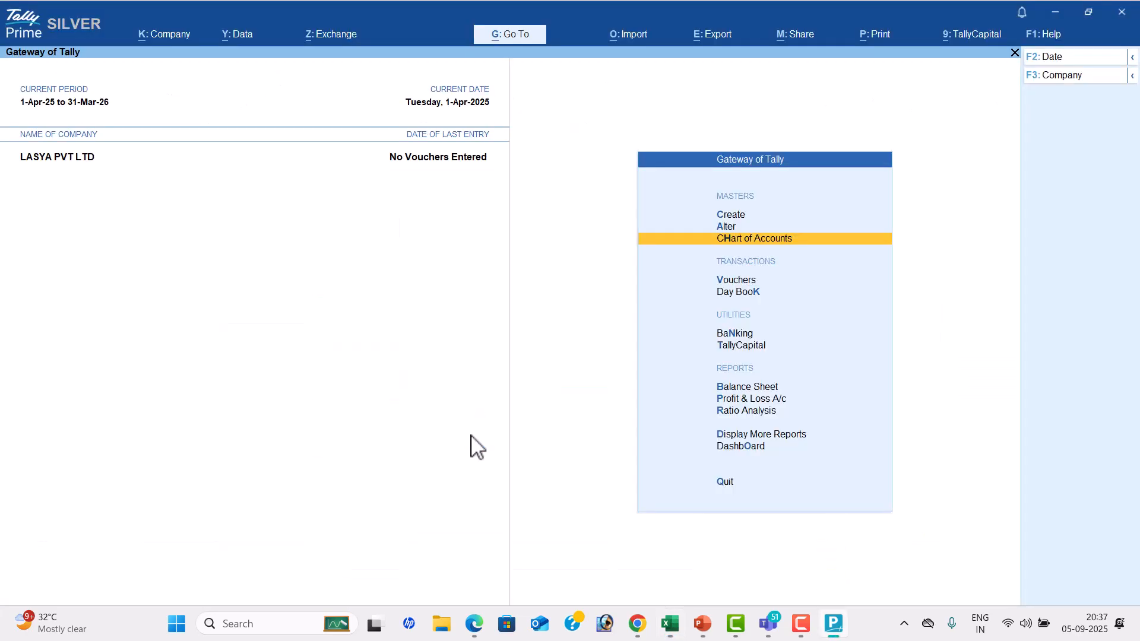
pyautogui.press('Down')
pyautogui.press('Return')
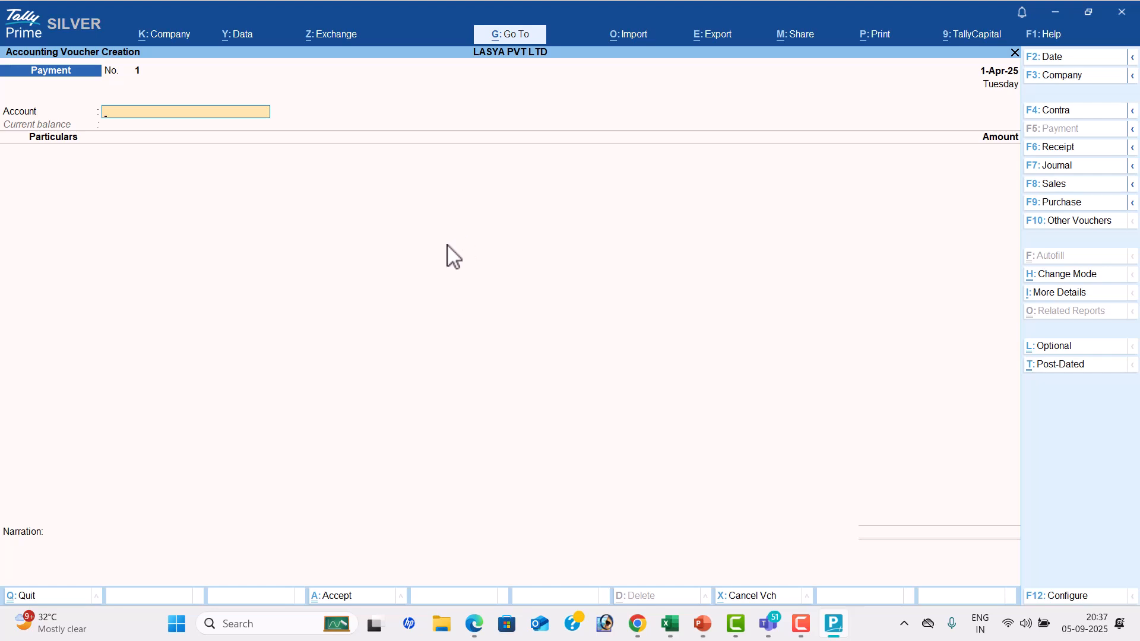
pyautogui.press('Escape')
pyautogui.press('Return')
pyautogui.press('Down')
pyautogui.press('Up')
pyautogui.press('Return')
pyautogui.click(1075, 276)
pyautogui.press('Up')
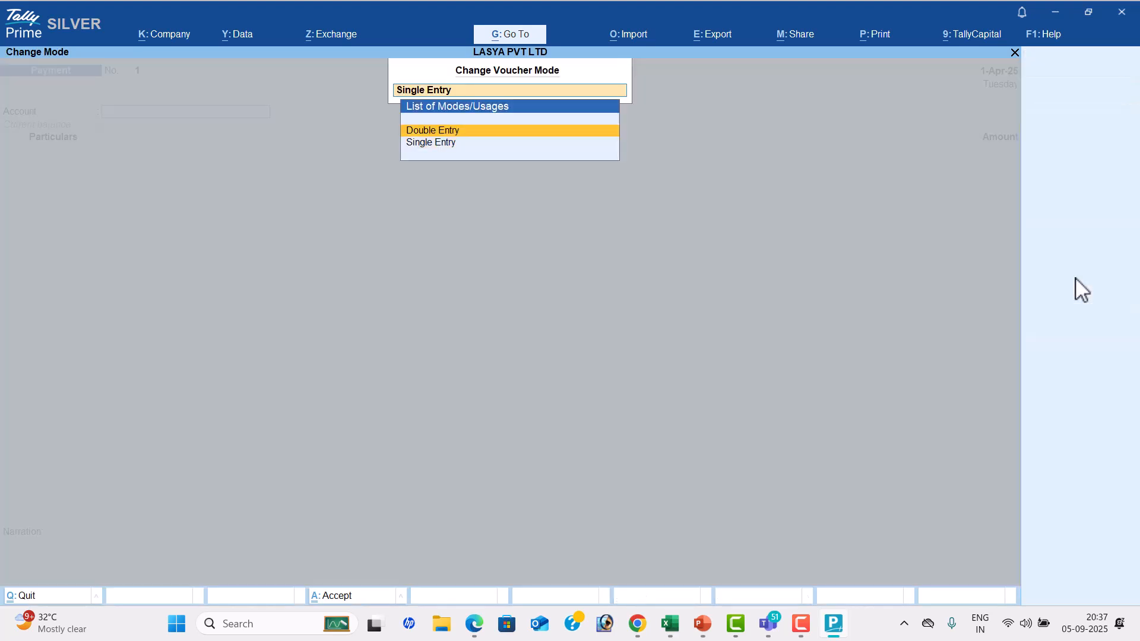
pyautogui.press('Return')
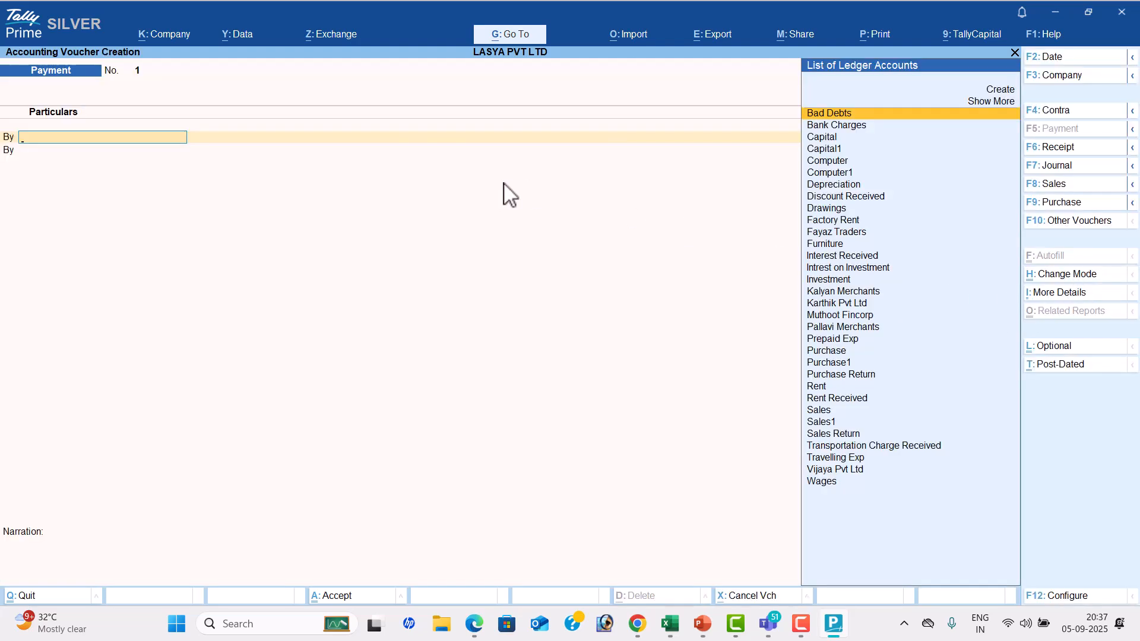
# Switch to the TALLY TEST workbook in Excel and enter TO in E23 and BY in E24
pyautogui.hotkey('alt', 'Tab')
pyautogui.scroll(-3, 580, 305)
pyautogui.click(514, 317)
pyautogui.write('tp')
pyautogui.press('BackSpace')
pyautogui.press('BackSpace')
pyautogui.write('TO')
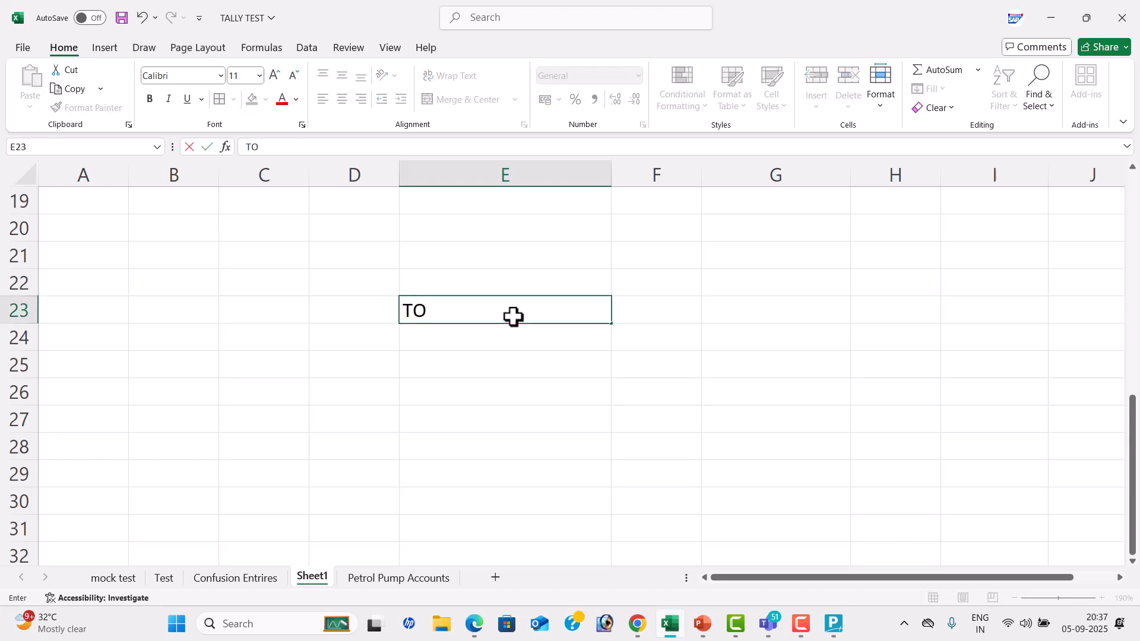
pyautogui.press('Return')
pyautogui.write('BY')
# Enter CR beside TO in F23 and DR beside BY in F24
pyautogui.press('Right')
pyautogui.press('Up')
pyautogui.write('CR')
pyautogui.press('Return')
pyautogui.write('DR')
pyautogui.press('Return')
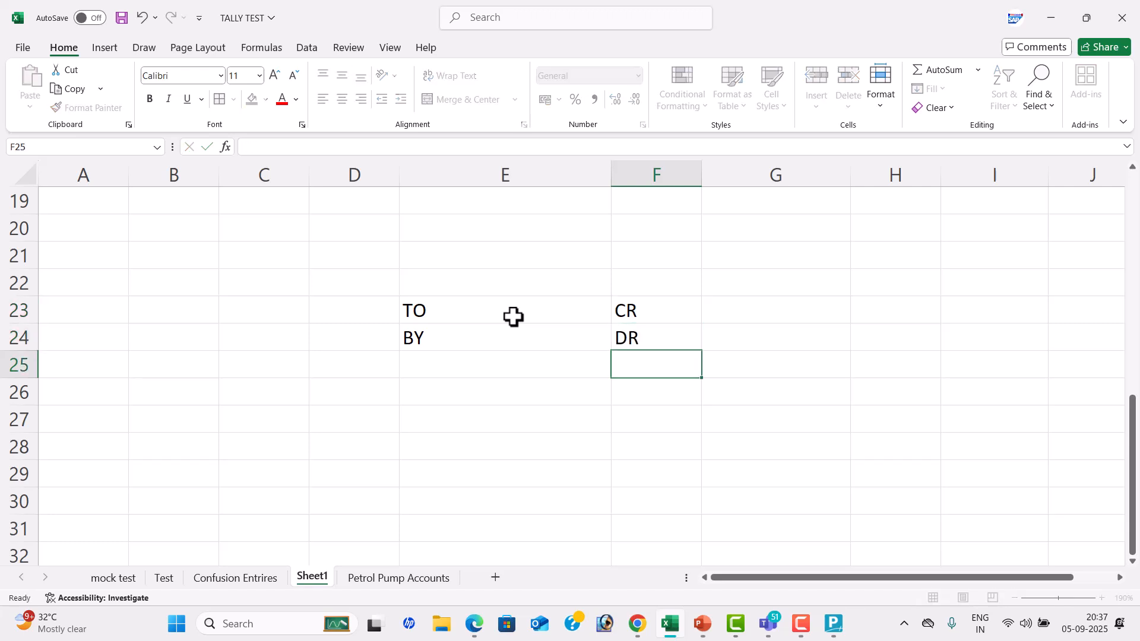
# Write the note F12 CONFIGURE in cell F27
pyautogui.click(639, 409)
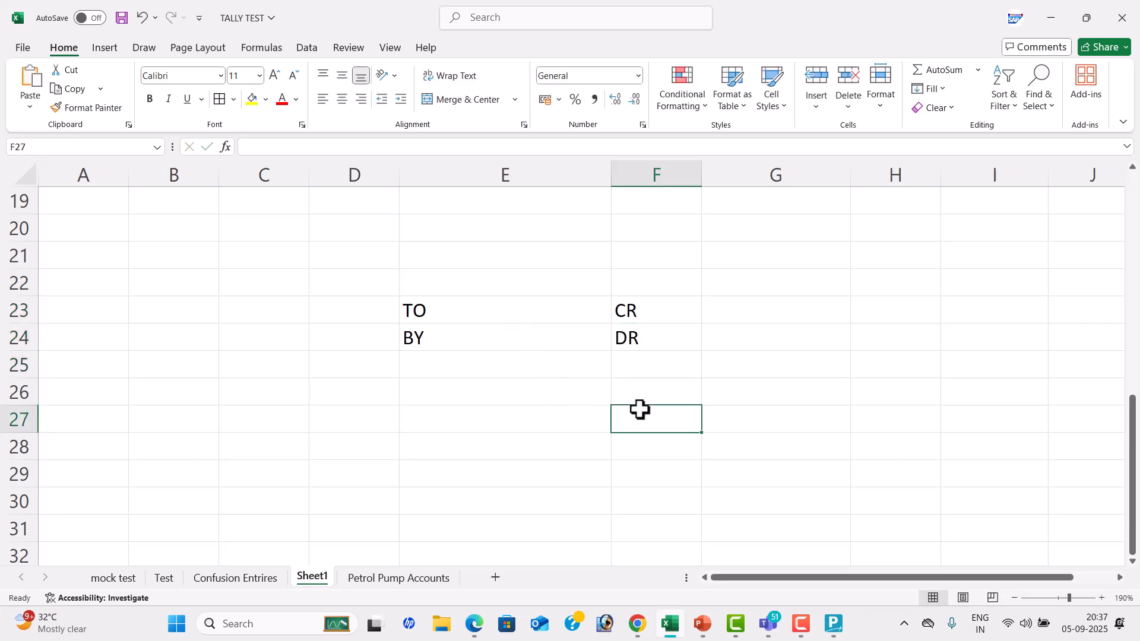
pyautogui.write('F12')
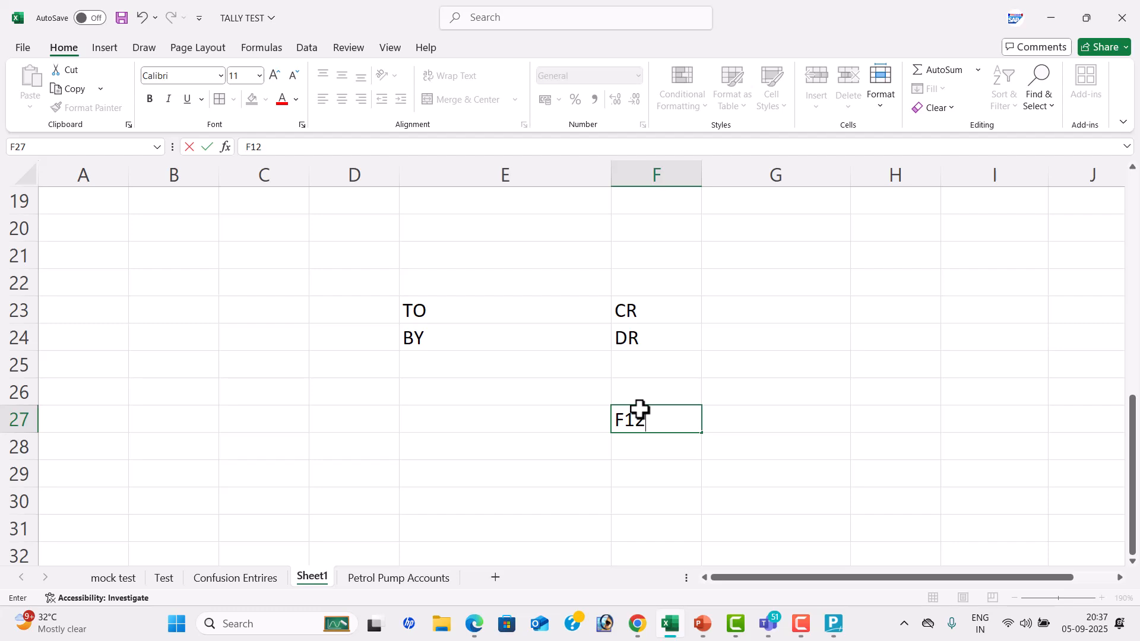
pyautogui.write(' CONFI')
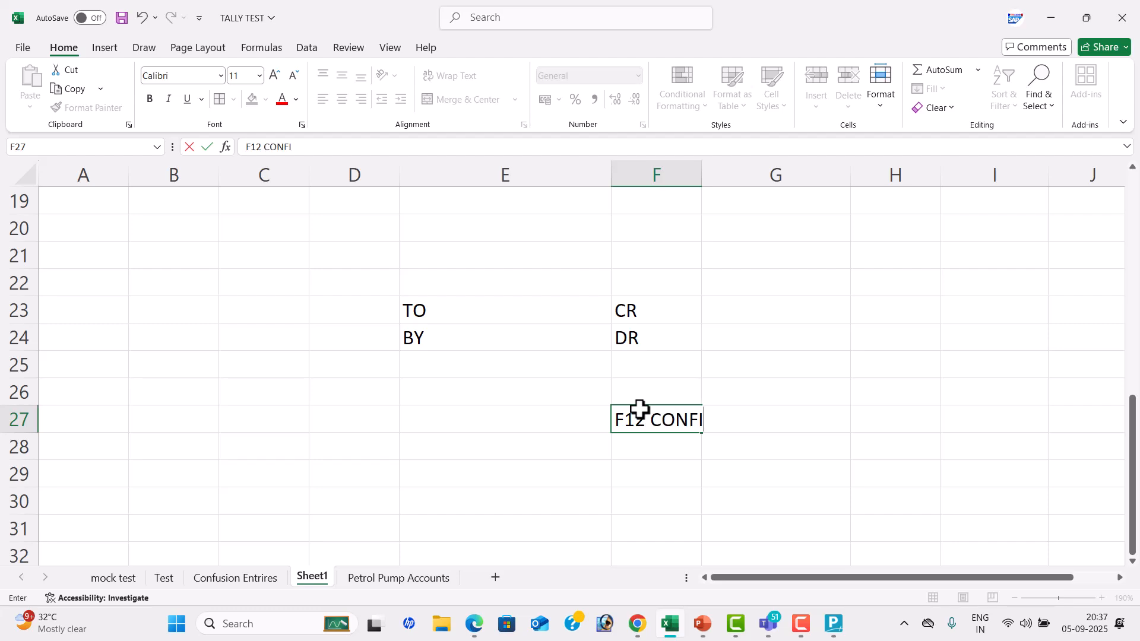
pyautogui.write('GURE')
# Switch to TallyPrime and set Use Cr/Dr instead of To/By during voucher entry to Yes, then save the voucher configuration
pyautogui.hotkey('alt', 'Tab')
pyautogui.click(1075, 594)
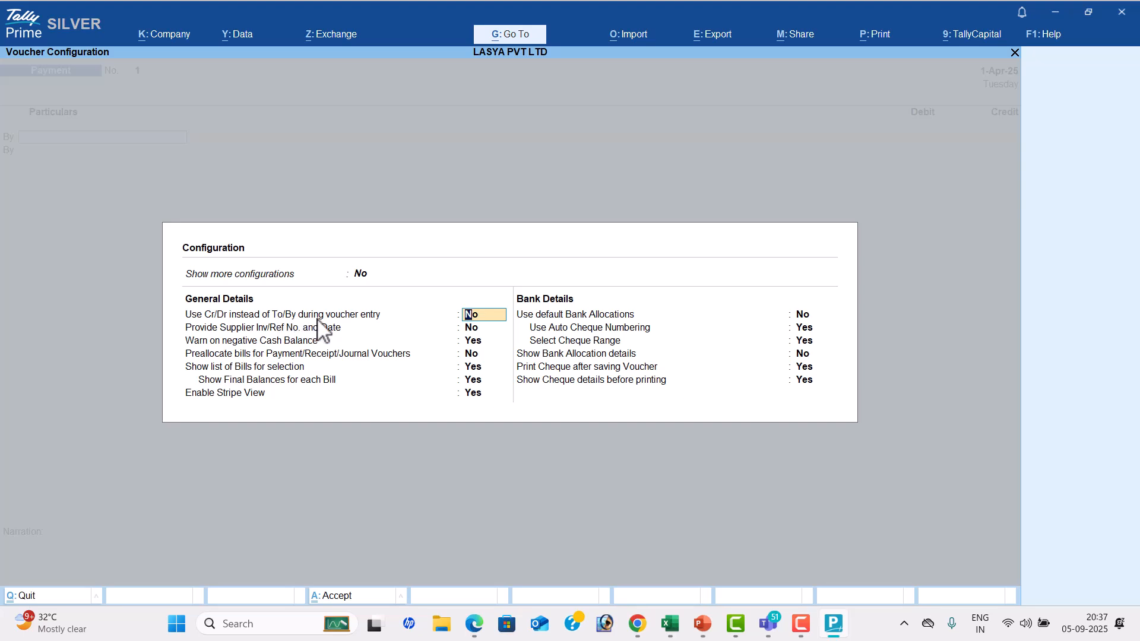
pyautogui.write('Y')
pyautogui.press('Return')
pyautogui.press('Return')
pyautogui.press('Return')
pyautogui.press('Return')
pyautogui.press('Return')
pyautogui.press('Return')
pyautogui.press('Return')
pyautogui.press('Return')
pyautogui.press('Return')
pyautogui.press('Return')
pyautogui.press('Return')
pyautogui.press('Return')
pyautogui.press('Return')
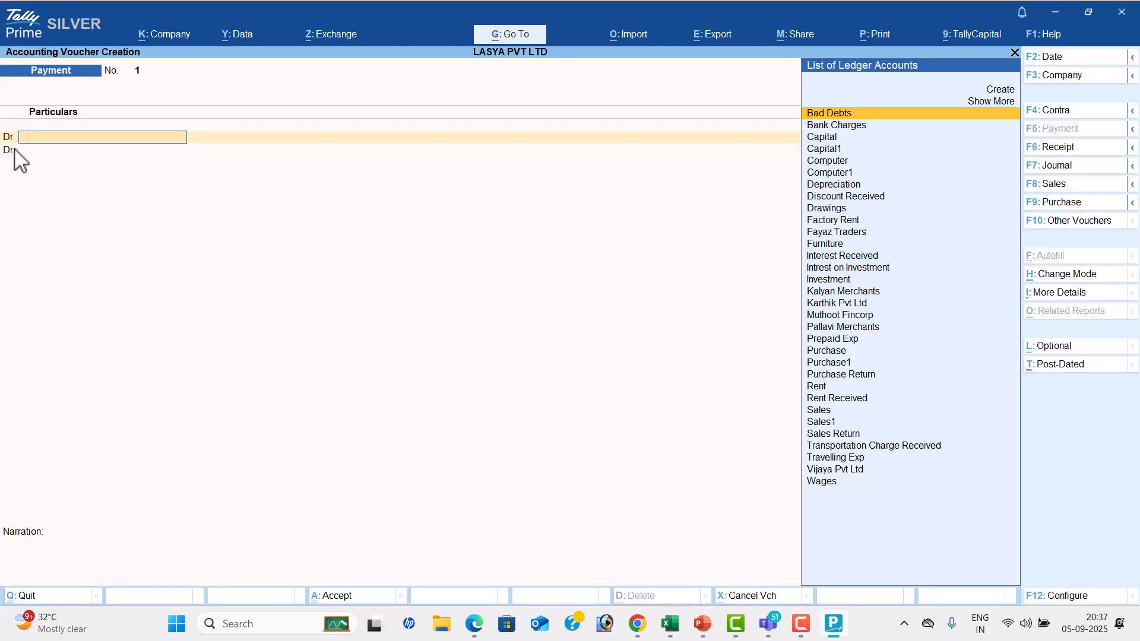
# Check the first PROBLEM-1 transaction in the PDF, return to TallyPrime and change the voucher type to Receipt
pyautogui.hotkey('alt', 'Tab')
pyautogui.hotkey('alt', 'Tab')
pyautogui.hotkey('alt', 'Tab')
pyautogui.scroll(-10, 559, 380)
pyautogui.scroll(3, 561, 375)
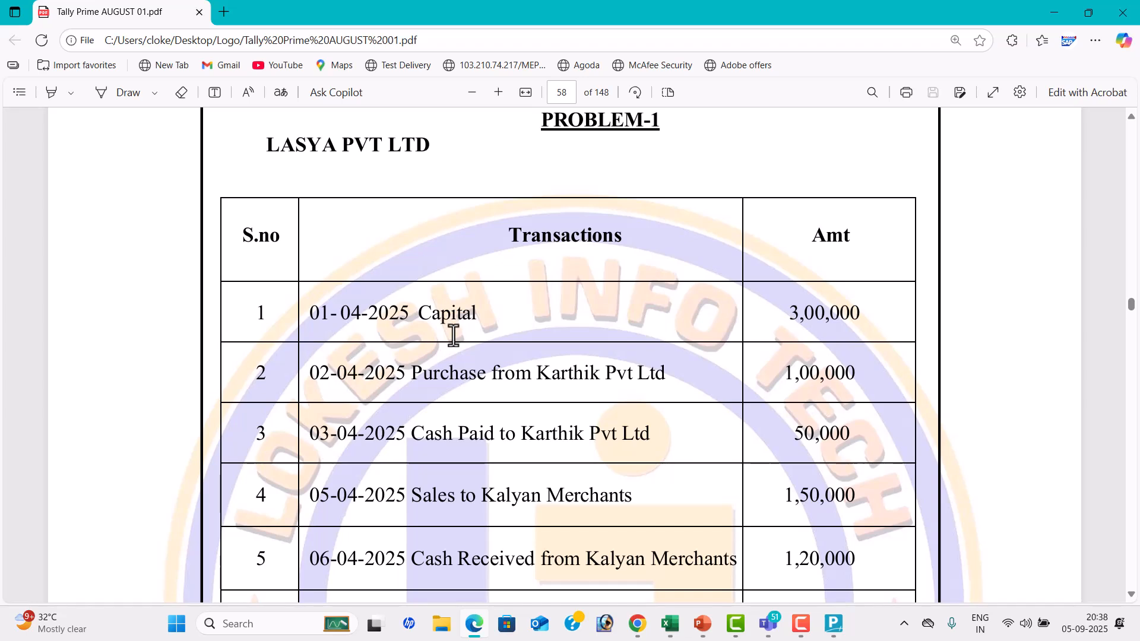
pyautogui.hotkey('alt', 'Tab')
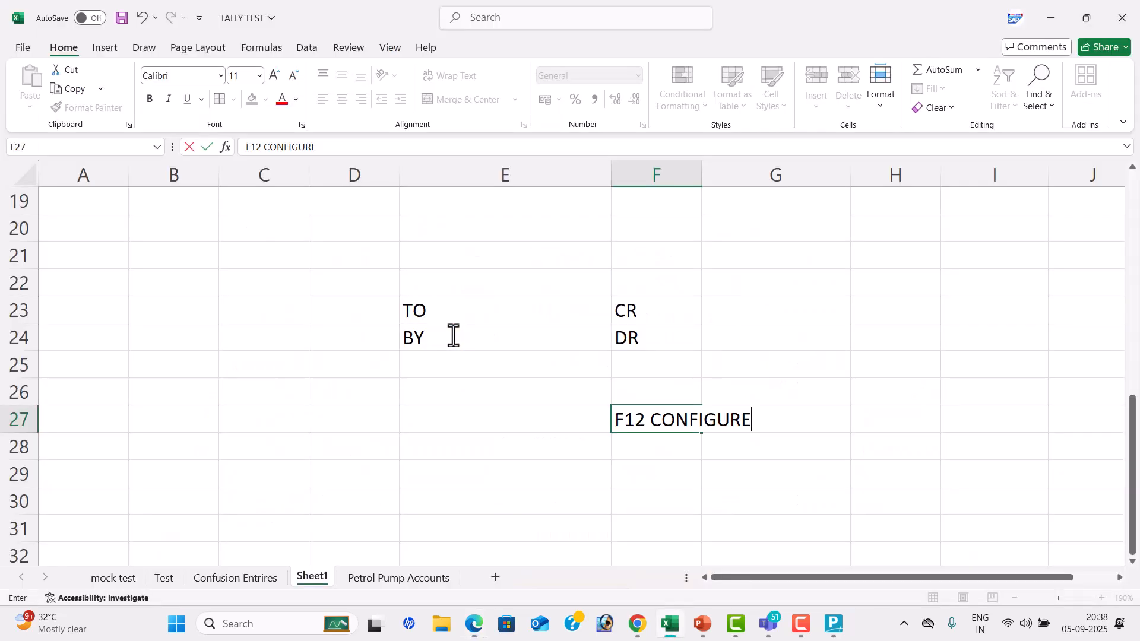
pyautogui.hotkey('alt', 'Tab')
pyautogui.hotkey('alt', 'Tab')
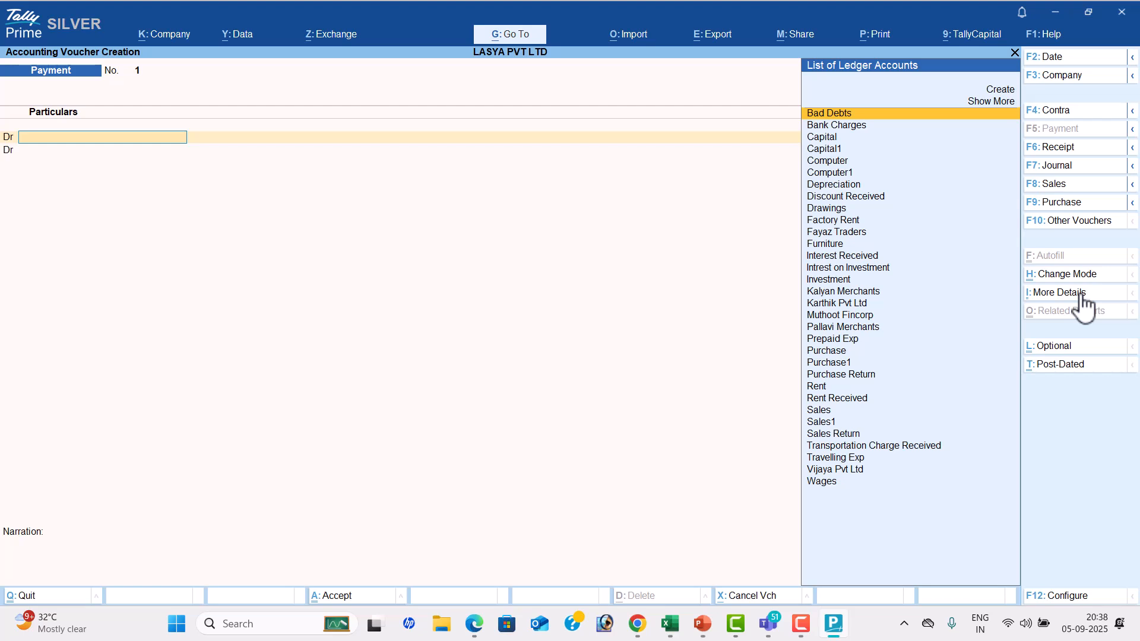
pyautogui.click(1050, 148)
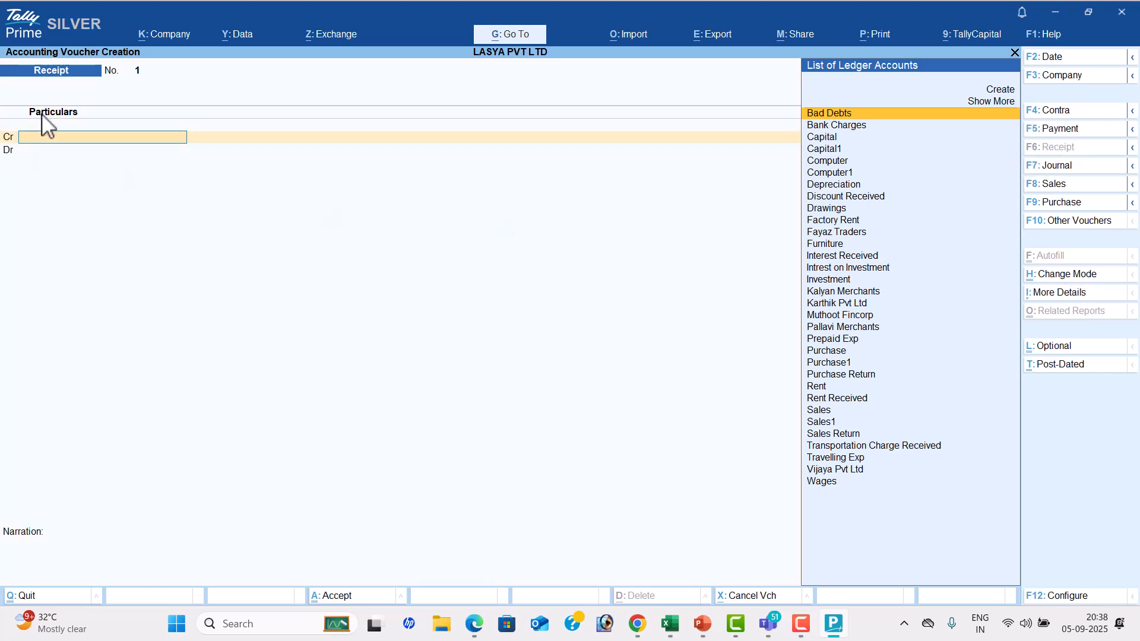
# Check the transaction date in the PDF and set the Receipt voucher date to 1-4-25
pyautogui.click(1063, 59)
pyautogui.hotkey('alt', 'Tab')
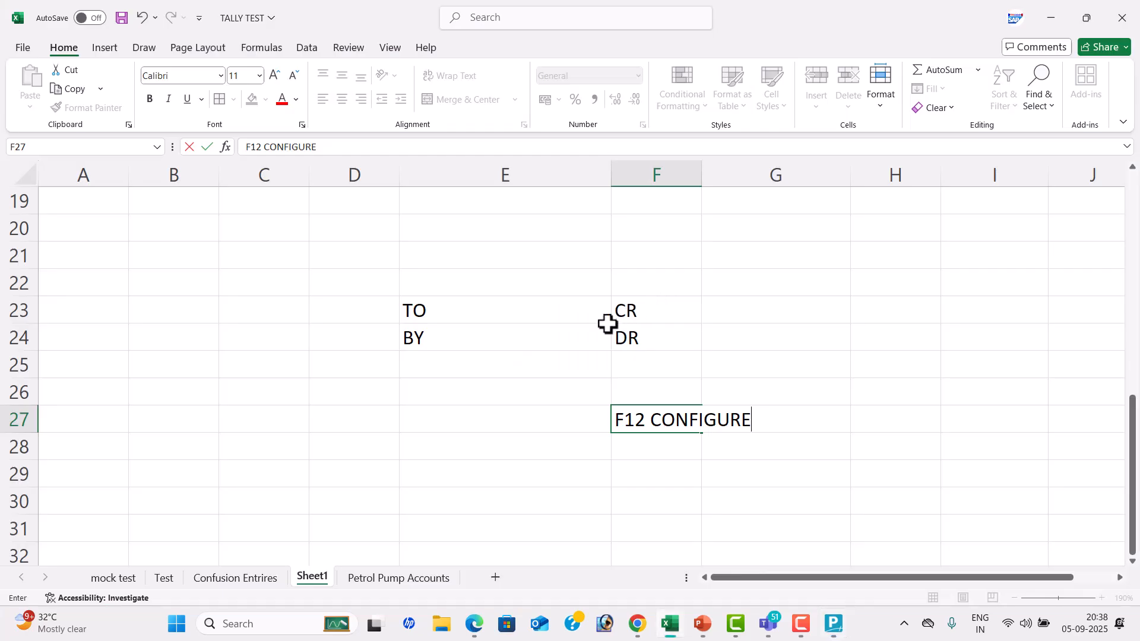
pyautogui.hotkey('alt', 'Tab')
pyautogui.press('Tab')
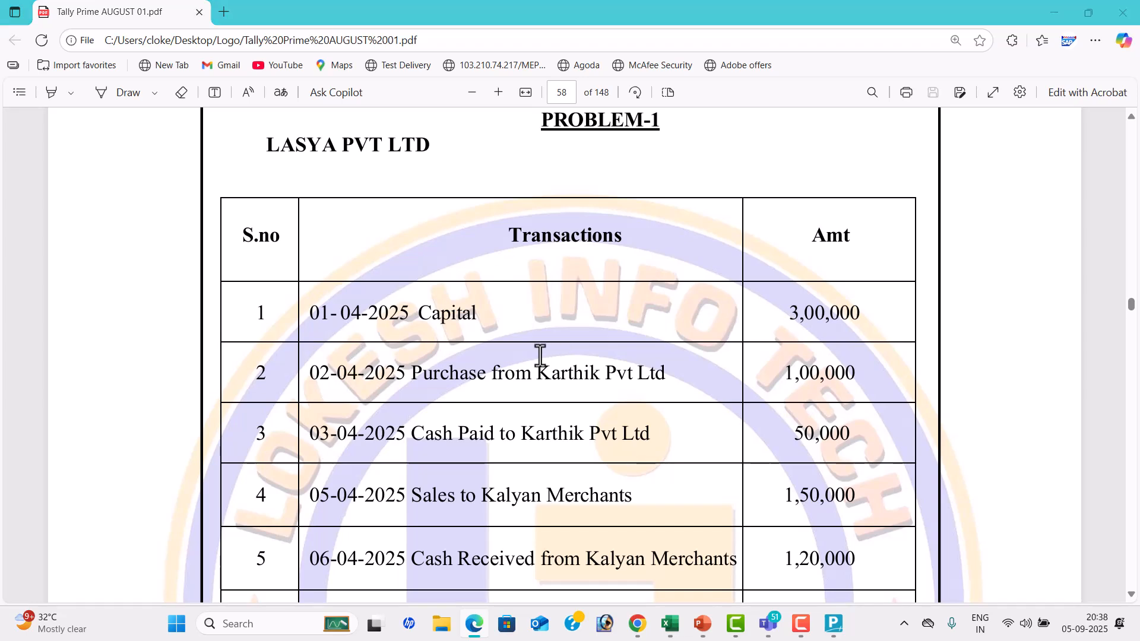
pyautogui.hotkey('alt', 'Tab')
pyautogui.hotkey('alt', 'Tab')
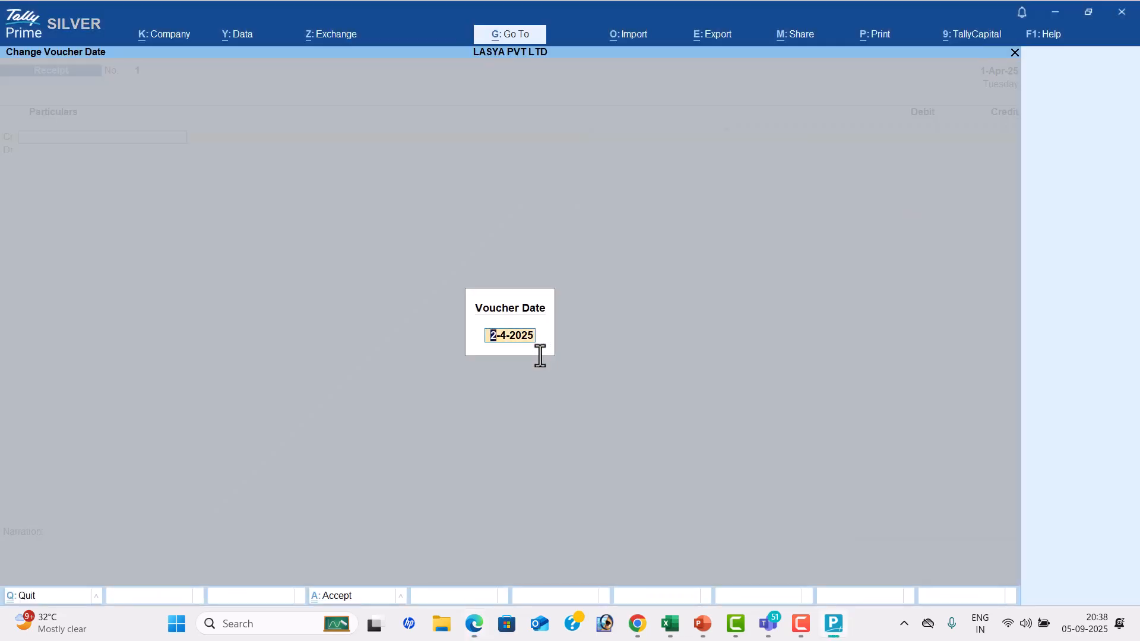
pyautogui.write('1-4-25')
pyautogui.press('Return')
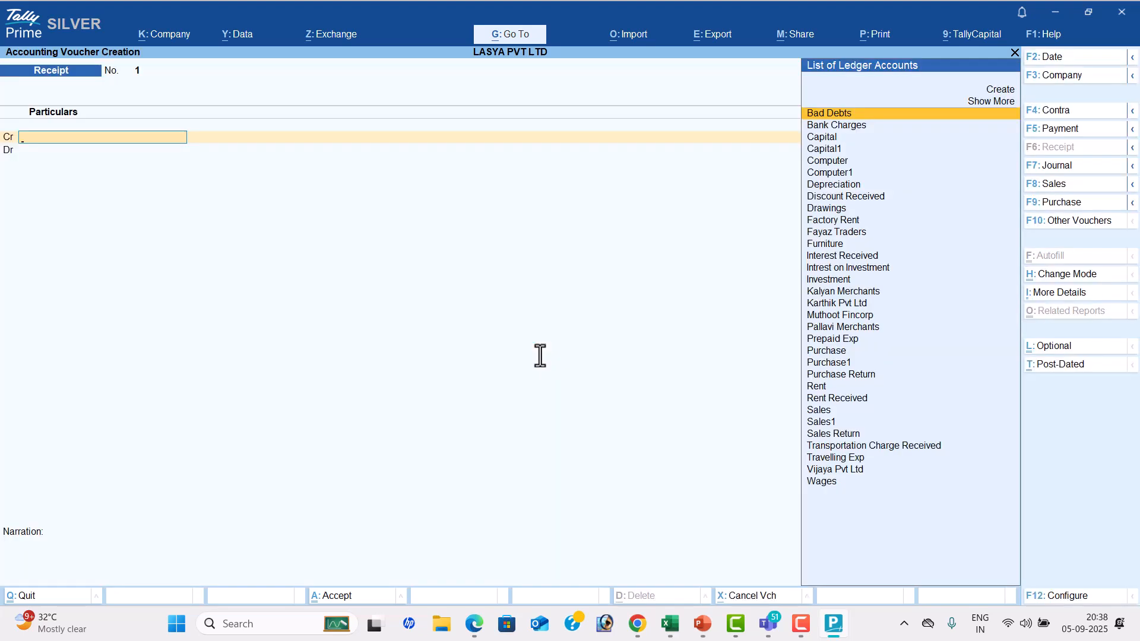
# Credit the Capital ledger with 3,00,000 in the Receipt voucher, checking the amount in the PDF
pyautogui.press('Down')
pyautogui.press('Down')
pyautogui.press('Up')
pyautogui.press('Up')
pyautogui.press('Down')
pyautogui.press('Down')
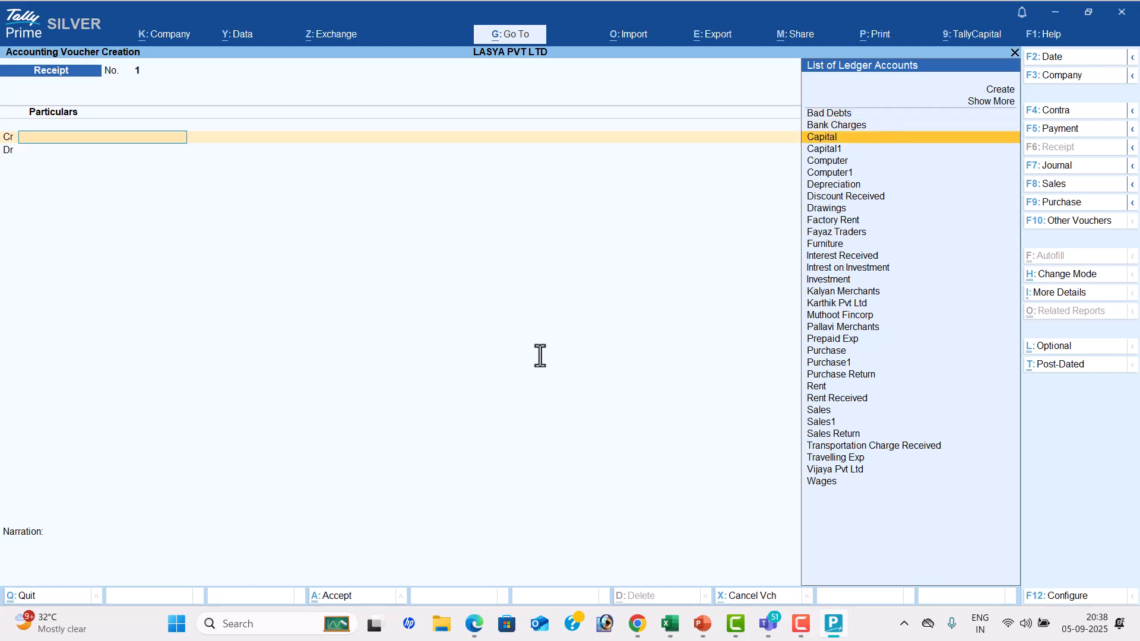
pyautogui.press('Return')
pyautogui.hotkey('alt', 'Tab')
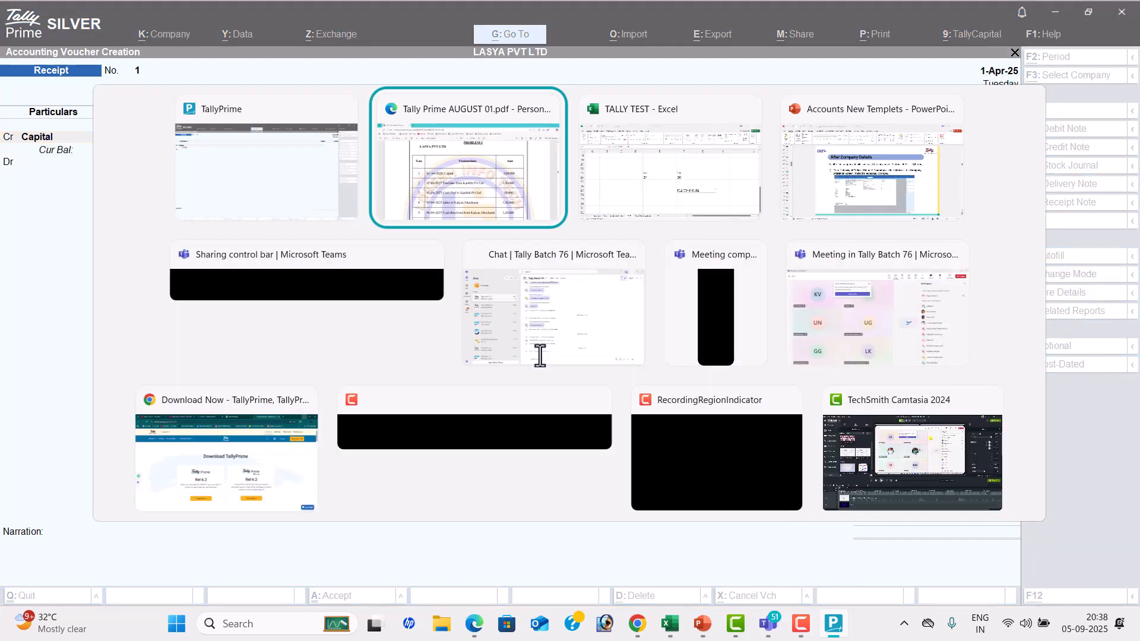
pyautogui.hotkey('alt', 'Tab')
pyautogui.write('30000')
pyautogui.press('Return')
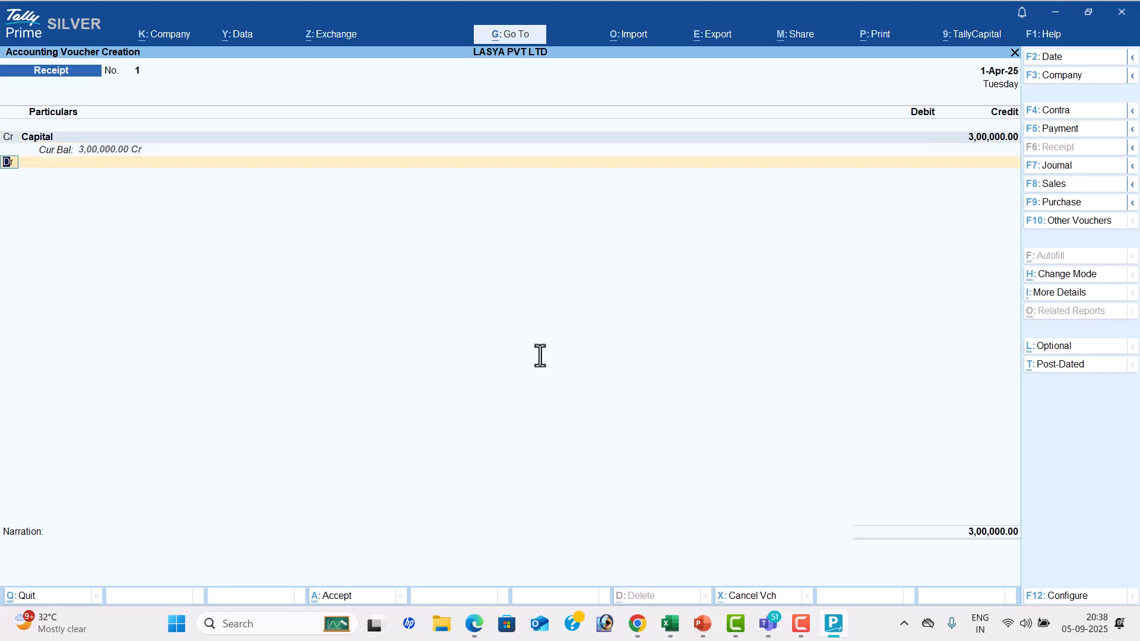
# Debit Cash with 3,00,000, leave the narration blank and accept the Receipt voucher
pyautogui.press('Return')
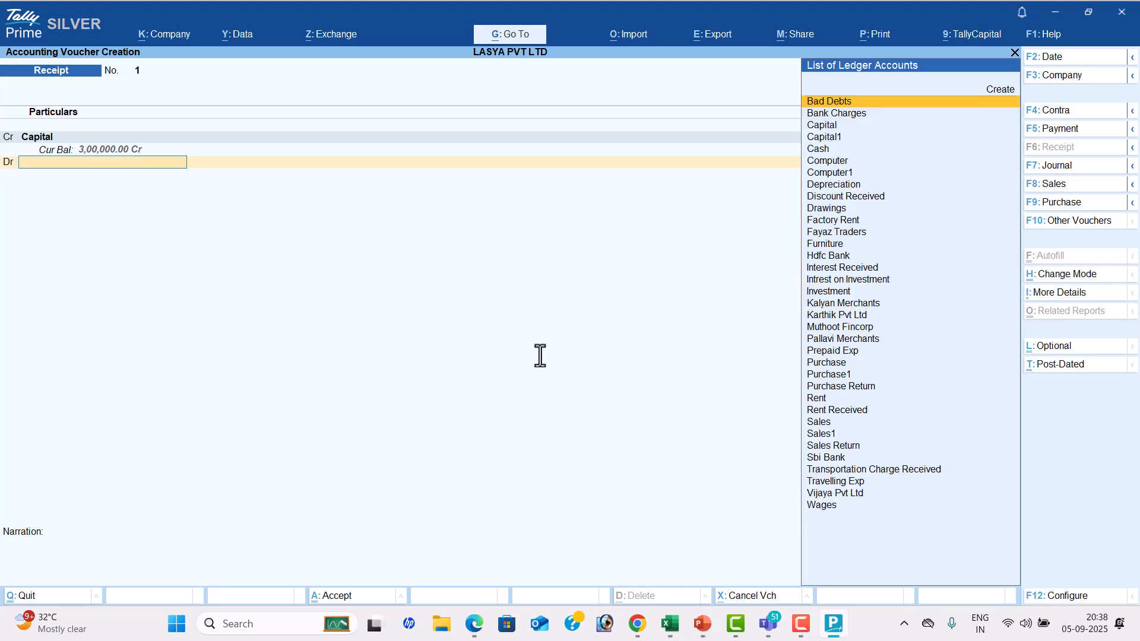
pyautogui.press('Down')
pyautogui.press('Down')
pyautogui.press('Down')
pyautogui.press('Down')
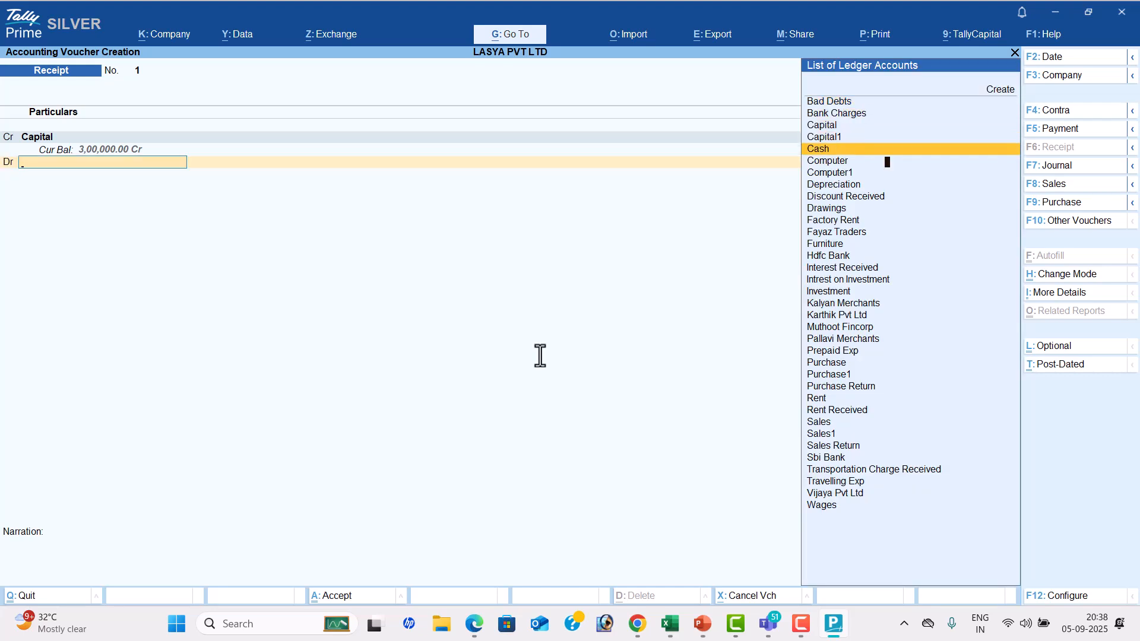
pyautogui.press('Return')
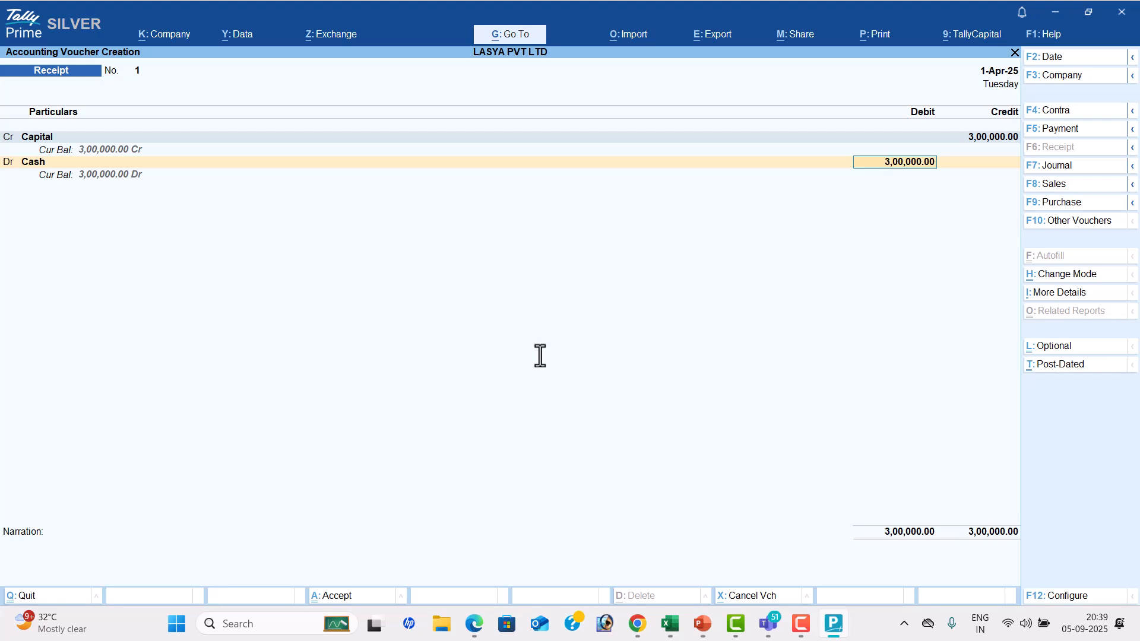
pyautogui.press('Return')
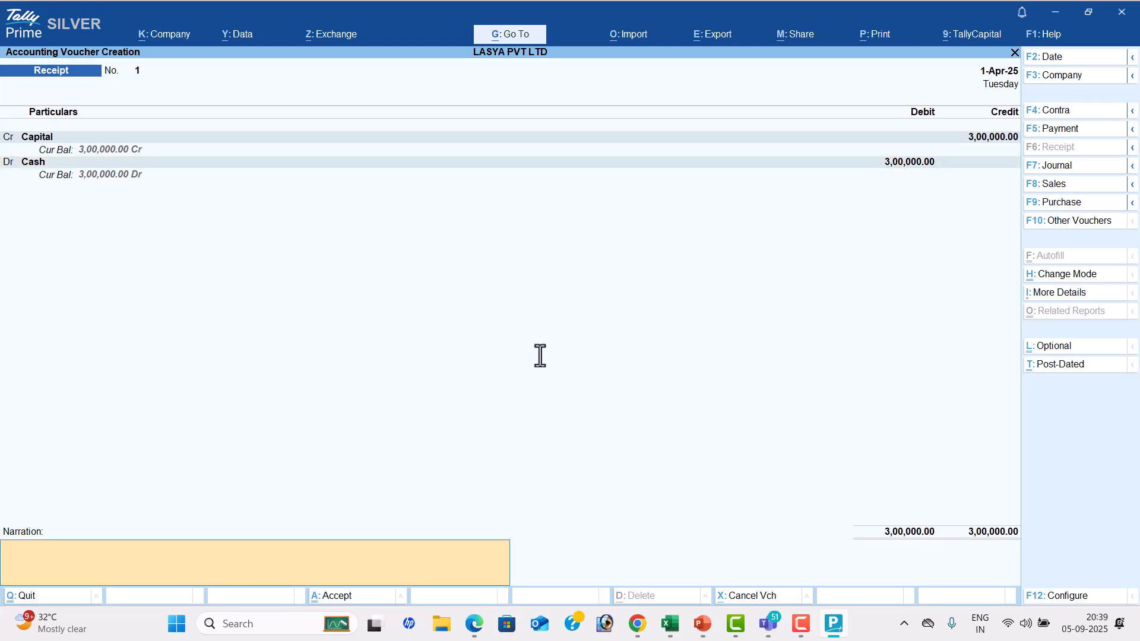
pyautogui.press('Return')
pyautogui.press('Return')
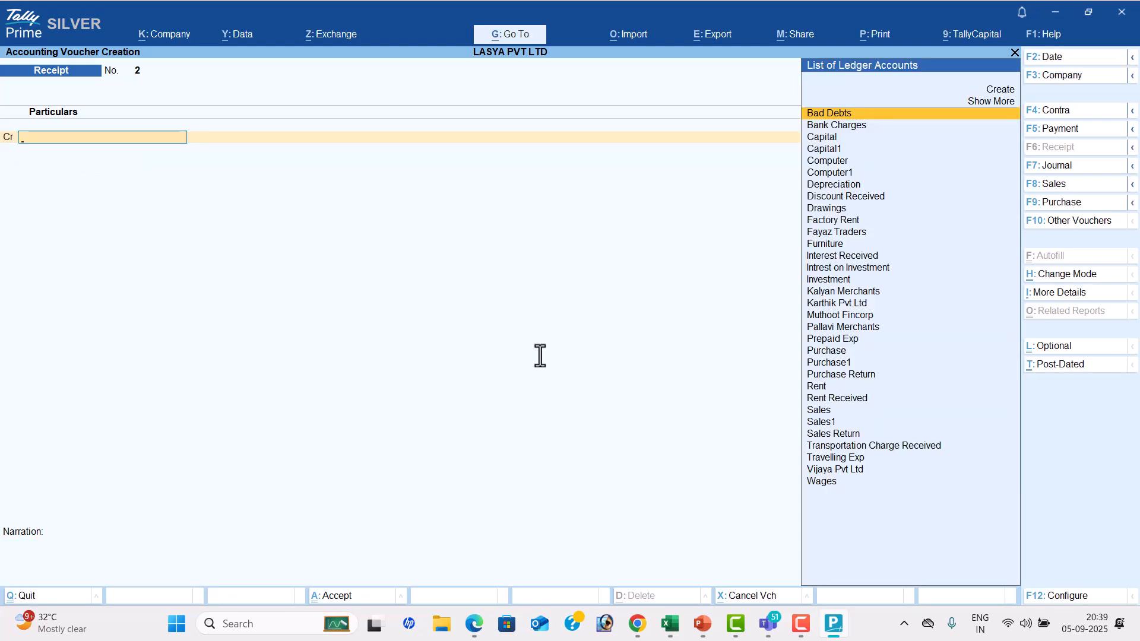
# Check the second transaction in the PDF and change the voucher type to Purchase in TallyPrime
pyautogui.hotkey('alt', 'Tab')
pyautogui.scroll(-2, 471, 354)
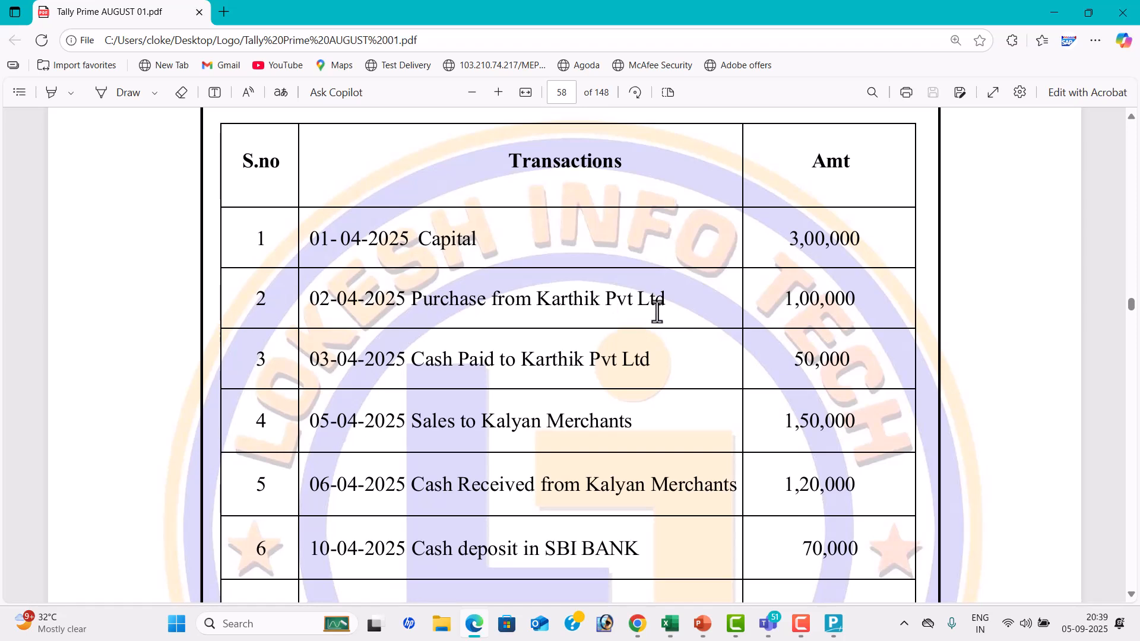
pyautogui.hotkey('alt', 'Tab')
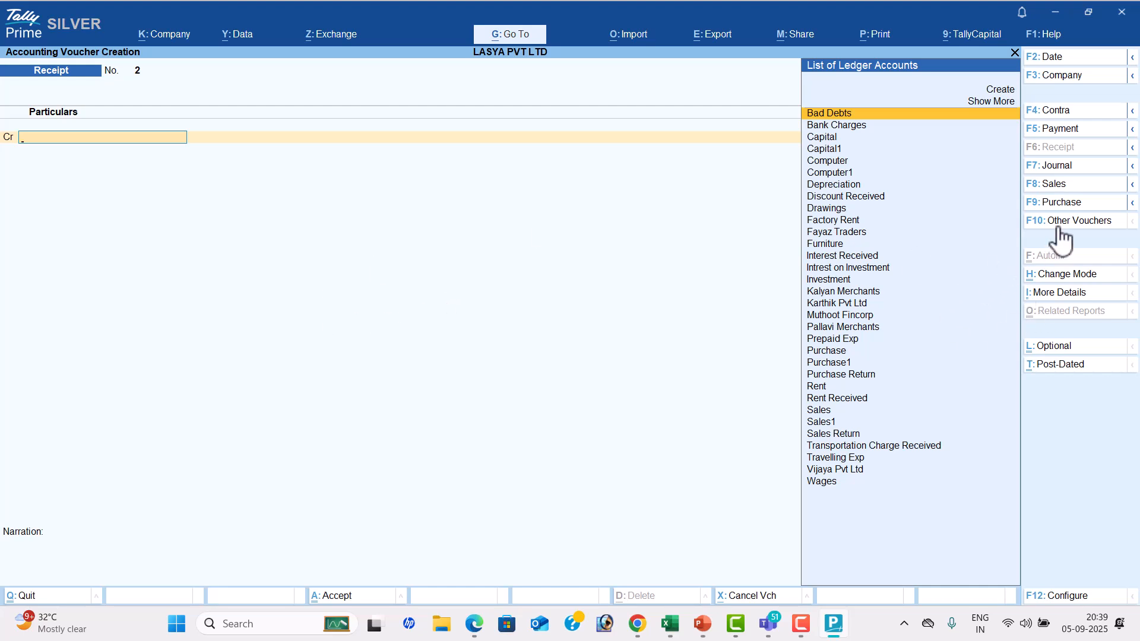
pyautogui.click(1068, 203)
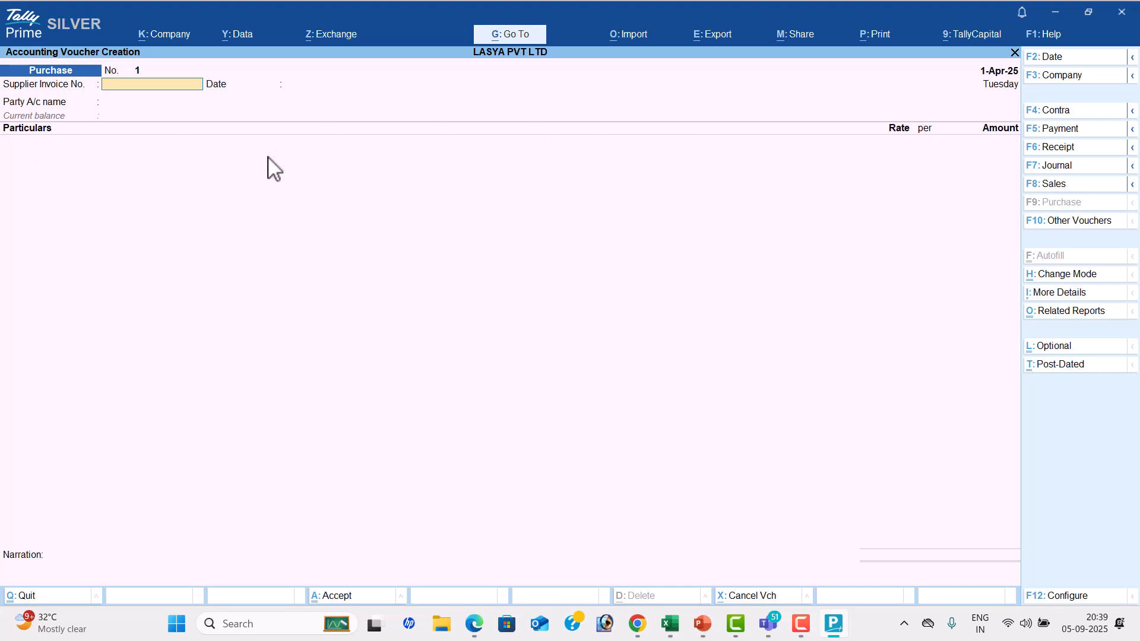
# Change the Purchase voucher mode to As Voucher and leave the supplier invoice number and date blank
pyautogui.click(1043, 276)
pyautogui.press('Down')
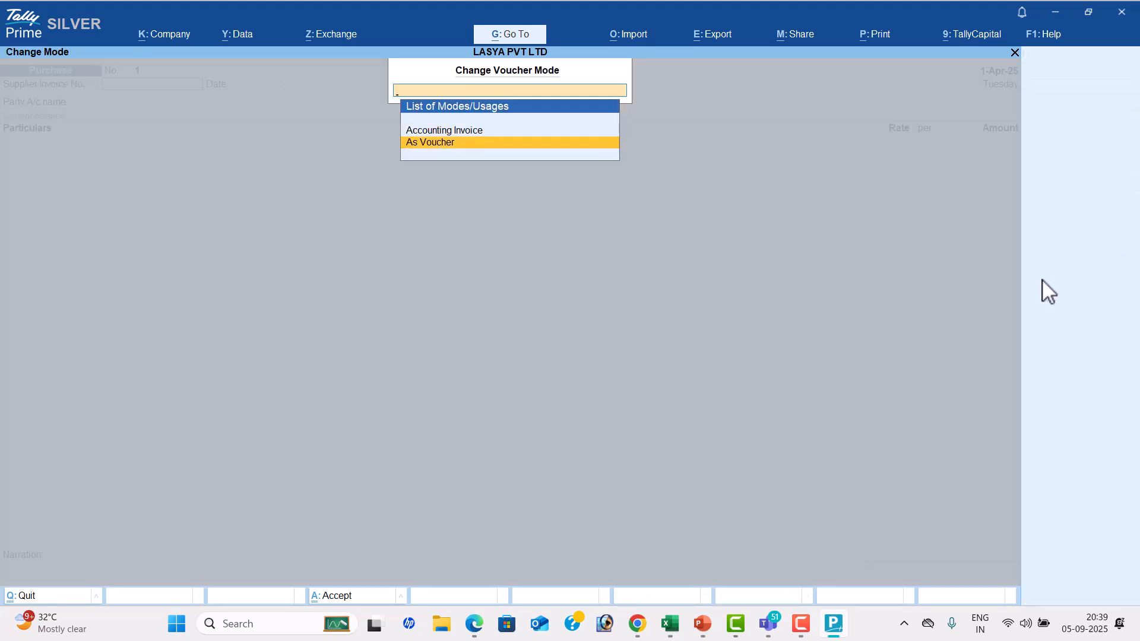
pyautogui.press('Return')
pyautogui.press('Return')
pyautogui.press('Return')
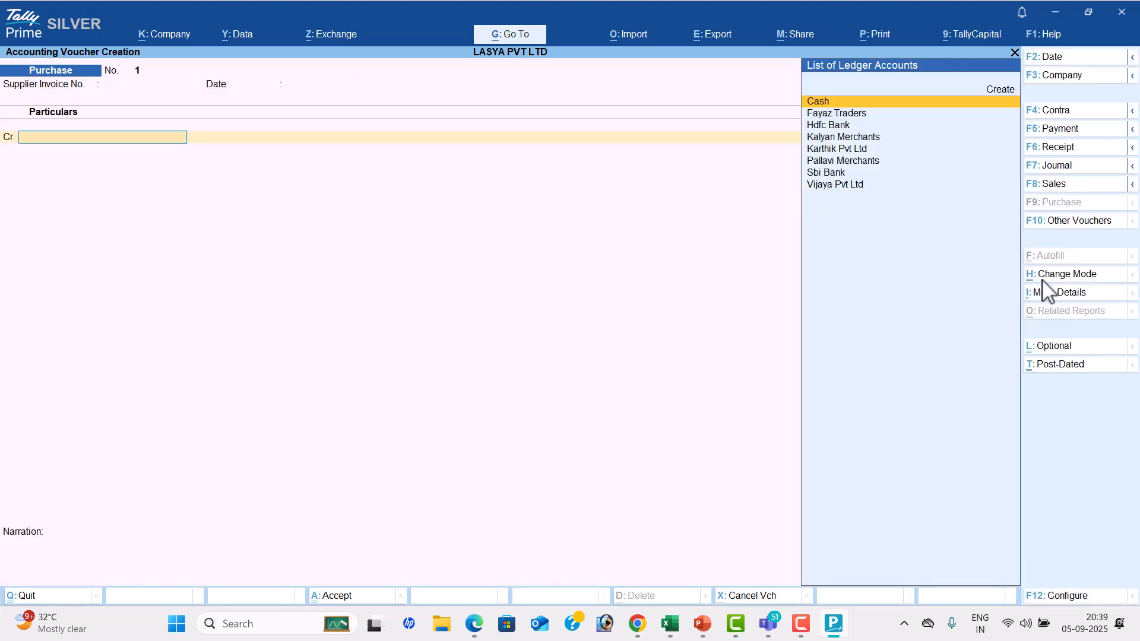
# Check the purchase transaction in the PDF, choose Karthik Pvt Ltd as the ledger to credit and leave its receipt details blank
pyautogui.hotkey('alt', 'Tab')
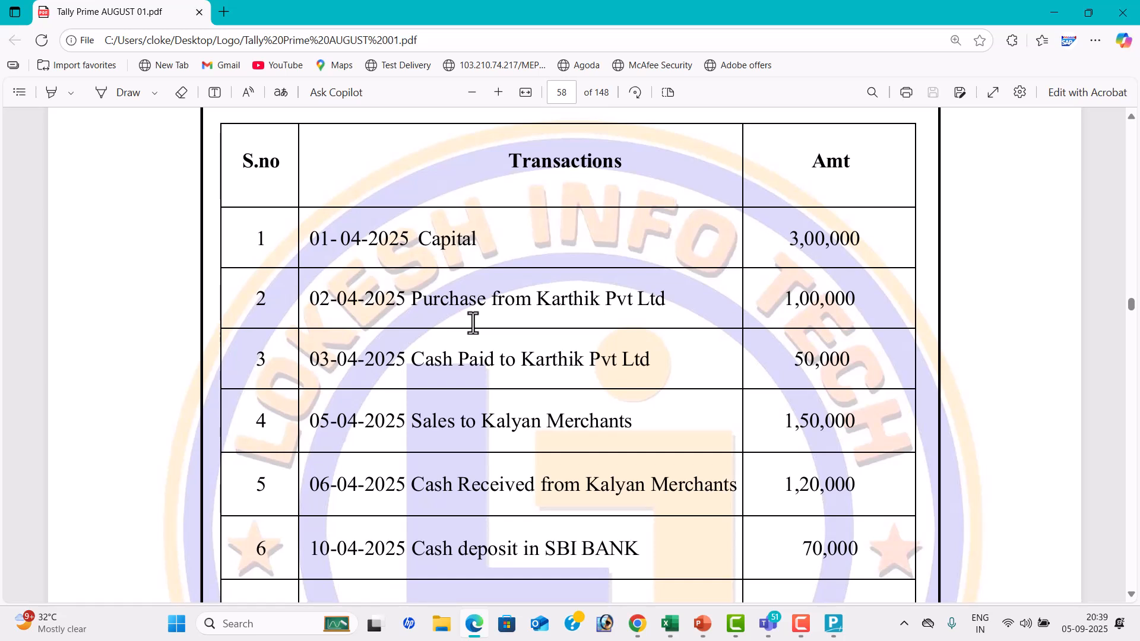
pyautogui.hotkey('alt', 'Tab')
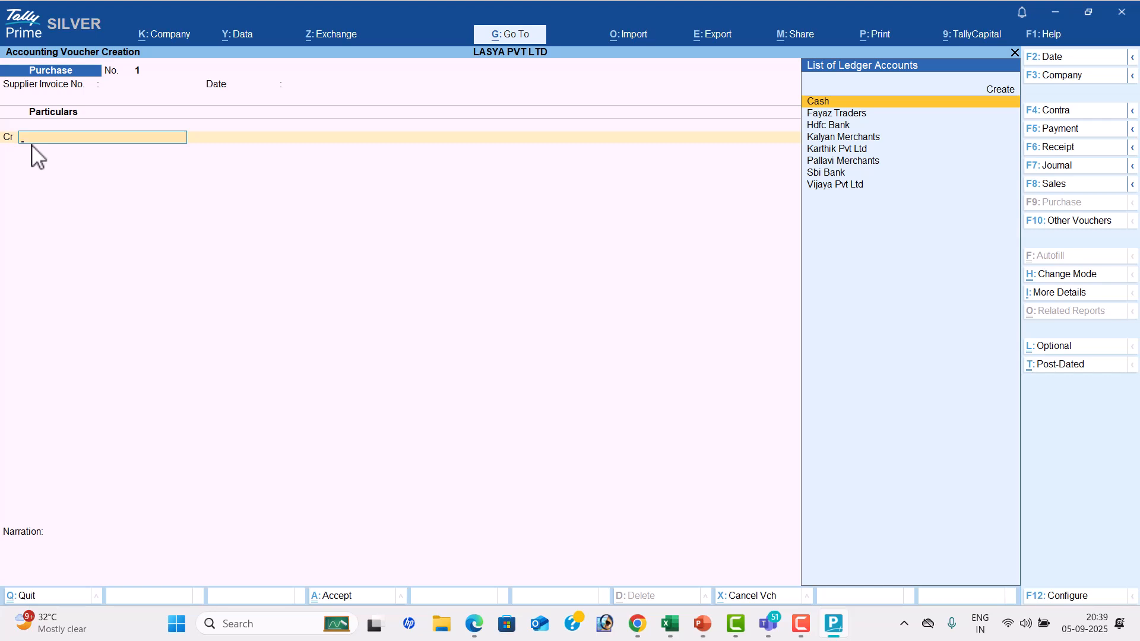
pyautogui.press('Down')
pyautogui.press('Down')
pyautogui.press('Down')
pyautogui.press('Down')
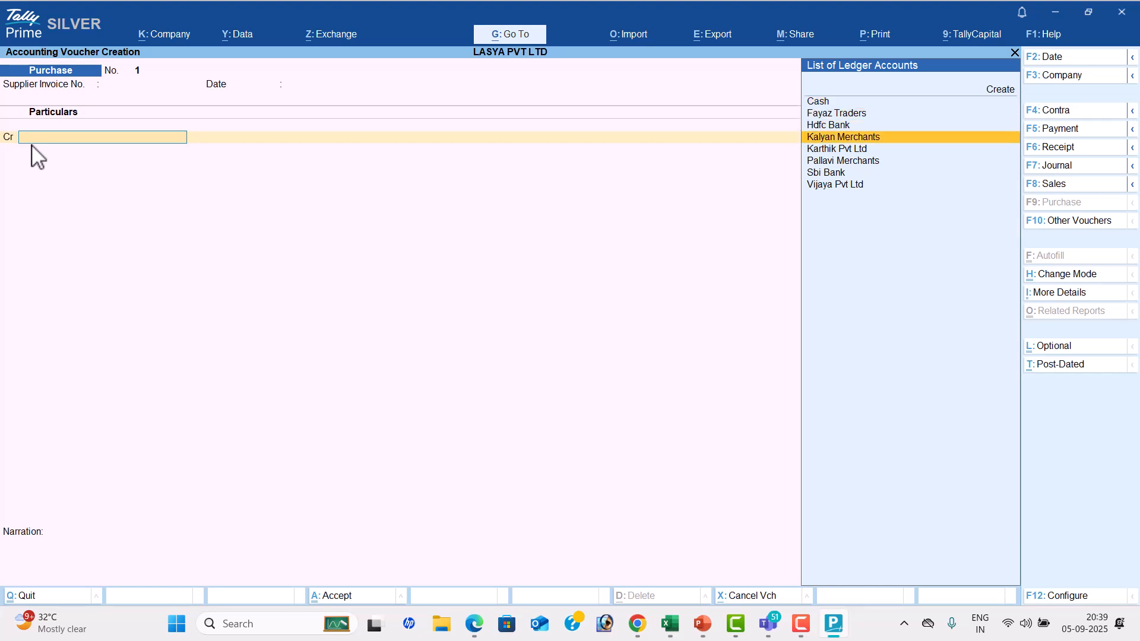
pyautogui.press('Return')
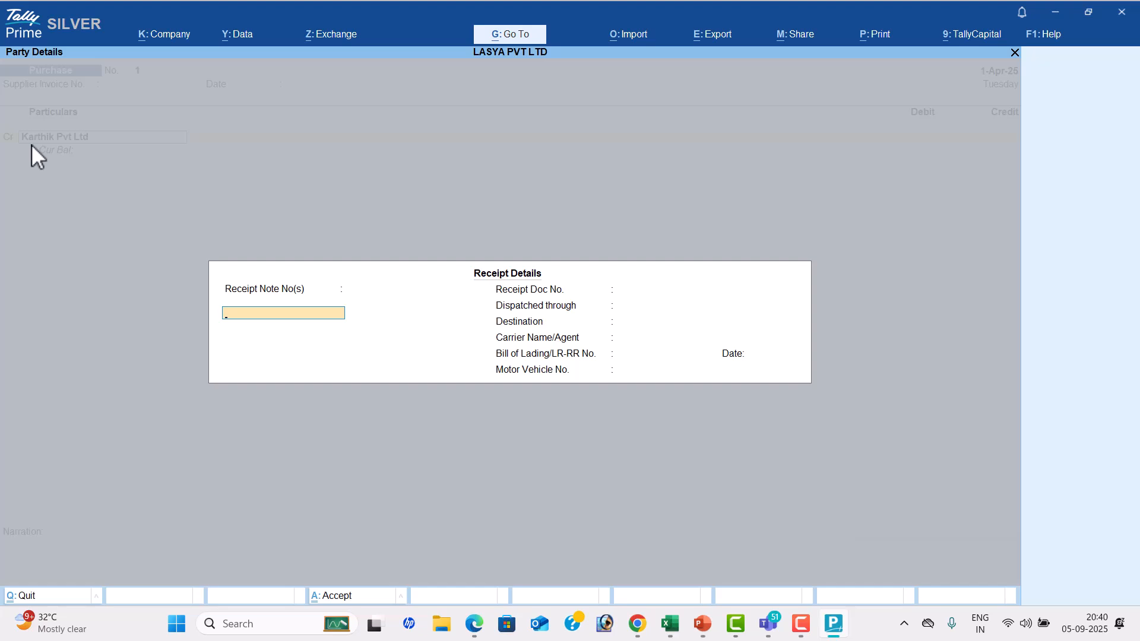
pyautogui.press('Return')
pyautogui.press('Return')
pyautogui.press('Return')
pyautogui.press('Return')
pyautogui.press('Return')
pyautogui.press('Return')
pyautogui.press('Return')
pyautogui.press('Return')
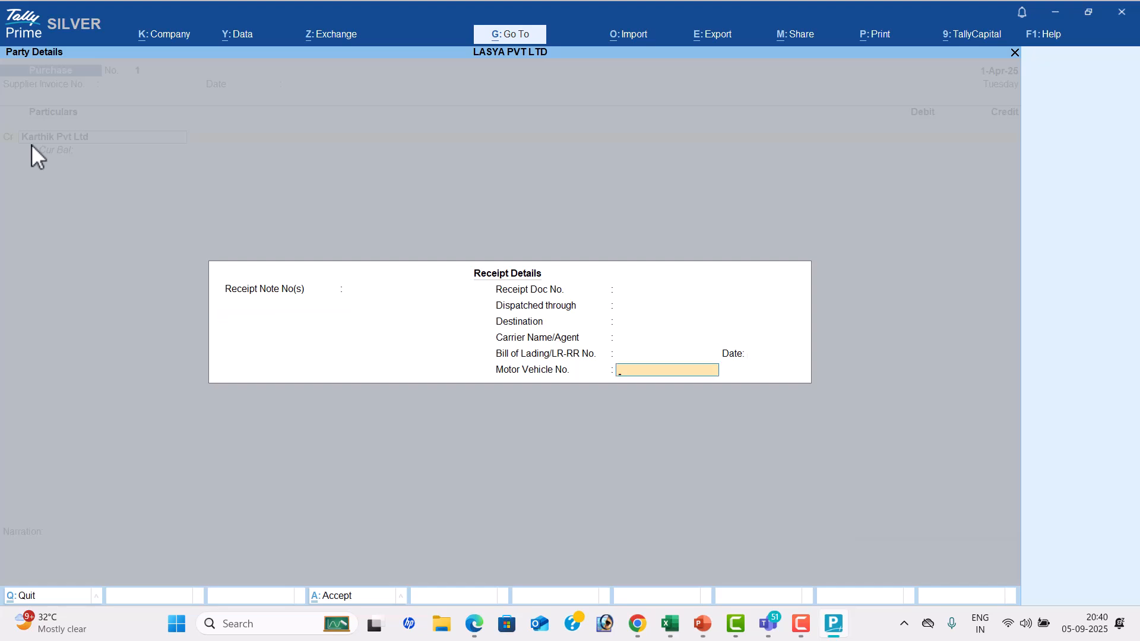
pyautogui.press('Return')
pyautogui.press('Return')
pyautogui.press('Return')
pyautogui.press('Return')
pyautogui.press('Return')
pyautogui.press('Return')
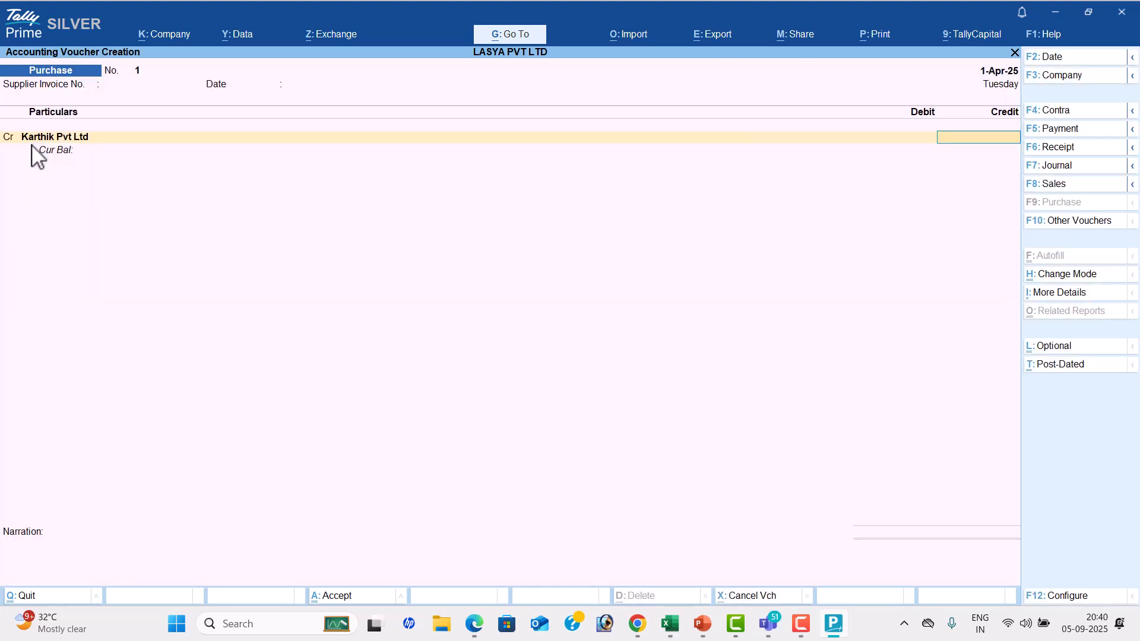
# Credit Karthik Pvt Ltd with 1,00,000 in the Purchase voucher, checking the amount in the PDF
pyautogui.hotkey('alt', 'Tab')
pyautogui.hotkey('alt', 'Tab')
pyautogui.write('100000')
pyautogui.press('Return')
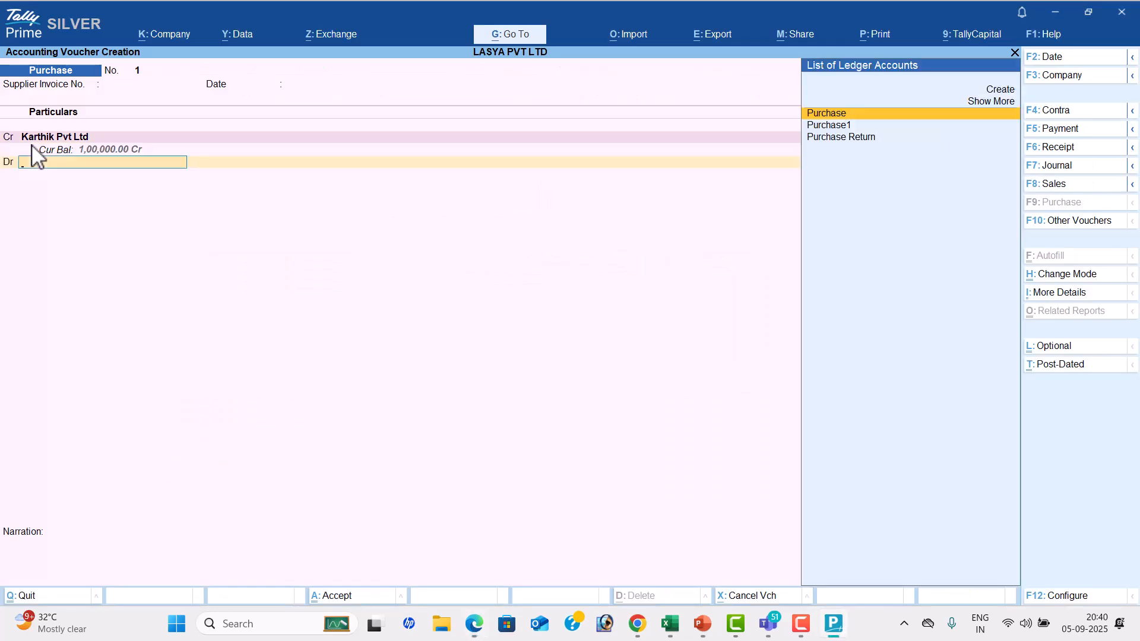
# Debit the Purchase ledger with 1,00,000, leave the narration blank and accept the Purchase voucher
pyautogui.press('Return')
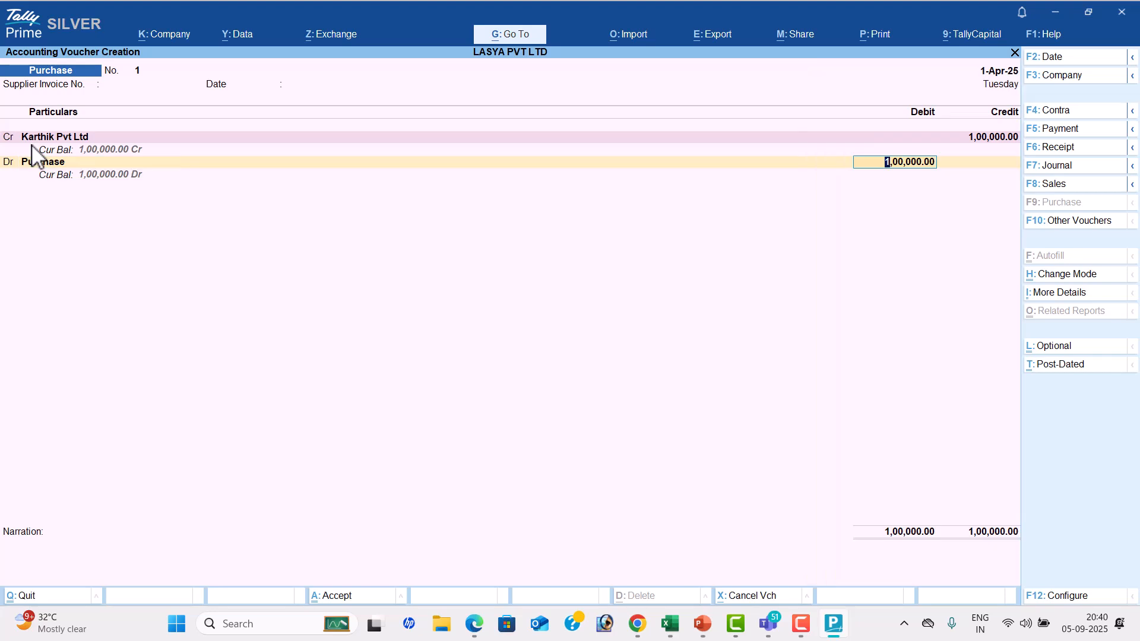
pyautogui.press('Return')
pyautogui.press('Return')
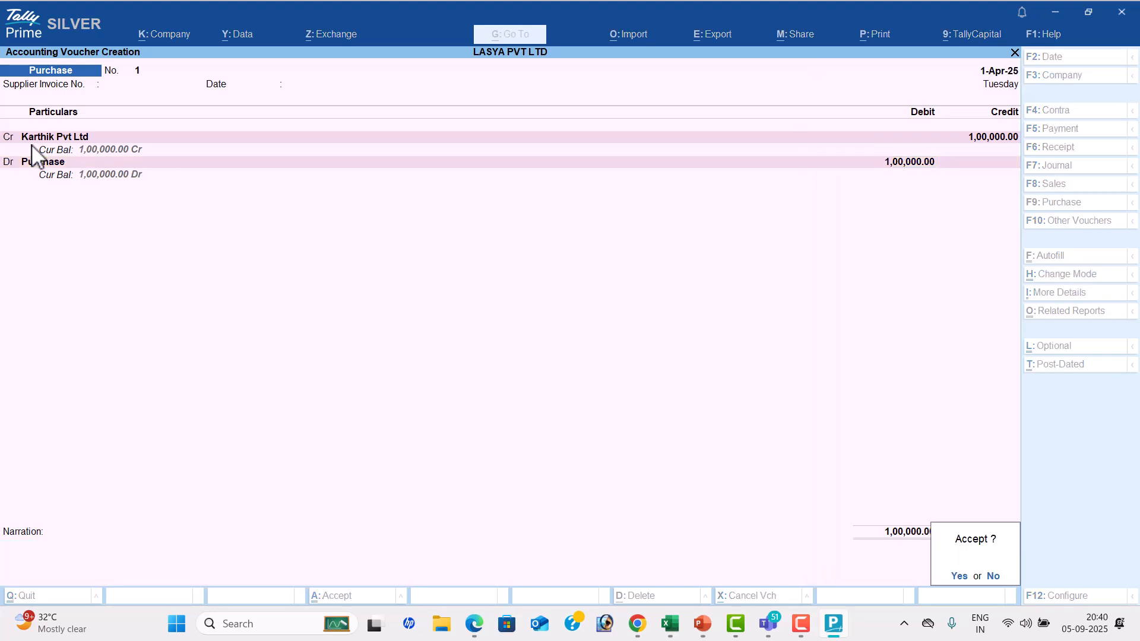
pyautogui.press('Return')
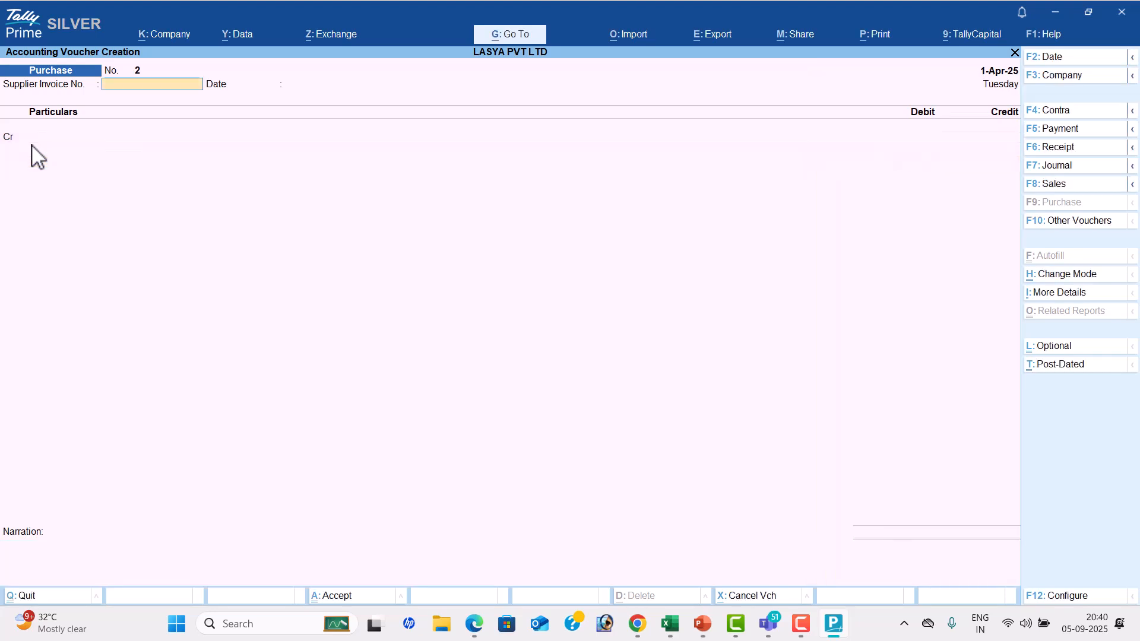
# Check the third transaction in the PDF and change the voucher type to Payment in TallyPrime
pyautogui.hotkey('alt', 'Tab')
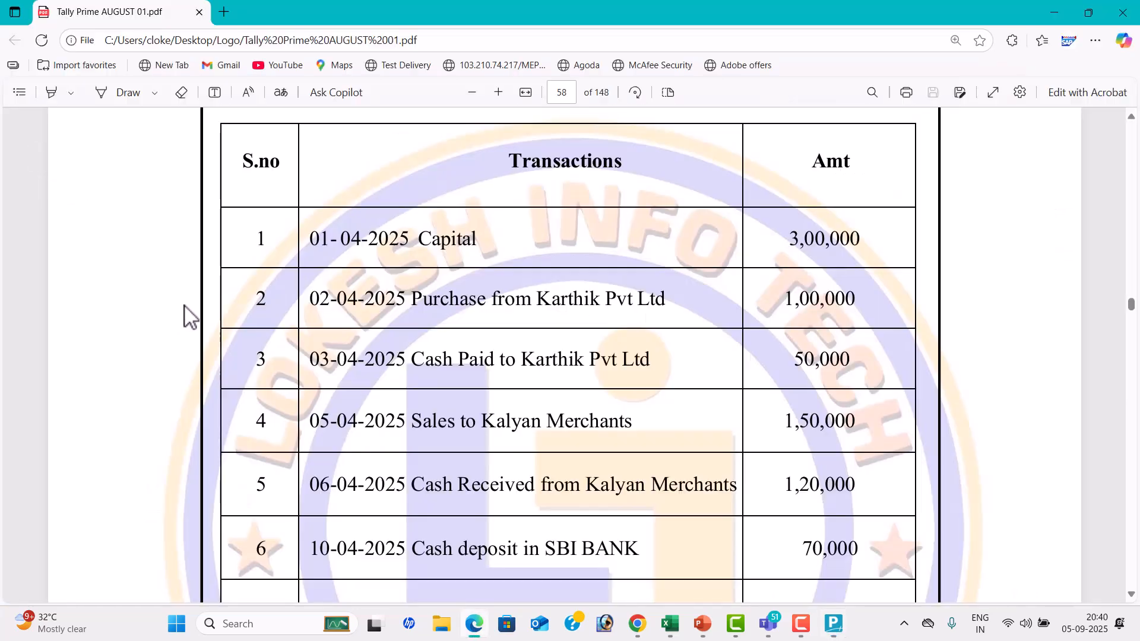
pyautogui.hotkey('alt', 'Tab')
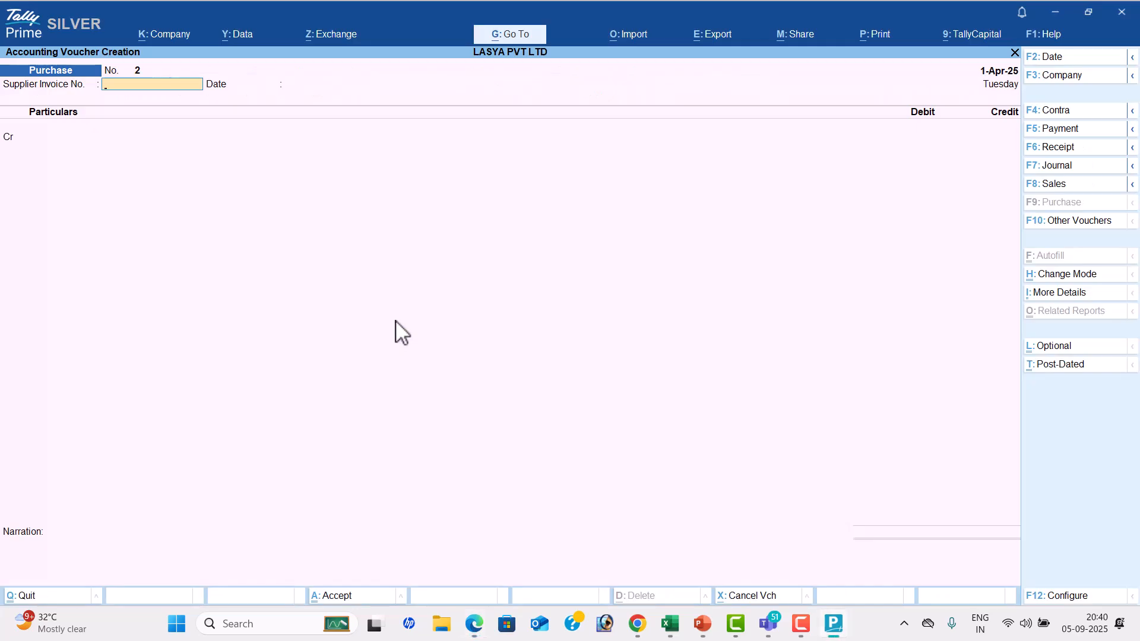
pyautogui.hotkey('alt', 'Tab')
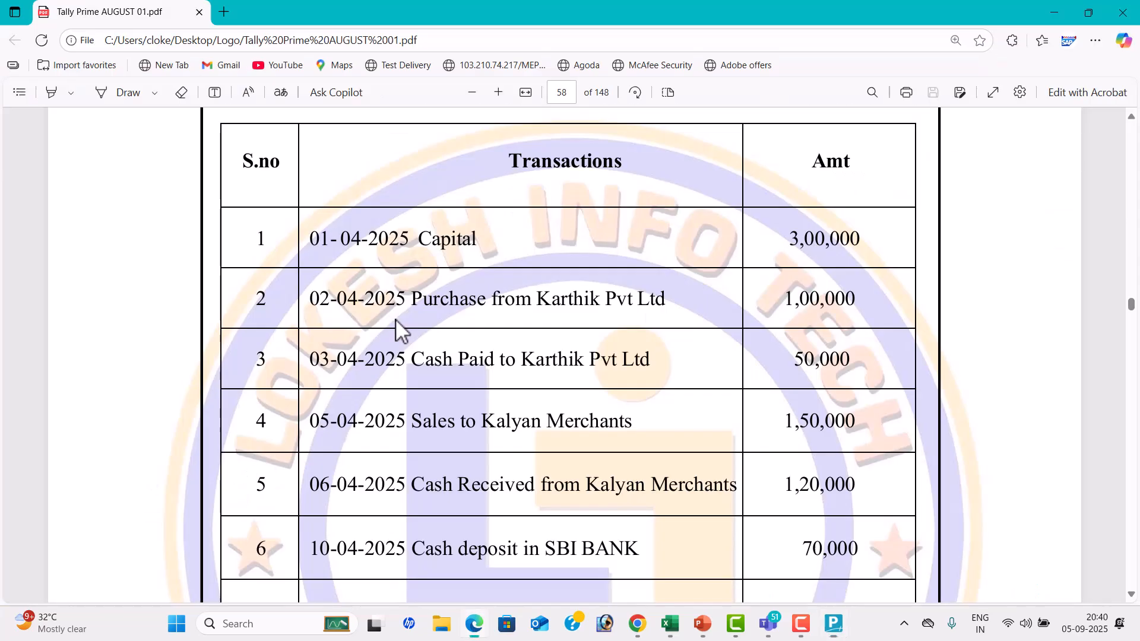
pyautogui.scroll(-1, 368, 333)
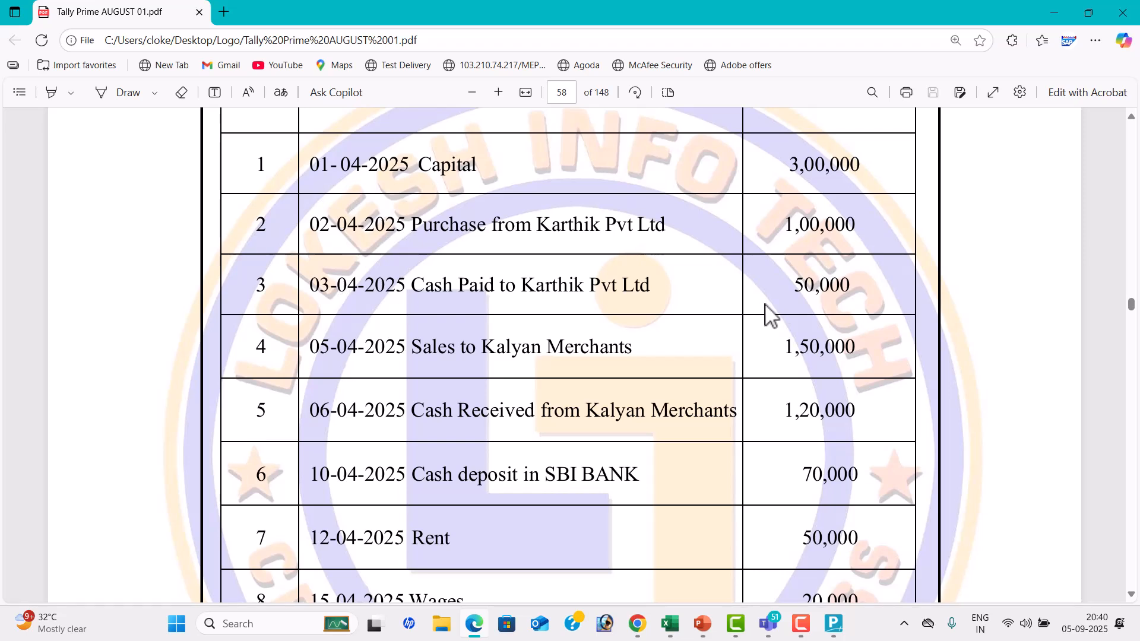
pyautogui.hotkey('alt', 'Tab')
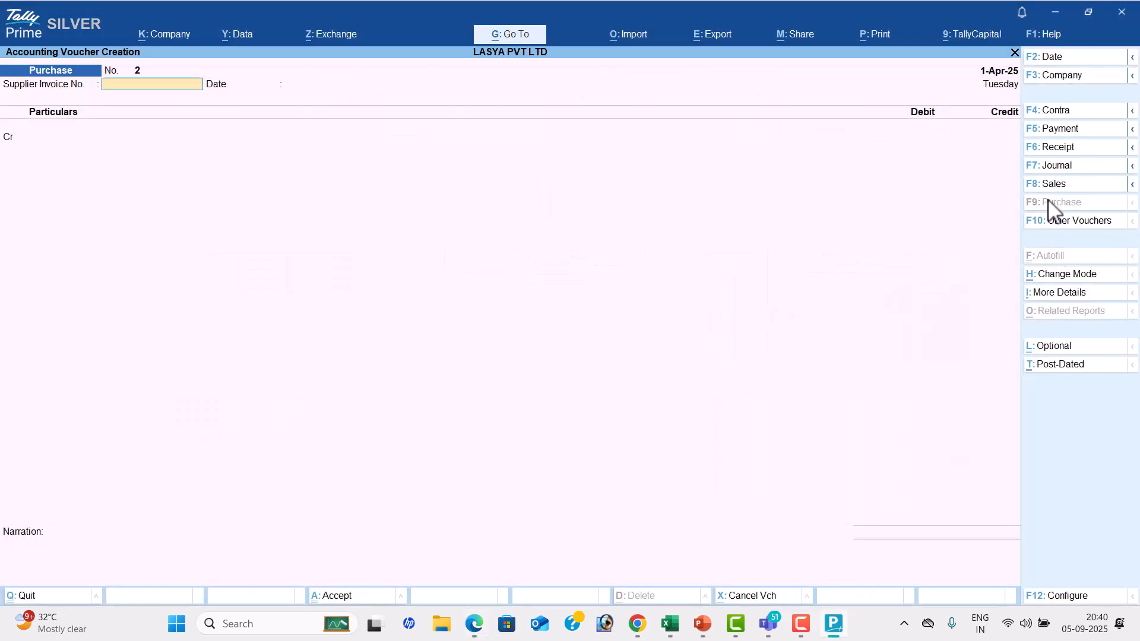
pyautogui.click(1076, 131)
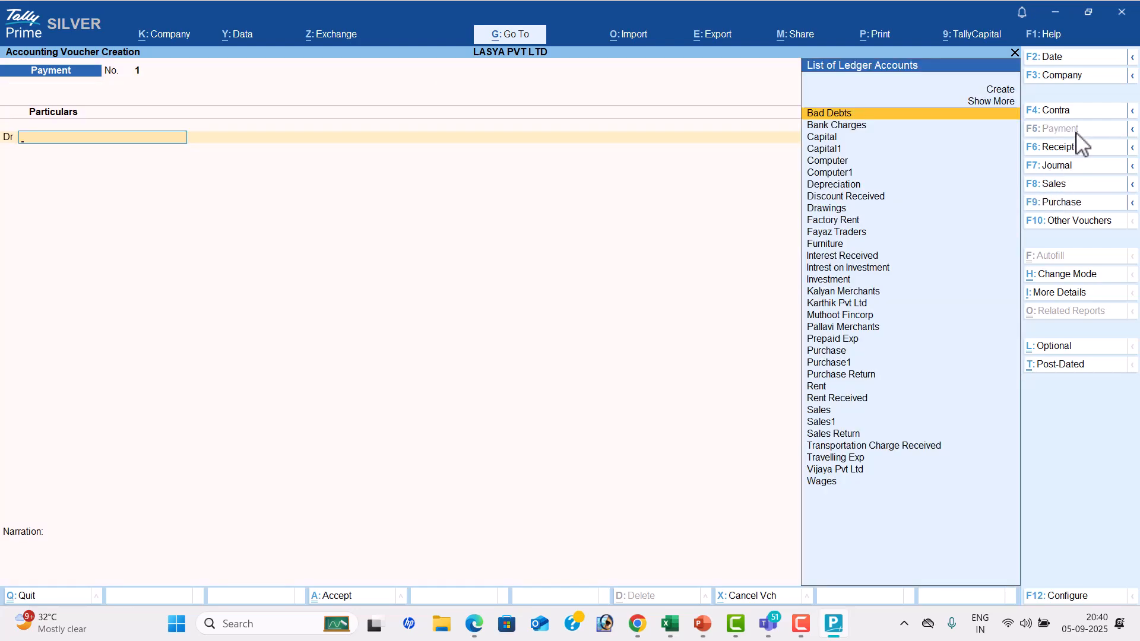
# Set the Payment voucher date to 3-4, checking the transaction date in the PDF
pyautogui.click(1069, 57)
pyautogui.hotkey('alt', 'Tab')
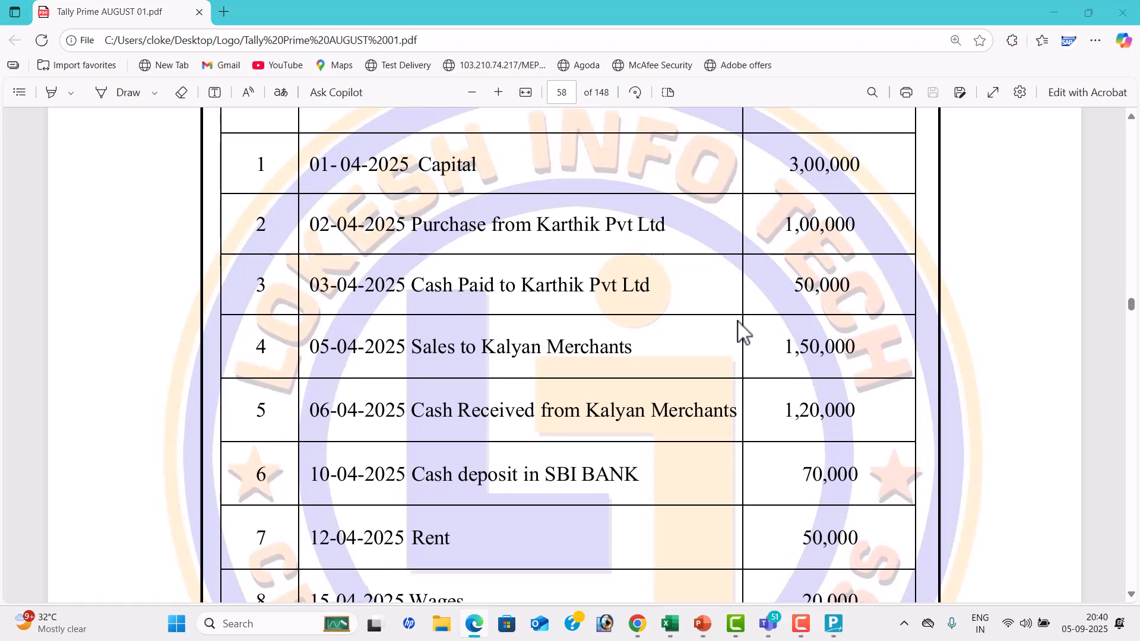
pyautogui.hotkey('alt', 'Tab')
pyautogui.write('3-4')
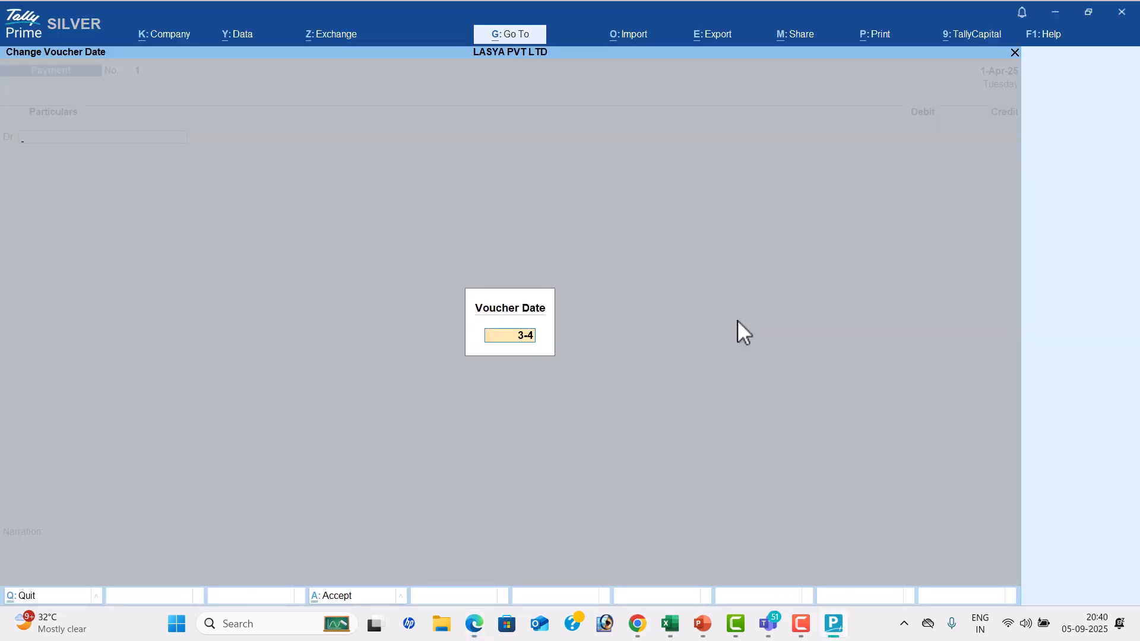
pyautogui.press('Return')
# Debit Karthik Pvt Ltd with 50,000 in the Payment voucher, checking the party and amount in the PDF
pyautogui.hotkey('alt', 'Tab')
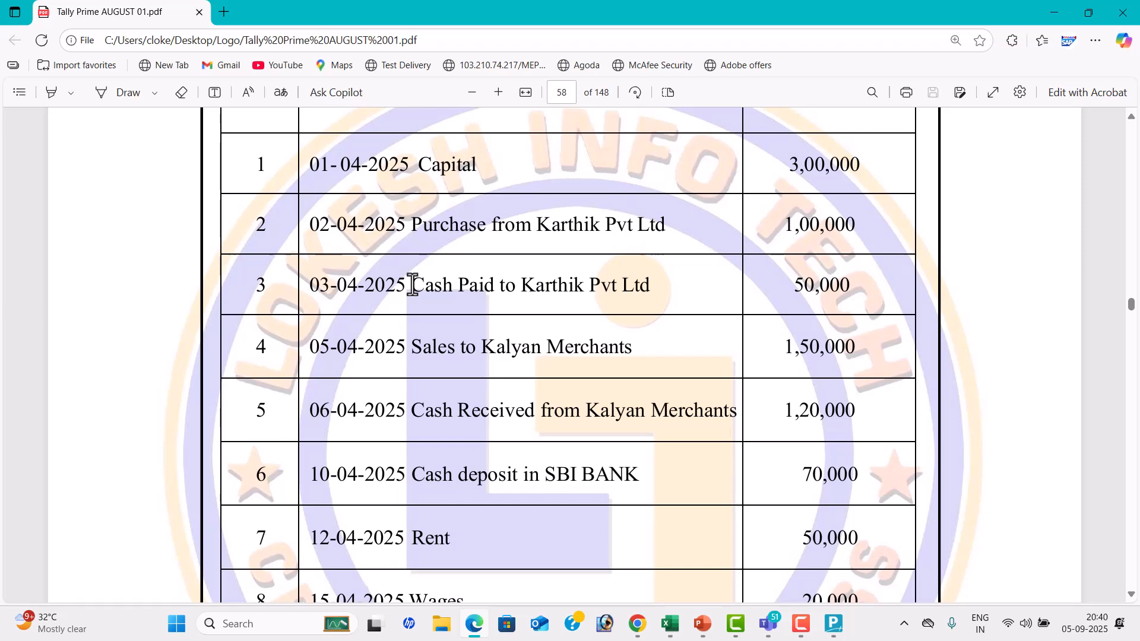
pyautogui.hotkey('alt', 'Tab')
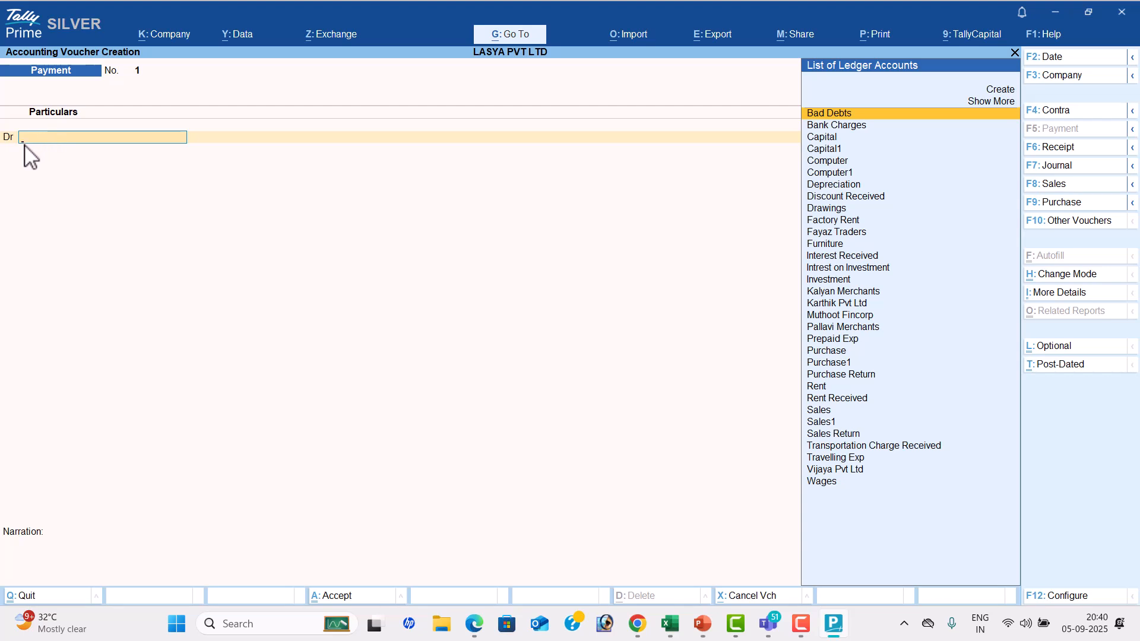
pyautogui.write('K')
pyautogui.press('Down')
pyautogui.press('Down')
pyautogui.press('Return')
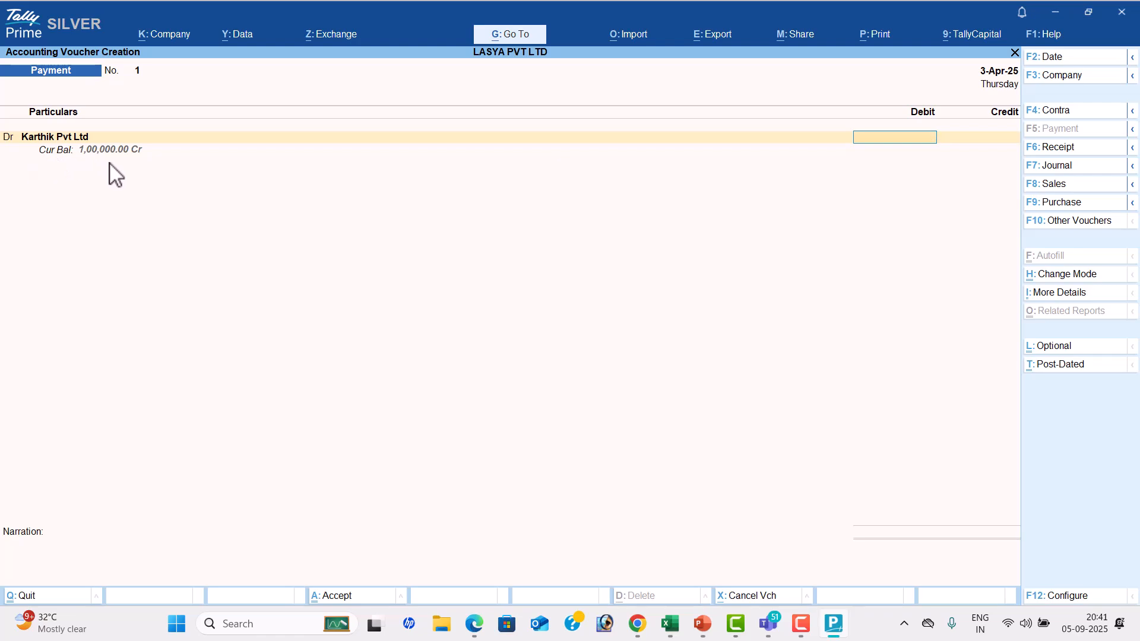
pyautogui.hotkey('alt', 'Tab')
pyautogui.hotkey('alt', 'Tab')
pyautogui.write('50000')
pyautogui.press('Return')
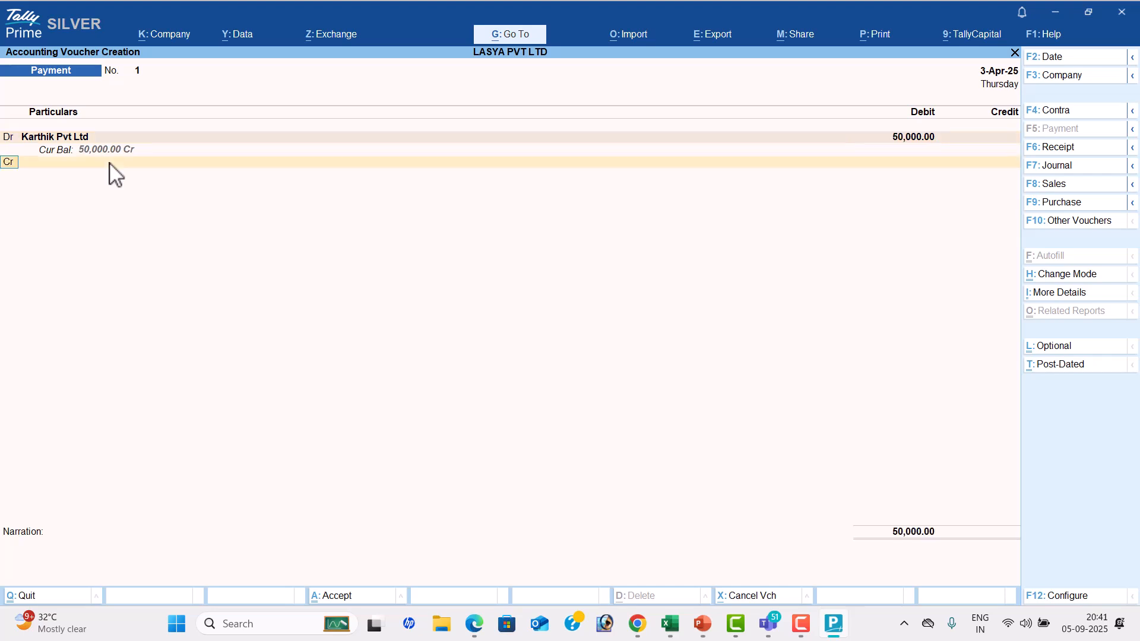
# Credit Cash with 50,000, leave the narration blank and accept the Payment voucher
pyautogui.press('Return')
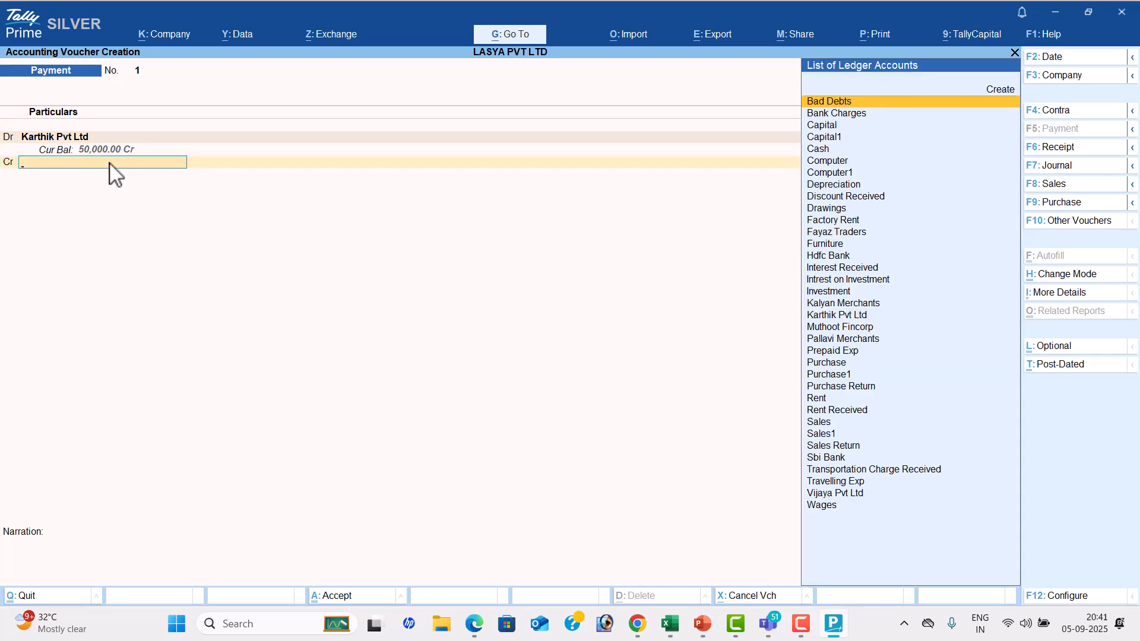
pyautogui.press('Down')
pyautogui.press('Down')
pyautogui.press('Down')
pyautogui.press('Down')
pyautogui.press('Return')
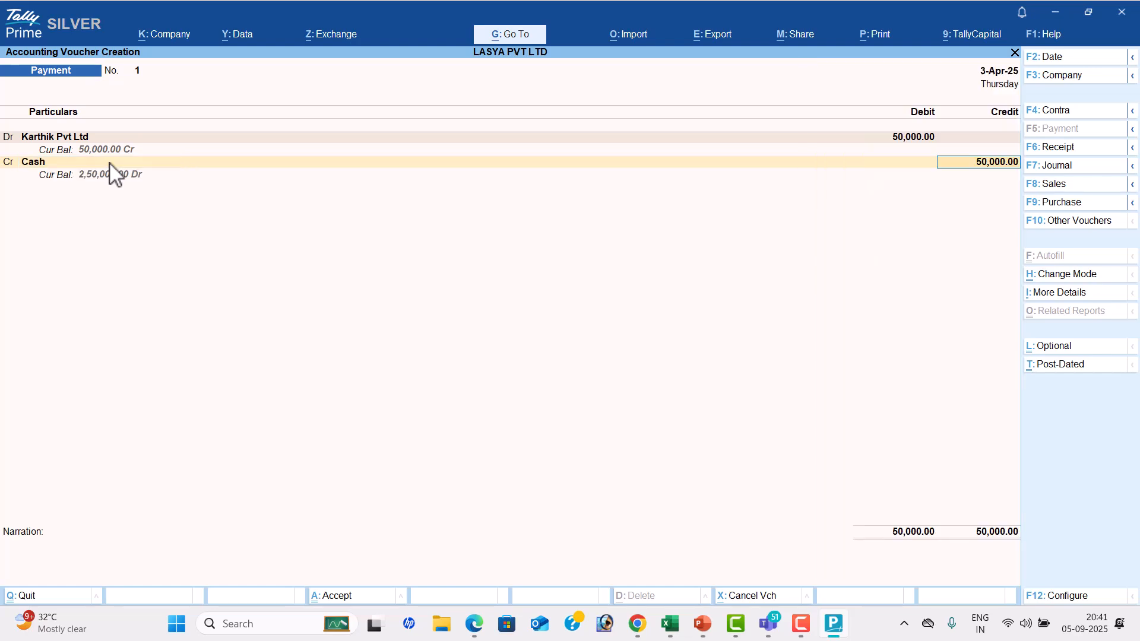
pyautogui.press('Return')
pyautogui.press('Return')
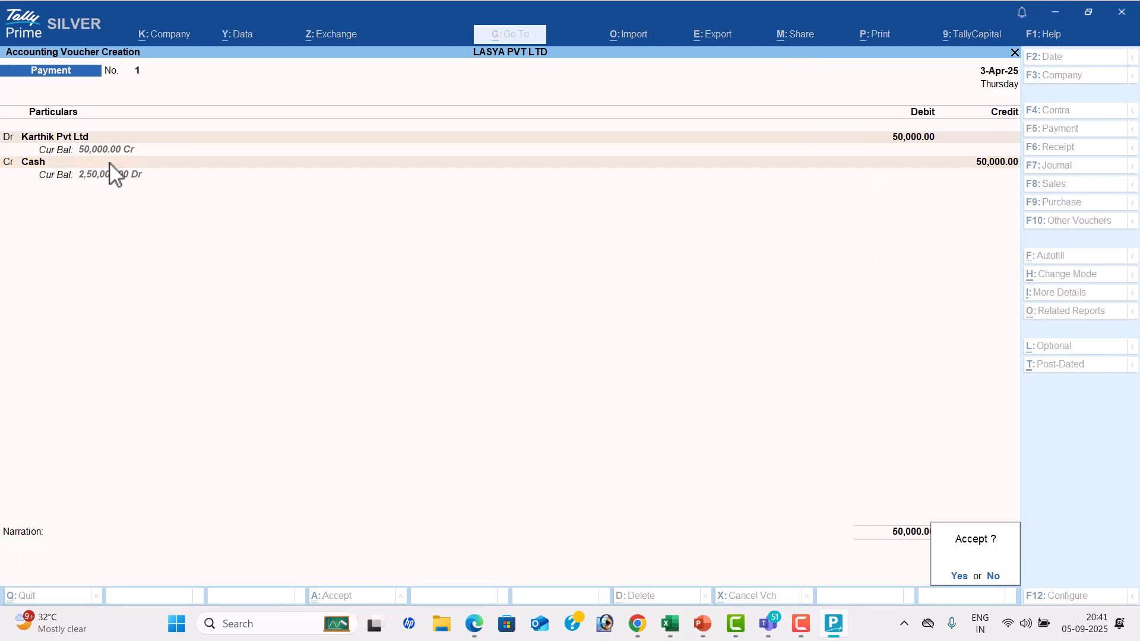
pyautogui.press('Return')
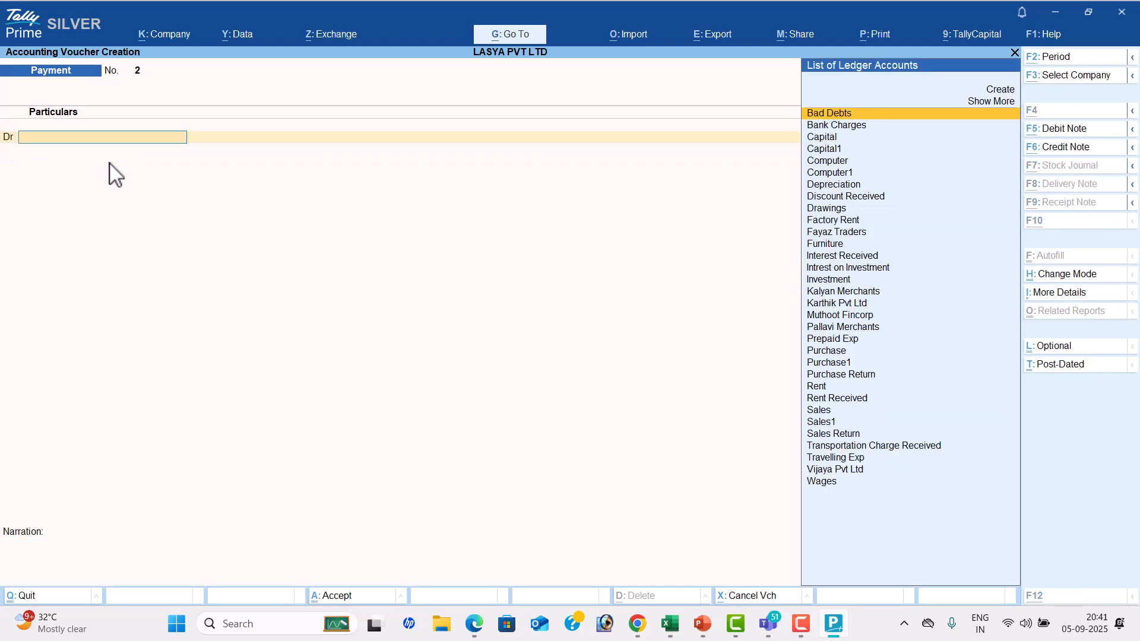
# Check the fourth transaction in the PDF and change the voucher type to Sales in TallyPrime
pyautogui.hotkey('alt', 'Tab')
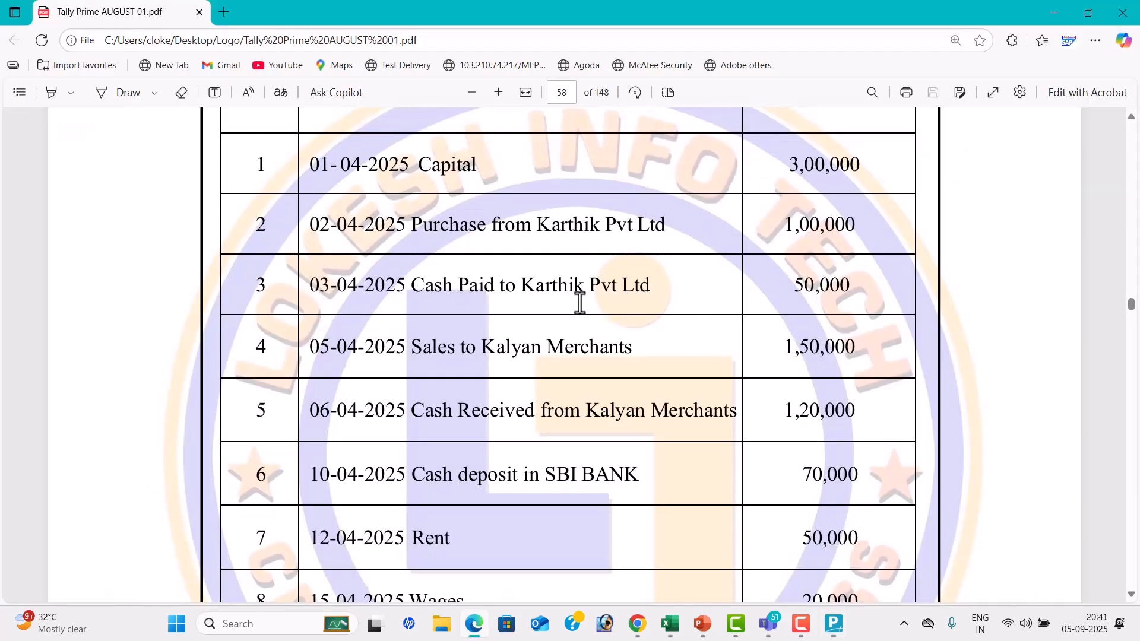
pyautogui.scroll(-3, 579, 302)
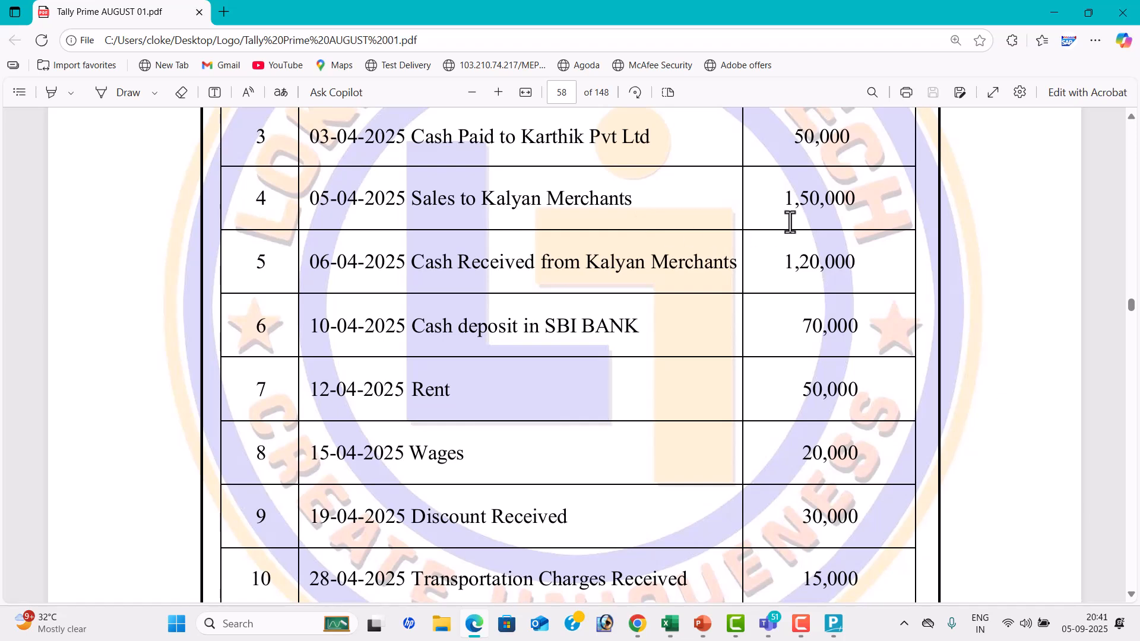
pyautogui.hotkey('alt', 'Tab')
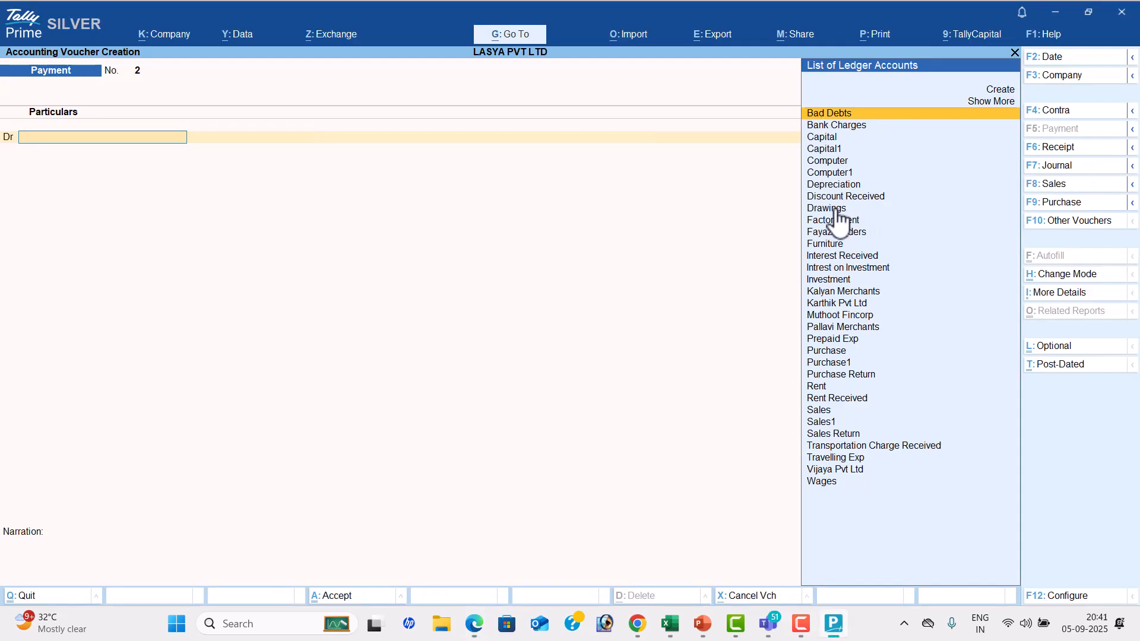
pyautogui.click(1060, 188)
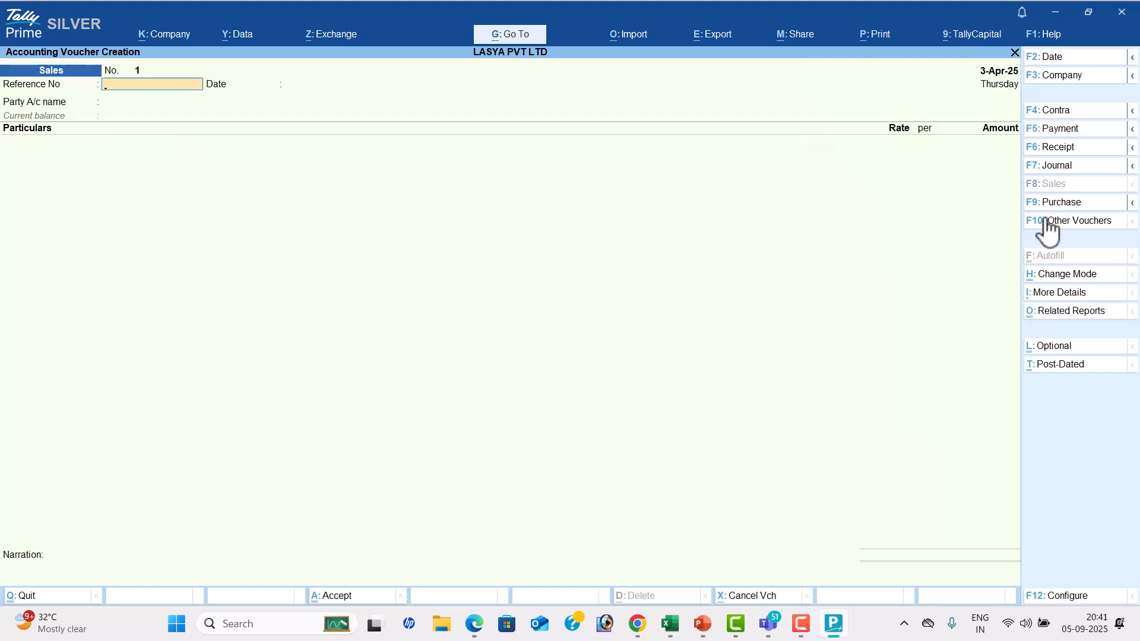
# Change the Sales voucher mode to As Voucher and leave the reference number and date blank
pyautogui.click(1060, 280)
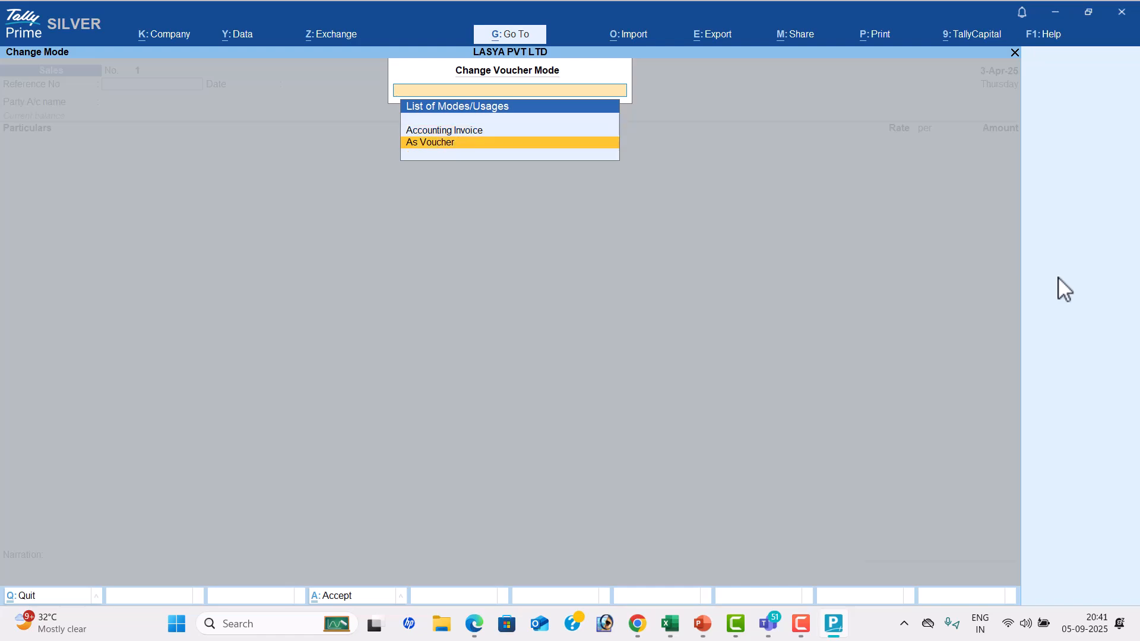
pyautogui.press('Down')
pyautogui.press('Return')
pyautogui.press('Return')
pyautogui.press('Return')
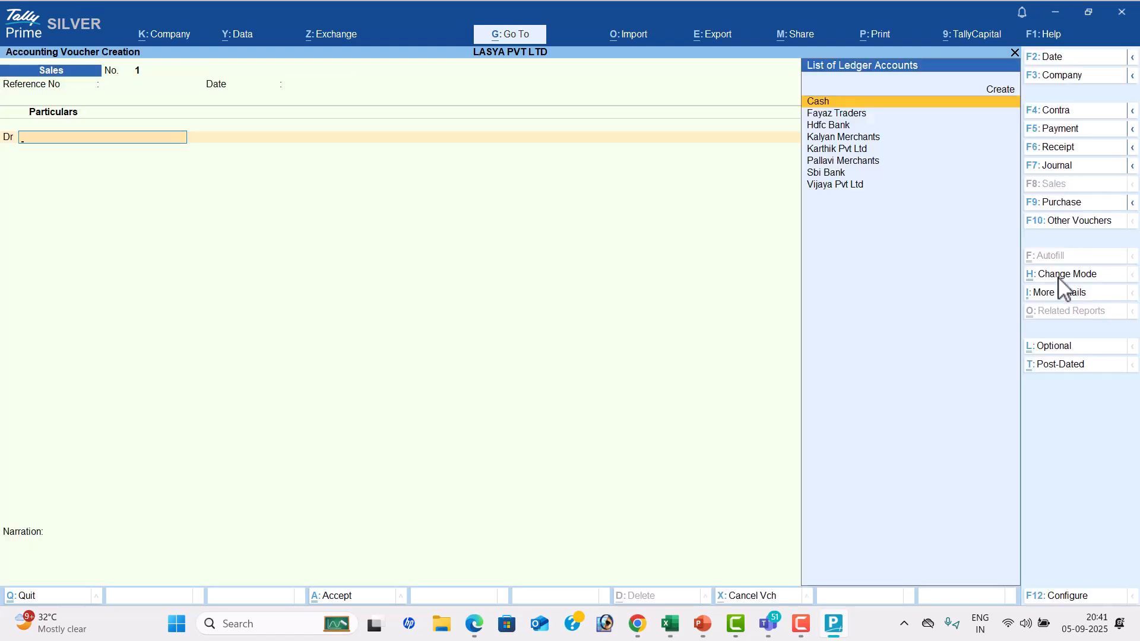
# Check the fourth transaction's party in the PDF and select Kalyan Merchants as the Sales voucher's debit ledger, leaving the dispatch details blank
pyautogui.hotkey('alt', 'Tab')
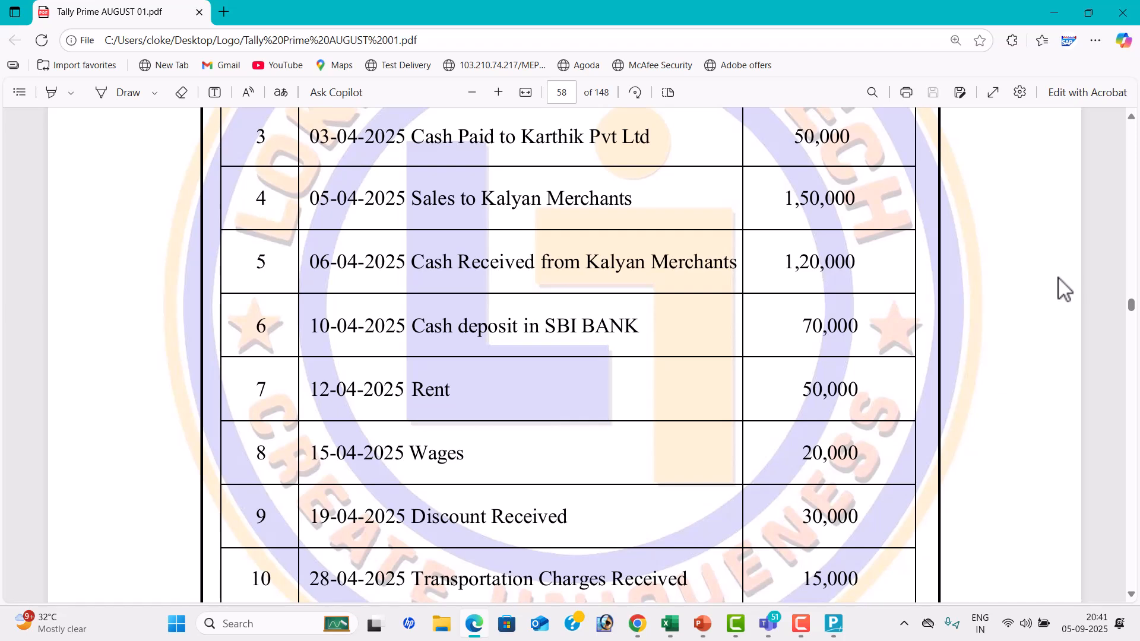
pyautogui.hotkey('alt', 'Tab')
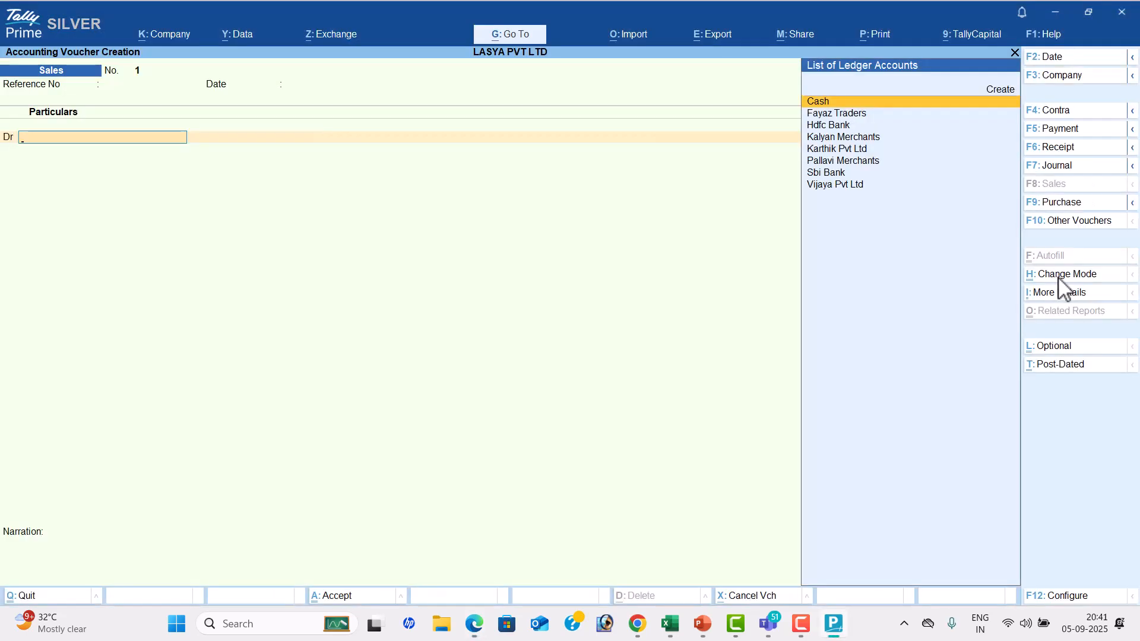
pyautogui.press('Down')
pyautogui.press('Down')
pyautogui.press('Down')
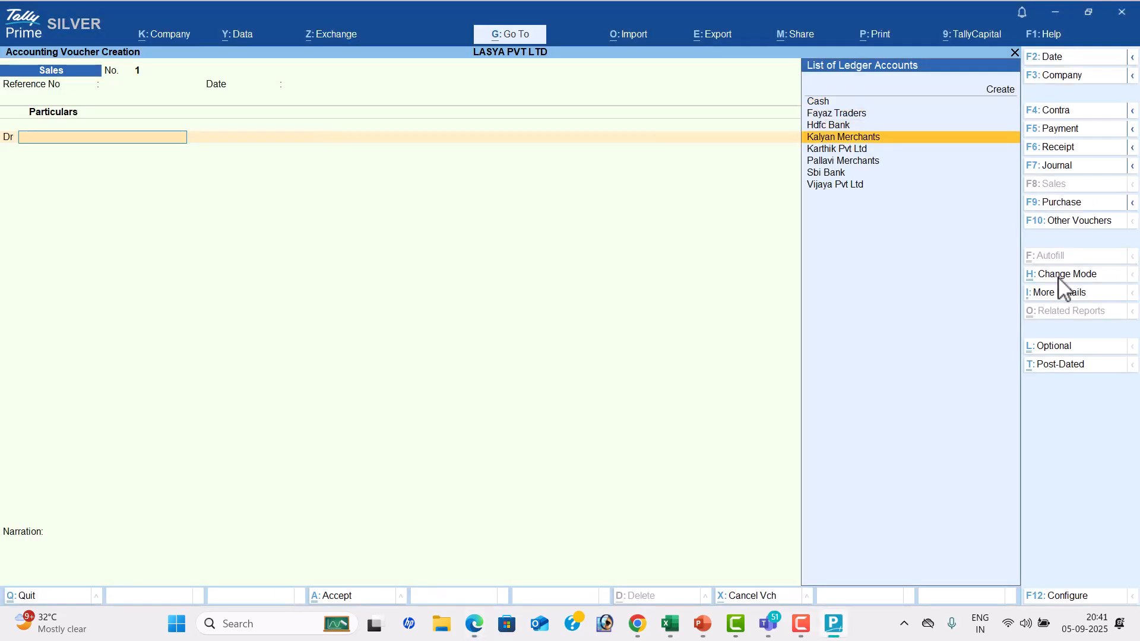
pyautogui.press('Return')
pyautogui.press('Return')
pyautogui.press('Return')
pyautogui.press('Return')
pyautogui.press('Return')
pyautogui.press('Return')
pyautogui.press('Return')
pyautogui.press('Return')
pyautogui.press('Return')
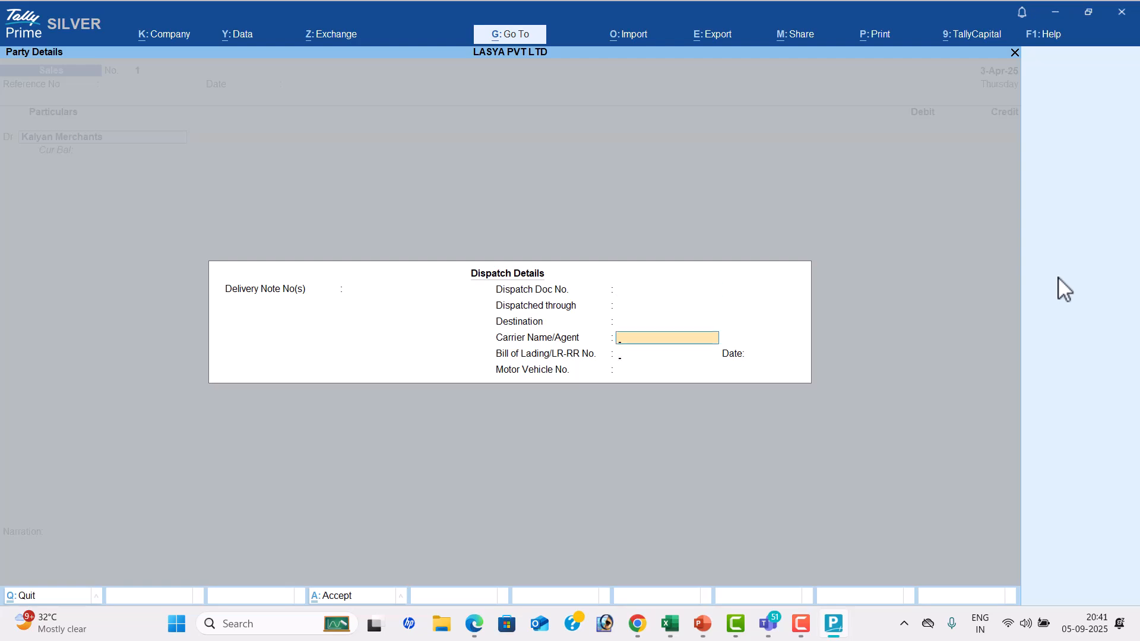
pyautogui.press('Return')
pyautogui.press('Return')
pyautogui.press('Return')
pyautogui.press('Return')
pyautogui.press('Return')
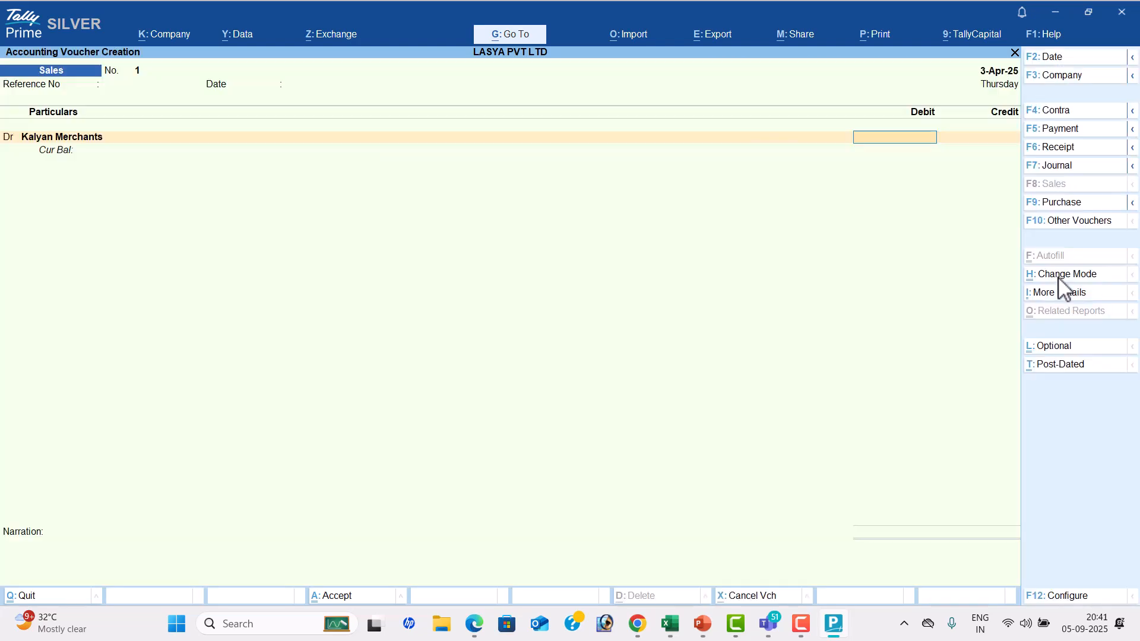
# Check the sales amount in the PDF and enter 150000 as the debit for Kalyan Merchants in TallyPrime
pyautogui.hotkey('alt', 'Tab')
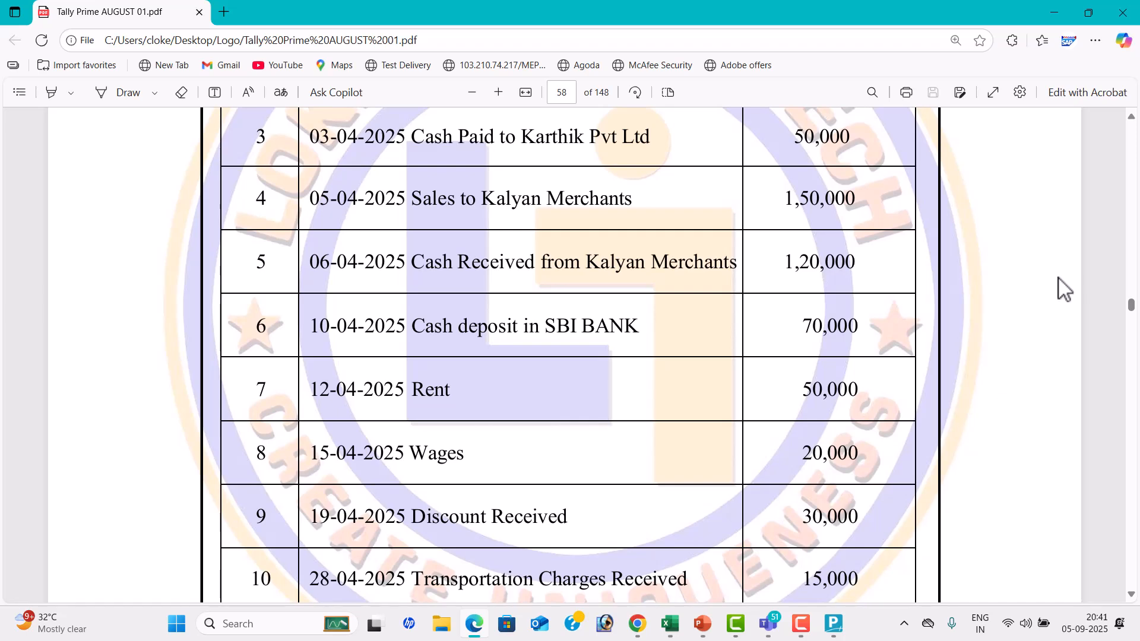
pyautogui.hotkey('alt', 'Tab')
pyautogui.write('150000')
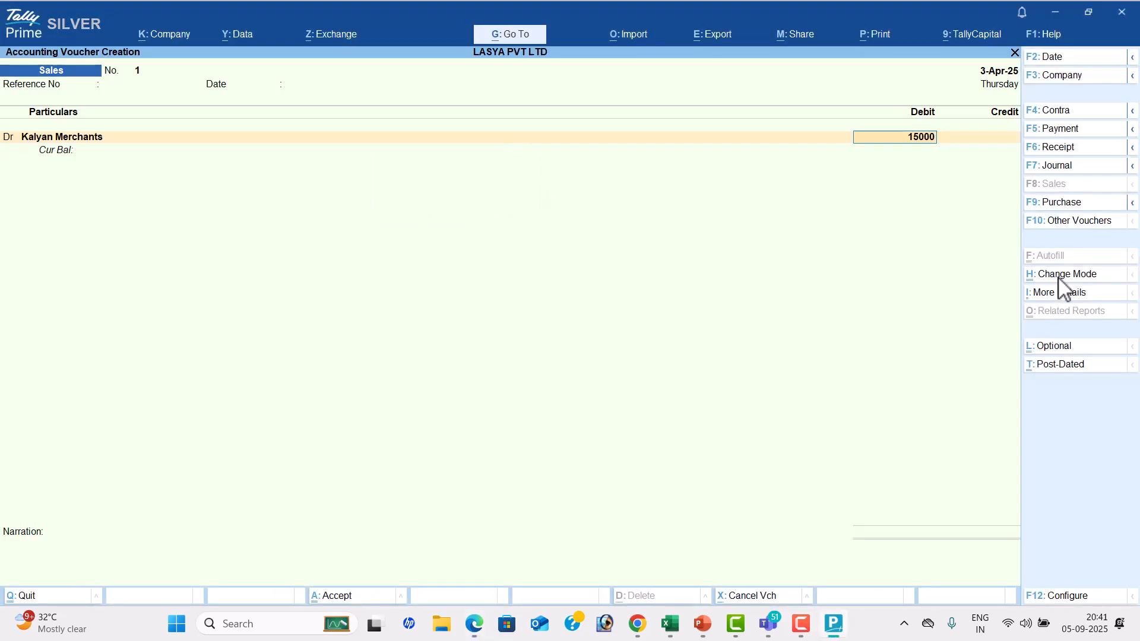
pyautogui.press('Return')
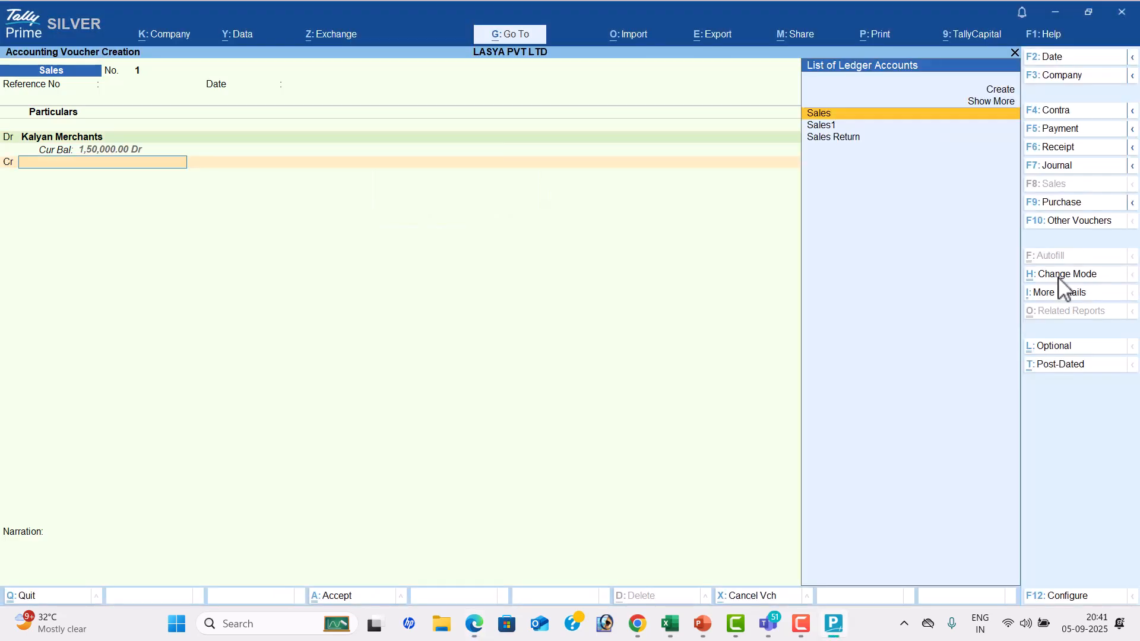
# Credit the Sales ledger with 1,50,000, leave the narration blank and accept the Sales voucher
pyautogui.press('Return')
pyautogui.press('Return')
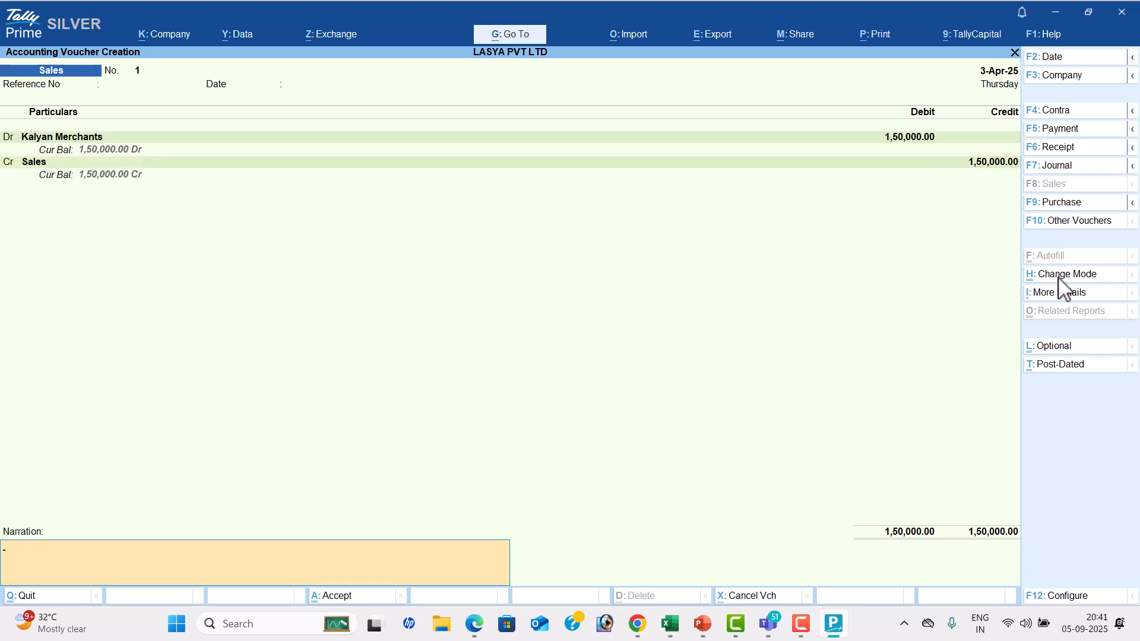
pyautogui.press('Return')
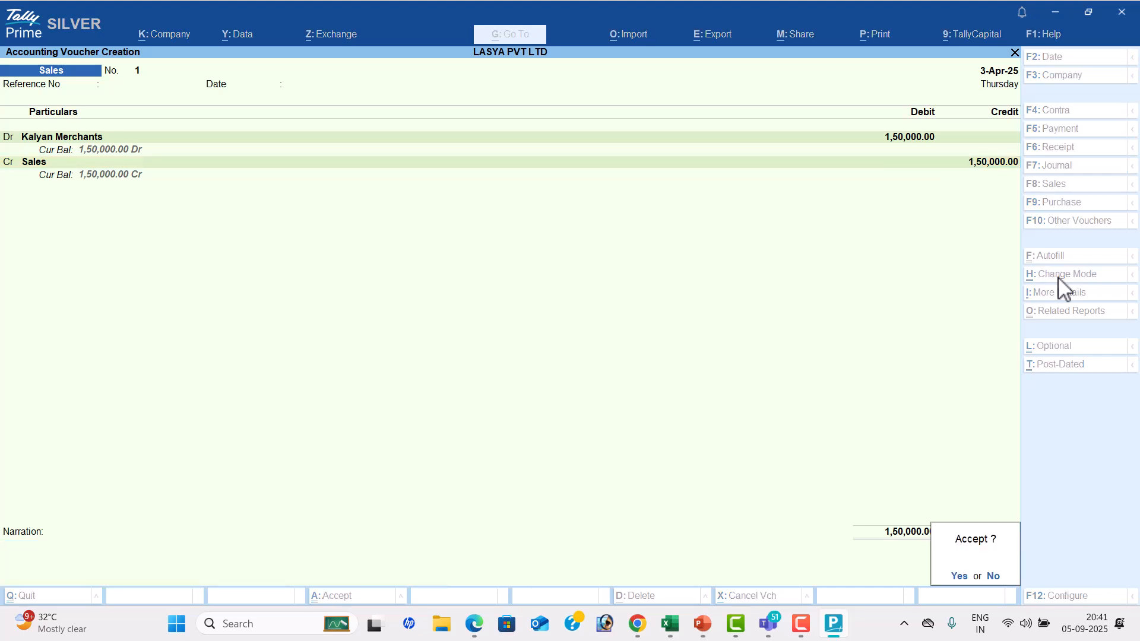
pyautogui.press('Return')
# Check the fifth transaction in the PDF, then switch TallyPrime to a Receipt voucher dated 6-4
pyautogui.hotkey('alt', 'Tab')
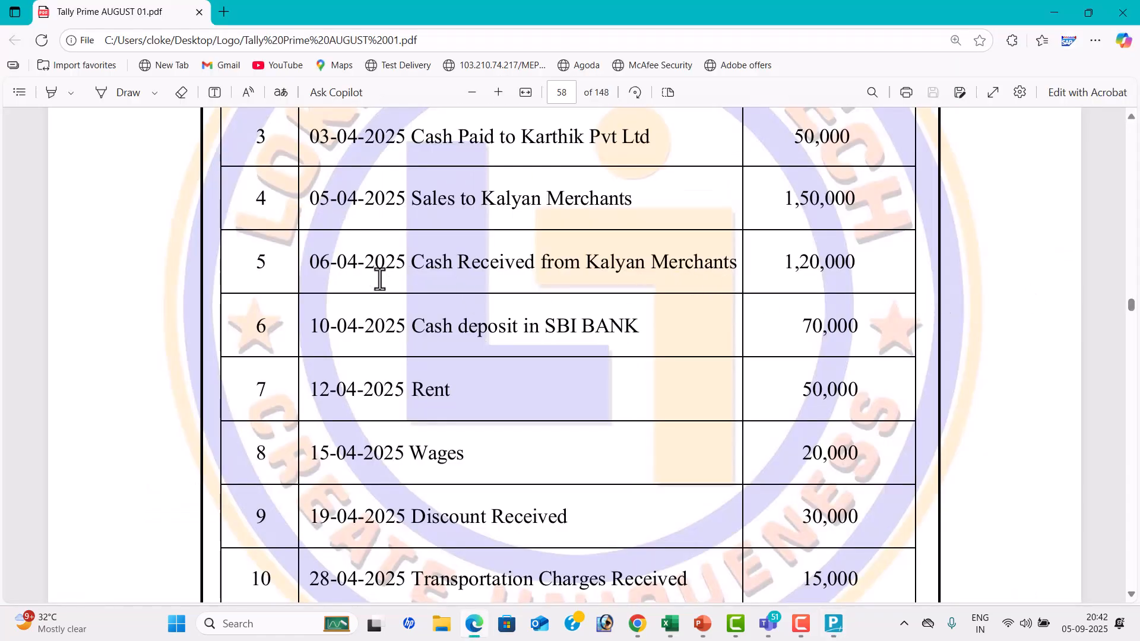
pyautogui.hotkey('alt', 'Tab')
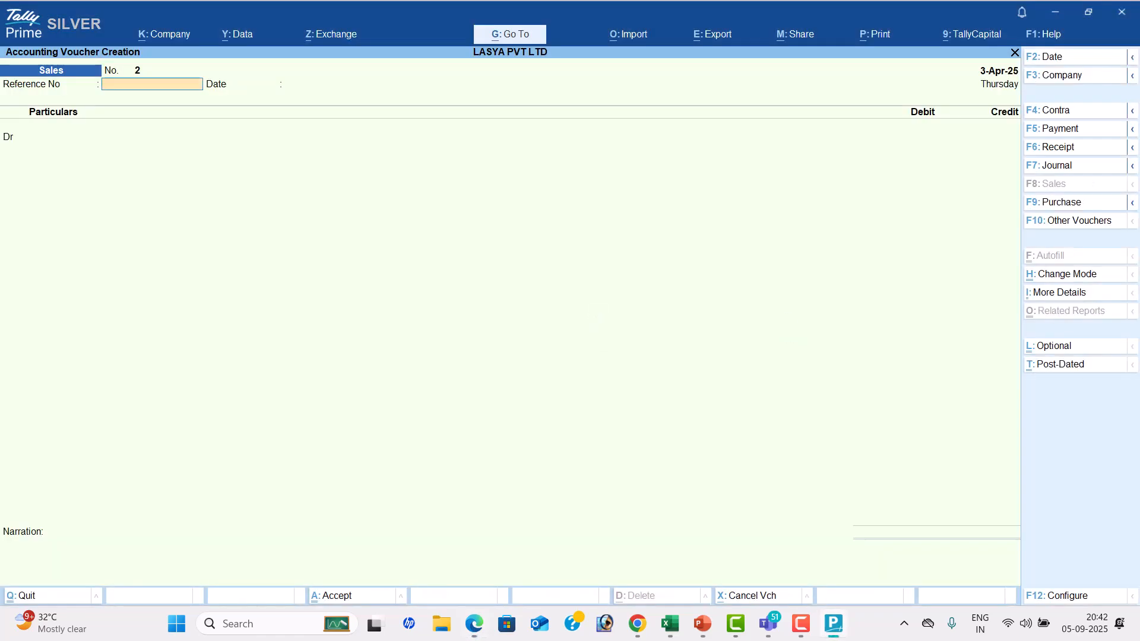
pyautogui.click(1074, 148)
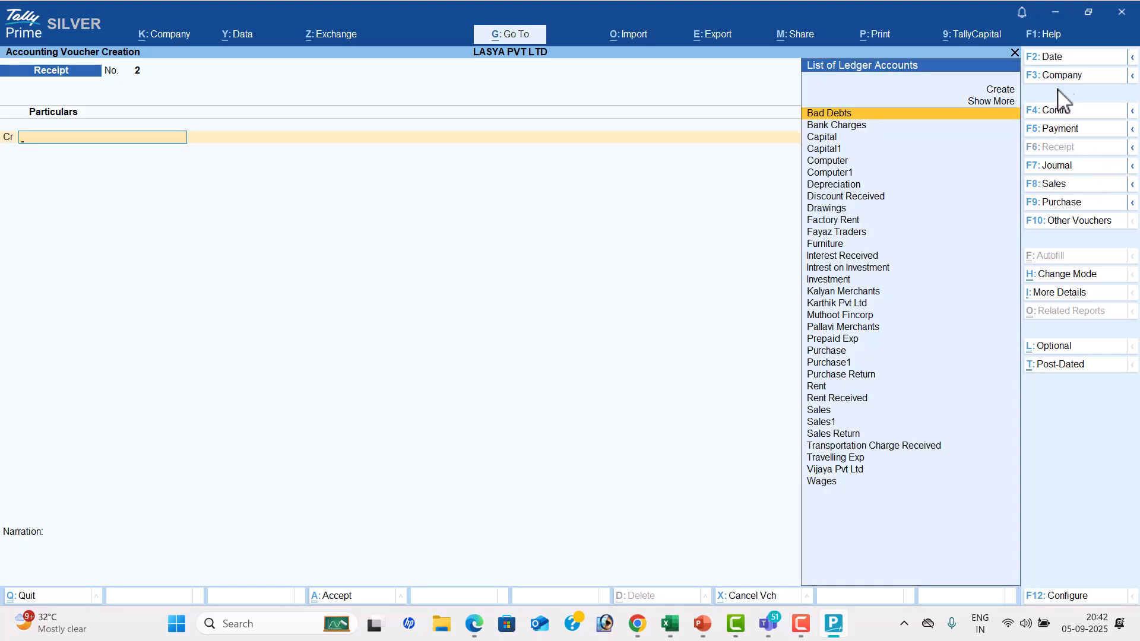
pyautogui.click(1063, 58)
pyautogui.write('6-4')
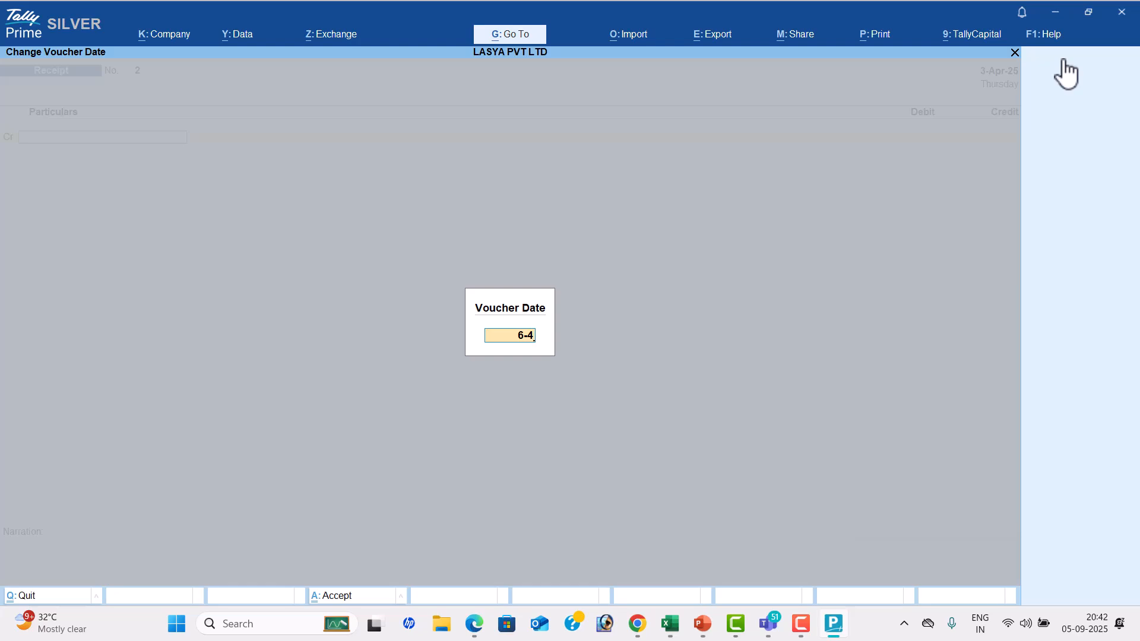
pyautogui.press('Return')
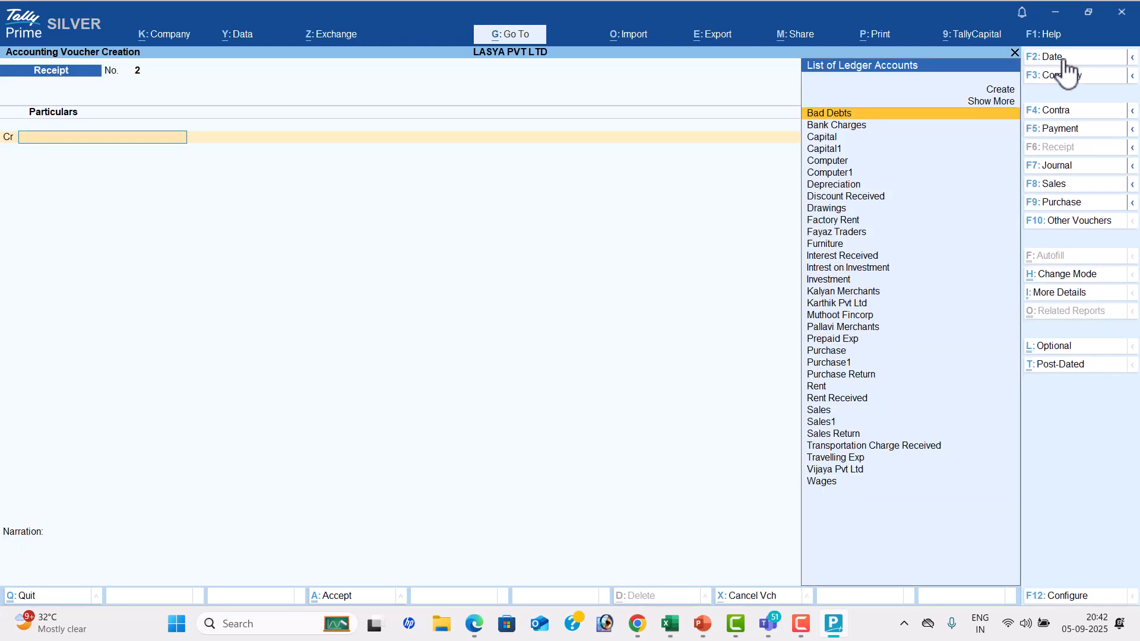
# Credit Kalyan Merchants with 120000 in the Receipt voucher, checking the party and amount in the PDF
pyautogui.hotkey('alt', 'Tab')
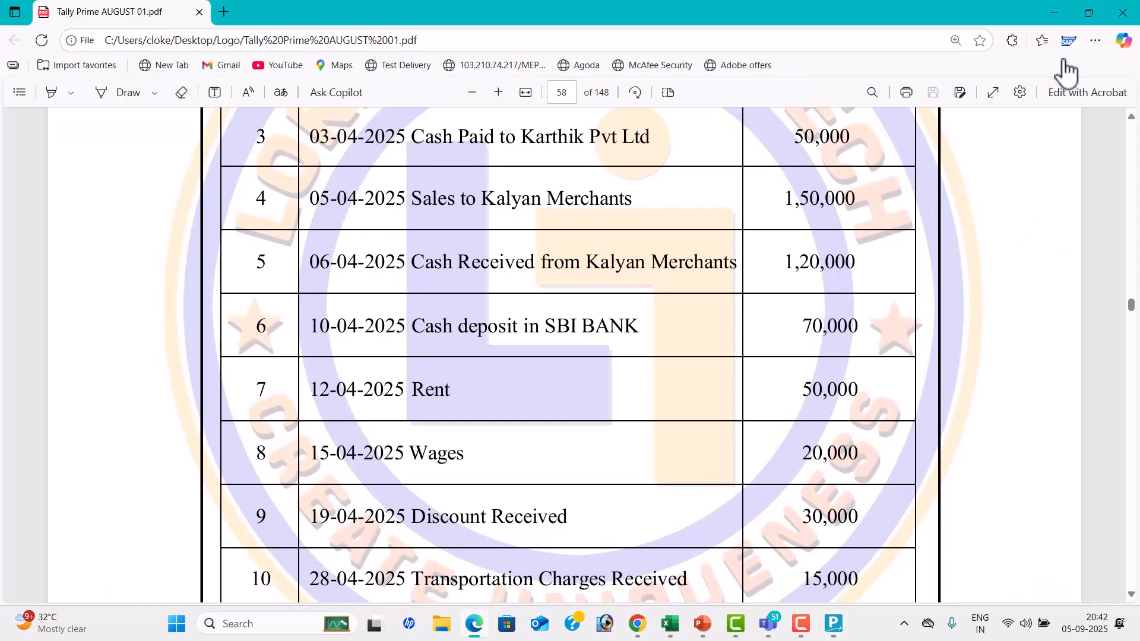
pyautogui.hotkey('alt', 'Tab')
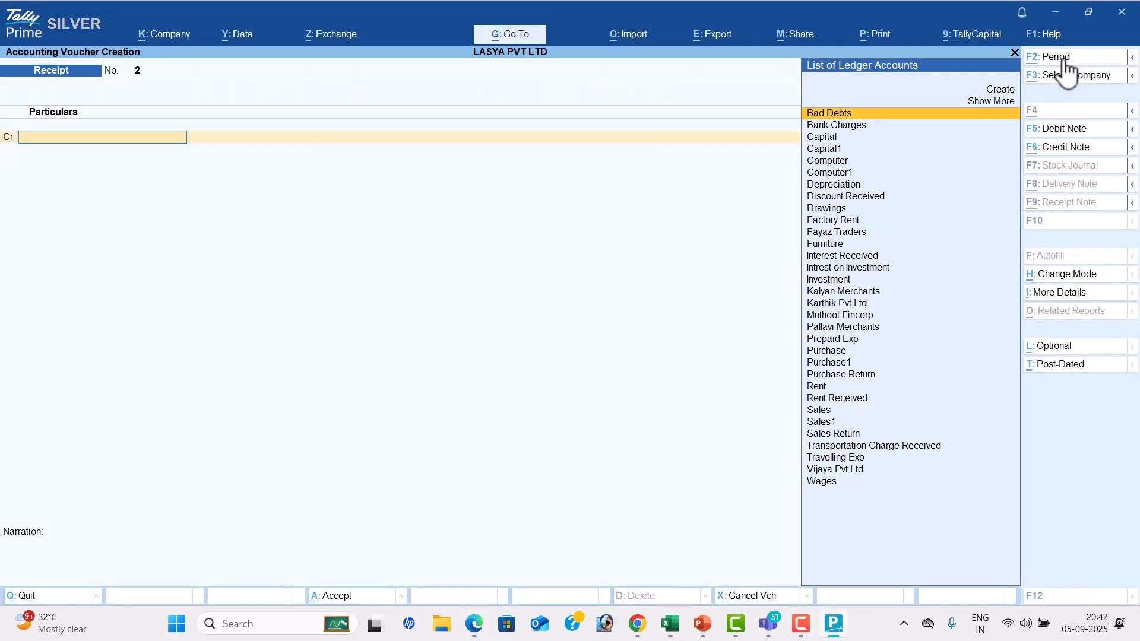
pyautogui.hotkey('alt', 'Tab')
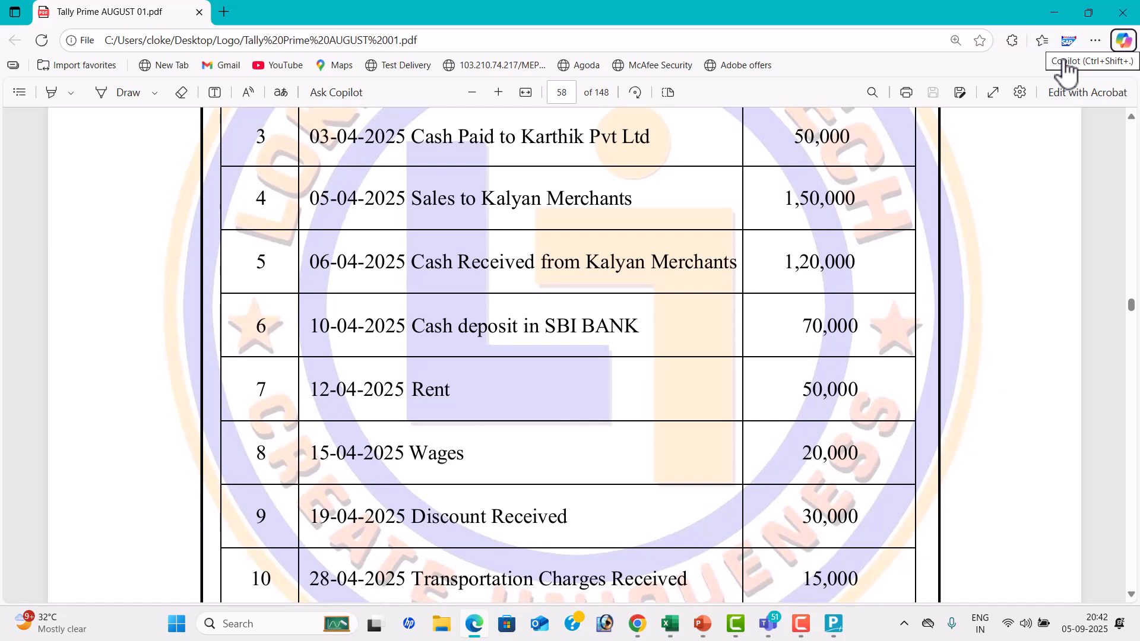
pyautogui.hotkey('alt', 'Tab')
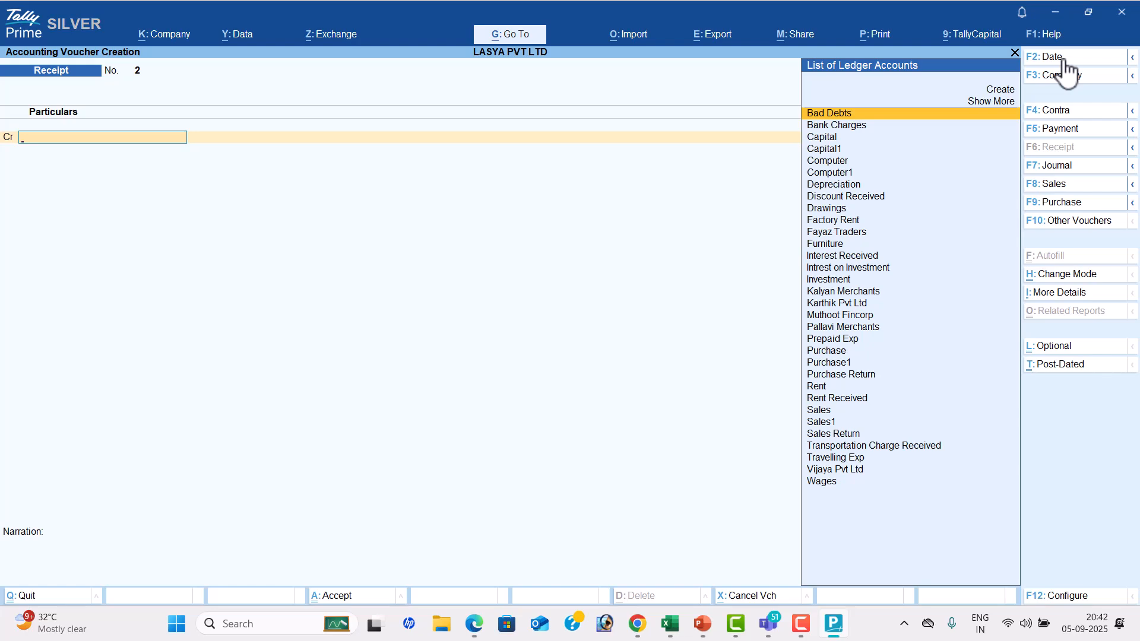
pyautogui.write('K')
pyautogui.press('Down')
pyautogui.press('Return')
pyautogui.hotkey('alt', 'Tab')
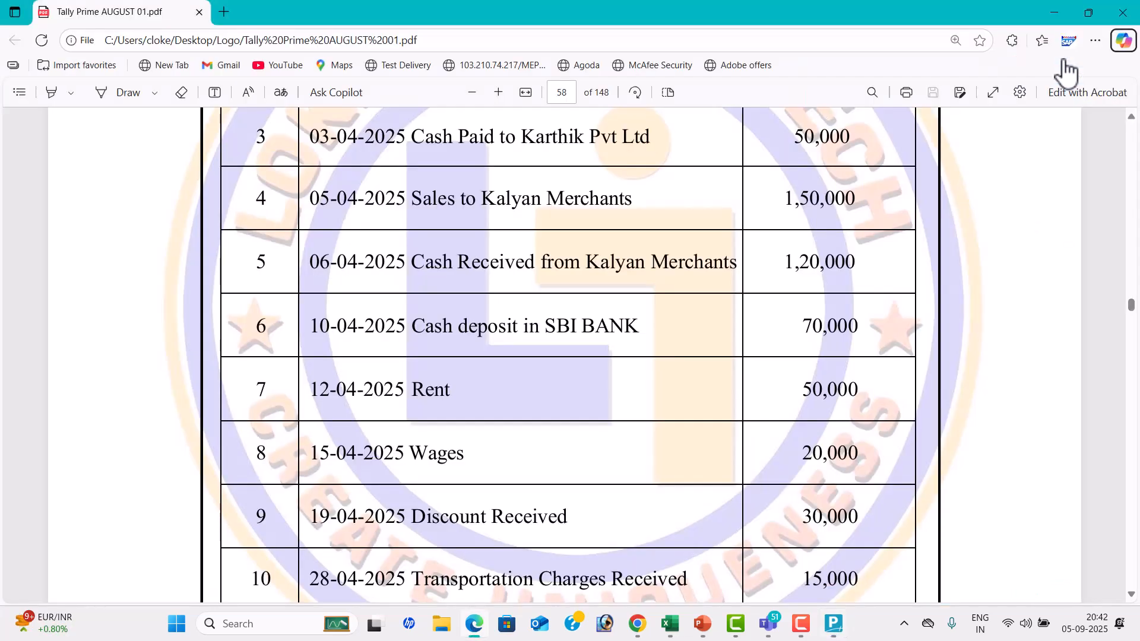
pyautogui.hotkey('alt', 'Tab')
pyautogui.write('120000')
pyautogui.press('Return')
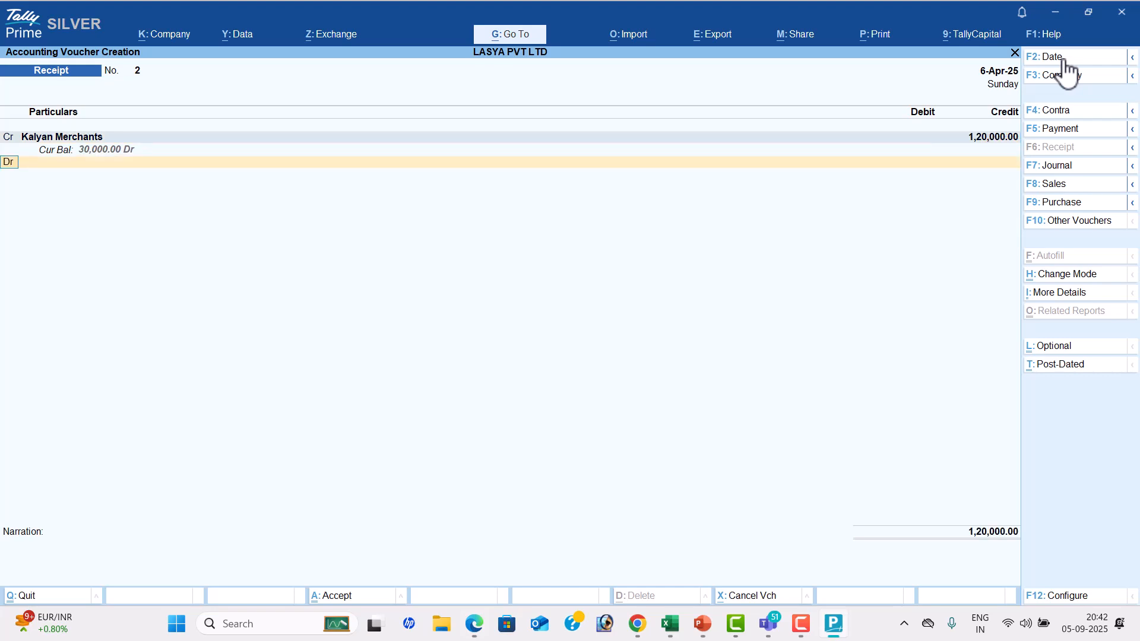
# Debit Cash with 1,20,000, leave the narration blank and accept the Receipt voucher
pyautogui.press('Return')
pyautogui.press('Down')
pyautogui.press('Down')
pyautogui.press('Down')
pyautogui.press('Down')
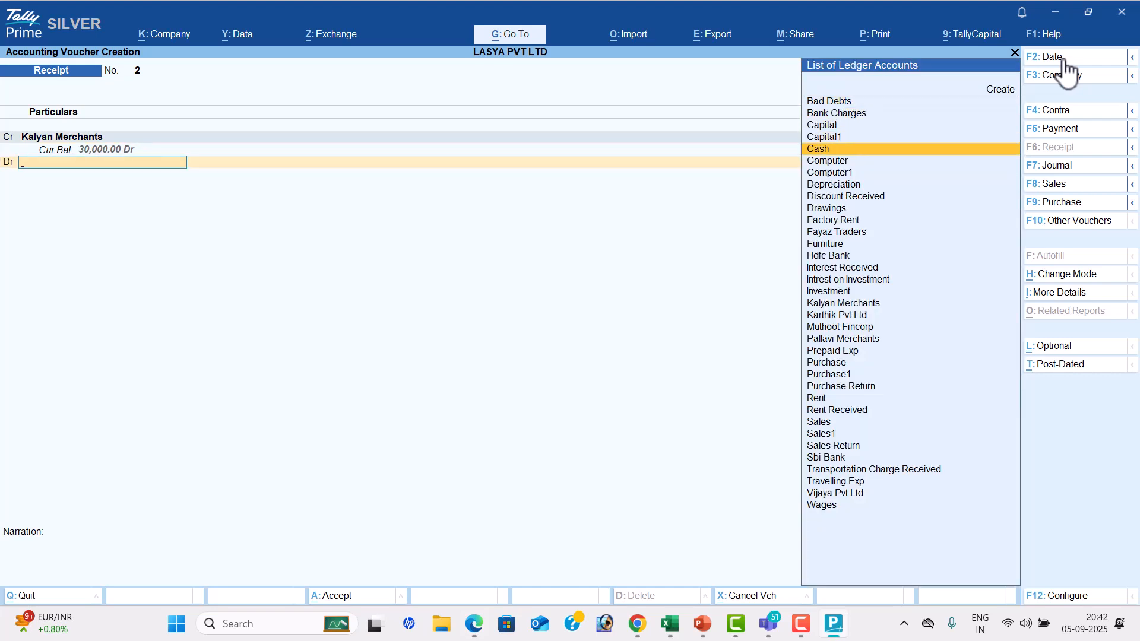
pyautogui.press('Return')
pyautogui.press('Return')
pyautogui.press('Return')
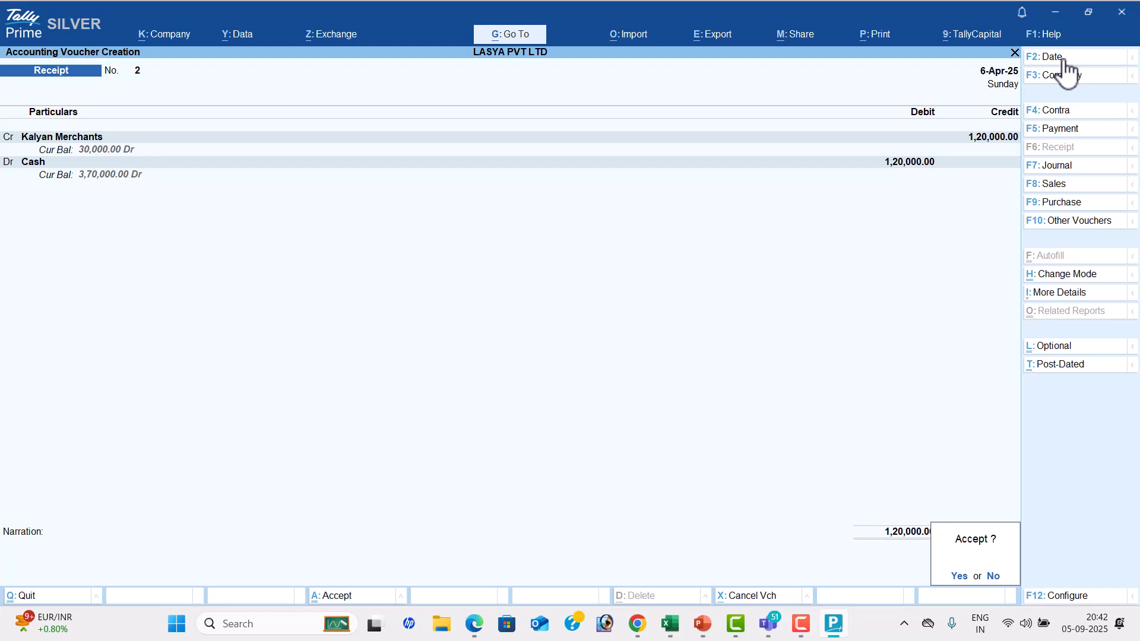
pyautogui.press('Return')
# Check the sixth transaction in the PDF, then switch TallyPrime to a Contra voucher dated 10-4
pyautogui.hotkey('alt', 'Tab')
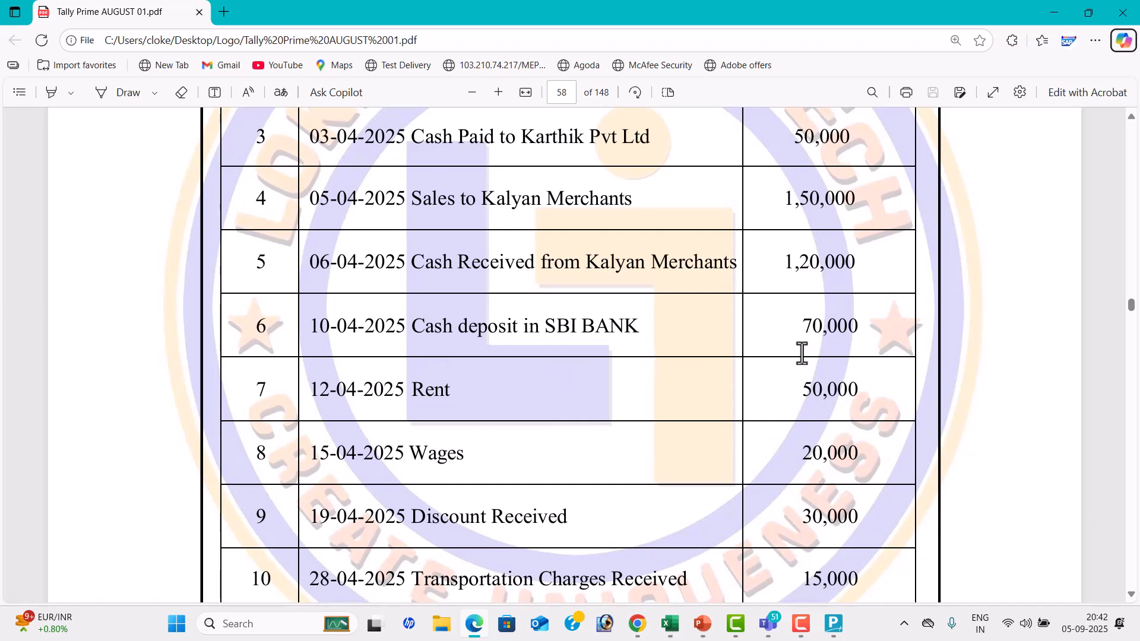
pyautogui.hotkey('alt', 'Tab')
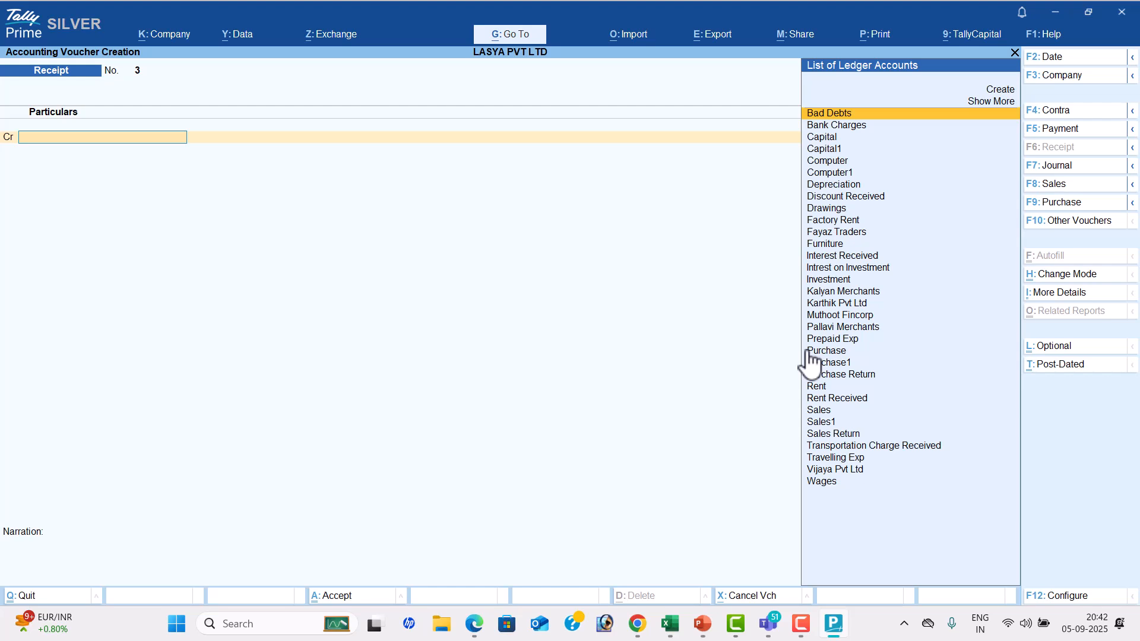
pyautogui.click(1051, 110)
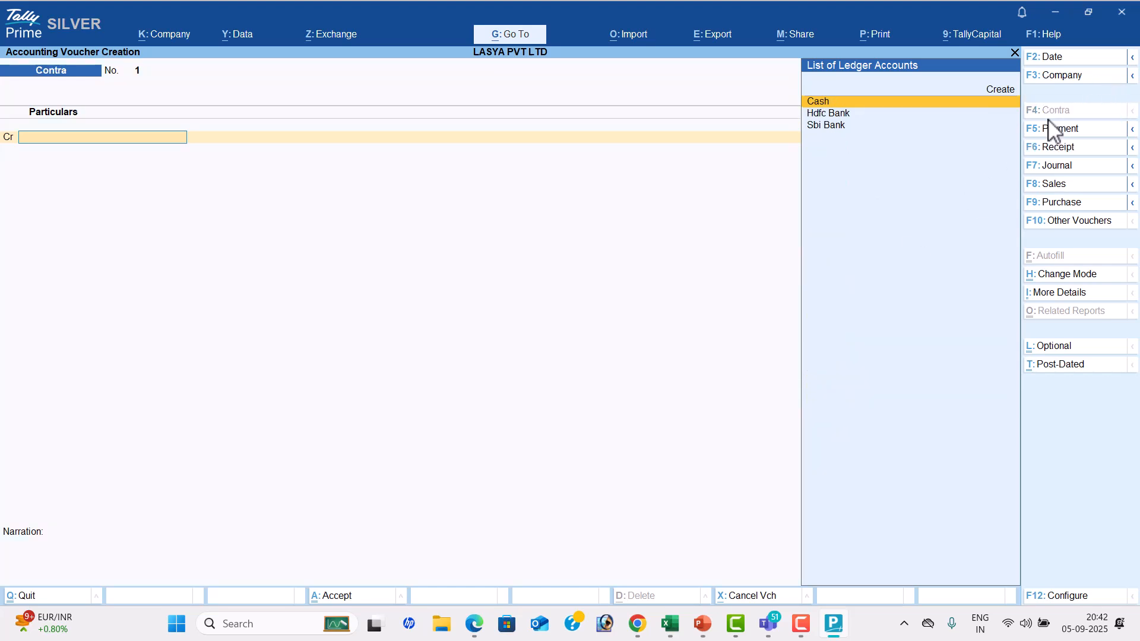
pyautogui.click(1056, 59)
pyautogui.write('10-4')
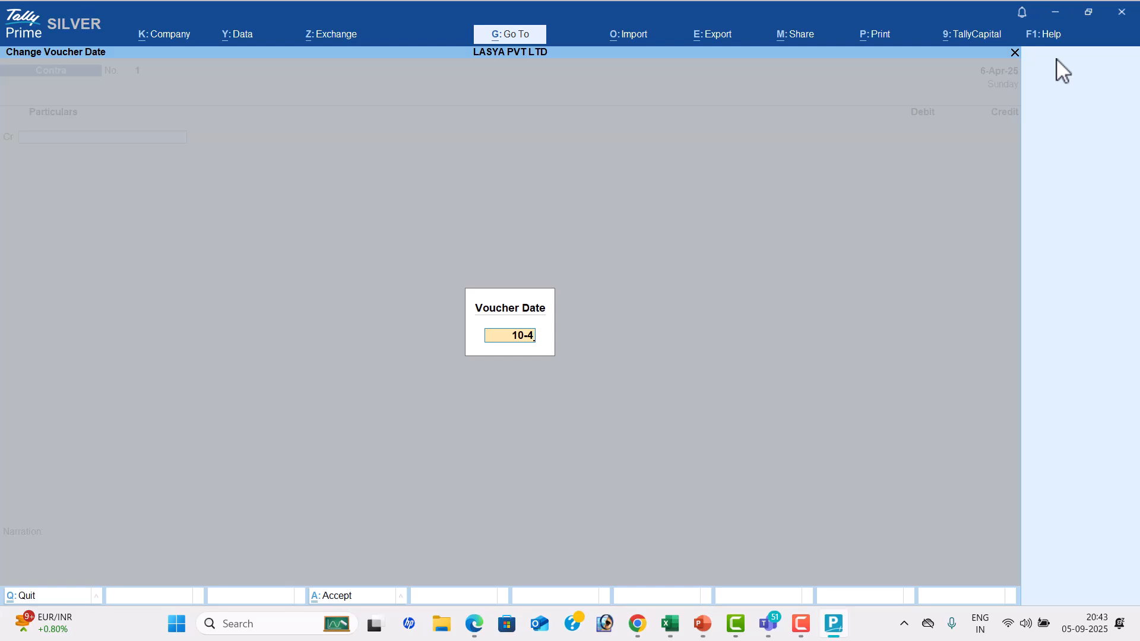
pyautogui.press('Return')
# Review the SBI BANK cash deposit entry in the PDF and credit Cash with 70000 in the Contra voucher
pyautogui.hotkey('alt', 'Tab')
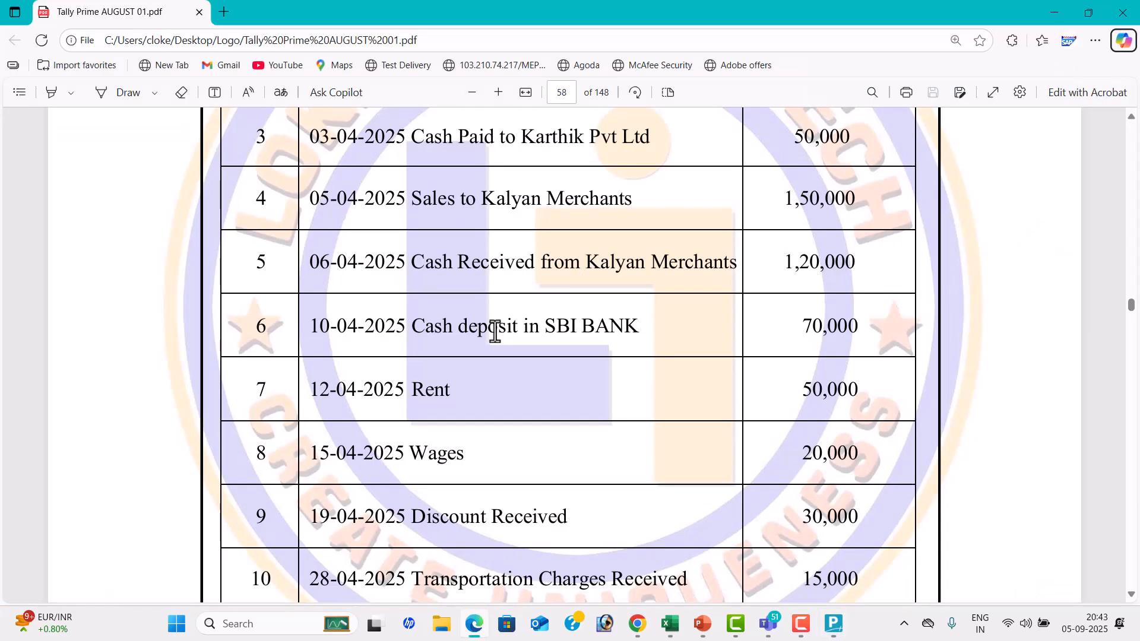
pyautogui.moveTo(408, 325); pyautogui.dragTo(658, 345)
pyautogui.click(519, 333)
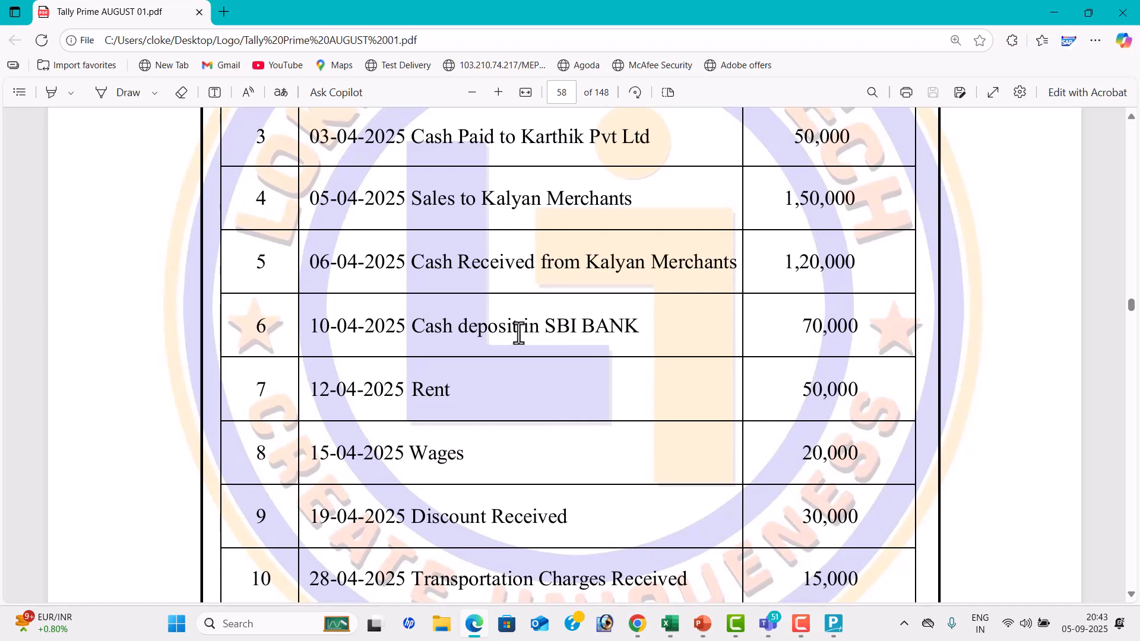
pyautogui.hotkey('alt', 'Tab')
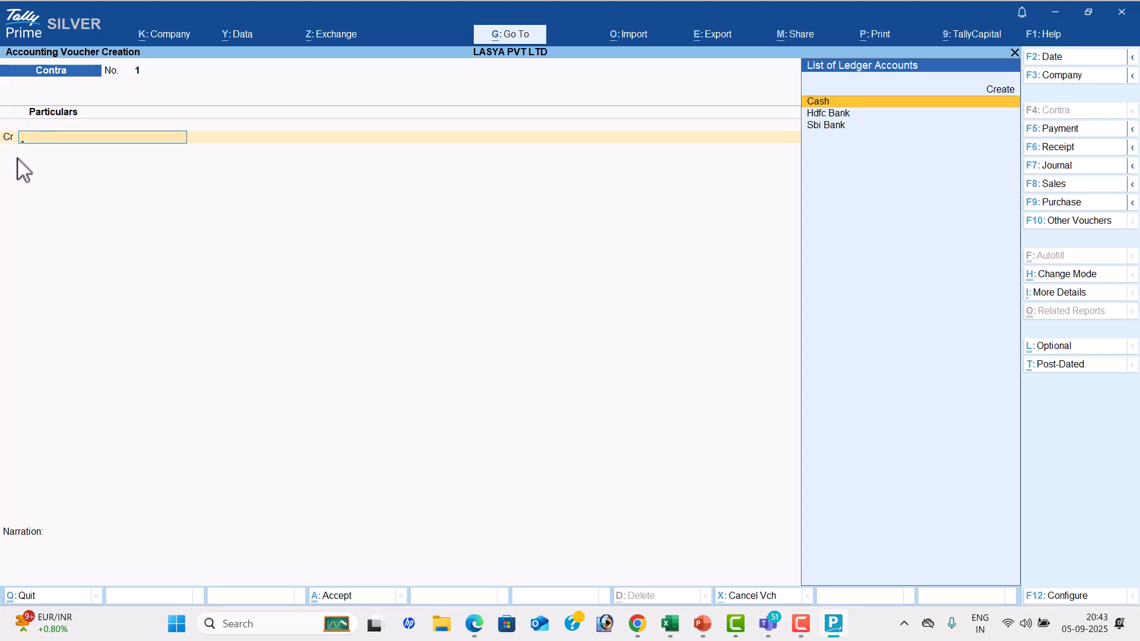
pyautogui.press('Return')
pyautogui.hotkey('alt', 'Tab')
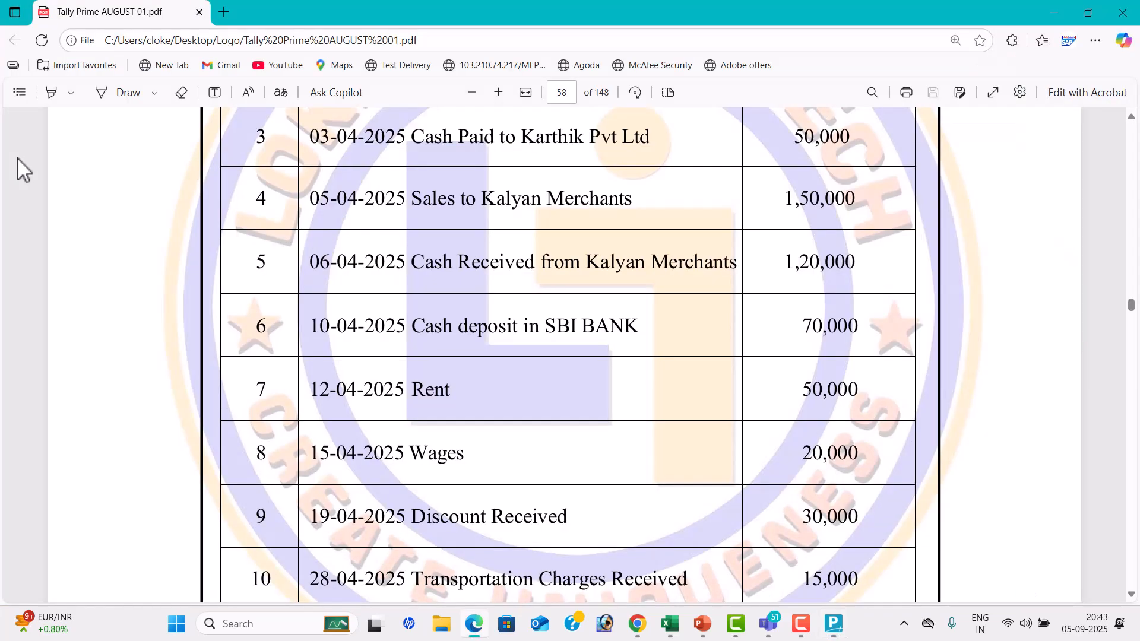
pyautogui.hotkey('alt', 'Tab')
pyautogui.write('70000')
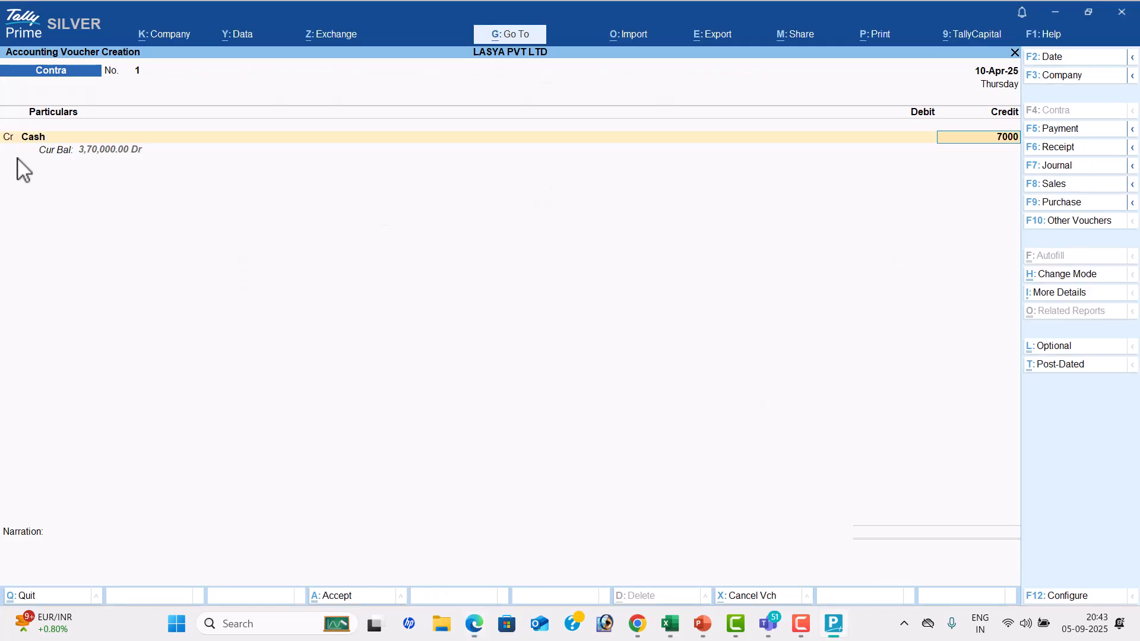
pyautogui.press('Return')
# Debit Sbi Bank with 70,000, leaving the cash denominations and narration blank, and accept the Contra voucher
pyautogui.press('Down')
pyautogui.press('Down')
pyautogui.press('Return')
pyautogui.press('Return')
pyautogui.press('Return')
pyautogui.press('Return')
pyautogui.press('Return')
pyautogui.press('Return')
pyautogui.press('Return')
pyautogui.press('Return')
pyautogui.press('Return')
pyautogui.press('Return')
pyautogui.press('Return')
pyautogui.press('Return')
pyautogui.press('Return')
pyautogui.press('Return')
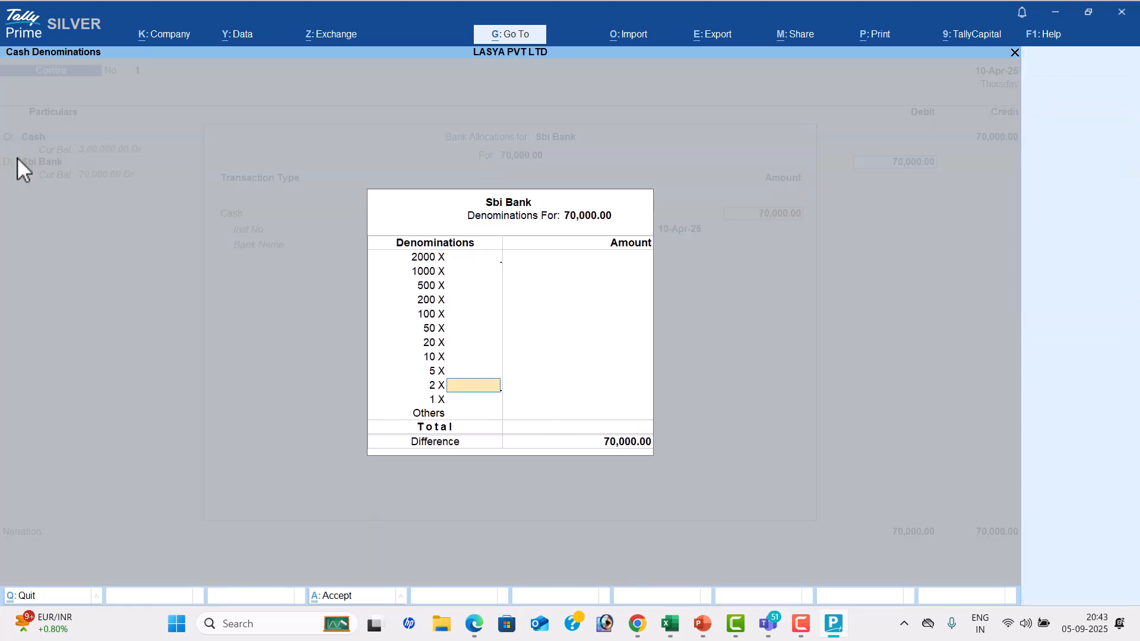
pyautogui.press('Return')
pyautogui.press('Return')
pyautogui.press('Return')
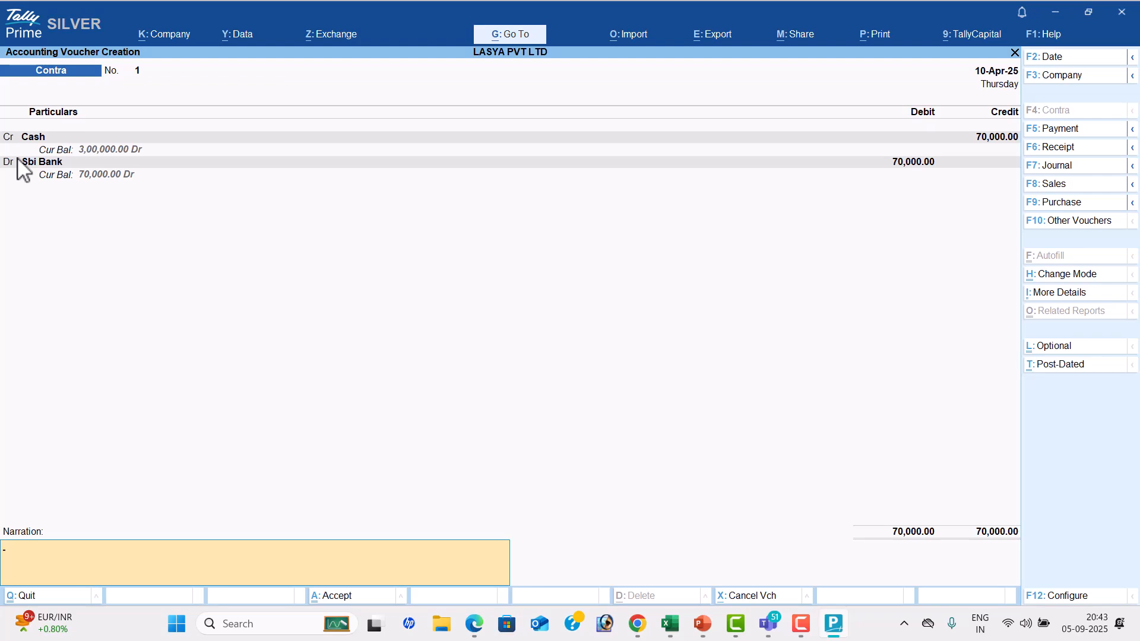
pyautogui.press('Return')
pyautogui.press('Return')
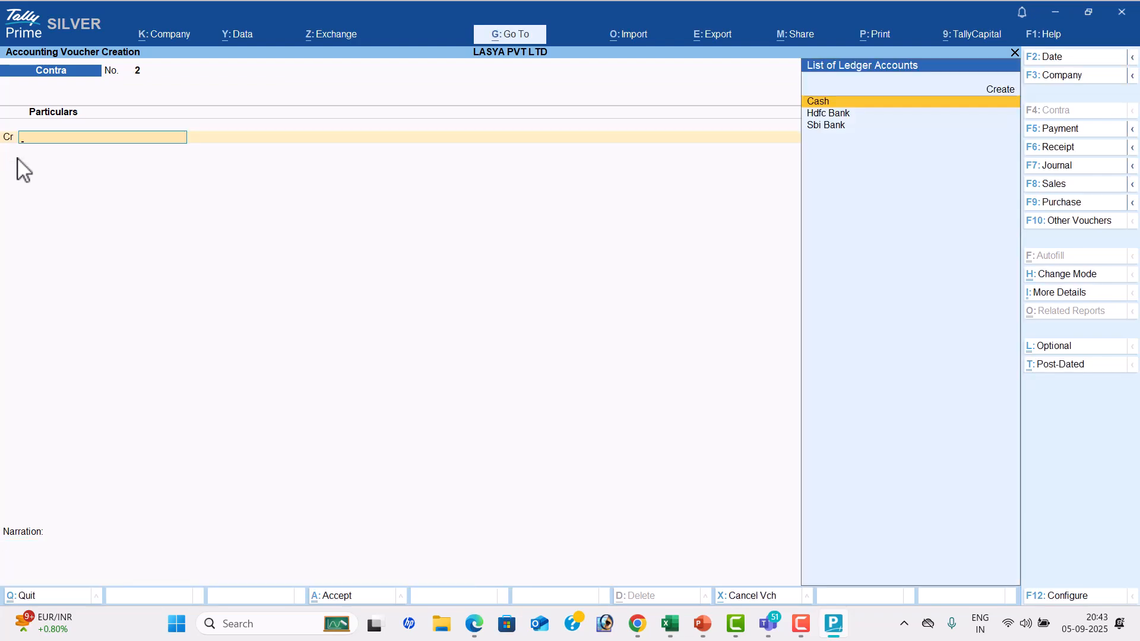
# Check the seventh transaction in the PDF and switch TallyPrime to a Payment voucher dated 12-4
pyautogui.hotkey('alt', 'Tab')
pyautogui.scroll(-1, 5, 285)
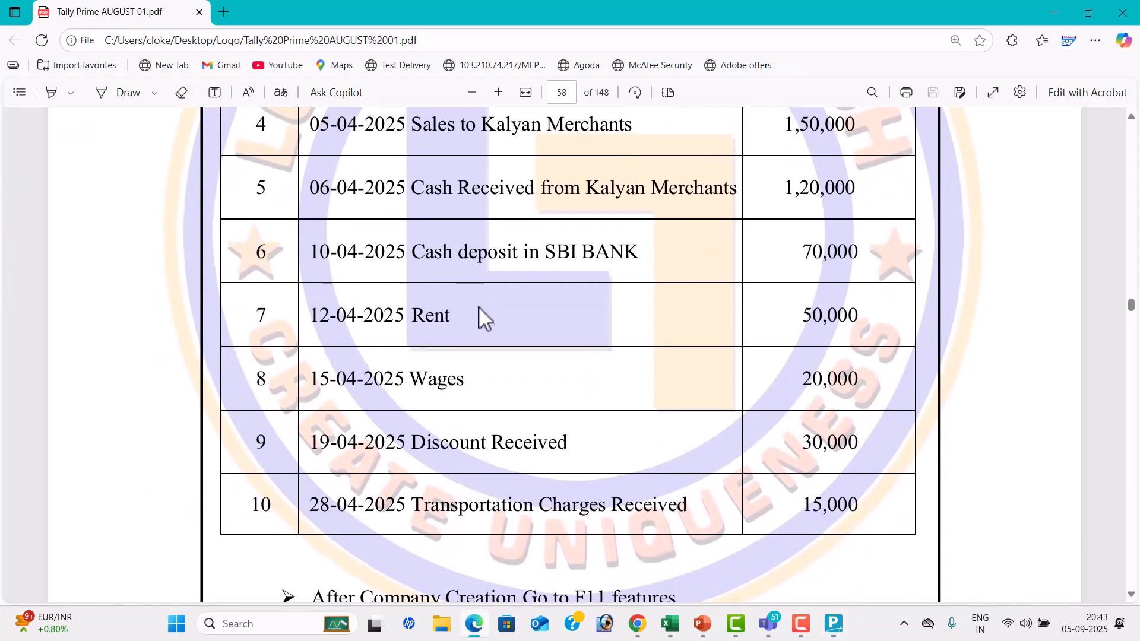
pyautogui.hotkey('alt', 'Tab')
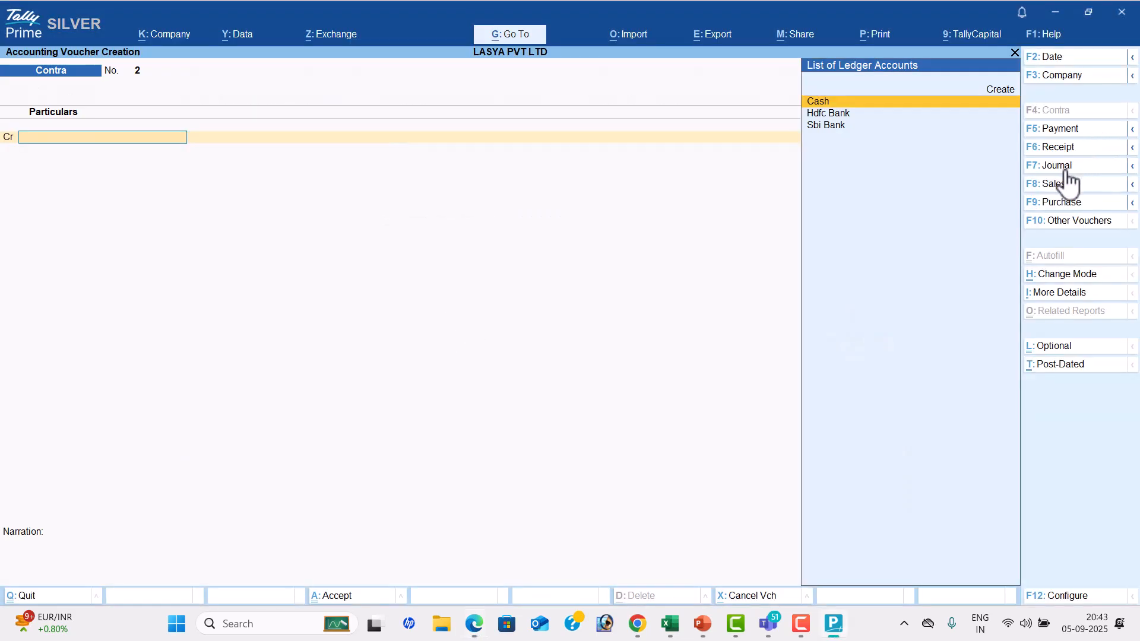
pyautogui.click(1075, 134)
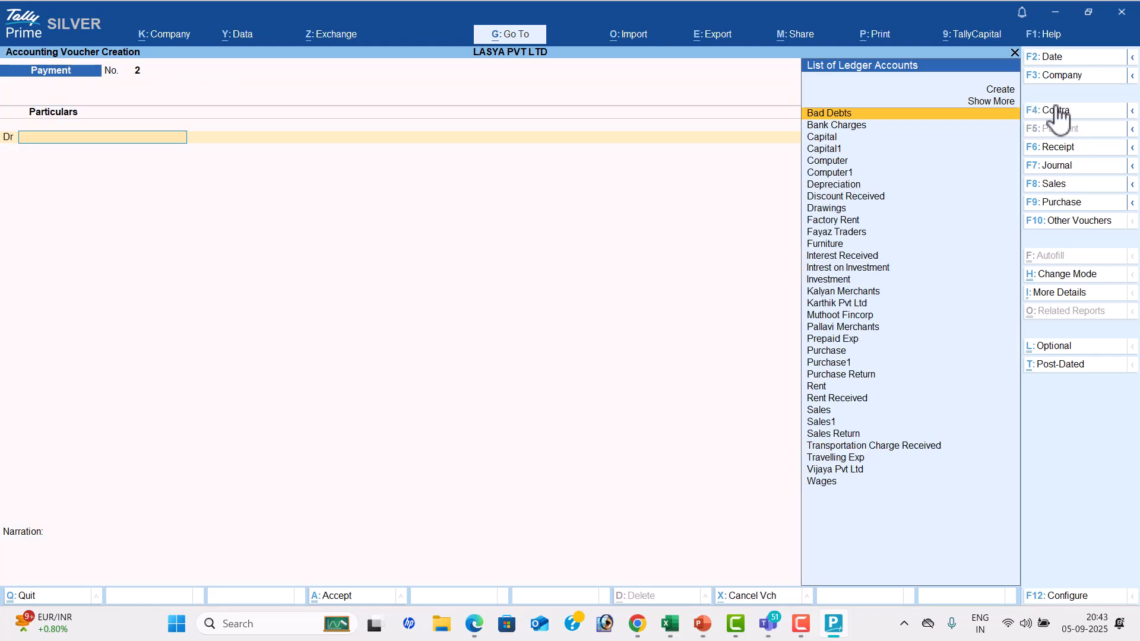
pyautogui.click(1046, 58)
pyautogui.hotkey('alt', 'Tab')
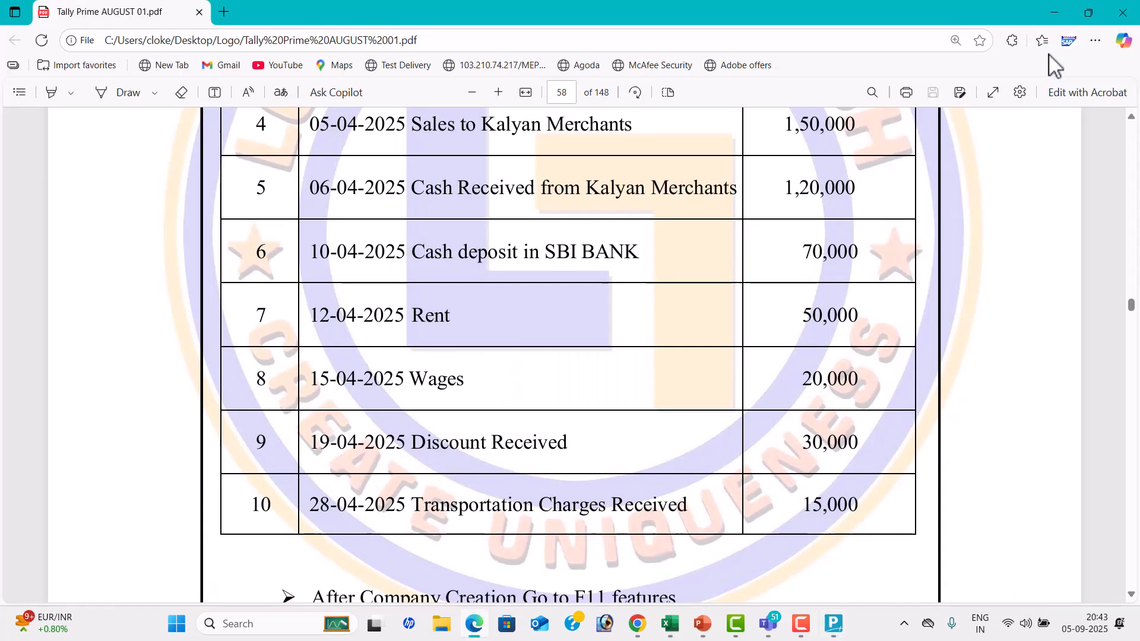
pyautogui.hotkey('alt', 'Tab')
pyautogui.write('12-')
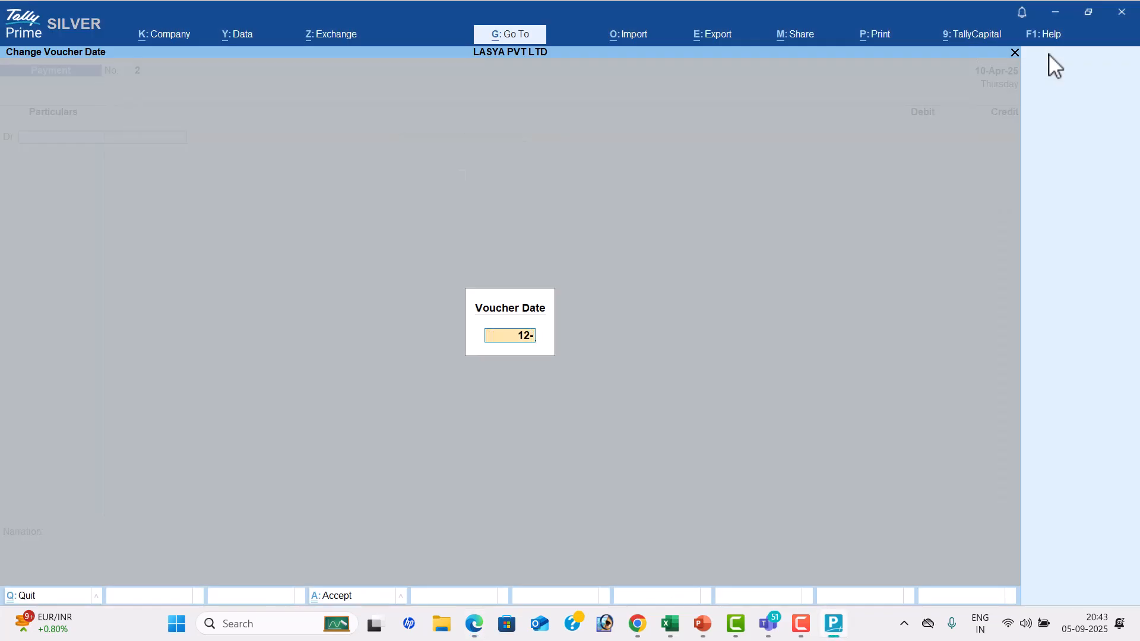
pyautogui.write('4')
pyautogui.press('Return')
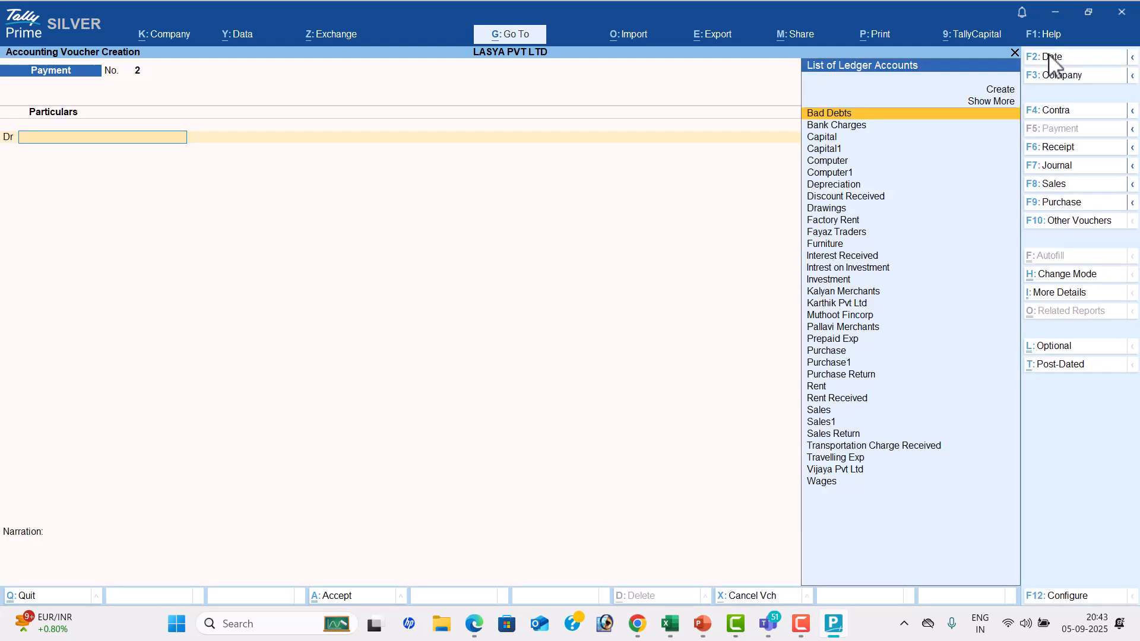
# Review the Rent entry in the PDF and debit Rent with 50000 in the Payment voucher
pyautogui.hotkey('alt', 'Tab')
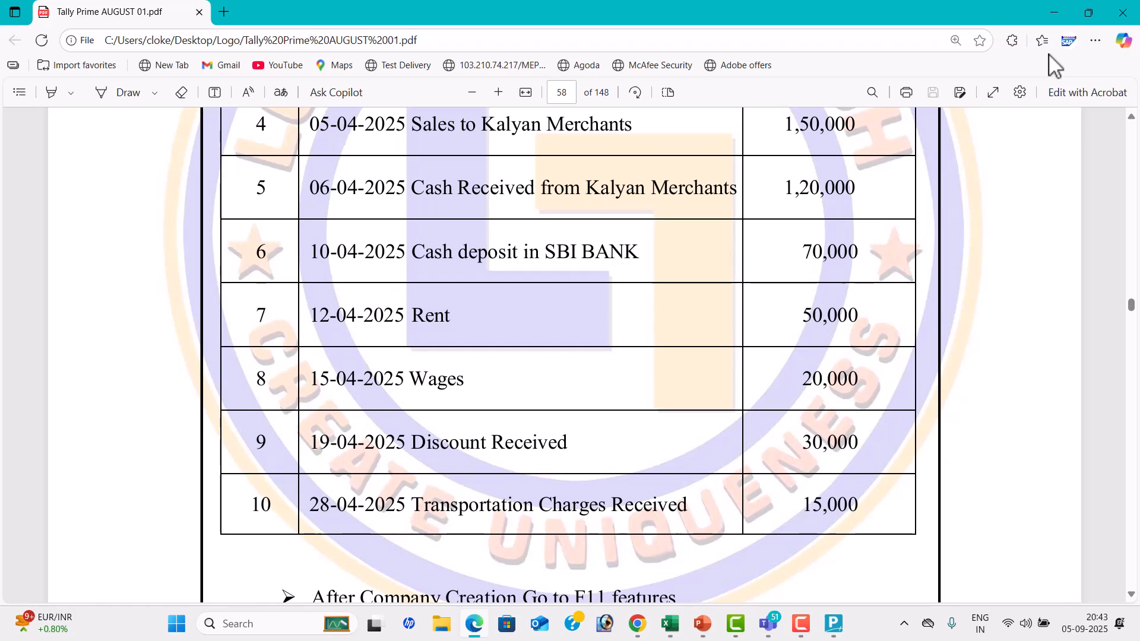
pyautogui.hotkey('alt', 'Tab')
pyautogui.write('RE')
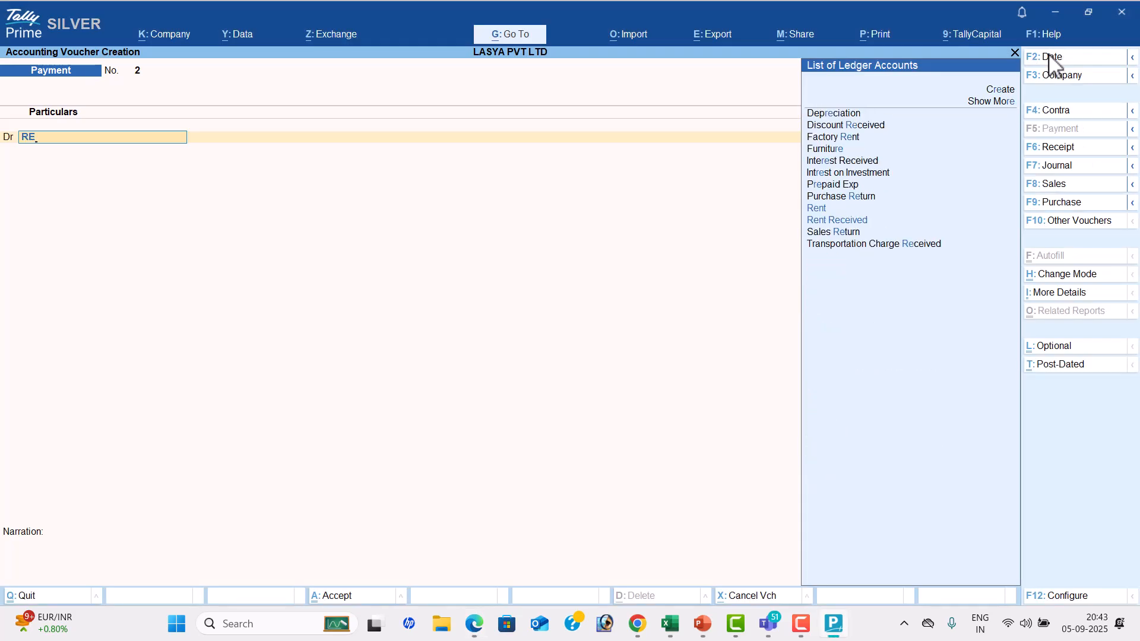
pyautogui.press('Return')
pyautogui.hotkey('alt', 'Tab')
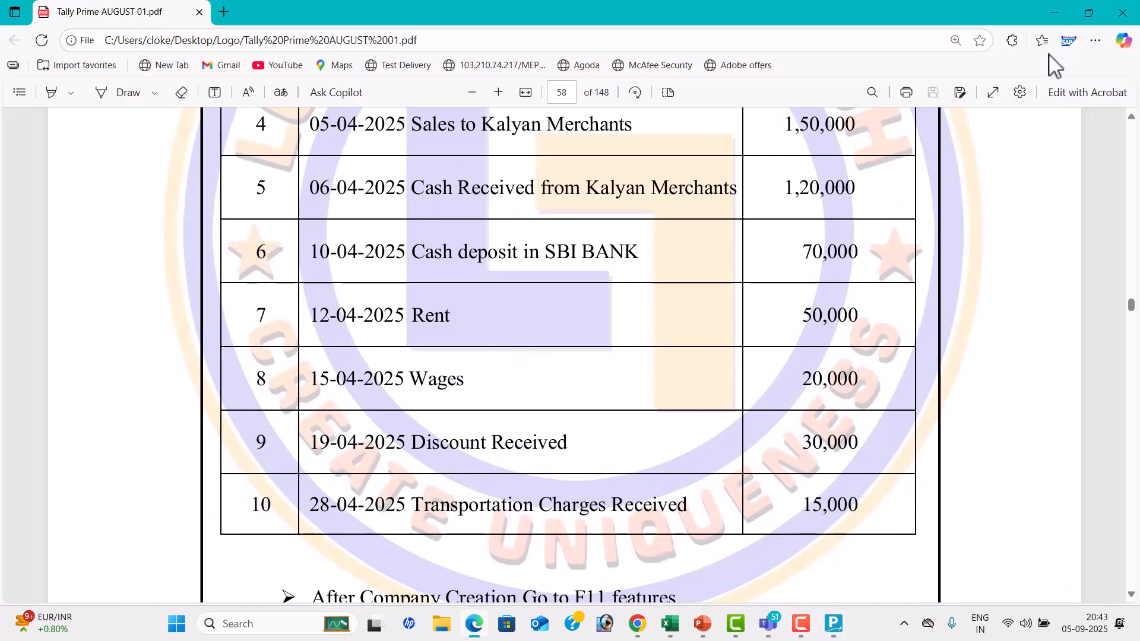
pyautogui.hotkey('alt', 'Tab')
pyautogui.write('50000')
pyautogui.press('Return')
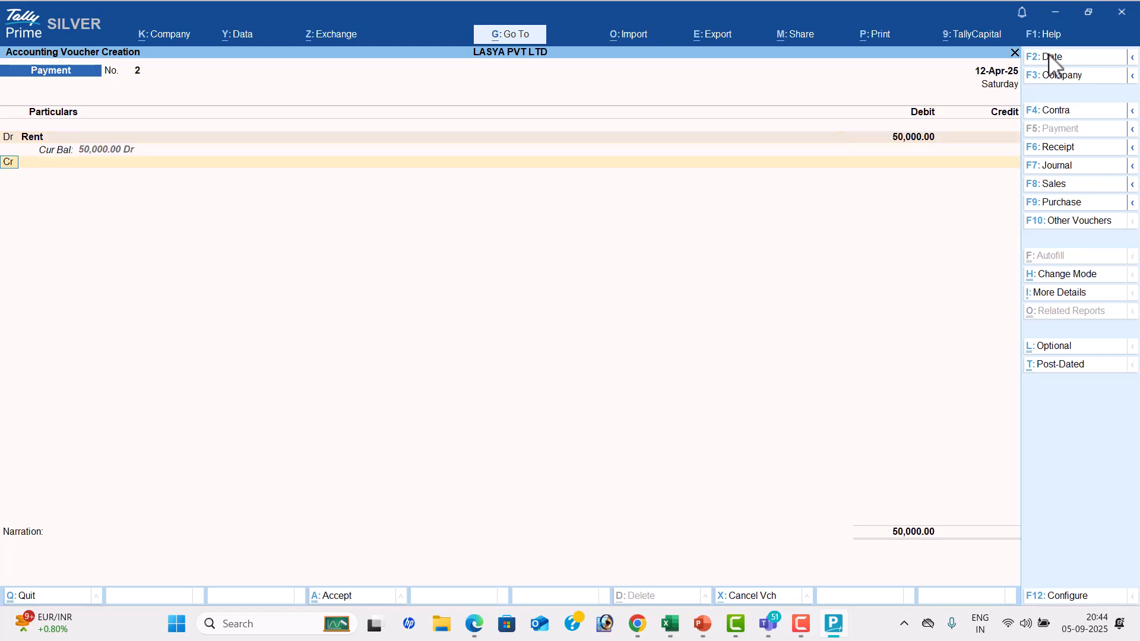
# Credit Cash with 50,000, leave the narration blank and accept the rent Payment voucher
pyautogui.press('Down')
pyautogui.press('Down')
pyautogui.press('Down')
pyautogui.press('Down')
pyautogui.press('Return')
pyautogui.press('Return')
pyautogui.press('Return')
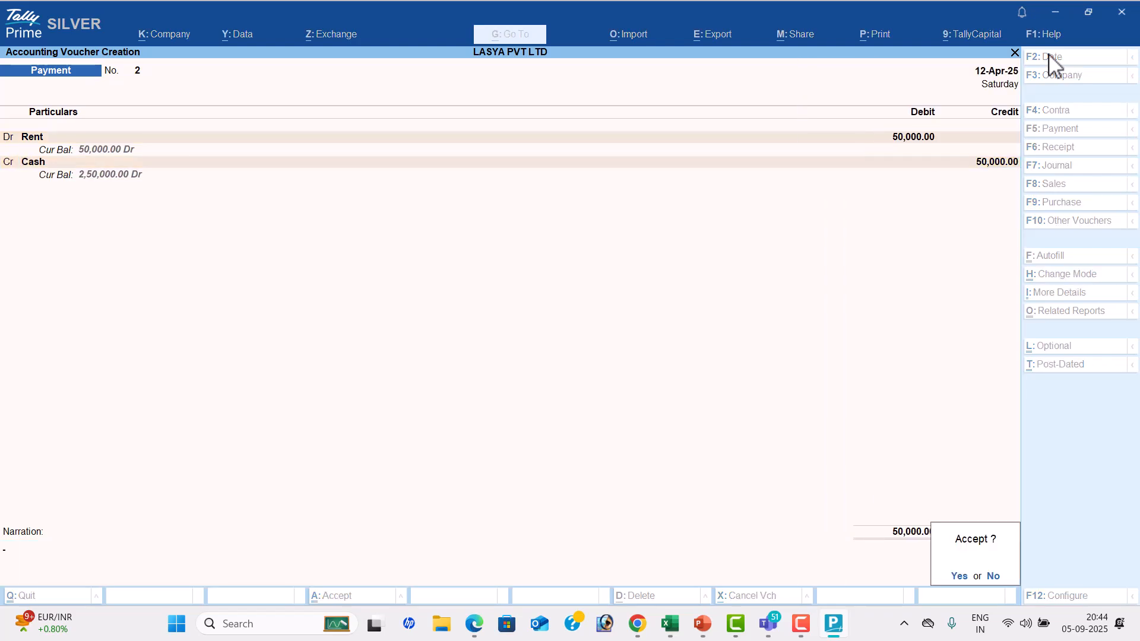
# Review the Wages entry in the PDF and debit Wages with 20000 in a new TallyPrime Payment voucher
pyautogui.hotkey('alt', 'Tab')
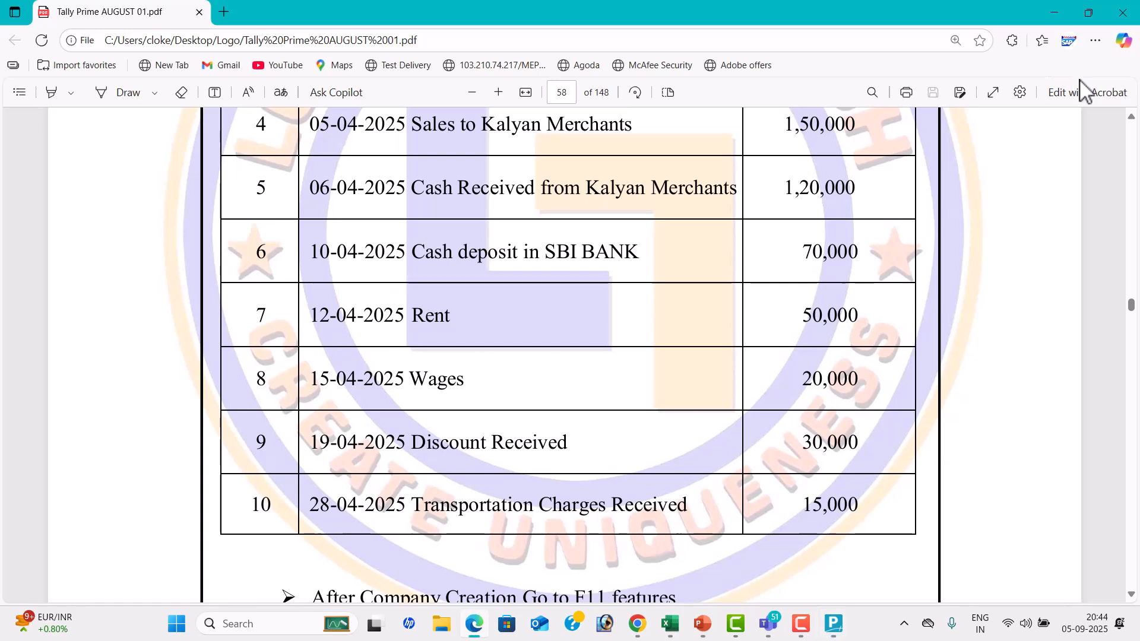
pyautogui.scroll(-2, 365, 334)
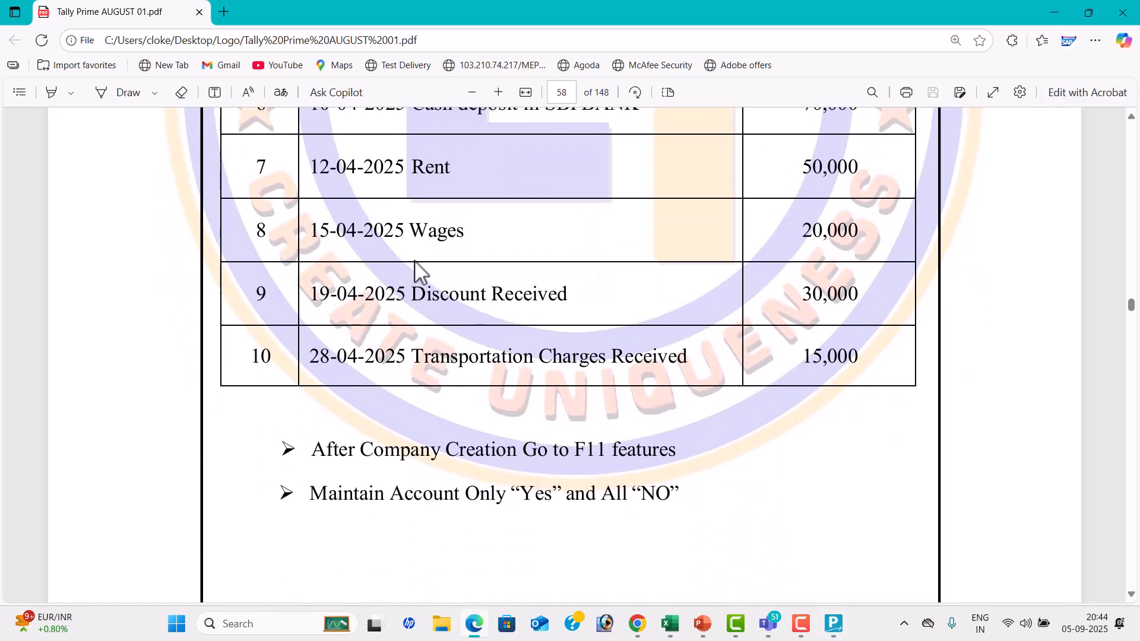
pyautogui.hotkey('alt', 'Tab')
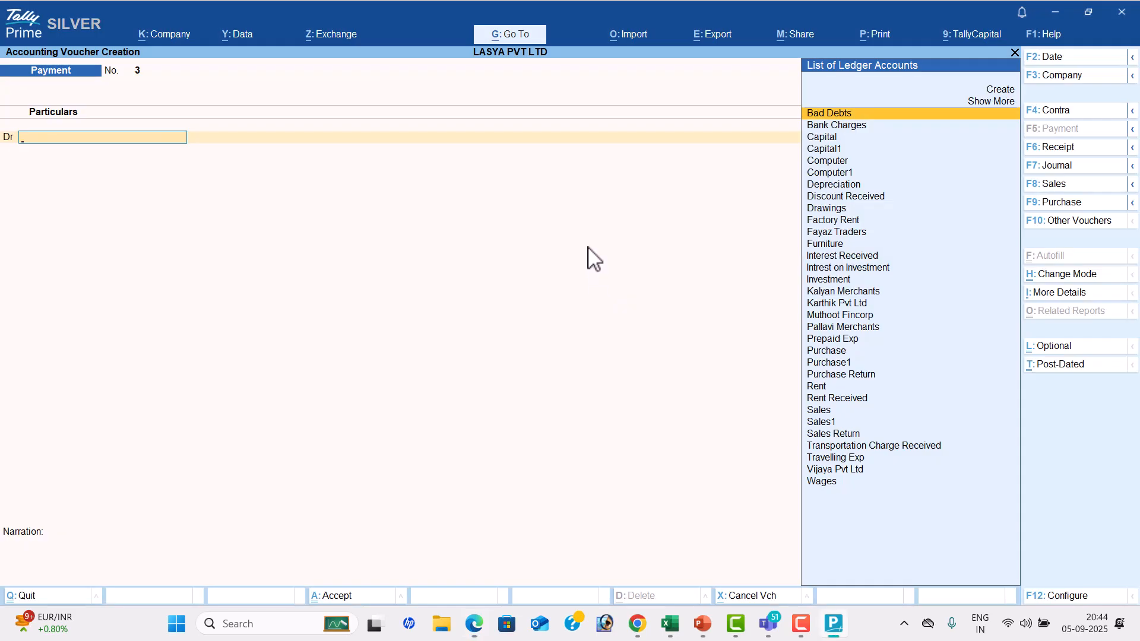
pyautogui.hotkey('alt', 'Tab')
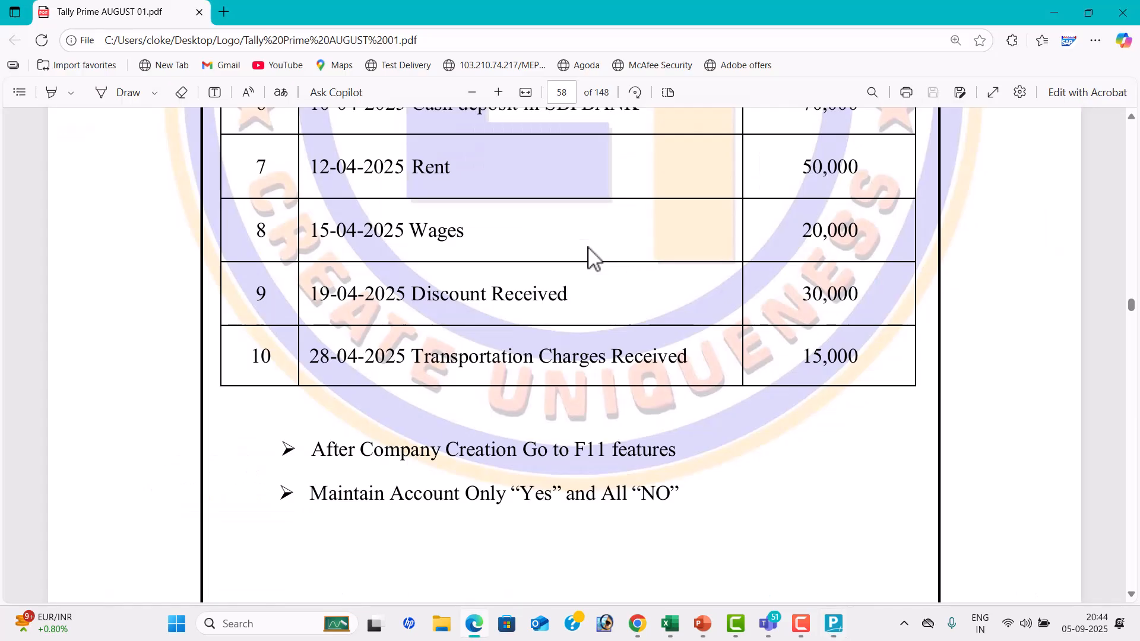
pyautogui.hotkey('alt', 'Tab')
pyautogui.write('w')
pyautogui.press('Return')
pyautogui.hotkey('alt', 'Tab')
pyautogui.hotkey('alt', 'Tab')
pyautogui.write('20000')
pyautogui.press('Return')
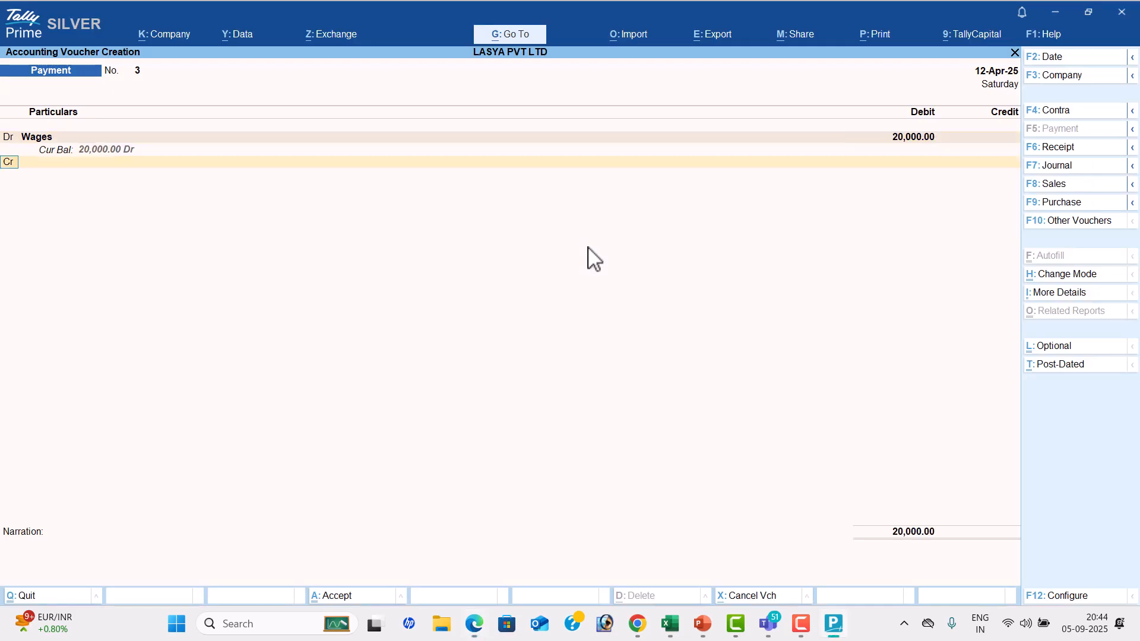
# Credit Cash with 20,000, leave the narration blank and accept the wages Payment voucher
pyautogui.press('Down')
pyautogui.press('Down')
pyautogui.press('Down')
pyautogui.press('Down')
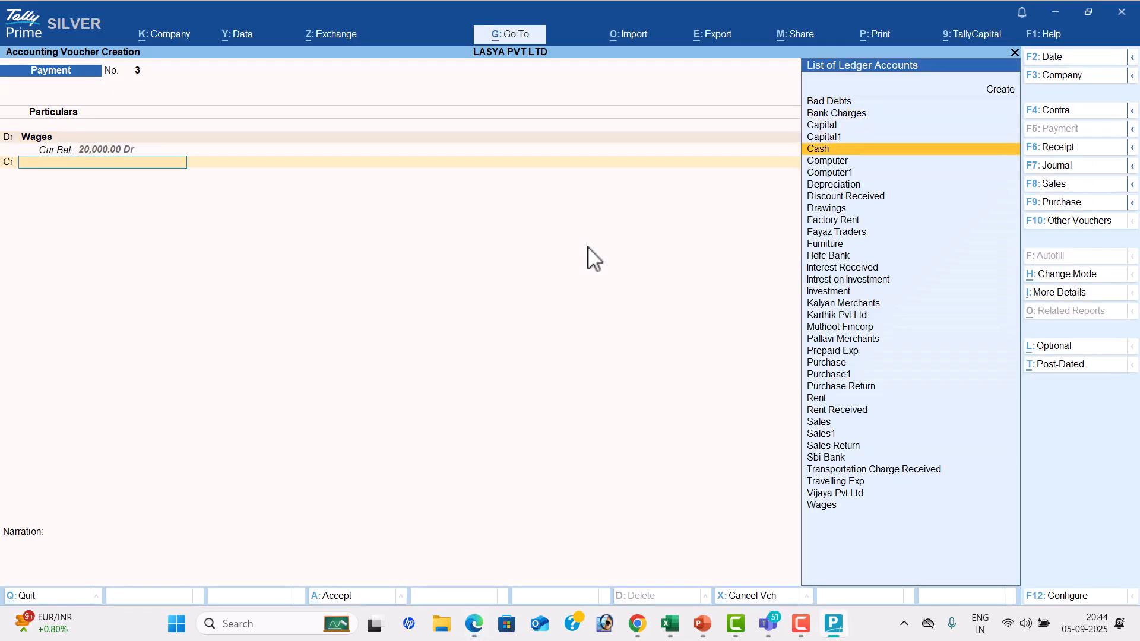
pyautogui.press('Return')
pyautogui.press('Return')
pyautogui.press('Return')
pyautogui.press('Return')
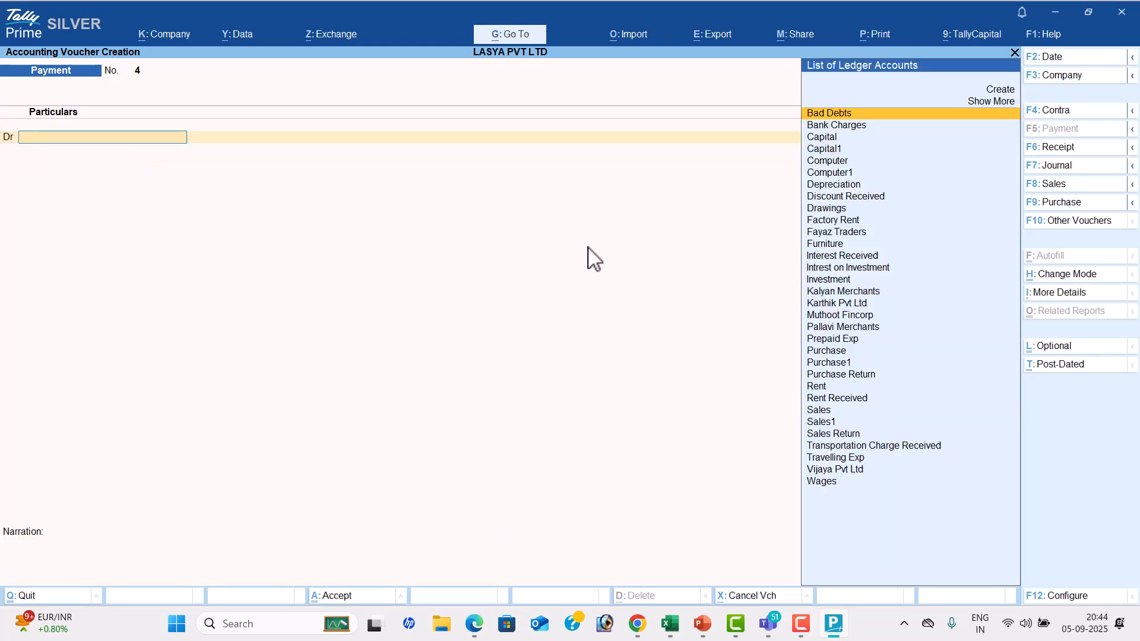
# Check the ninth transaction in the PDF and switch TallyPrime to a Receipt voucher dated 19-4
pyautogui.hotkey('alt', 'Tab')
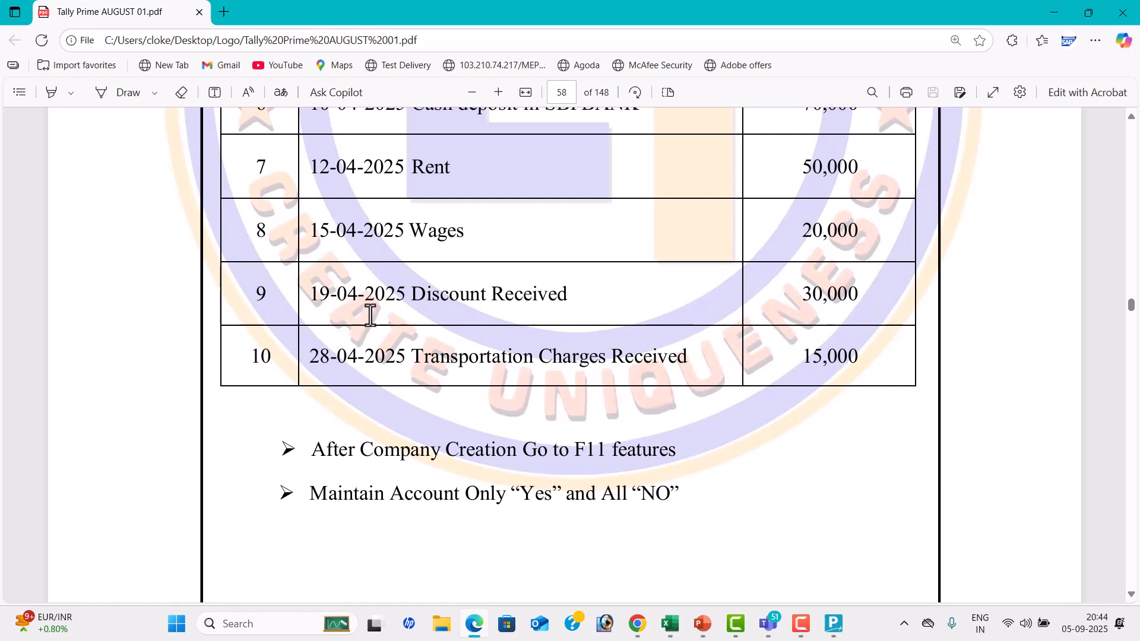
pyautogui.hotkey('alt', 'Tab')
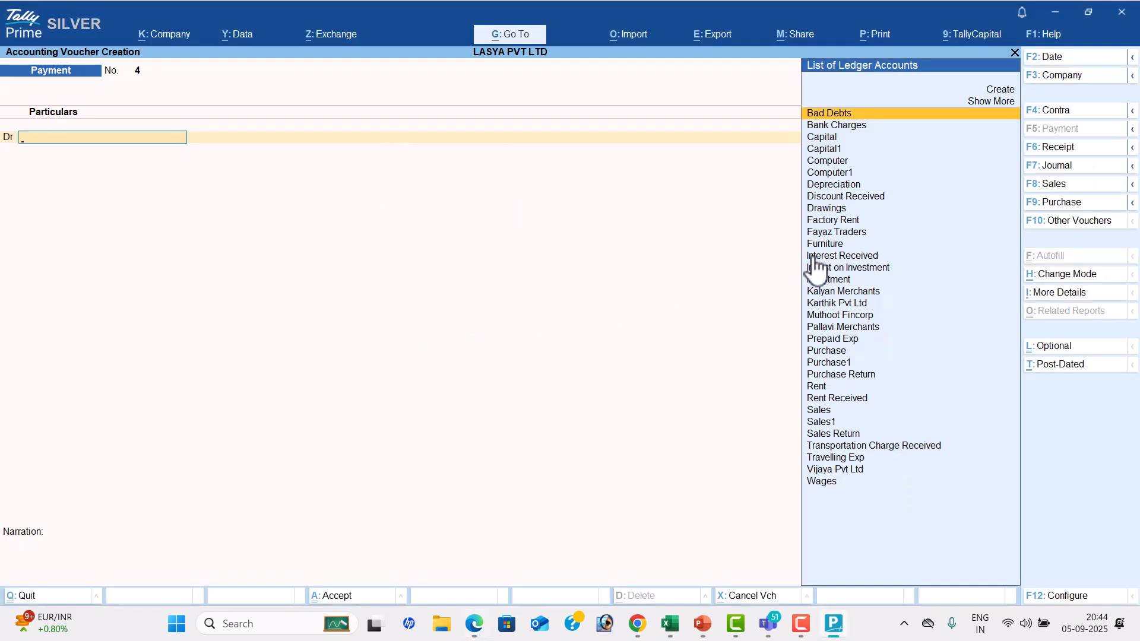
pyautogui.click(1063, 149)
pyautogui.click(1062, 57)
pyautogui.write('19-4')
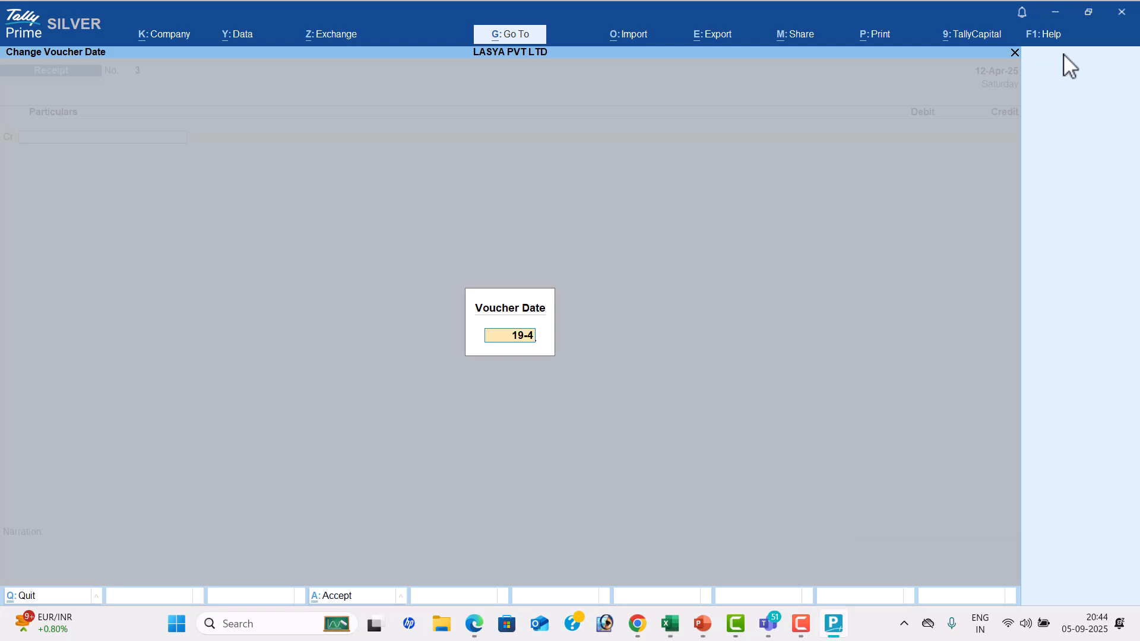
pyautogui.press('Return')
# Credit Discount Received with 30000 in the Receipt voucher, checking the amount in the PDF
pyautogui.write('DI')
pyautogui.press('Return')
pyautogui.hotkey('alt', 'Tab')
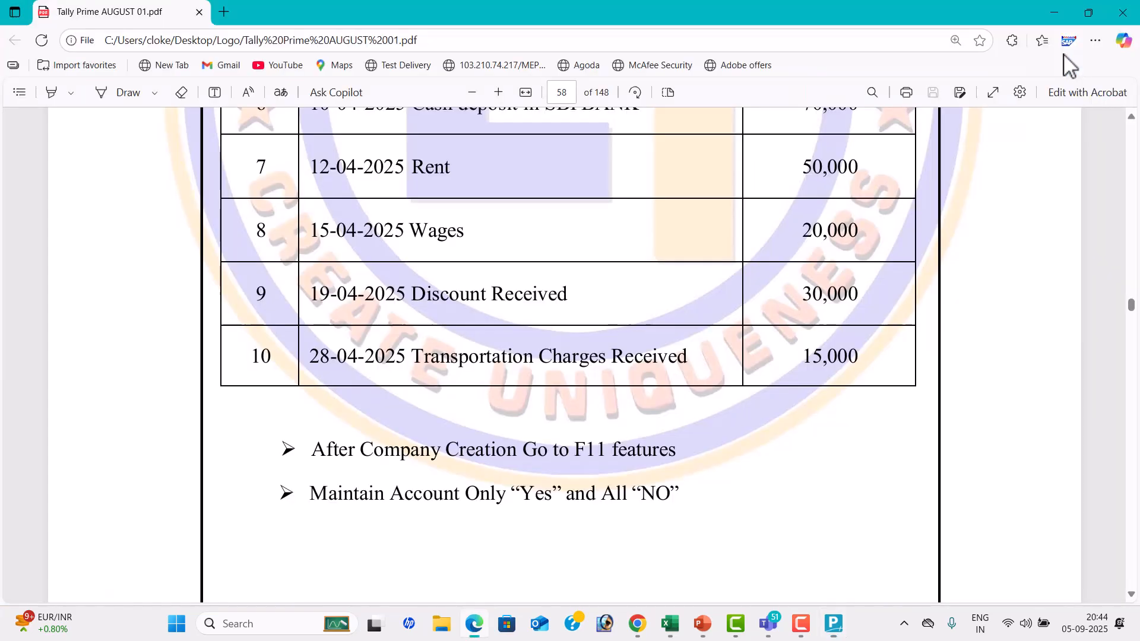
pyautogui.hotkey('alt', 'Tab')
pyautogui.write('30000')
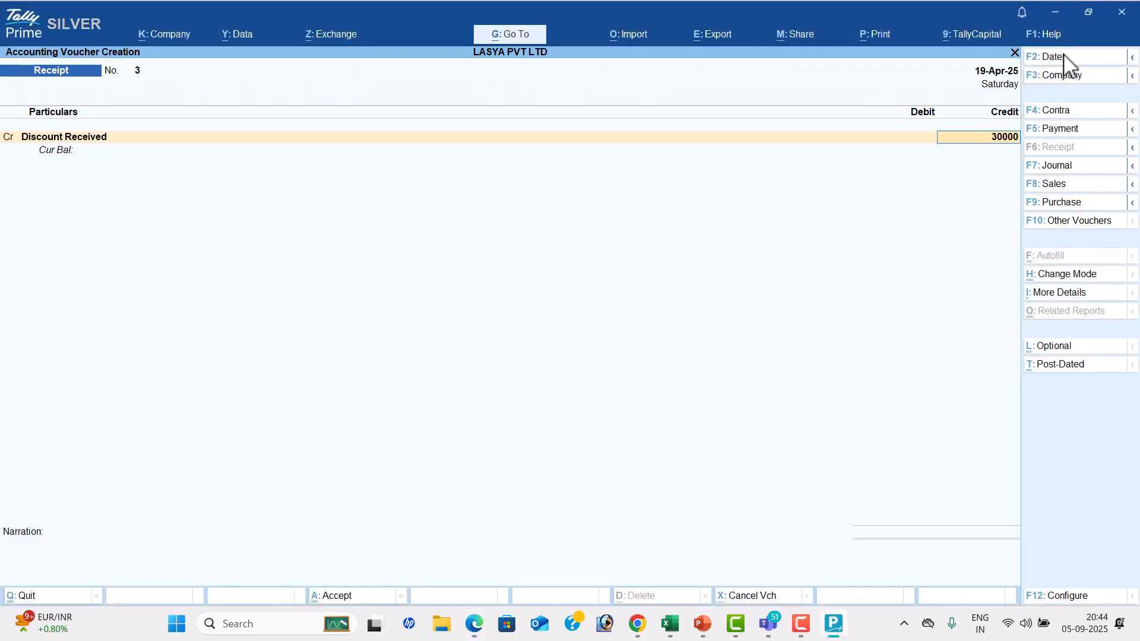
pyautogui.press('Return')
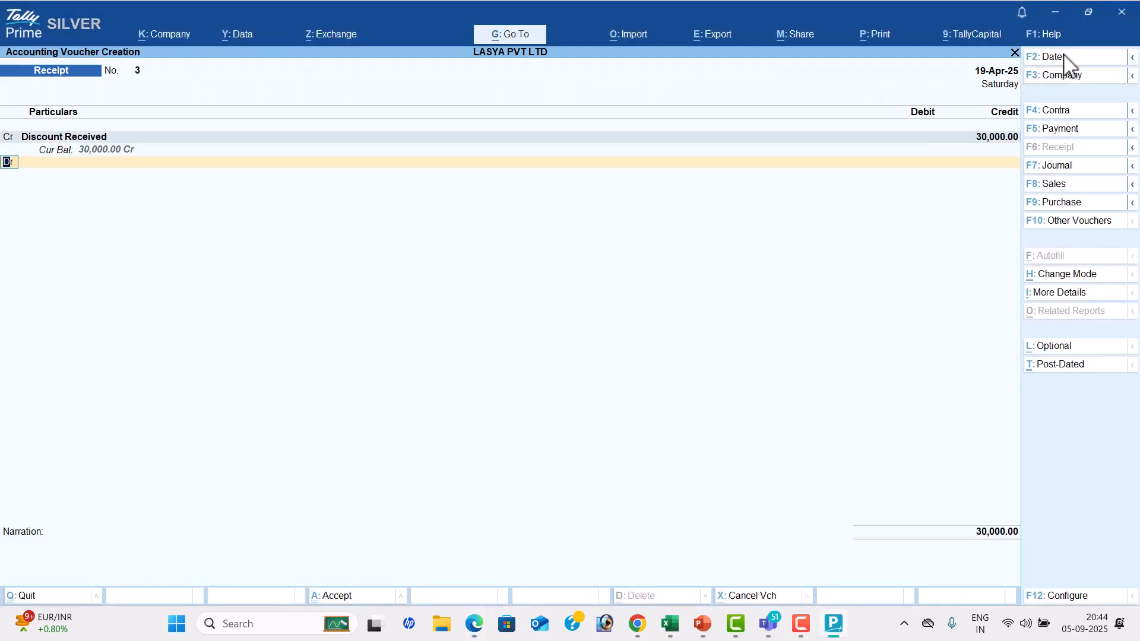
# Debit Cash with 30,000, leave the narration blank and accept the discount Receipt voucher
pyautogui.press('Down')
pyautogui.press('Down')
pyautogui.press('Down')
pyautogui.press('Down')
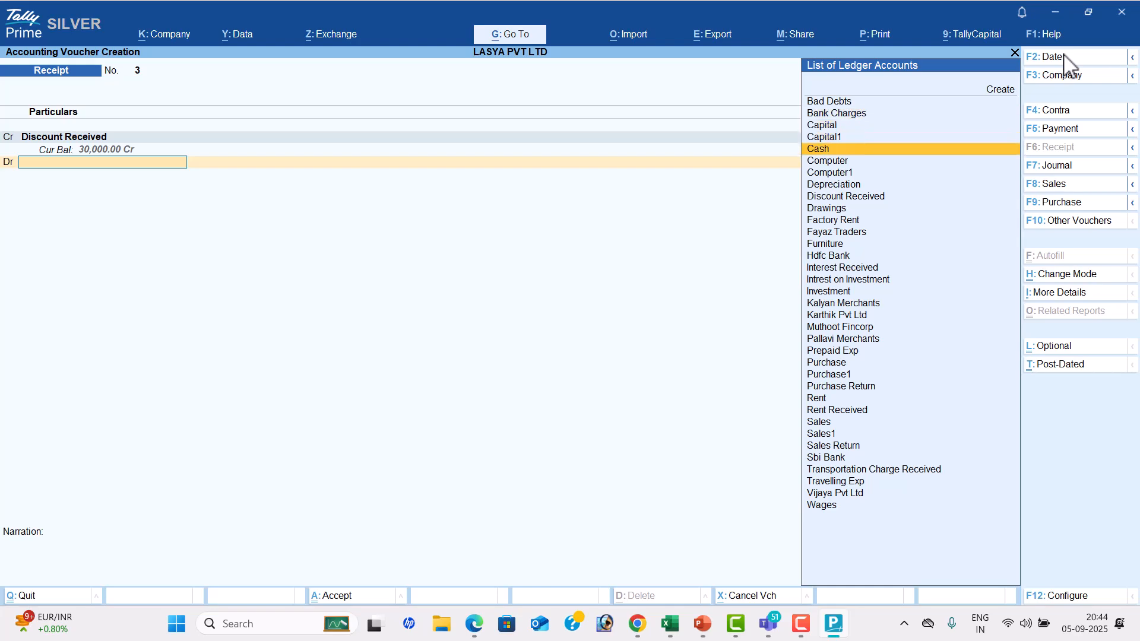
pyautogui.press('Return')
pyautogui.press('Return')
pyautogui.press('Return')
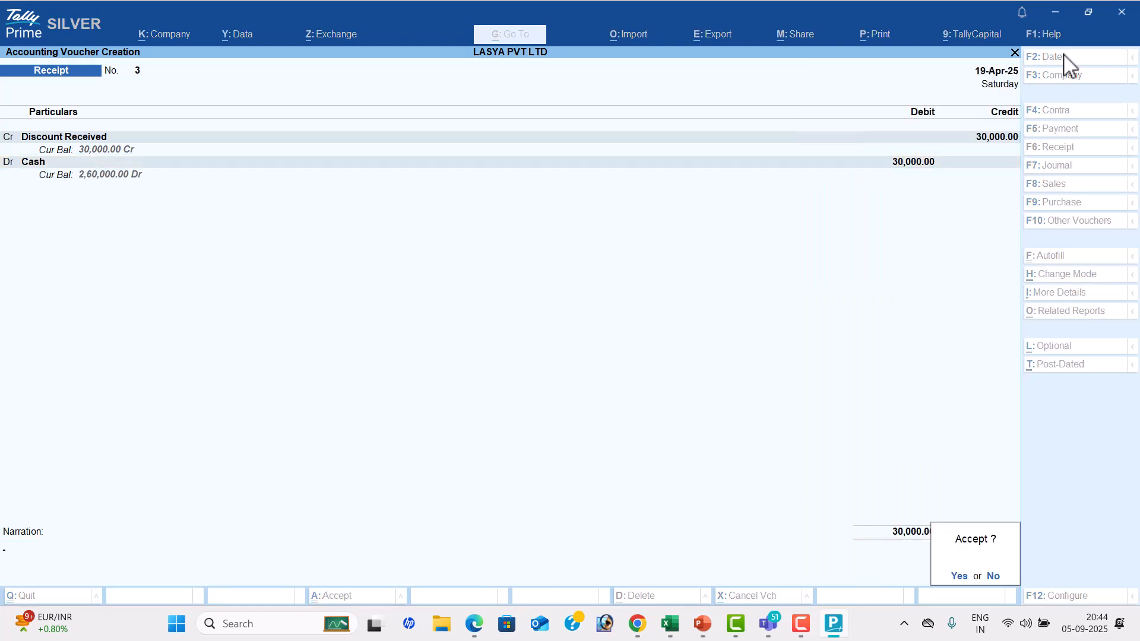
pyautogui.press('Return')
# Check the tenth transaction in the PDF and set the new Receipt voucher's date to 28-4 in TallyPrime
pyautogui.hotkey('alt', 'Tab')
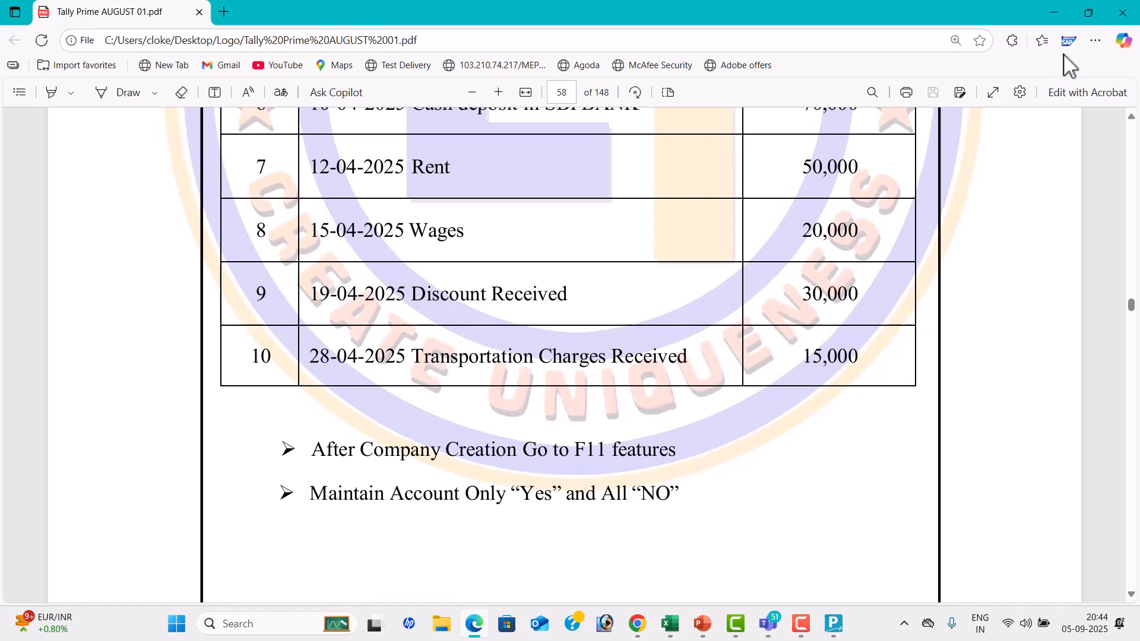
pyautogui.hotkey('alt', 'Tab')
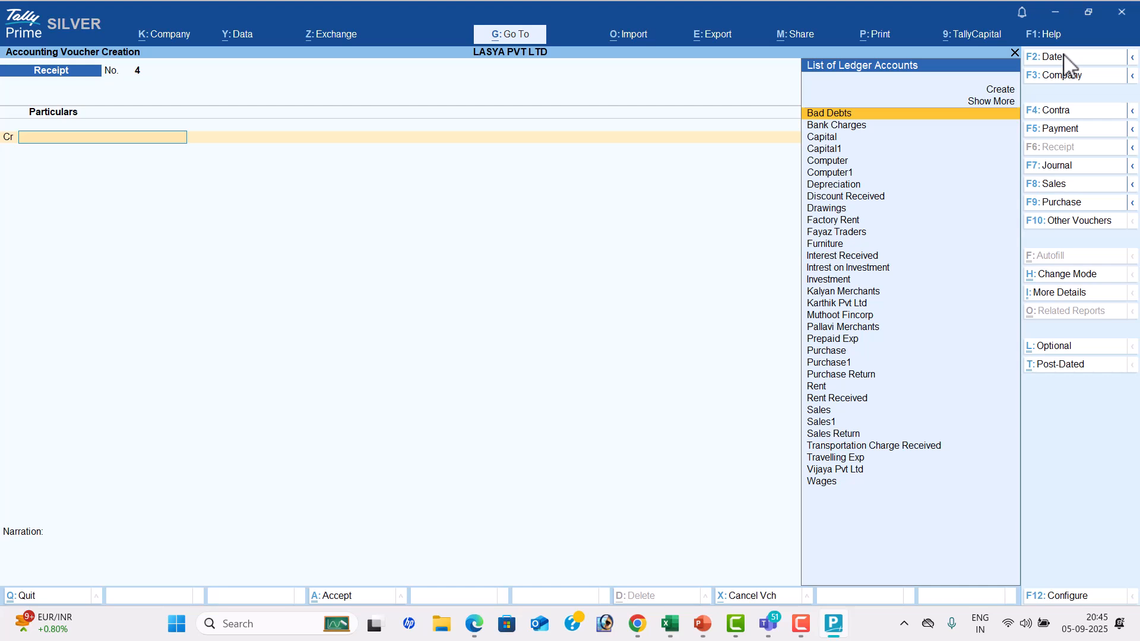
pyautogui.click(1064, 59)
pyautogui.write('28-4')
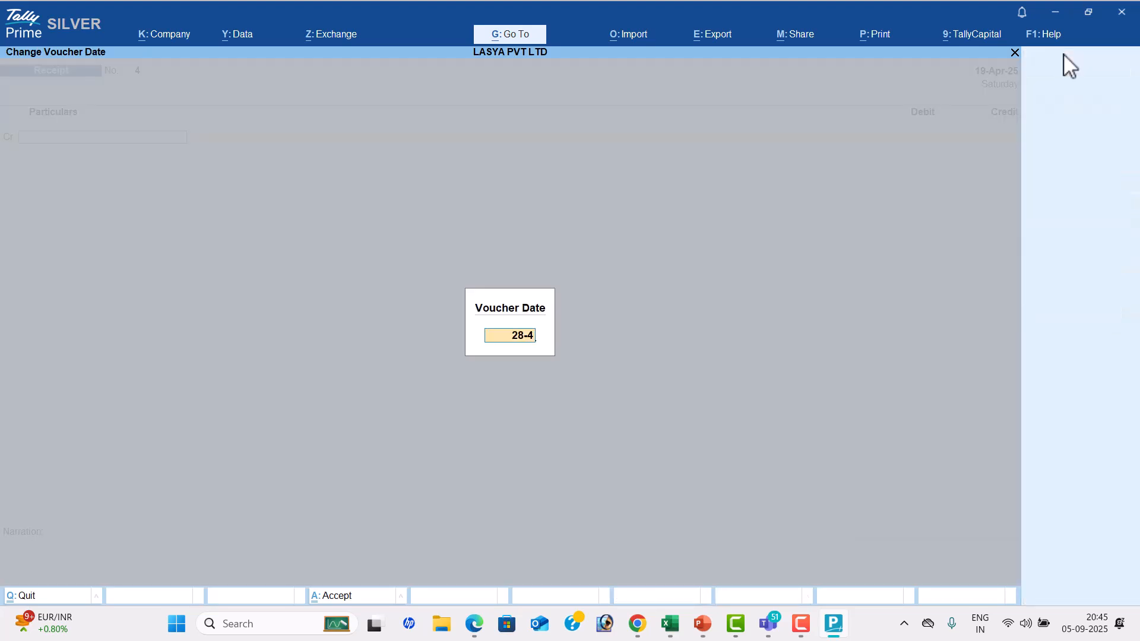
pyautogui.press('Return')
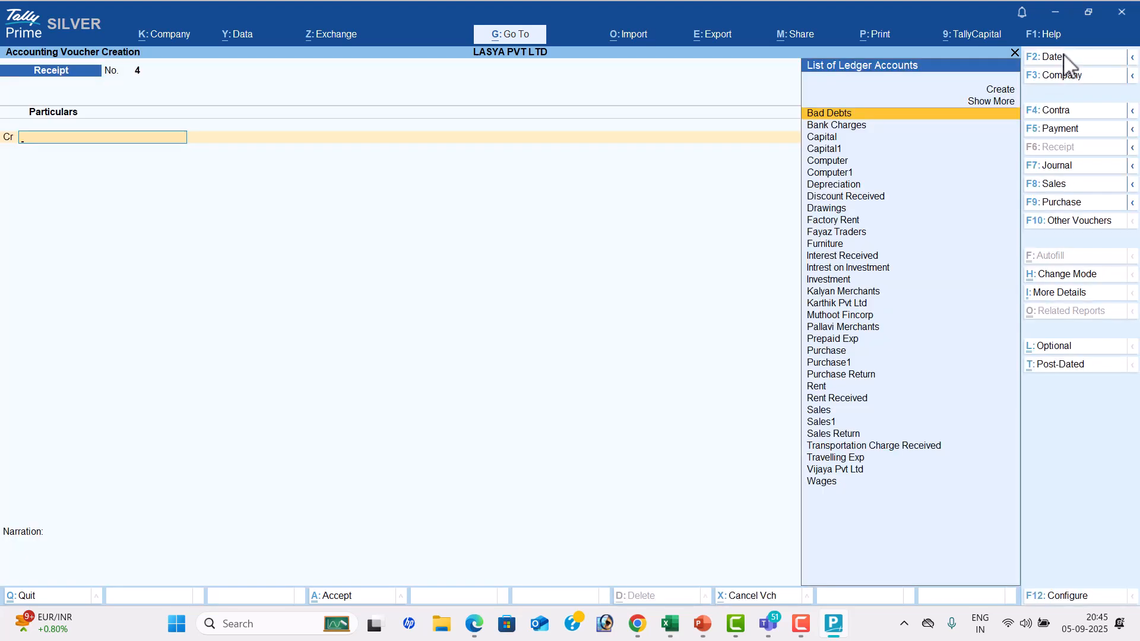
# Credit Transportation Charge Received with 15000 in the Receipt voucher, checking the amount in the PDF
pyautogui.write('TR')
pyautogui.press('Down')
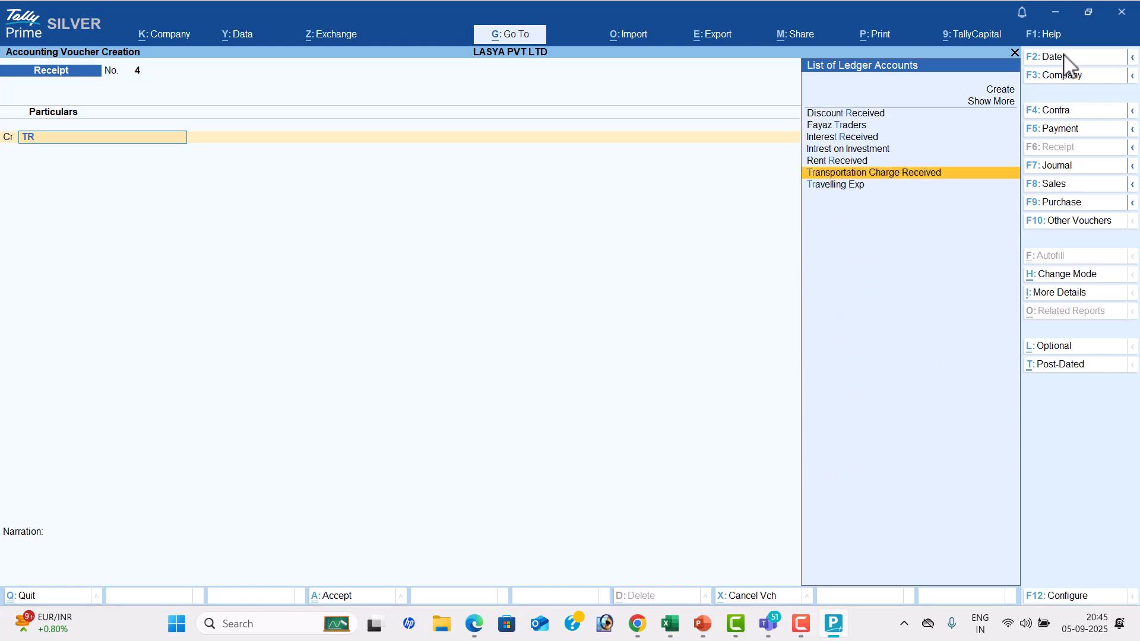
pyautogui.press('Return')
pyautogui.hotkey('alt', 'Tab')
pyautogui.hotkey('alt', 'Tab')
pyautogui.write('15000')
pyautogui.press('Return')
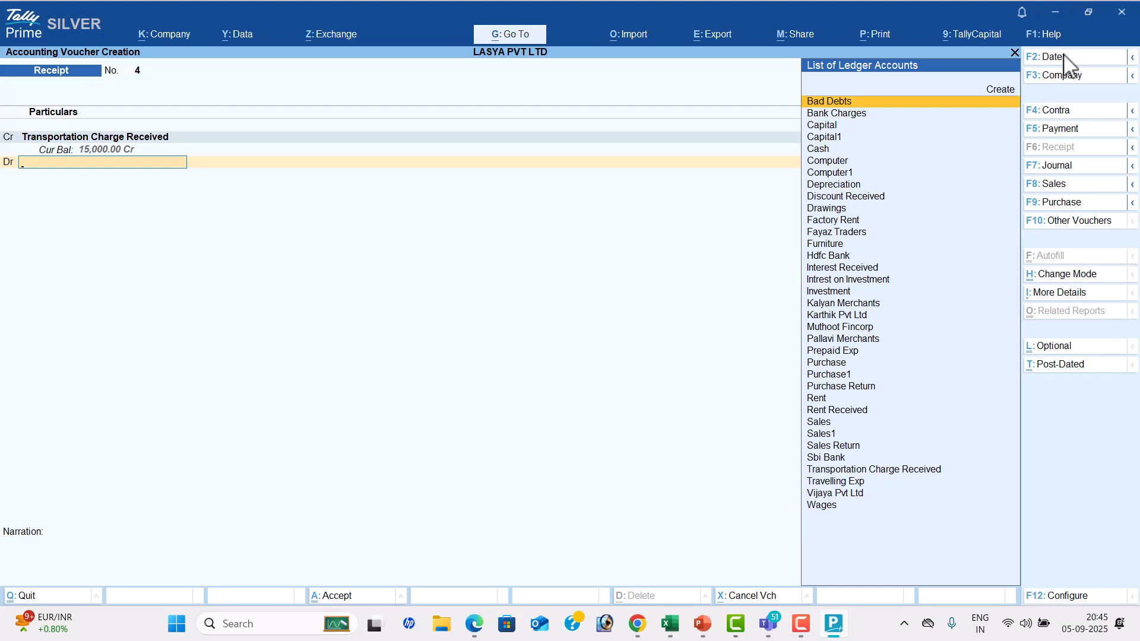
# Debit Cash with 15,000, leave the narration blank and accept the transportation charges Receipt voucher
pyautogui.press('Down')
pyautogui.press('Down')
pyautogui.press('Down')
pyautogui.press('Down')
pyautogui.press('Return')
pyautogui.press('Return')
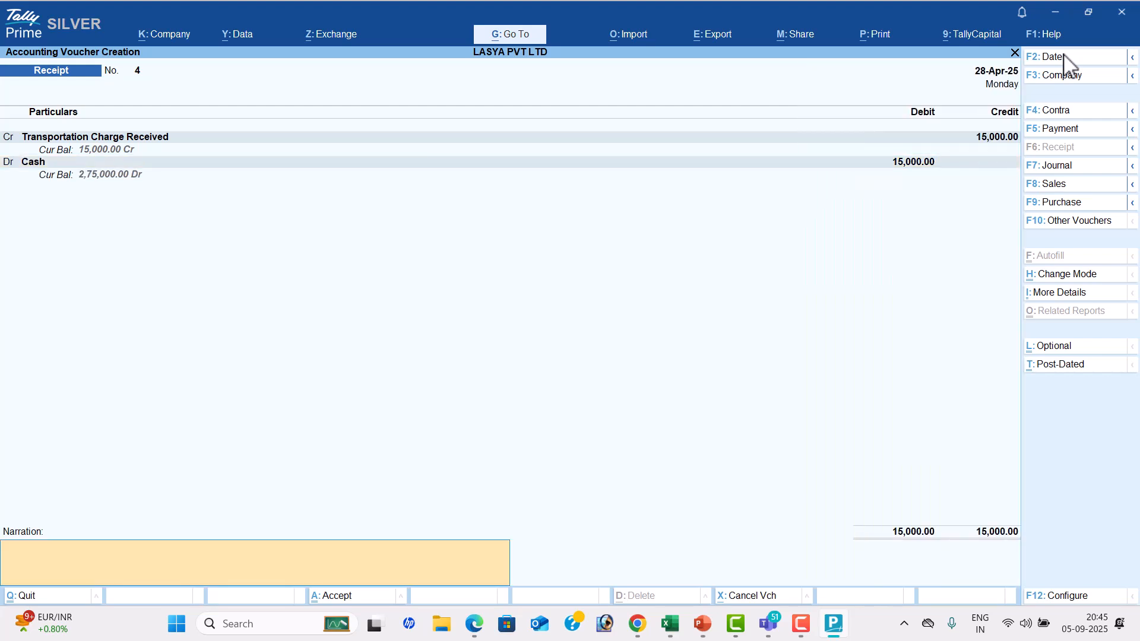
pyautogui.press('Return')
pyautogui.press('Return')
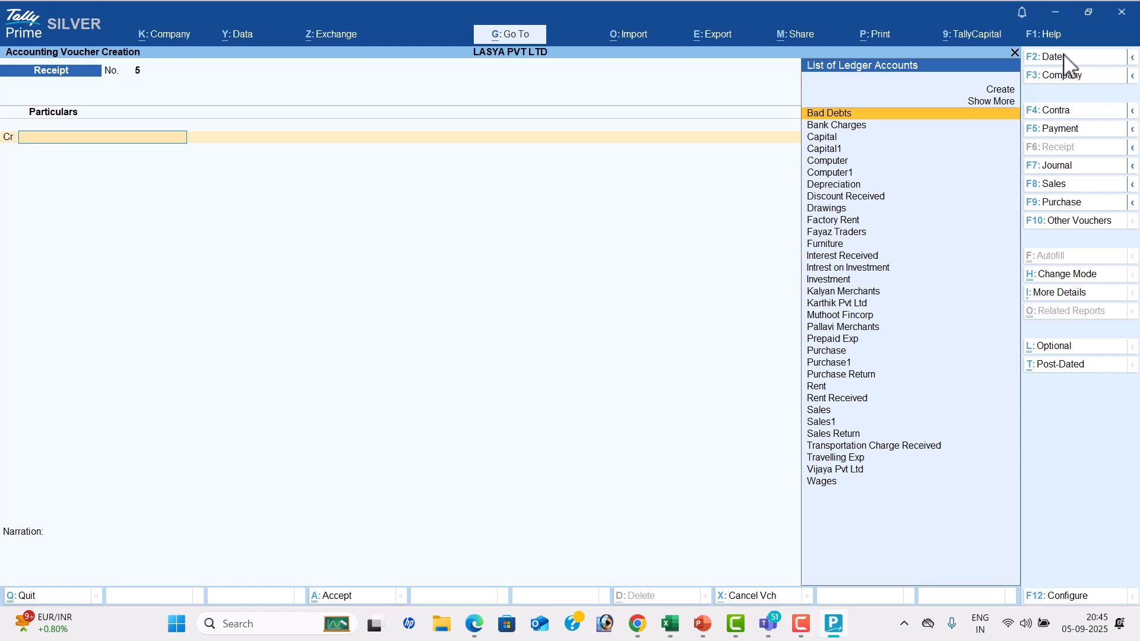
# Switch to the TALLY TEST workbook in Excel and enter MIS REPORTS in cell E31 of Sheet1
pyautogui.hotkey('alt', 'Tab')
pyautogui.press('Tab')
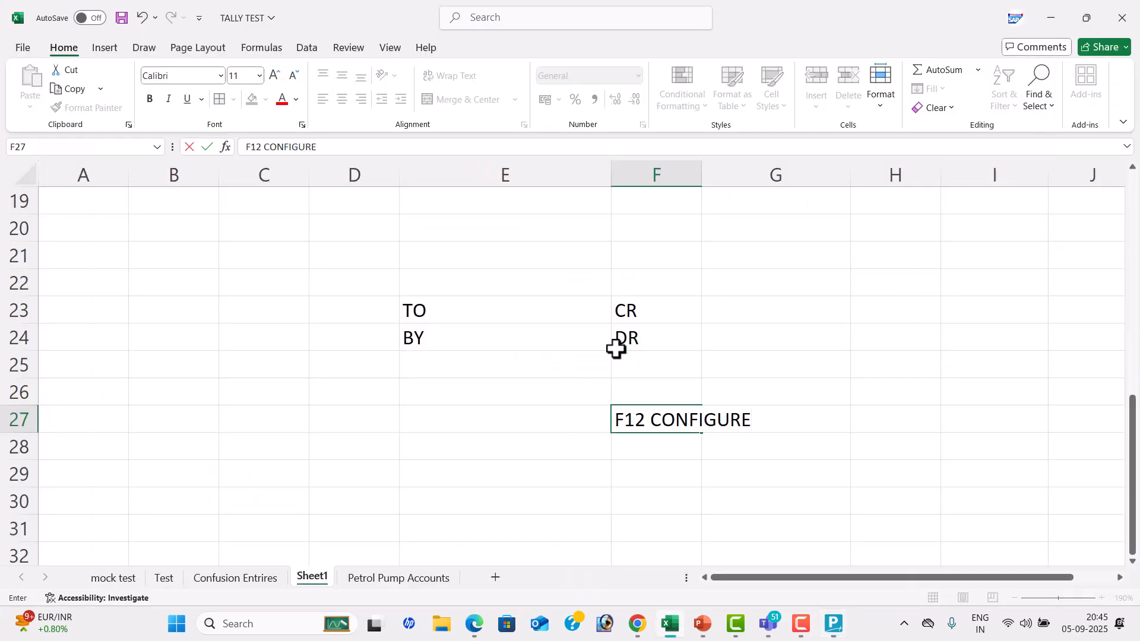
pyautogui.scroll(2, 616, 349)
pyautogui.scroll(-3, 618, 369)
pyautogui.click(485, 438)
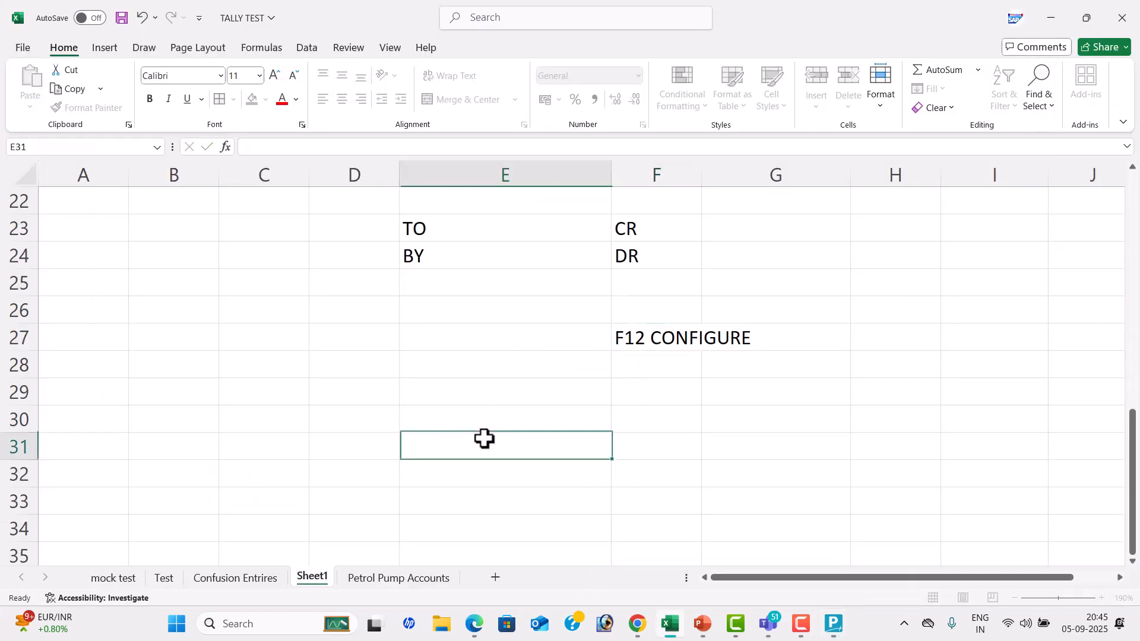
pyautogui.write('MIS ')
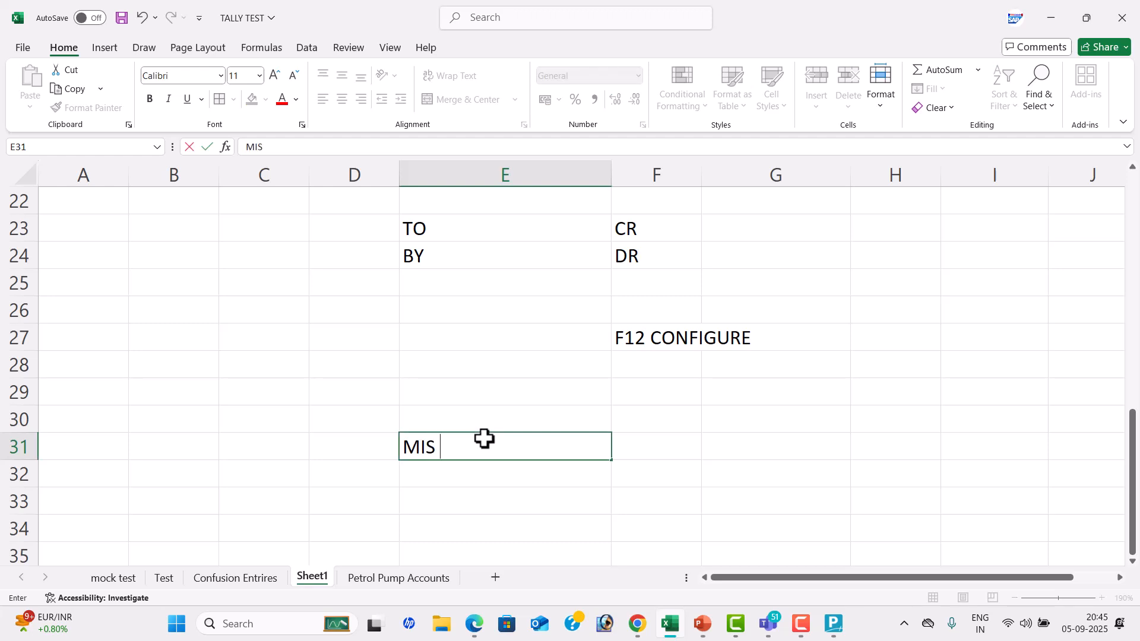
pyautogui.write('REPORTS')
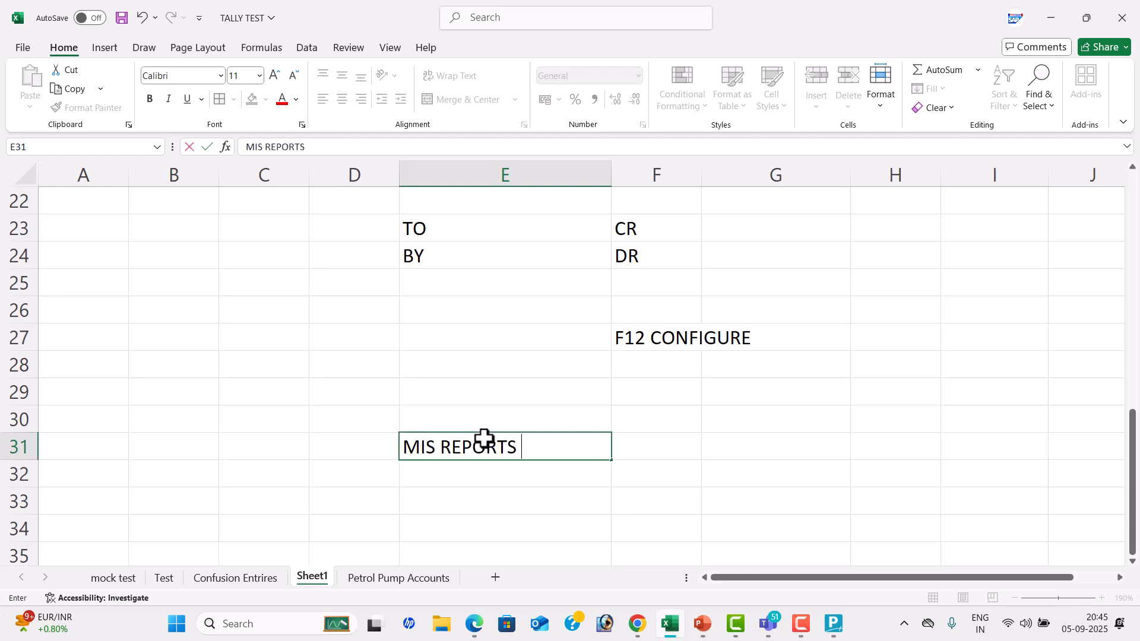
# Enter CHECK in cell E33 and fill the MIS REPORTS cell with yellow
pyautogui.press('Return')
pyautogui.press('Down')
pyautogui.write('CHECK')
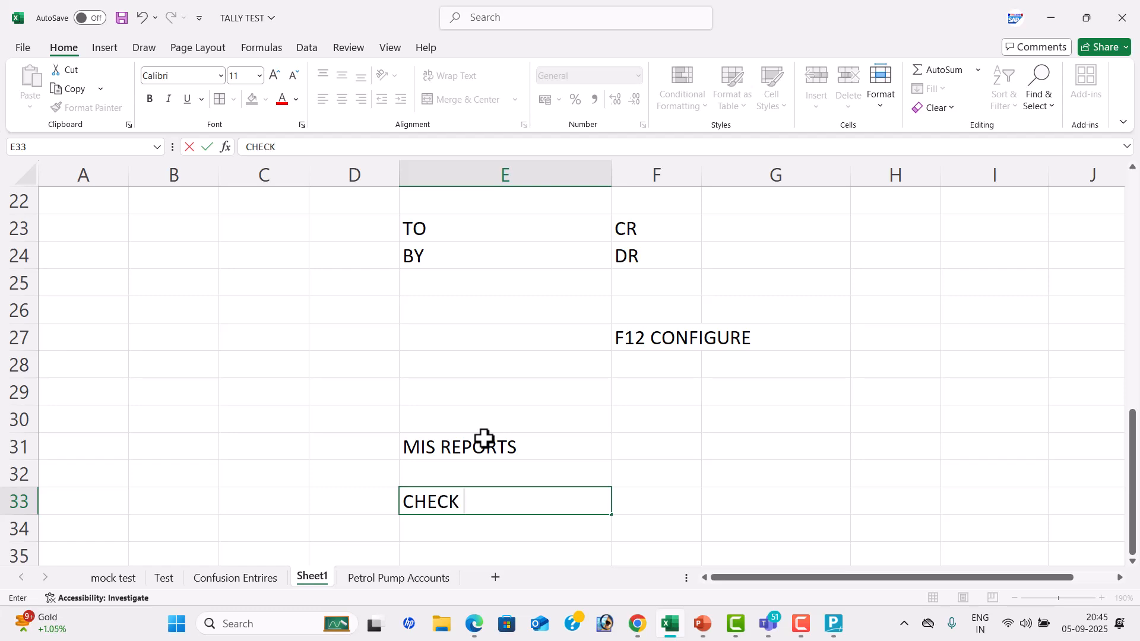
pyautogui.click(482, 439)
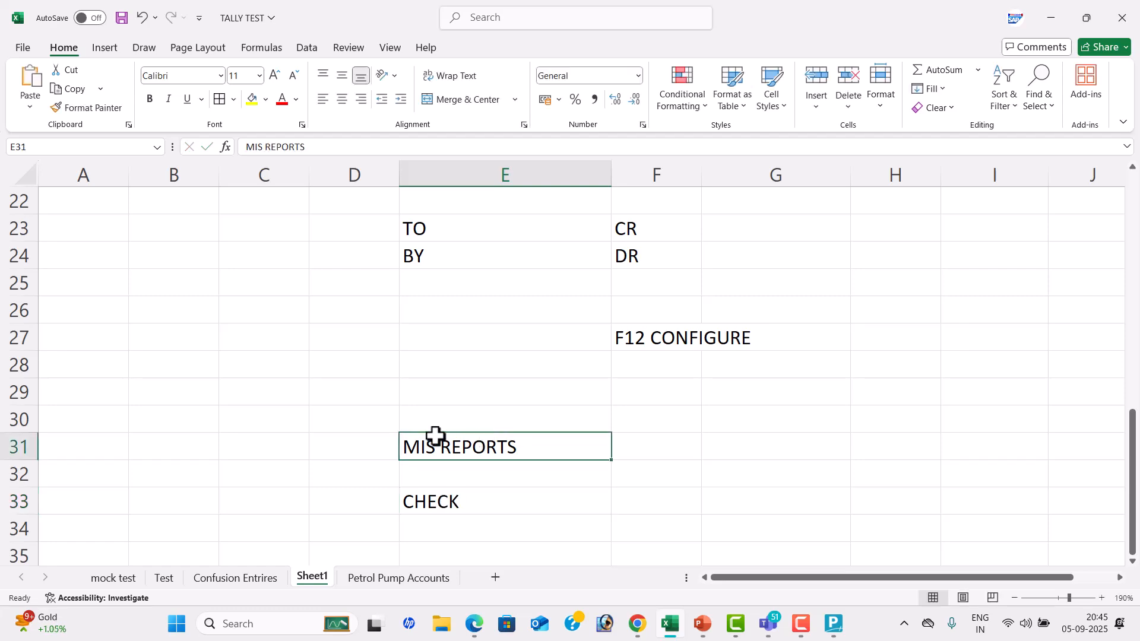
pyautogui.click(258, 105)
# Switch to TallyPrime, leave the empty Receipt voucher and open the Day Book
pyautogui.hotkey('alt', 'Tab')
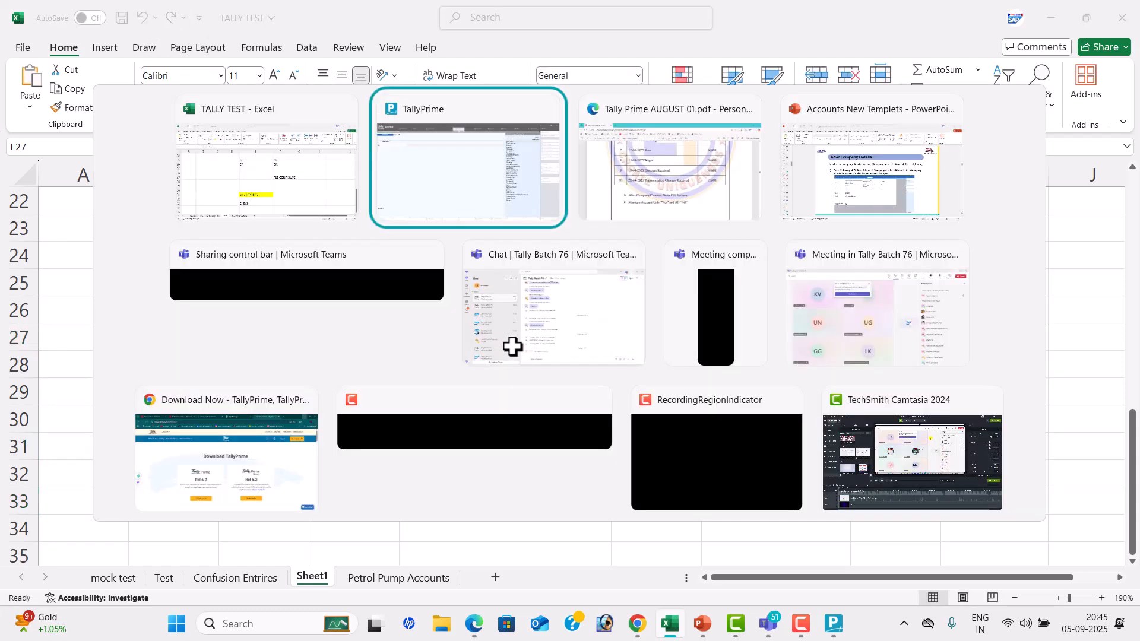
pyautogui.press('Escape')
pyautogui.press('y')
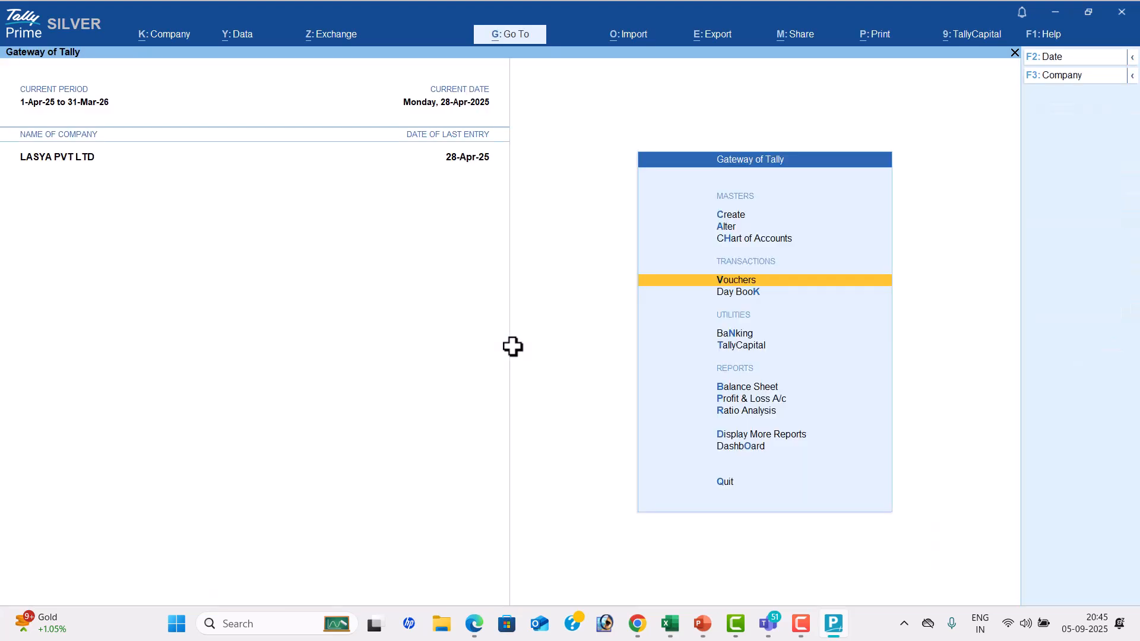
pyautogui.press('Down')
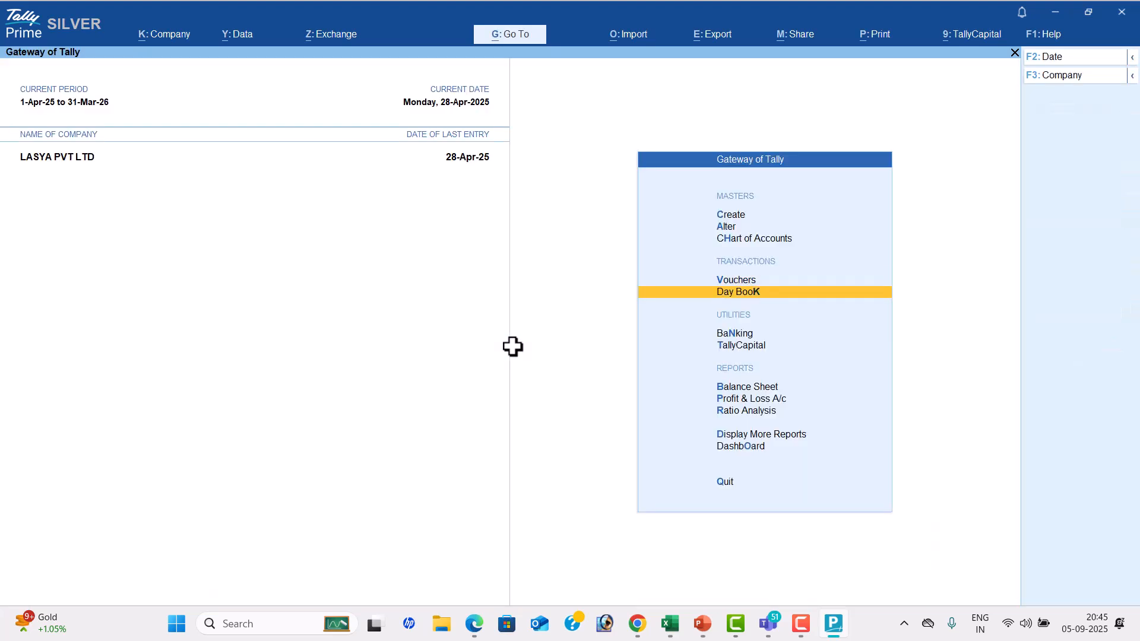
pyautogui.press('Return')
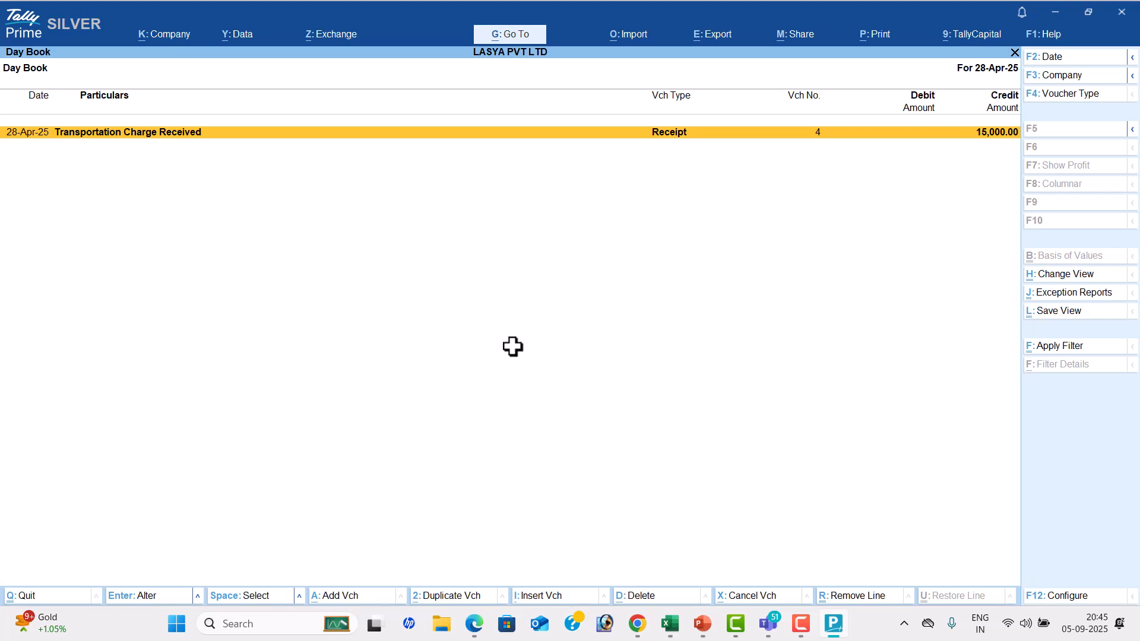
# Set the Day Book period from 1-4 to 30-4 and go through the listed vouchers
pyautogui.hotkey('alt', 'F2')
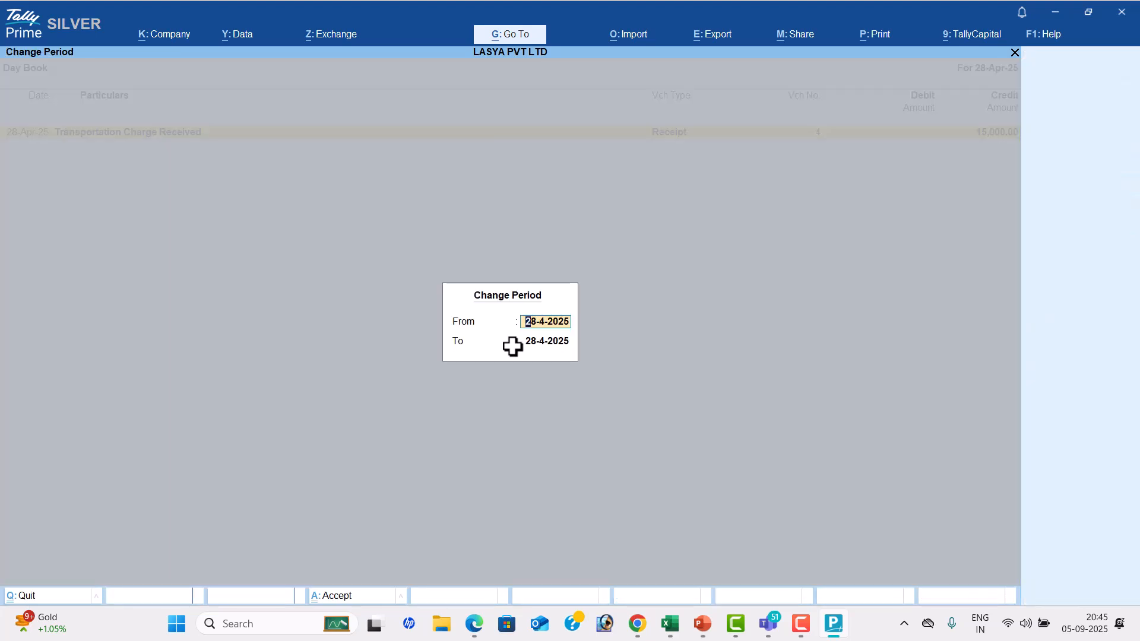
pyautogui.write('1-4')
pyautogui.press('Return')
pyautogui.write('30-4')
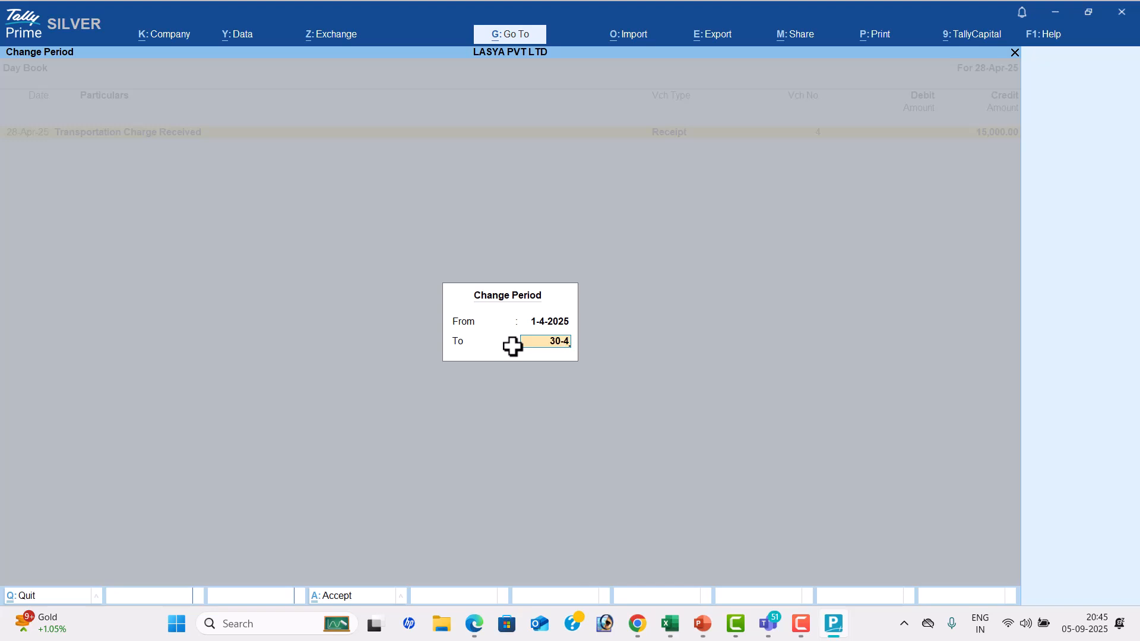
pyautogui.press('Return')
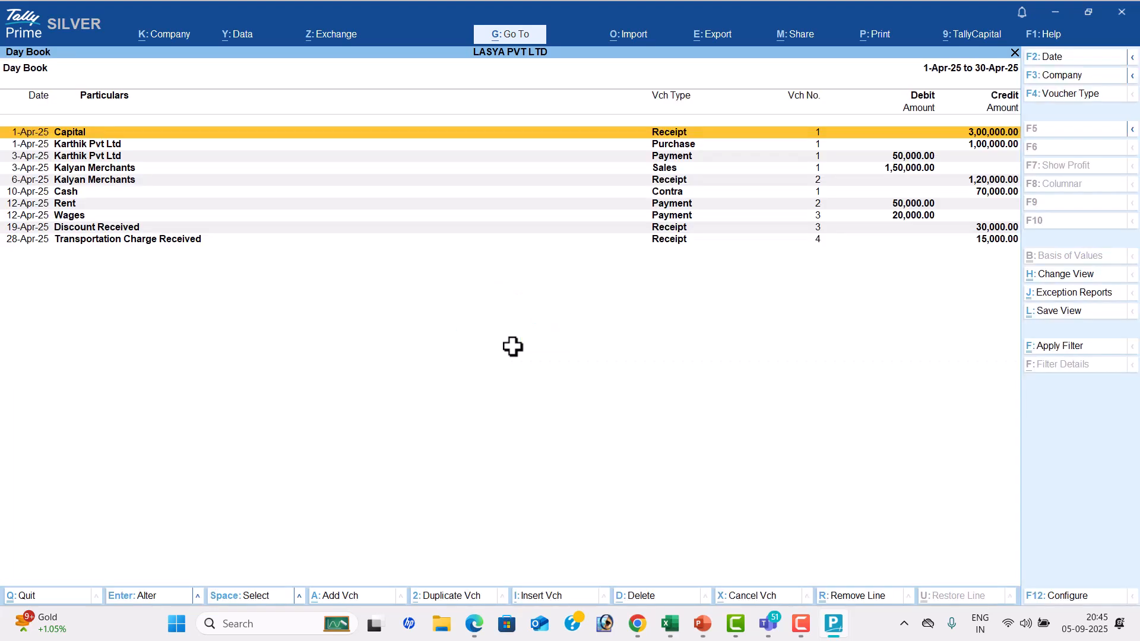
pyautogui.press('Down')
pyautogui.press('Down')
pyautogui.press('Down')
pyautogui.press('Down')
pyautogui.press('Down')
pyautogui.press('Down')
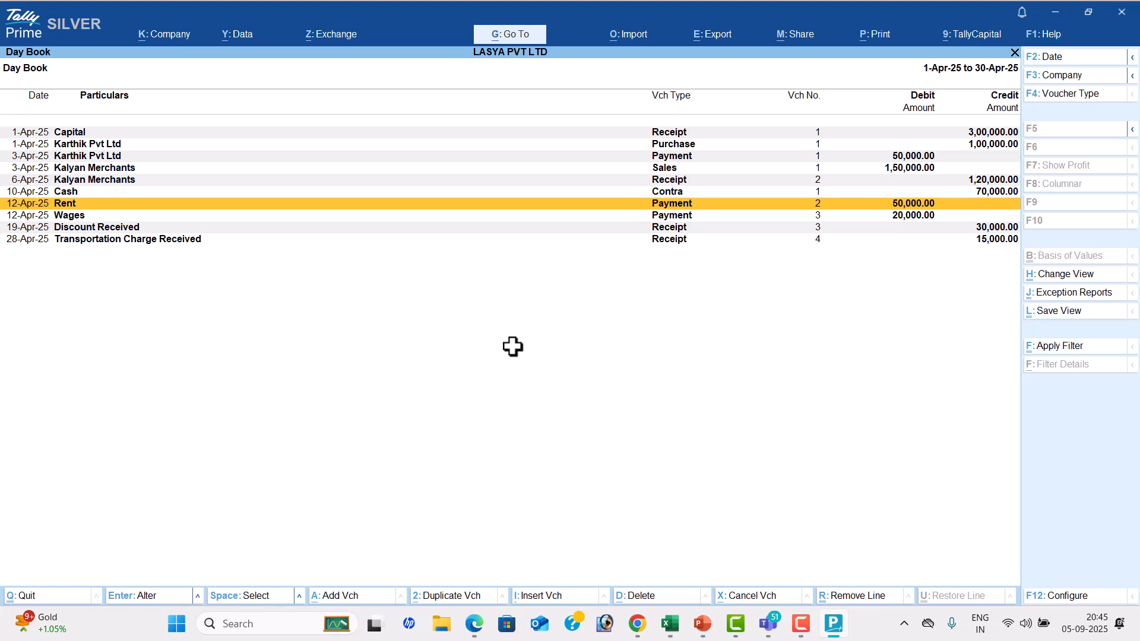
# Clear both the From and To dates of the Day Book period and apply the blank period
pyautogui.hotkey('alt', 'F2')
pyautogui.press('BackSpace')
pyautogui.press('Return')
pyautogui.press('BackSpace')
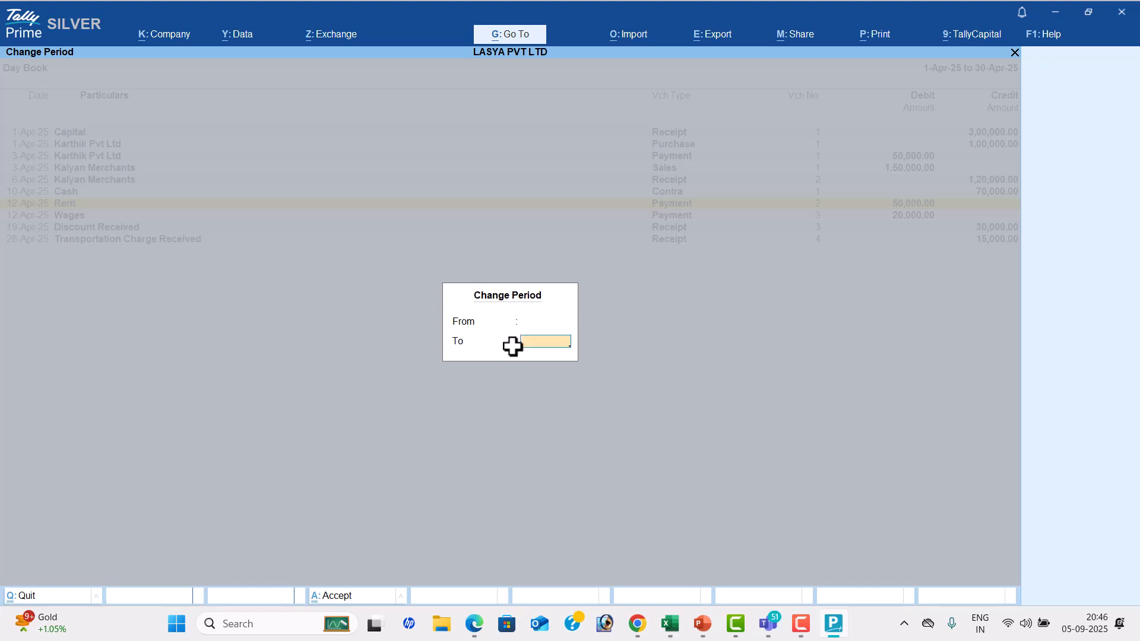
pyautogui.press('Return')
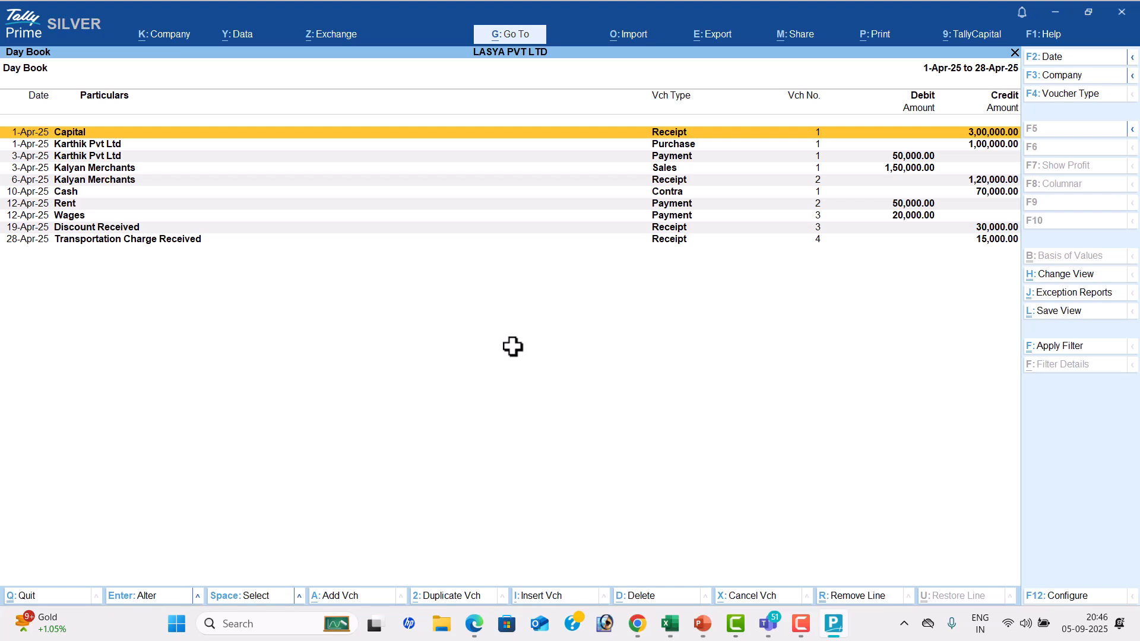
# Compare the Karthik Pvt Ltd purchase date in the Day Book with the second transaction in the PDF, then return to TallyPrime
pyautogui.press('Down')
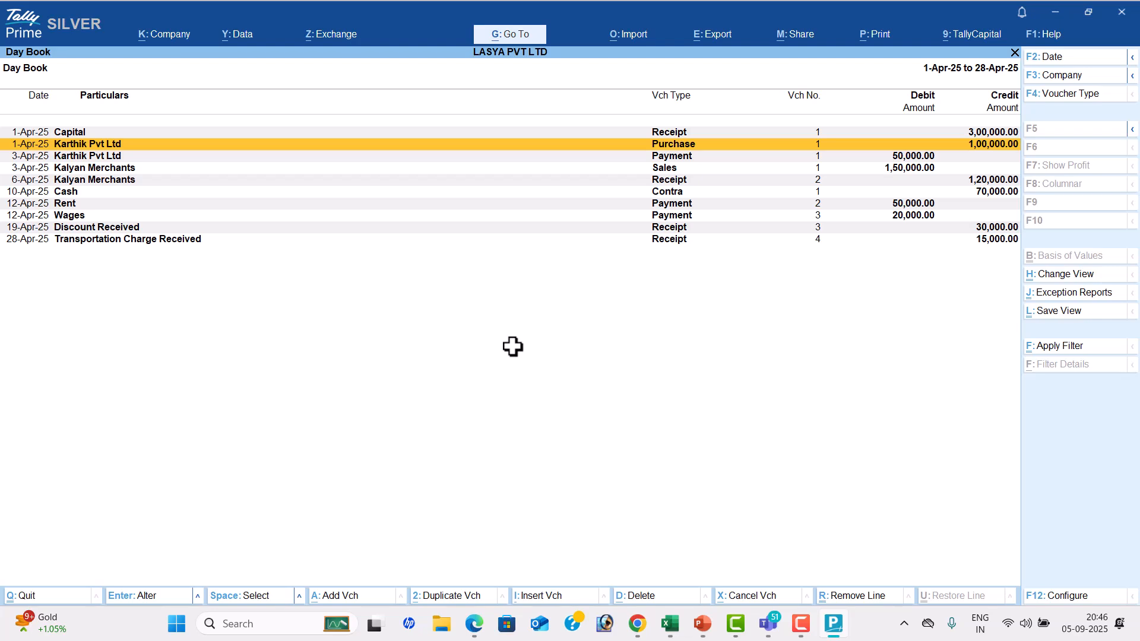
pyautogui.hotkey('alt', 'Tab')
pyautogui.hotkey('alt', 'Tab')
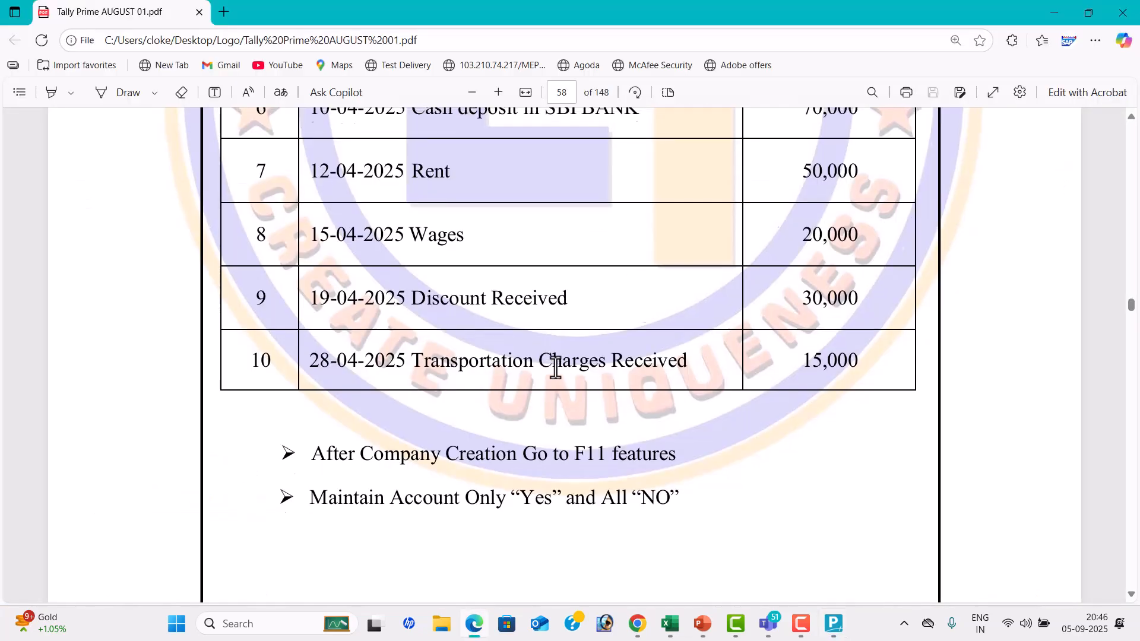
pyautogui.scroll(10, 555, 368)
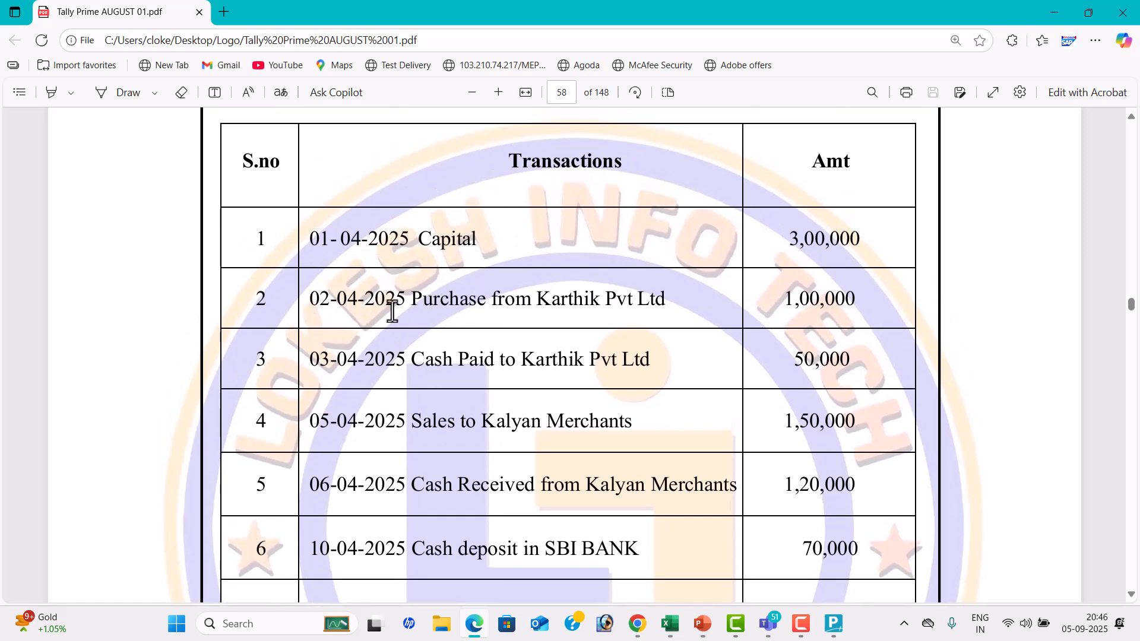
pyautogui.hotkey('alt', 'Tab')
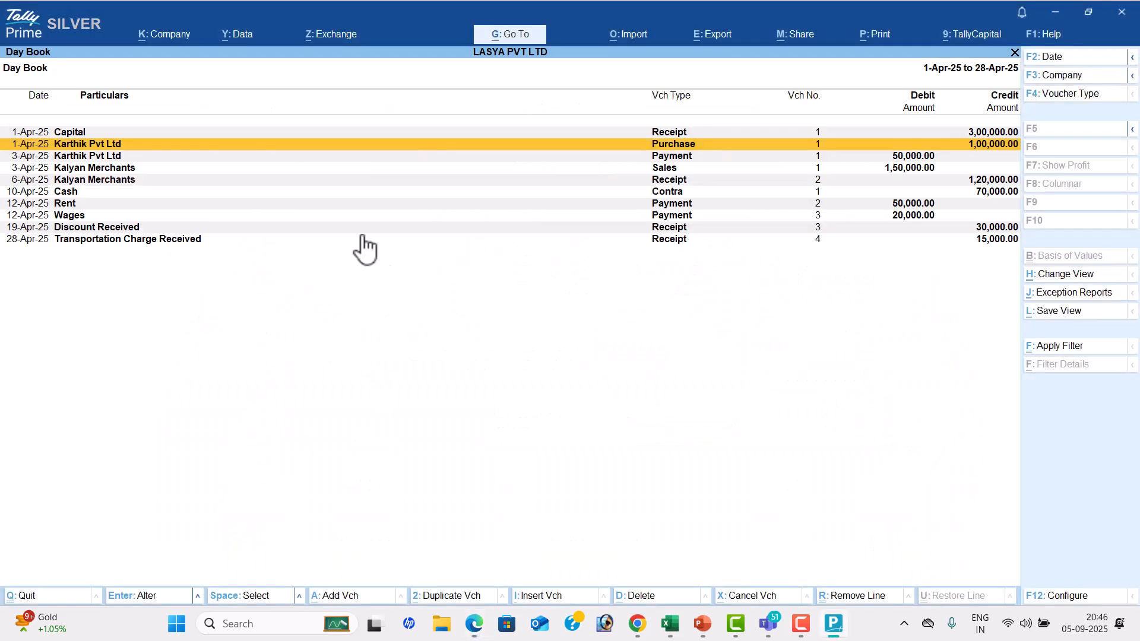
# Change the Karthik Pvt Ltd Purchase voucher's date to 2-4, keep all other details and accept the alteration
pyautogui.click(26, 146)
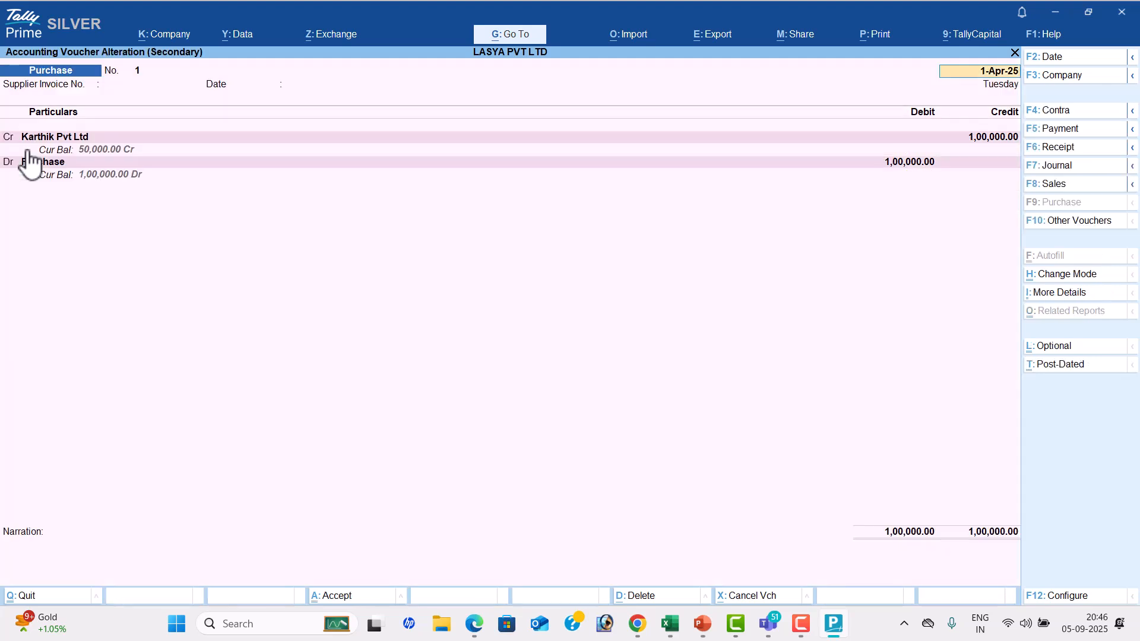
pyautogui.write('2-4')
pyautogui.press('Return')
pyautogui.press('Return')
pyautogui.press('Return')
pyautogui.press('Return')
pyautogui.press('Return')
pyautogui.press('Return')
pyautogui.press('Return')
pyautogui.press('Return')
pyautogui.press('Return')
pyautogui.press('Return')
pyautogui.press('Return')
pyautogui.press('Return')
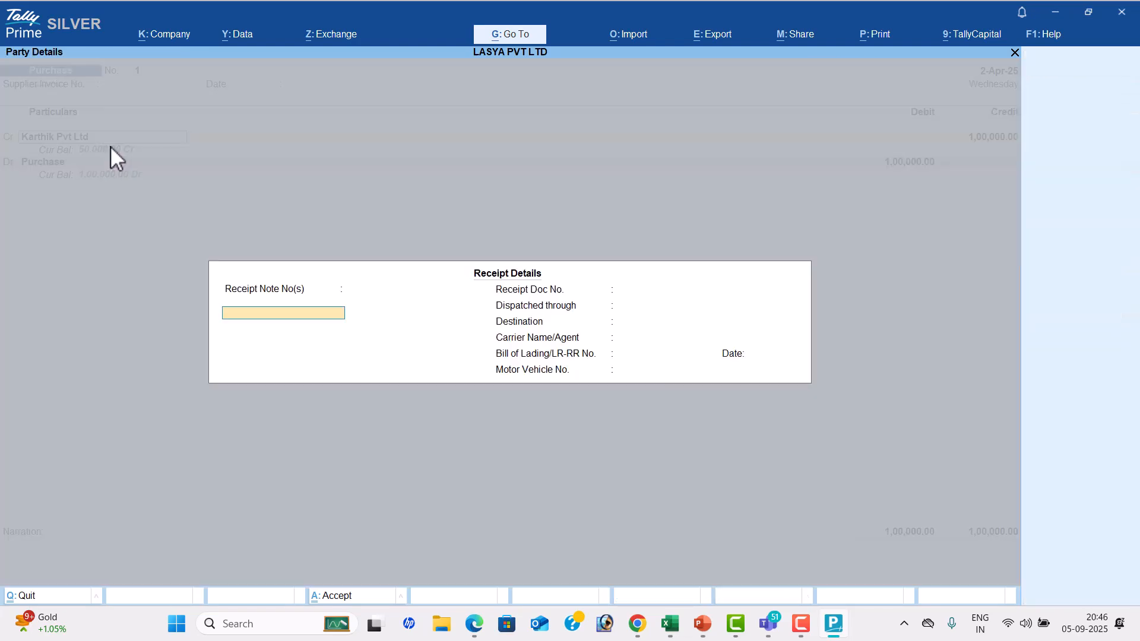
pyautogui.press('Return')
pyautogui.press('Return')
pyautogui.press('Return')
pyautogui.press('Return')
pyautogui.press('Return')
pyautogui.press('Return')
pyautogui.press('Return')
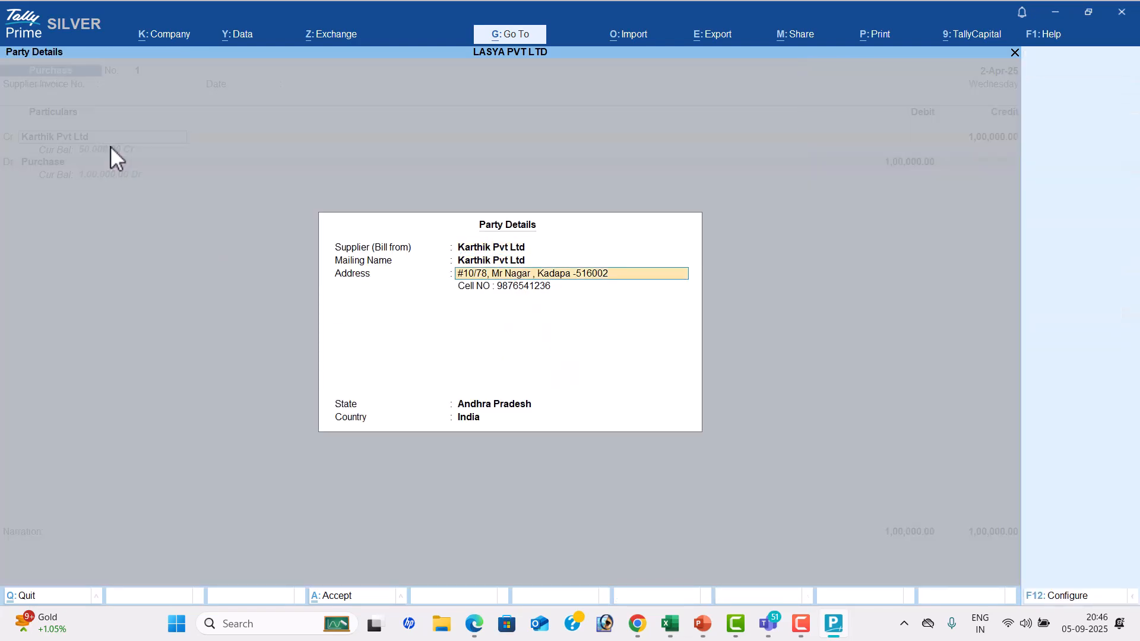
pyautogui.press('Return')
pyautogui.press('Return')
pyautogui.press('Return')
pyautogui.press('Return')
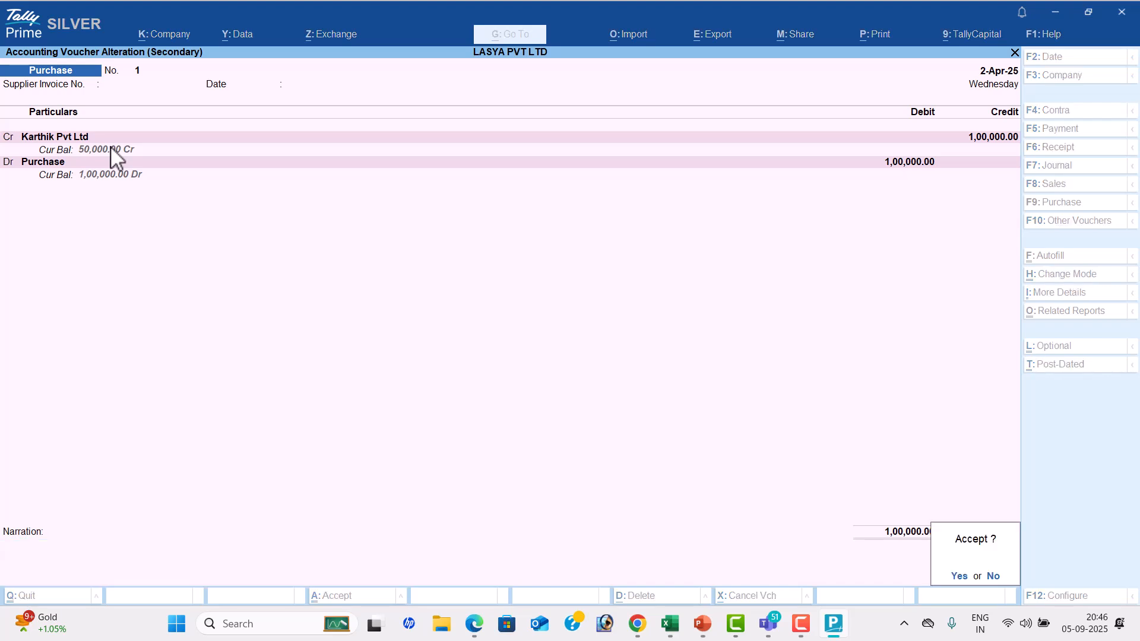
pyautogui.press('Return')
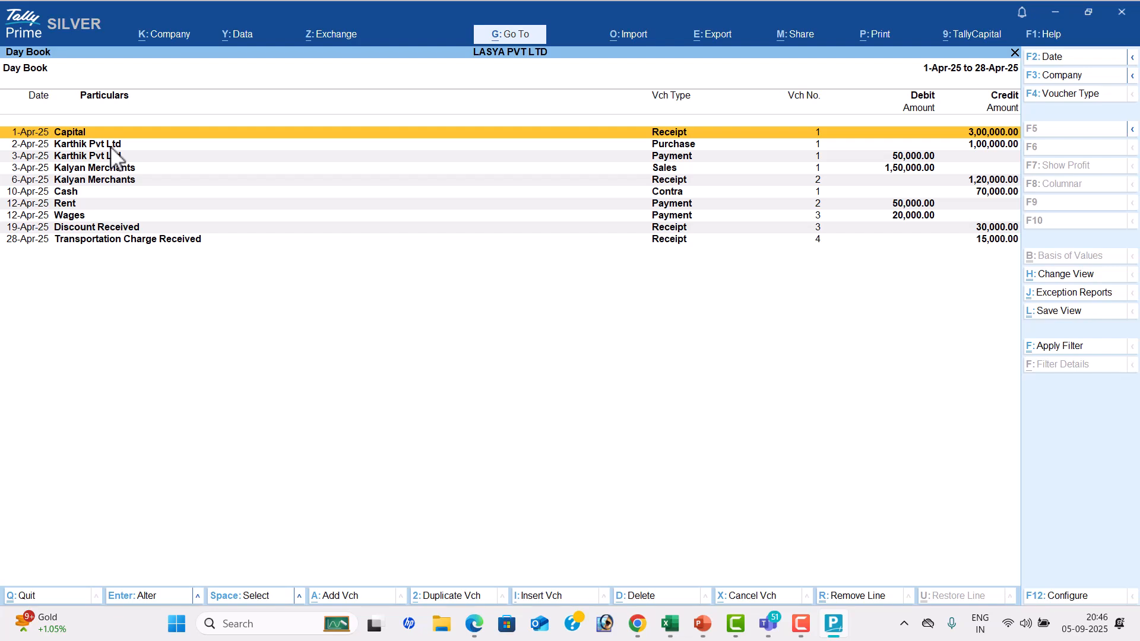
# Leave the Day Book, open the Profit & Loss A/c and expand it to the detailed view
pyautogui.press('Escape')
pyautogui.press('Down')
pyautogui.press('Down')
pyautogui.press('Down')
pyautogui.press('Down')
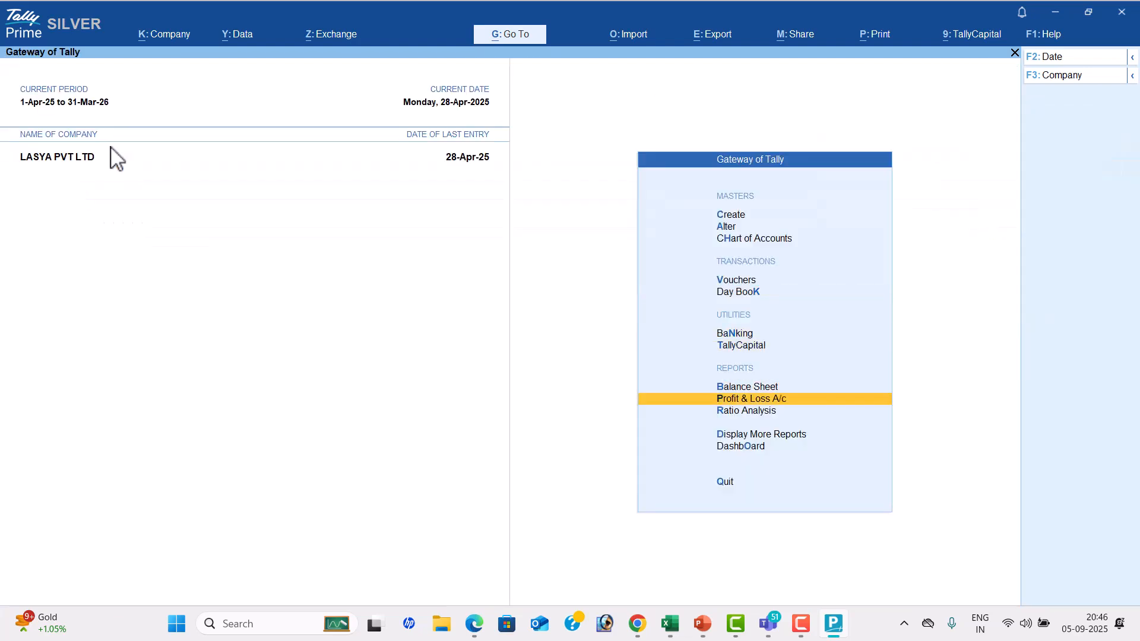
pyautogui.press('Return')
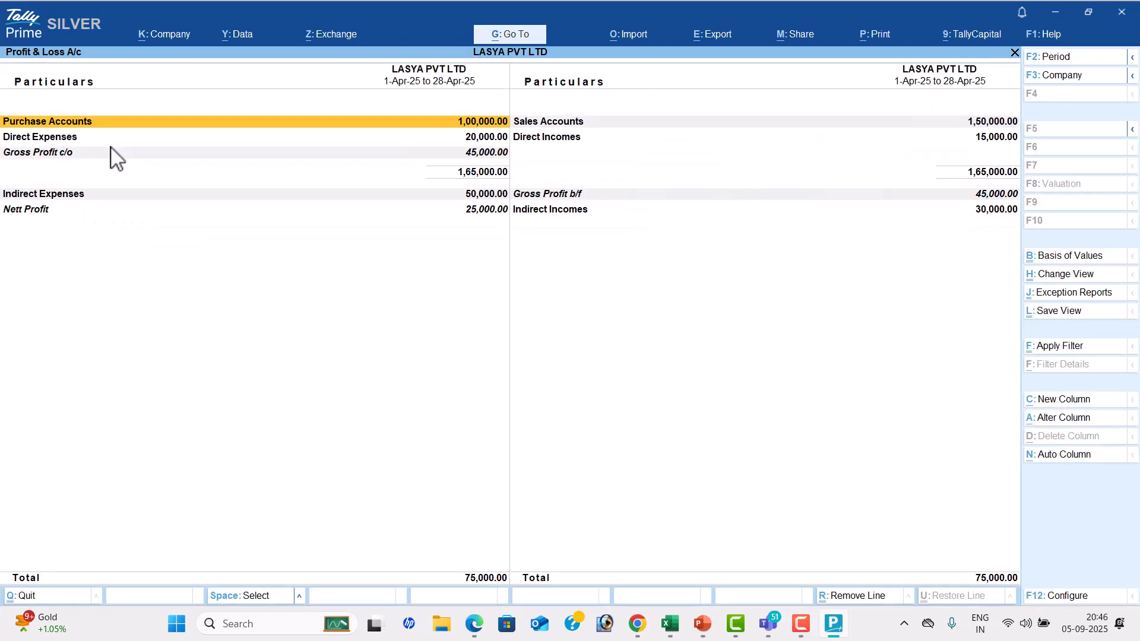
pyautogui.hotkey('alt', 'F5')
# Switch to the Excel sheet and enter ALT+F1 in cell D27 and EXPAND OF DATA in cell E27
pyautogui.hotkey('alt', 'Tab')
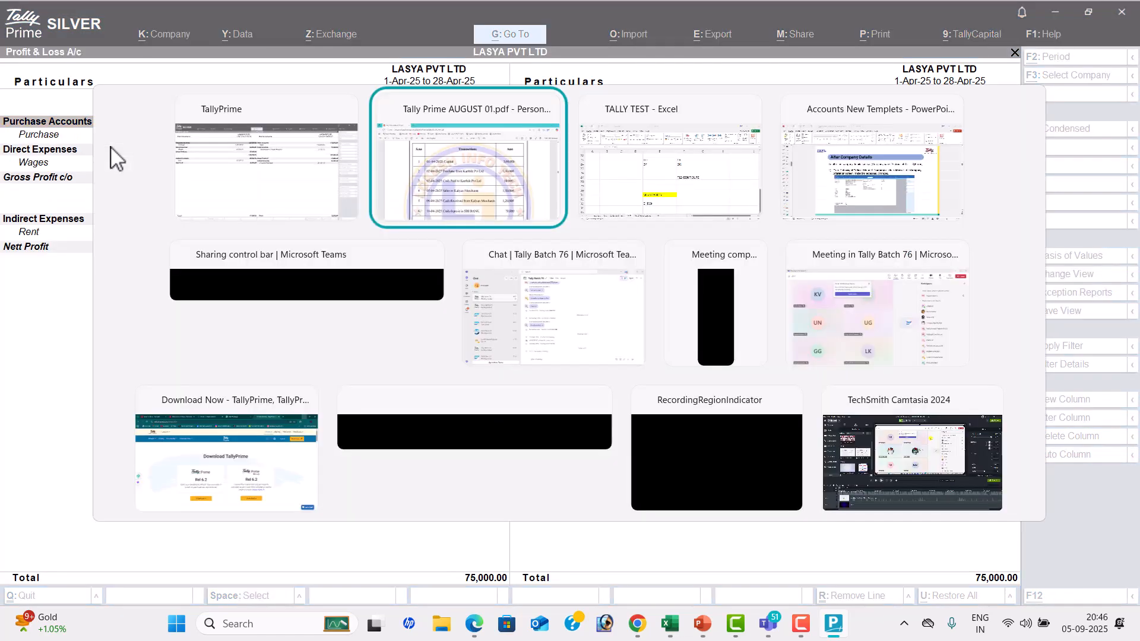
pyautogui.hotkey('alt', 'Tab')
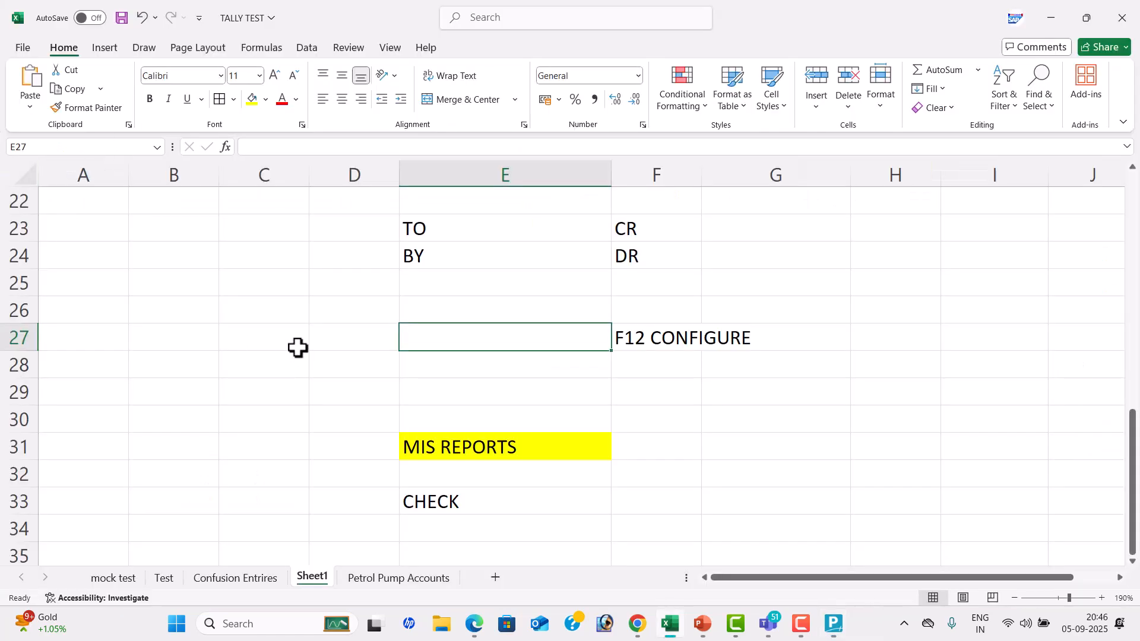
pyautogui.click(333, 344)
pyautogui.write('ALT')
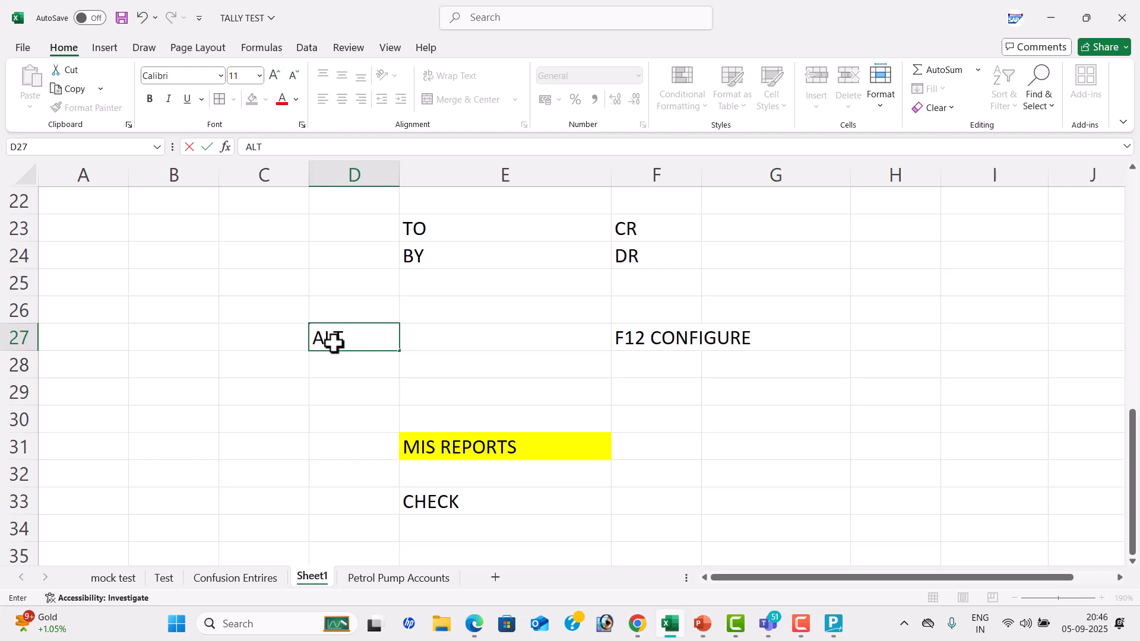
pyautogui.write('+F1')
pyautogui.press('Tab')
pyautogui.write('EX')
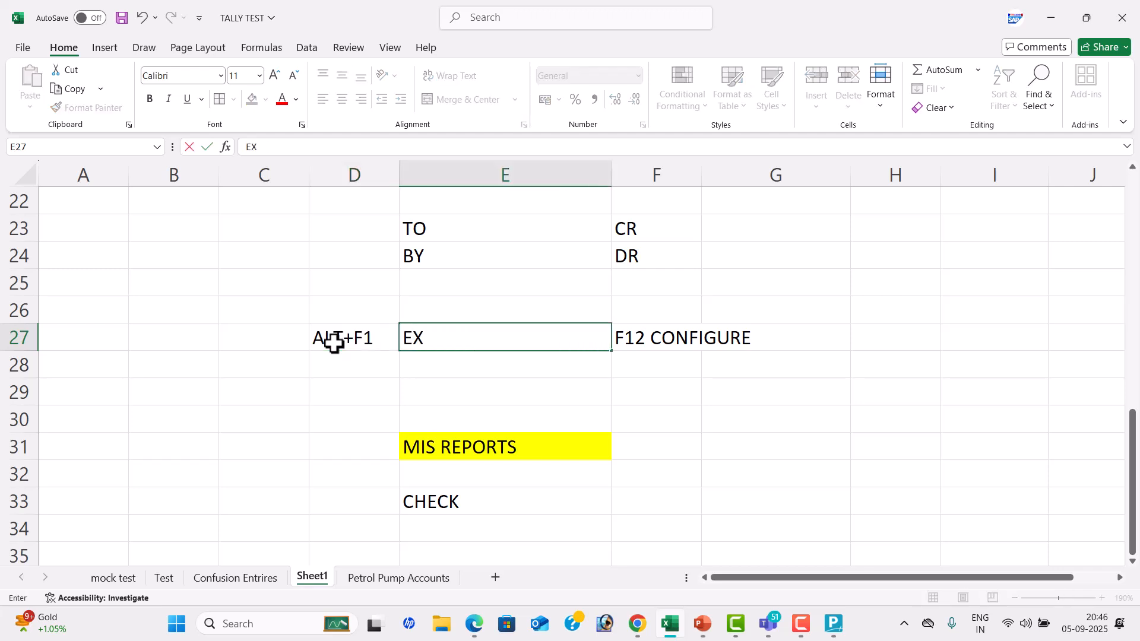
pyautogui.write('PAND OF DATA')
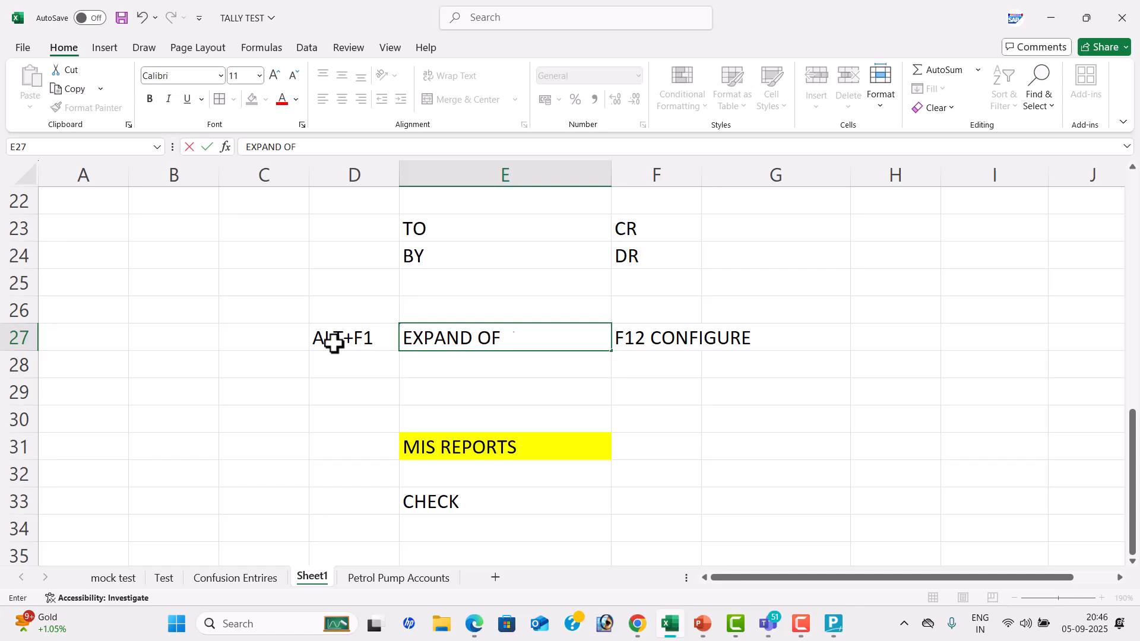
pyautogui.press('Return')
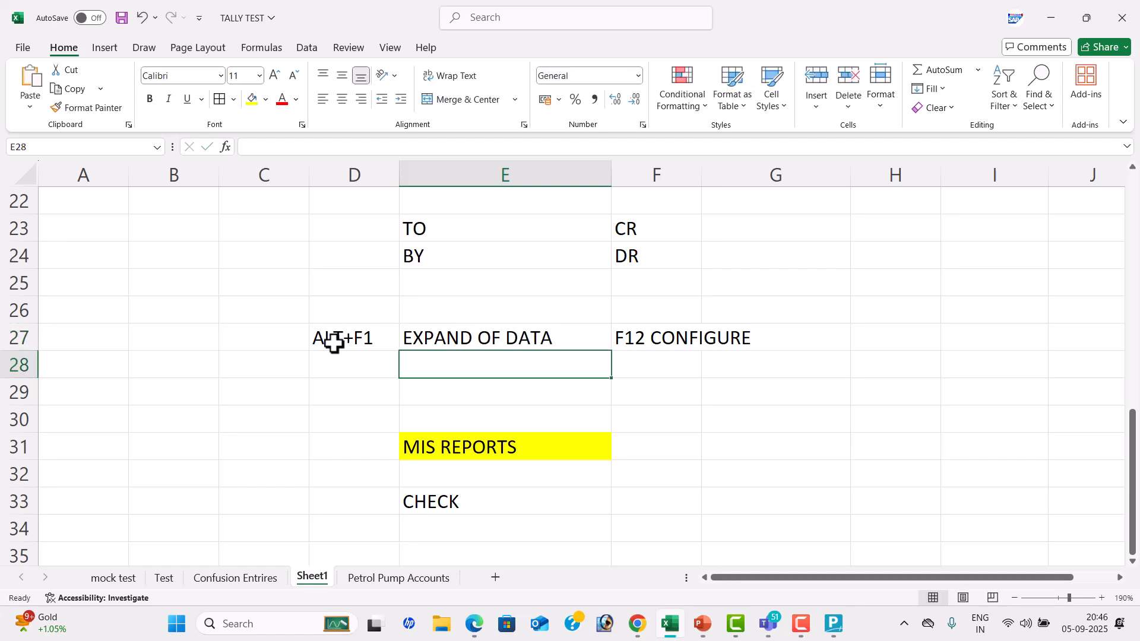
# Switch back to TallyPrime and examine the Gross Profit and Nett Profit lines in the detailed Profit & Loss A/c
pyautogui.hotkey('alt', 'Tab')
pyautogui.press('Down')
pyautogui.press('Down')
pyautogui.press('Down')
pyautogui.press('Down')
pyautogui.press('Down')
pyautogui.press('Down')
pyautogui.press('Down')
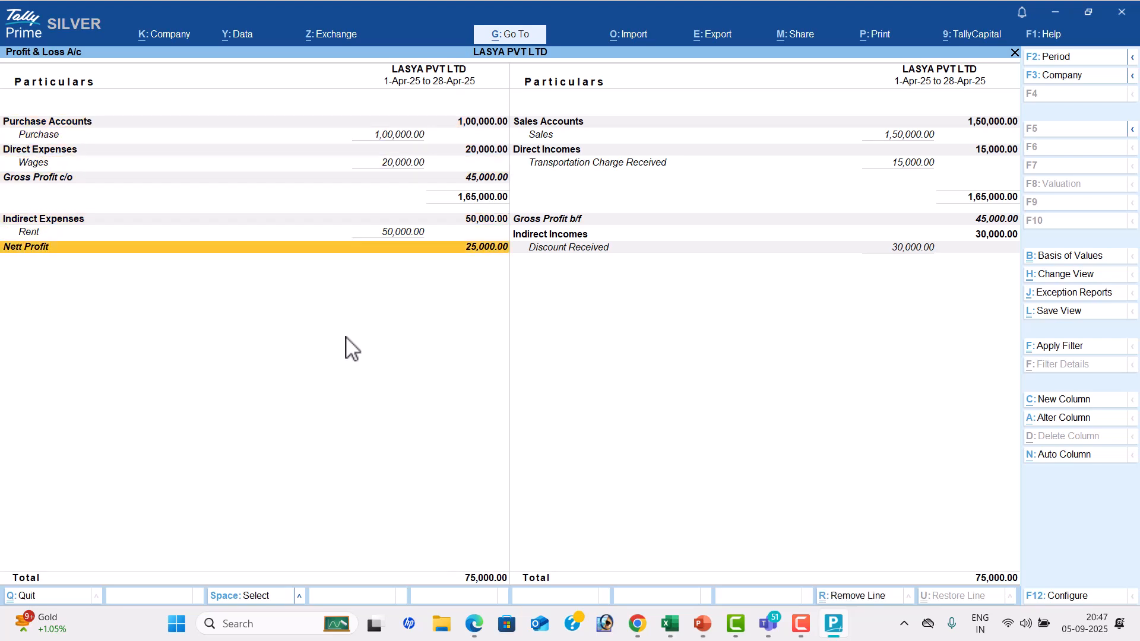
pyautogui.press('Up')
pyautogui.press('Up')
pyautogui.press('Up')
pyautogui.press('Up')
pyautogui.press('Up')
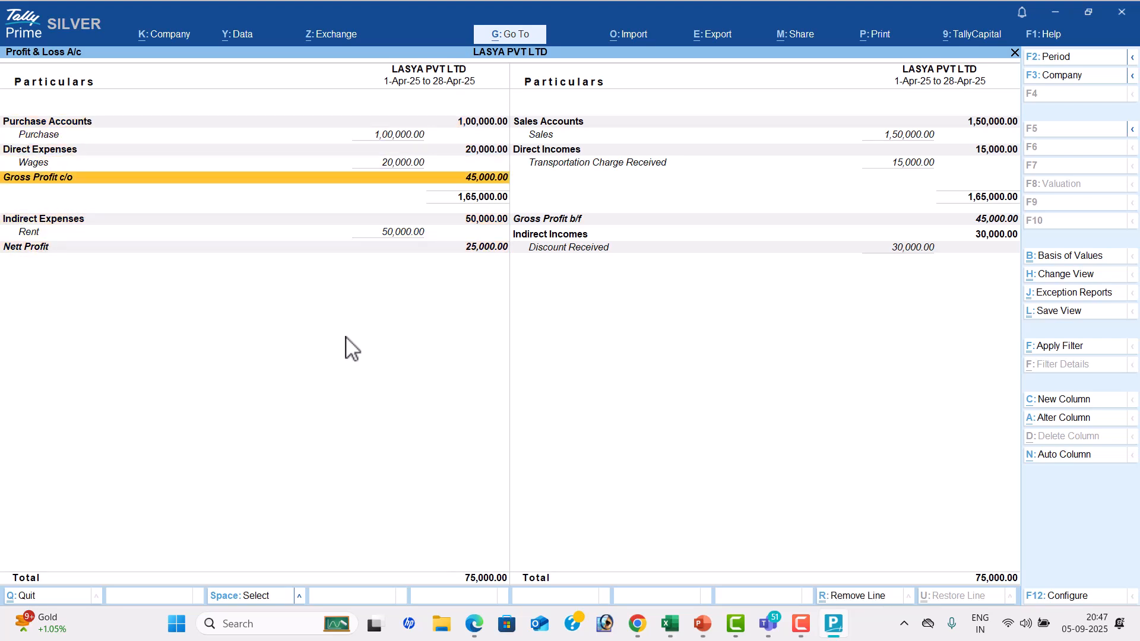
# Examine the Wages, Direct Expenses and Purchase lines that lead to the Gross Profit in the detailed Profit & Loss A/c
pyautogui.press('Down')
pyautogui.press('Down')
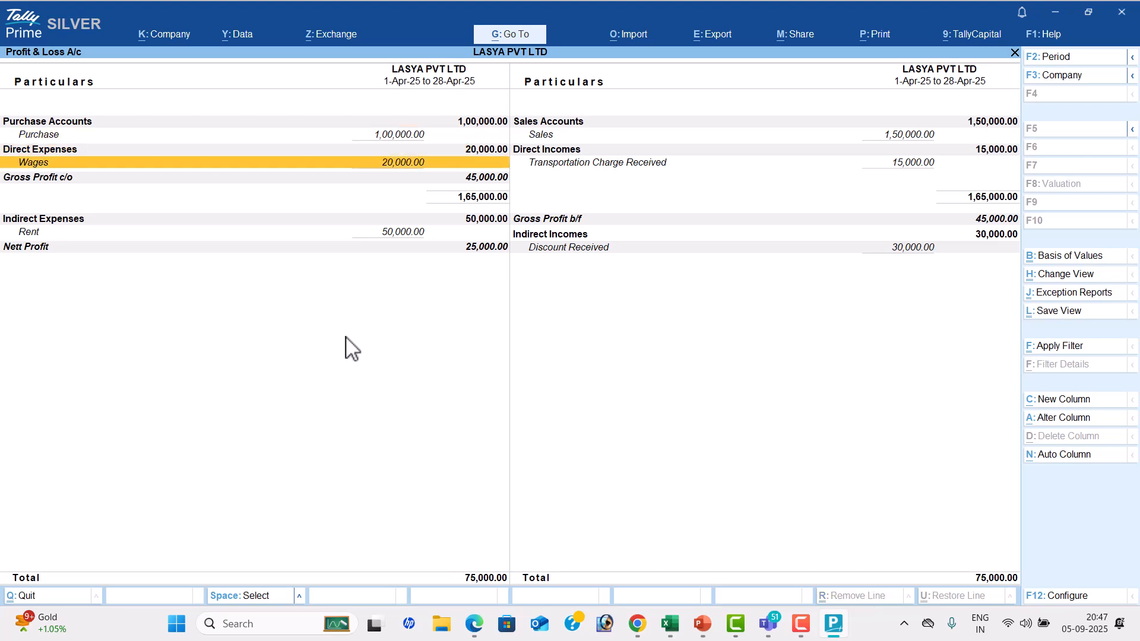
pyautogui.press('Down')
pyautogui.press('Down')
pyautogui.press('Up')
pyautogui.press('Up')
pyautogui.press('Up')
pyautogui.press('Up')
# Examine the income lines from Sales to Discount Received, and the Indirect Expenses and Nett Profit lines opposite them
pyautogui.press('Right')
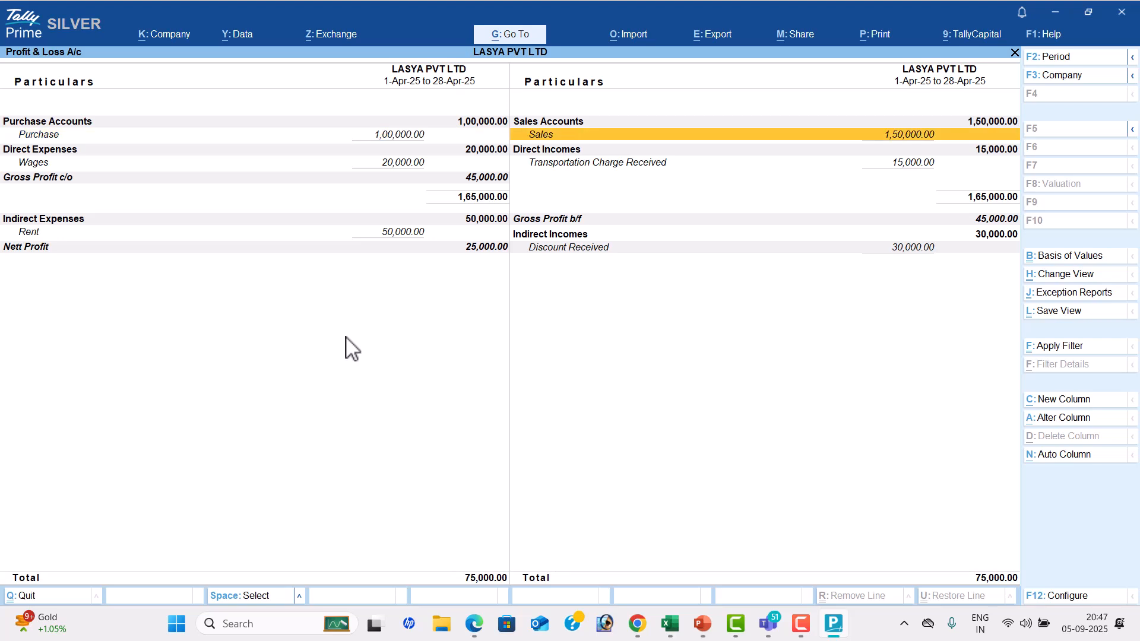
pyautogui.press('Down')
pyautogui.press('Down')
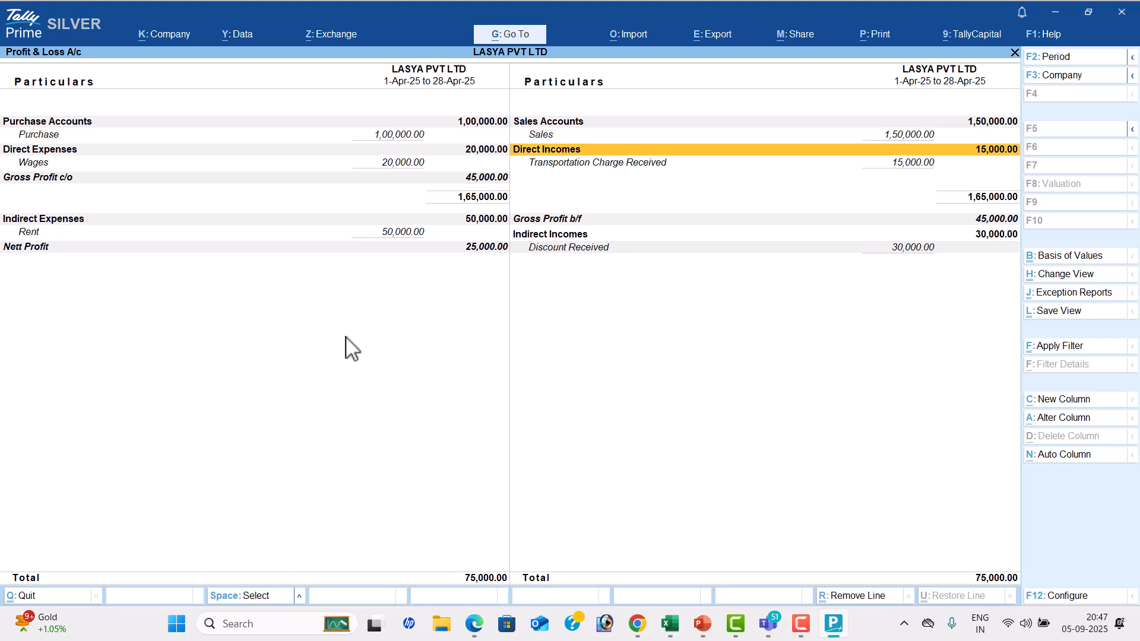
pyautogui.press('Down')
pyautogui.press('Down')
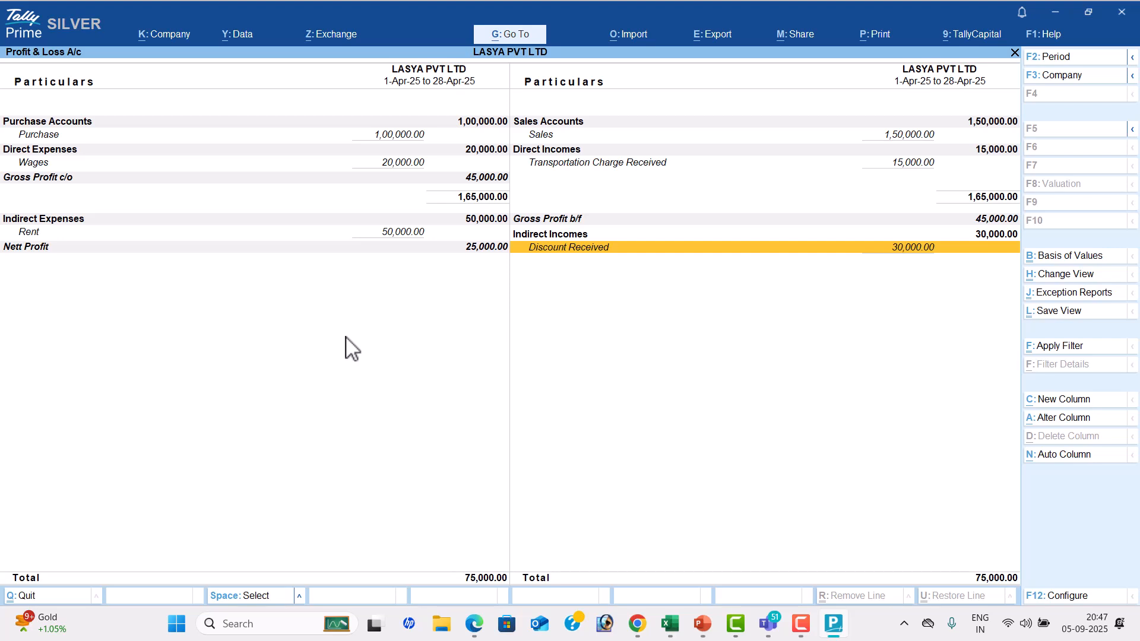
pyautogui.press('Up')
pyautogui.press('Left')
pyautogui.press('Up')
pyautogui.press('Down')
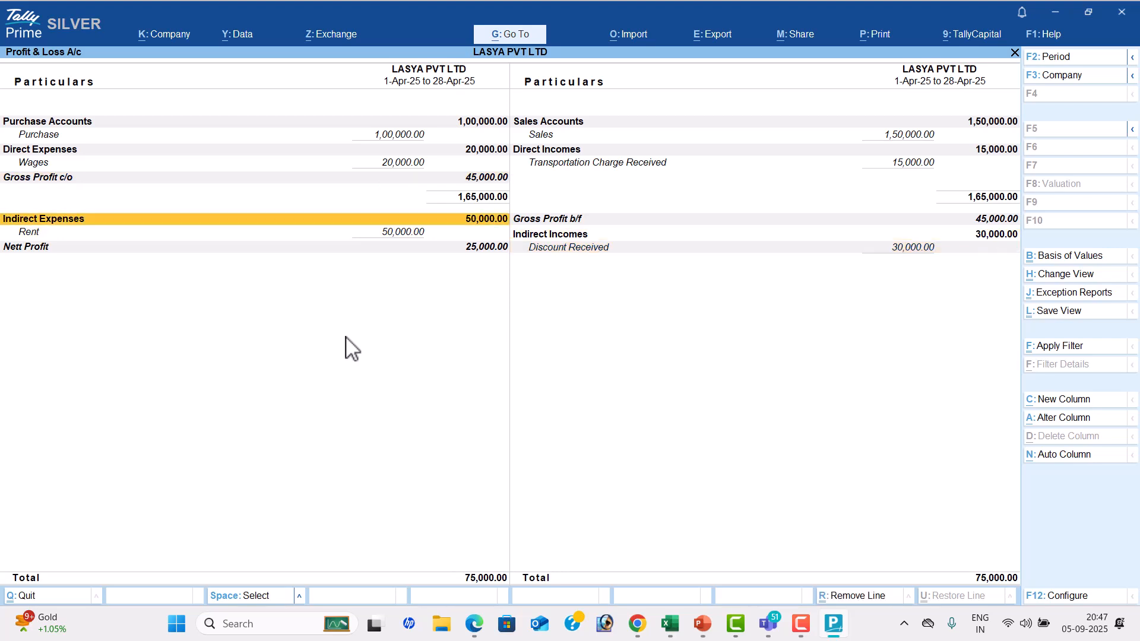
pyautogui.press('Down')
pyautogui.press('Down')
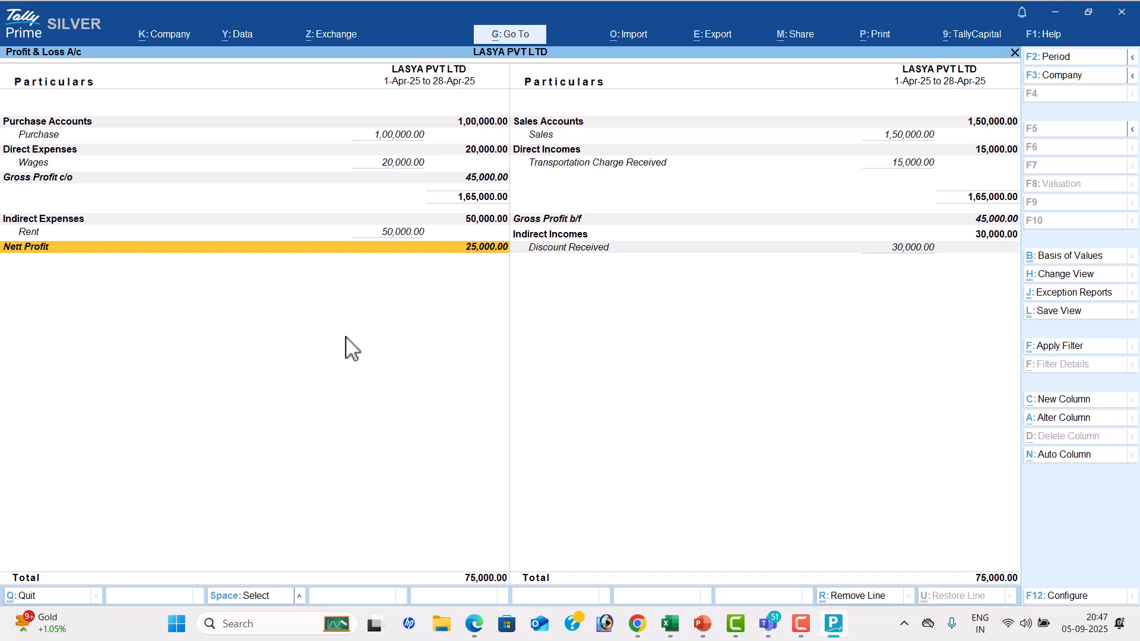
# Leave the Profit & Loss A/c and open the company's Balance Sheet
pyautogui.press('Escape')
pyautogui.press('Up')
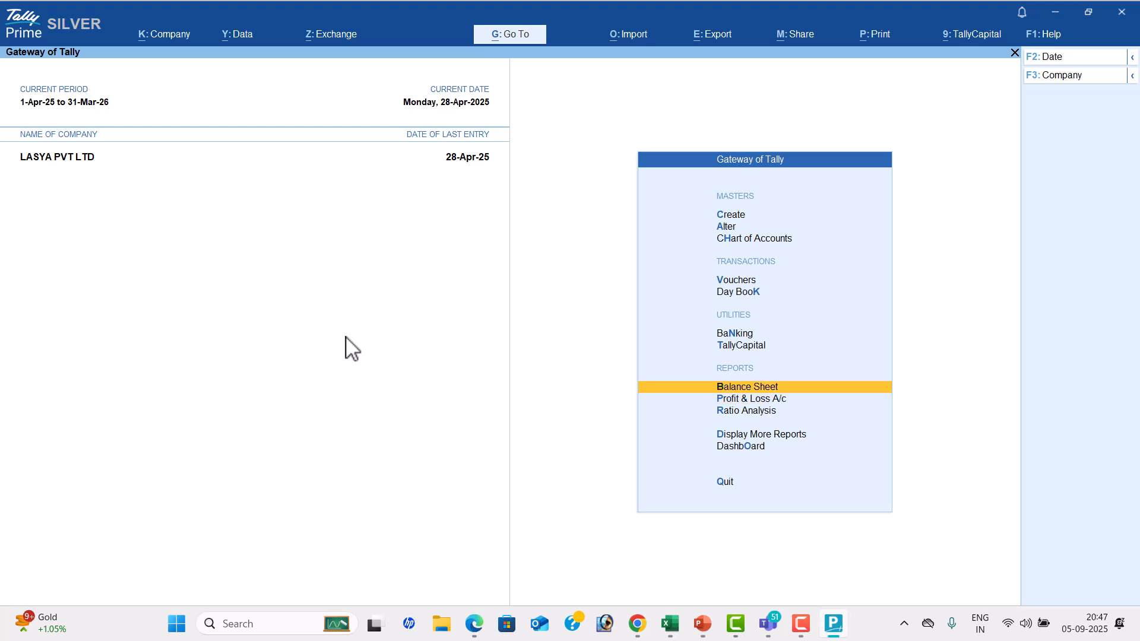
pyautogui.press('Return')
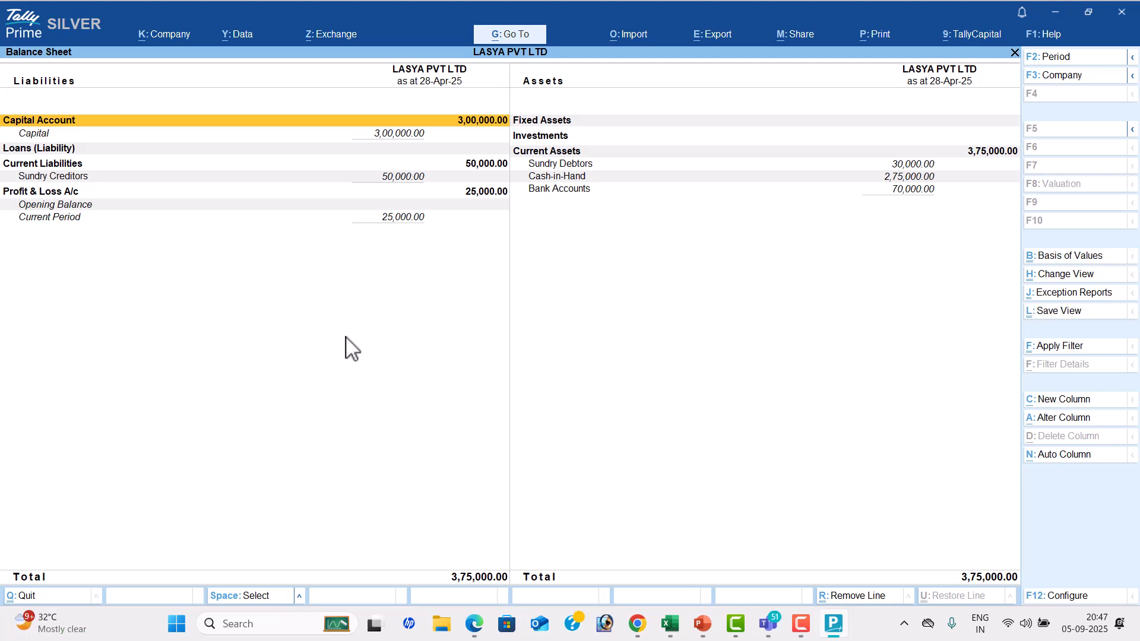
# Leave the Balance Sheet and open the Dashboard to view its report tiles
pyautogui.press('Escape')
pyautogui.press('Down')
pyautogui.press('Down')
pyautogui.press('Down')
pyautogui.press('Down')
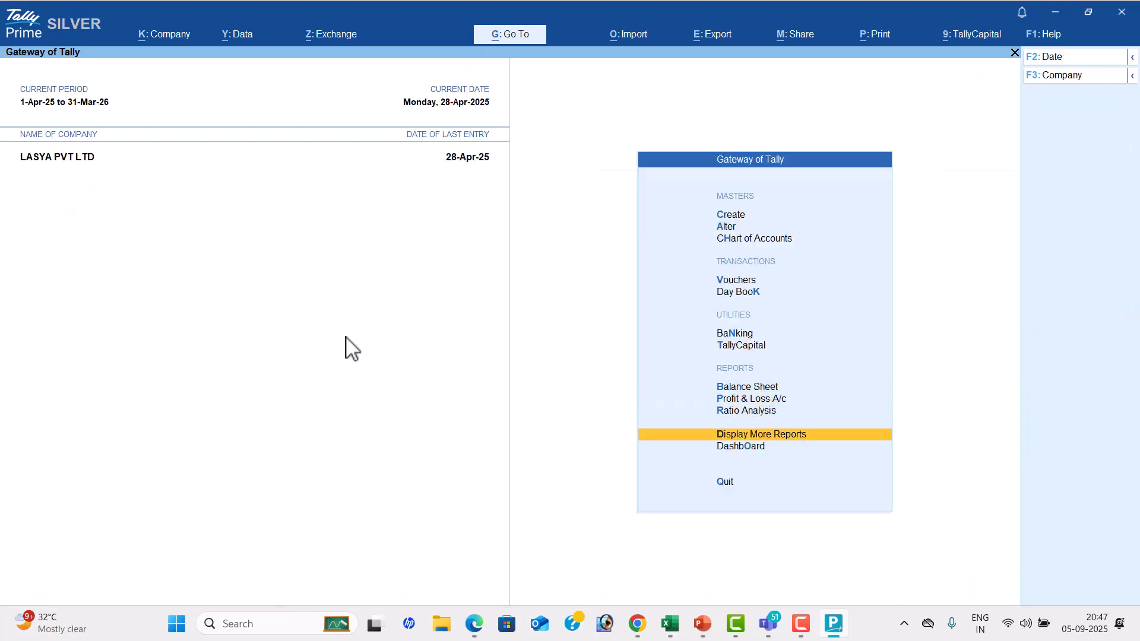
pyautogui.press('Return')
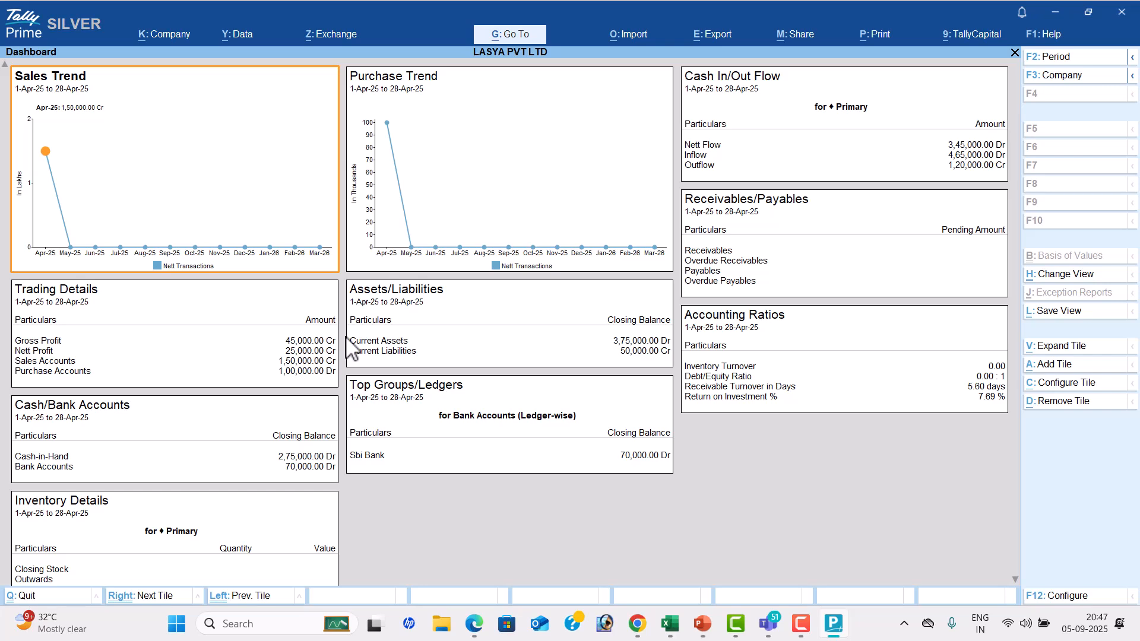
# Close the Dashboard, open the Trial Balance from the additional reports and expand it to the detailed view
pyautogui.press('Escape')
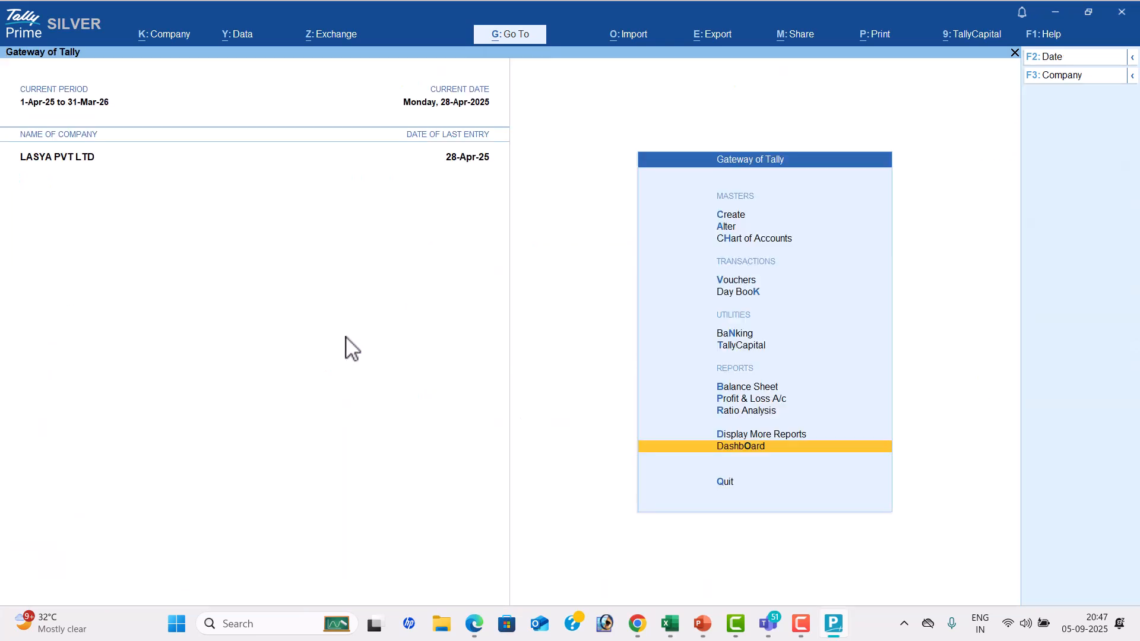
pyautogui.press('Up')
pyautogui.press('Return')
pyautogui.press('Return')
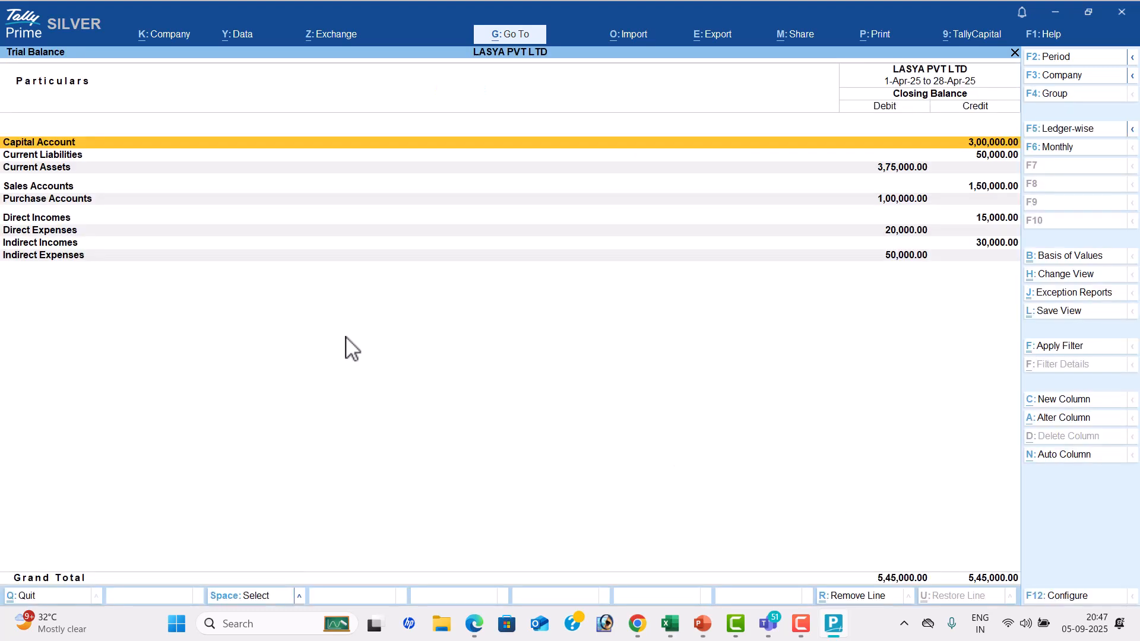
pyautogui.hotkey('alt', 'F5')
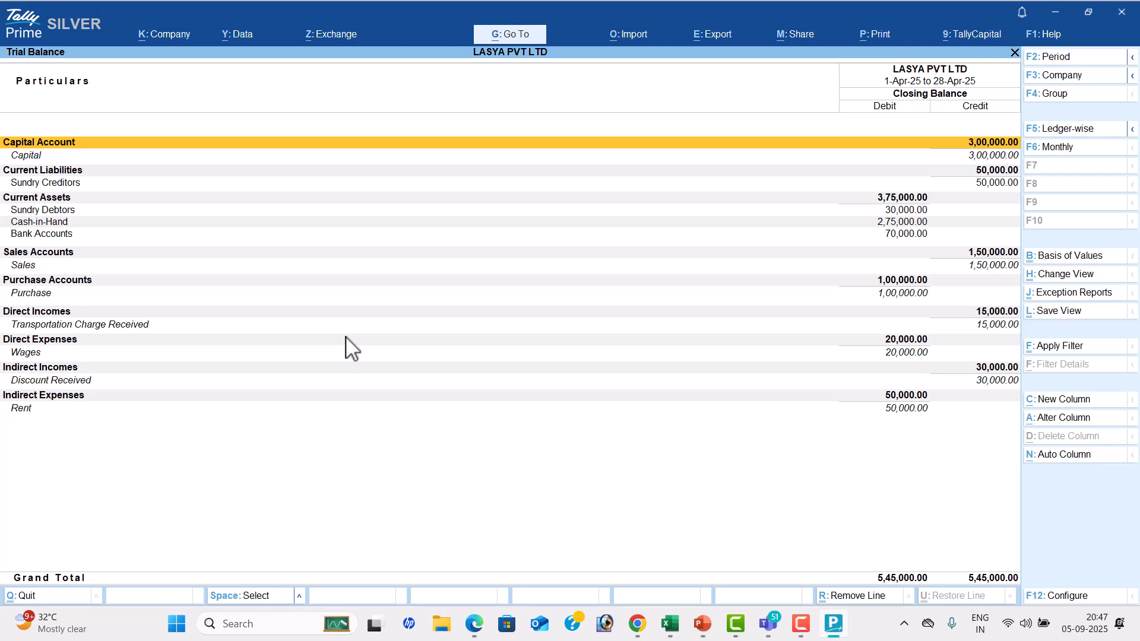
# Leave the Trial Balance and go into the Account Books reports
pyautogui.press('Escape')
pyautogui.press('Down')
pyautogui.press('Down')
pyautogui.press('Down')
pyautogui.press('Down')
pyautogui.press('Down')
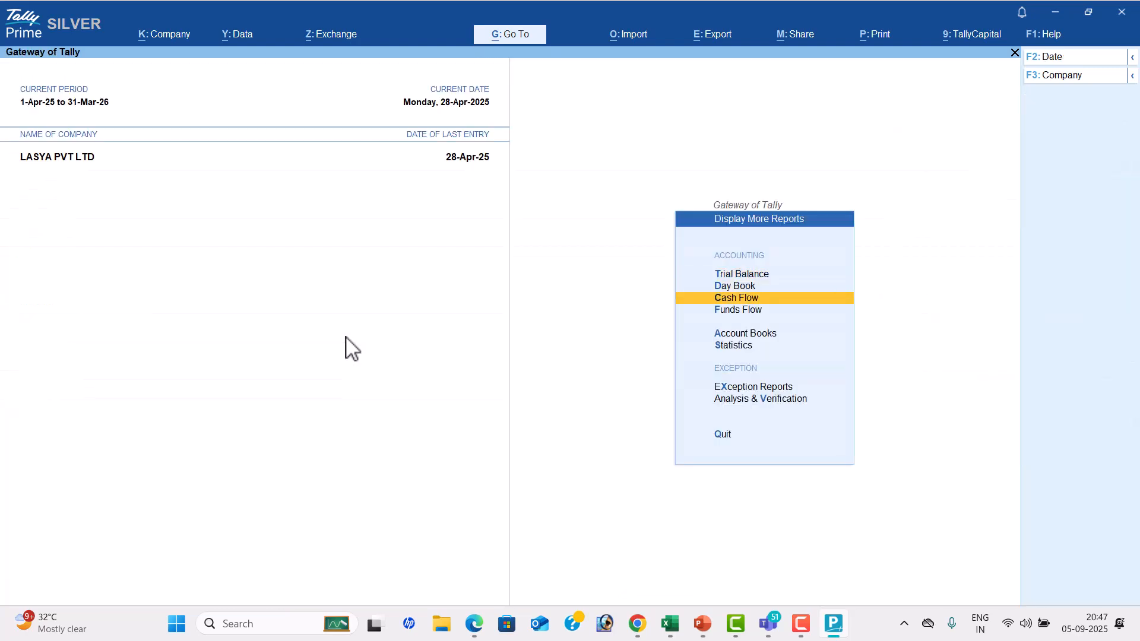
pyautogui.press('Up')
pyautogui.press('Return')
# Go through the registers in Account Books and view the monthly Payment Register
pyautogui.press('Return')
pyautogui.press('Escape')
pyautogui.press('Down')
pyautogui.press('Down')
pyautogui.press('Down')
pyautogui.press('Down')
pyautogui.press('Down')
pyautogui.press('Up')
pyautogui.press('Return')
pyautogui.press('Escape')
pyautogui.press('Down')
# View the monthly Receipt Register and, after it, the monthly Sales Register
pyautogui.press('Return')
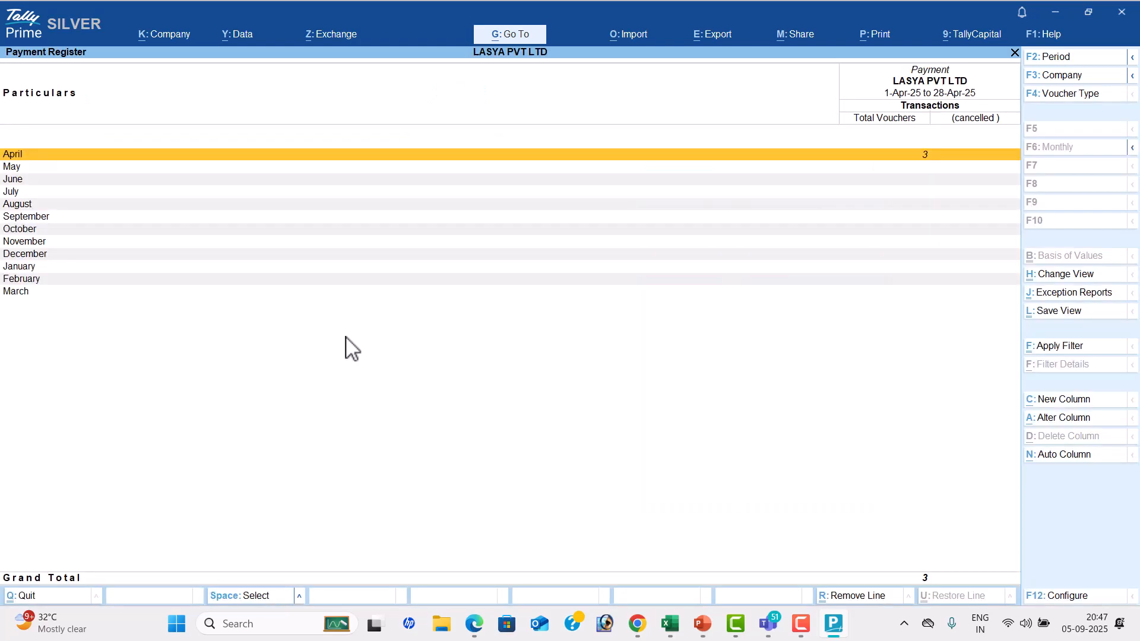
pyautogui.press('Escape')
pyautogui.press('Down')
pyautogui.press('Return')
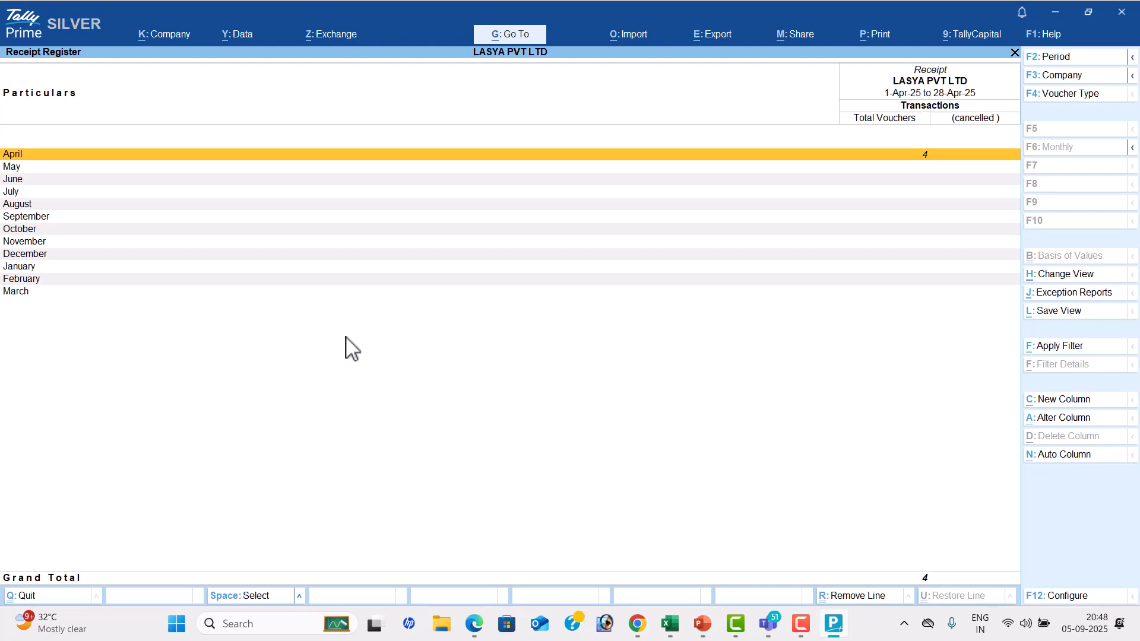
pyautogui.press('Escape')
pyautogui.press('Down')
pyautogui.press('Down')
pyautogui.press('Up')
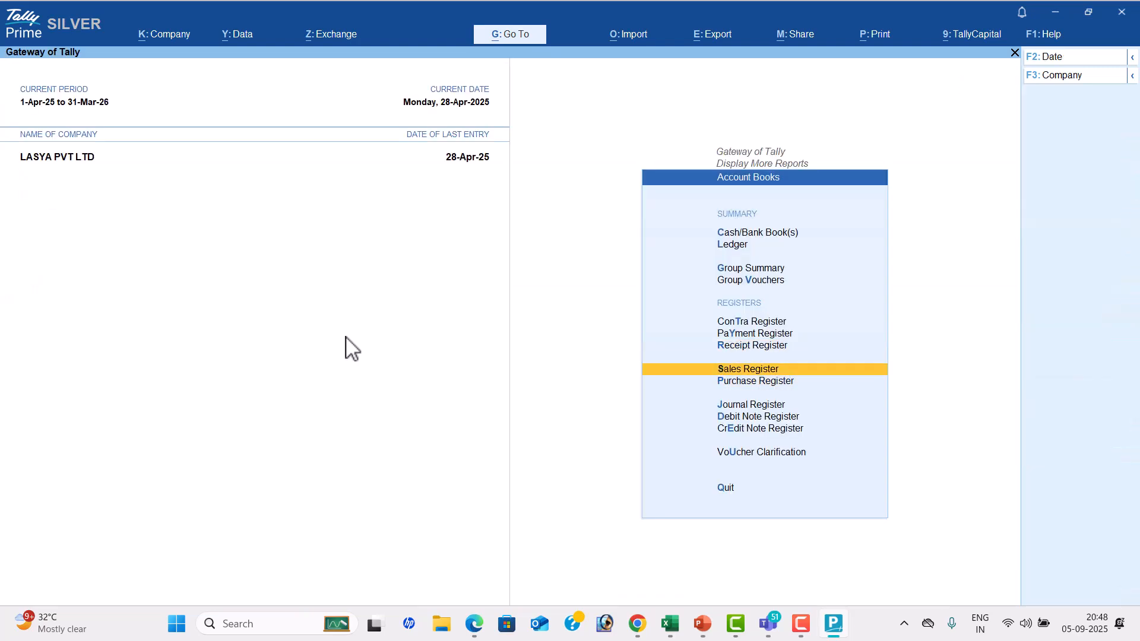
pyautogui.press('Return')
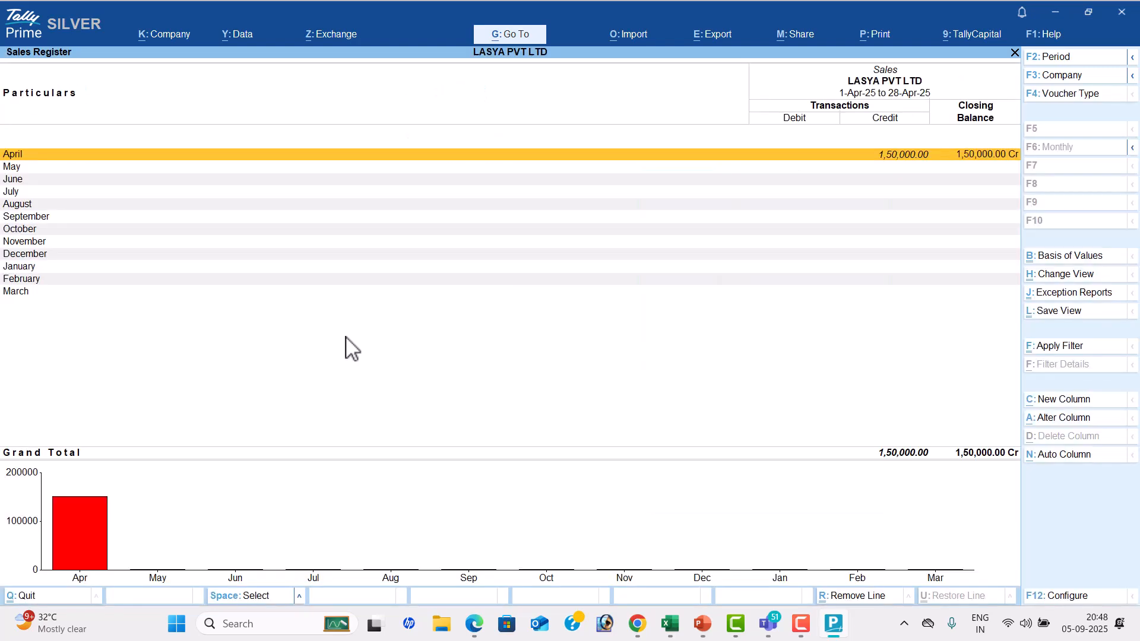
# Leave the Sales Register and Account Books, and open the Statistics report
pyautogui.press('Escape')
pyautogui.press('Down')
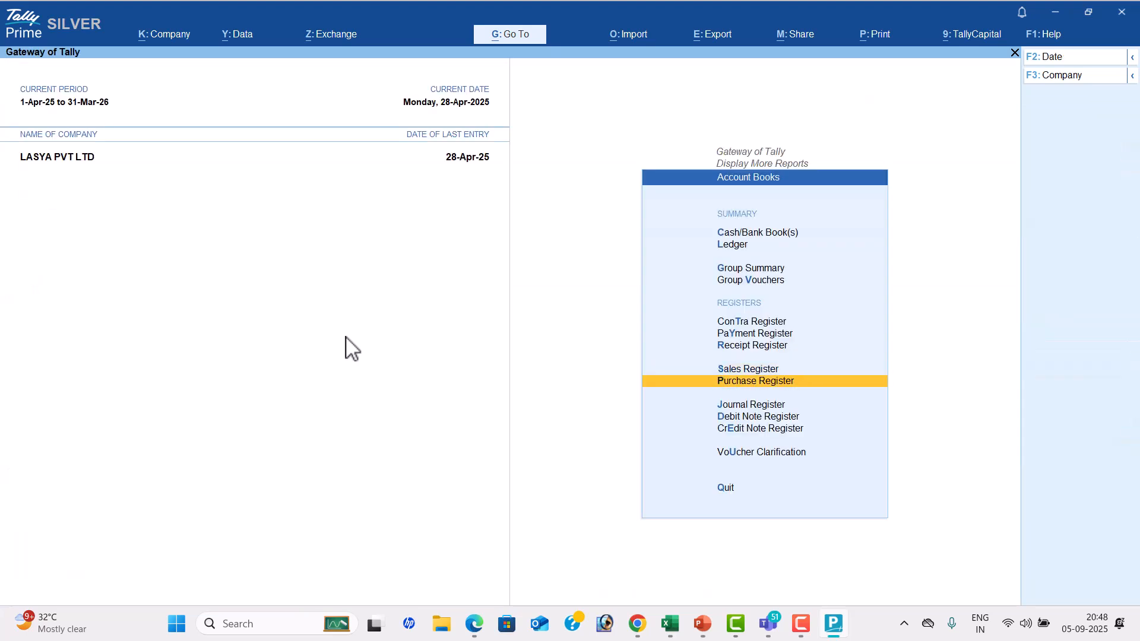
pyautogui.press('Escape')
pyautogui.press('Down')
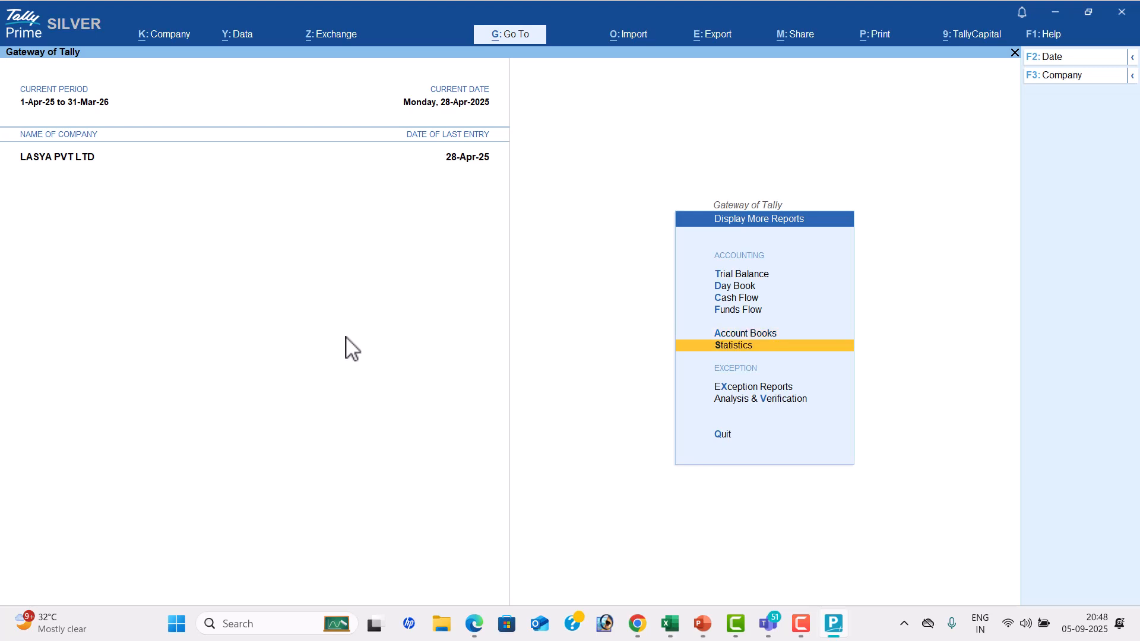
pyautogui.press('Return')
# Examine the number of vouchers recorded per type in the Statistics report, including Payment, Receipt and Sales
pyautogui.press('Down')
pyautogui.press('Up')
pyautogui.press('Down')
pyautogui.press('Down')
pyautogui.press('Down')
pyautogui.press('Down')
pyautogui.press('Down')
pyautogui.press('Down')
pyautogui.press('Down')
pyautogui.press('Down')
pyautogui.press('Down')
pyautogui.press('Down')
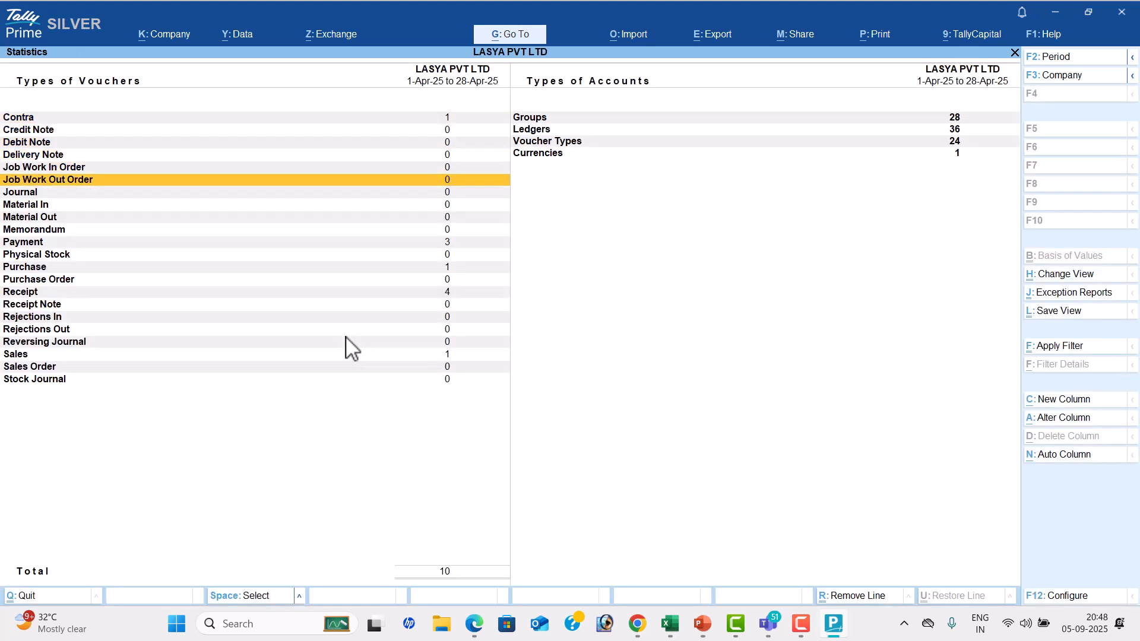
pyautogui.press('Down')
pyautogui.press('Down')
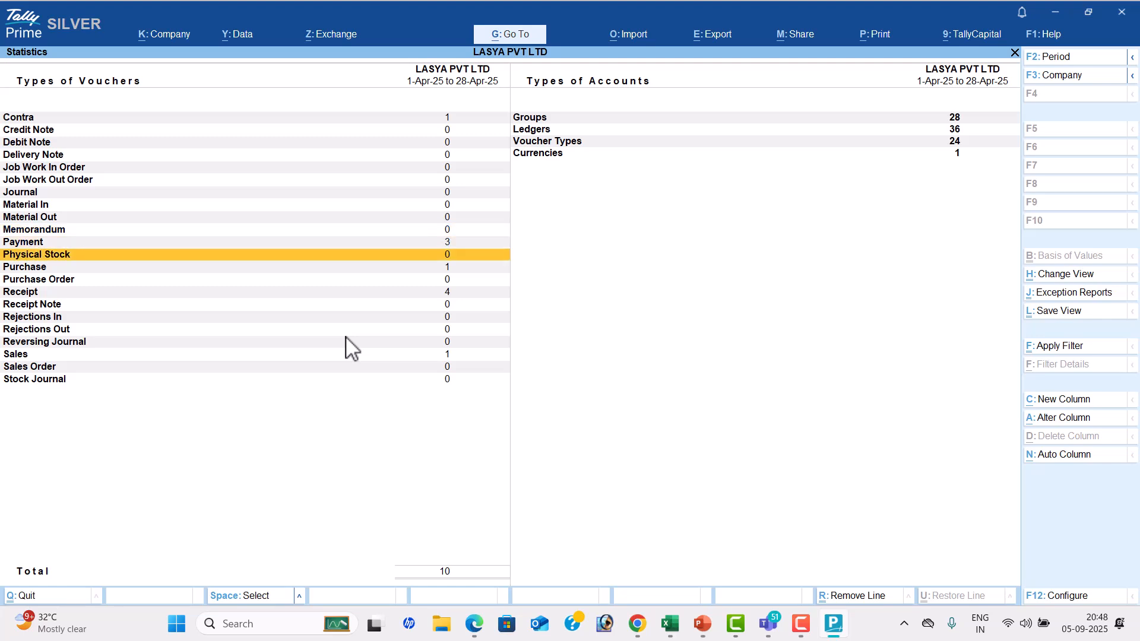
pyautogui.press('Down')
pyautogui.press('Down')
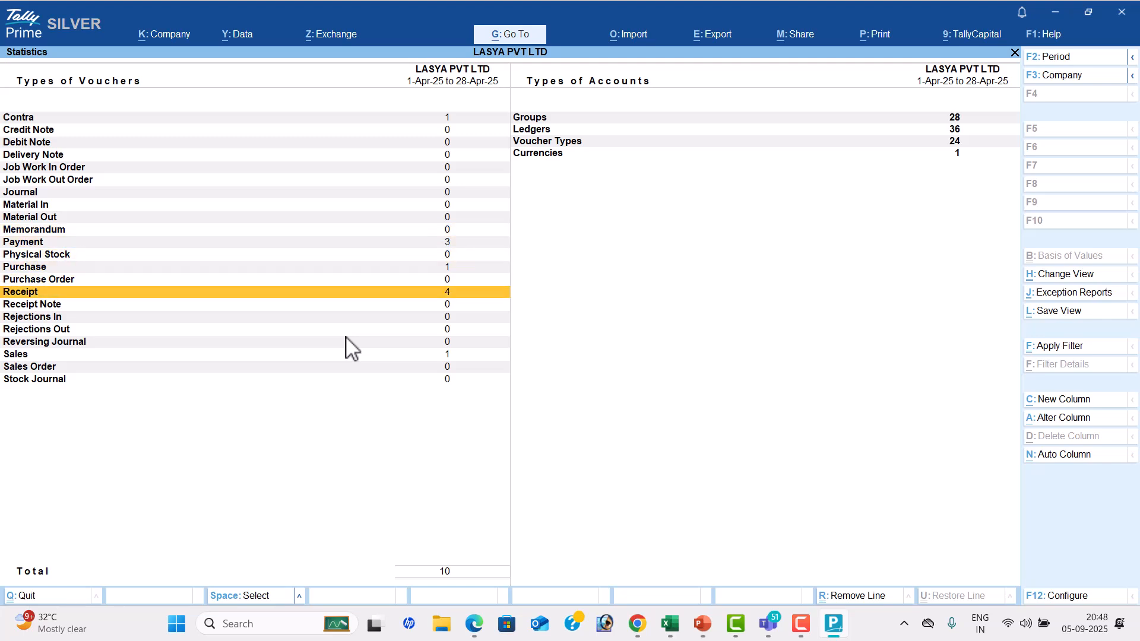
pyautogui.press('Down')
pyautogui.press('Down')
pyautogui.press('Down')
pyautogui.press('Down')
pyautogui.press('Down')
# Examine the Groups, Ledgers, Voucher Types and Currencies counts under Types of Accounts
pyautogui.press('Right')
pyautogui.press('Up')
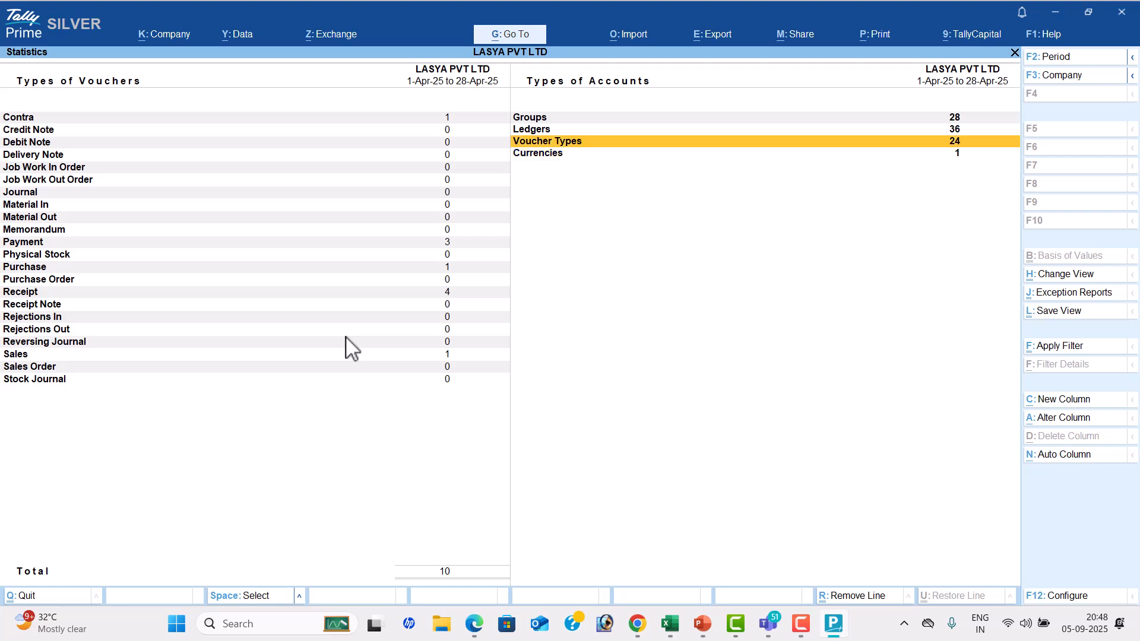
pyautogui.press('Up')
pyautogui.press('Up')
pyautogui.press('Down')
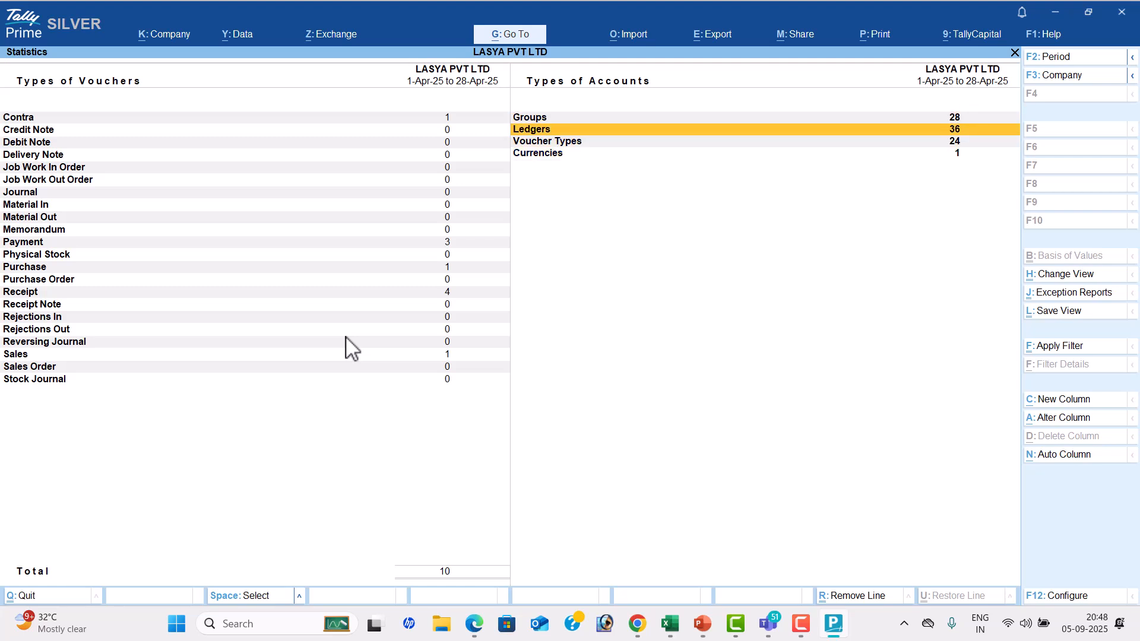
pyautogui.press('Down')
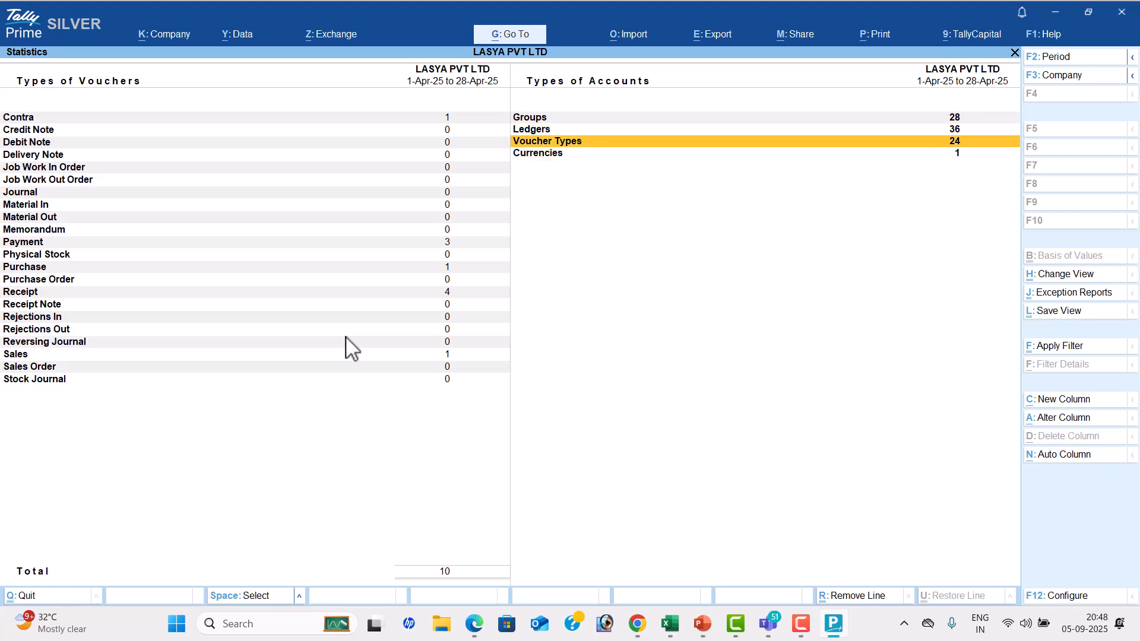
pyautogui.press('Down')
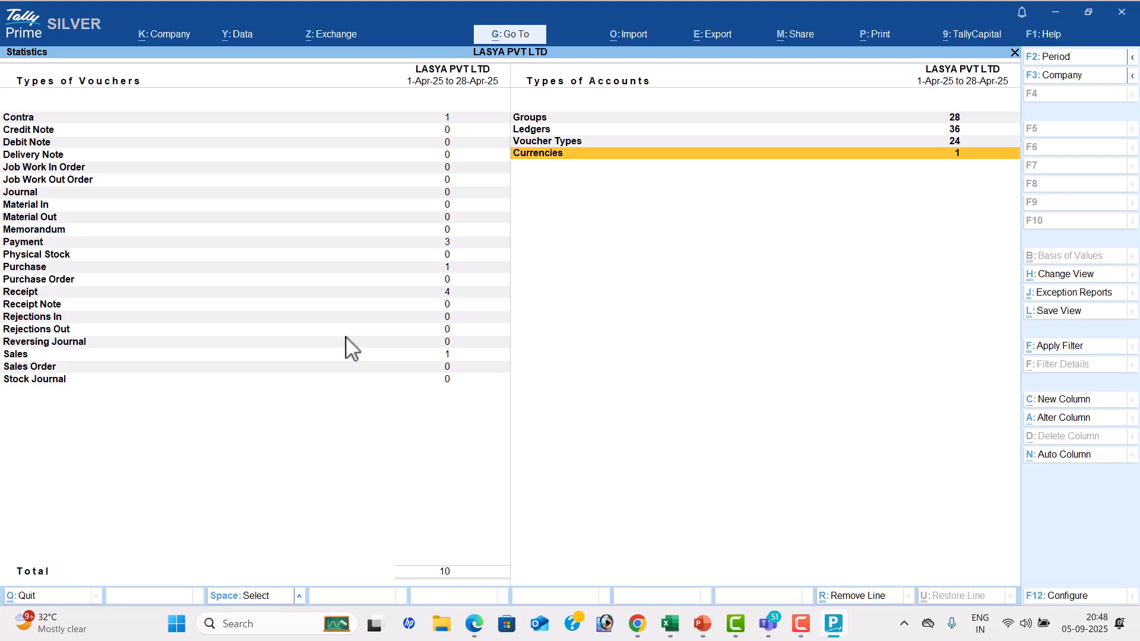
# Leave Statistics, return to the Gateway of Tally and open the Company Creation form
pyautogui.press('Escape')
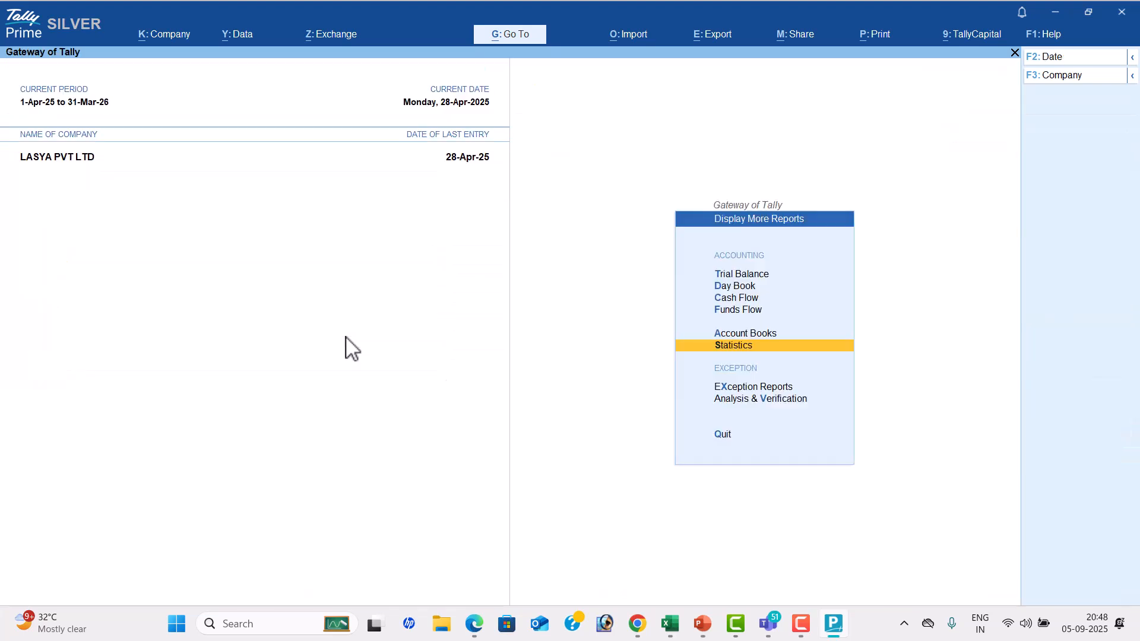
pyautogui.press('Escape')
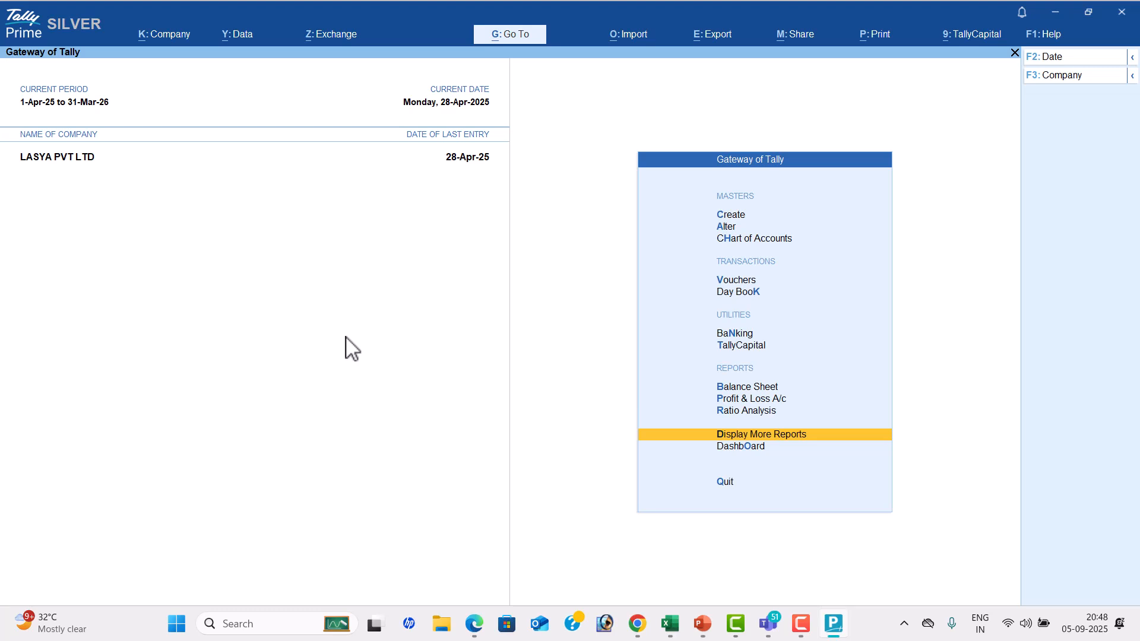
pyautogui.click(173, 35)
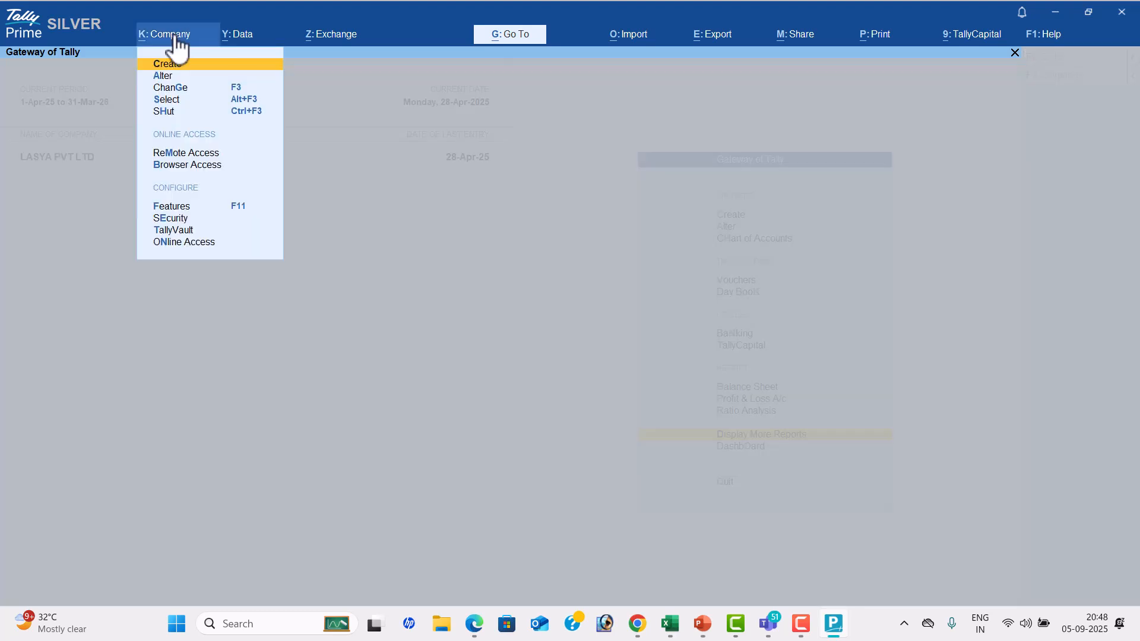
pyautogui.press('Return')
# Switch to the Tally Prime AUGUST 01 PDF, view PROBLEM-2 for KARTHIK IT SOLUTIONS, and switch back to TallyPrime
pyautogui.hotkey('alt', 'Tab')
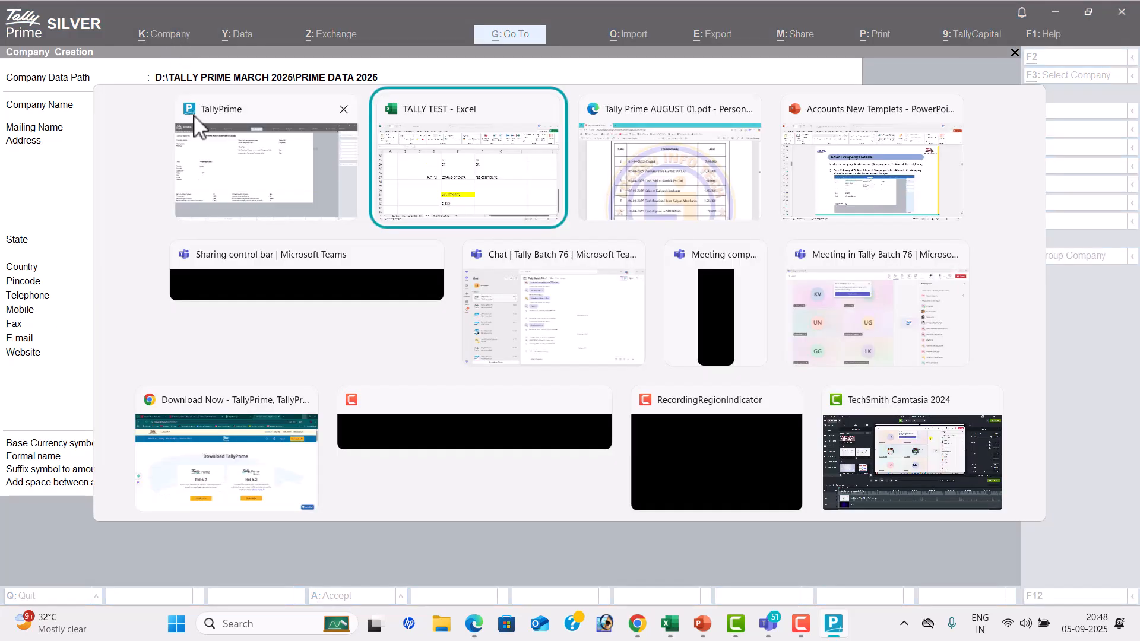
pyautogui.hotkey('alt', 'Tab')
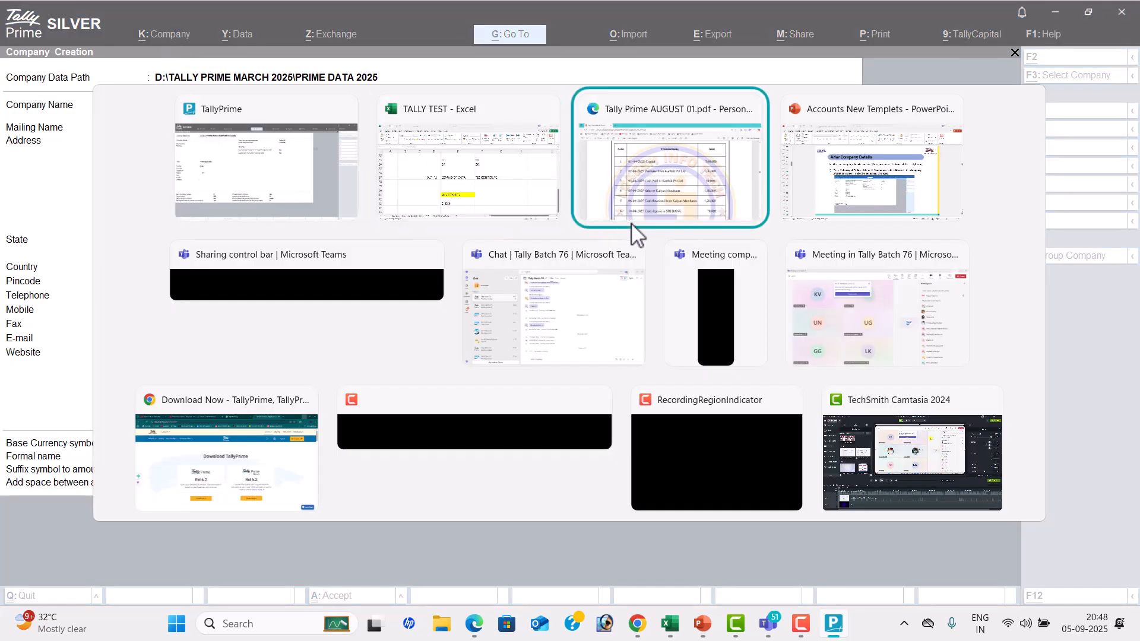
pyautogui.scroll(-15, 586, 275)
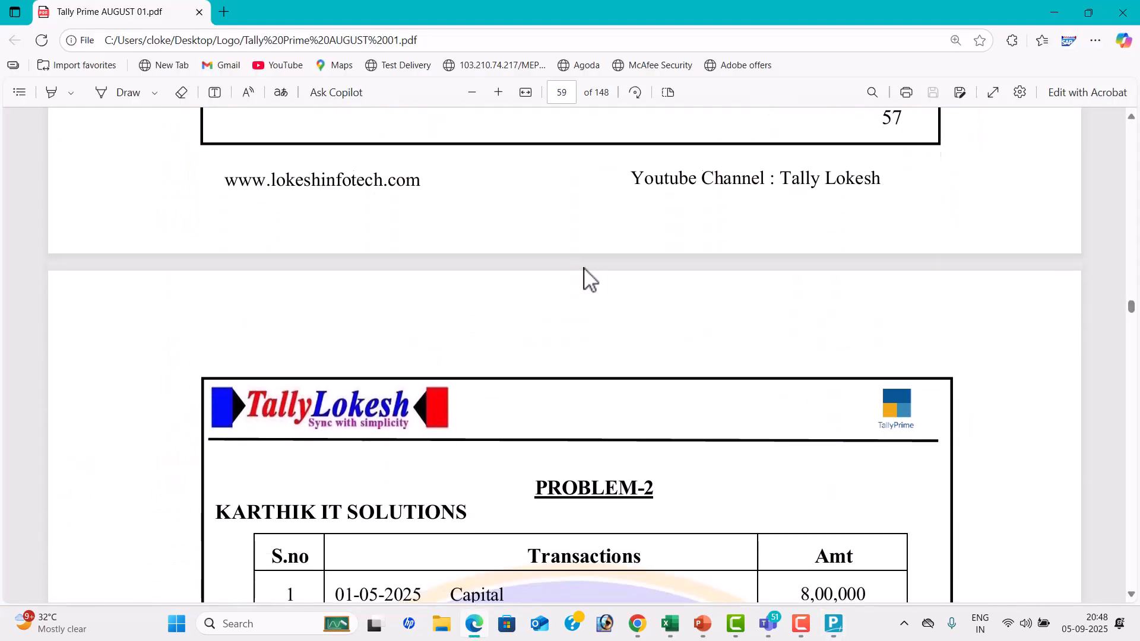
pyautogui.scroll(1, 583, 268)
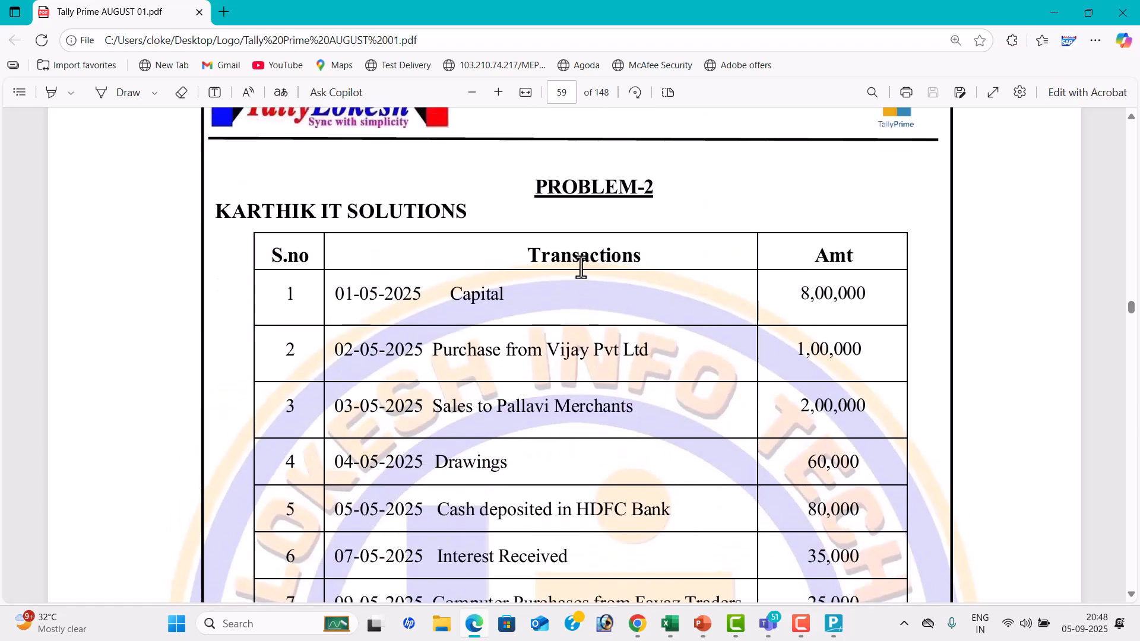
pyautogui.hotkey('alt', 'Tab')
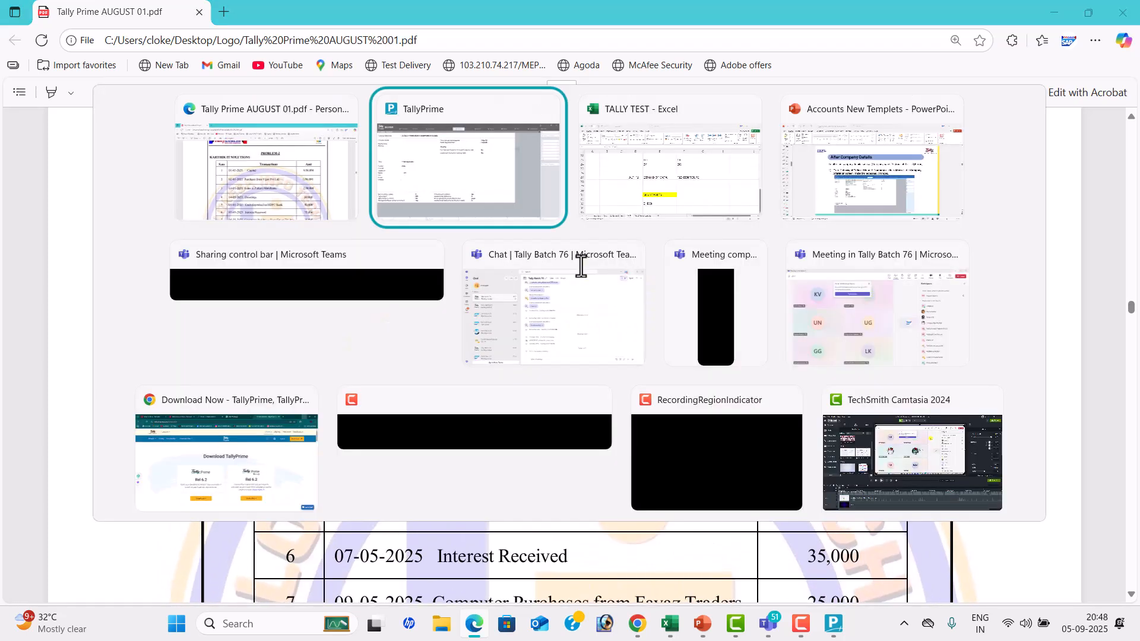
# Enter KARTHIK IT SOLUTIONS as the new company's name and mailing name, leaving the address blank
pyautogui.write('KARTHIK IT SOLUTIONS')
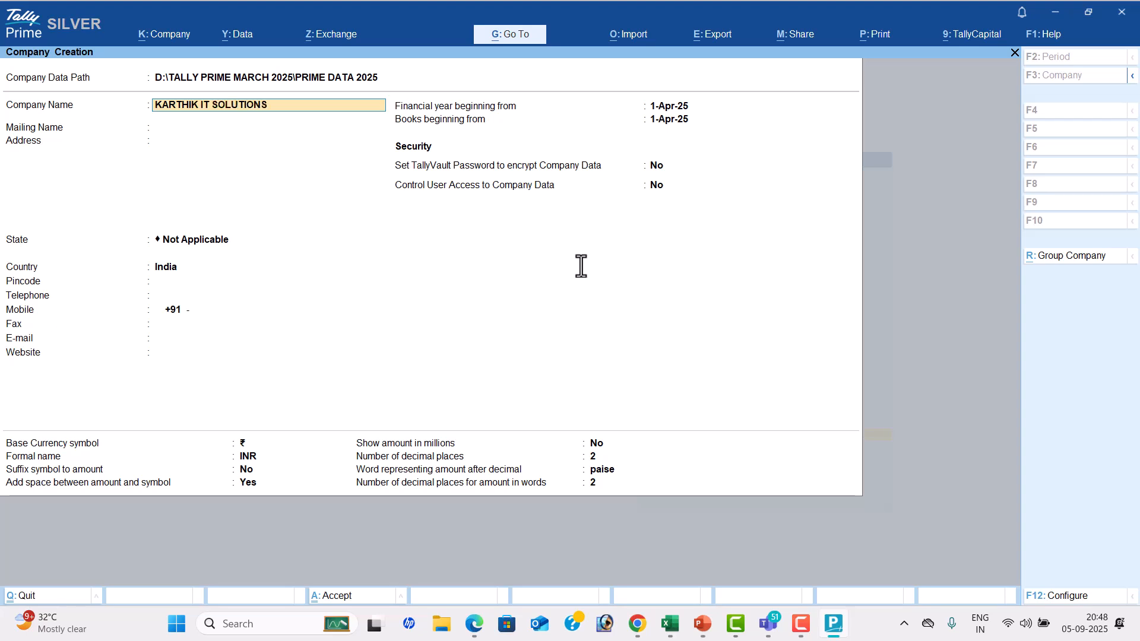
pyautogui.press('Return')
# Set the company's state to Andhra Pradesh, keep the remaining defaults and create the company
pyautogui.press('Return')
pyautogui.press('Return')
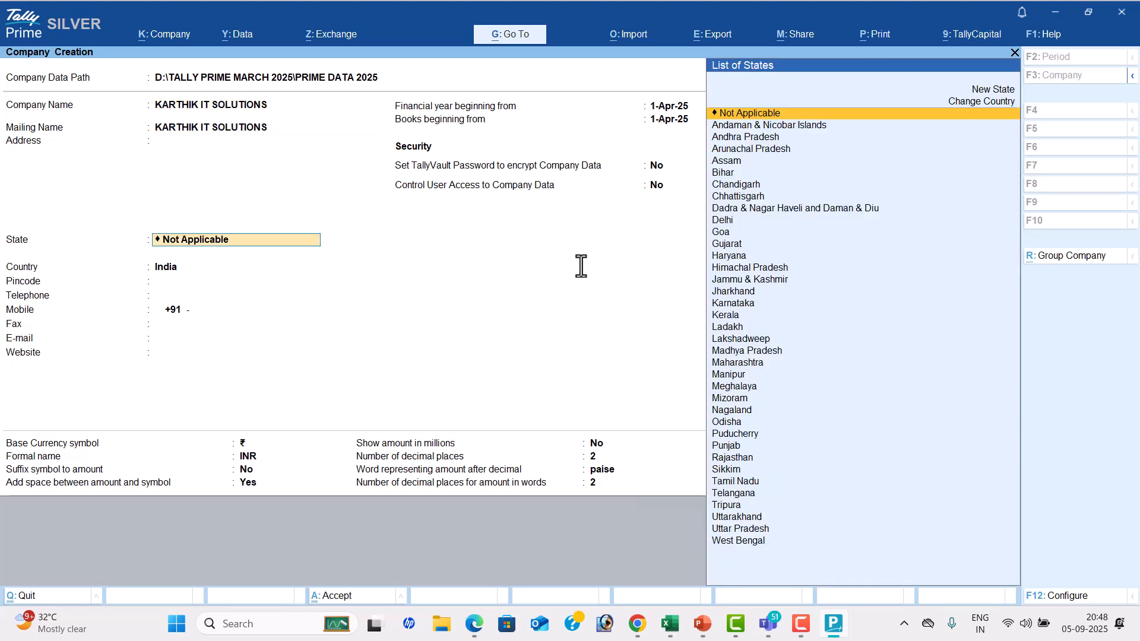
pyautogui.press('Down')
pyautogui.press('Down')
pyautogui.press('Return')
pyautogui.press('Return')
pyautogui.press('Return')
pyautogui.press('Return')
pyautogui.press('Return')
pyautogui.press('Return')
pyautogui.press('Return')
pyautogui.press('Return')
pyautogui.press('Return')
pyautogui.press('Return')
pyautogui.press('Return')
pyautogui.press('Return')
pyautogui.press('Return')
pyautogui.press('Return')
pyautogui.press('Return')
pyautogui.press('Return')
pyautogui.press('Return')
pyautogui.press('Return')
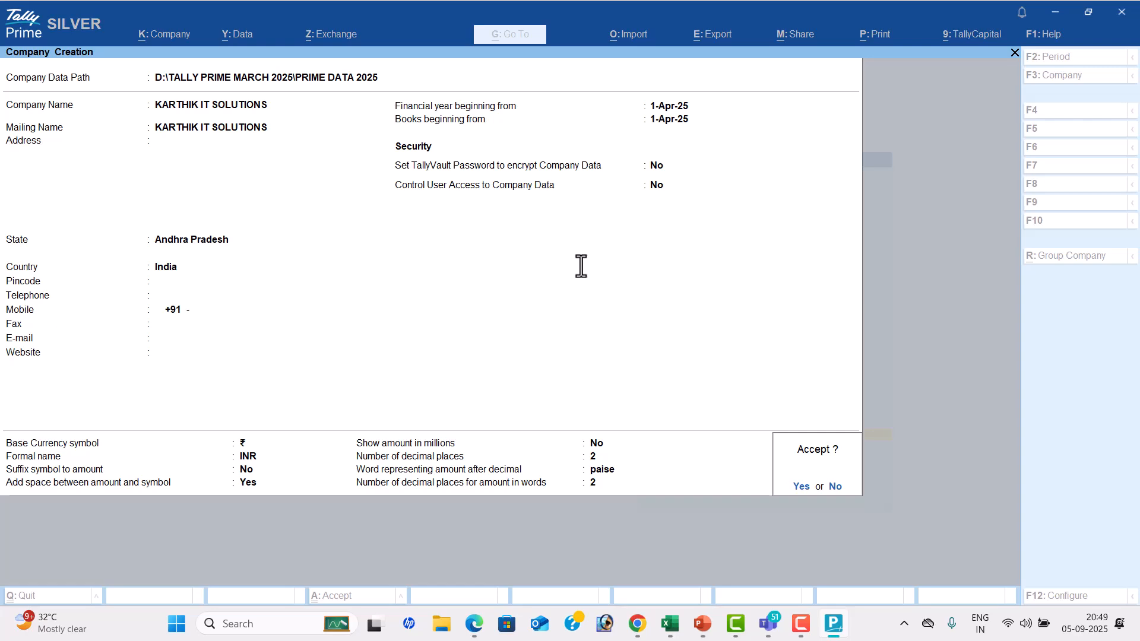
# Disable bill-wise entry, inventory, GST and browser access for reports in the company features, and save them
pyautogui.press('Return')
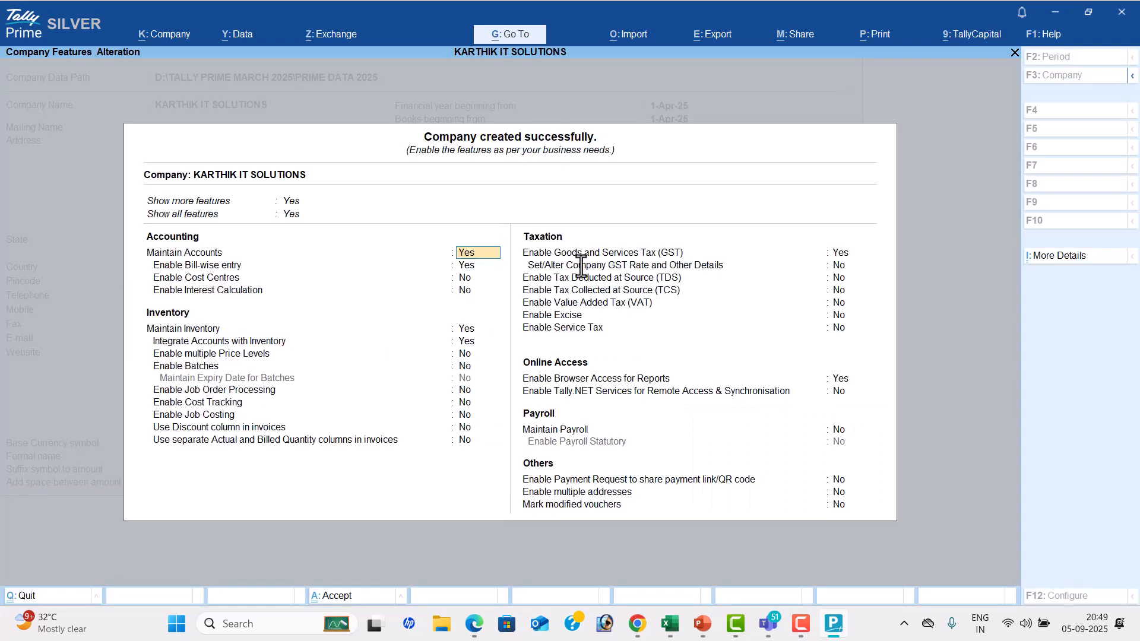
pyautogui.press('Return')
pyautogui.write('N')
pyautogui.press('Return')
pyautogui.press('Return')
pyautogui.press('Return')
pyautogui.write('N')
pyautogui.press('Return')
pyautogui.write('N')
pyautogui.press('Return')
pyautogui.press('Return')
pyautogui.press('Return')
pyautogui.press('Return')
pyautogui.press('Return')
pyautogui.write('N')
pyautogui.press('Return')
pyautogui.press('Return')
pyautogui.press('Return')
pyautogui.press('Return')
pyautogui.press('Return')
pyautogui.press('Return')
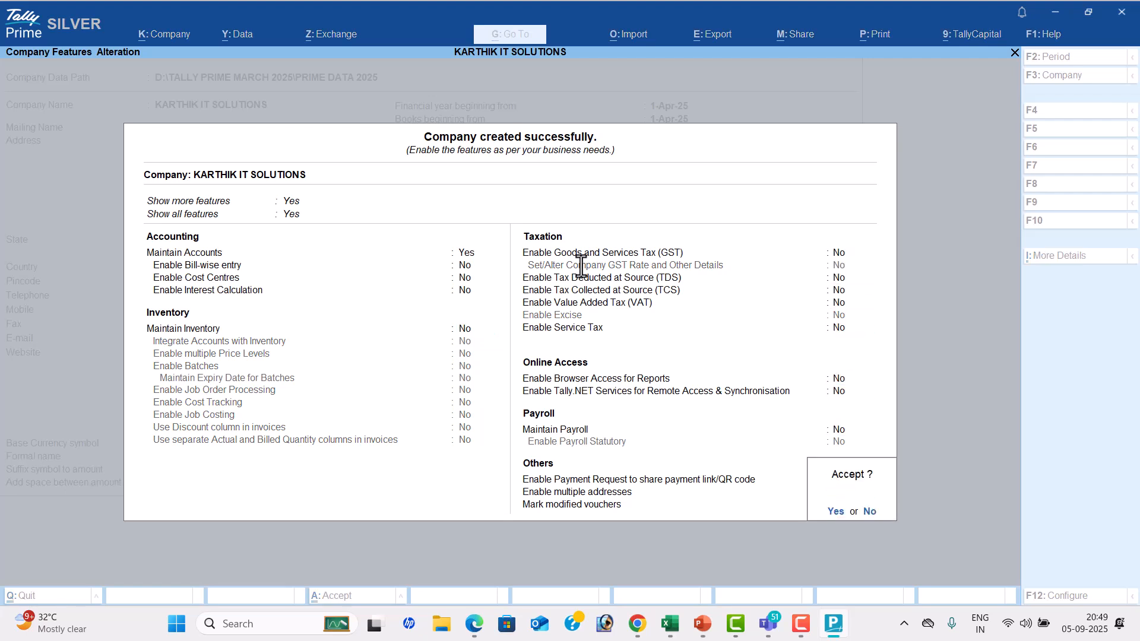
pyautogui.press('Return')
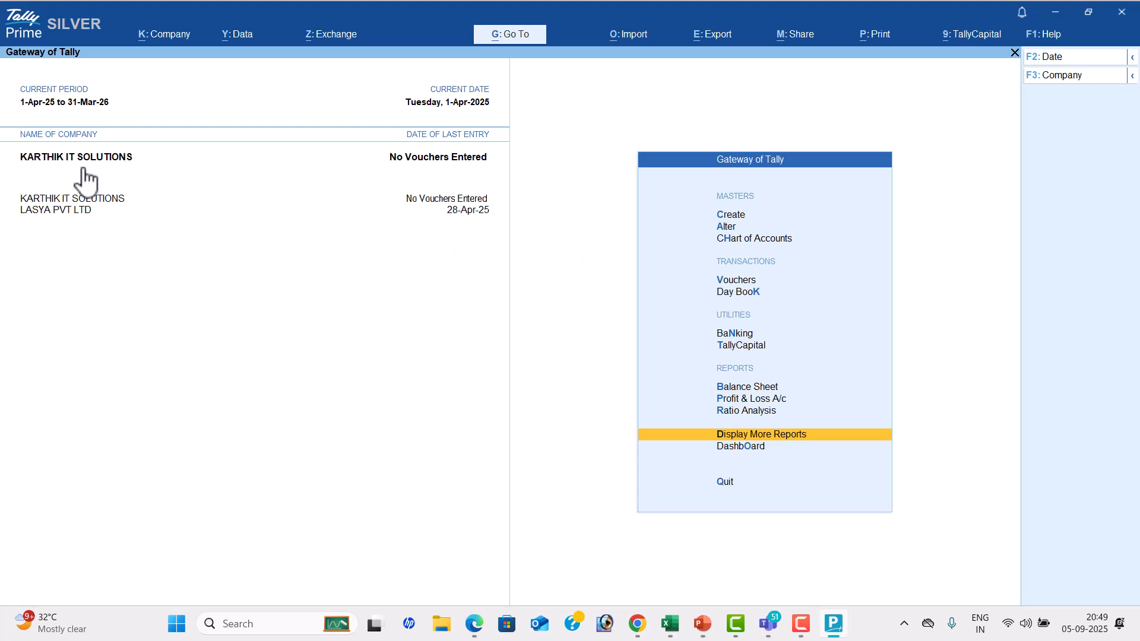
pyautogui.press('Down')
pyautogui.press('Down')
pyautogui.press('Down')
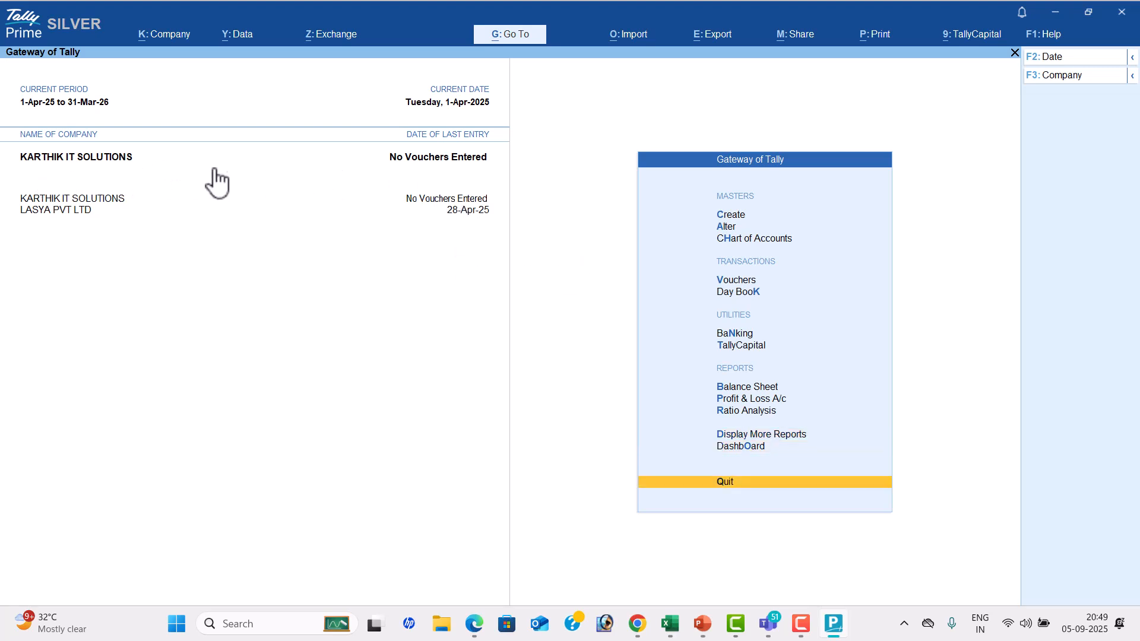
pyautogui.press('Up')
pyautogui.press('Down')
pyautogui.press('Return')
pyautogui.press('Down')
pyautogui.press('Return')
# Switch to the Tally Prime AUGUST 01 PDF and examine the PROBLEM-2 transactions for KARTHIK IT SOLUTIONS and the problems that follow
pyautogui.hotkey('alt', 'Tab')
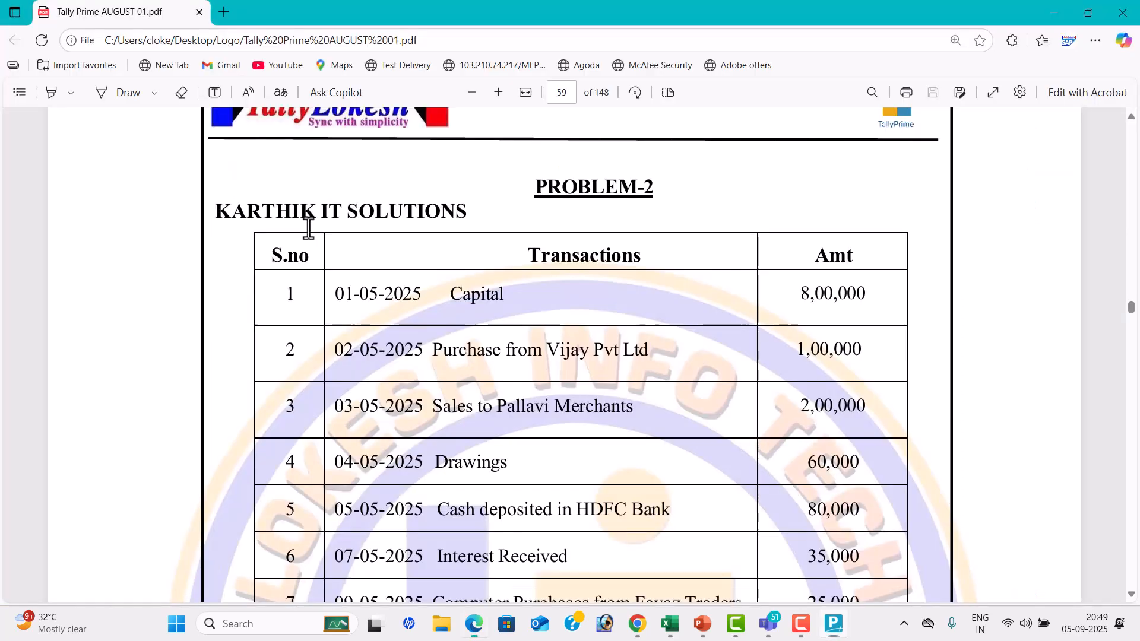
pyautogui.scroll(-3, 484, 342)
pyautogui.scroll(-5, 490, 289)
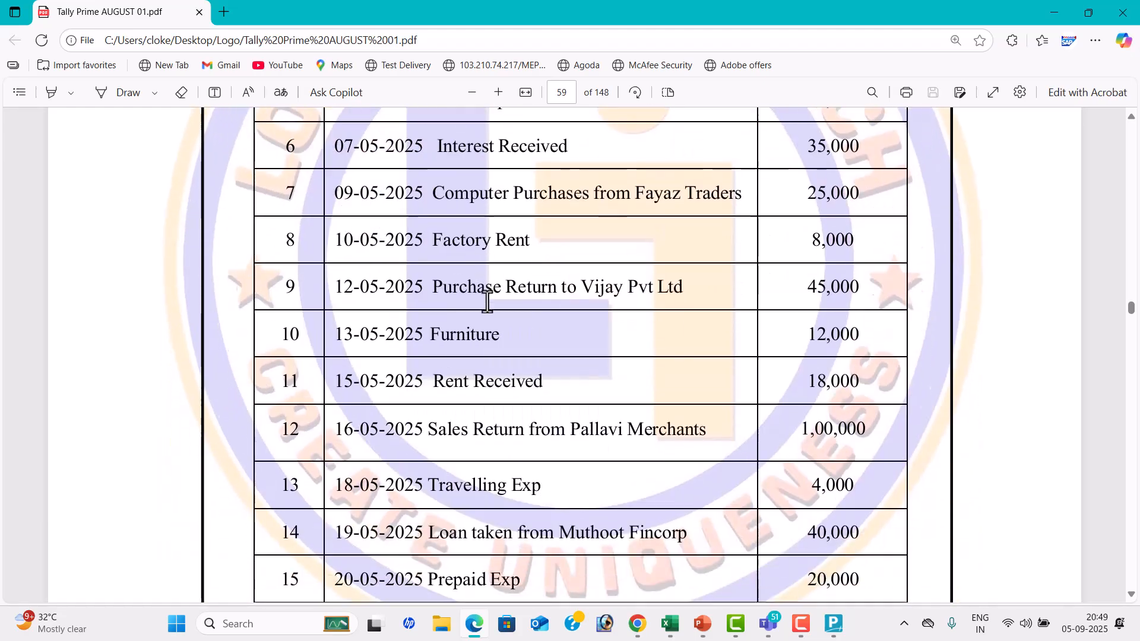
pyautogui.scroll(6, 682, 293)
pyautogui.scroll(-10, 687, 275)
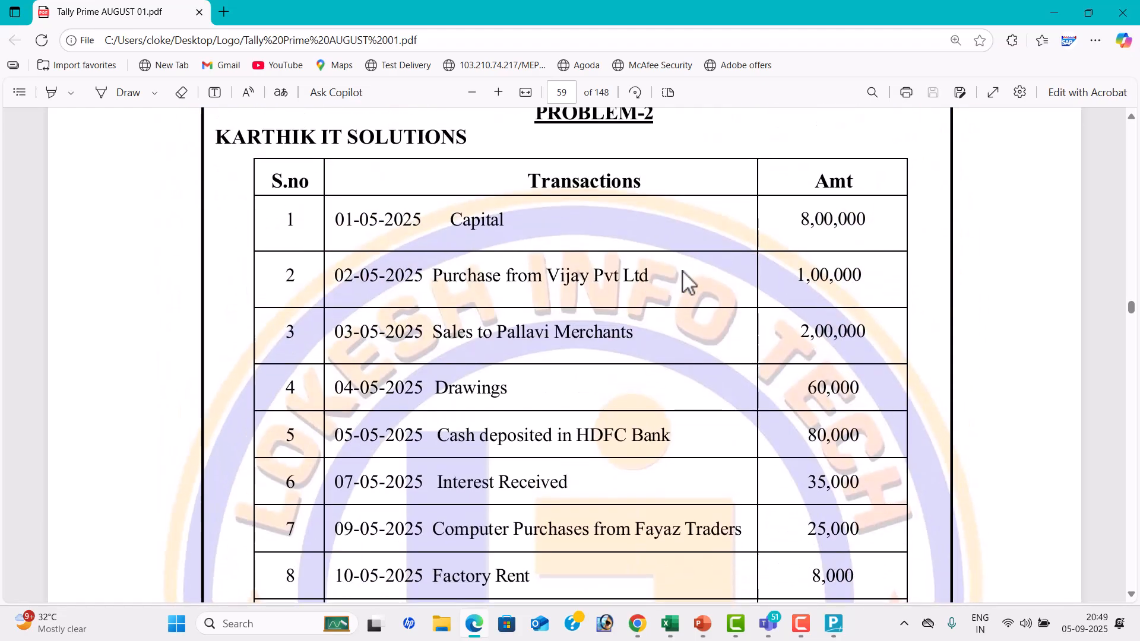
pyautogui.scroll(-15, 679, 271)
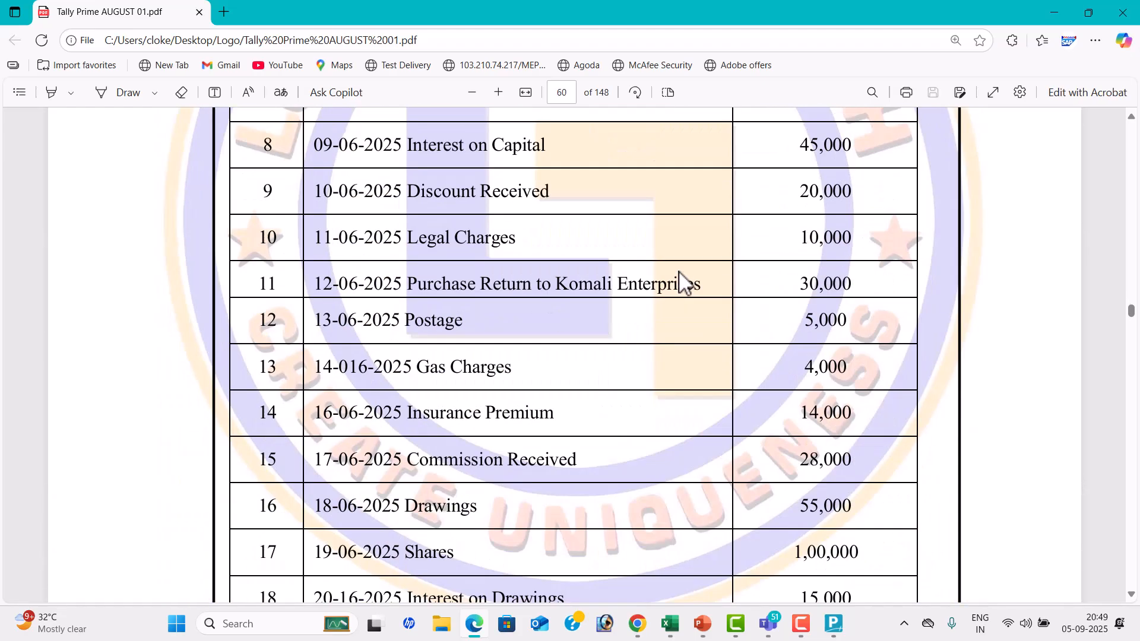
pyautogui.scroll(-15, 679, 271)
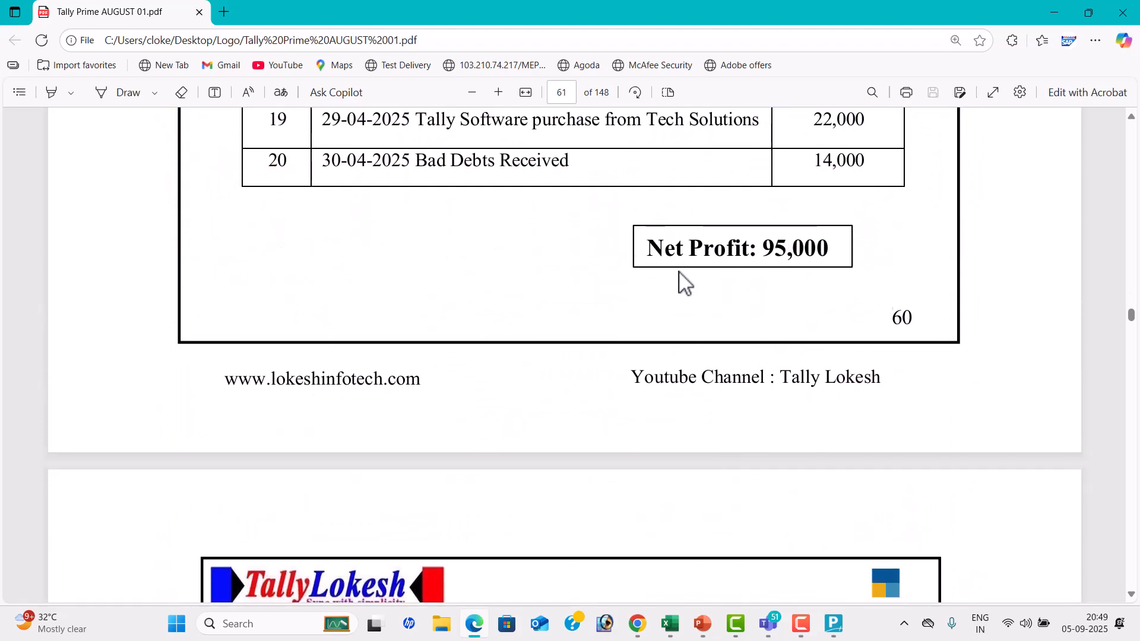
pyautogui.scroll(-3, 678, 271)
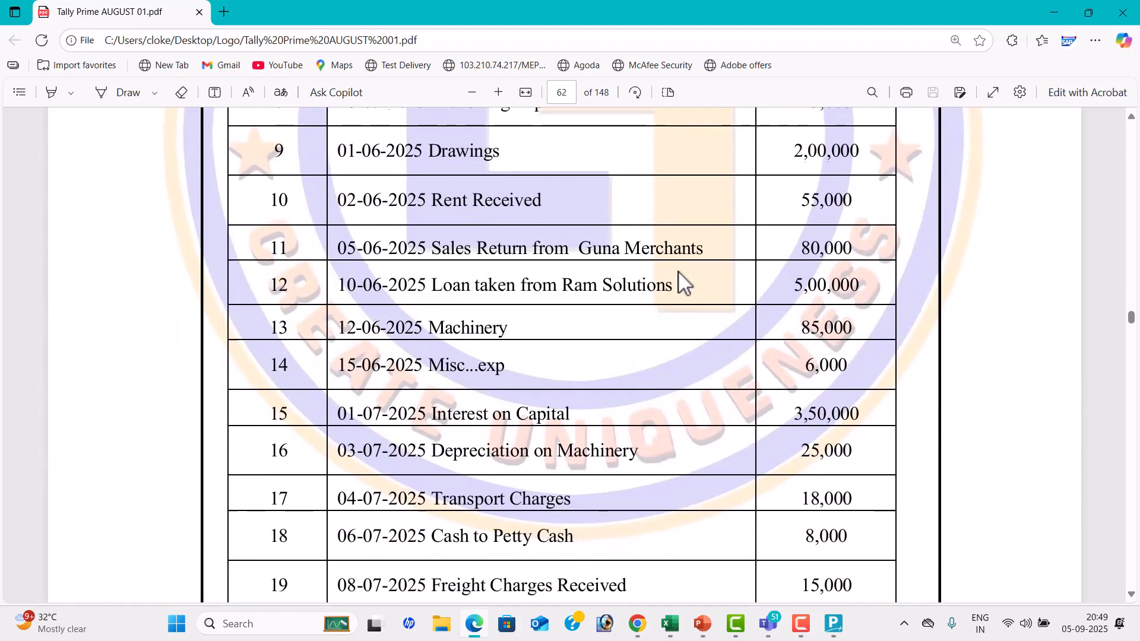
pyautogui.scroll(15, 654, 272)
pyautogui.scroll(6, 992, 306)
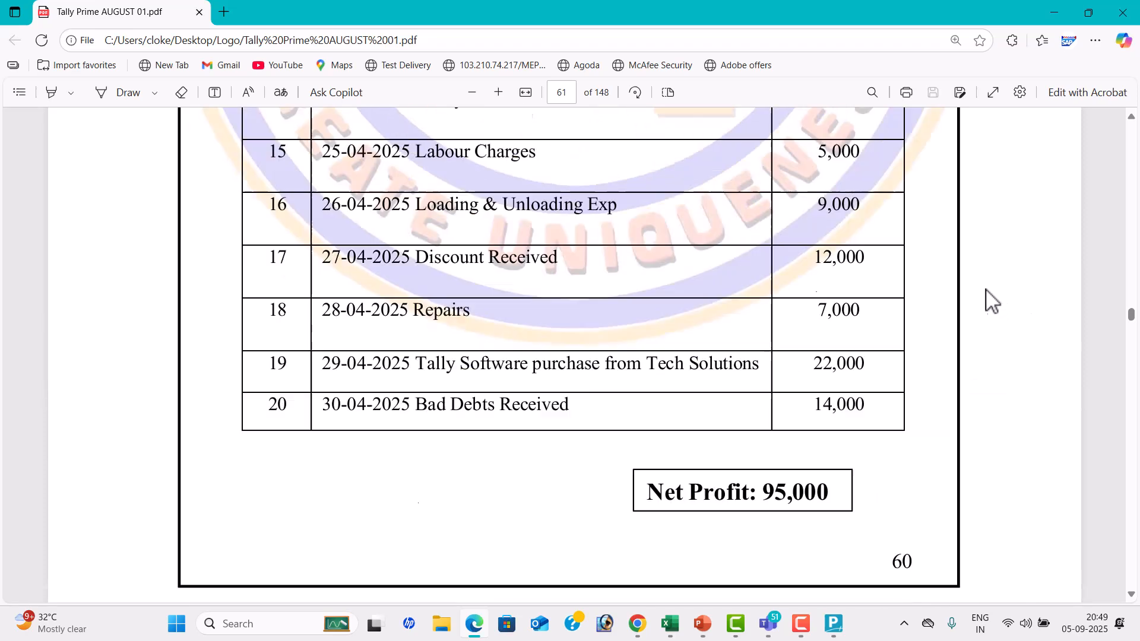
# Go back to page 41 of the PDF and examine PROBLEM-1's ledgers, groups and debit/credit entries with their voucher keys
pyautogui.moveTo(1132, 320); pyautogui.dragTo(1130, 251)
pyautogui.scroll(-10, 865, 346)
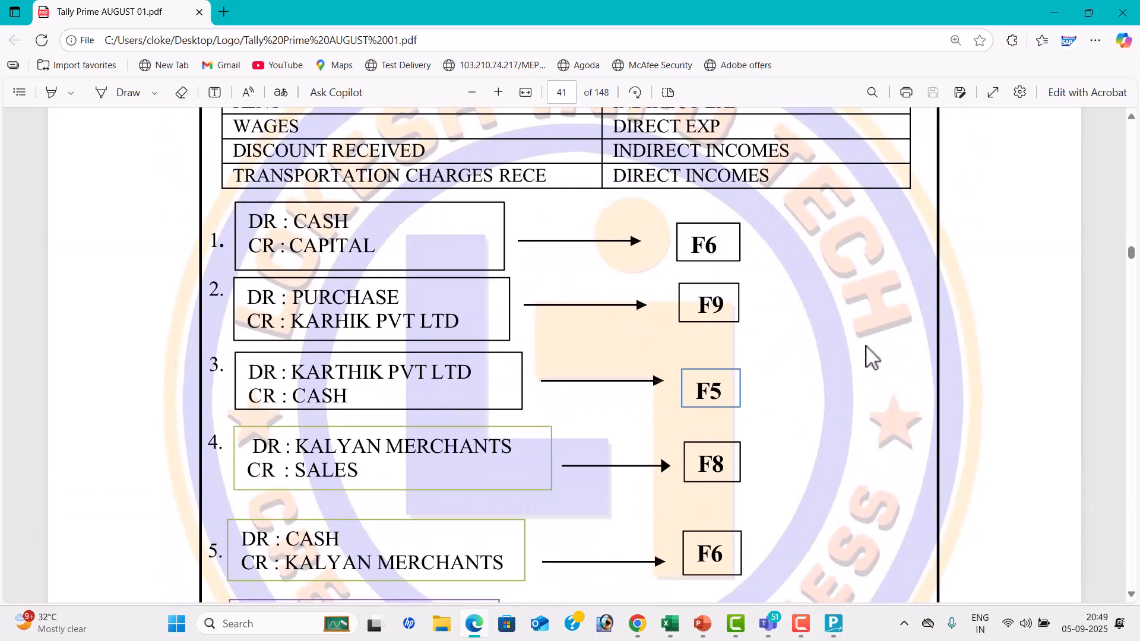
pyautogui.scroll(9, 865, 346)
pyautogui.scroll(-8, 866, 356)
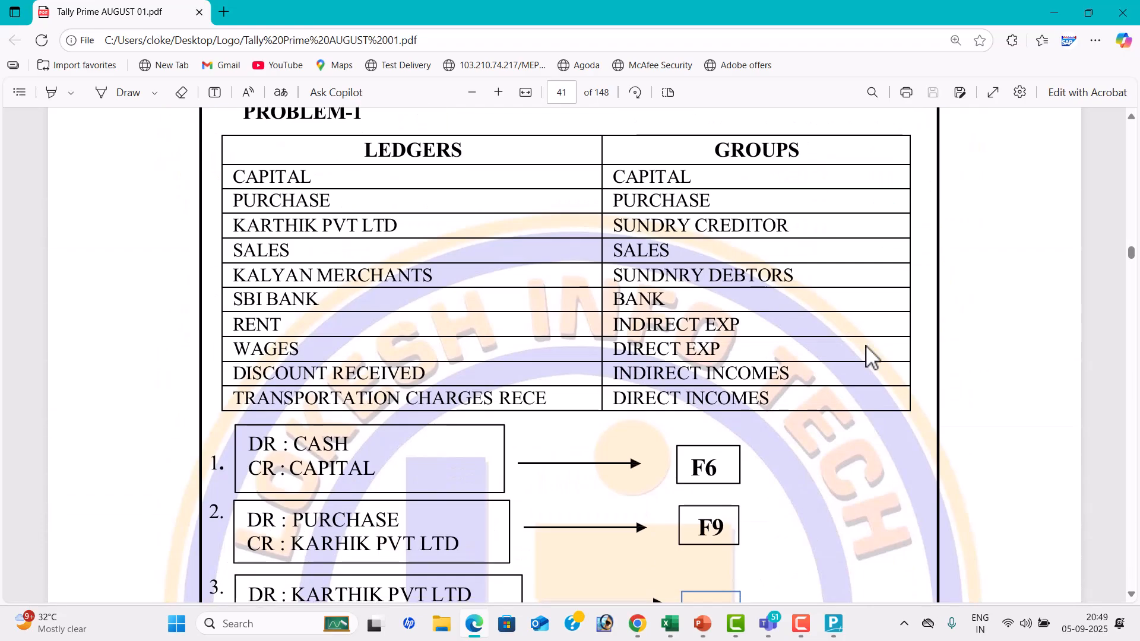
pyautogui.scroll(-2, 866, 356)
pyautogui.scroll(4, 866, 357)
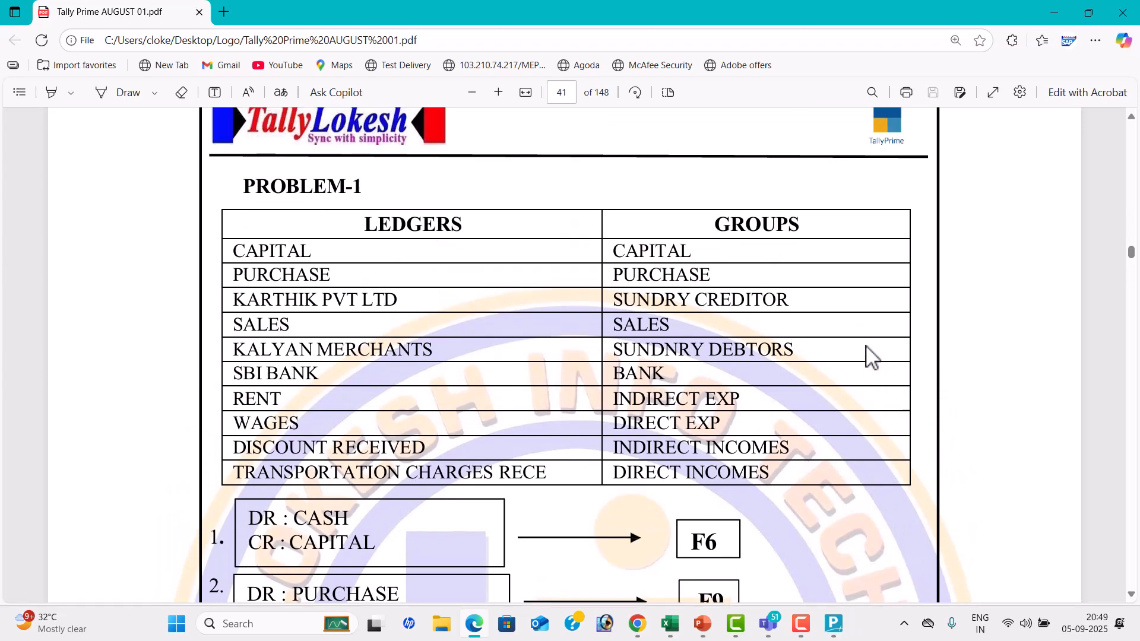
pyautogui.scroll(-10, 525, 305)
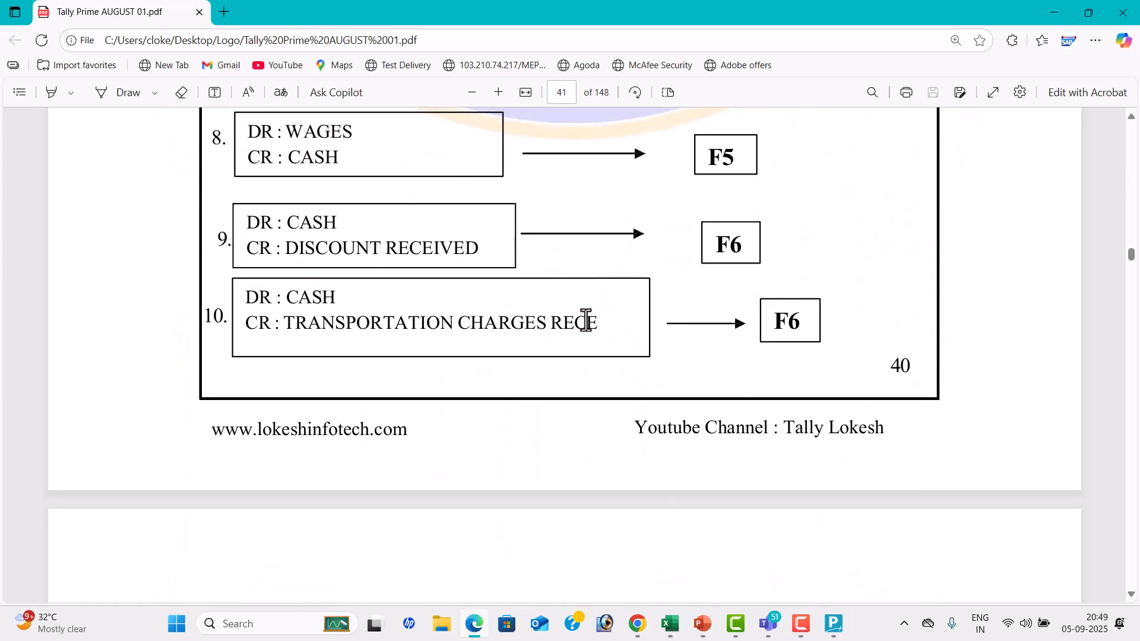
pyautogui.scroll(-2, 587, 322)
# Examine PROBLEM-2's ledgers and groups and its 20 debit/credit entries, continuing to the next ledger list on page 45
pyautogui.scroll(-15, 585, 319)
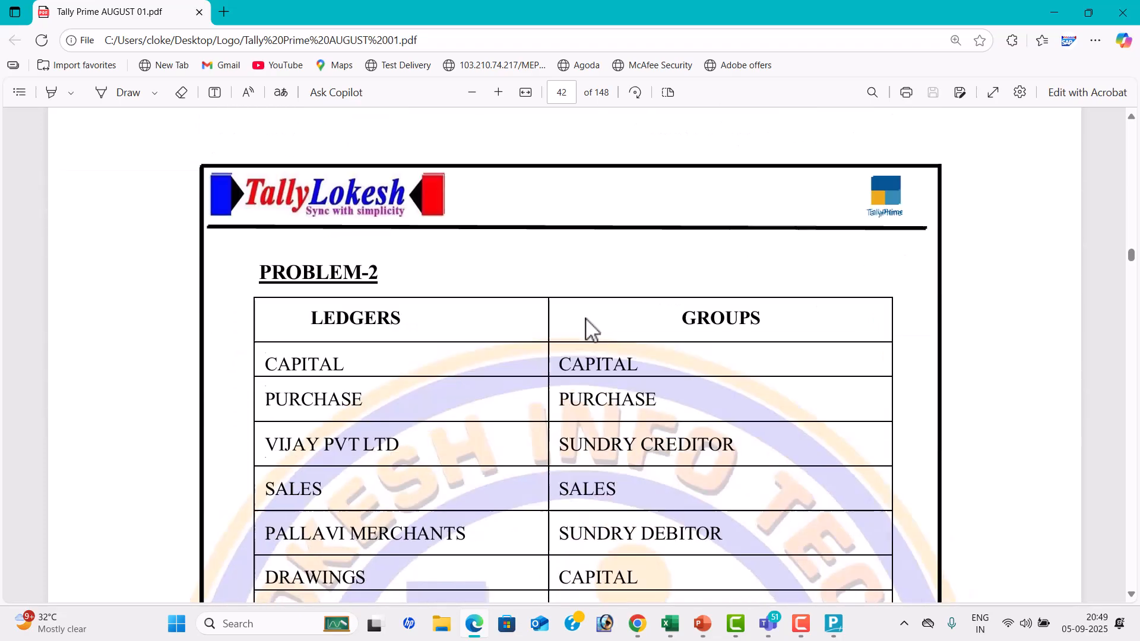
pyautogui.scroll(-15, 585, 319)
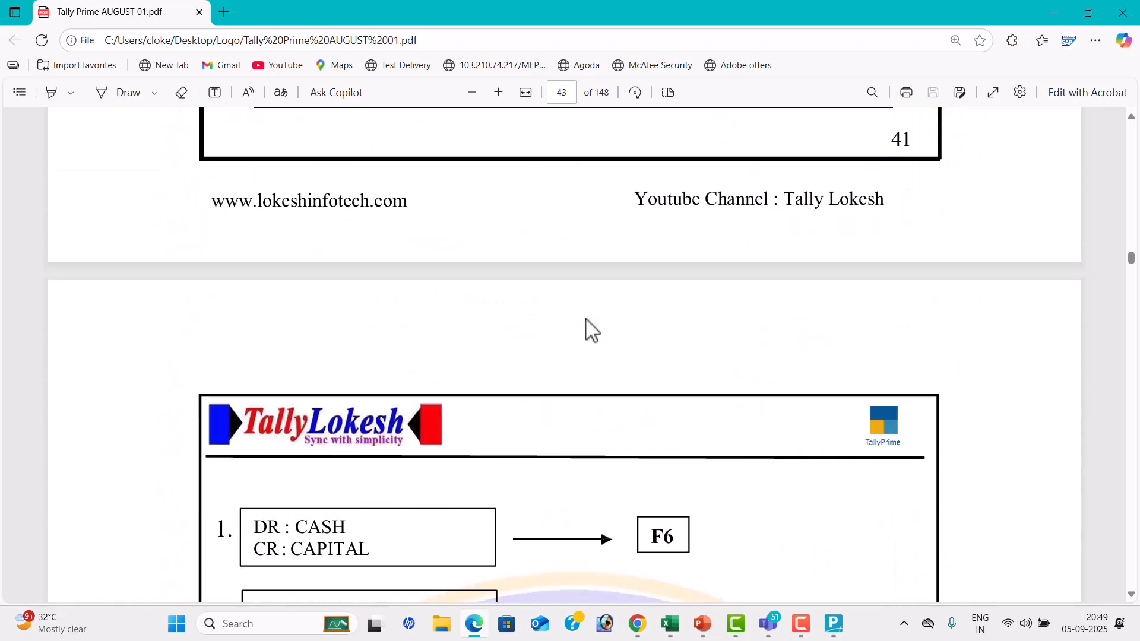
pyautogui.scroll(-15, 586, 319)
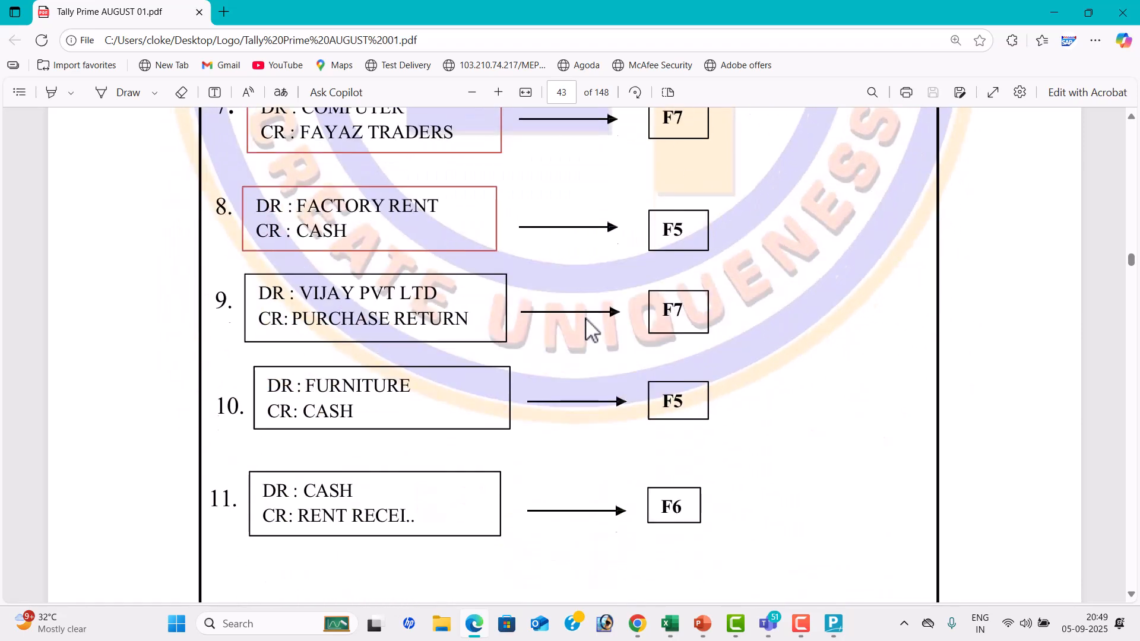
pyautogui.scroll(-4, 585, 320)
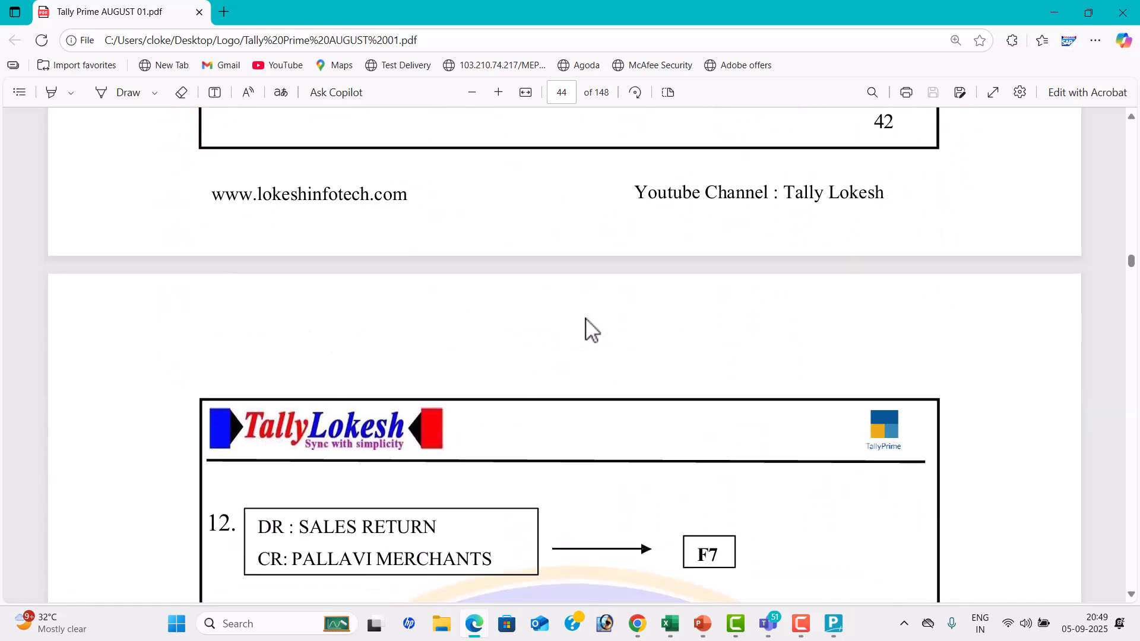
pyautogui.scroll(-5, 586, 319)
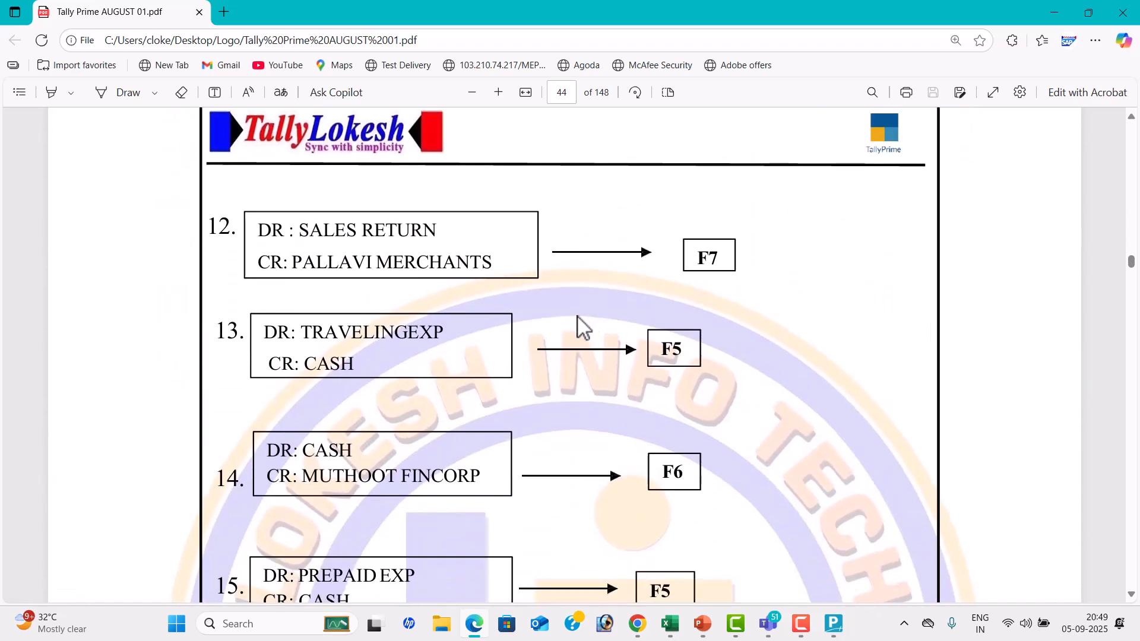
pyautogui.scroll(-2, 577, 317)
pyautogui.scroll(-2, 579, 320)
pyautogui.scroll(-10, 580, 328)
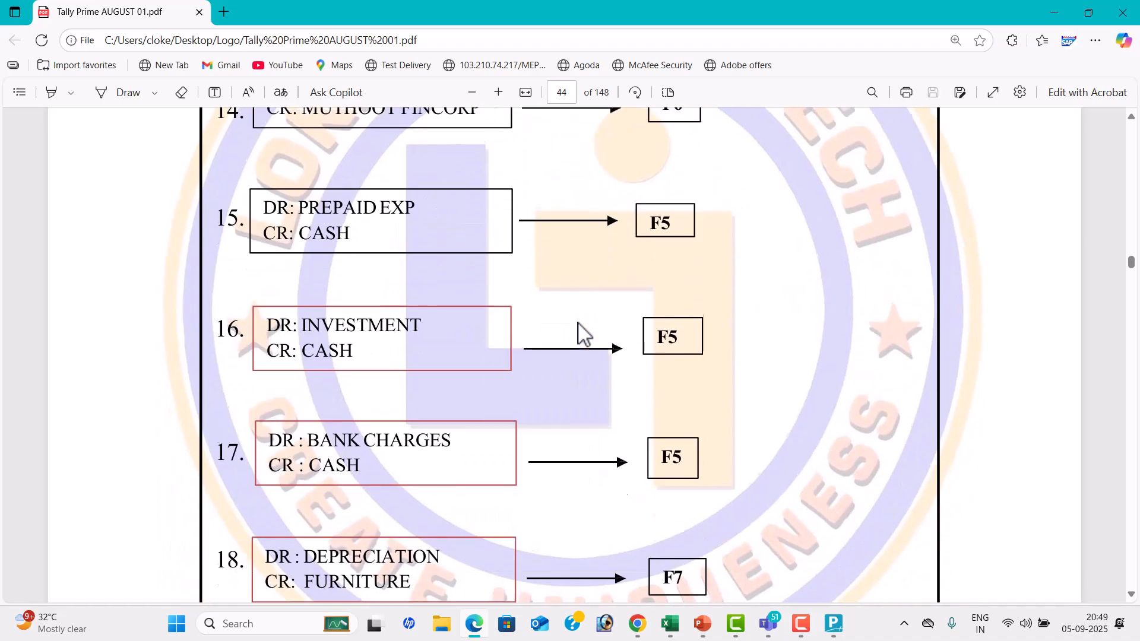
pyautogui.scroll(-20, 580, 328)
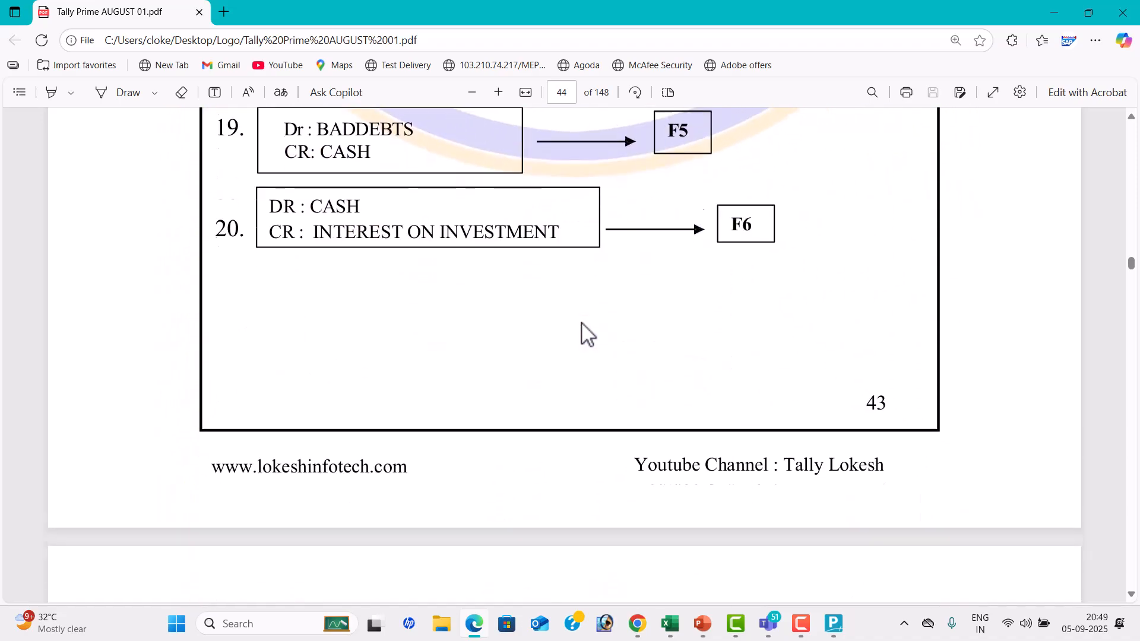
pyautogui.scroll(-8, 583, 333)
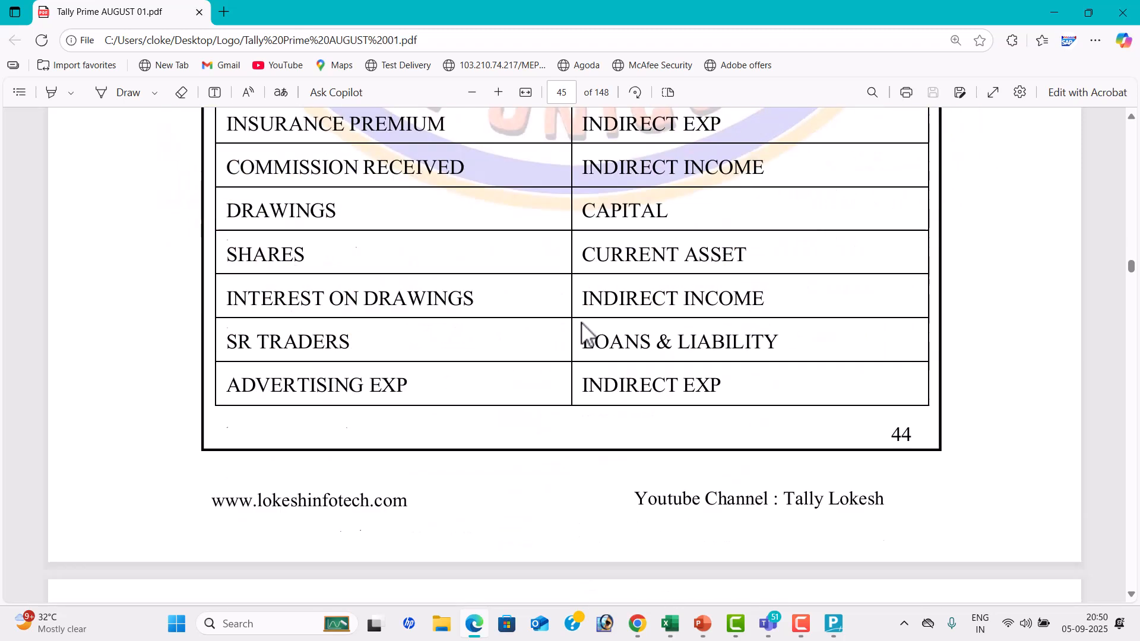
# Switch to the Tally Batch 76 meeting in Microsoft Teams and leave it
pyautogui.hotkey('alt', 'Tab')
pyautogui.hotkey('alt', 'Tab')
pyautogui.hotkey('alt', 'Tab')
pyautogui.hotkey('alt', 'Tab')
pyautogui.hotkey('alt', 'Tab')
pyautogui.hotkey('alt', 'Tab')
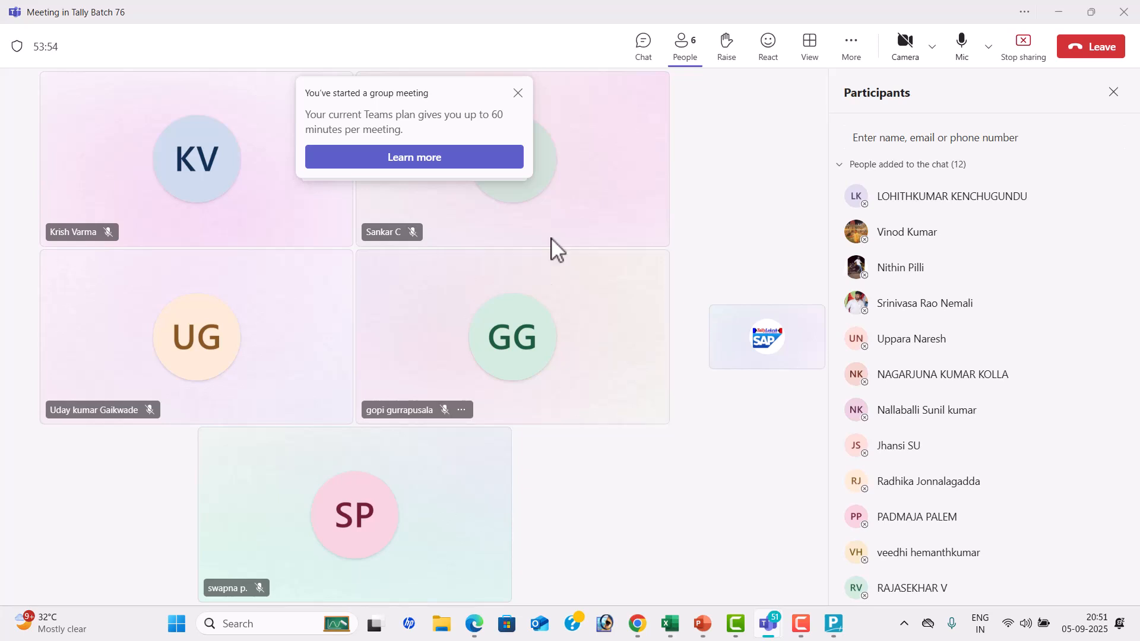
pyautogui.click(1097, 59)
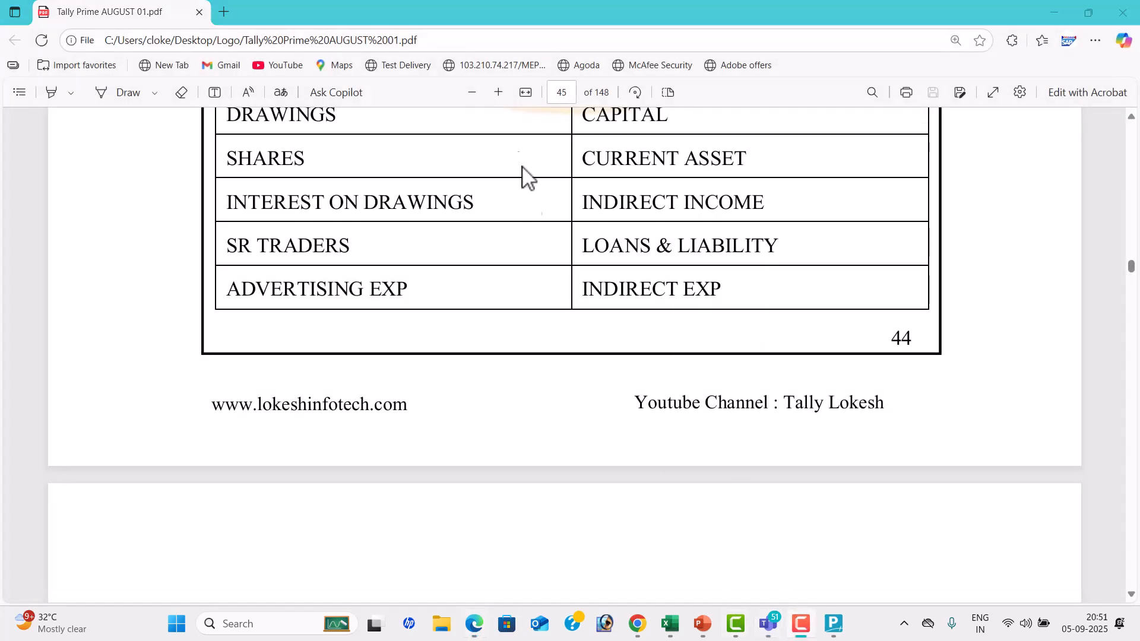